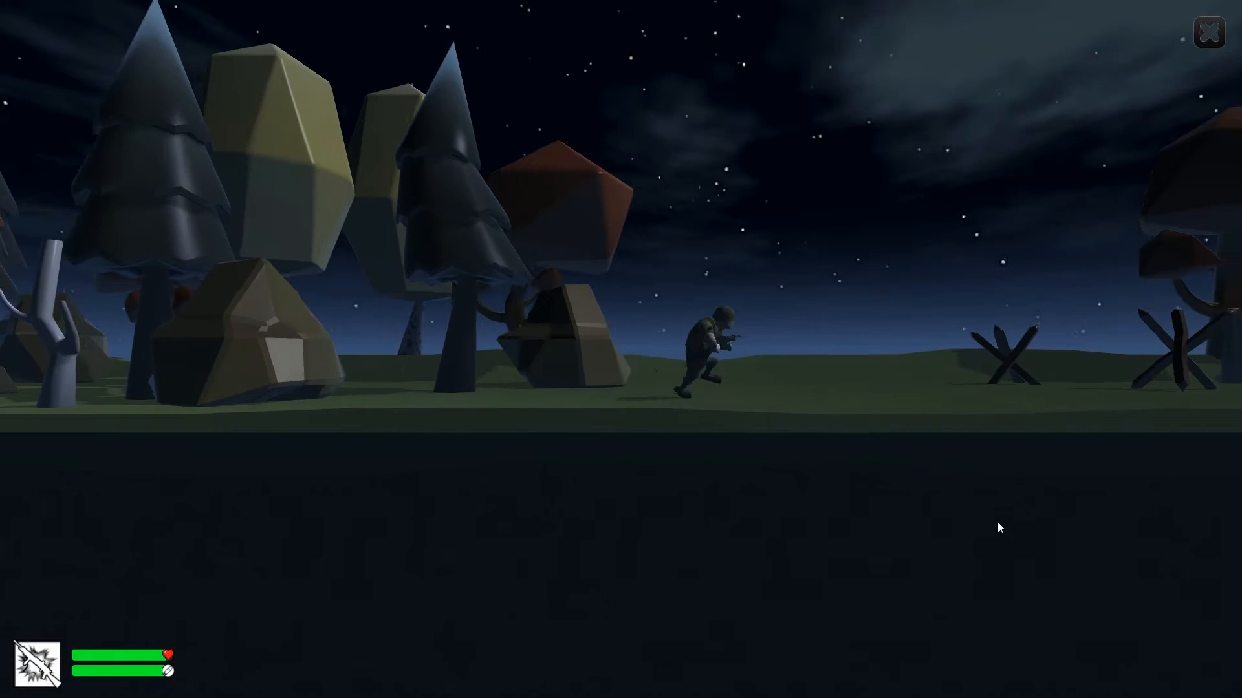
{"action": "key", "text": "space"}
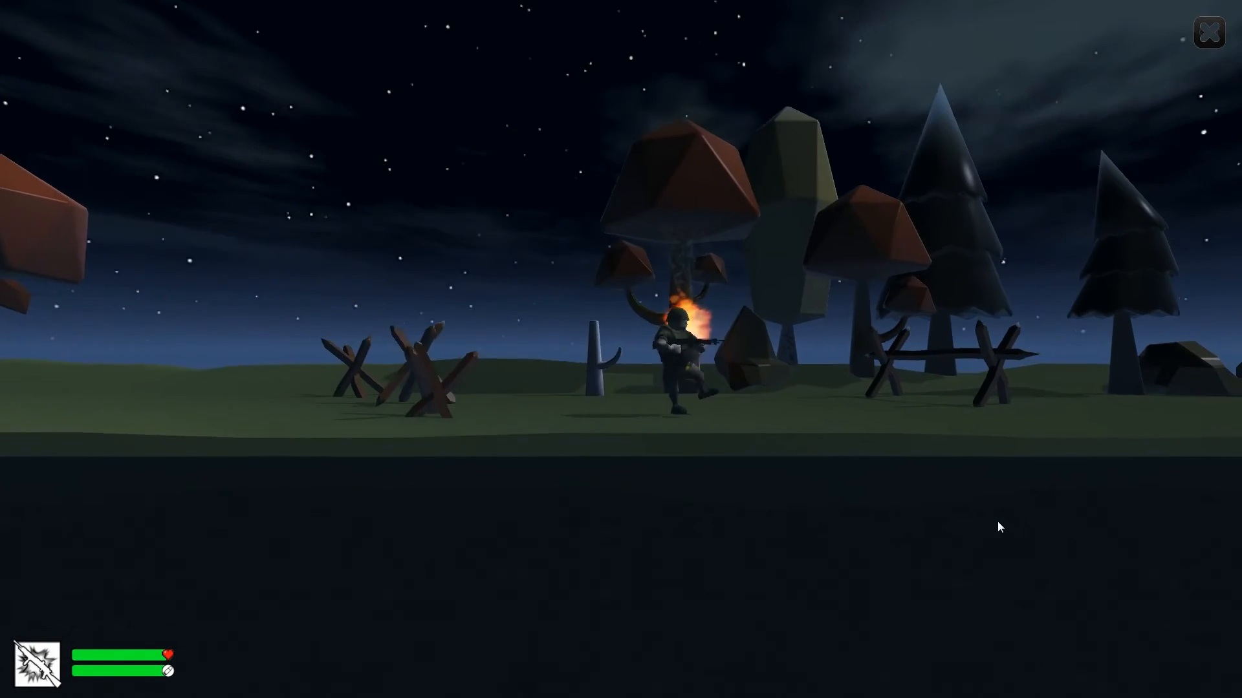
{"action": "key", "text": "d"}
{"action": "left_click", "coordinate": [997, 522]}
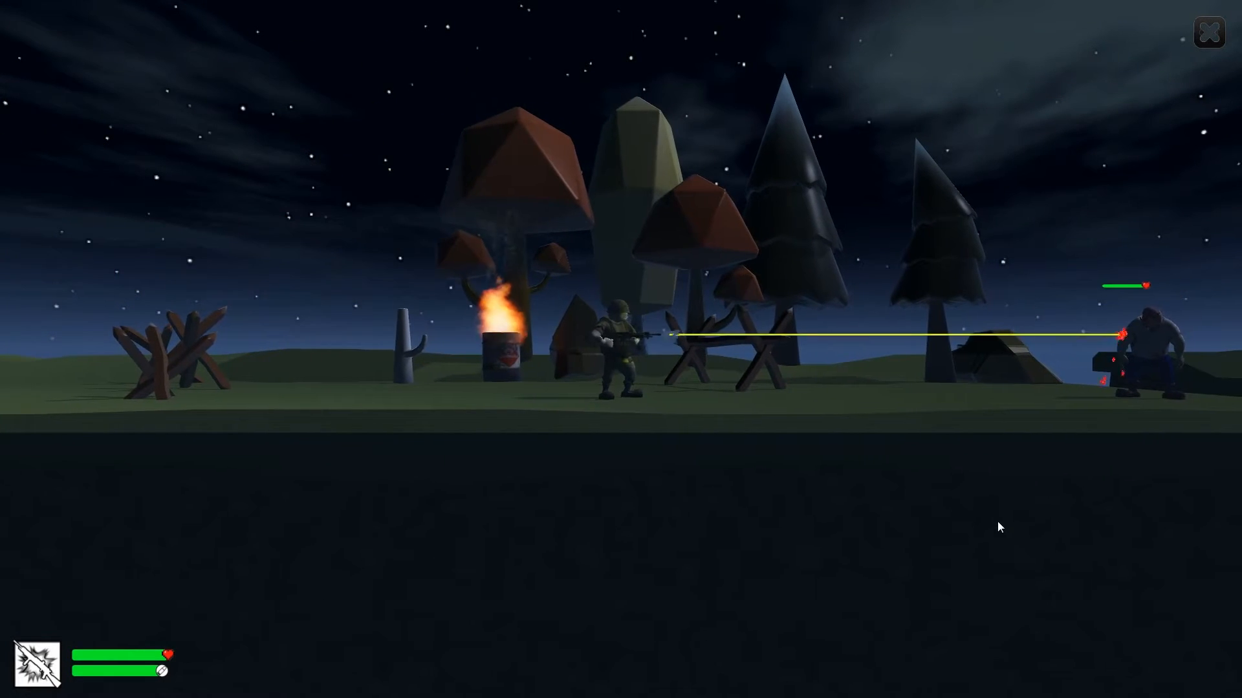
{"action": "key", "text": "d"}
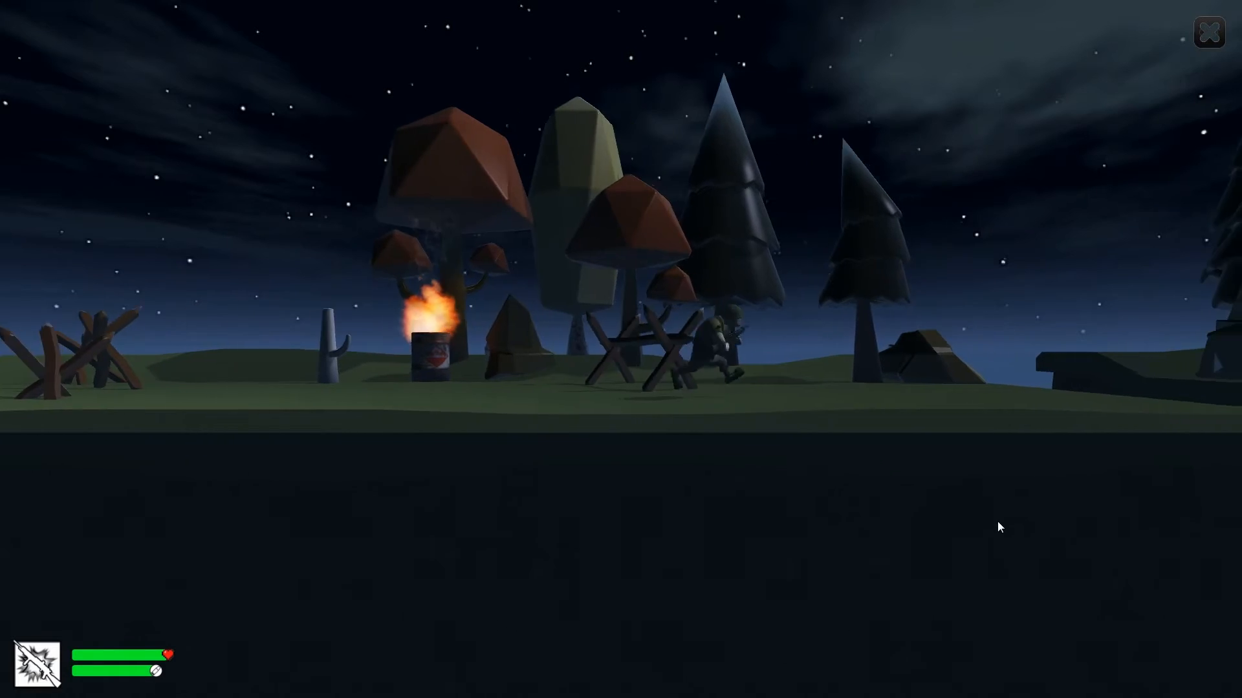
{"action": "key", "text": "space"}
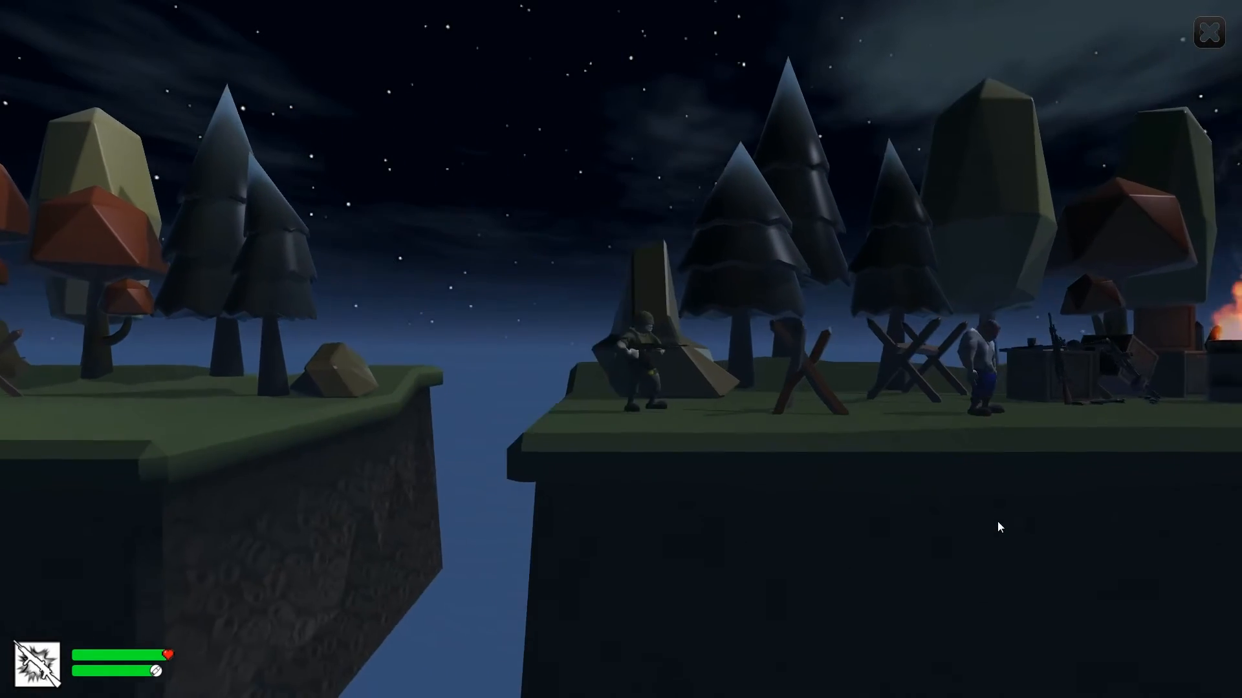
{"action": "key", "text": "a"}
{"action": "key", "text": "d"}
{"action": "key", "text": "space"}
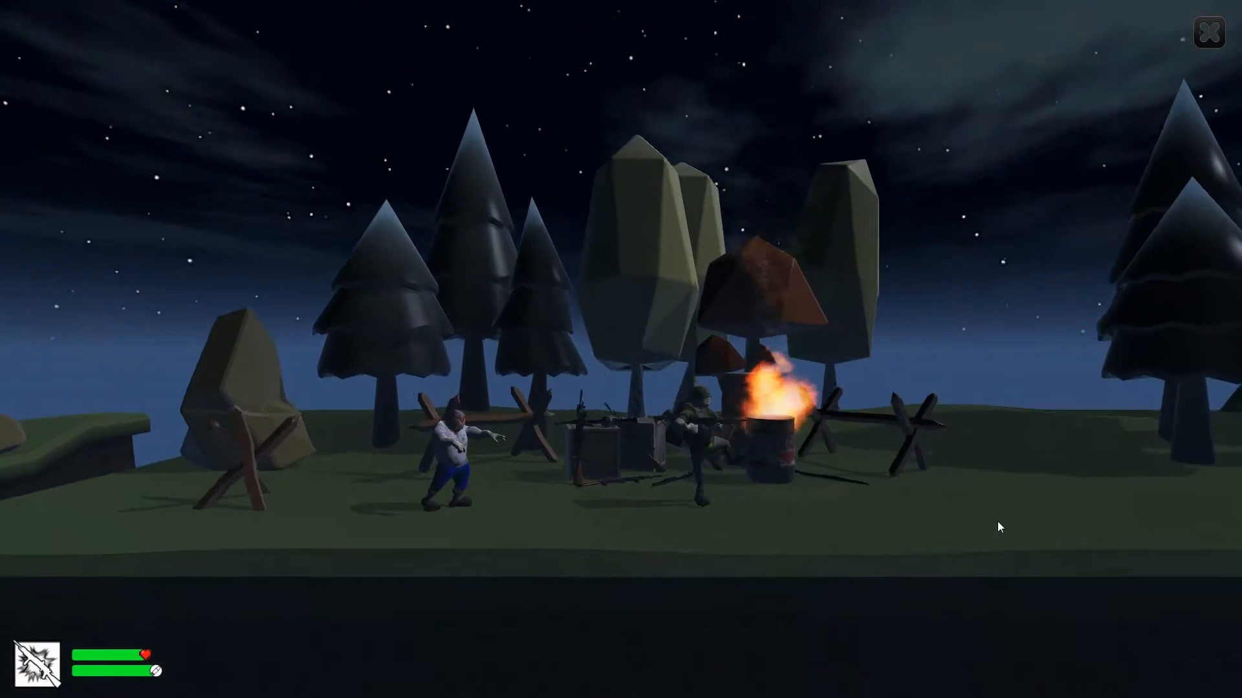
{"action": "key", "text": "a"}
{"action": "left_click", "coordinate": [997, 522]}
{"action": "left_click", "coordinate": [998, 523]}
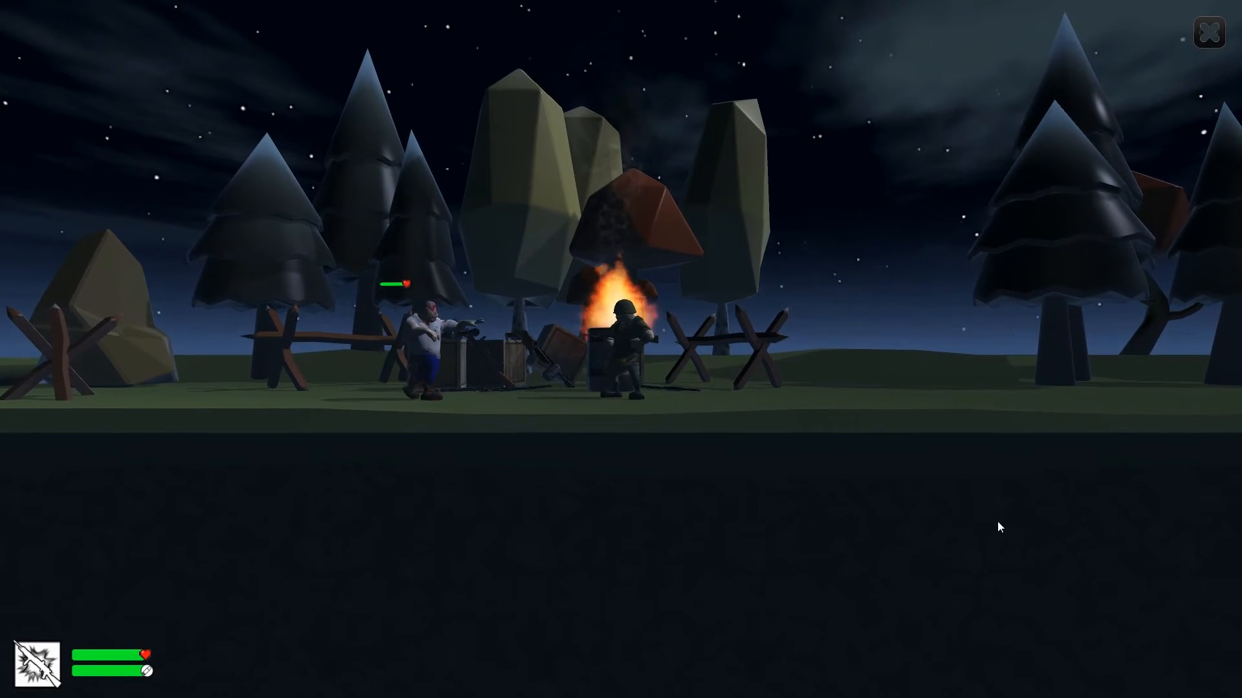
{"action": "left_click", "coordinate": [998, 523]}
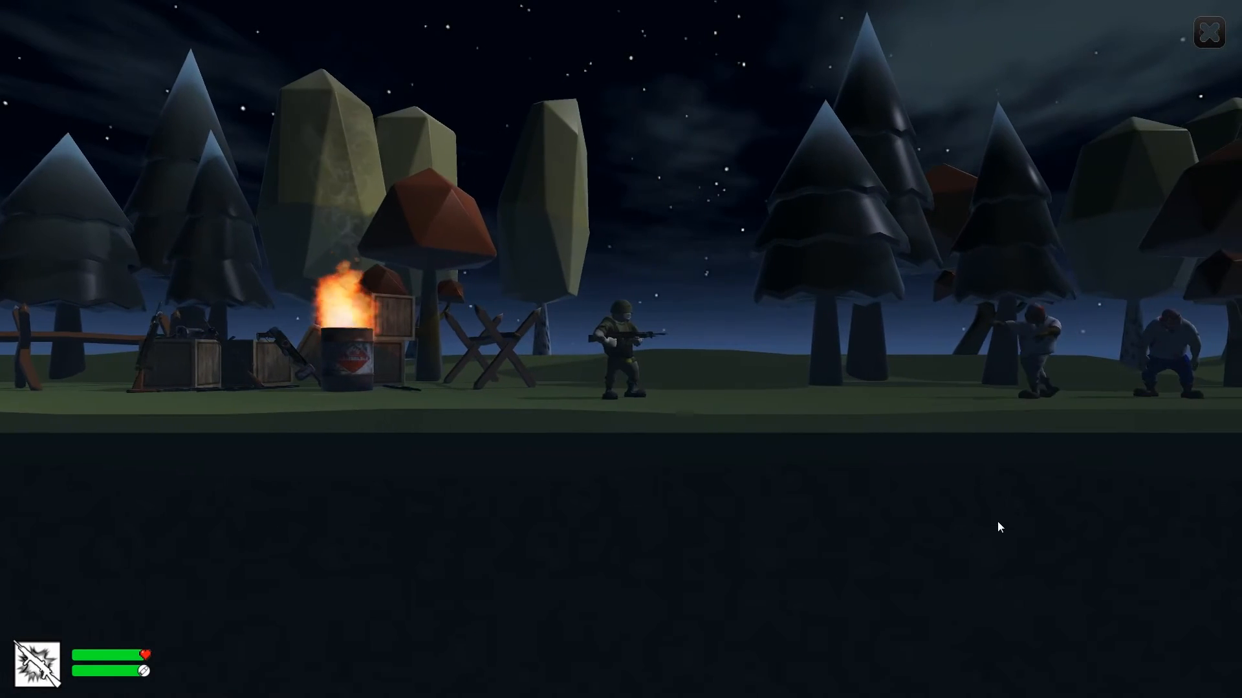
{"action": "left_click", "coordinate": [998, 522]}
{"action": "left_click", "coordinate": [997, 522]}
{"action": "left_click", "coordinate": [997, 522]}
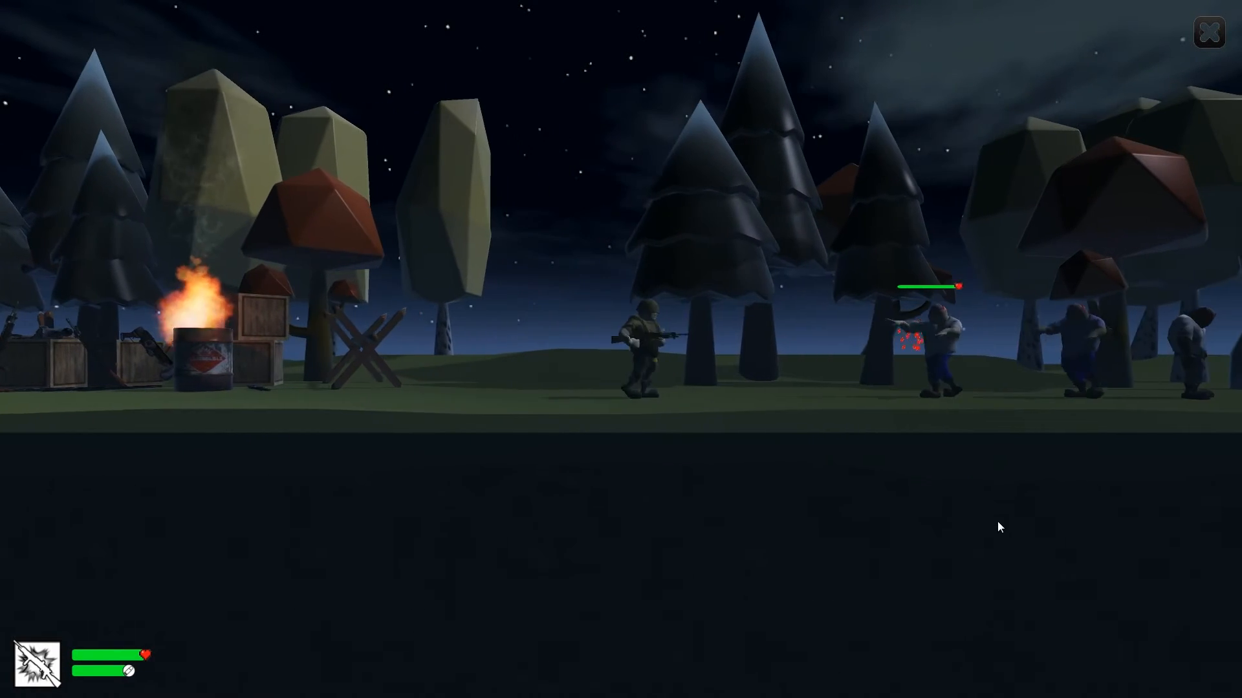
{"action": "left_click", "coordinate": [998, 521]}
{"action": "left_click", "coordinate": [997, 521]}
{"action": "left_click", "coordinate": [998, 521]}
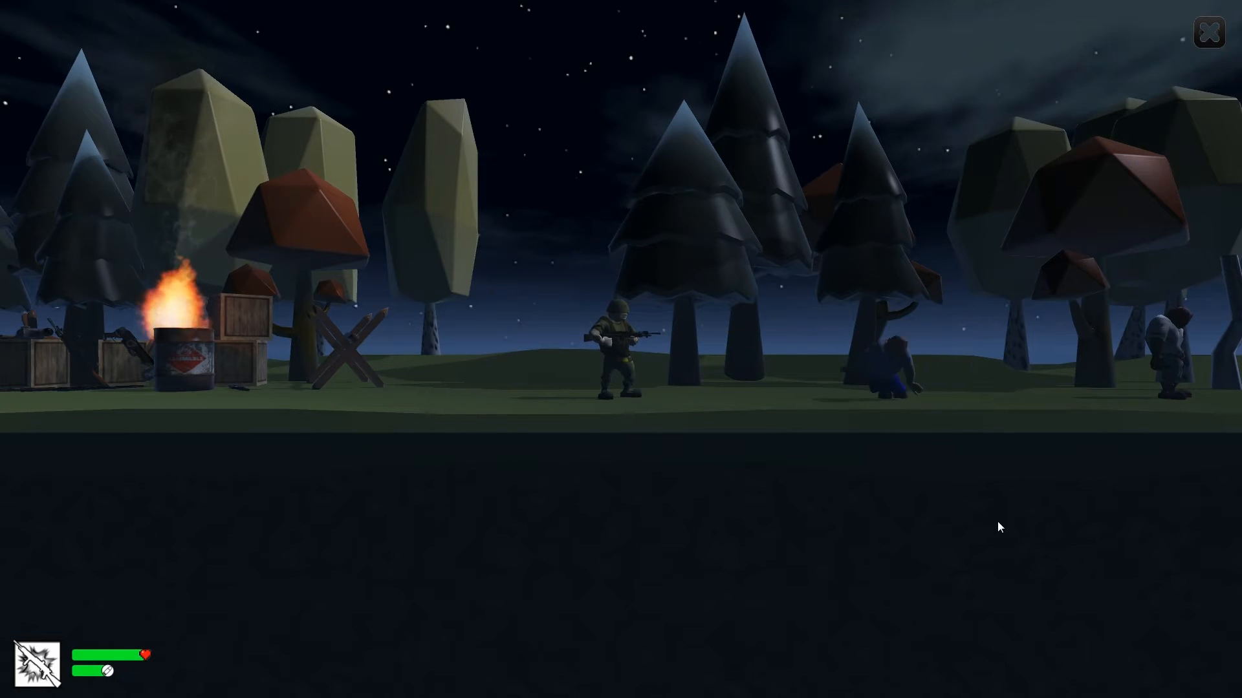
{"action": "left_click", "coordinate": [997, 521]}
{"action": "left_click", "coordinate": [997, 521]}
{"action": "left_click", "coordinate": [998, 521]}
{"action": "left_click", "coordinate": [998, 523]}
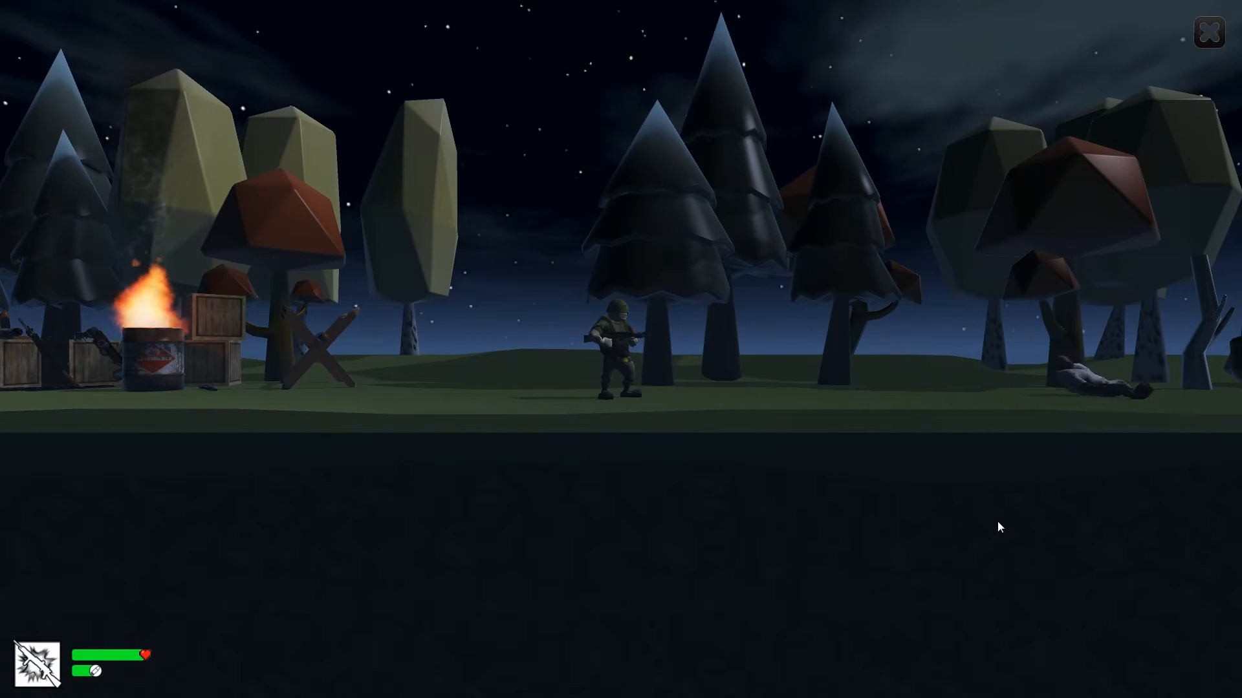
{"action": "key", "text": "d"}
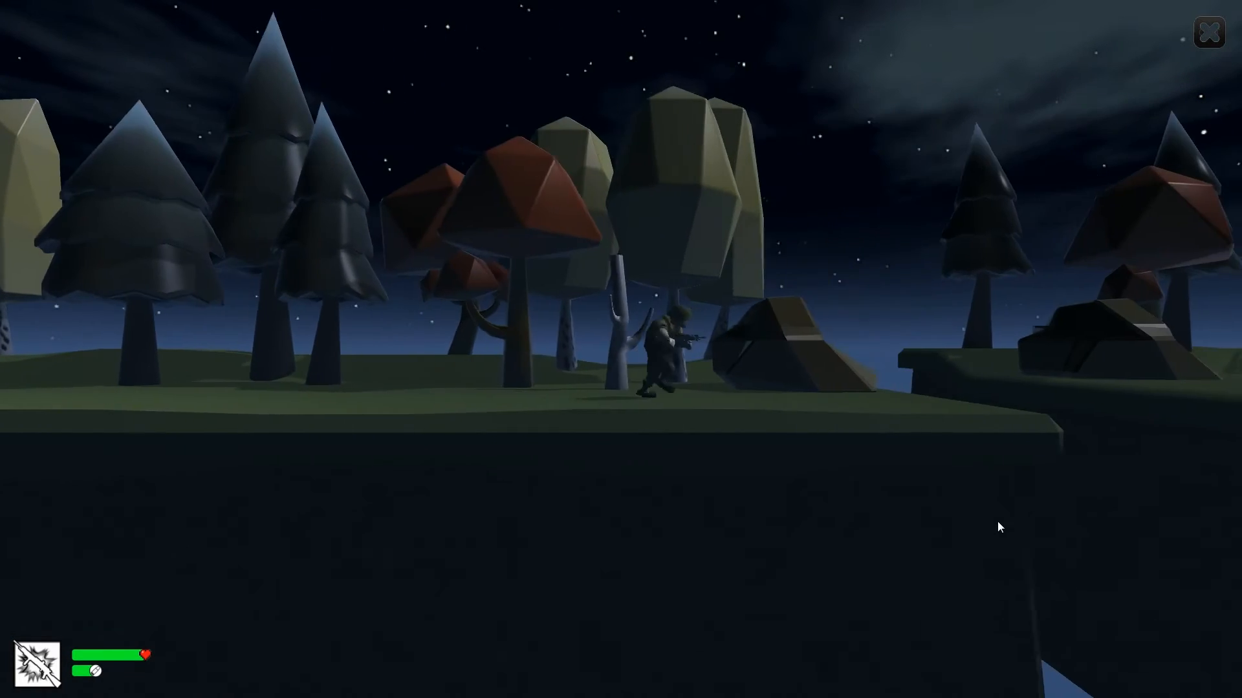
{"action": "key", "text": "space"}
{"action": "key", "text": "d"}
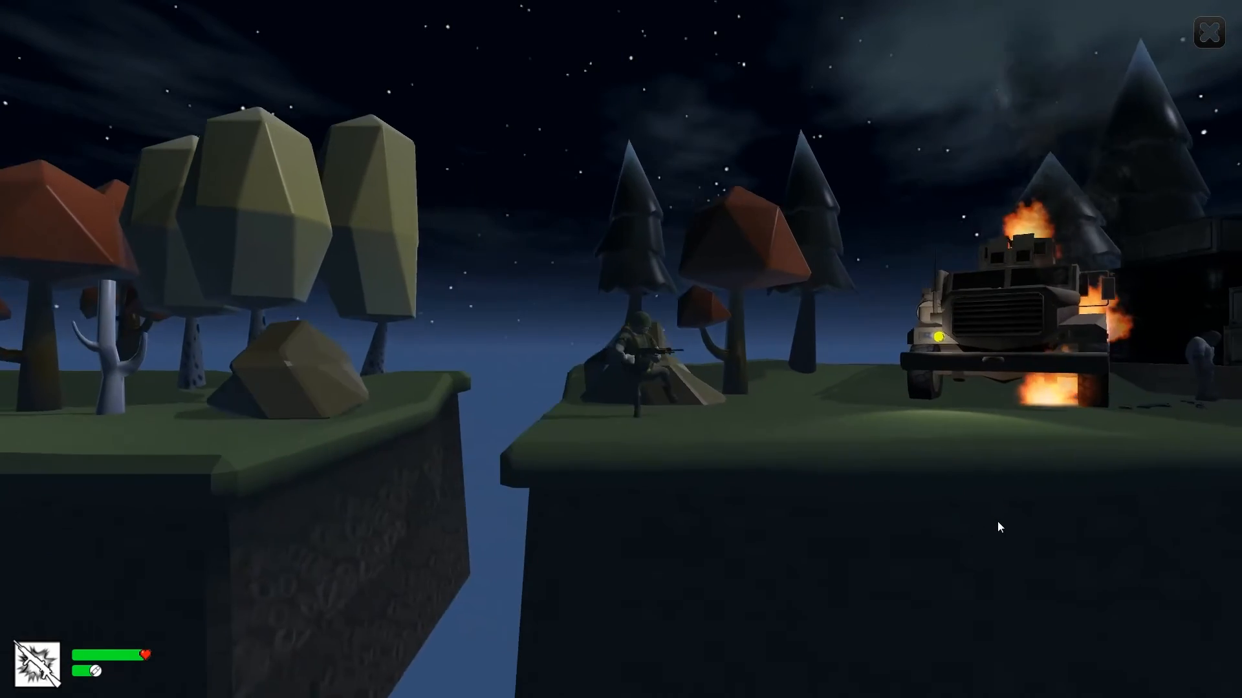
{"action": "key", "text": "d"}
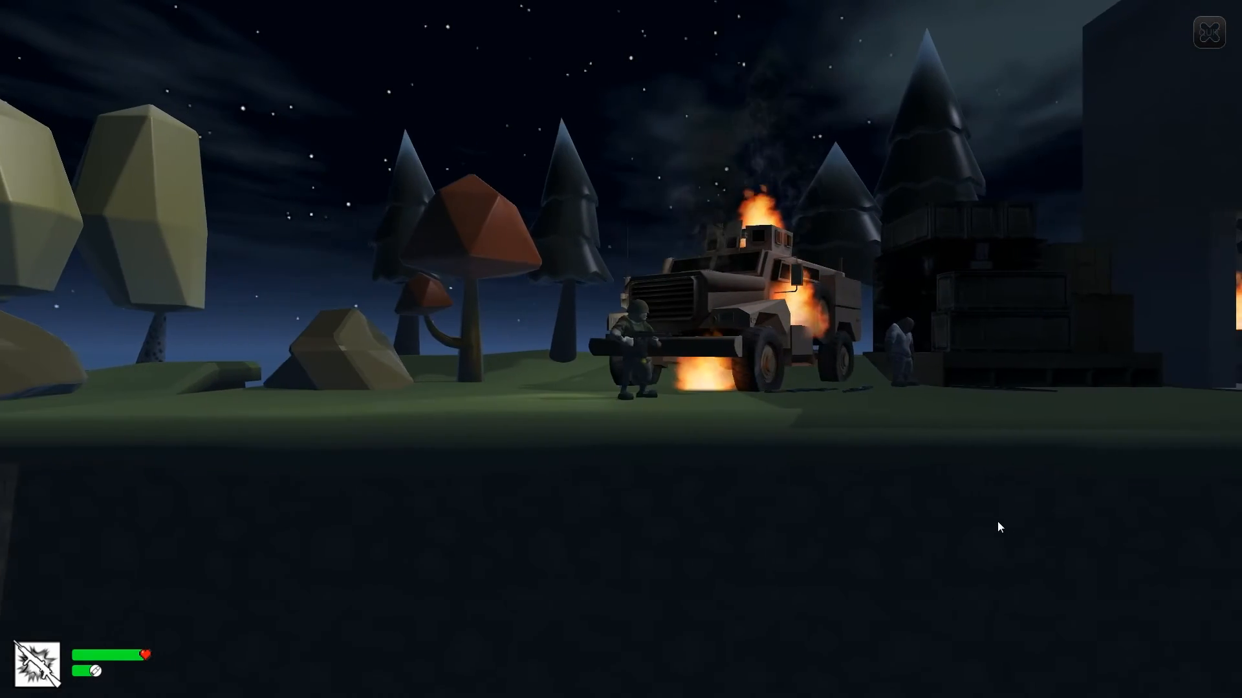
{"action": "key", "text": "d"}
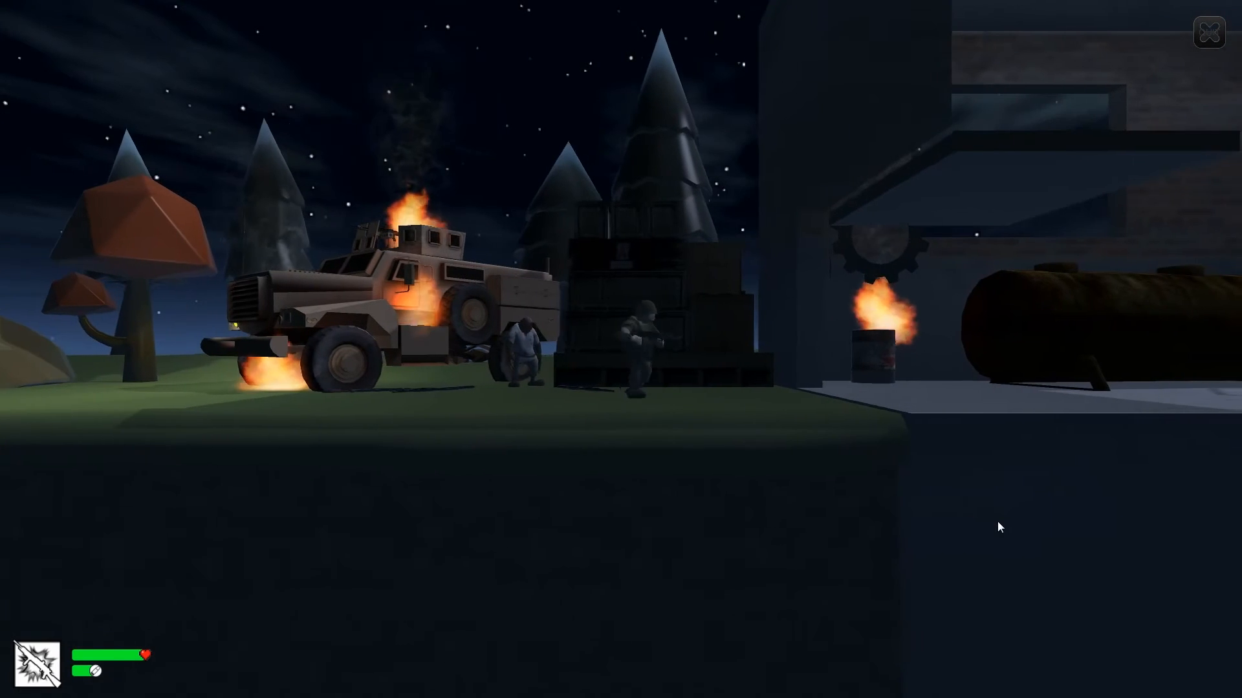
{"action": "key", "text": "d"}
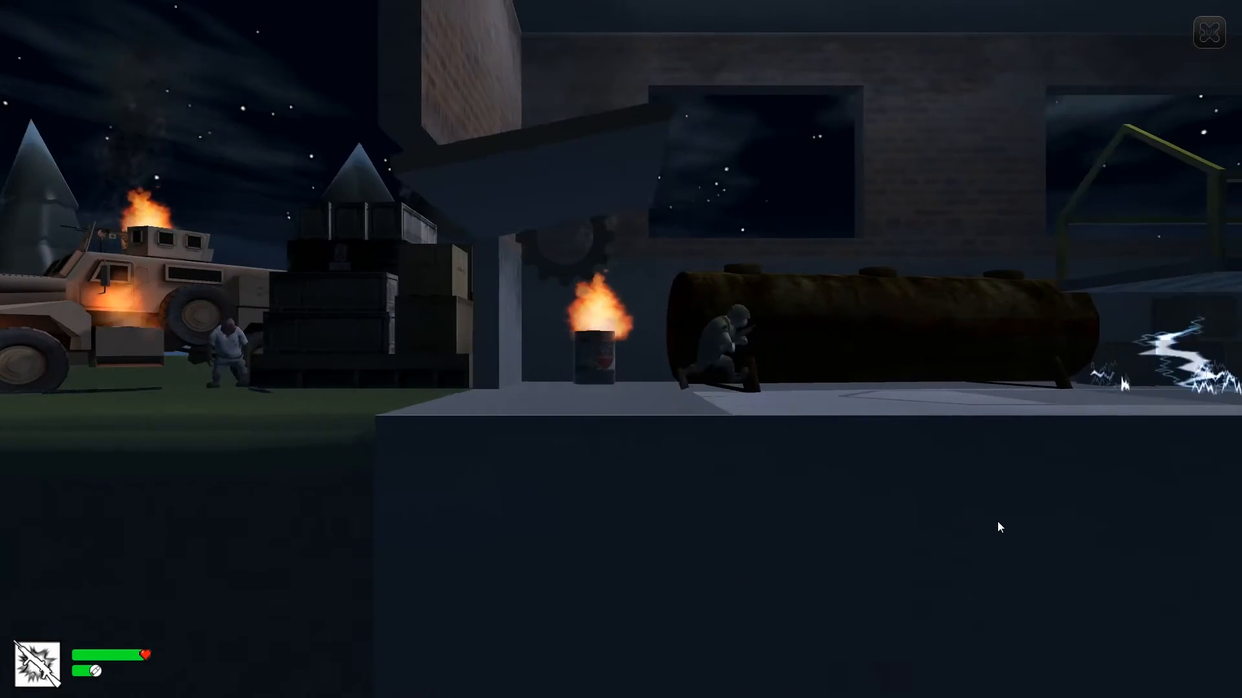
{"action": "key", "text": "a"}
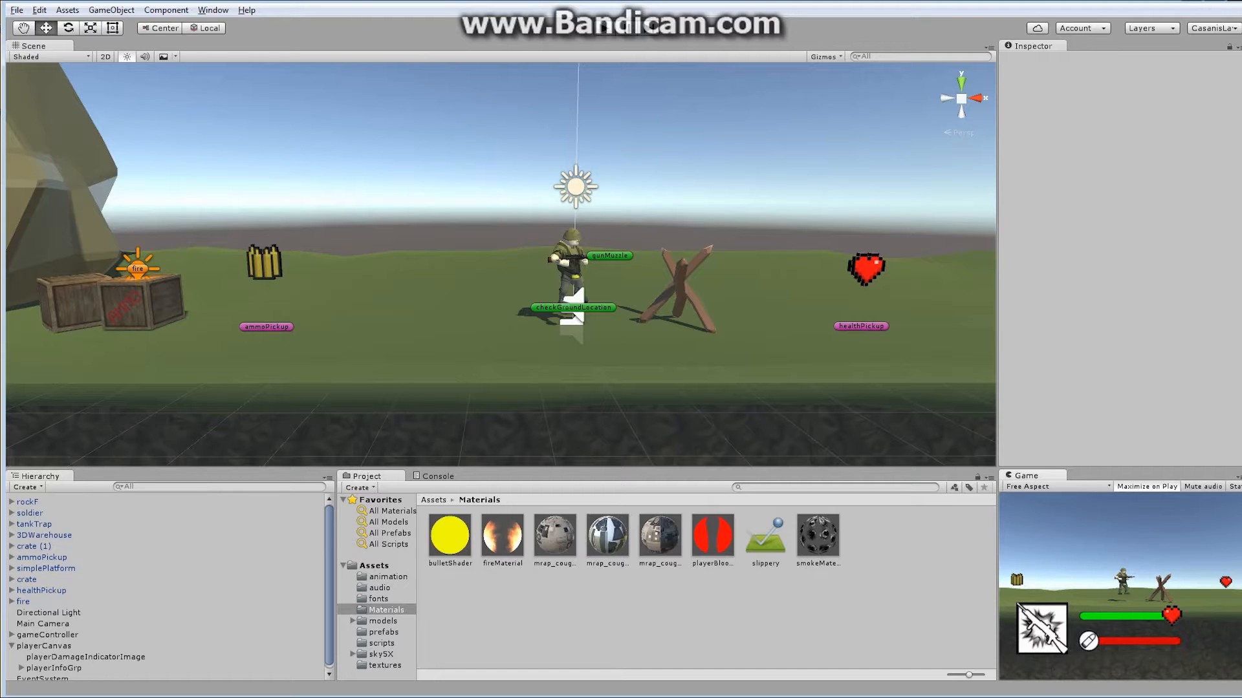
Step: Locate the warehouse building beyond the grass platforms in the scene and select the 3DWarehouse object
{"action": "right_click_drag", "start_coordinate": [850, 250], "coordinate": [674, 244], "text": "alt"}
{"action": "middle_click_drag", "start_coordinate": [755, 249], "coordinate": [78, 222], "text": "alt"}
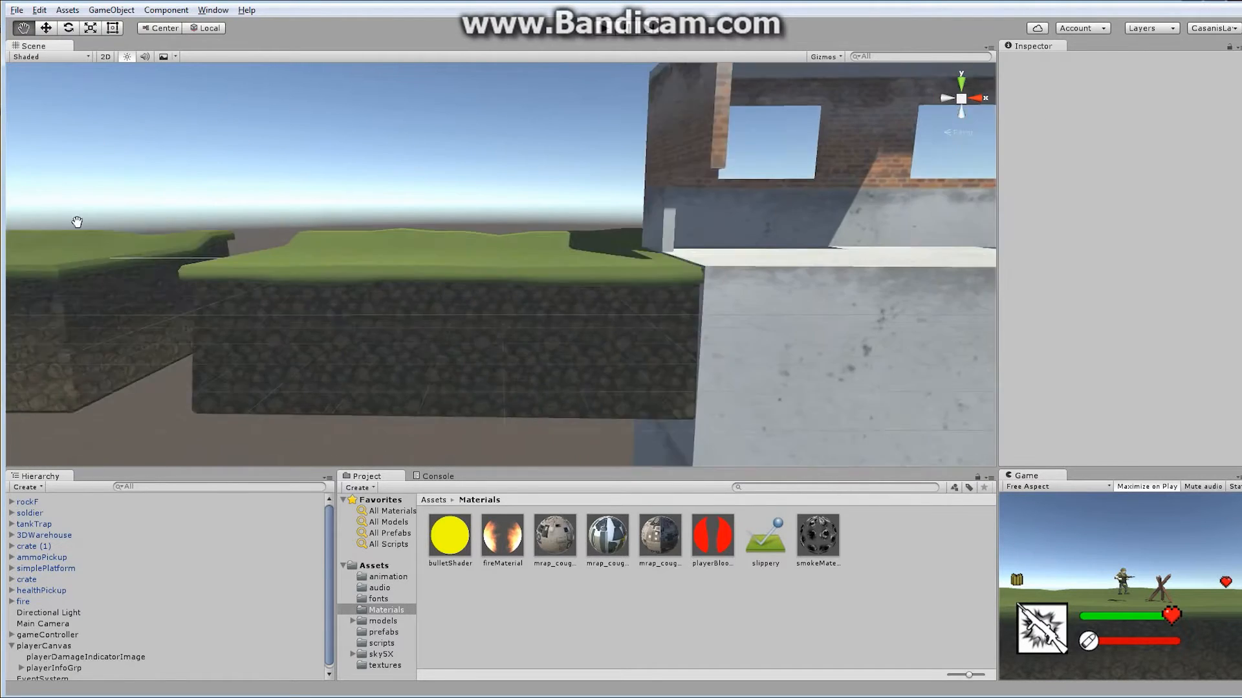
{"action": "middle_click_drag", "start_coordinate": [685, 228], "coordinate": [337, 227], "text": "alt"}
{"action": "scroll", "coordinate": [337, 227], "scroll_direction": "down", "scroll_amount": 3}
{"action": "left_click_drag", "start_coordinate": [337, 226], "coordinate": [567, 261], "text": "alt"}
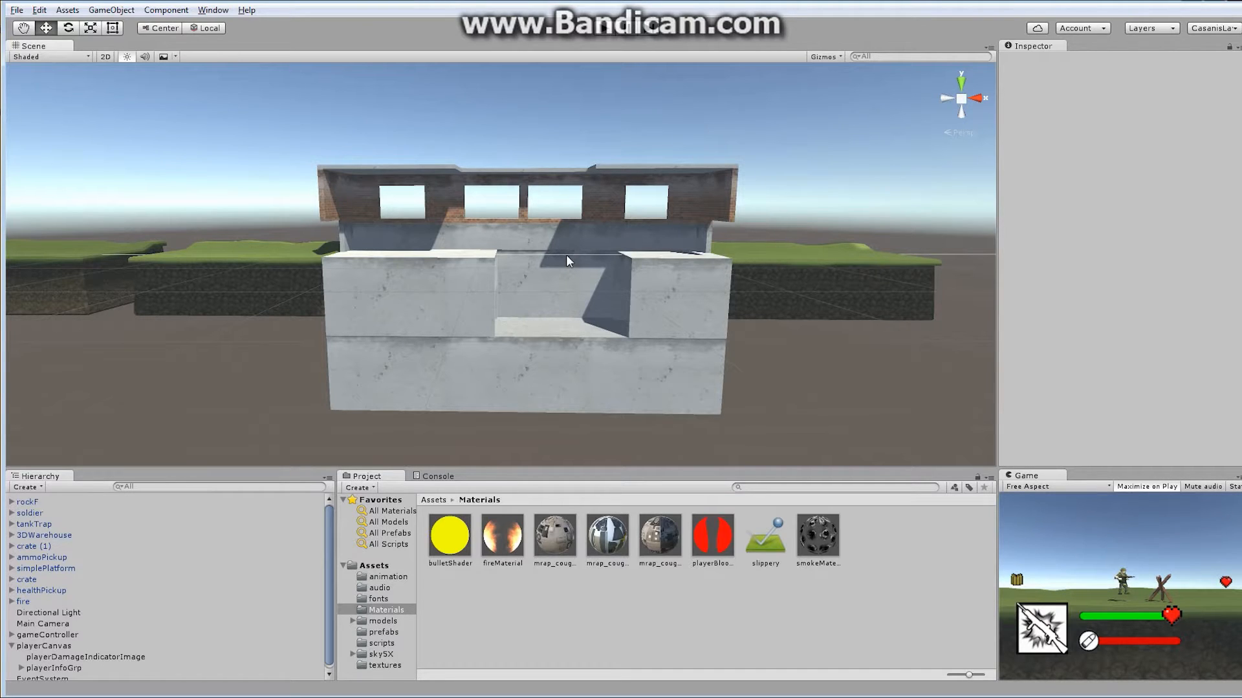
{"action": "left_click", "coordinate": [64, 537]}
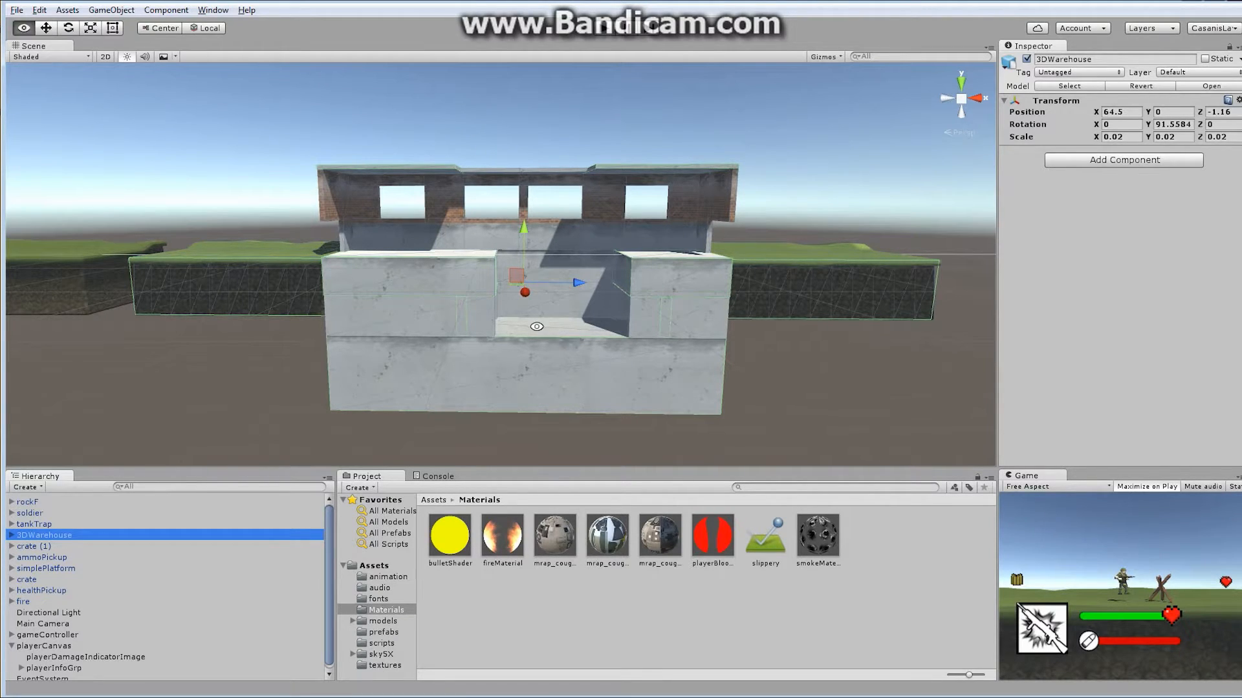
Step: Examine the selected warehouse's open central pit, side passages and collider outlines up close and from the front
{"action": "left_click_drag", "start_coordinate": [532, 326], "coordinate": [382, 322], "text": "alt"}
{"action": "scroll", "coordinate": [716, 322], "scroll_direction": "up", "scroll_amount": 8}
{"action": "left_click_drag", "start_coordinate": [715, 321], "coordinate": [569, 293], "text": "alt"}
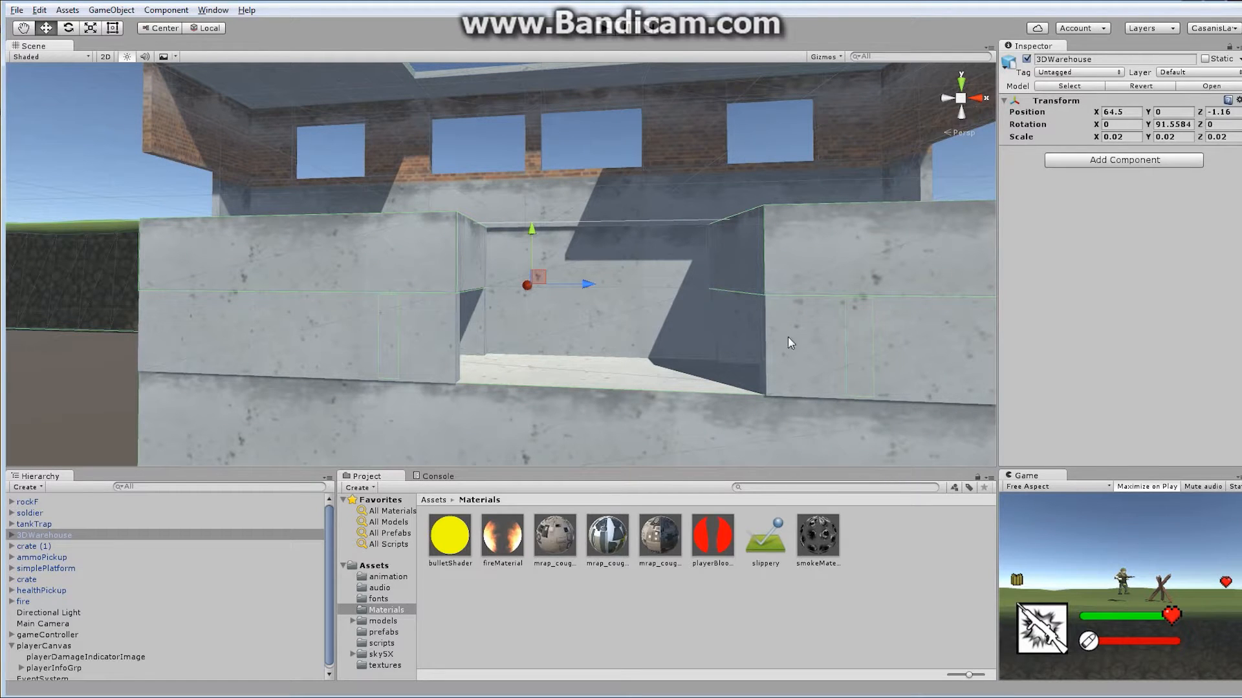
{"action": "scroll", "coordinate": [701, 352], "scroll_direction": "down", "scroll_amount": 4}
{"action": "mouse_move", "coordinate": [701, 352]}
{"action": "left_mouse_down", "text": "alt"}
{"action": "mouse_move", "coordinate": [679, 328]}
{"action": "mouse_move", "coordinate": [666, 336]}
{"action": "mouse_move", "coordinate": [683, 342]}
{"action": "left_mouse_up", "text": "alt"}
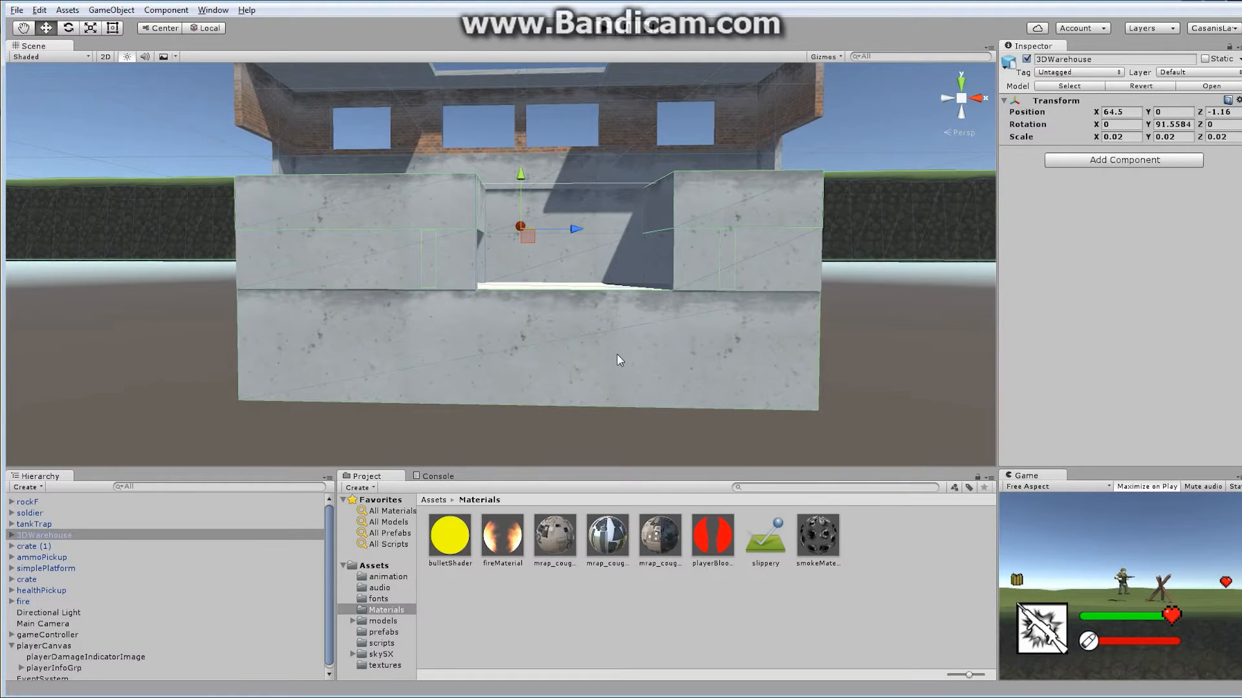
Step: Expand 3DWarehouse and select warehouse_warehouseBase to check its layer and box collider settings
{"action": "left_click", "coordinate": [12, 536]}
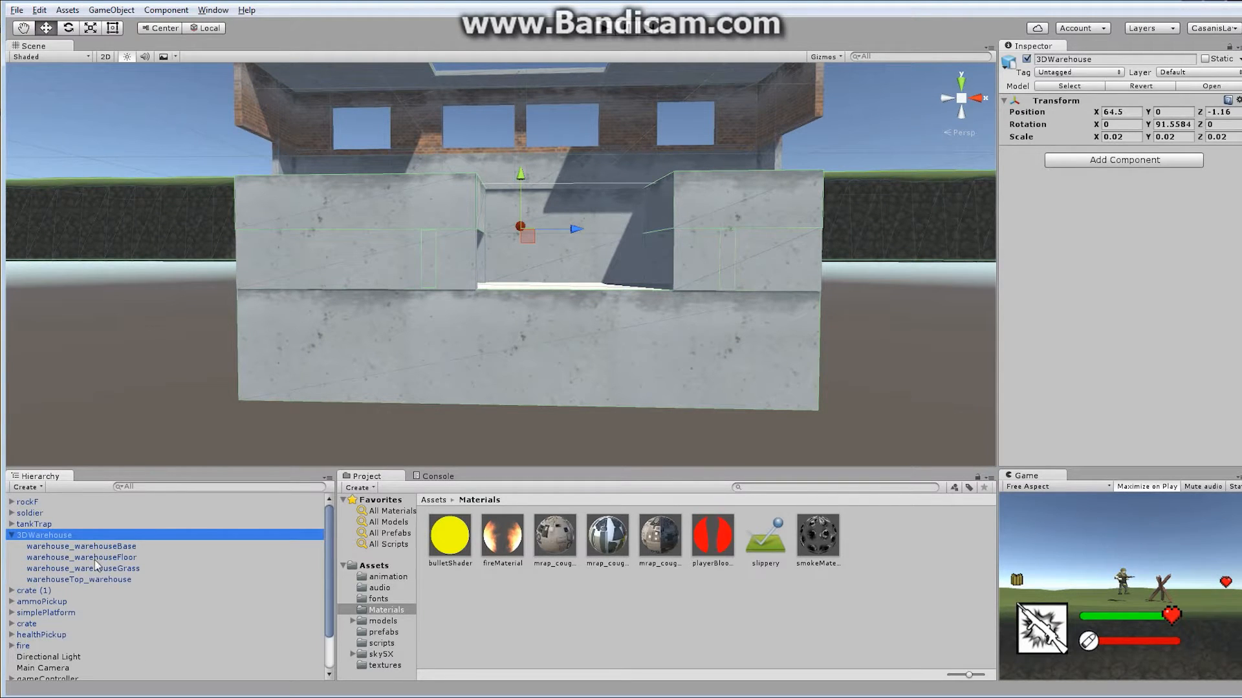
{"action": "left_click", "coordinate": [104, 548]}
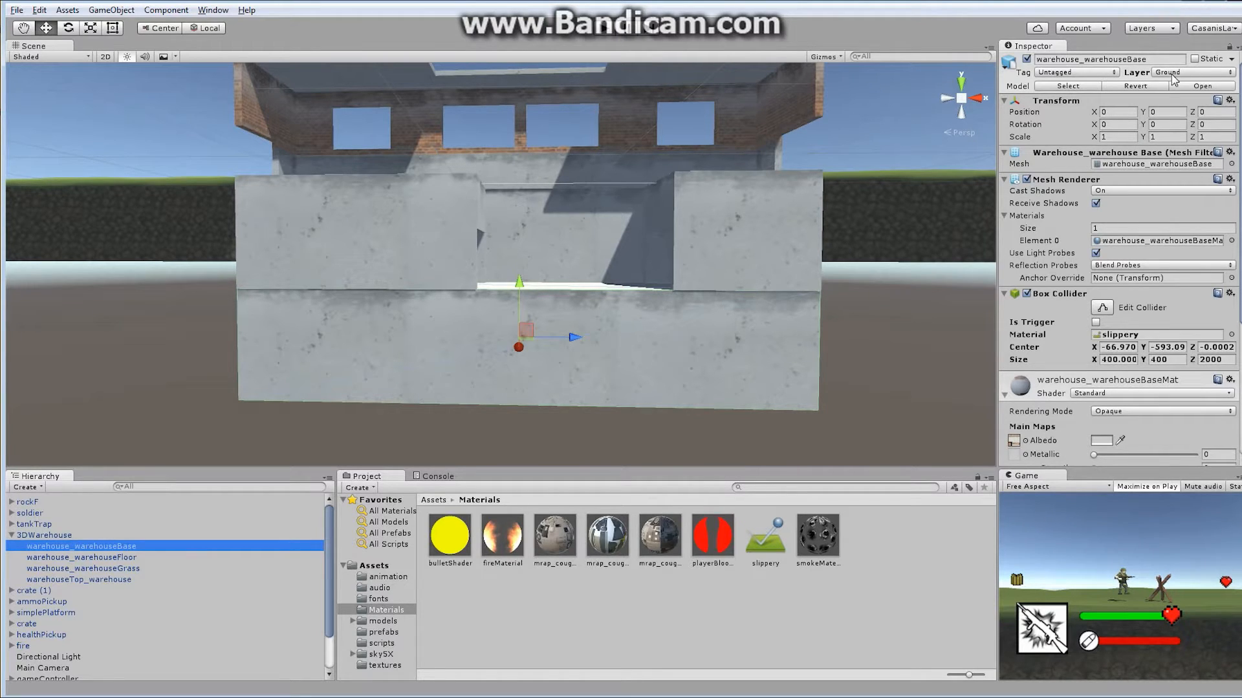
{"action": "right_click_drag", "start_coordinate": [496, 192], "coordinate": [516, 217]}
{"action": "key", "text": "s"}
{"action": "key", "text": "a"}
Step: Start a playtest and run the soldier to the warehouse, jumping over the gaps between the platforms
{"action": "left_click", "coordinate": [602, 29]}
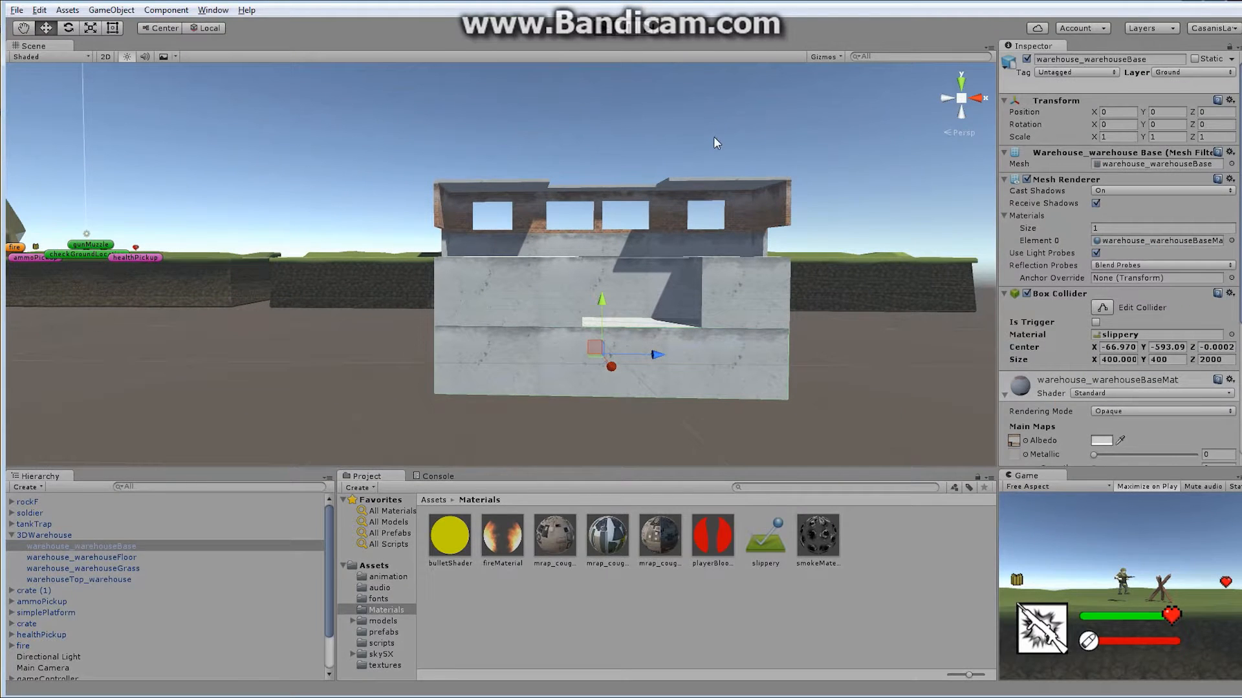
{"action": "key", "text": "d"}
{"action": "key", "text": "space"}
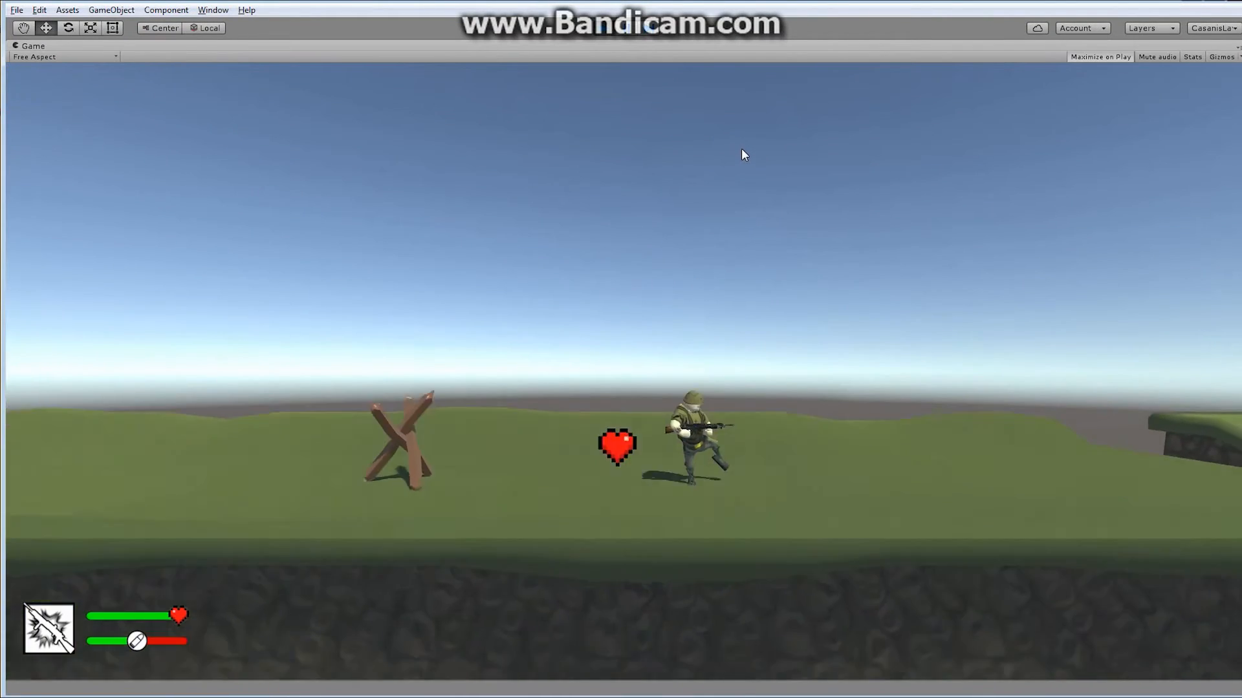
{"action": "key", "text": "space"}
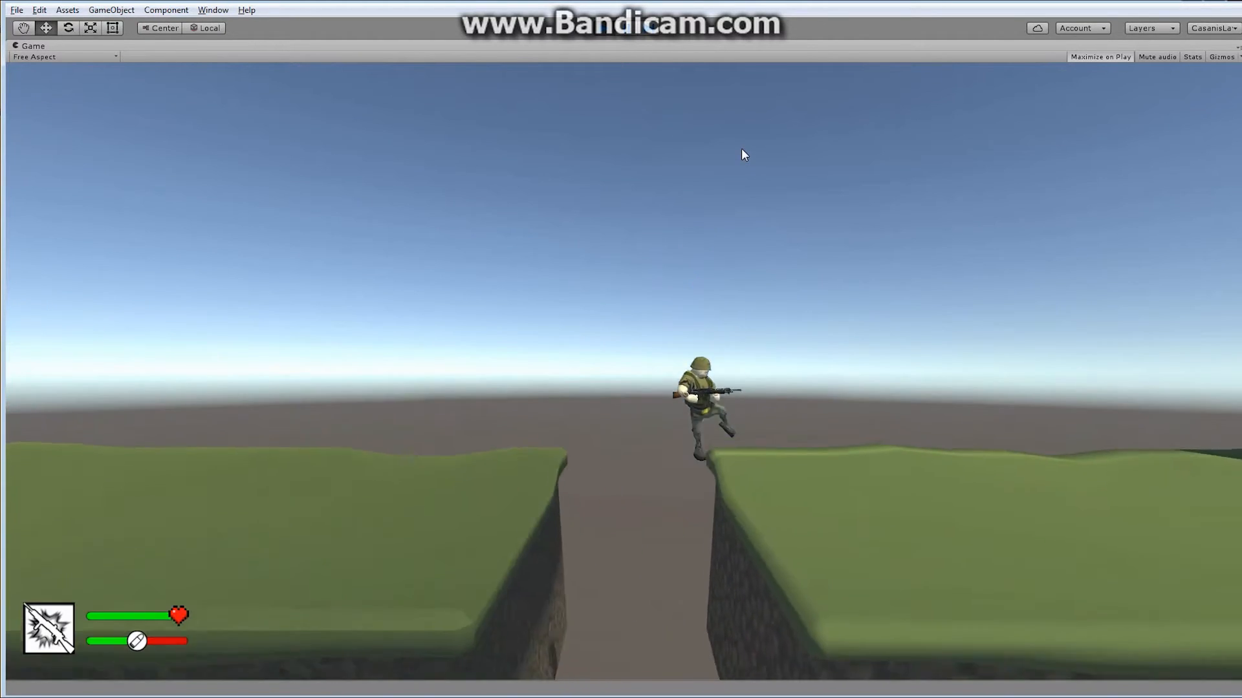
{"action": "key", "text": "space"}
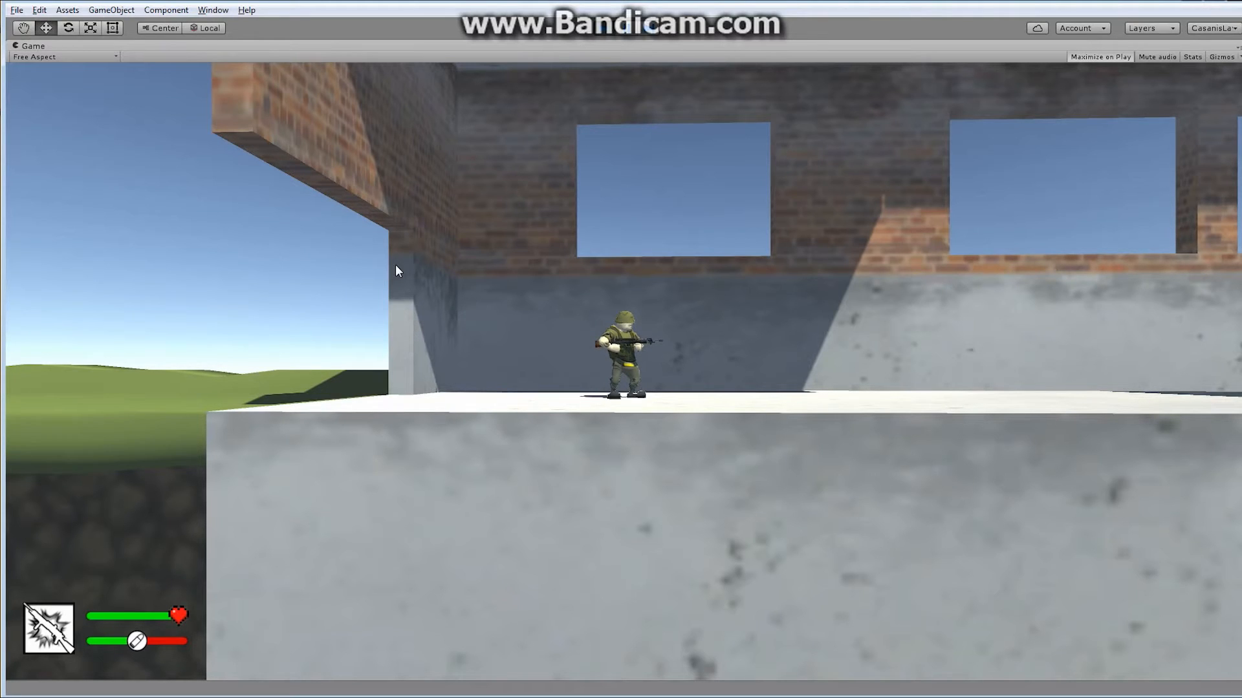
Step: Drop the soldier to the warehouse's lower level, test walking into both side passages, and end the playtest
{"action": "right_click_drag", "start_coordinate": [921, 388], "coordinate": [885, 353]}
{"action": "key", "text": "d"}
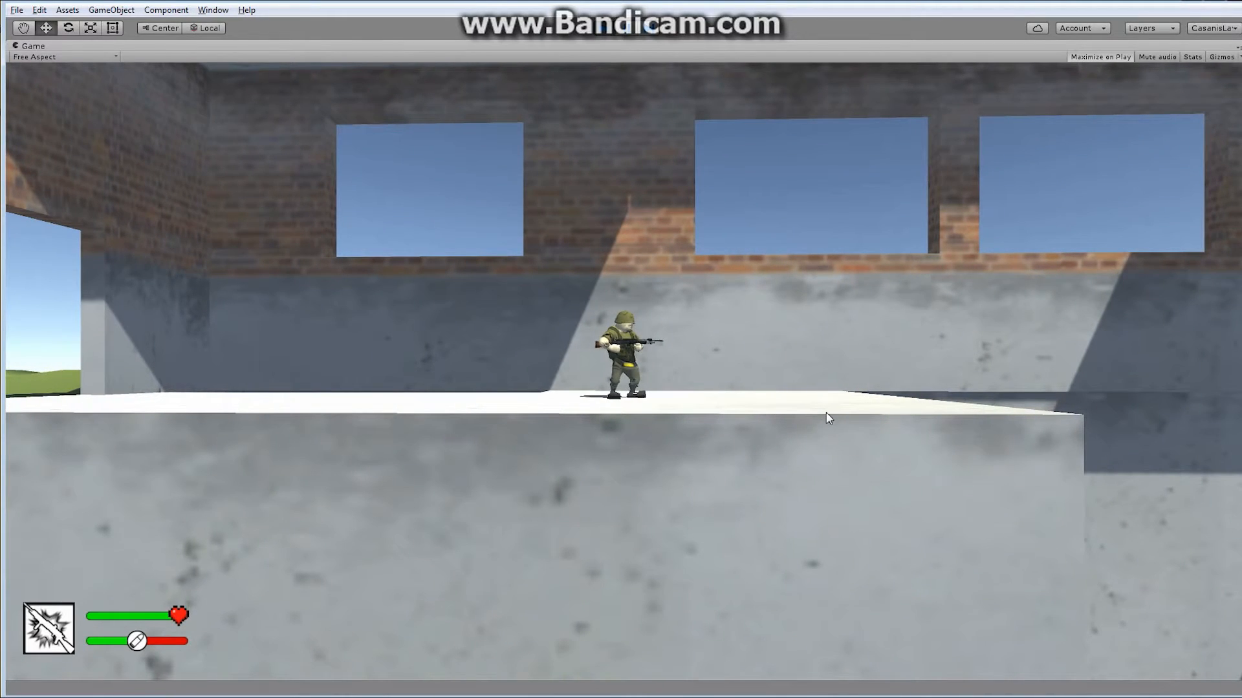
{"action": "key", "text": "d"}
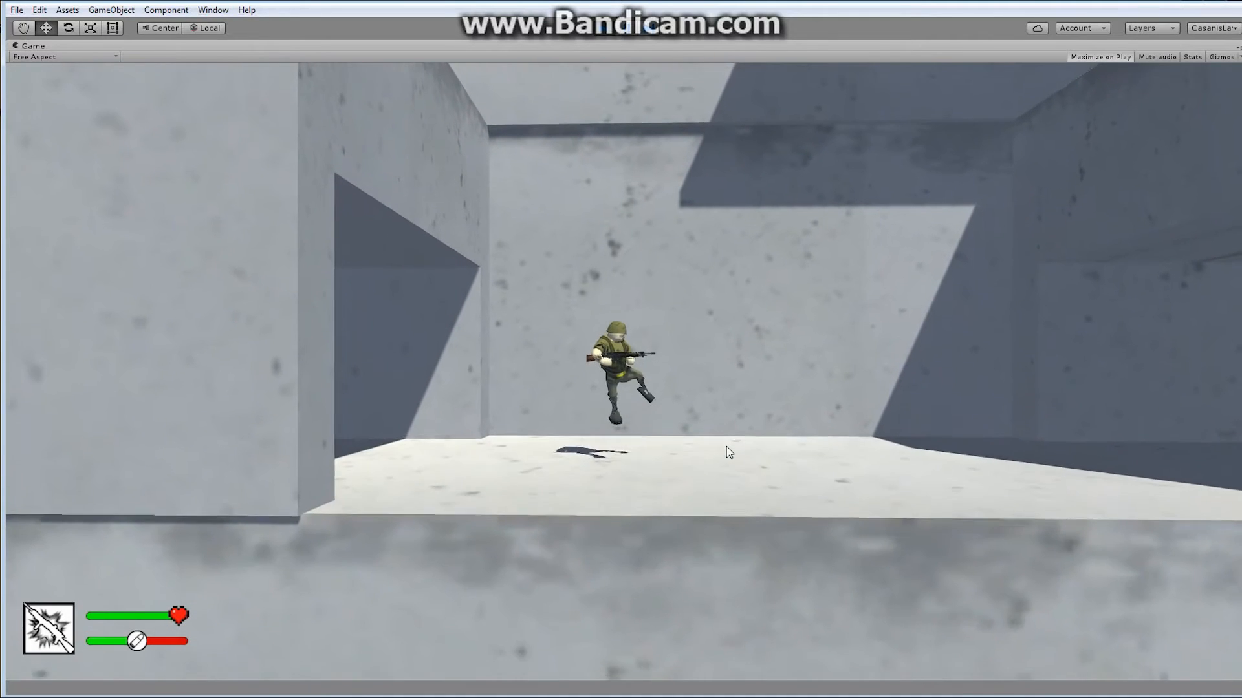
{"action": "key", "text": "a"}
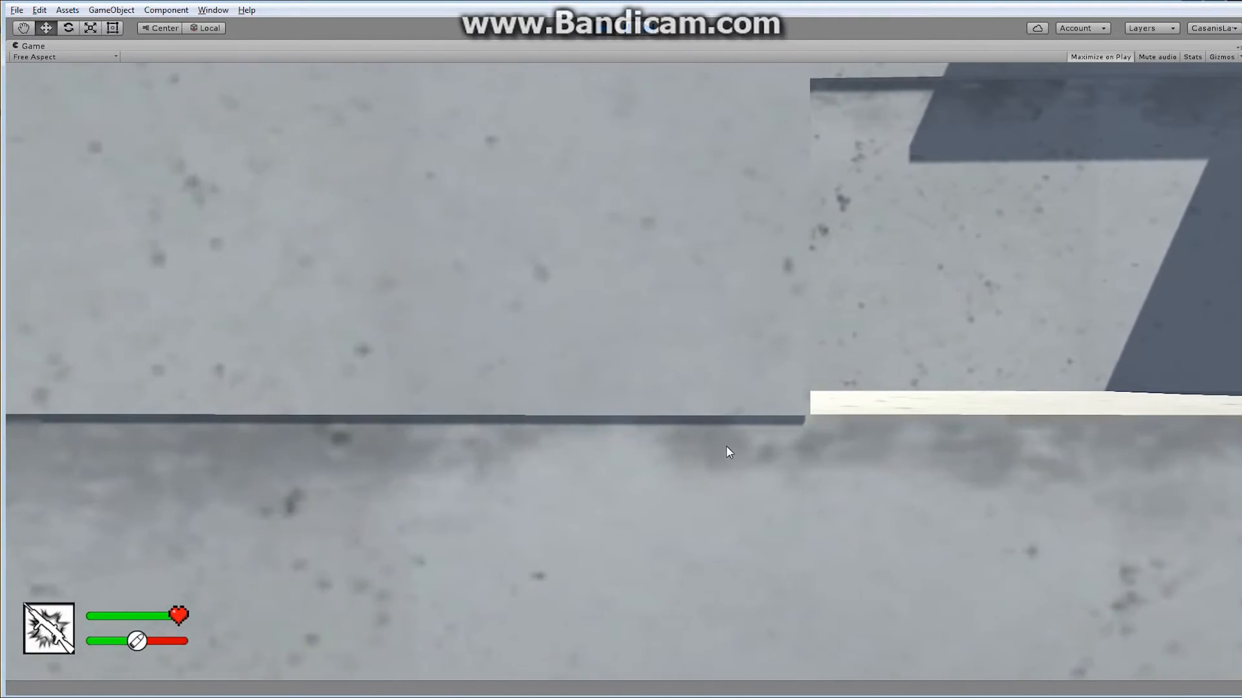
{"action": "key", "text": "d"}
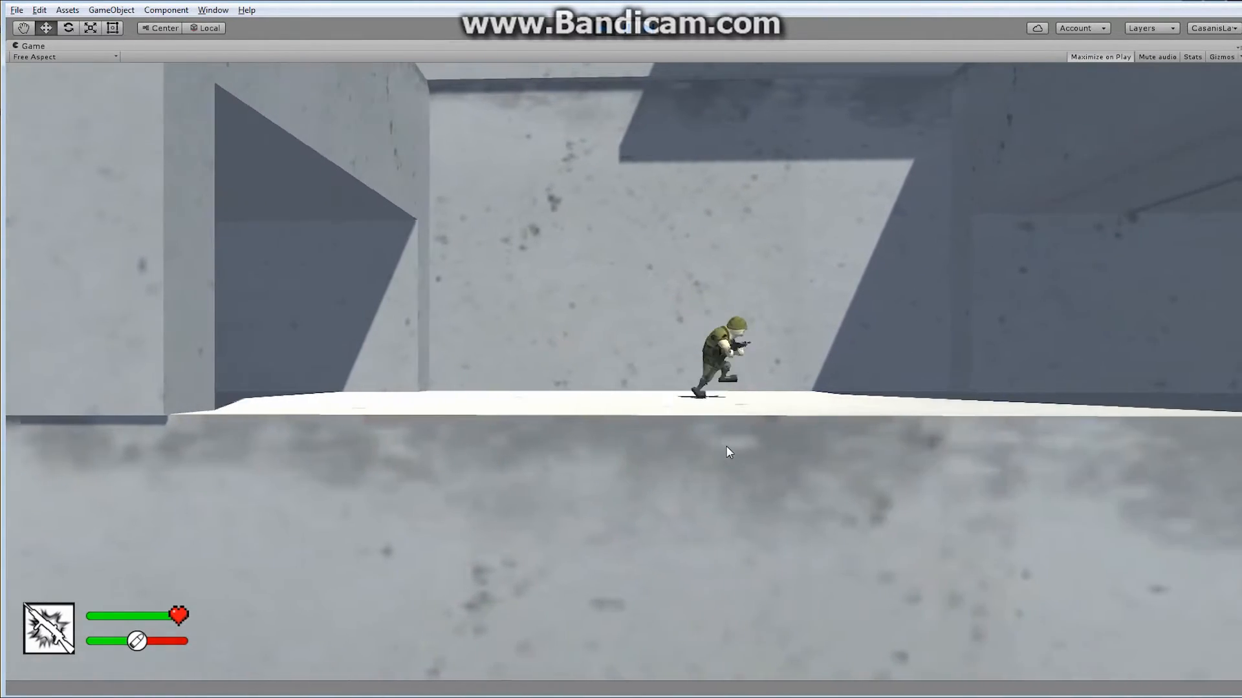
{"action": "key", "text": "d"}
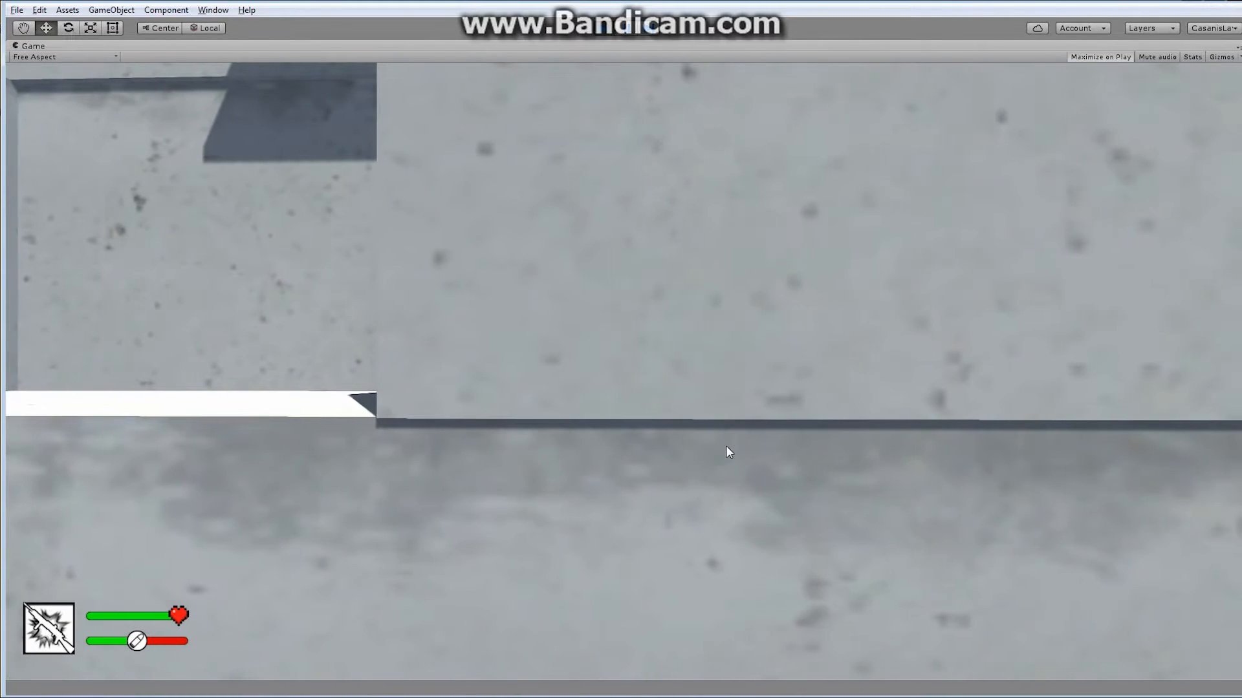
{"action": "key", "text": "a"}
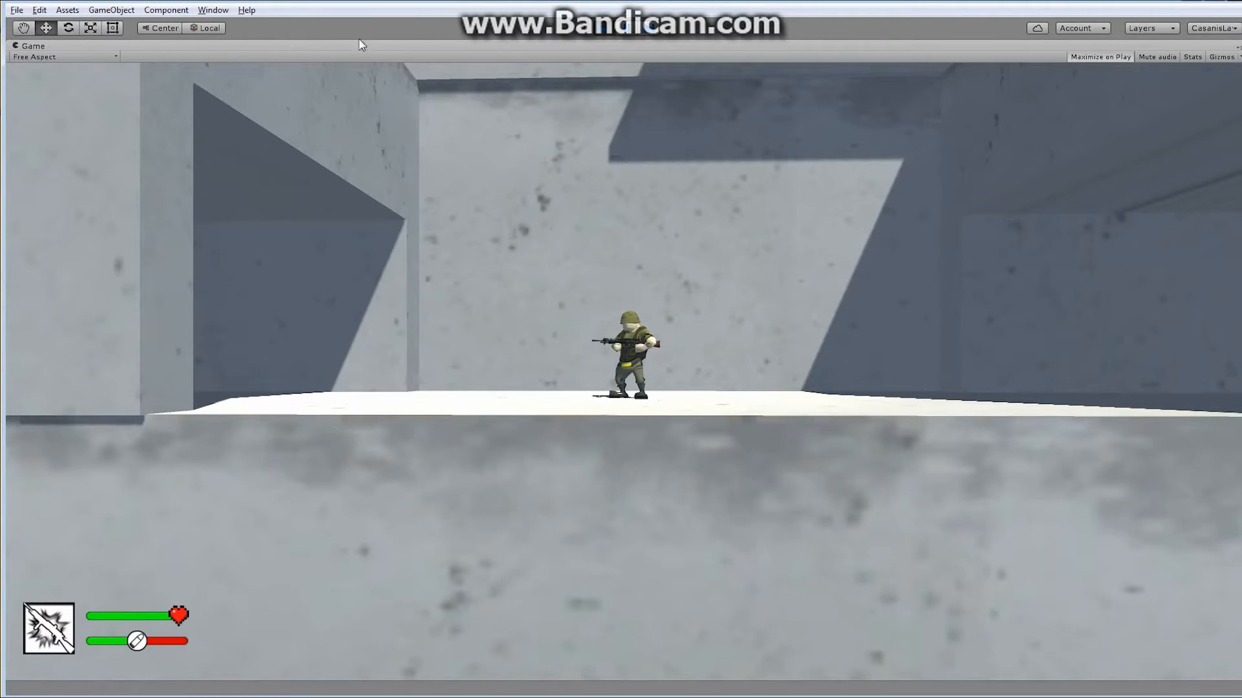
{"action": "left_click", "coordinate": [603, 28]}
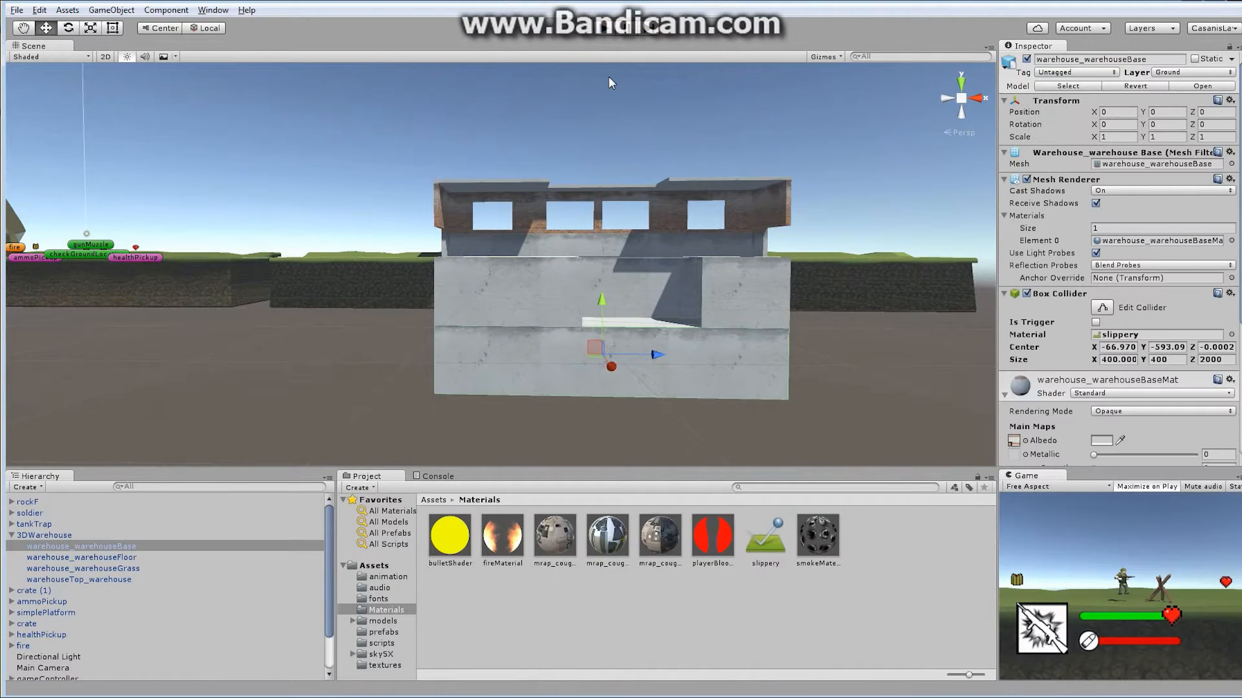
Step: Create a new material named garageDoorMaterial in the Materials folder
{"action": "scroll", "coordinate": [521, 288], "scroll_direction": "up", "scroll_amount": 5}
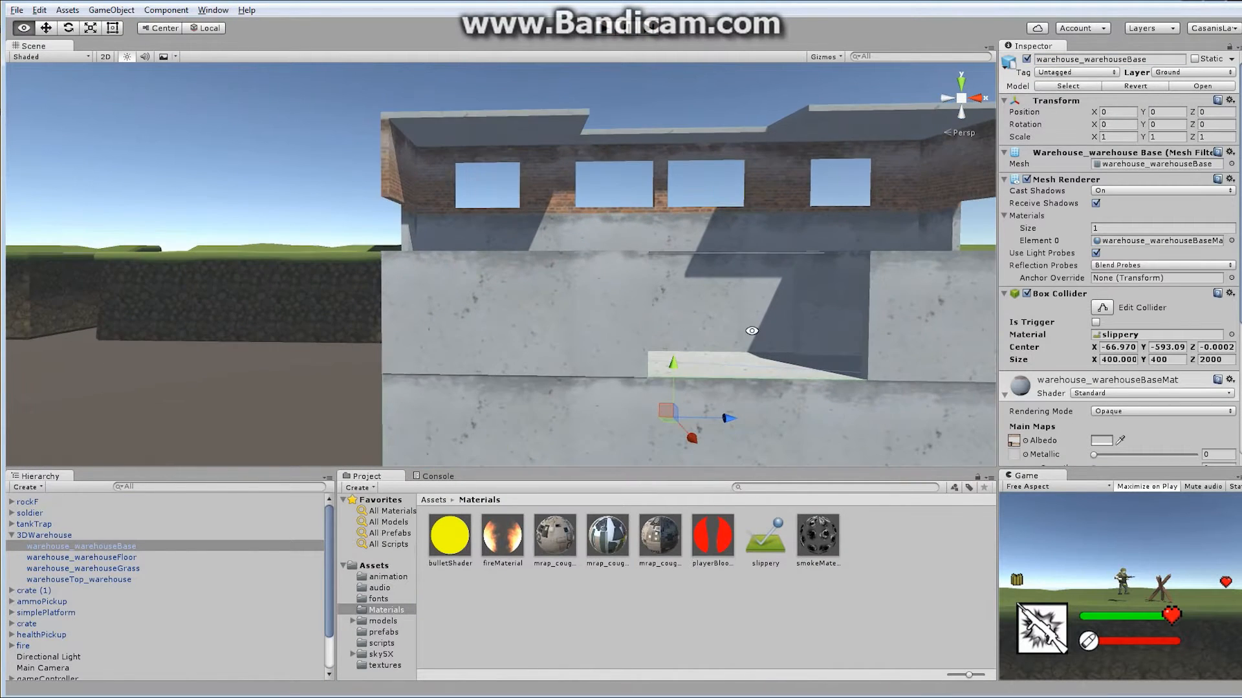
{"action": "scroll", "coordinate": [762, 324], "scroll_direction": "down", "scroll_amount": 3}
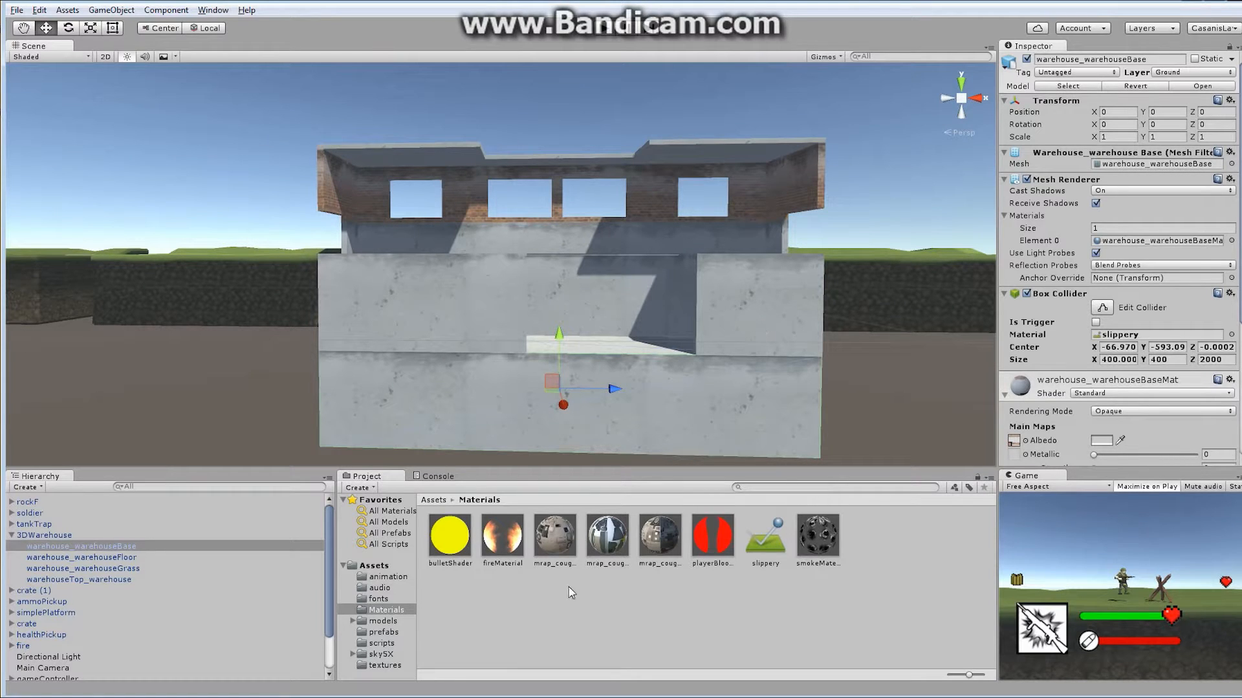
{"action": "left_click", "coordinate": [362, 488]}
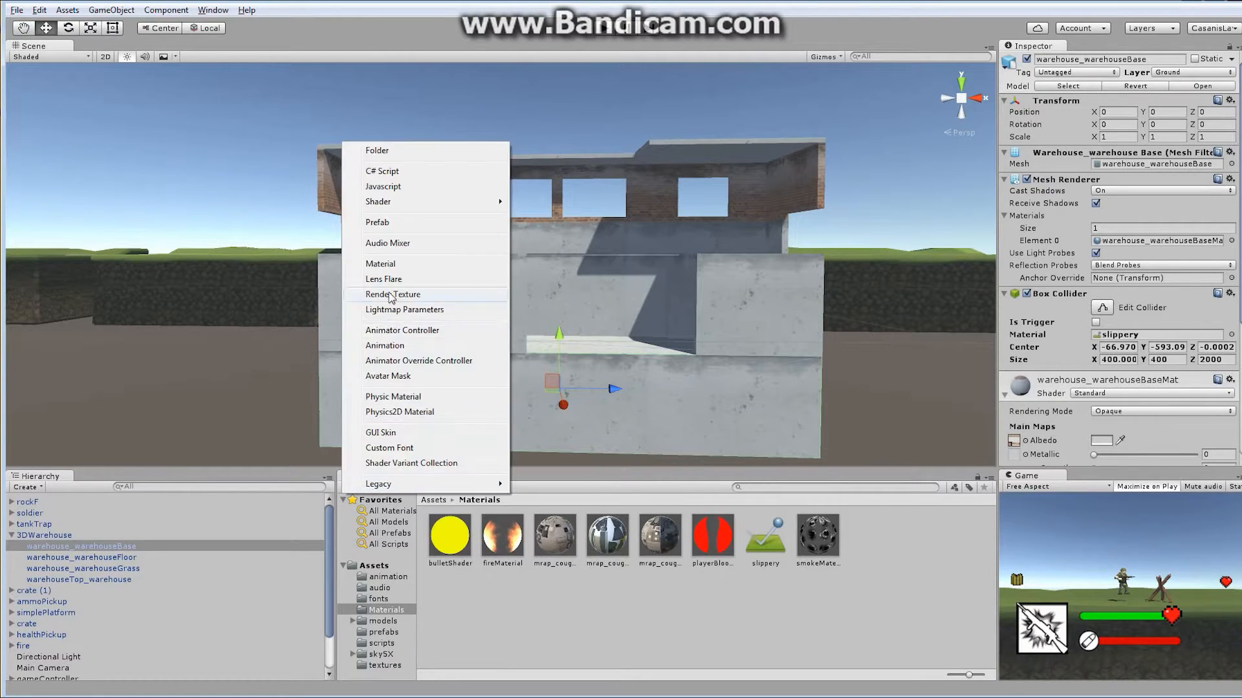
{"action": "left_click", "coordinate": [385, 265]}
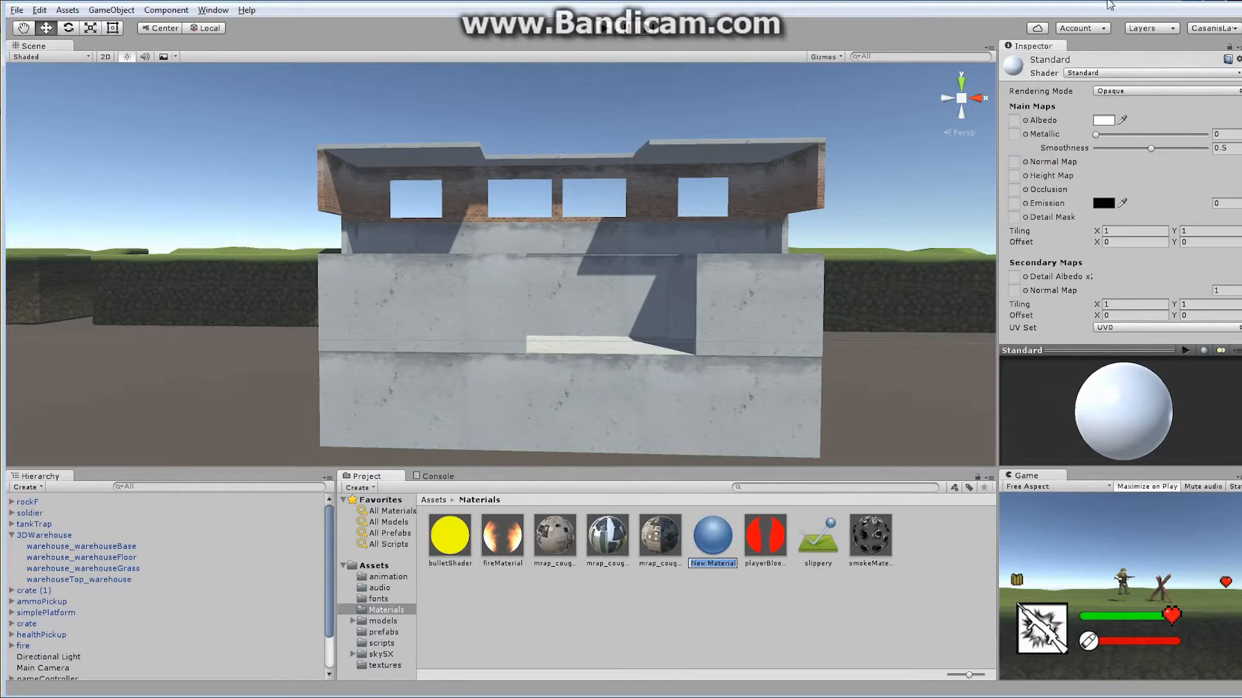
{"action": "type", "text": "garage"}
{"action": "type", "text": "DoorM"}
{"action": "type", "text": "aterial"}
{"action": "key", "text": "Return"}
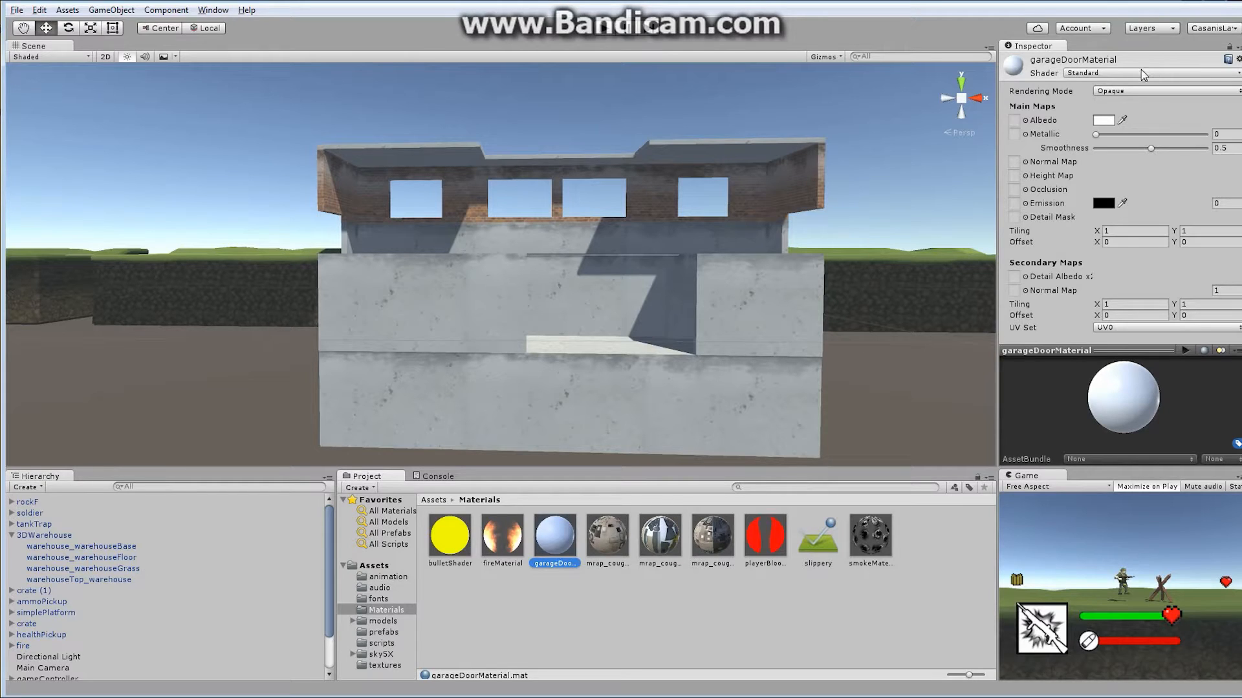
Step: Assign the rustedPlain texture as garageDoorMaterial's albedo and lower its smoothness to about 0.2
{"action": "left_click", "coordinate": [1025, 120]}
{"action": "left_click_drag", "start_coordinate": [223, 88], "coordinate": [220, 176]}
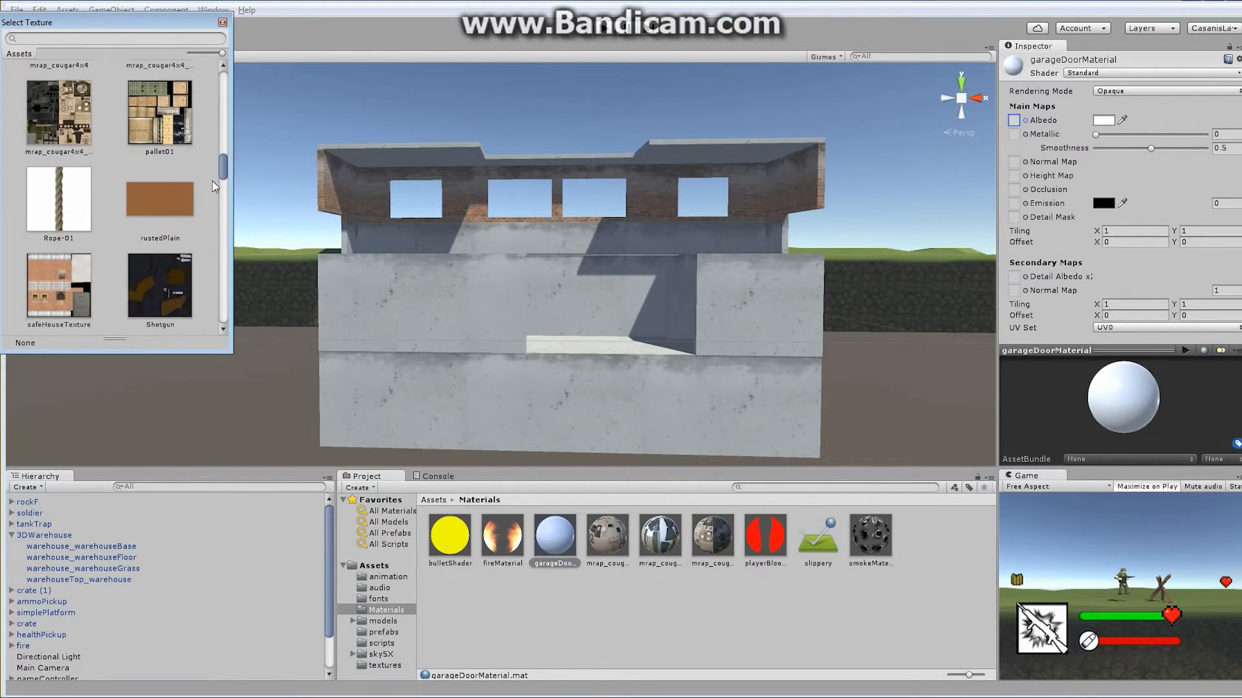
{"action": "double_click", "coordinate": [159, 200]}
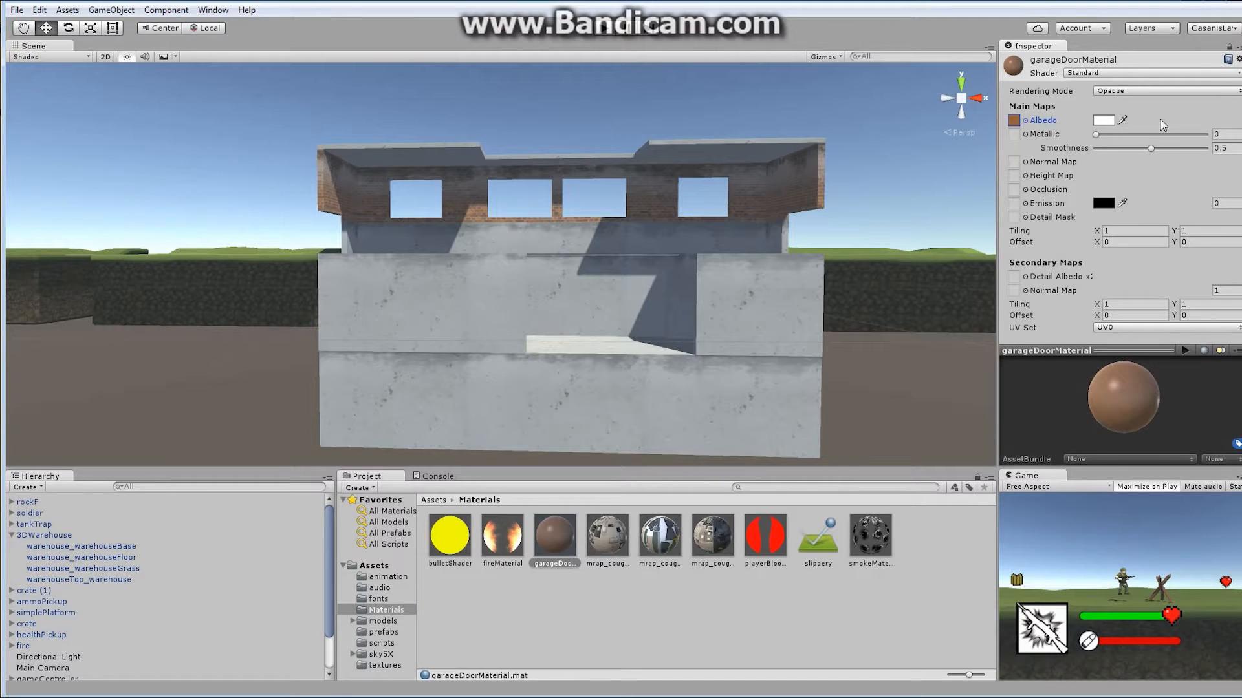
{"action": "left_click_drag", "start_coordinate": [1148, 148], "coordinate": [1119, 159]}
Step: Create a second material named garageGear and set its rendering mode to Cutout
{"action": "right_click_drag", "start_coordinate": [351, 315], "coordinate": [553, 325]}
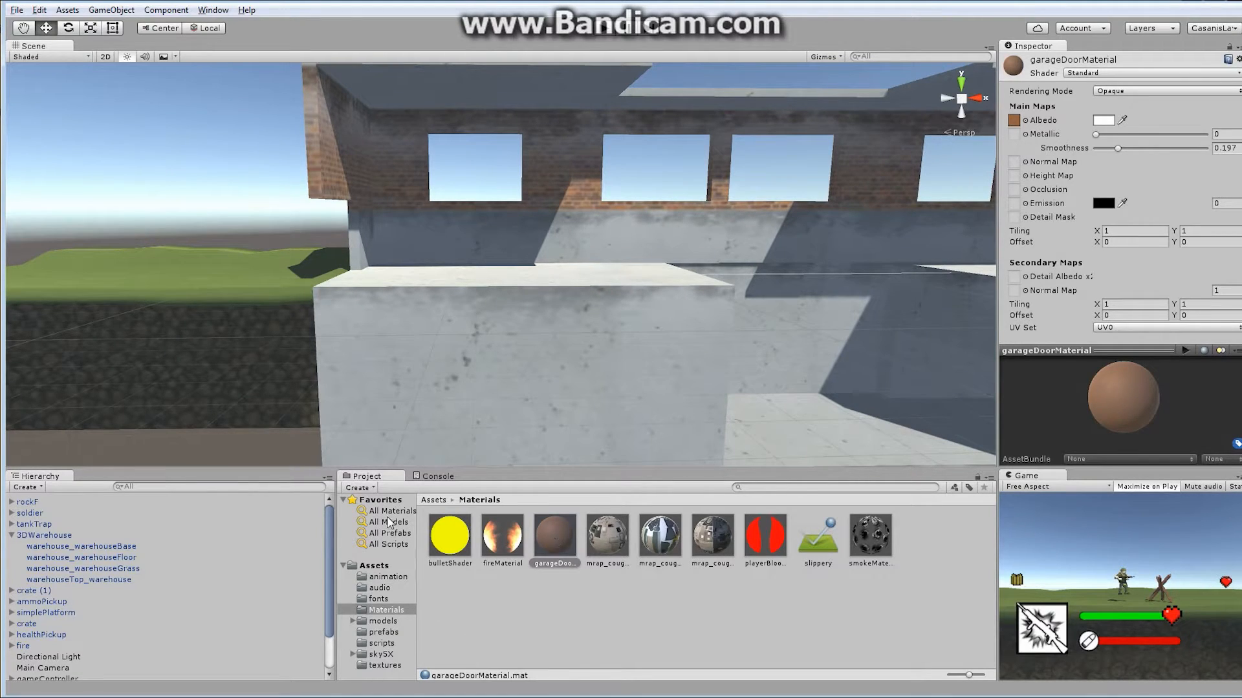
{"action": "left_click", "coordinate": [361, 487]}
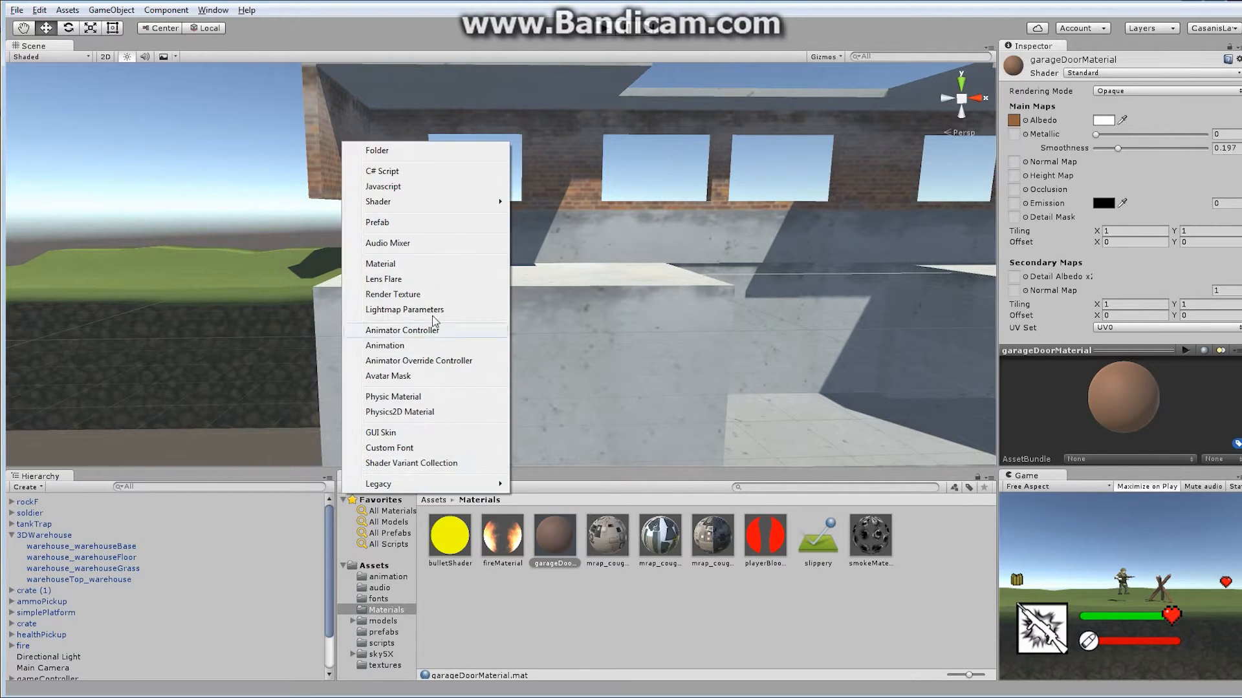
{"action": "left_click", "coordinate": [380, 264]}
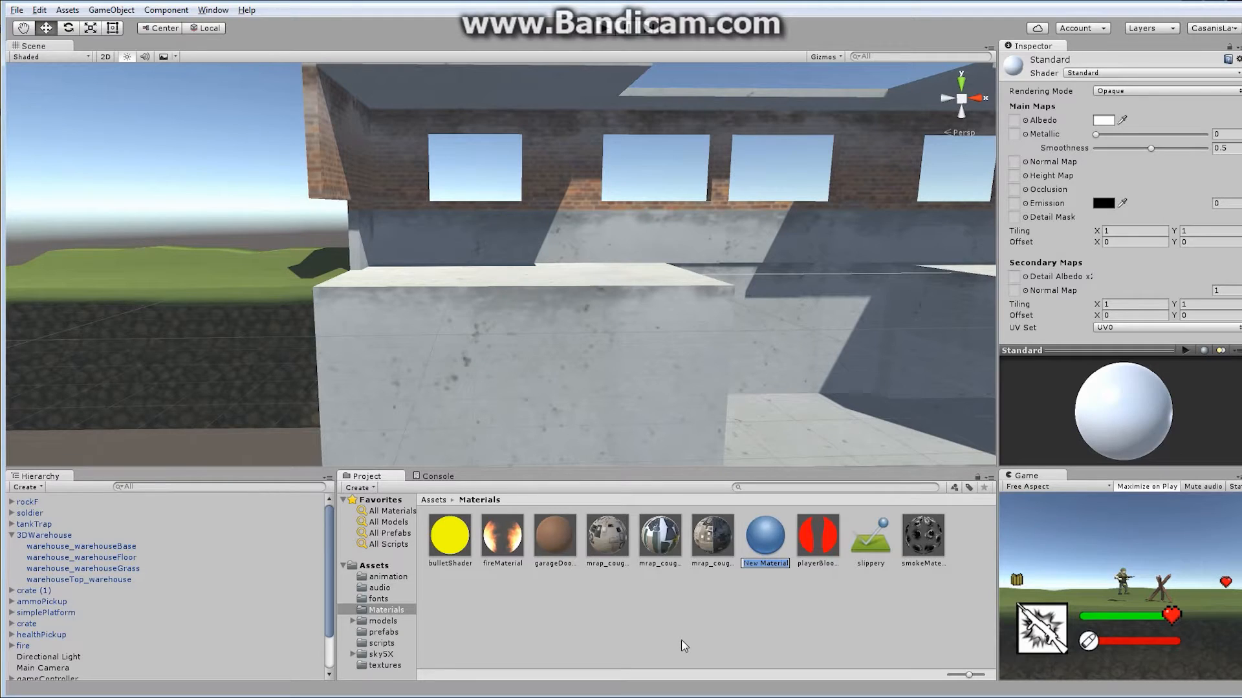
{"action": "type", "text": "garageGear"}
{"action": "key", "text": "Return"}
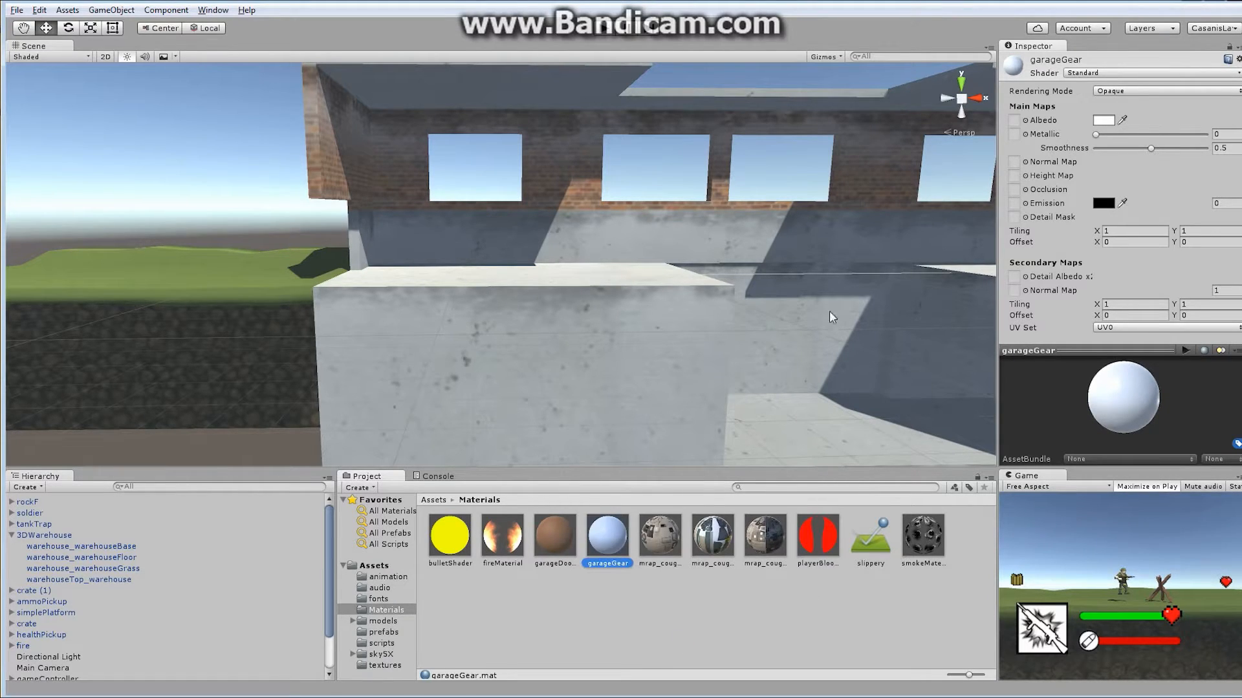
{"action": "left_click", "coordinate": [1129, 97]}
{"action": "left_click", "coordinate": [1128, 119]}
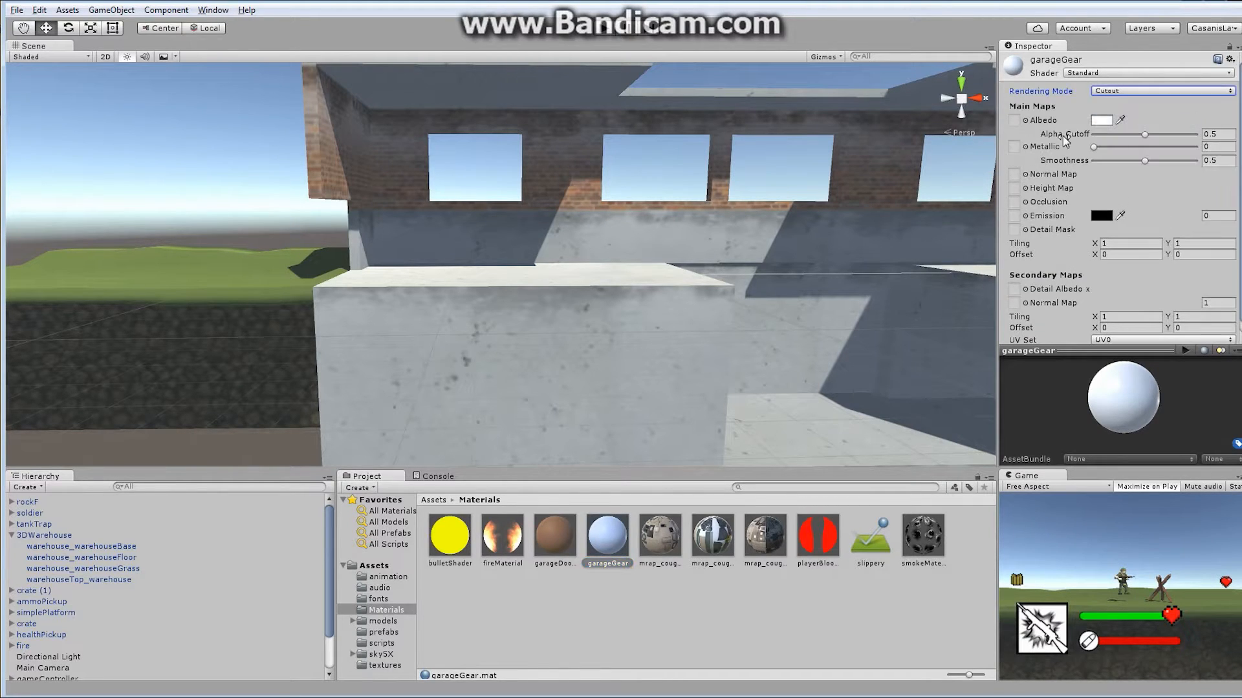
Step: Assign the dark gear image as garageGear's albedo texture and lower its smoothness to about 0.21
{"action": "left_click", "coordinate": [1027, 122]}
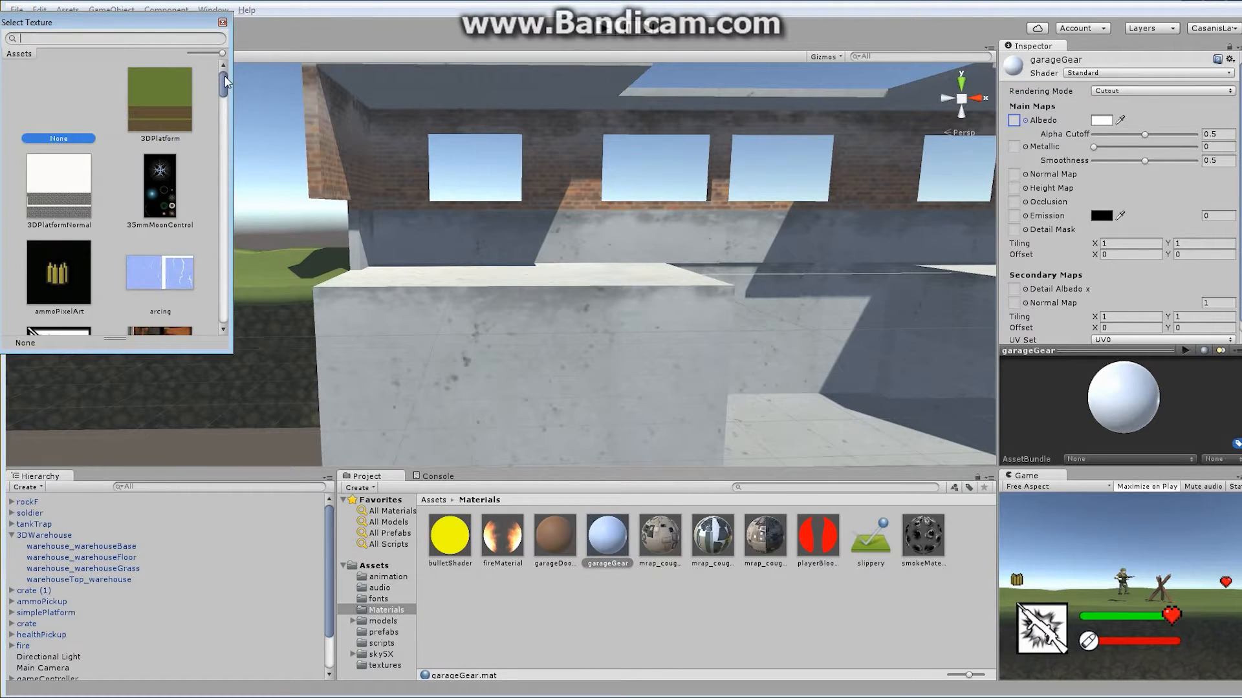
{"action": "left_click_drag", "start_coordinate": [223, 83], "coordinate": [224, 142]}
{"action": "left_click", "coordinate": [54, 213]}
{"action": "double_click", "coordinate": [54, 212]}
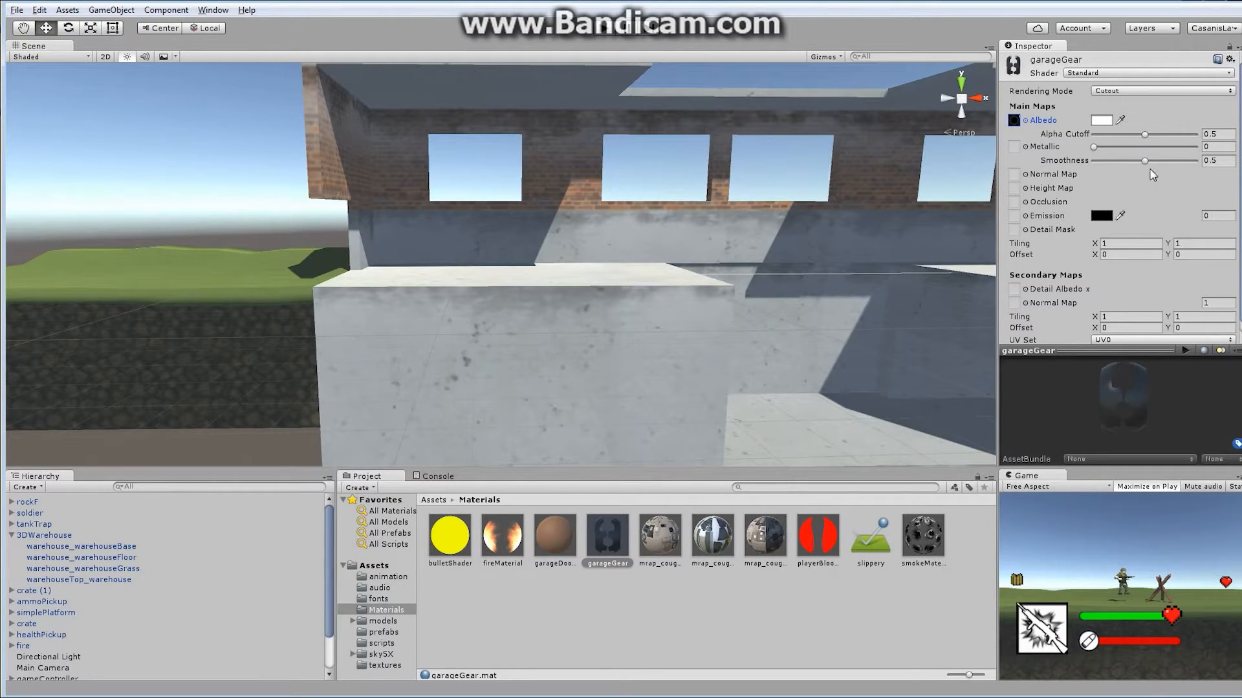
{"action": "left_click_drag", "start_coordinate": [1143, 162], "coordinate": [1116, 162]}
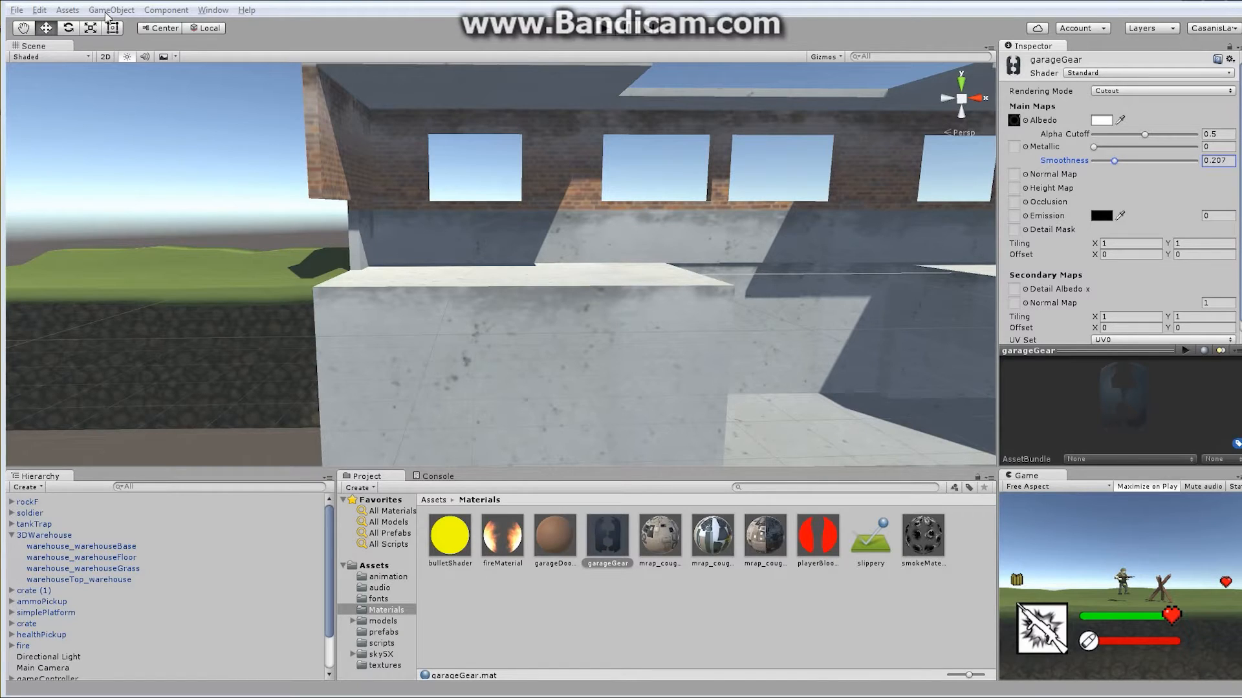
Step: Collapse the playerCanvas and 3DWarehouse groups in the object hierarchy
{"action": "left_click_drag", "start_coordinate": [328, 526], "coordinate": [329, 574]}
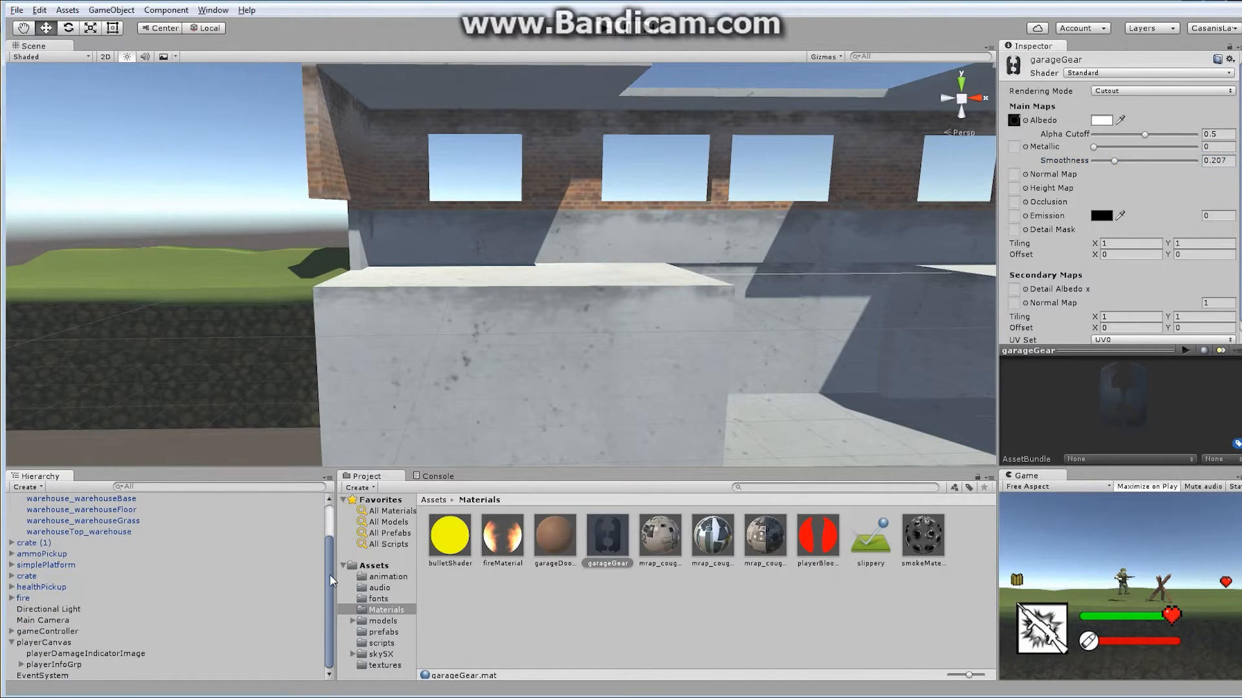
{"action": "left_click", "coordinate": [12, 642]}
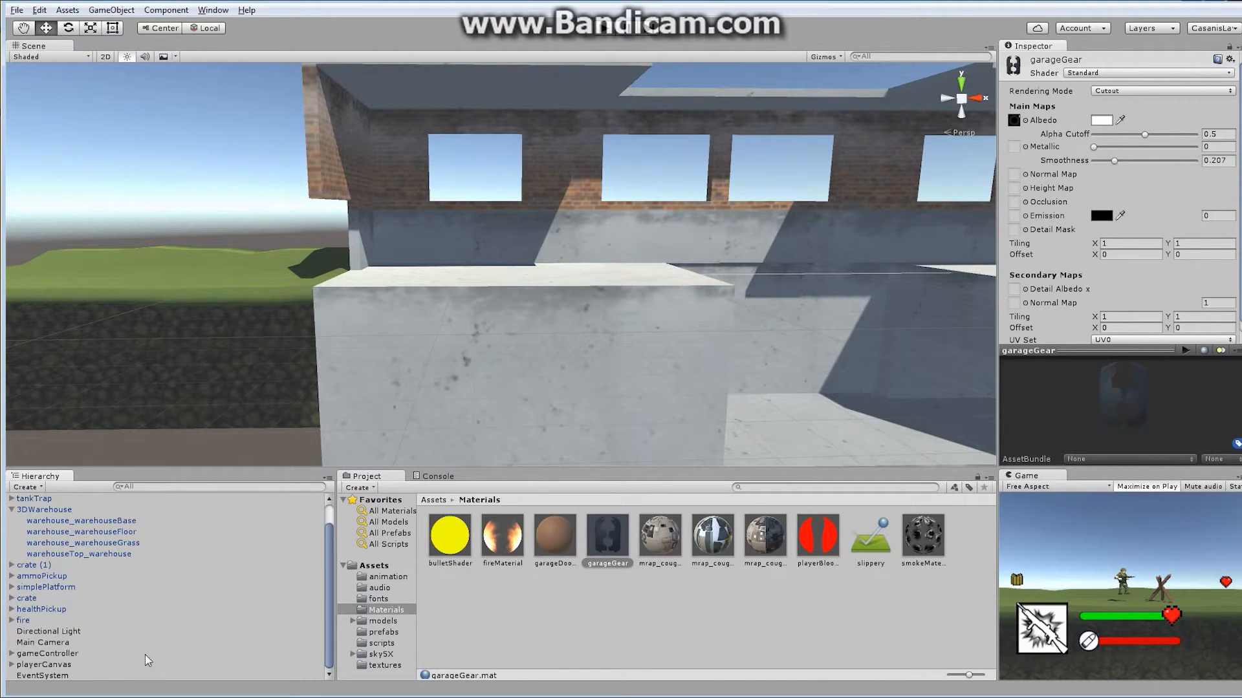
{"action": "left_click", "coordinate": [12, 509]}
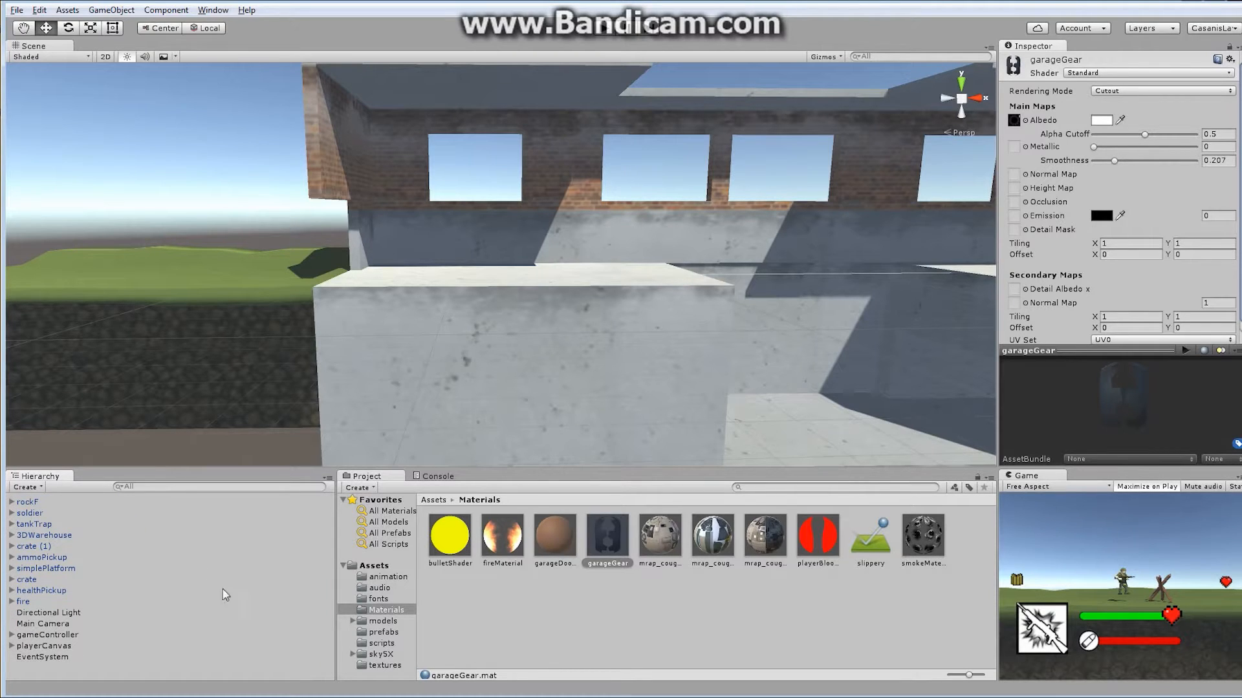
Step: Create an empty game object and reset its transform
{"action": "left_click", "coordinate": [33, 487]}
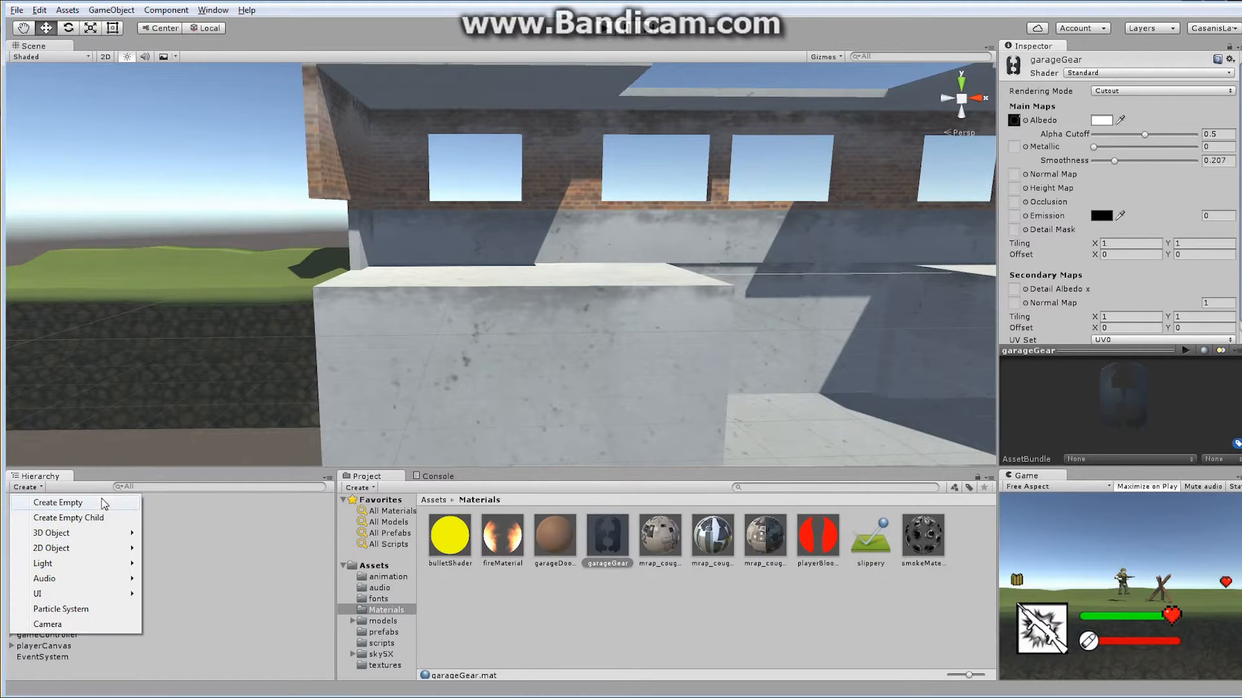
{"action": "left_click", "coordinate": [75, 505]}
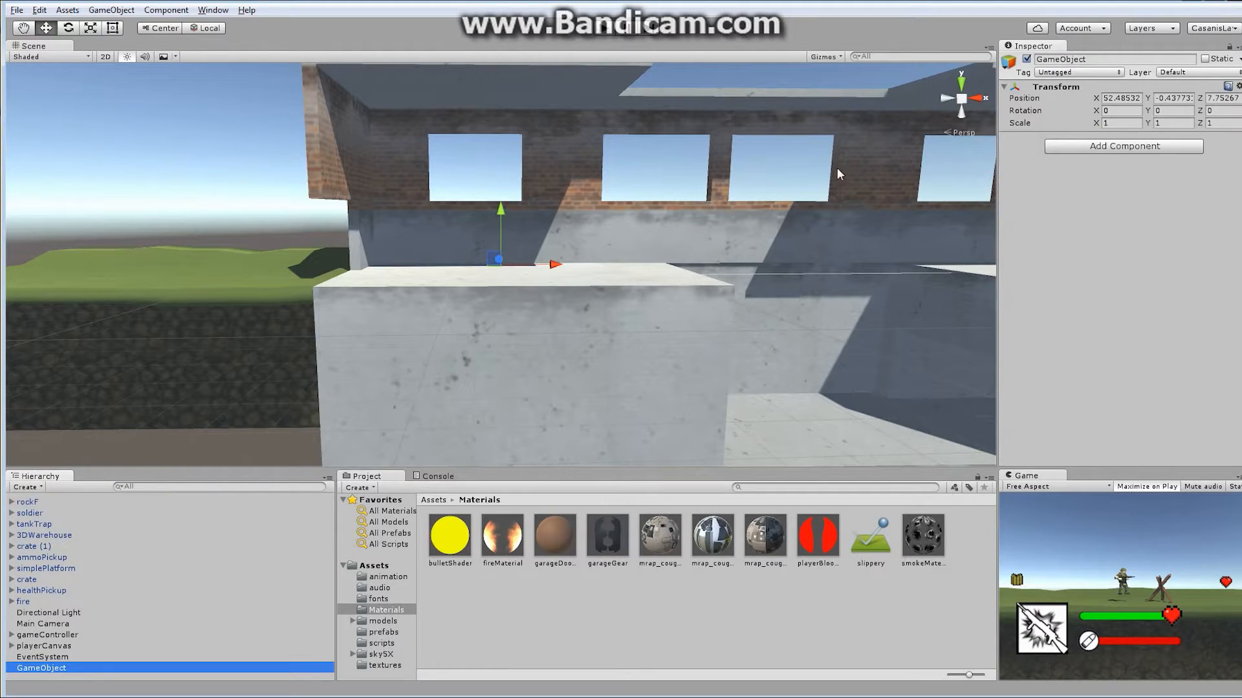
{"action": "left_click", "coordinate": [1238, 86]}
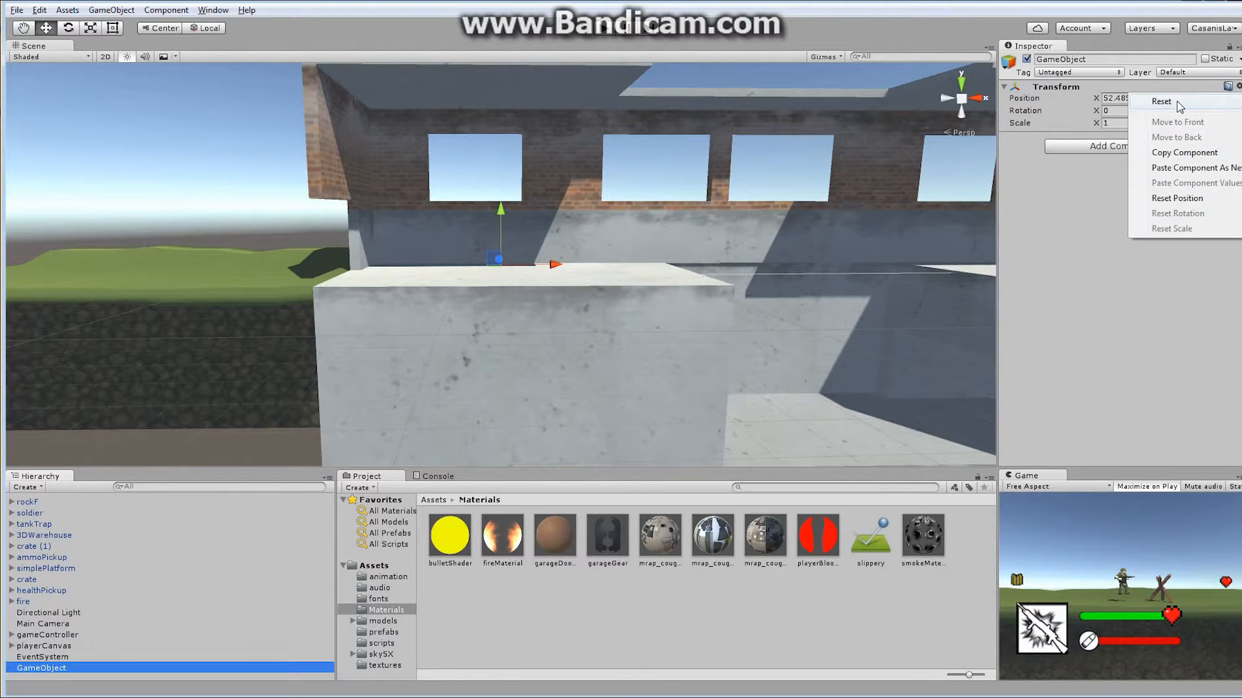
{"action": "left_click", "coordinate": [1178, 107]}
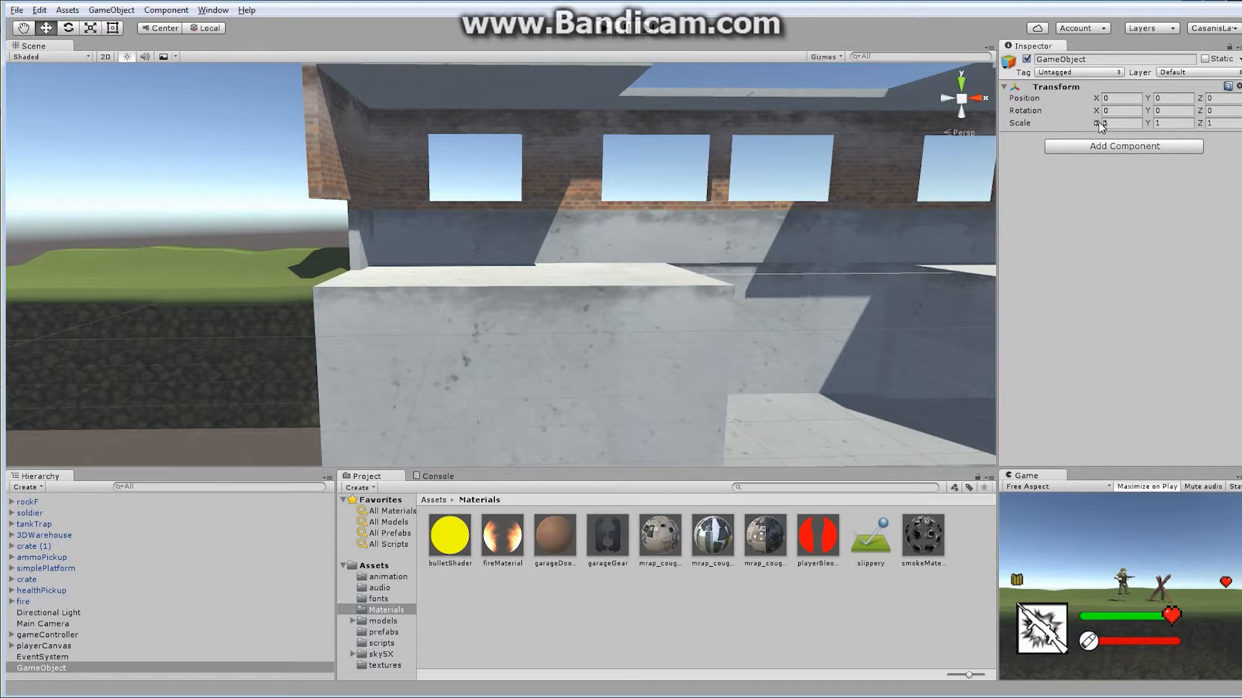
{"action": "left_click_drag", "start_coordinate": [1095, 100], "coordinate": [1216, 117]}
{"action": "scroll", "coordinate": [452, 236], "scroll_direction": "down", "scroll_amount": 10, "text": "alt"}
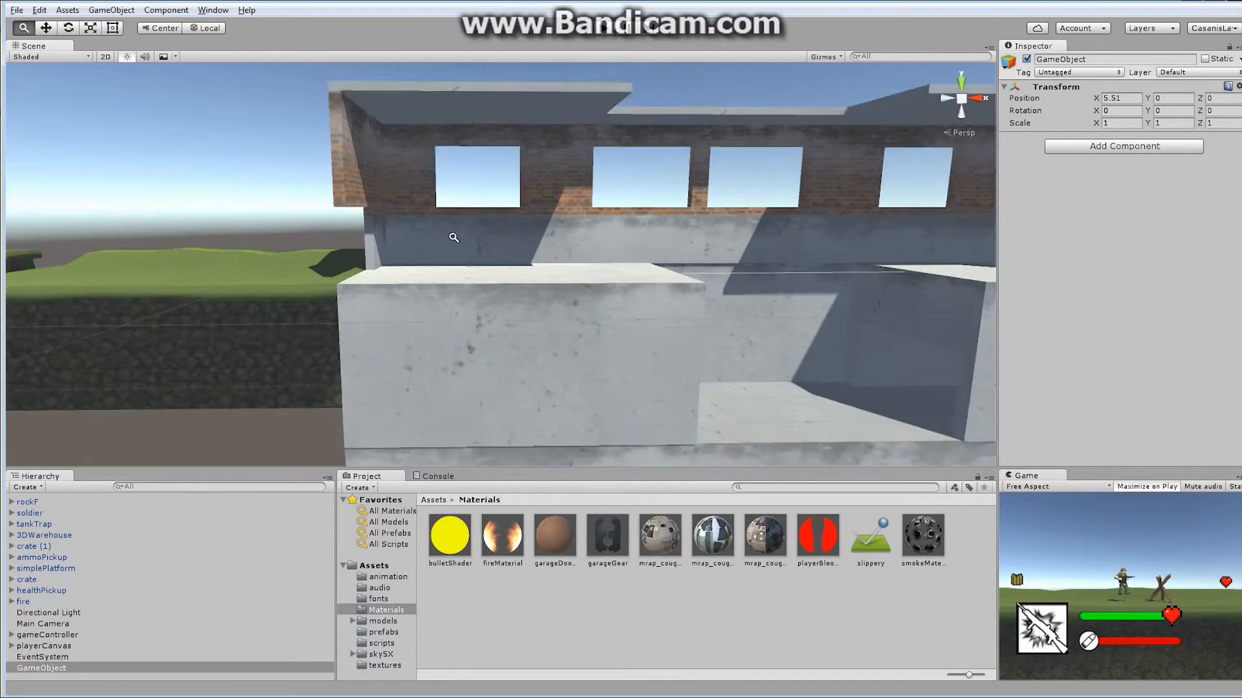
{"action": "left_click_drag", "start_coordinate": [74, 267], "coordinate": [351, 282]}
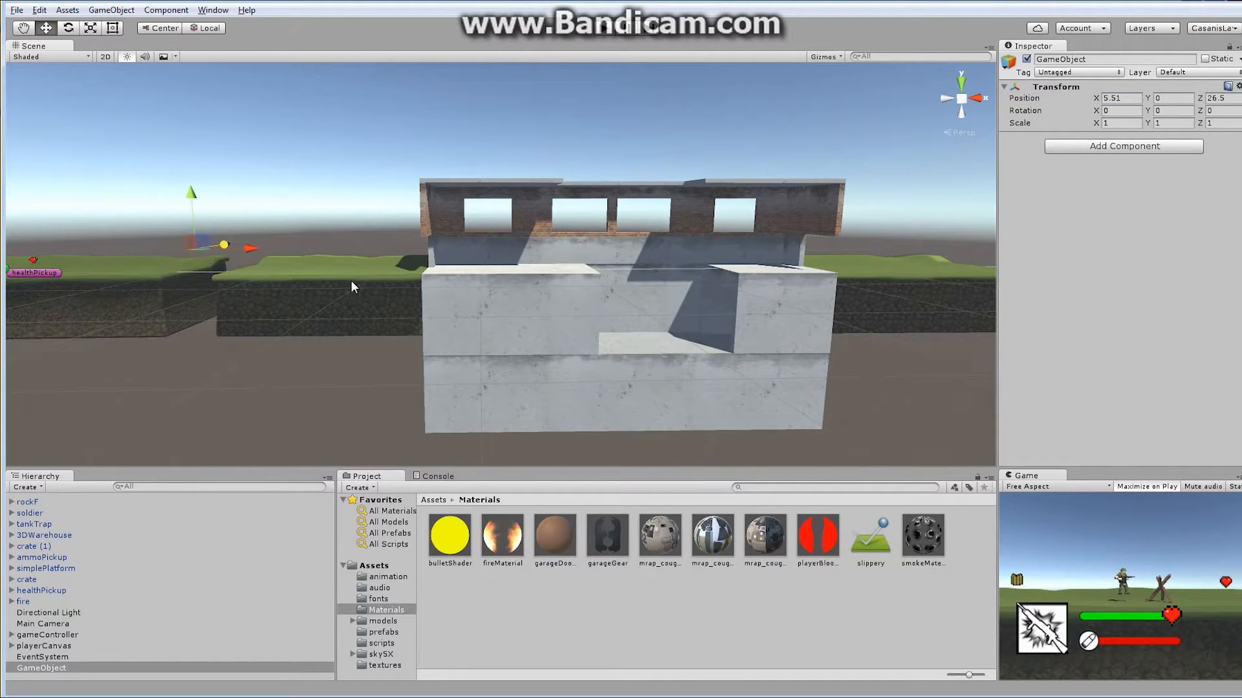
{"action": "key", "text": "ctrl+z"}
Step: Move the empty object along X to about 46.83, onto the warehouse floor beside the entrance
{"action": "left_click_drag", "start_coordinate": [191, 307], "coordinate": [432, 368], "text": "alt"}
{"action": "scroll", "coordinate": [440, 368], "scroll_direction": "up", "scroll_amount": 5, "text": "alt"}
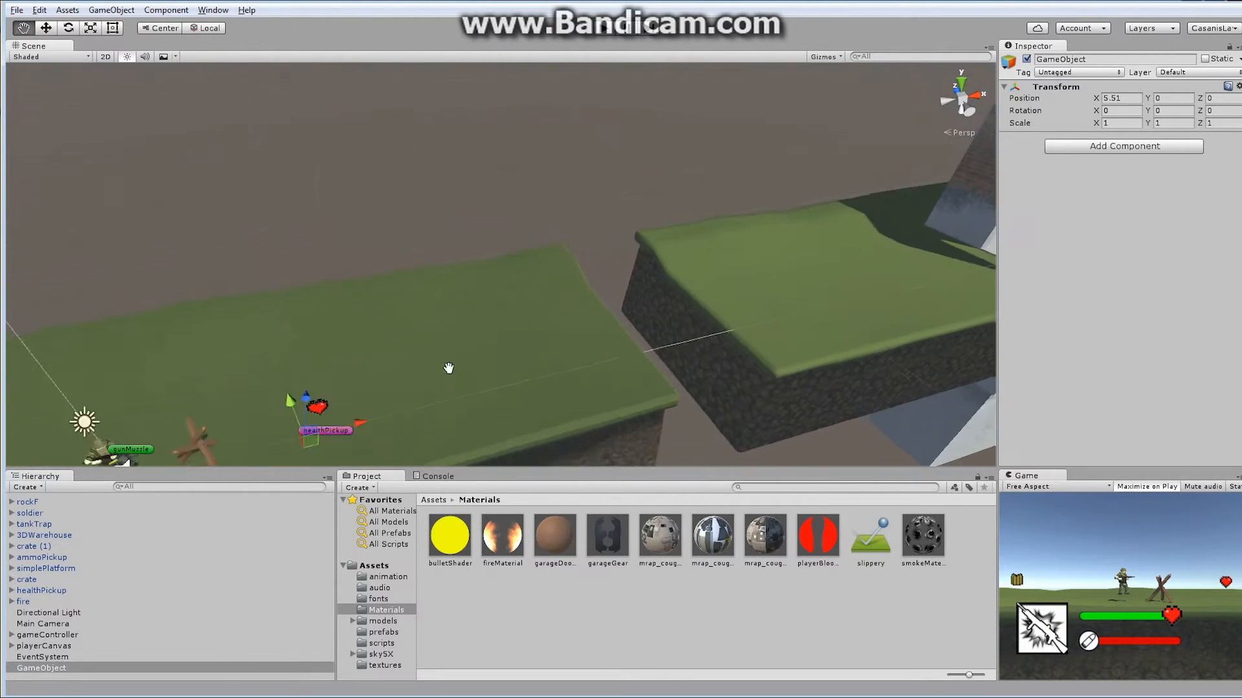
{"action": "middle_click_drag", "start_coordinate": [449, 368], "coordinate": [487, 286], "text": "alt"}
{"action": "middle_click_drag", "start_coordinate": [479, 223], "coordinate": [442, 266], "text": "alt"}
{"action": "left_click_drag", "start_coordinate": [439, 257], "coordinate": [913, 220]}
{"action": "middle_click_drag", "start_coordinate": [913, 220], "coordinate": [305, 285], "text": "alt"}
{"action": "left_click_drag", "start_coordinate": [305, 285], "coordinate": [505, 227], "text": "alt"}
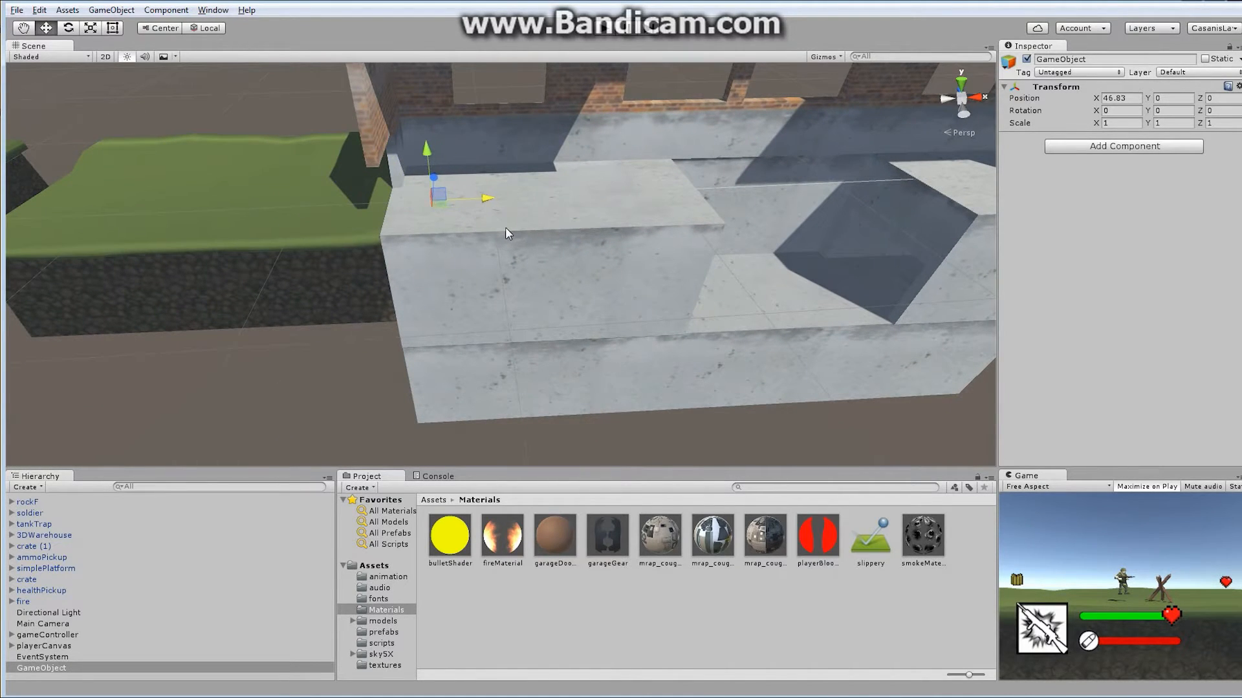
Step: Rename the empty game object to garageDoor
{"action": "left_click", "coordinate": [1099, 59]}
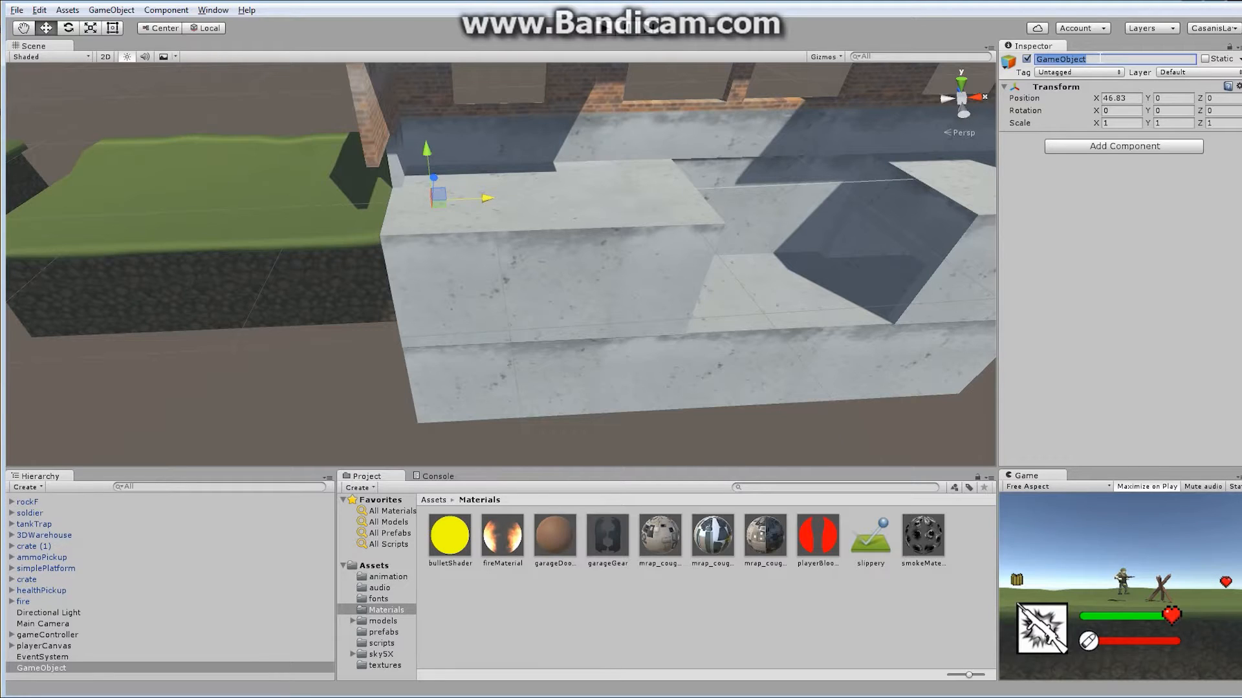
{"action": "type", "text": "garageDoor"}
{"action": "key", "text": "Return"}
Step: Add a cube to the scene and reset its transform
{"action": "left_click_drag", "start_coordinate": [589, 204], "coordinate": [494, 267], "text": "alt"}
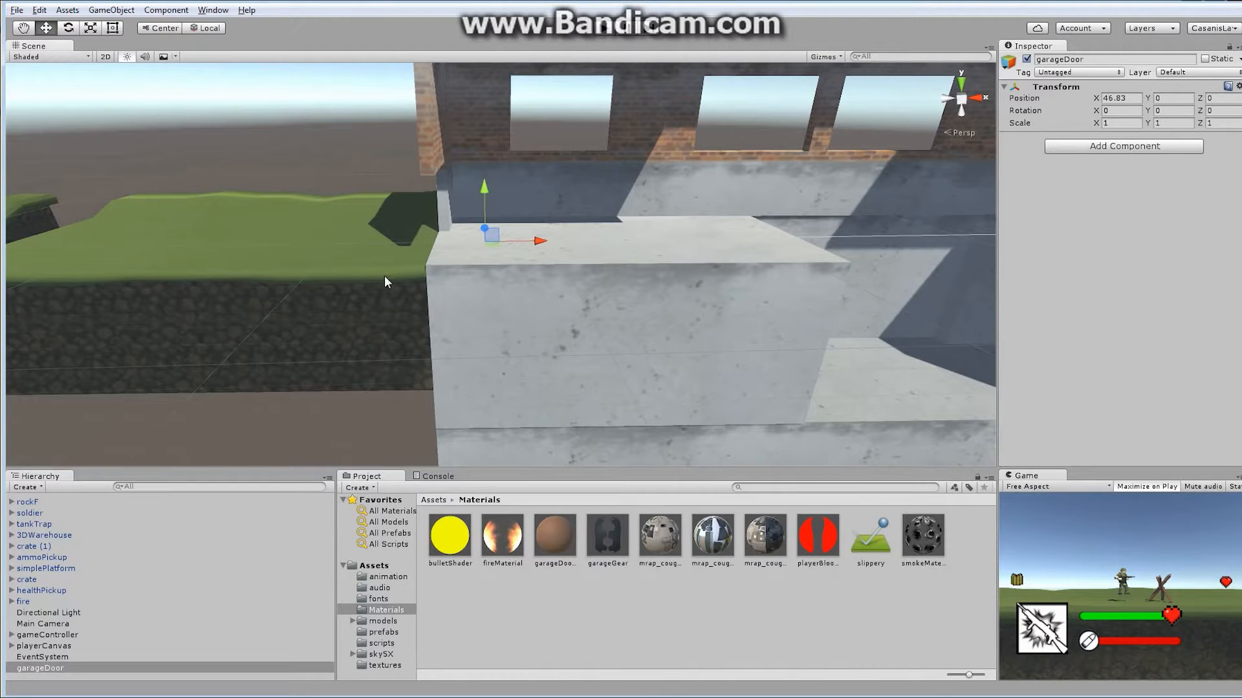
{"action": "left_click", "coordinate": [108, 11]}
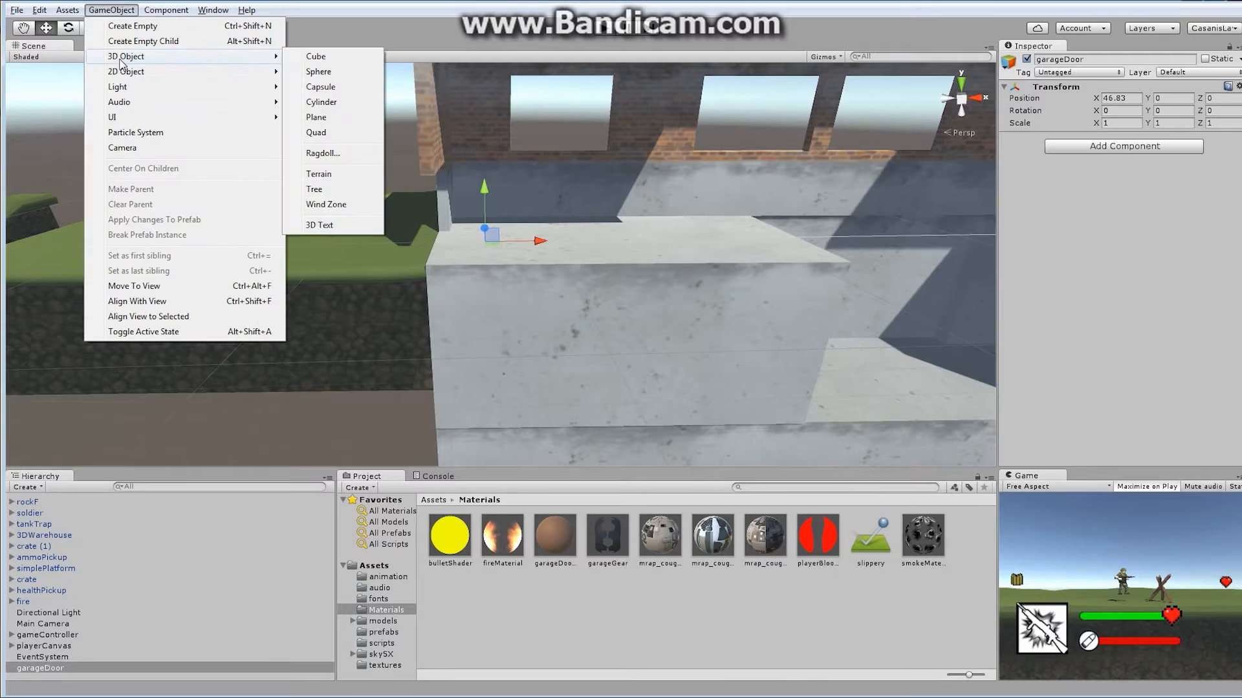
{"action": "left_click", "coordinate": [316, 56]}
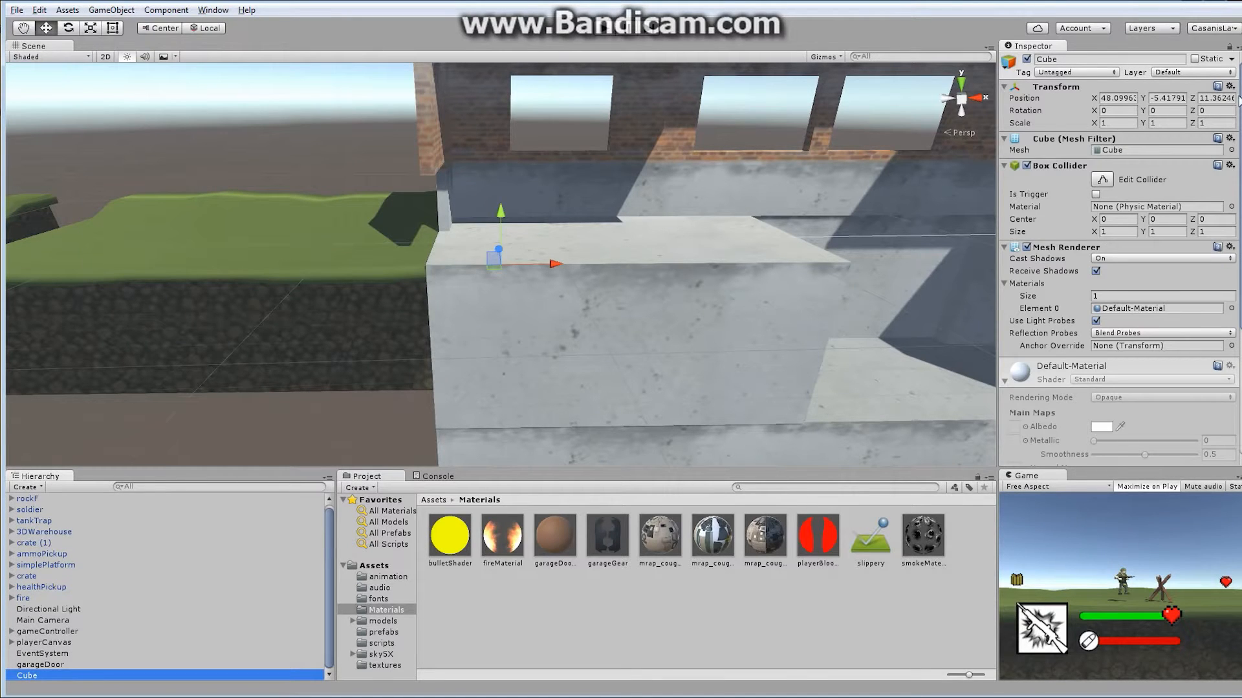
{"action": "left_click", "coordinate": [1230, 86]}
{"action": "left_click", "coordinate": [1180, 100]}
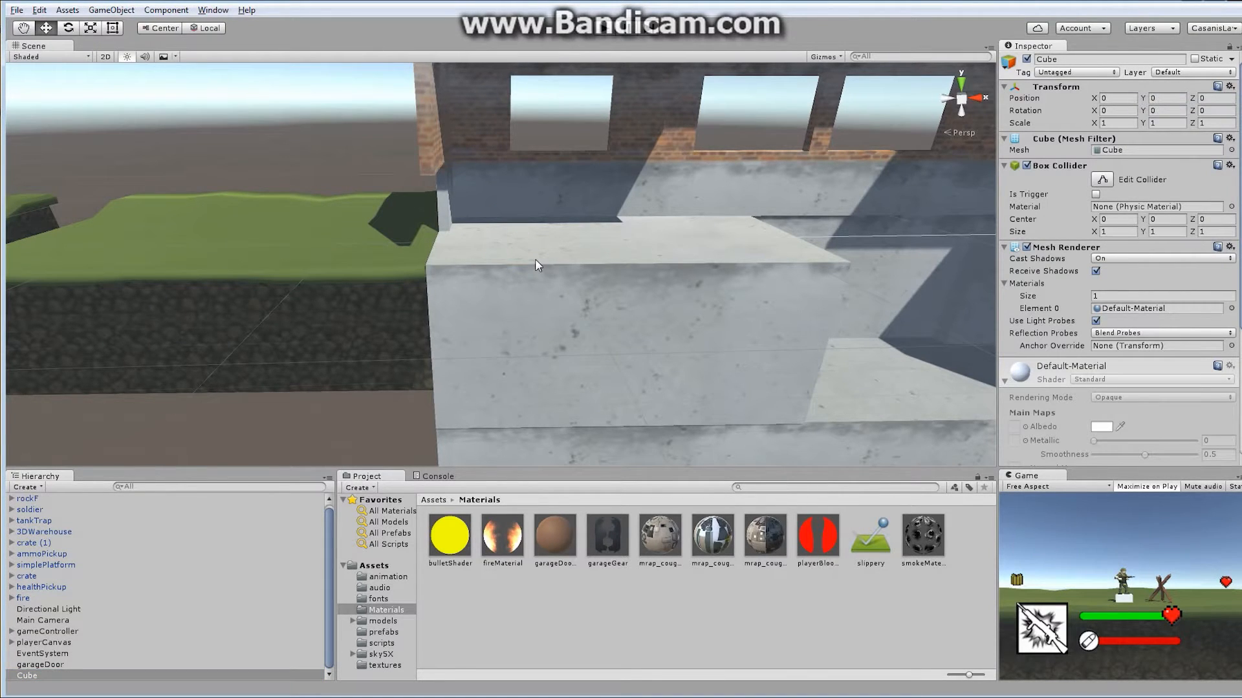
Step: Move the cube along X to about 45.65, at the warehouse's entrance edge
{"action": "scroll", "coordinate": [534, 265], "scroll_direction": "down", "scroll_amount": 8}
{"action": "middle_click_drag", "start_coordinate": [429, 275], "coordinate": [261, 291]}
{"action": "right_click_drag", "start_coordinate": [261, 291], "coordinate": [688, 231]}
{"action": "scroll", "coordinate": [316, 338], "scroll_direction": "up", "scroll_amount": 5}
{"action": "scroll", "coordinate": [715, 227], "scroll_direction": "down", "scroll_amount": 3}
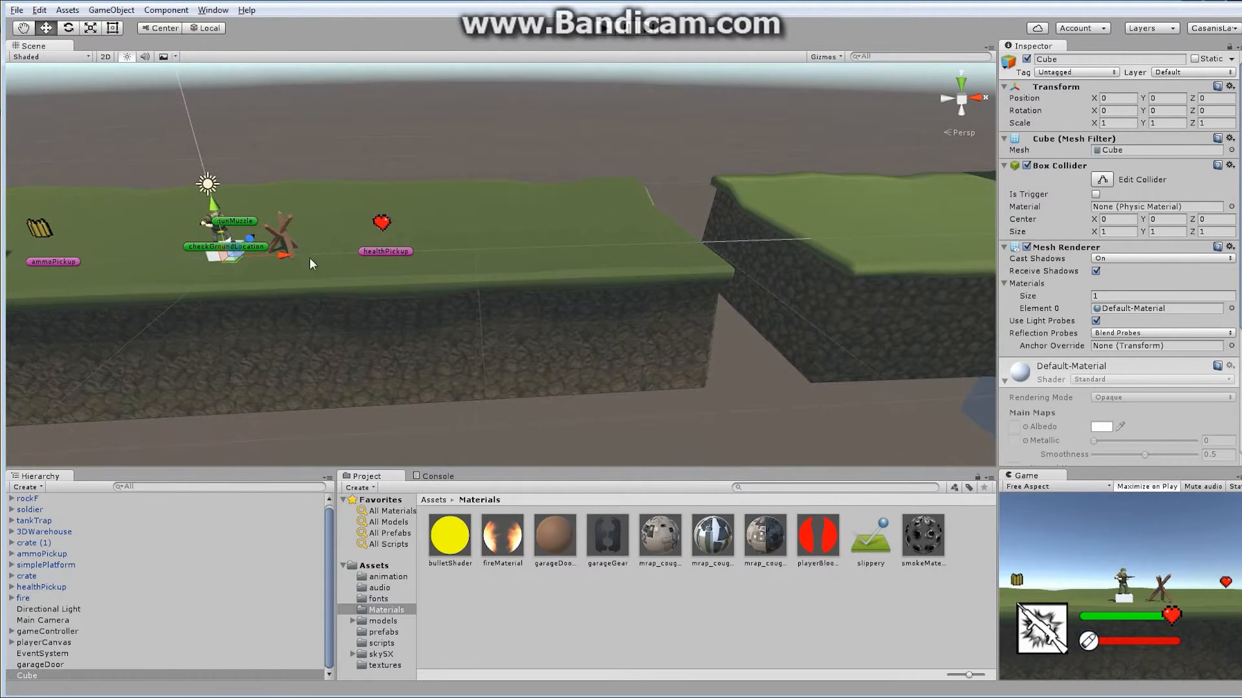
{"action": "left_click_drag", "start_coordinate": [282, 258], "coordinate": [933, 265]}
{"action": "middle_click_drag", "start_coordinate": [933, 266], "coordinate": [285, 271]}
{"action": "left_click_drag", "start_coordinate": [269, 266], "coordinate": [673, 268]}
Step: Raise the cube above the warehouse floor to a Y position of about 2.38
{"action": "left_click_drag", "start_coordinate": [505, 291], "coordinate": [404, 255], "text": "alt"}
{"action": "scroll", "coordinate": [541, 305], "scroll_direction": "up", "scroll_amount": 3}
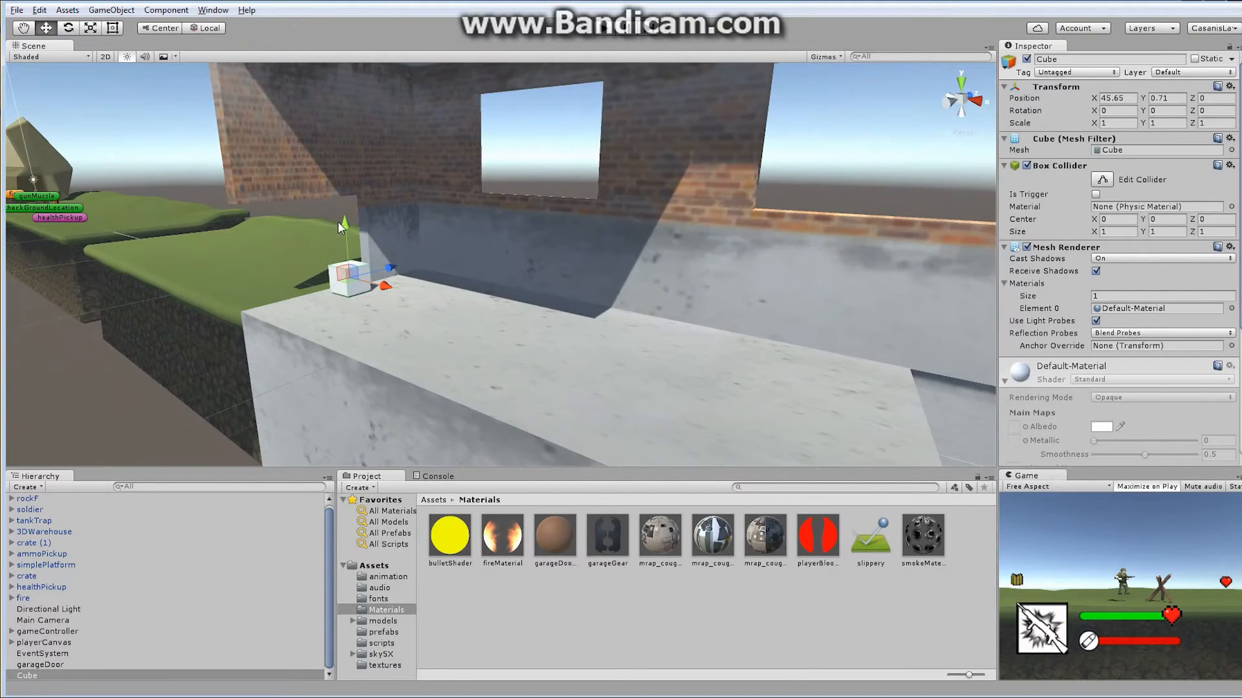
{"action": "left_click_drag", "start_coordinate": [347, 223], "coordinate": [348, 178]}
{"action": "left_click_drag", "start_coordinate": [352, 183], "coordinate": [525, 208], "text": "alt"}
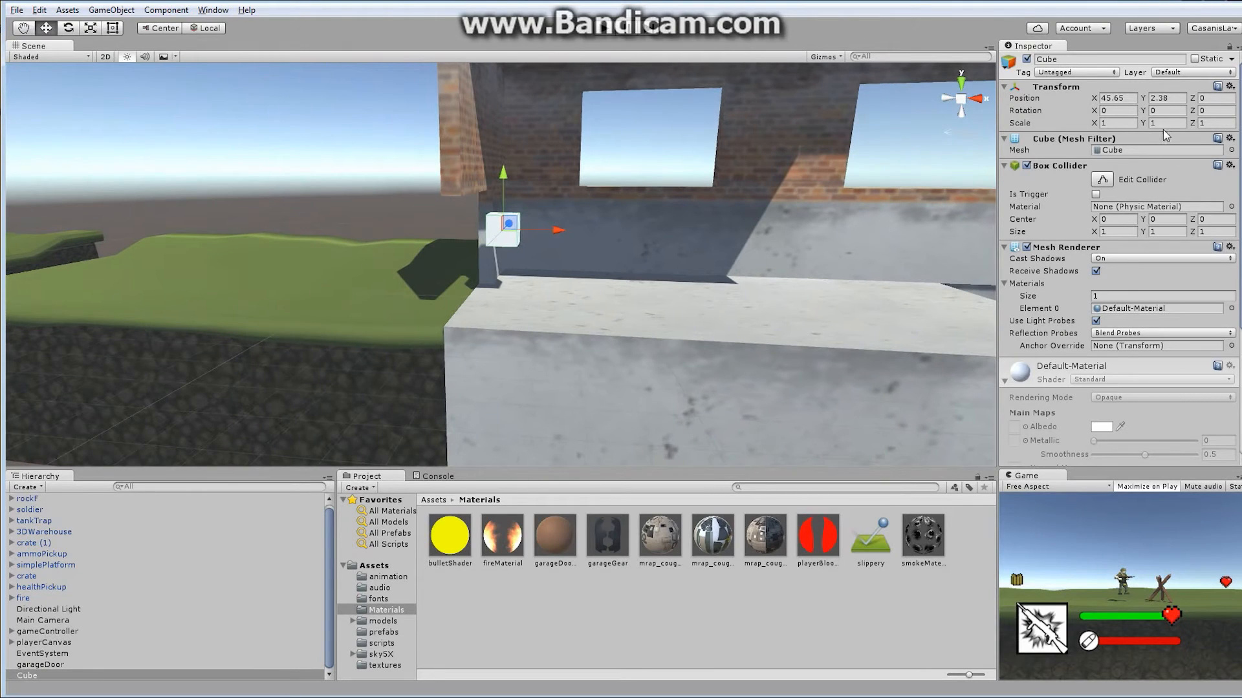
Step: Set the cube's X scale to 0.2 and its Y scale to 3.5 to form a thin upright slab
{"action": "left_click", "coordinate": [1124, 124]}
{"action": "type", "text": ".2"}
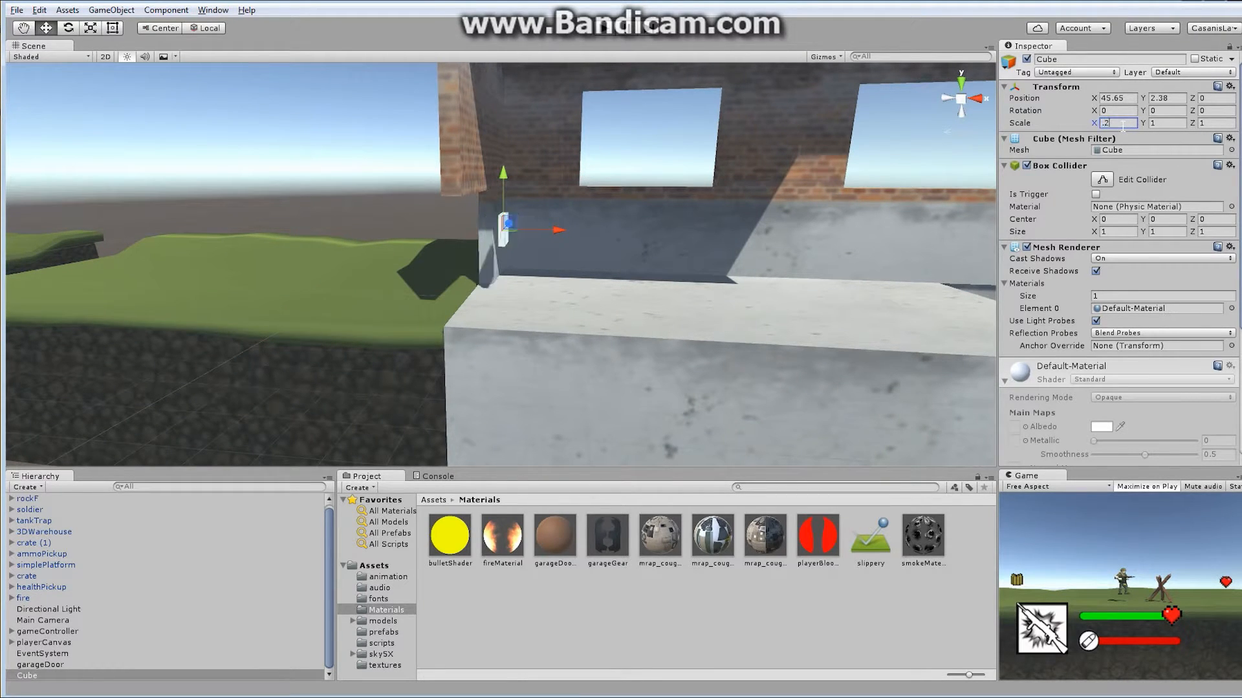
{"action": "left_click", "coordinate": [1164, 125]}
{"action": "type", "text": "4"}
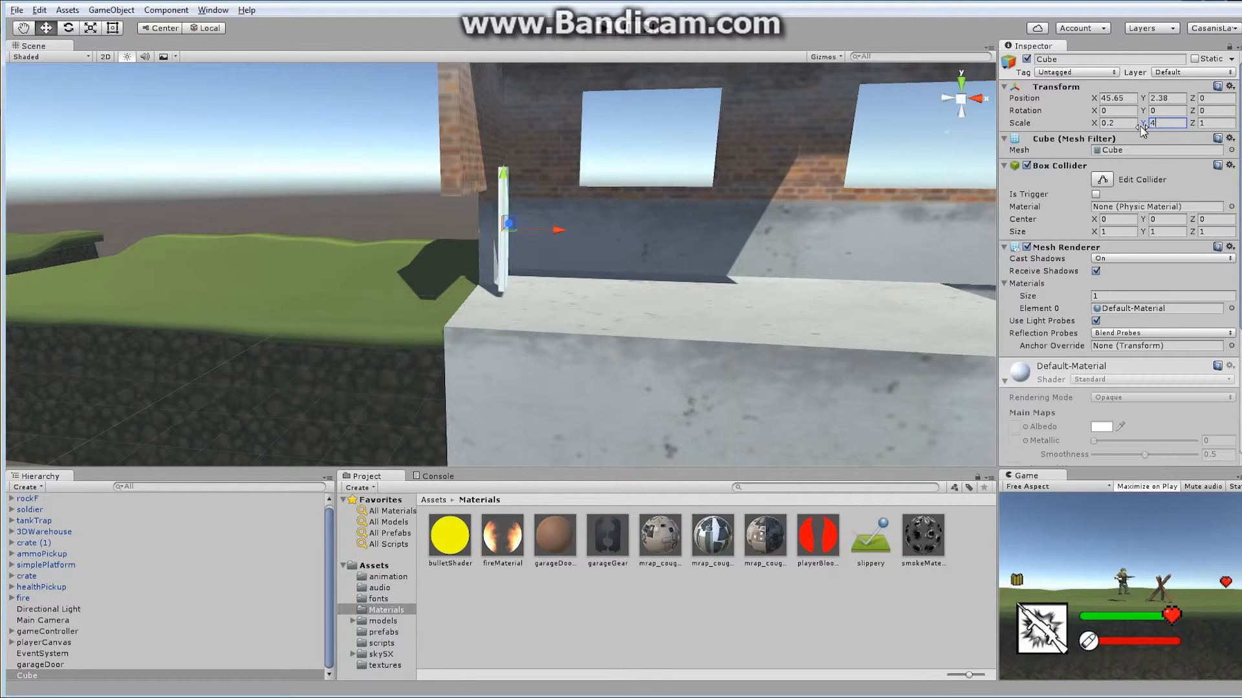
{"action": "key", "text": "BackSpace"}
{"action": "type", "text": "3.6"}
{"action": "left_click_drag", "start_coordinate": [388, 215], "coordinate": [419, 178], "text": "alt"}
{"action": "left_click", "coordinate": [1163, 122]}
{"action": "type", "text": "3.5"}
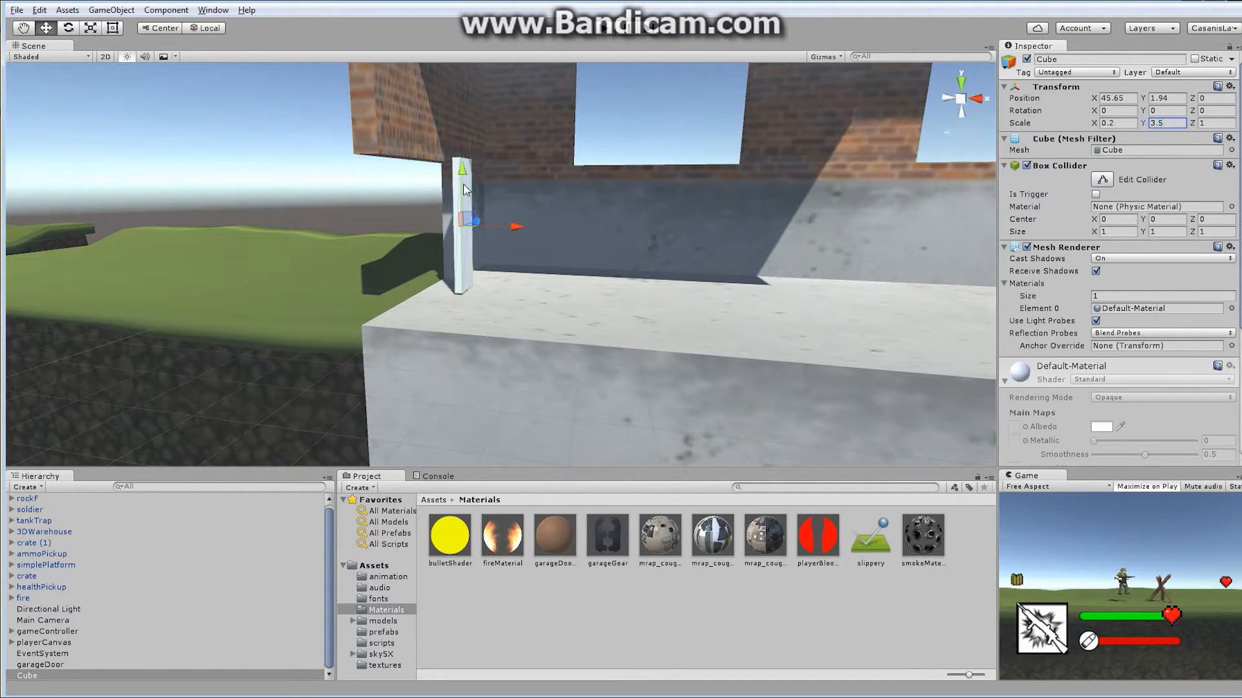
Step: Move the slab under the warehouse entrance's brick lintel, to about X 45.27 and Y 1.88
{"action": "left_click_drag", "start_coordinate": [463, 170], "coordinate": [789, 178]}
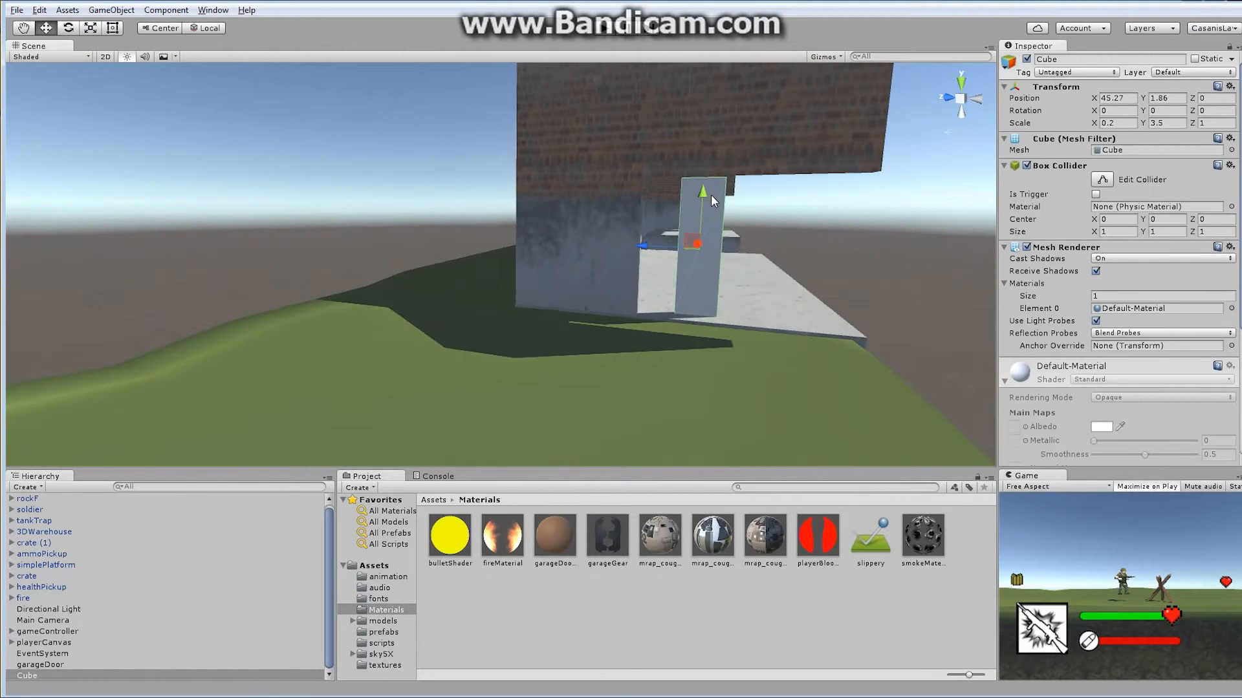
{"action": "left_click_drag", "start_coordinate": [701, 191], "coordinate": [701, 190]}
{"action": "left_click_drag", "start_coordinate": [703, 192], "coordinate": [440, 233]}
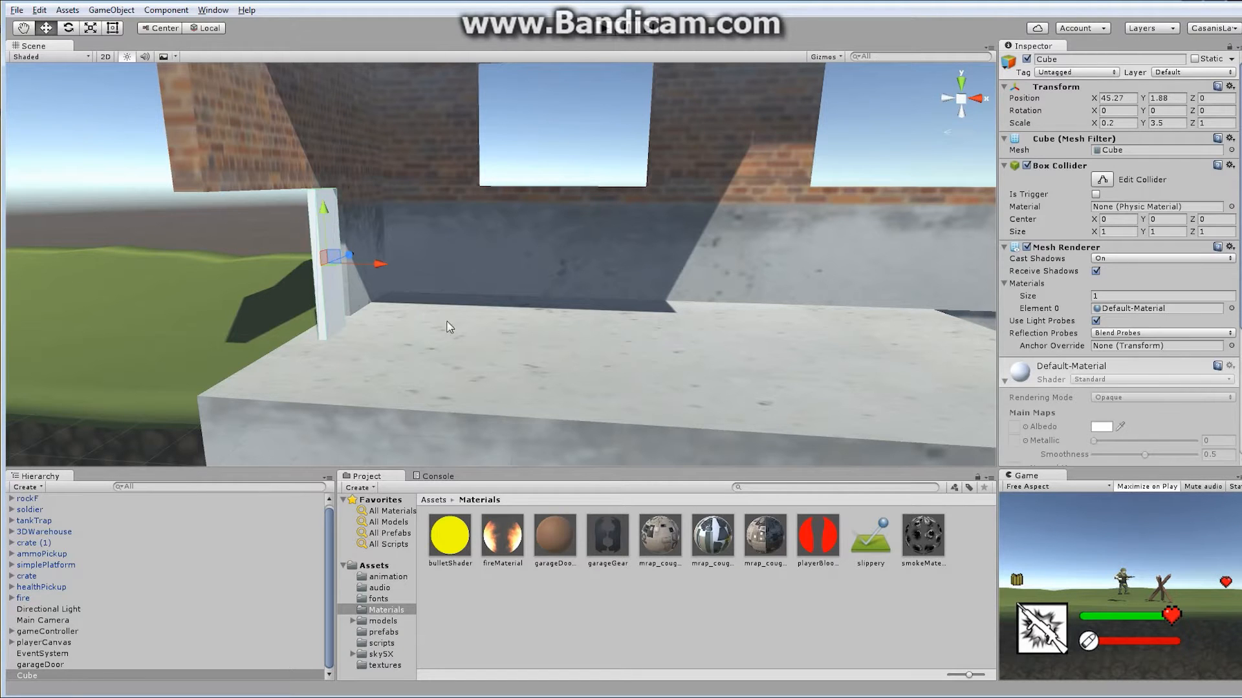
Step: Set the slab's Z scale to 5 and move it to about X 45.13, Z -0.86 so it covers the entrance
{"action": "left_click_drag", "start_coordinate": [407, 315], "coordinate": [243, 333], "text": "alt"}
{"action": "right_click_drag", "start_coordinate": [242, 333], "coordinate": [373, 348], "text": "alt"}
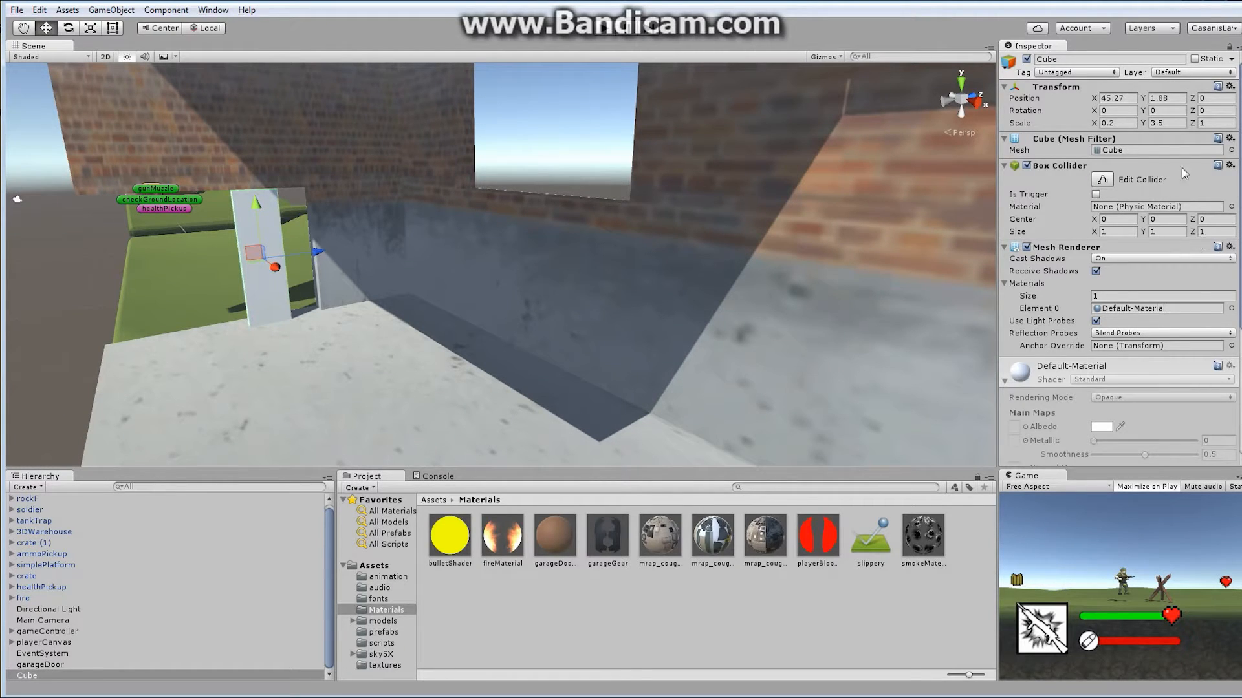
{"action": "left_click", "coordinate": [1205, 124]}
{"action": "type", "text": "5"}
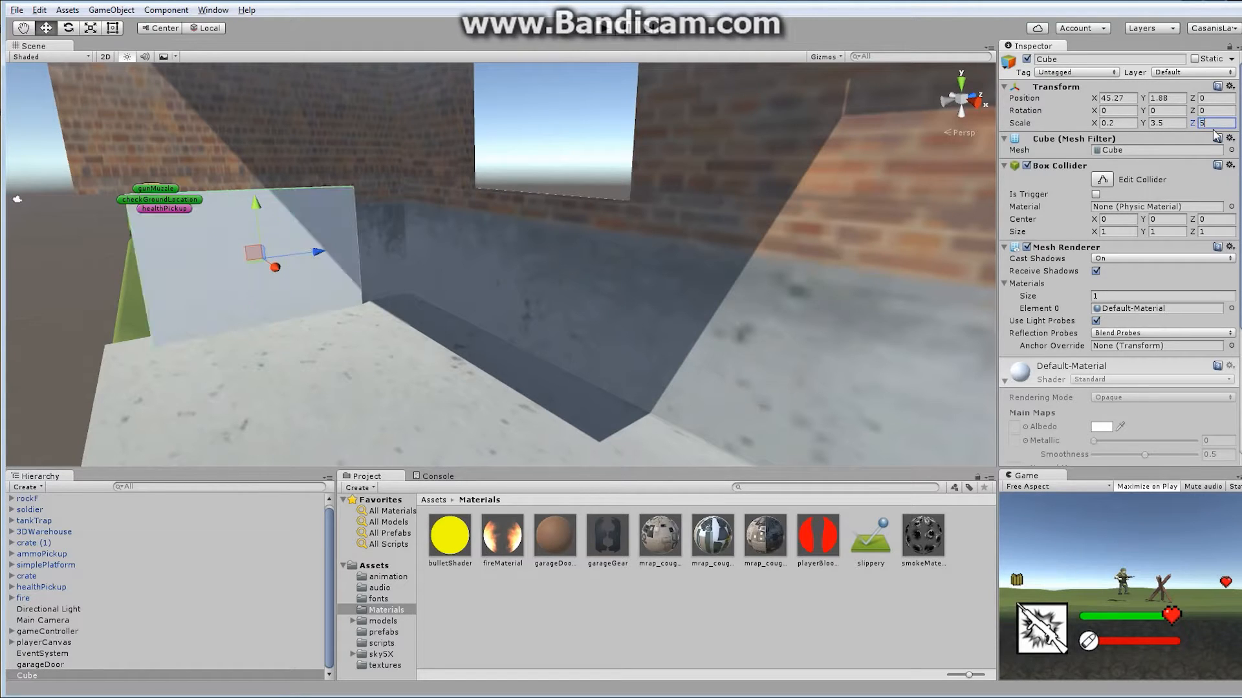
{"action": "left_click_drag", "start_coordinate": [324, 246], "coordinate": [285, 249]}
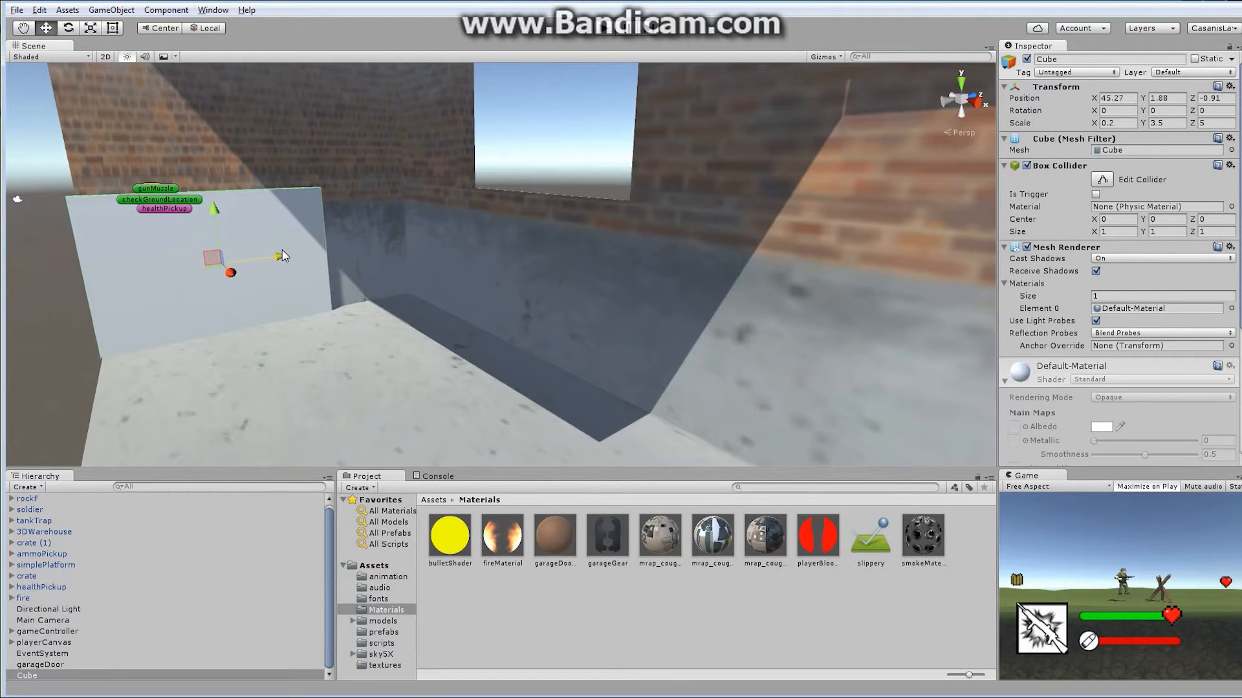
{"action": "left_click_drag", "start_coordinate": [346, 289], "coordinate": [471, 317], "text": "alt"}
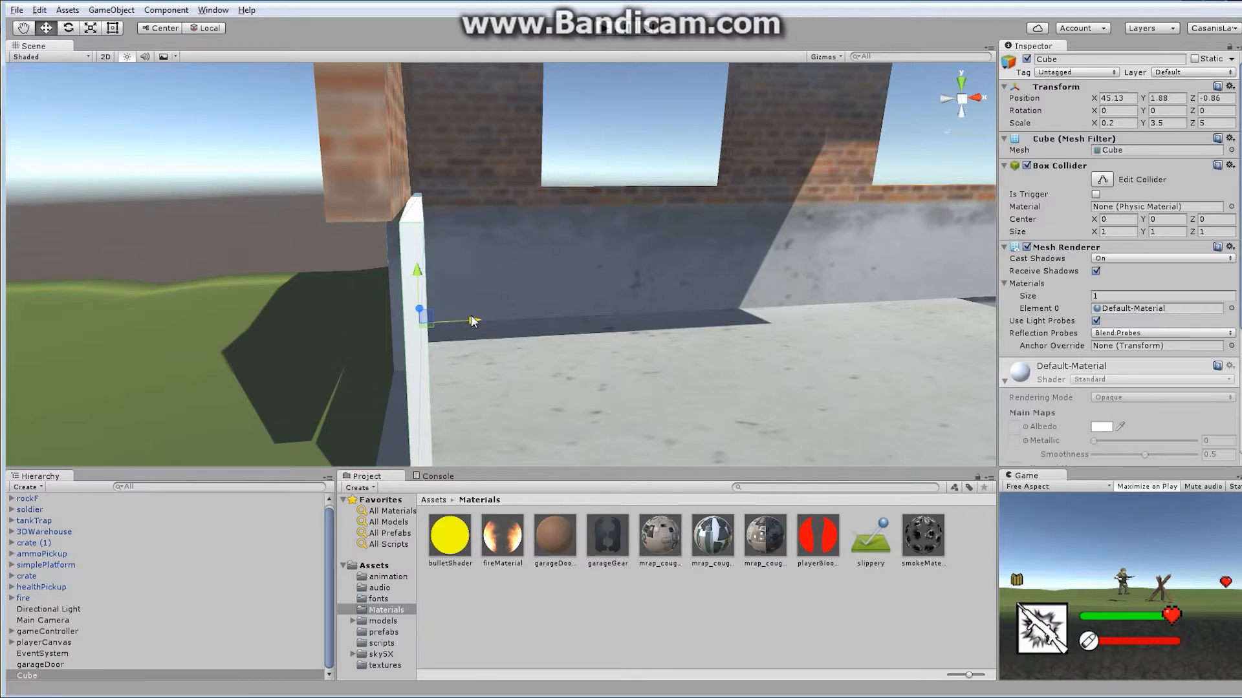
{"action": "right_click_drag", "start_coordinate": [472, 318], "coordinate": [483, 337], "text": "alt"}
{"action": "left_click_drag", "start_coordinate": [482, 337], "coordinate": [964, 296], "text": "alt"}
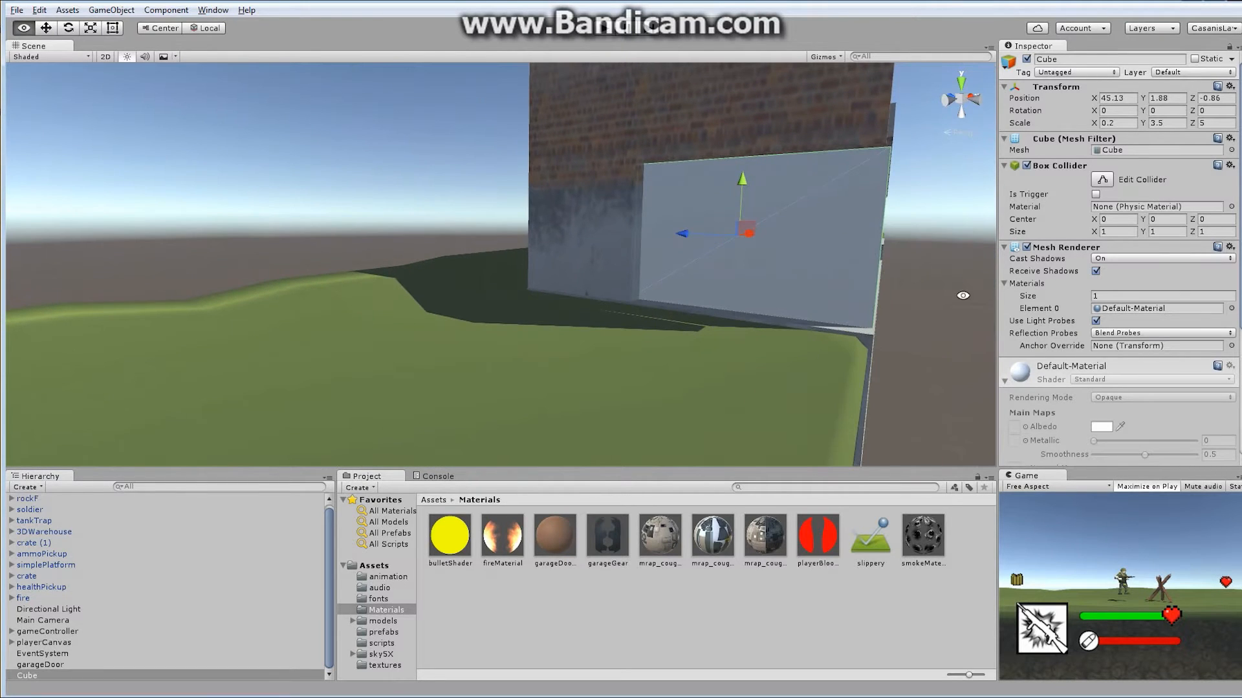
{"action": "left_click_drag", "start_coordinate": [868, 274], "coordinate": [456, 296], "text": "alt"}
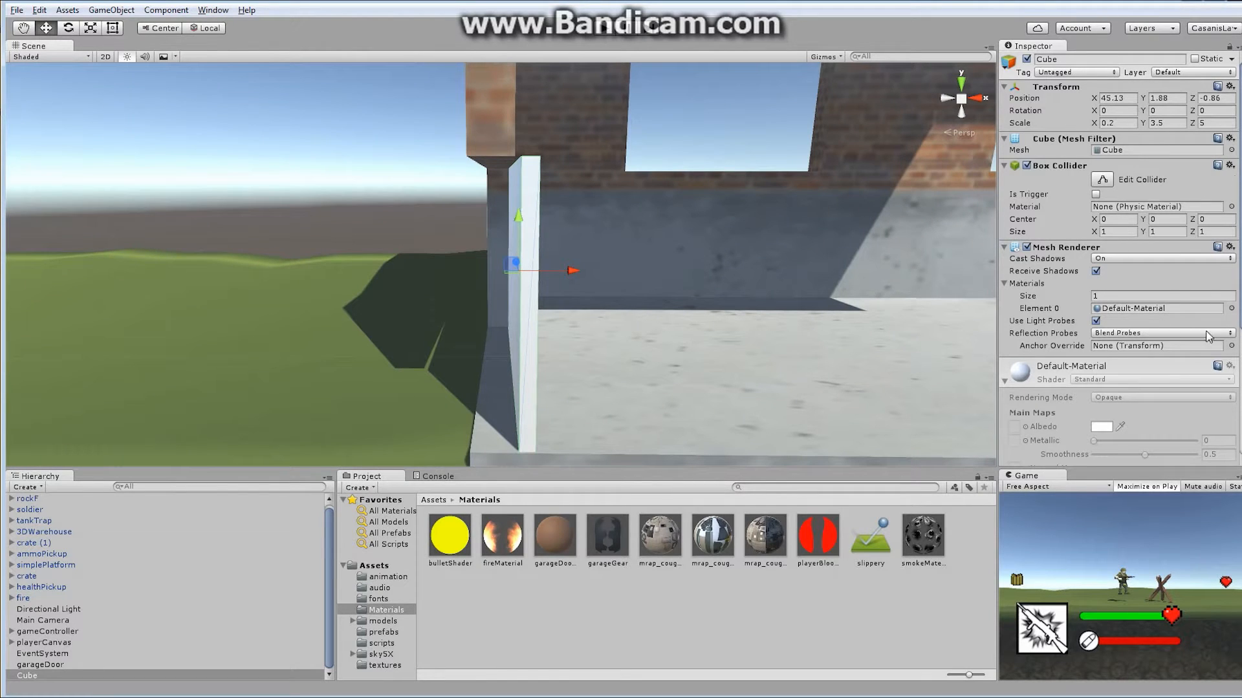
Step: Assign garageDoorMaterial to the door slab's mesh renderer
{"action": "left_click", "coordinate": [1231, 308]}
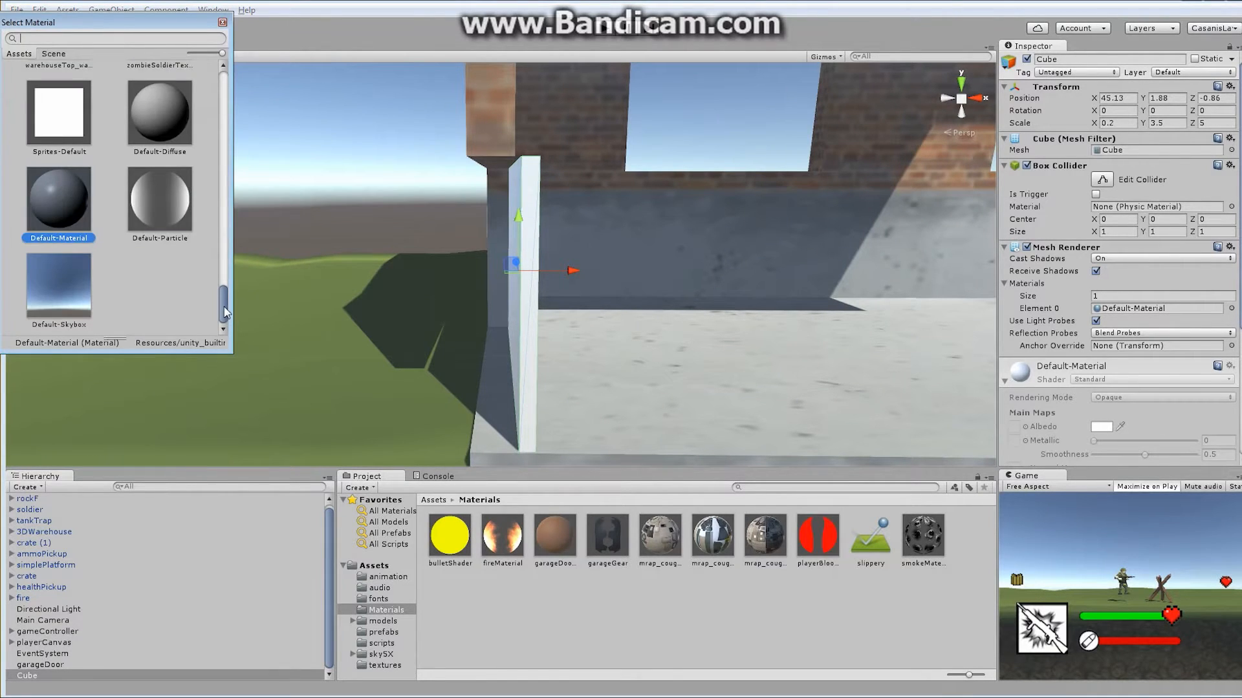
{"action": "left_click_drag", "start_coordinate": [224, 307], "coordinate": [222, 108]}
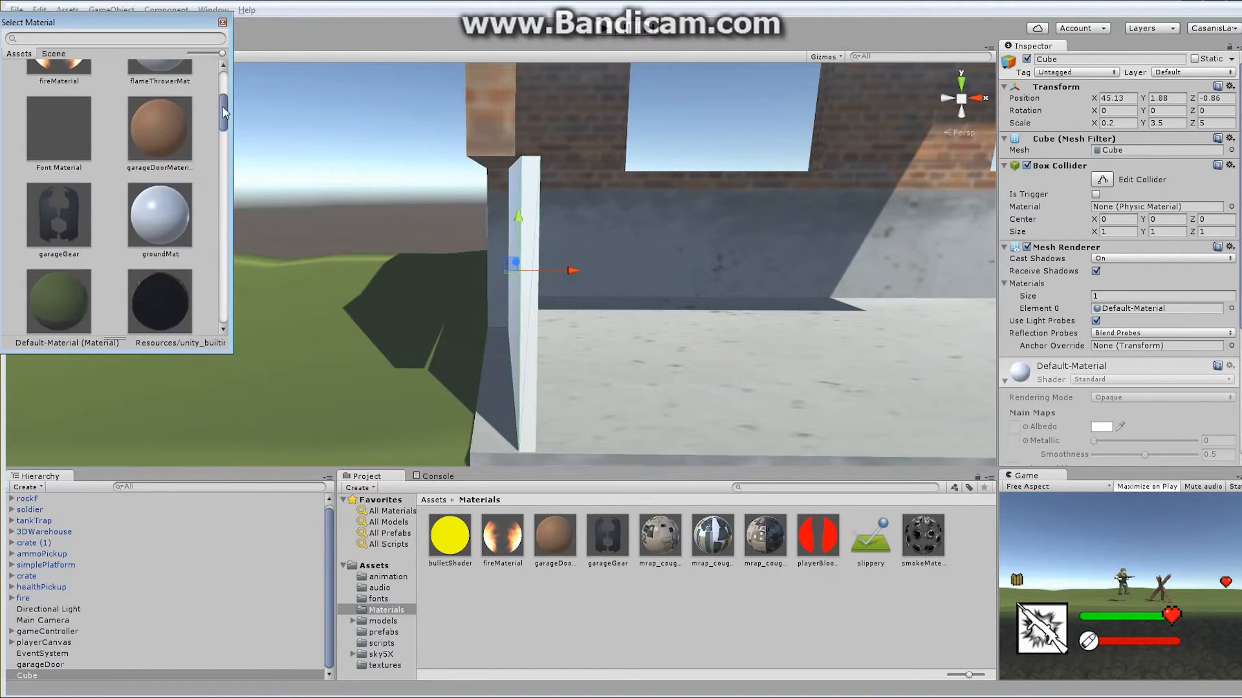
{"action": "double_click", "coordinate": [173, 130]}
{"action": "scroll", "coordinate": [637, 263], "scroll_direction": "down", "scroll_amount": 4}
{"action": "left_click_drag", "start_coordinate": [634, 266], "coordinate": [635, 259], "text": "alt"}
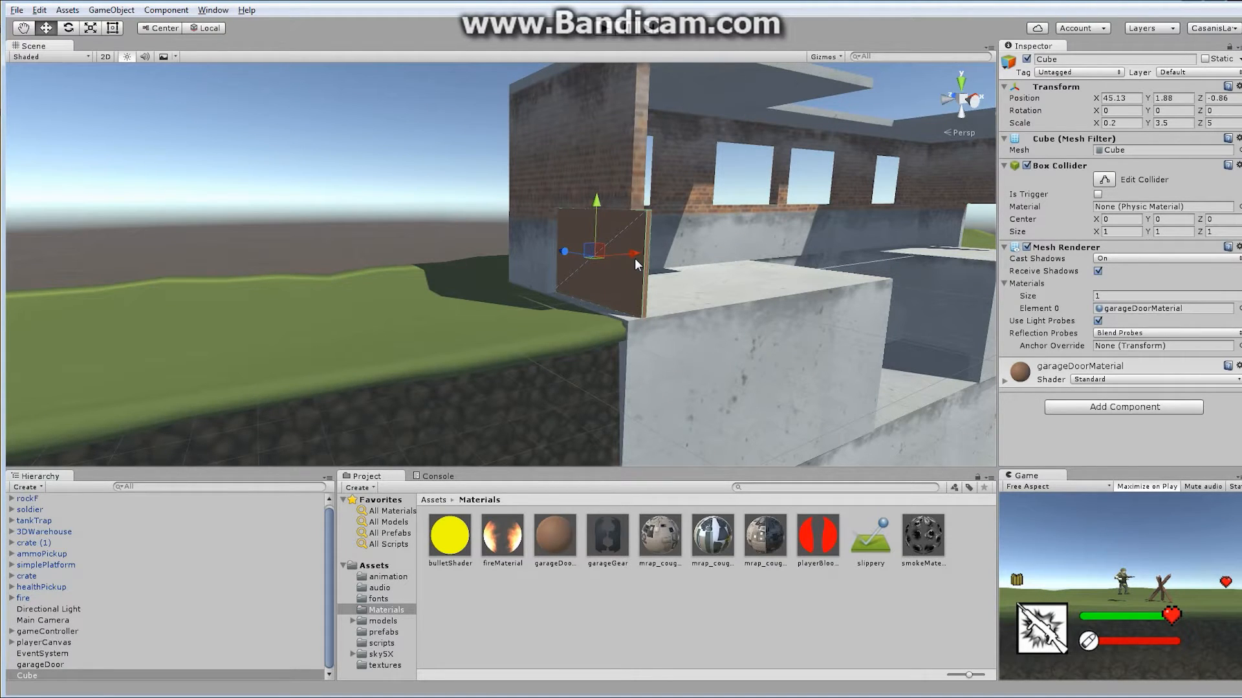
Step: Add a second cube and move it inside the warehouse behind the door, to about X 47.94, Z -0.52
{"action": "left_click_drag", "start_coordinate": [674, 255], "coordinate": [516, 250], "text": "alt"}
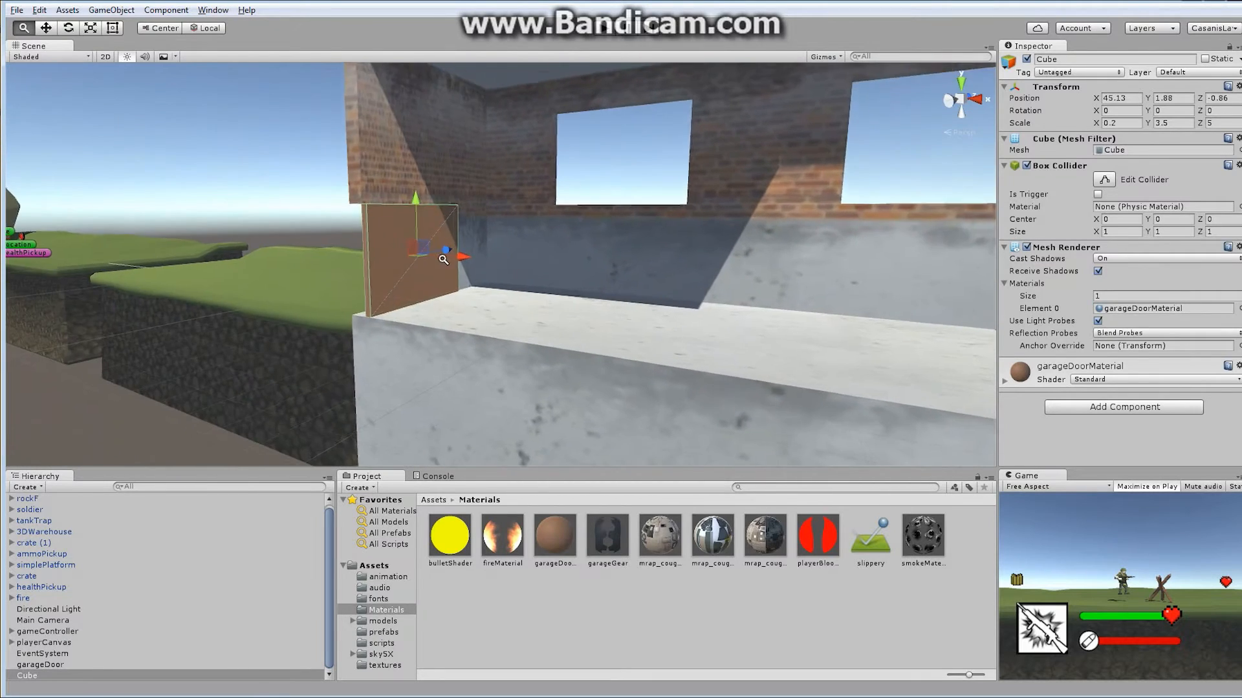
{"action": "scroll", "coordinate": [516, 250], "scroll_direction": "up", "scroll_amount": 2}
{"action": "middle_click_drag", "start_coordinate": [516, 249], "coordinate": [555, 267]}
{"action": "left_click_drag", "start_coordinate": [555, 268], "coordinate": [598, 268], "text": "alt"}
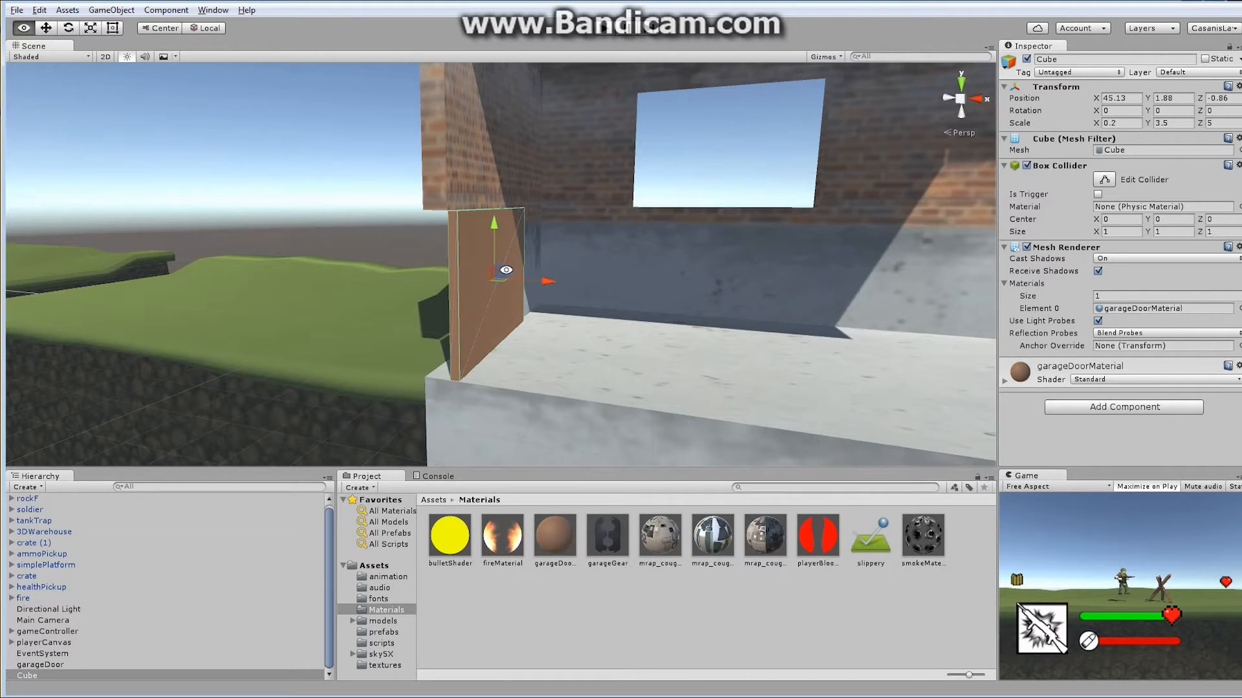
{"action": "left_click_drag", "start_coordinate": [506, 269], "coordinate": [560, 259], "text": "alt"}
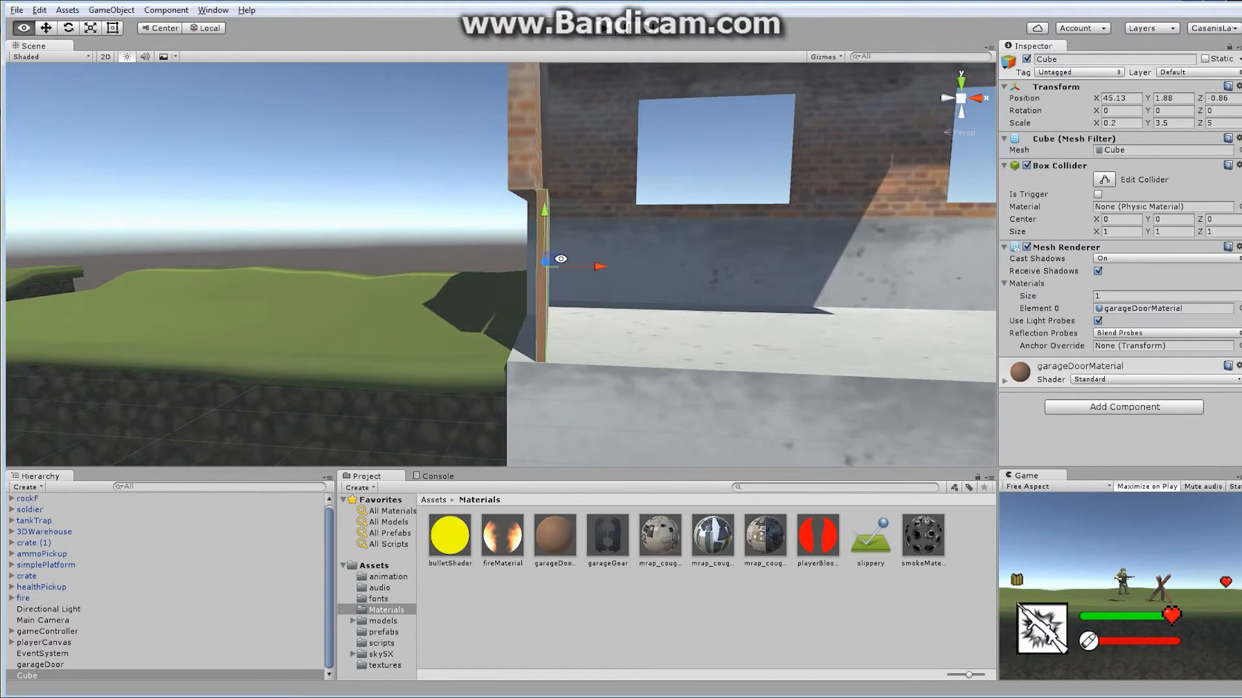
{"action": "left_click", "coordinate": [112, 11]}
{"action": "mouse_move", "coordinate": [139, 57]}
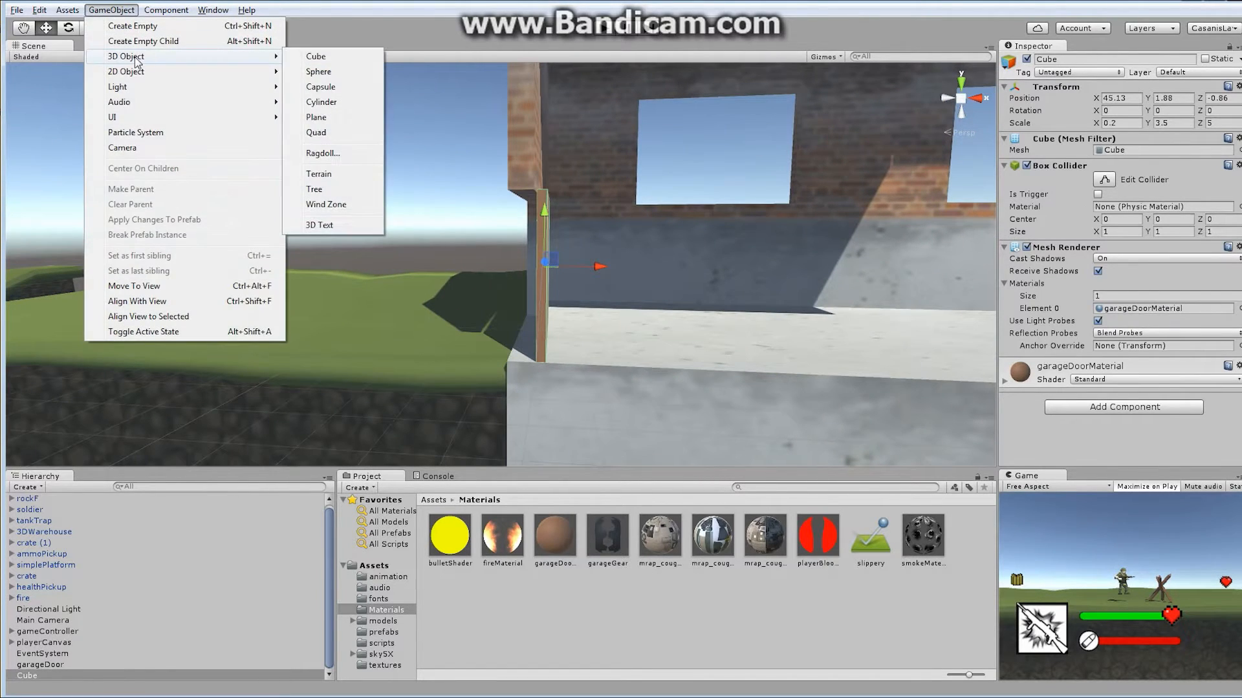
{"action": "left_click", "coordinate": [314, 58]}
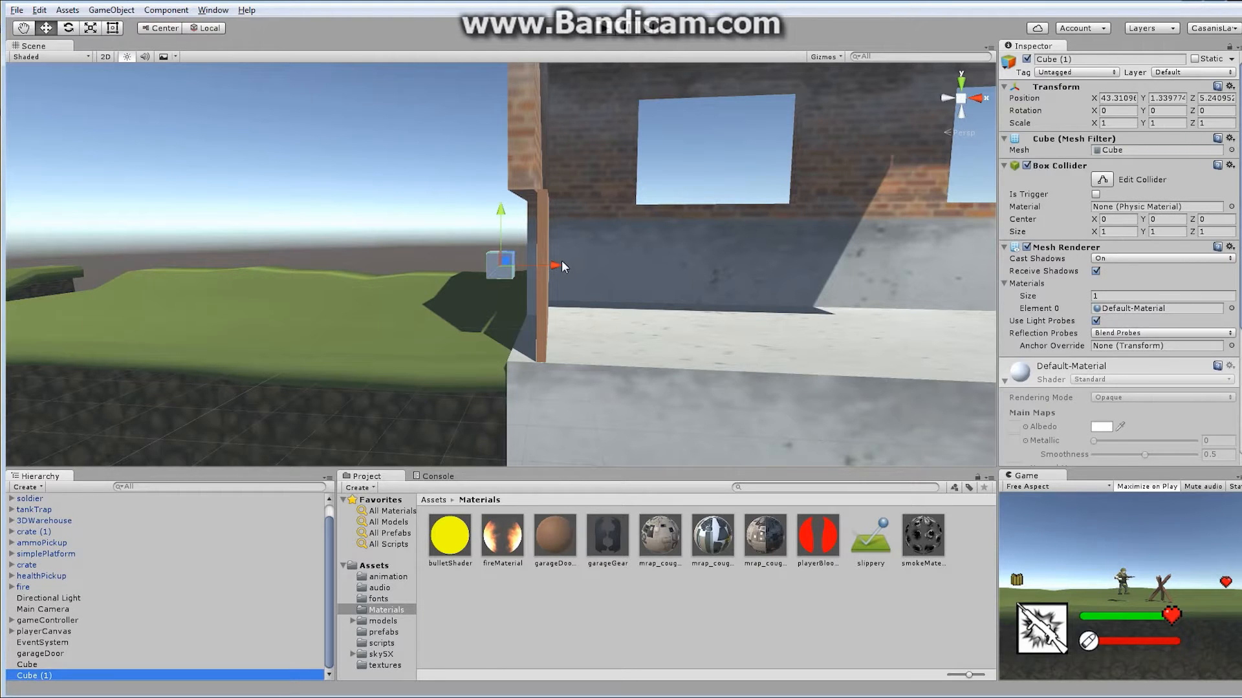
{"action": "left_click_drag", "start_coordinate": [541, 272], "coordinate": [761, 312], "text": "alt"}
{"action": "left_click_drag", "start_coordinate": [684, 308], "coordinate": [502, 285], "text": "alt"}
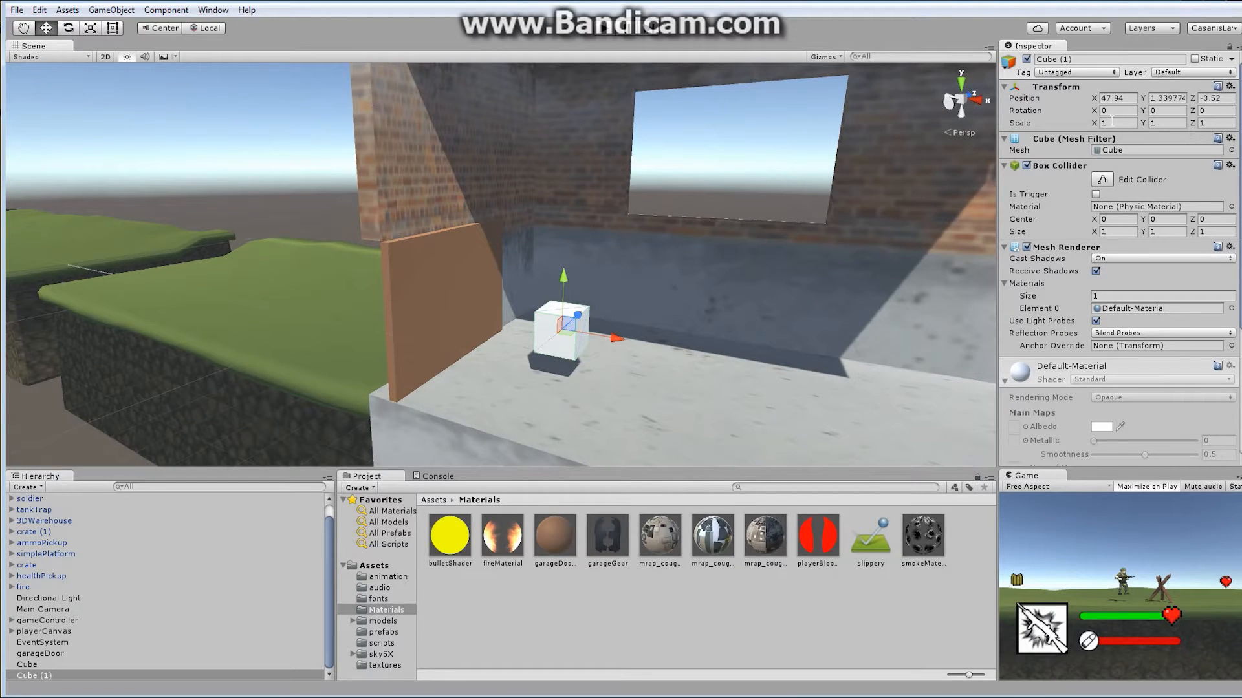
Step: Scale the second cube to X 2, Y 2, Z 0.1 and move it toward the back wall to about Z 1.82
{"action": "left_click", "coordinate": [1158, 123]}
{"action": "left_click", "coordinate": [1113, 123]}
{"action": "left_click", "coordinate": [1225, 125]}
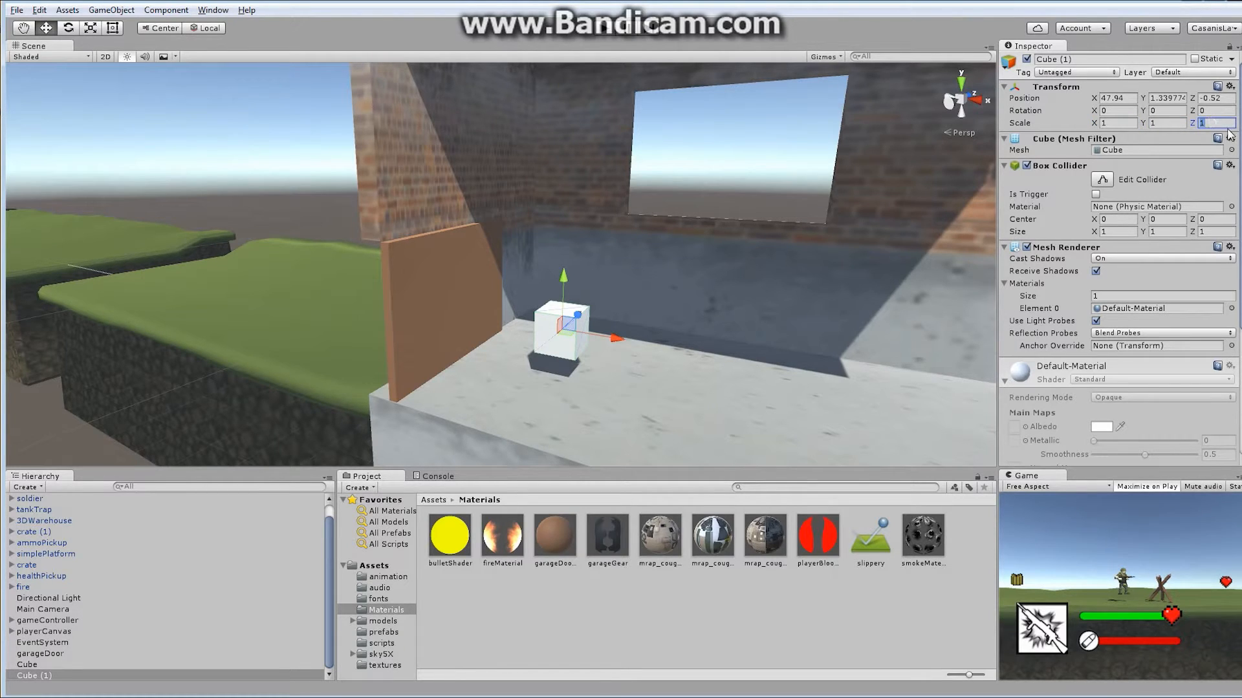
{"action": "type", "text": ".1"}
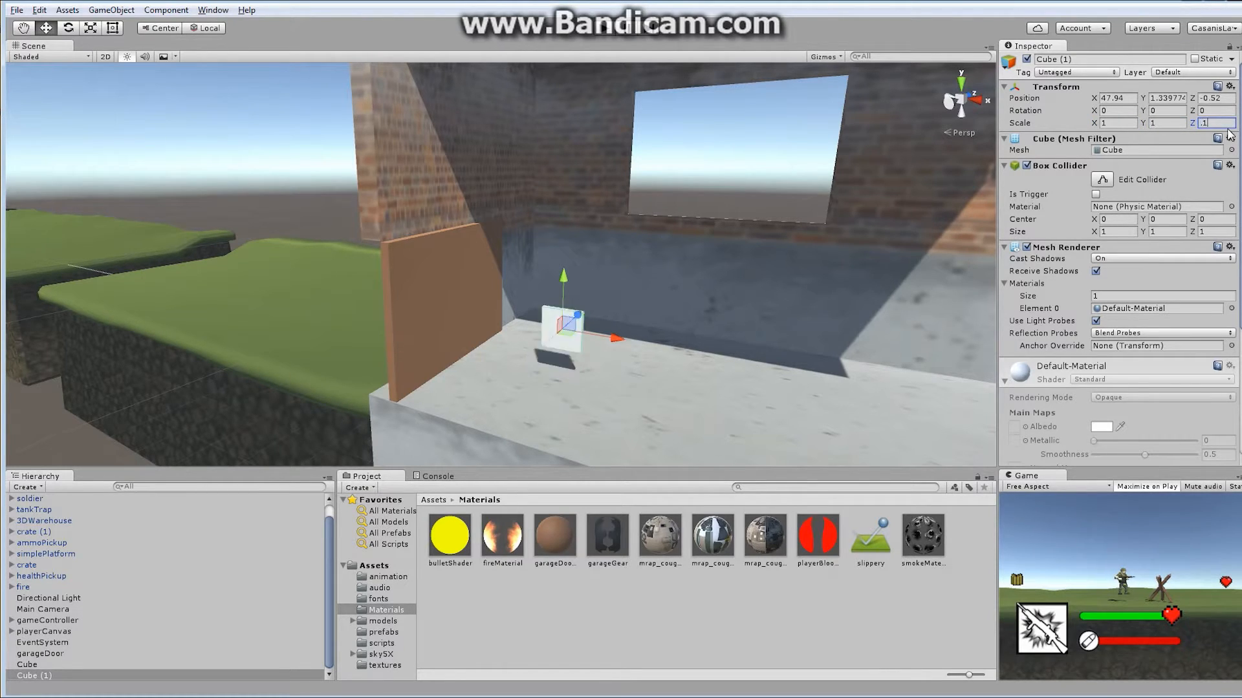
{"action": "left_click_drag", "start_coordinate": [569, 307], "coordinate": [495, 310], "text": "alt"}
{"action": "left_click", "coordinate": [1128, 123]}
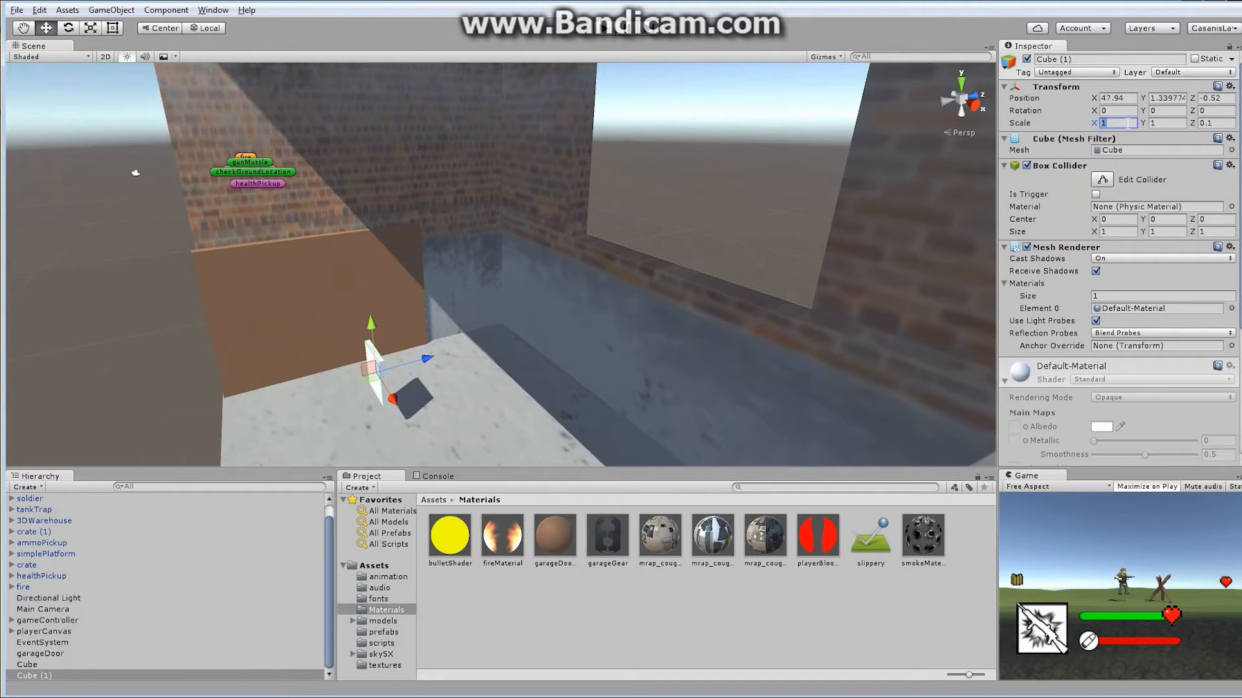
{"action": "type", "text": "2"}
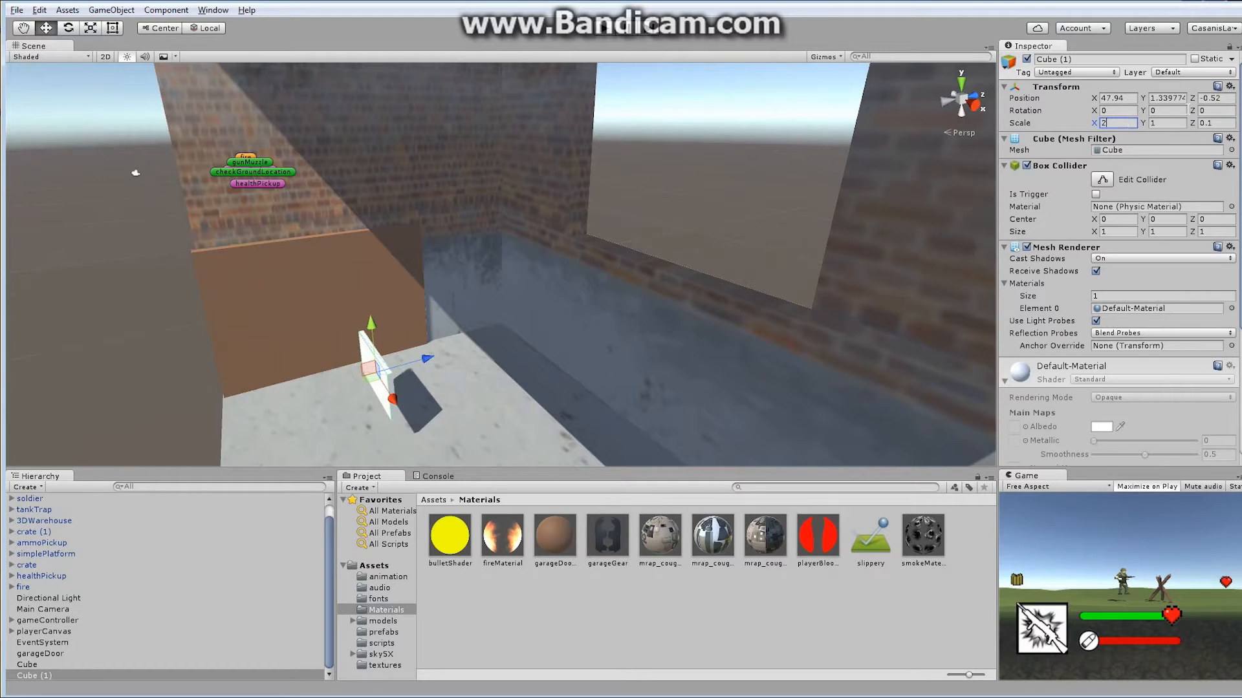
{"action": "left_click", "coordinate": [1165, 123]}
{"action": "type", "text": "2"}
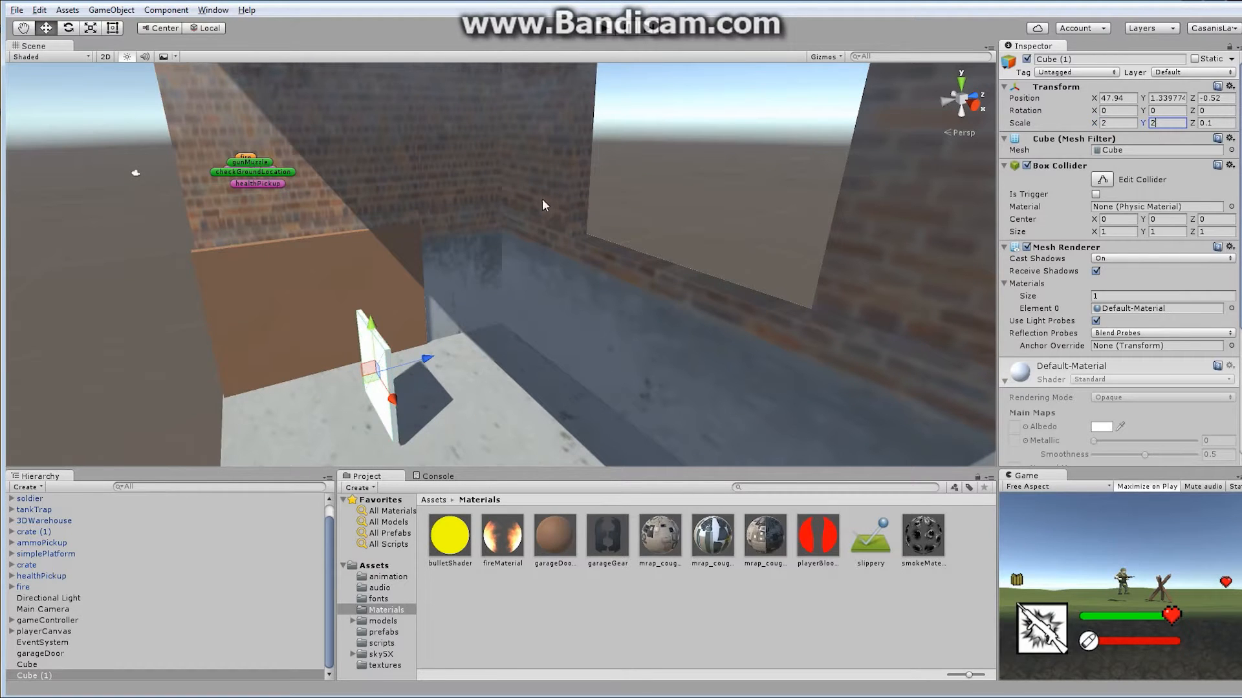
{"action": "left_click_drag", "start_coordinate": [542, 199], "coordinate": [452, 246], "text": "alt"}
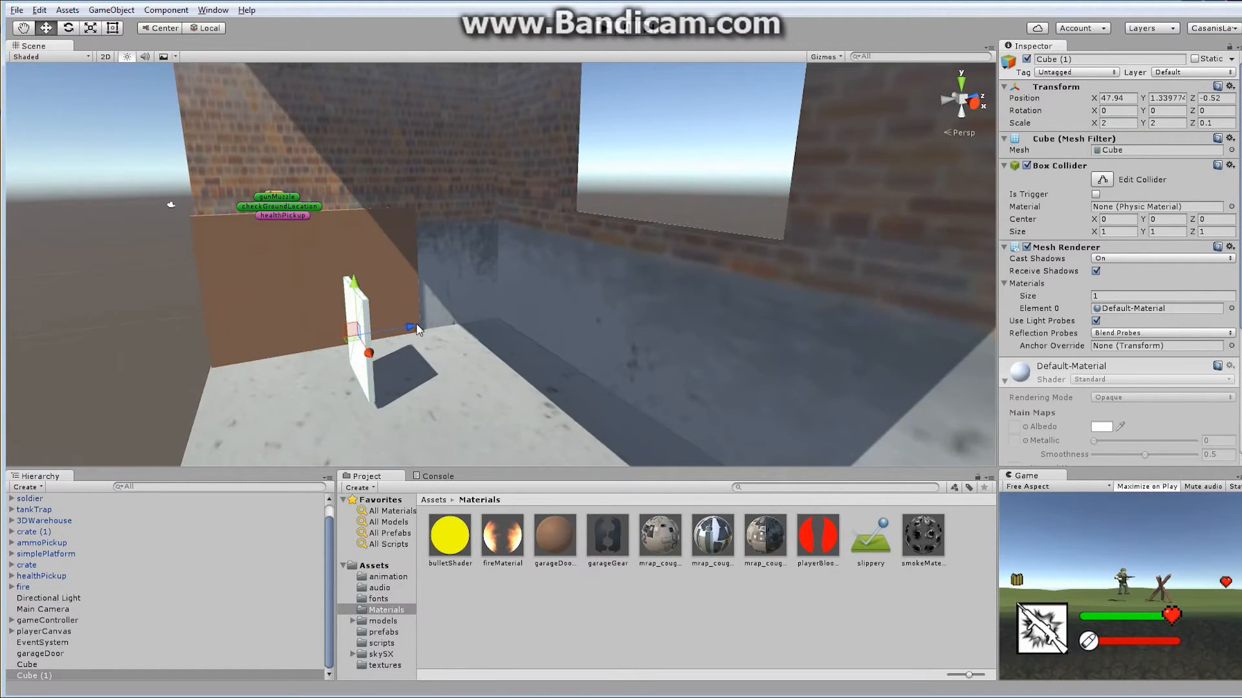
{"action": "left_click_drag", "start_coordinate": [422, 319], "coordinate": [524, 300]}
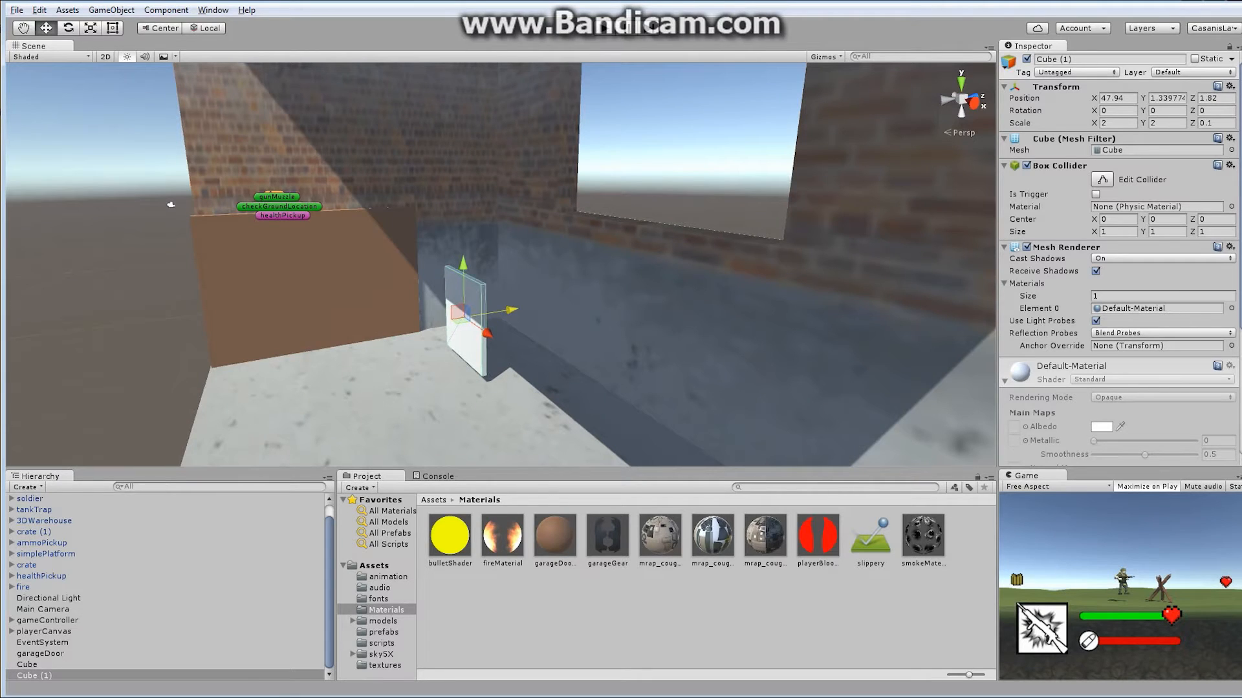
Step: Assign the garageGear material to the second cube and move it up beside the door, to about X 46.7, Y 3.33, Z 2.32
{"action": "scroll", "coordinate": [1119, 258], "scroll_direction": "down", "scroll_amount": 5}
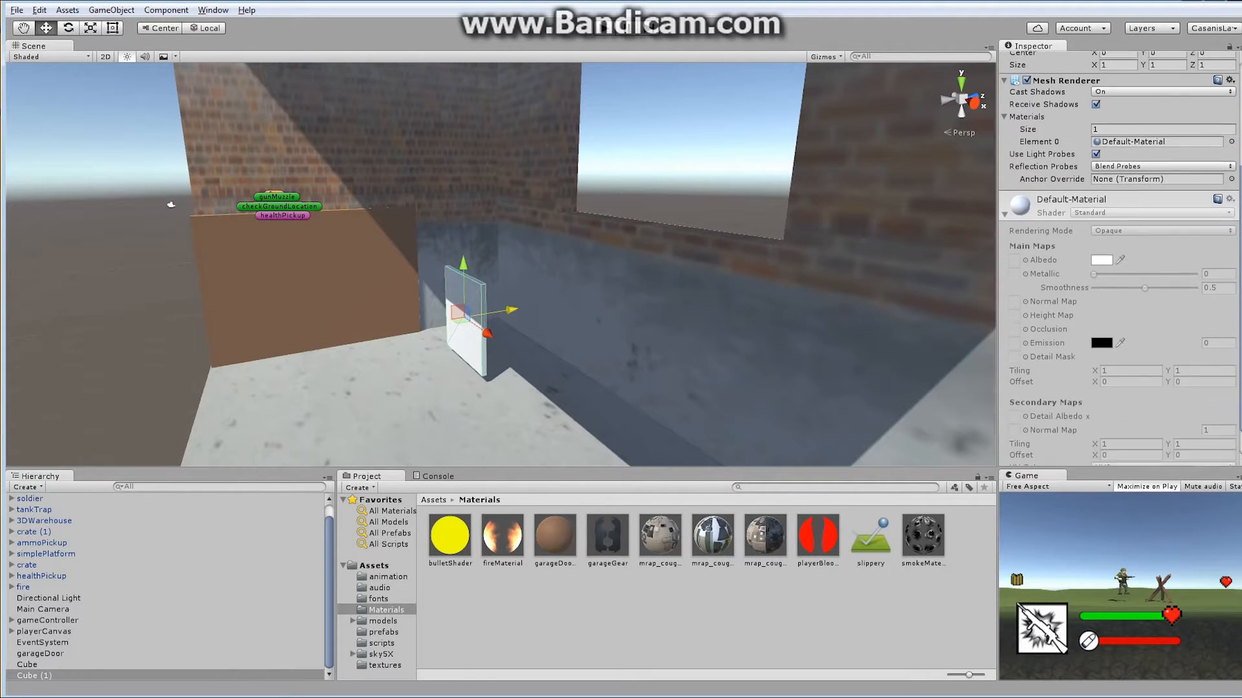
{"action": "left_click", "coordinate": [1231, 134]}
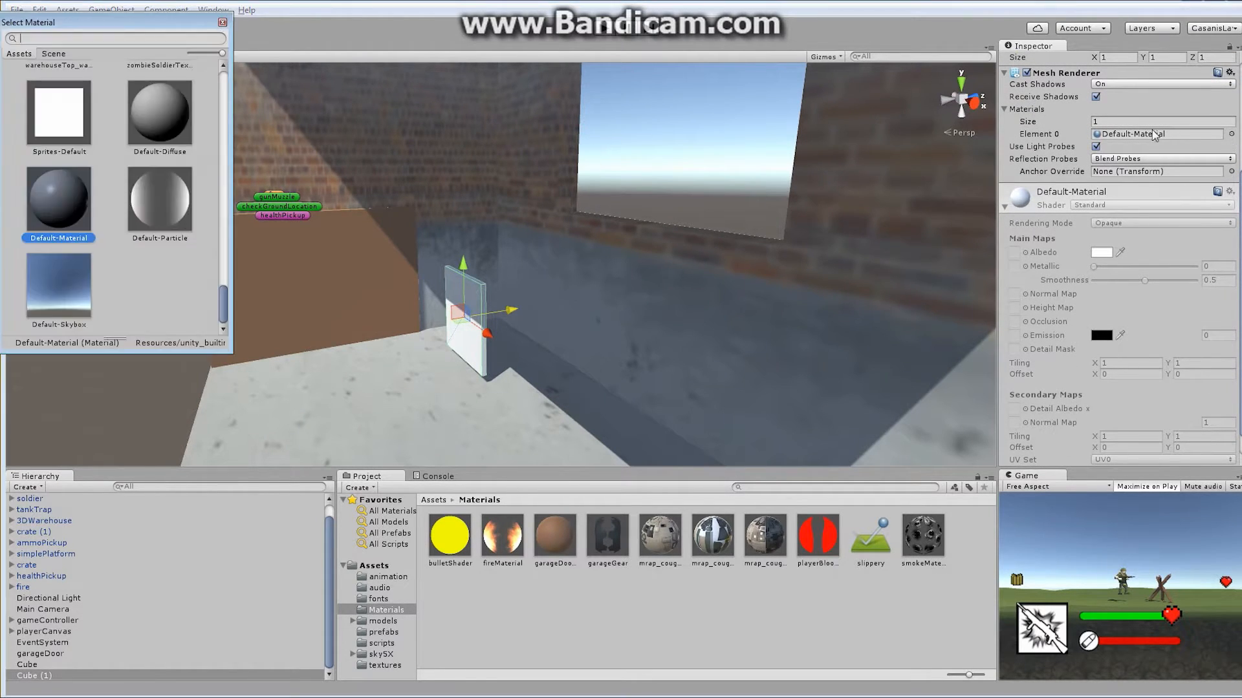
{"action": "scroll", "coordinate": [225, 266], "scroll_direction": "down", "scroll_amount": 10}
{"action": "left_click_drag", "start_coordinate": [225, 267], "coordinate": [226, 115]}
{"action": "left_click", "coordinate": [66, 137]}
{"action": "double_click", "coordinate": [66, 137]}
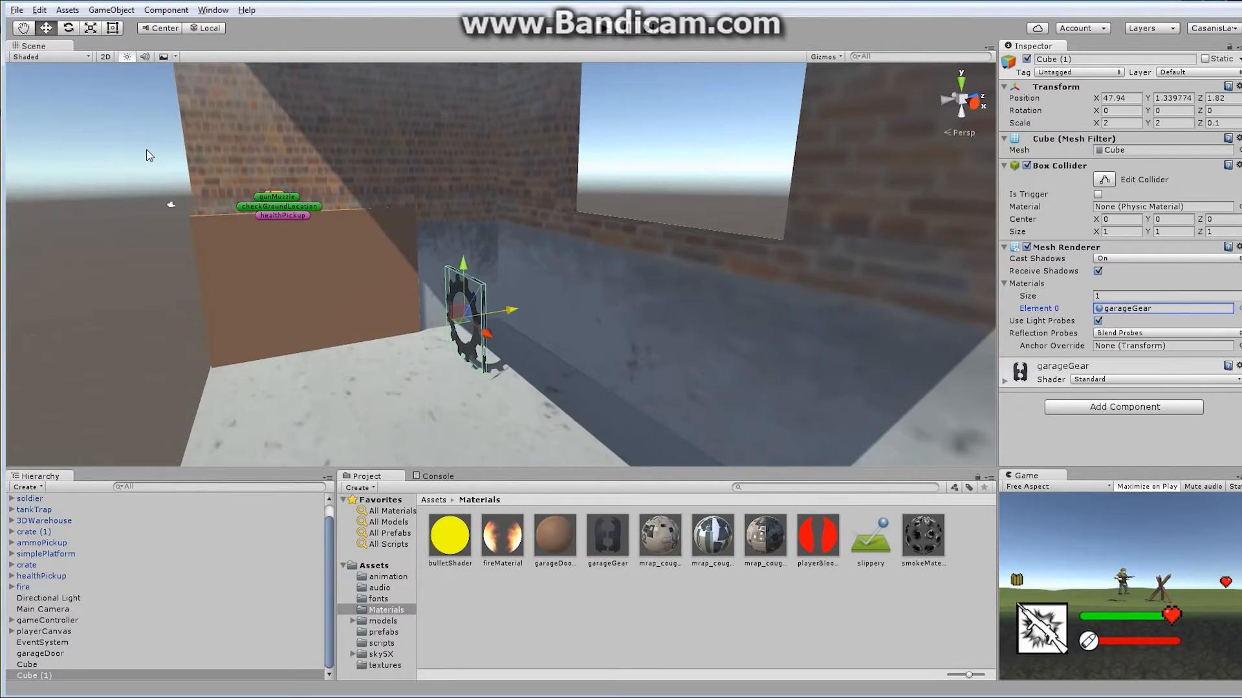
{"action": "left_click_drag", "start_coordinate": [373, 274], "coordinate": [562, 290], "text": "alt"}
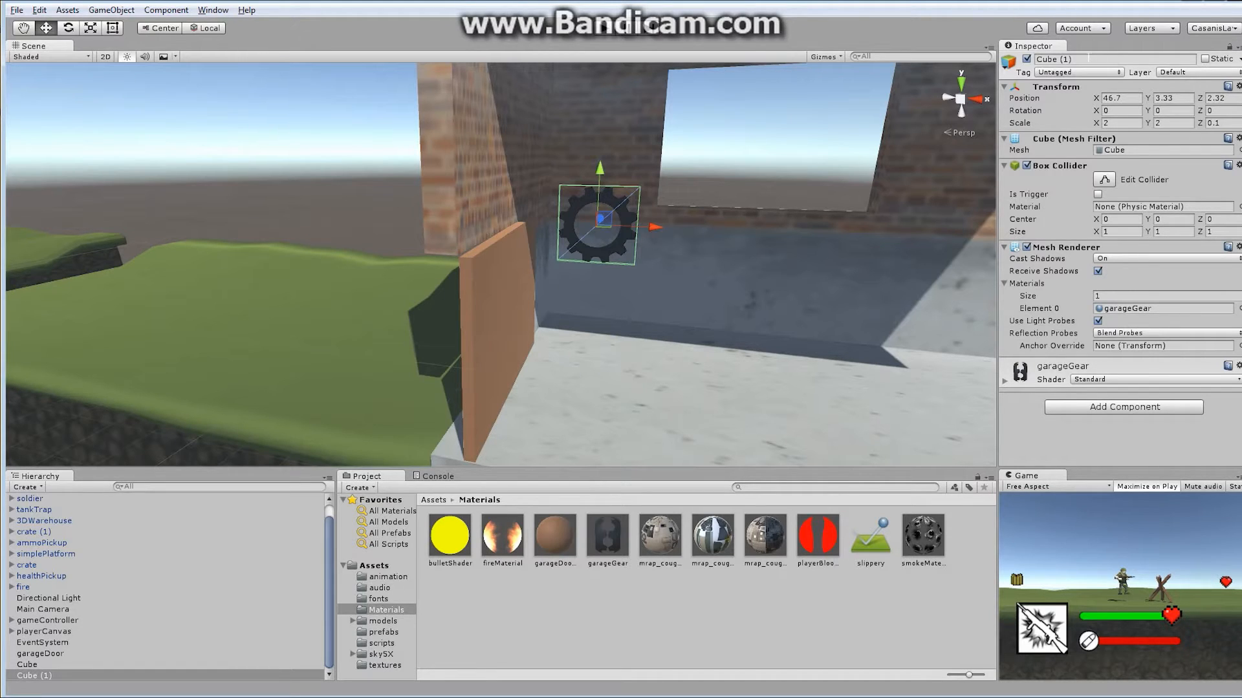
Step: Rename the second cube to gear and the slab cube to door
{"action": "left_click", "coordinate": [1091, 58]}
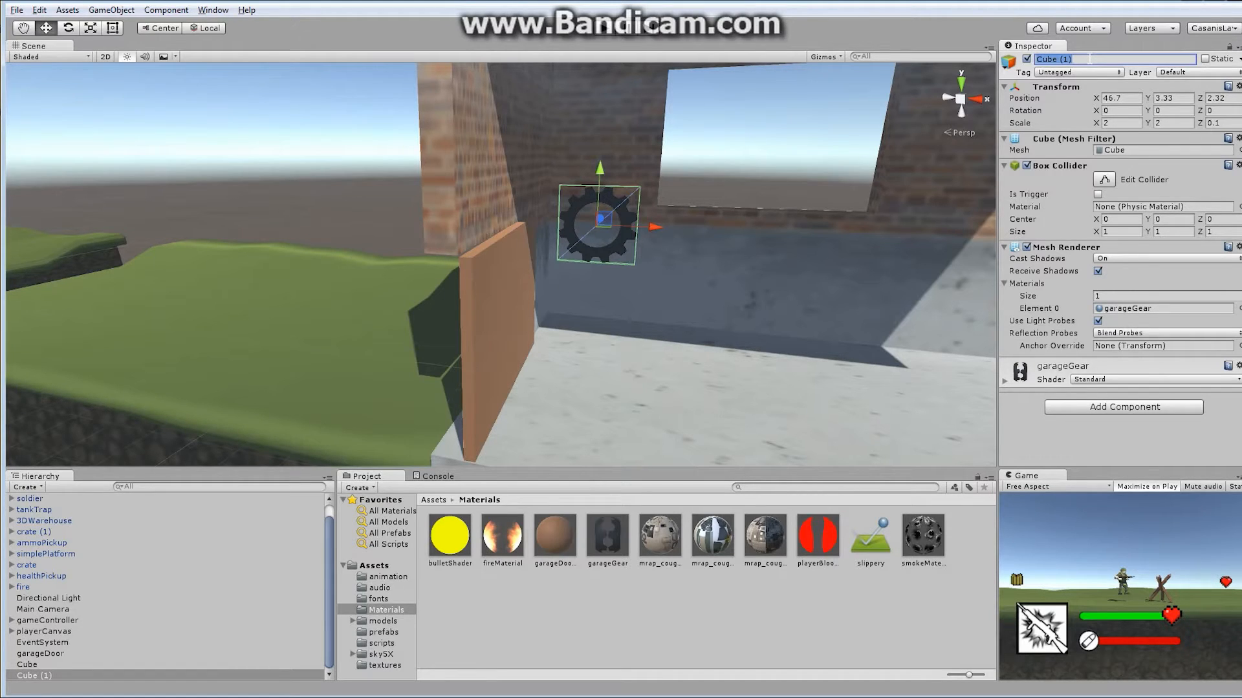
{"action": "type", "text": "gear"}
{"action": "key", "text": "Return"}
{"action": "left_click", "coordinate": [38, 665]}
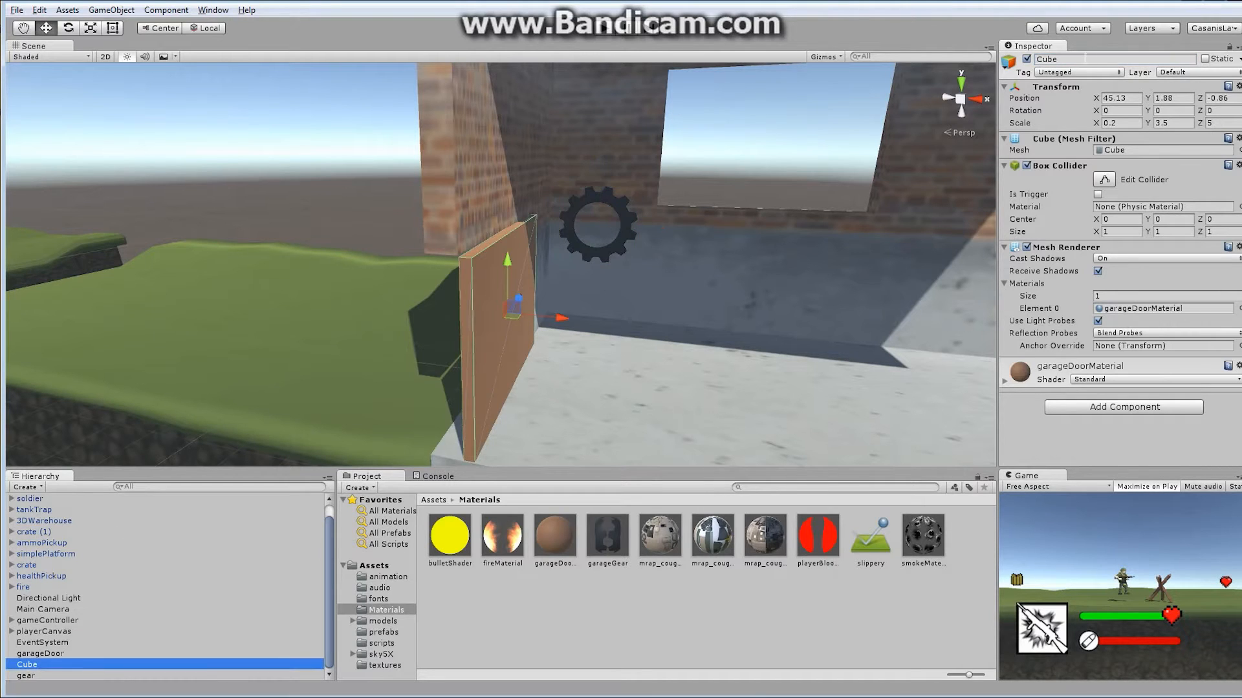
{"action": "left_click", "coordinate": [1083, 59]}
{"action": "type", "text": "door"}
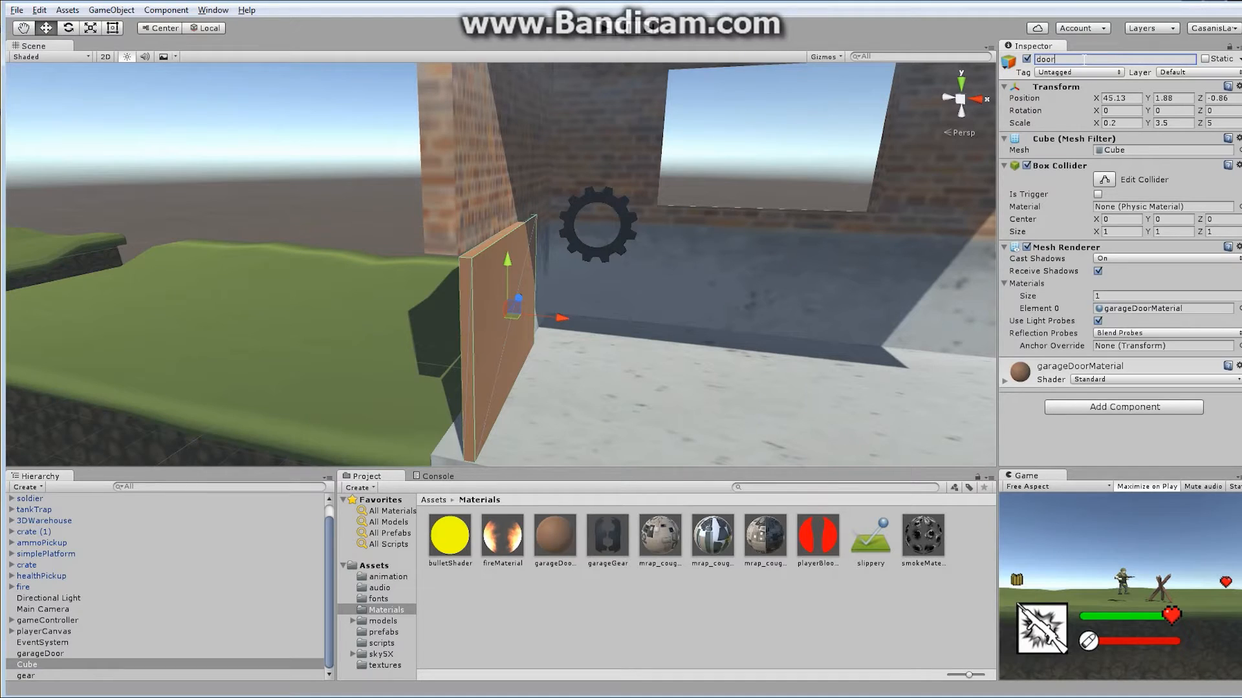
Step: Make the door and gear objects children of garageDoor
{"action": "left_click", "coordinate": [31, 666]}
{"action": "left_click_drag", "start_coordinate": [31, 669], "coordinate": [37, 654]}
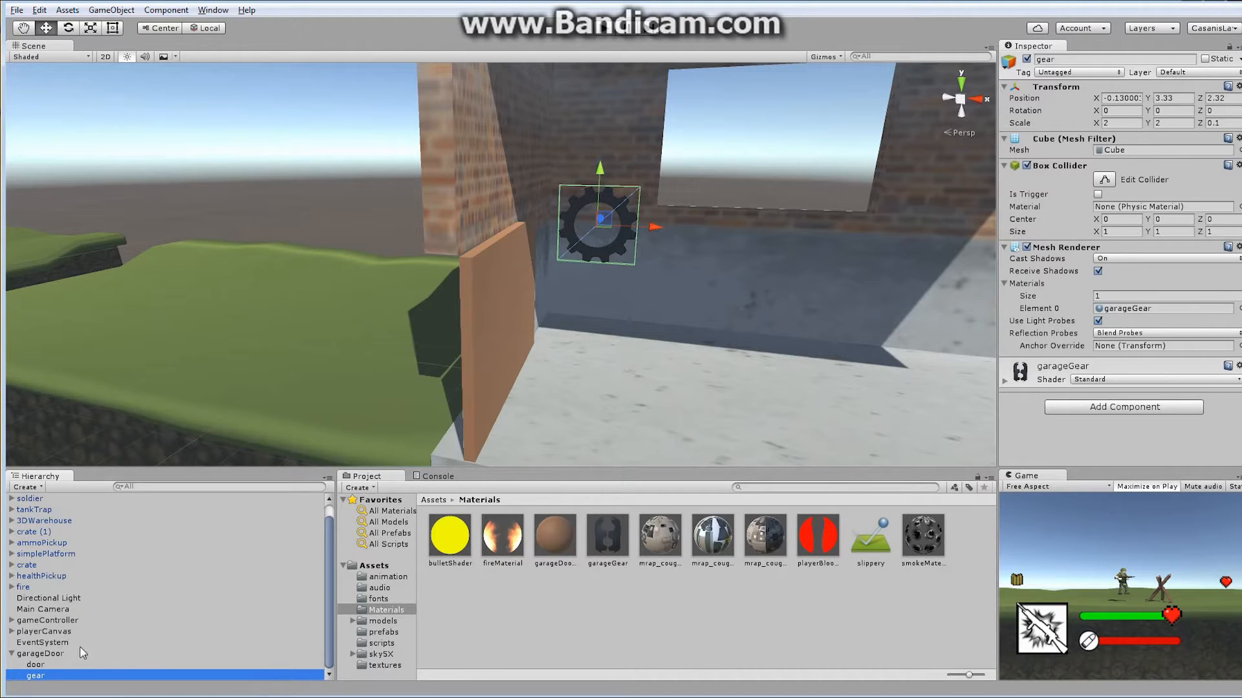
Step: Select the gear object under garageDoor and add the Animator window alongside the Scene view
{"action": "left_click", "coordinate": [58, 655]}
{"action": "left_click_drag", "start_coordinate": [482, 402], "coordinate": [414, 291], "text": "alt"}
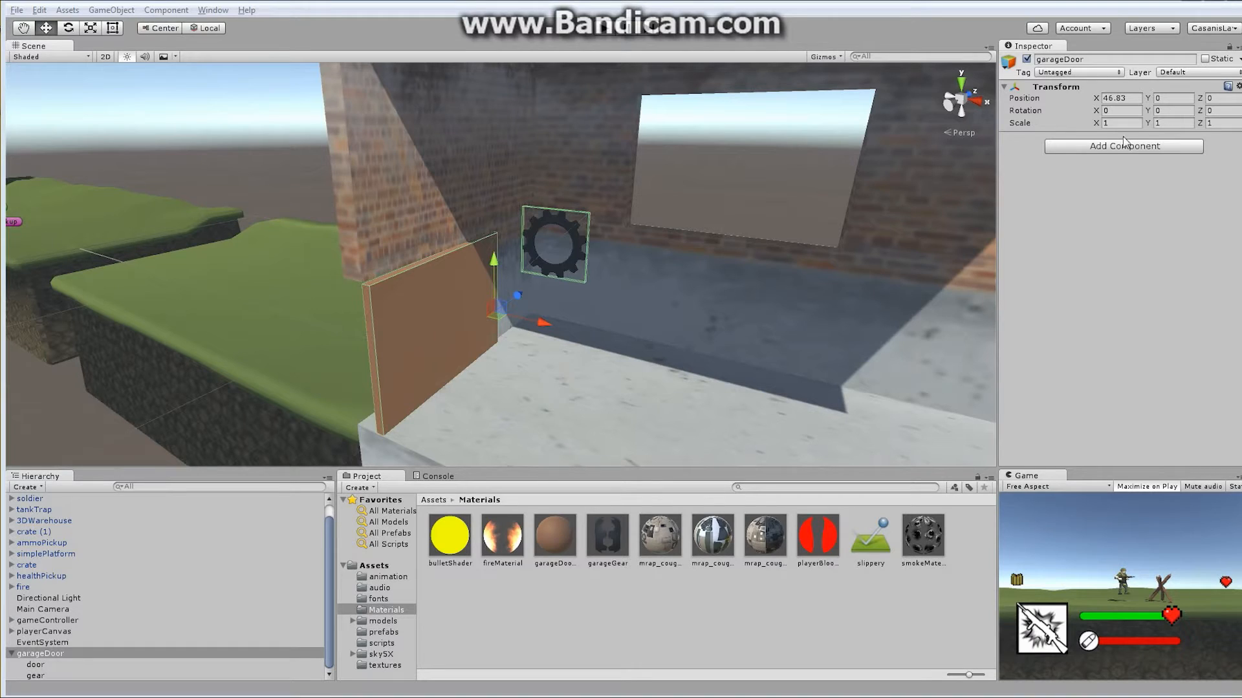
{"action": "left_click", "coordinate": [562, 249]}
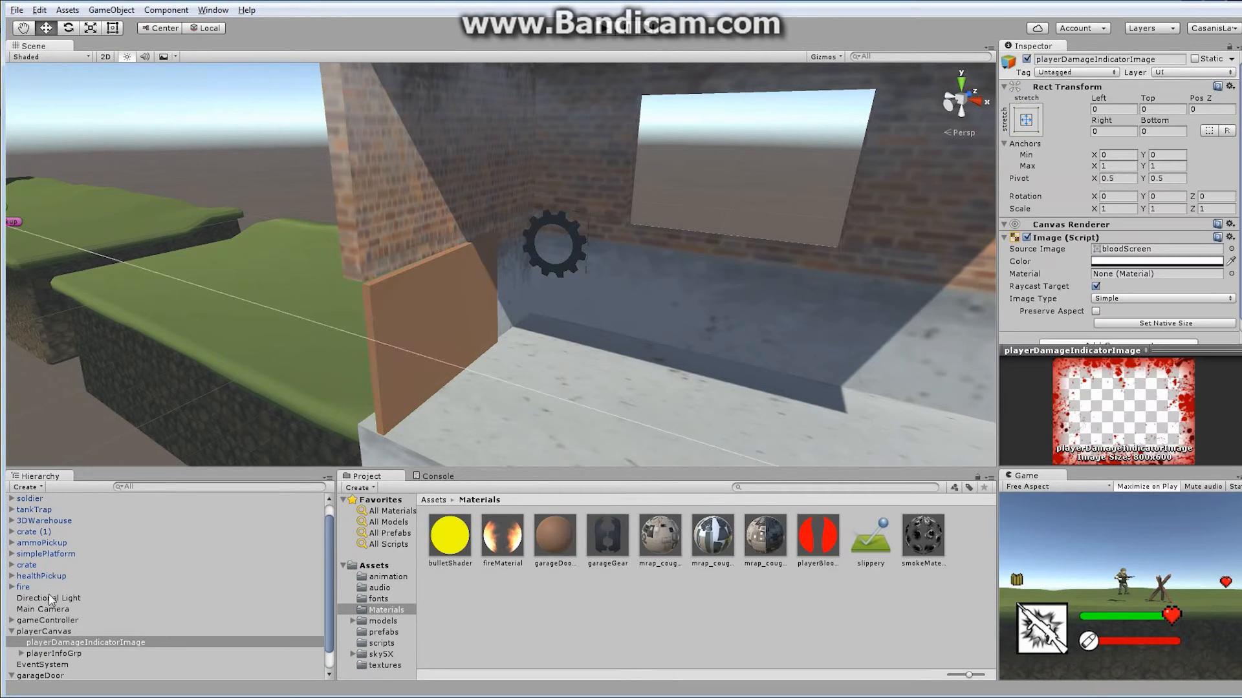
{"action": "left_click_drag", "start_coordinate": [331, 560], "coordinate": [328, 603]}
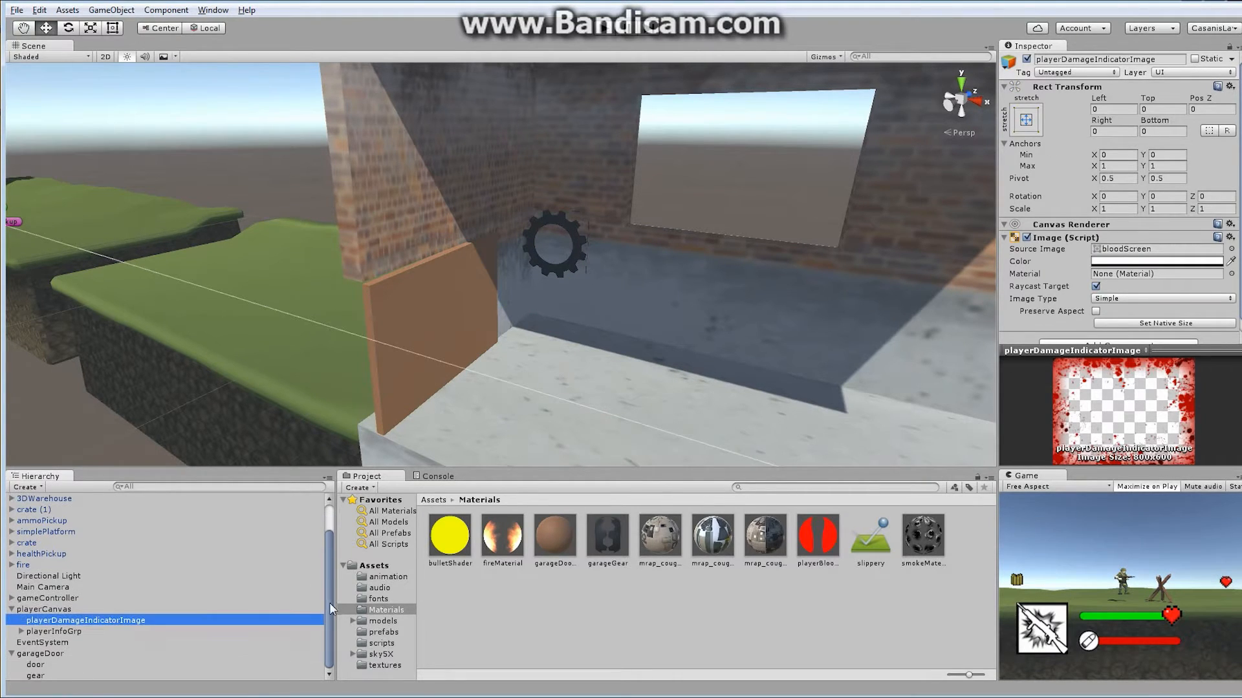
{"action": "left_click", "coordinate": [35, 676]}
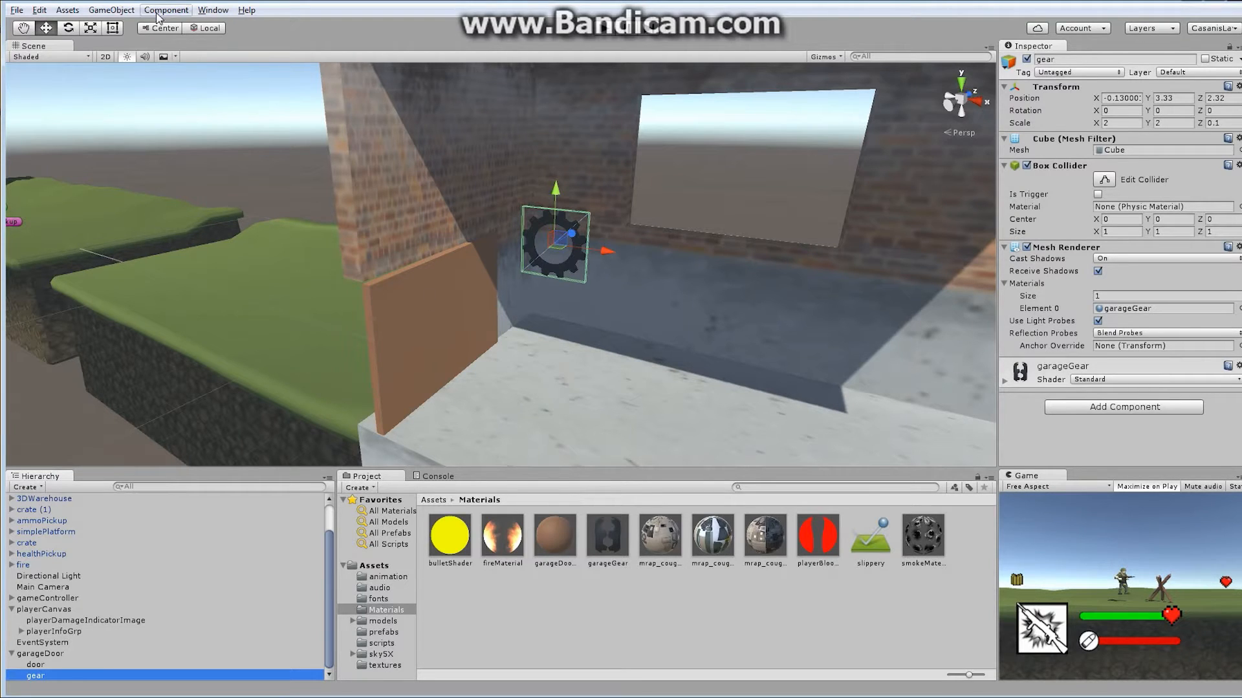
{"action": "left_click", "coordinate": [197, 12]}
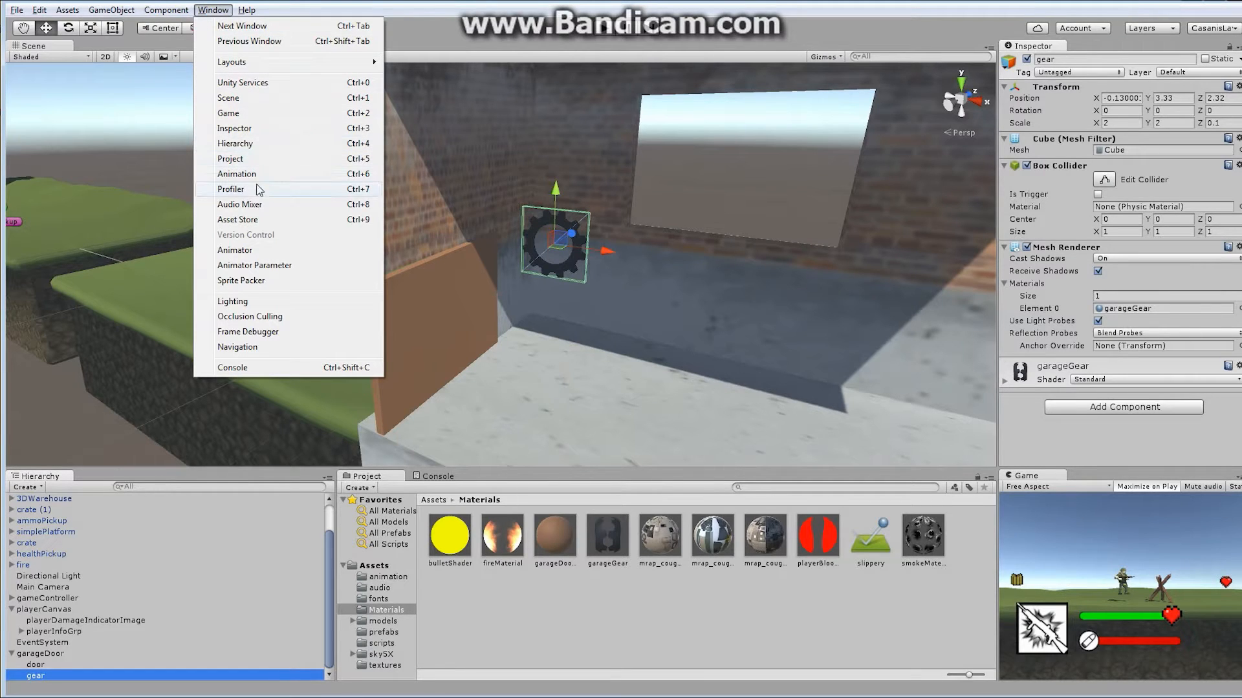
{"action": "left_click", "coordinate": [251, 251]}
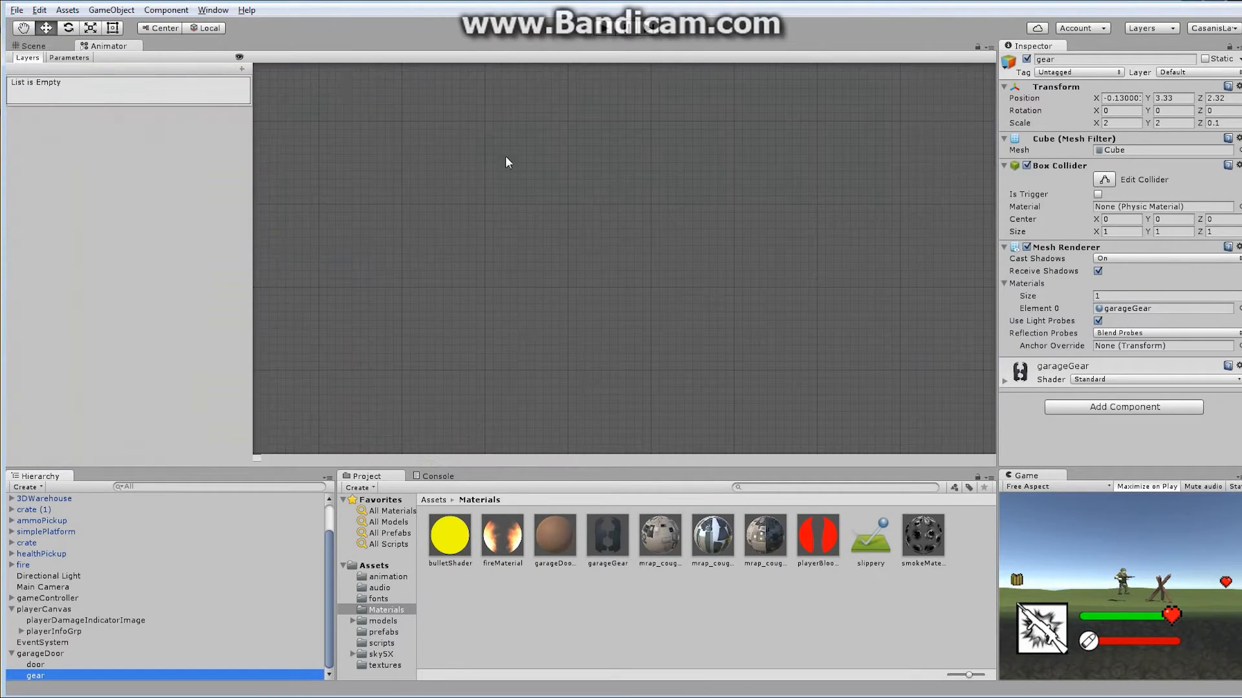
{"action": "left_click", "coordinate": [45, 48]}
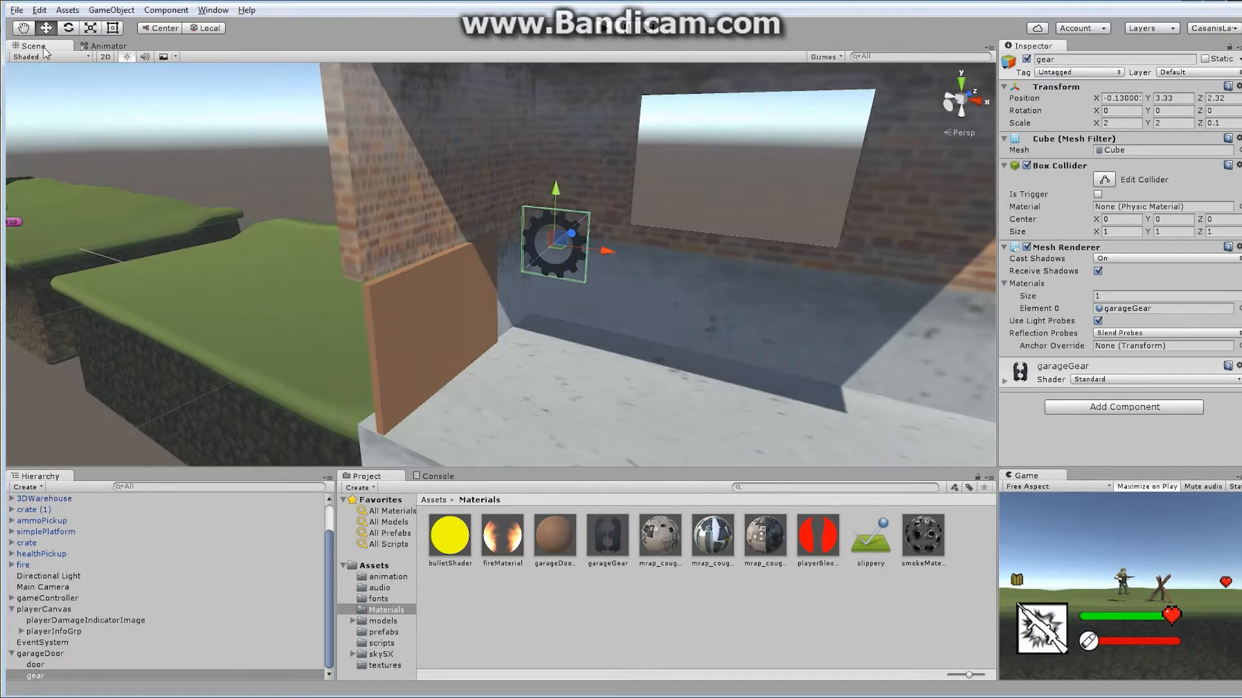
Step: Open the Animation window, docking it with the Project and Console windows in an enlarged area
{"action": "left_click", "coordinate": [206, 11]}
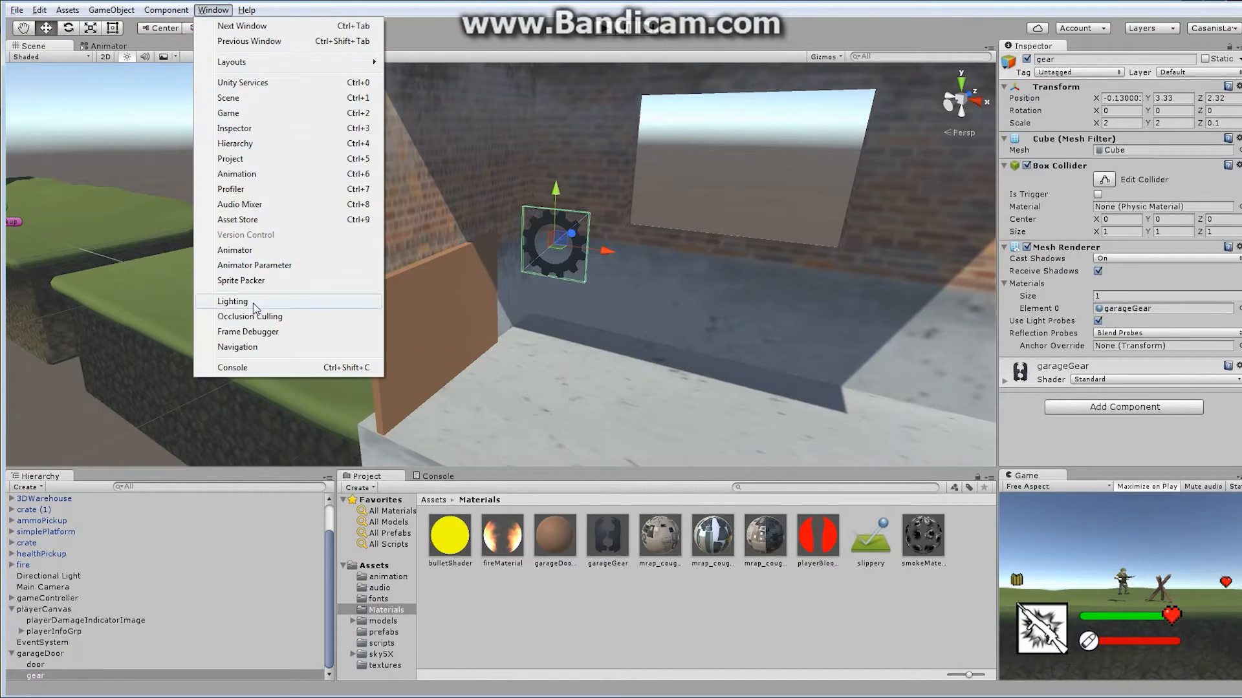
{"action": "left_click", "coordinate": [238, 174]}
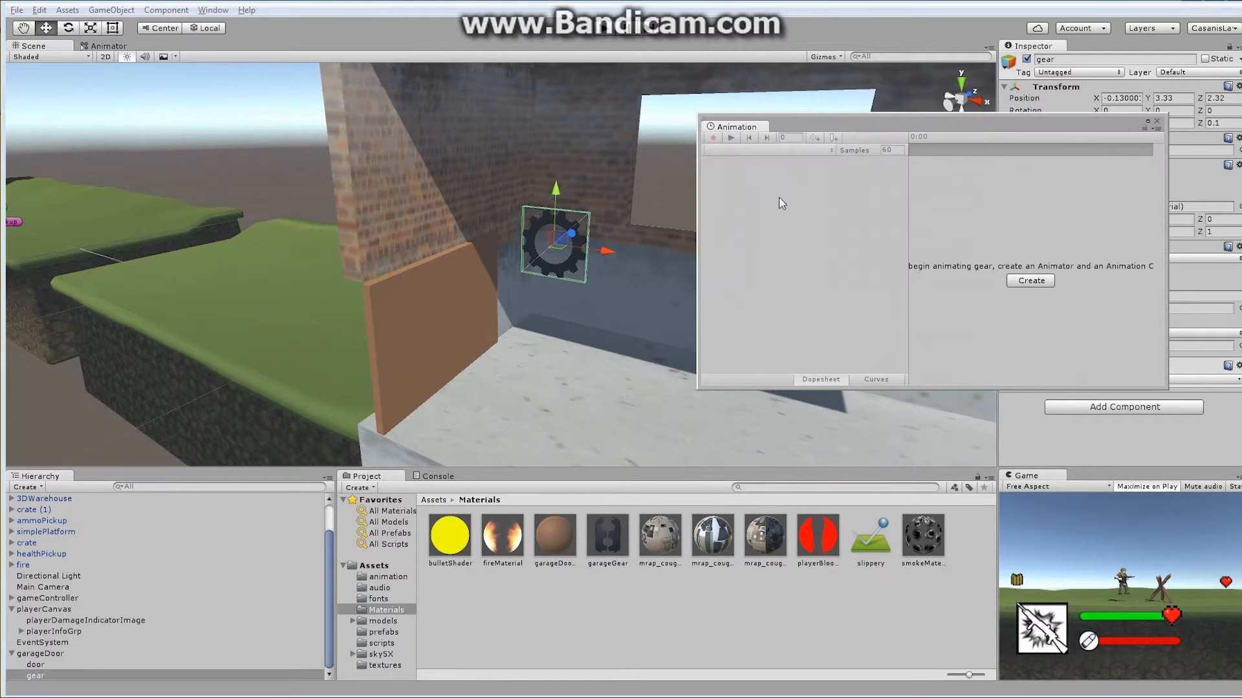
{"action": "left_click_drag", "start_coordinate": [741, 128], "coordinate": [524, 528]}
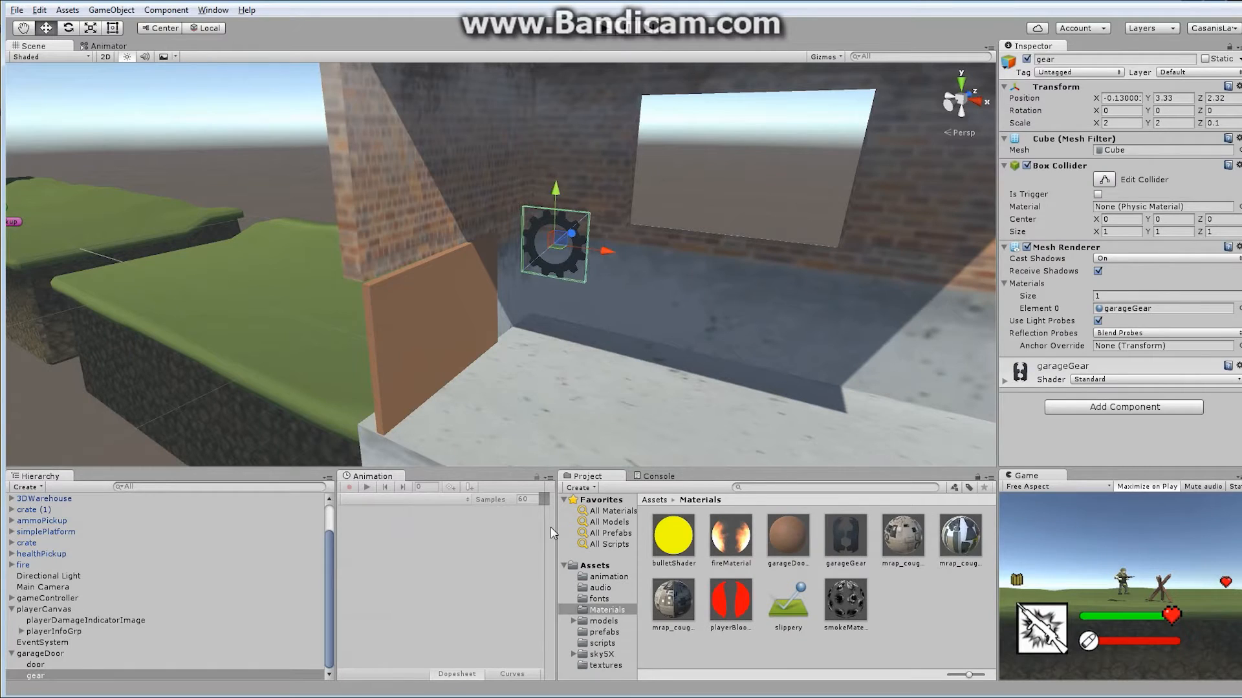
{"action": "left_click_drag", "start_coordinate": [388, 477], "coordinate": [729, 485]}
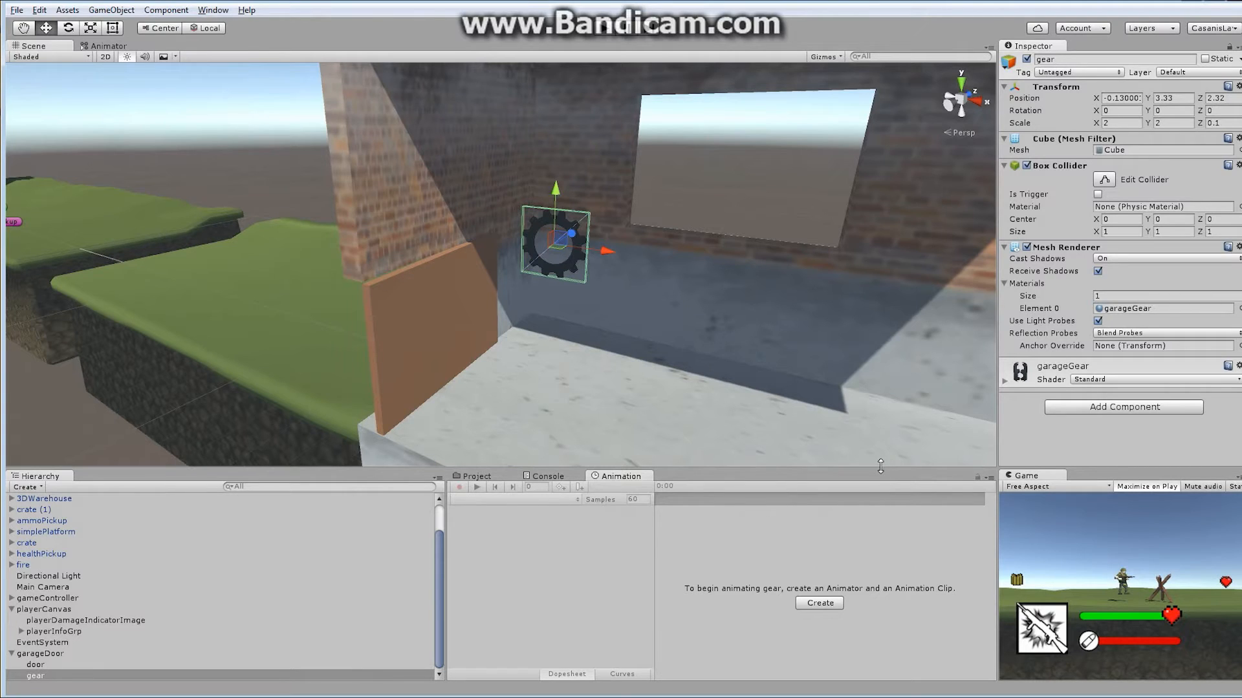
{"action": "left_click_drag", "start_coordinate": [881, 467], "coordinate": [873, 355]}
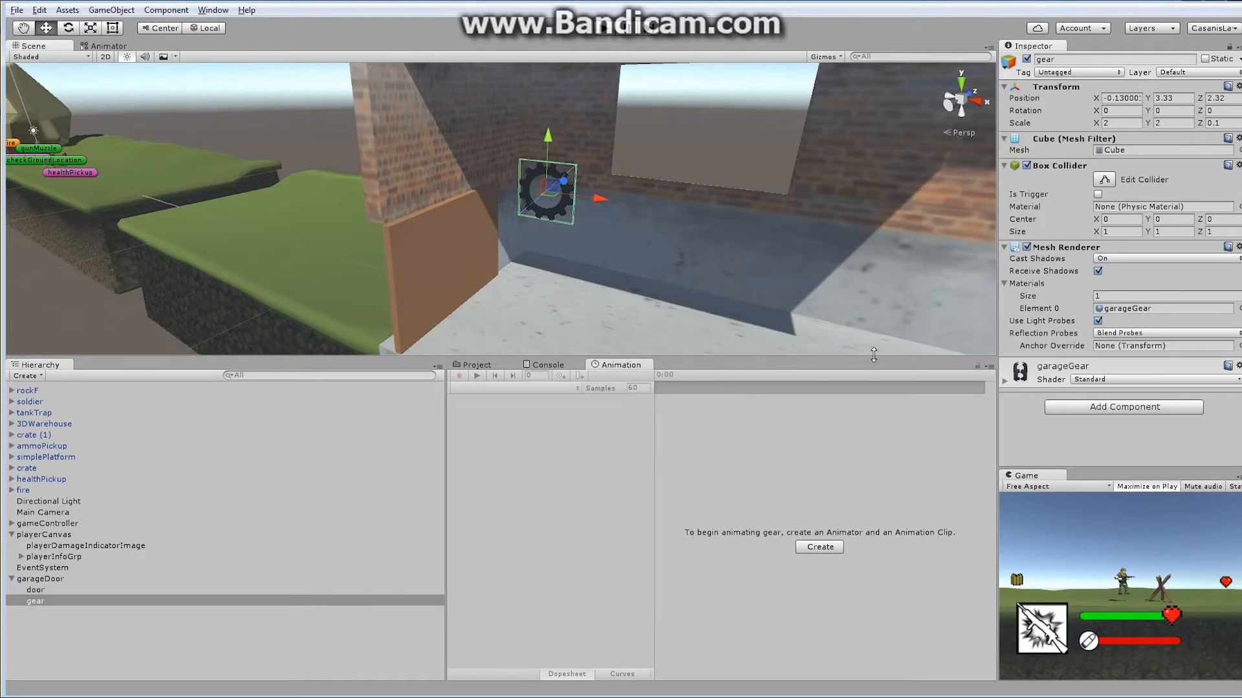
Step: Create an animation clip named gearIdle for the gear object
{"action": "left_click", "coordinate": [820, 547]}
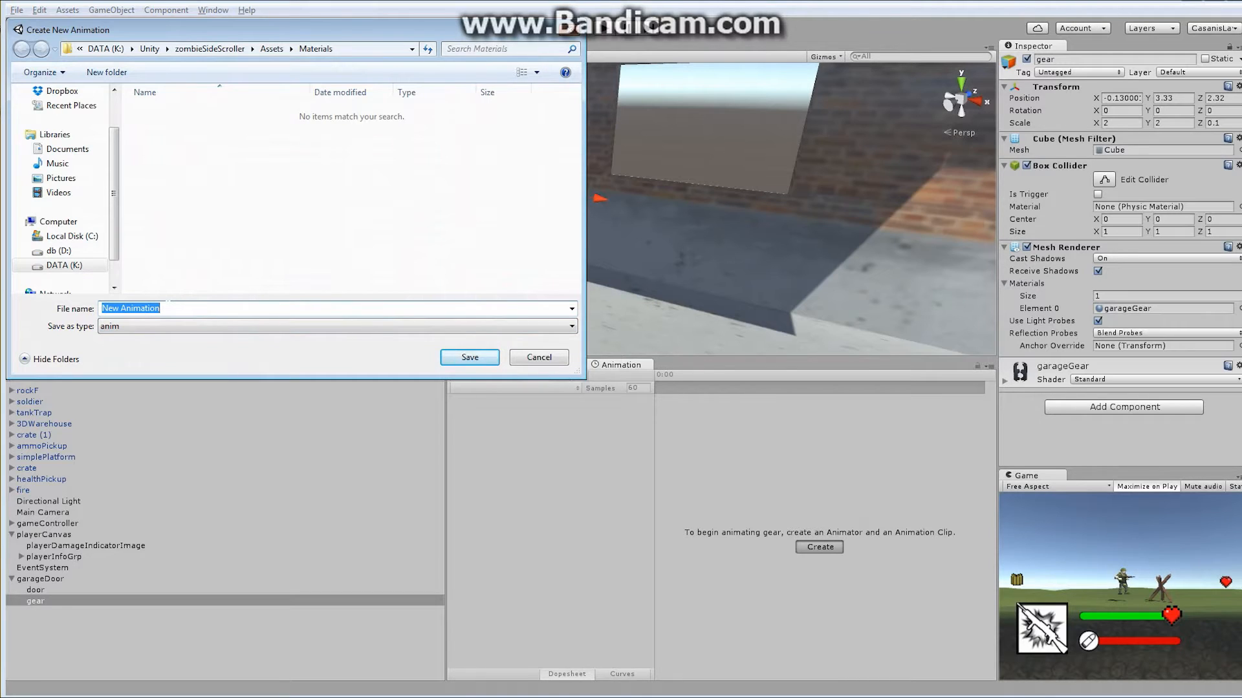
{"action": "type", "text": "gearIdle"}
{"action": "key", "text": "Return"}
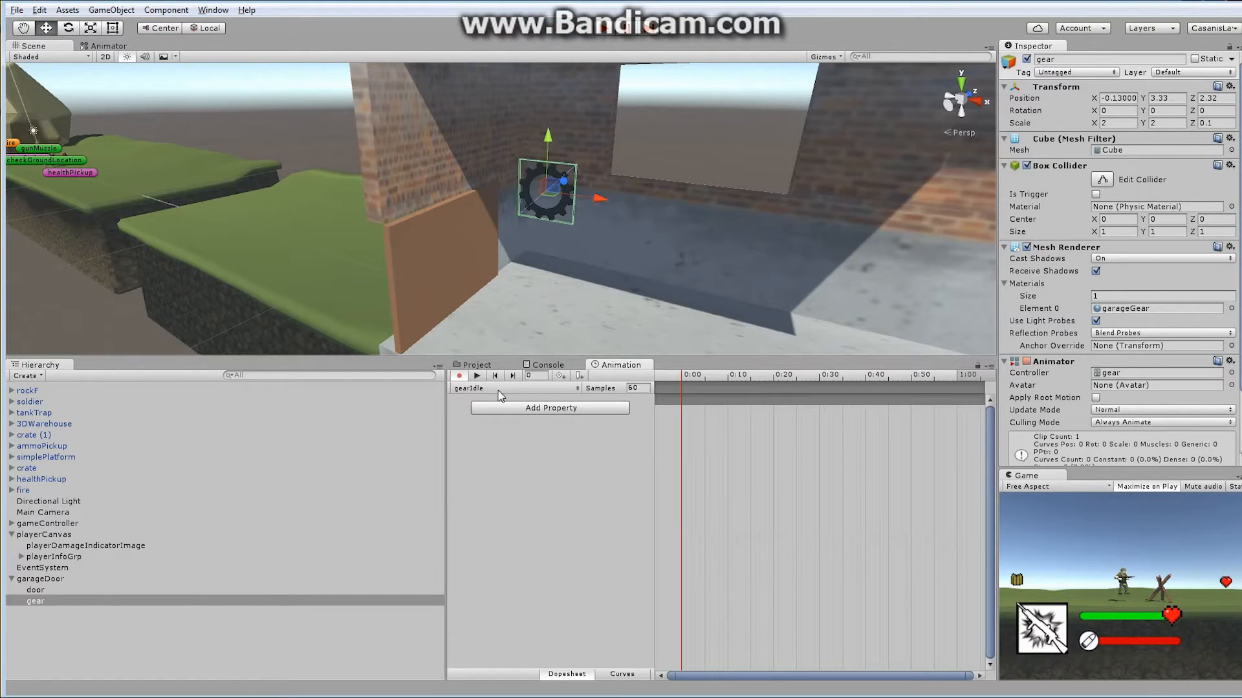
Step: Move the gear animator controller and the gearIdle clip from the Materials folder into the animation folder
{"action": "left_click", "coordinate": [480, 366]}
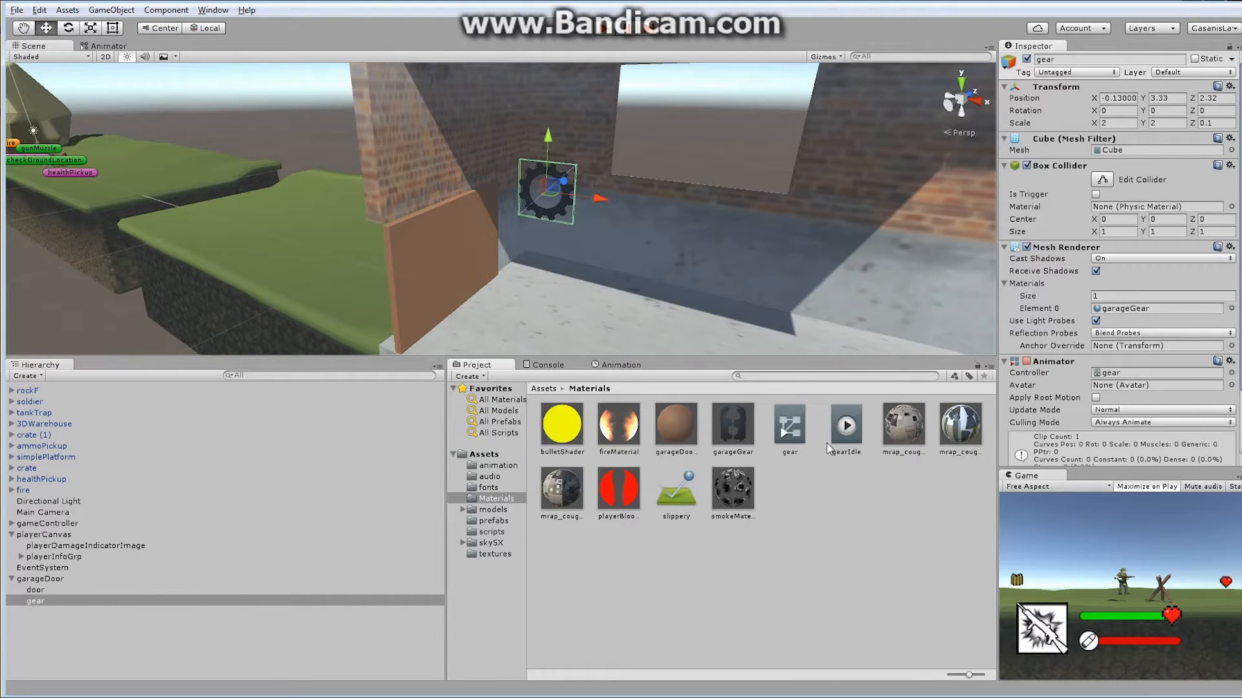
{"action": "left_click", "coordinate": [798, 472]}
{"action": "left_click", "coordinate": [794, 425]}
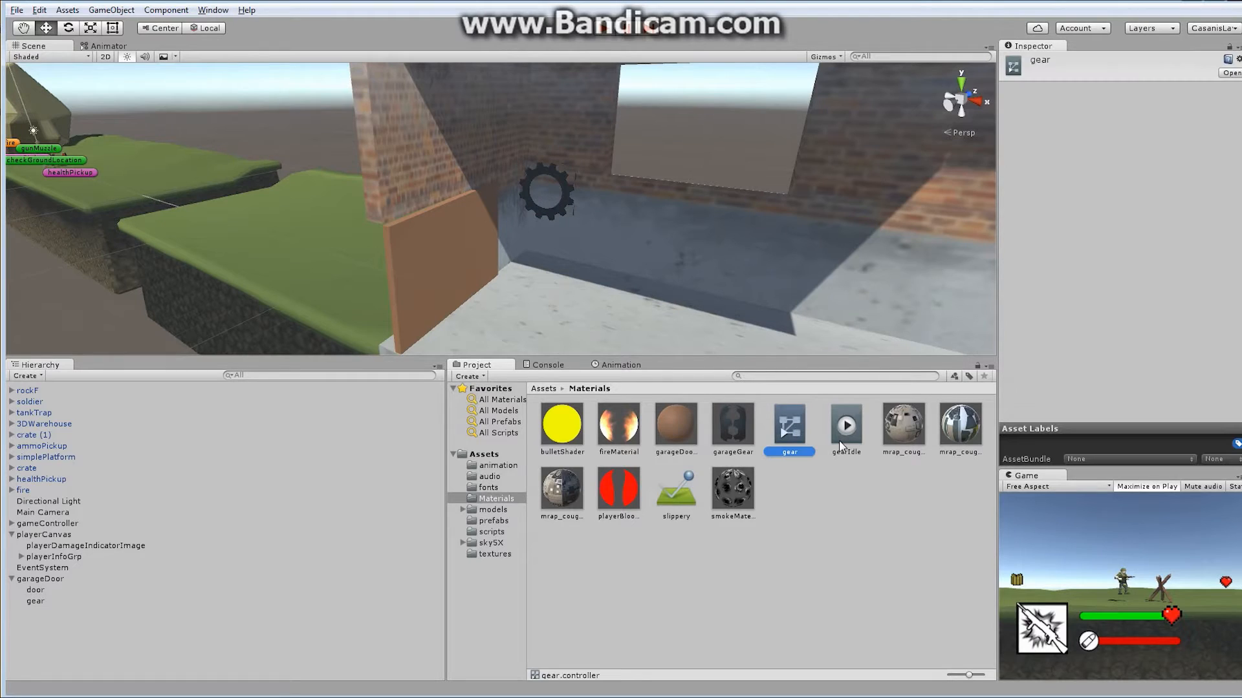
{"action": "left_click", "coordinate": [839, 440], "text": "ctrl"}
{"action": "left_click_drag", "start_coordinate": [840, 440], "coordinate": [511, 467]}
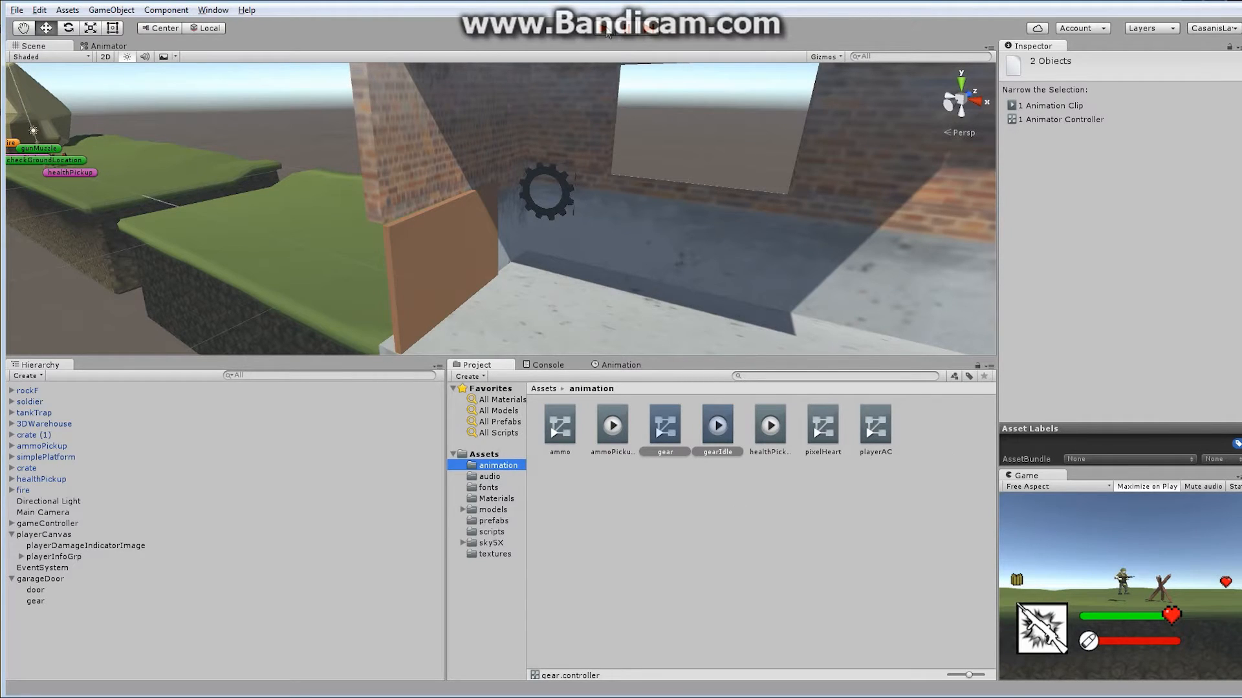
Step: Add the gear's Transform Rotation property to the gearIdle clip
{"action": "left_click", "coordinate": [628, 364]}
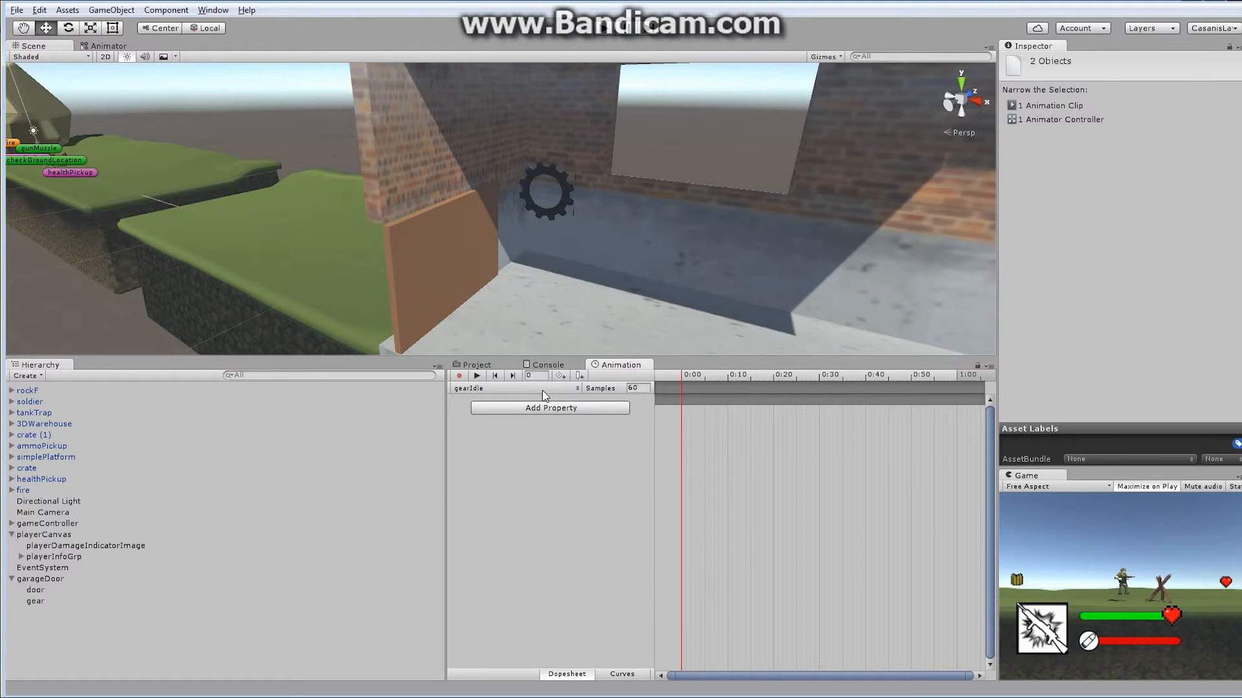
{"action": "left_click", "coordinate": [563, 411]}
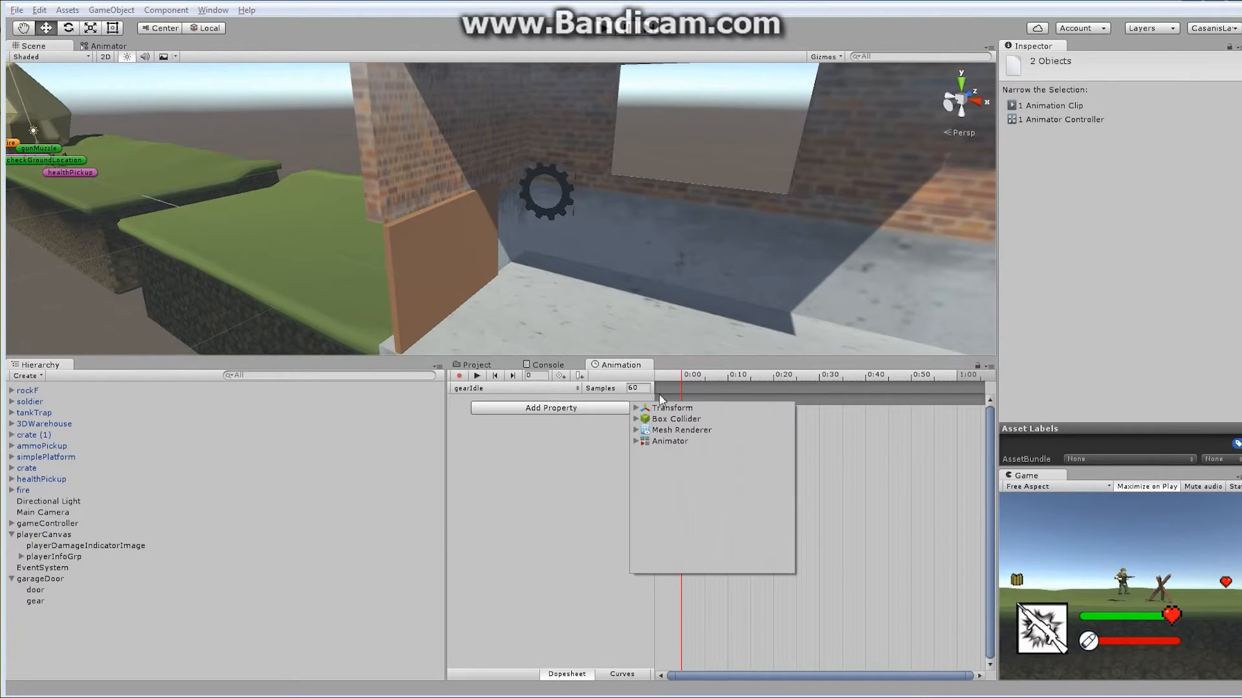
{"action": "left_click", "coordinate": [669, 408]}
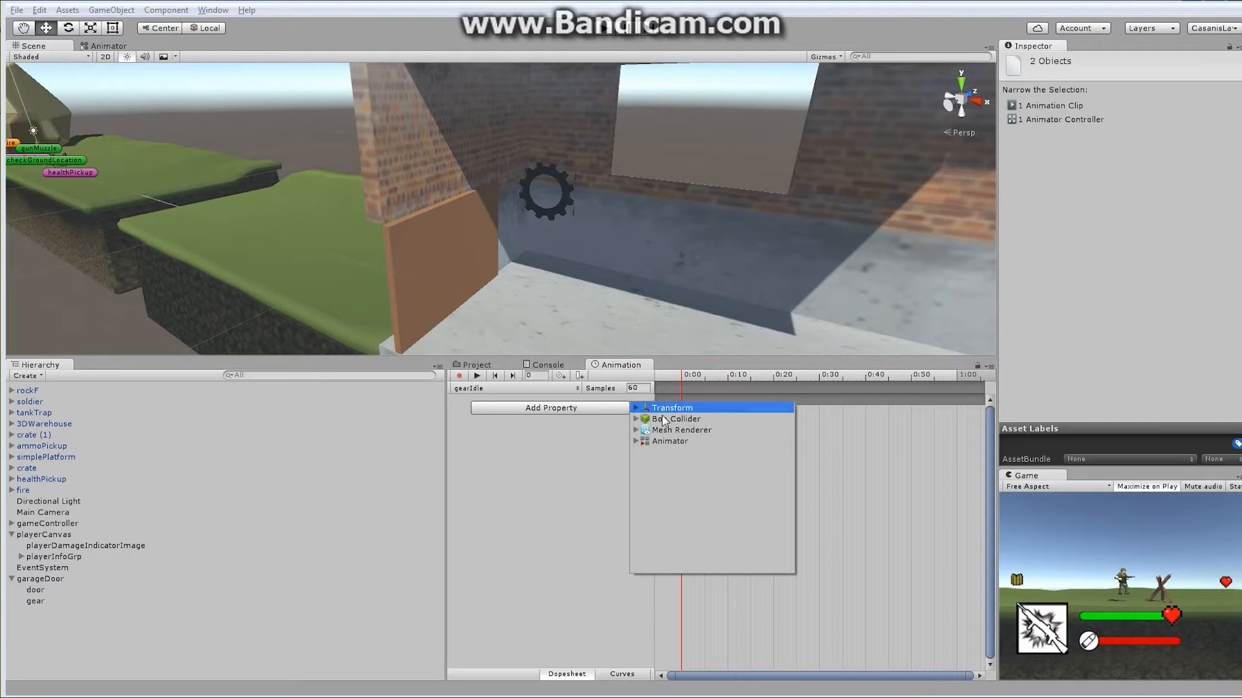
{"action": "left_click", "coordinate": [637, 409]}
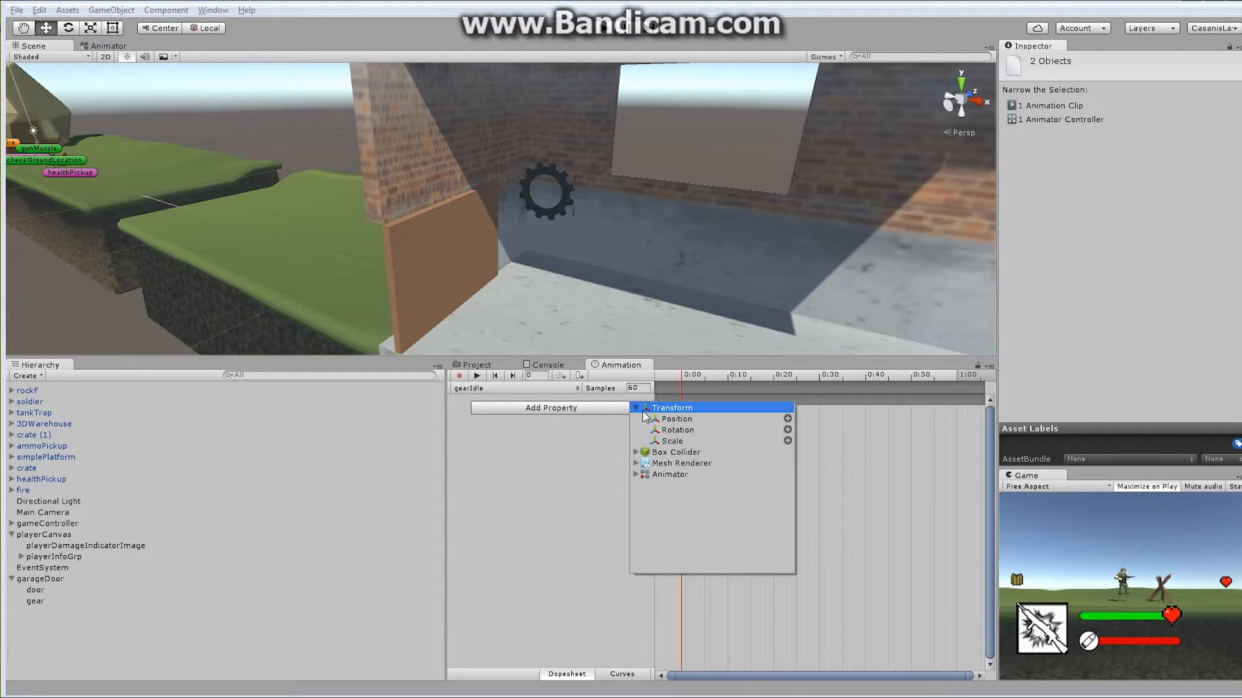
{"action": "left_click", "coordinate": [788, 430]}
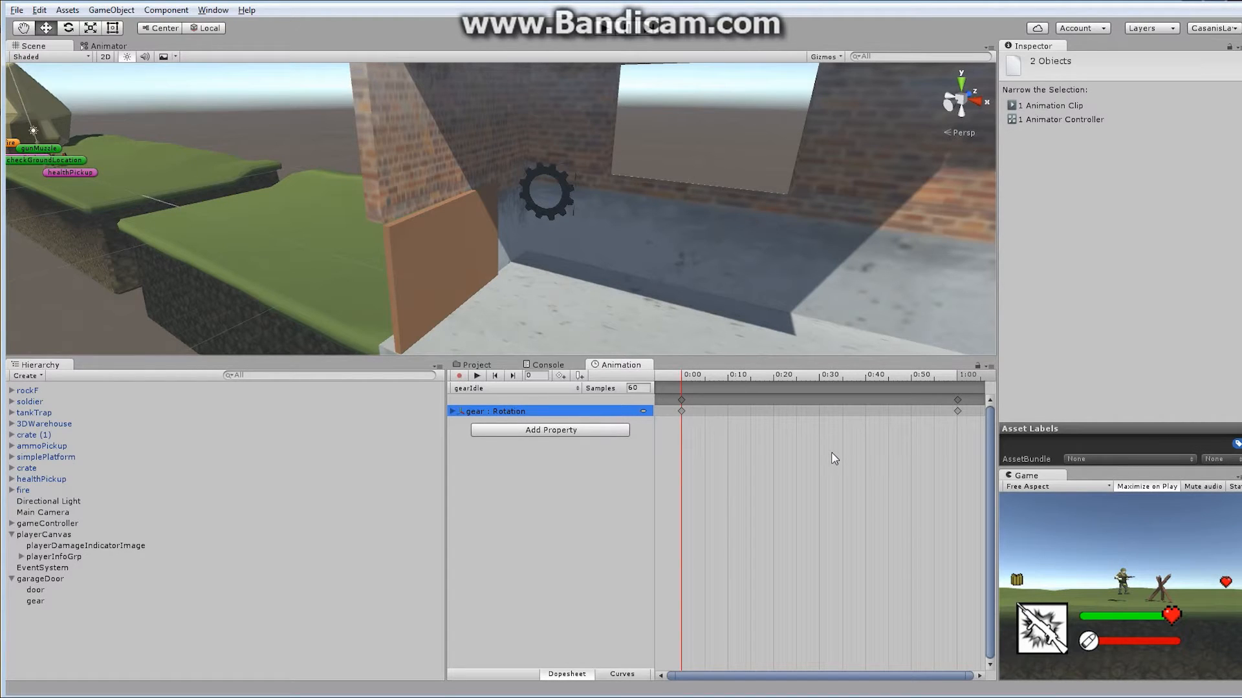
{"action": "left_click_drag", "start_coordinate": [686, 375], "coordinate": [676, 406]}
Step: Check the loop settings of the gearIdle clip in the animation folder
{"action": "left_click", "coordinate": [477, 366]}
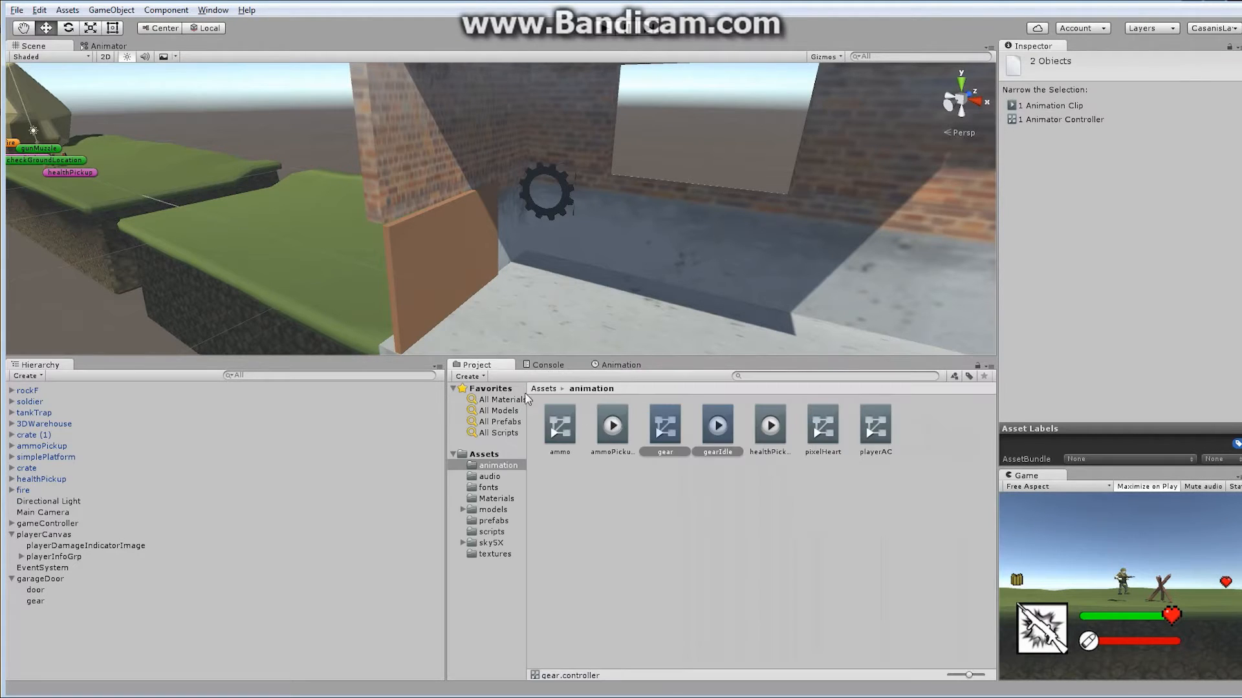
{"action": "left_click", "coordinate": [711, 428]}
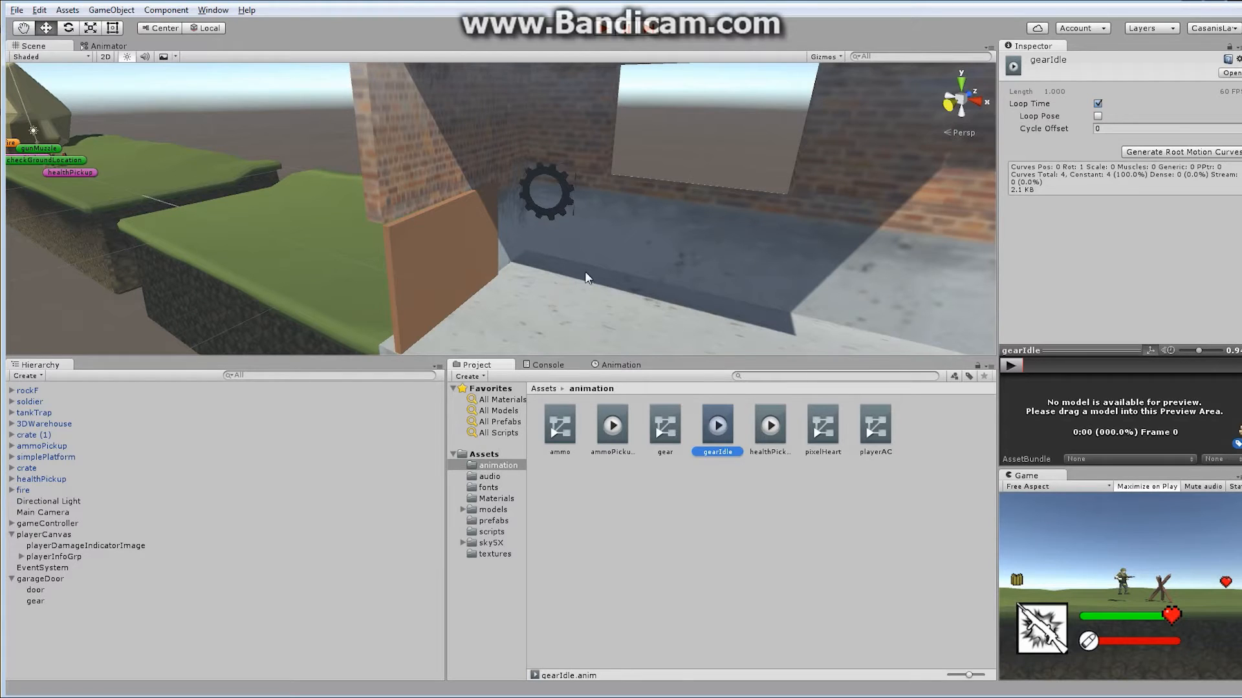
{"action": "left_click", "coordinate": [622, 366]}
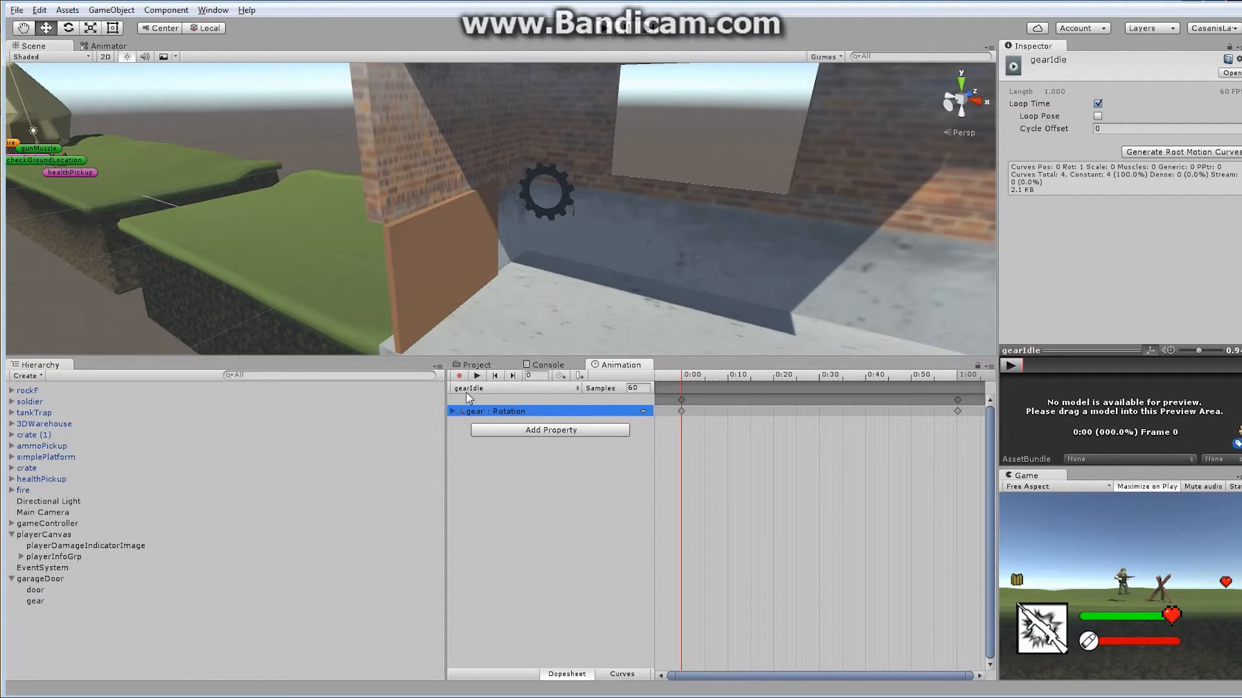
Step: Create a second animation clip for the gear, named gearRotating
{"action": "left_click", "coordinate": [578, 388]}
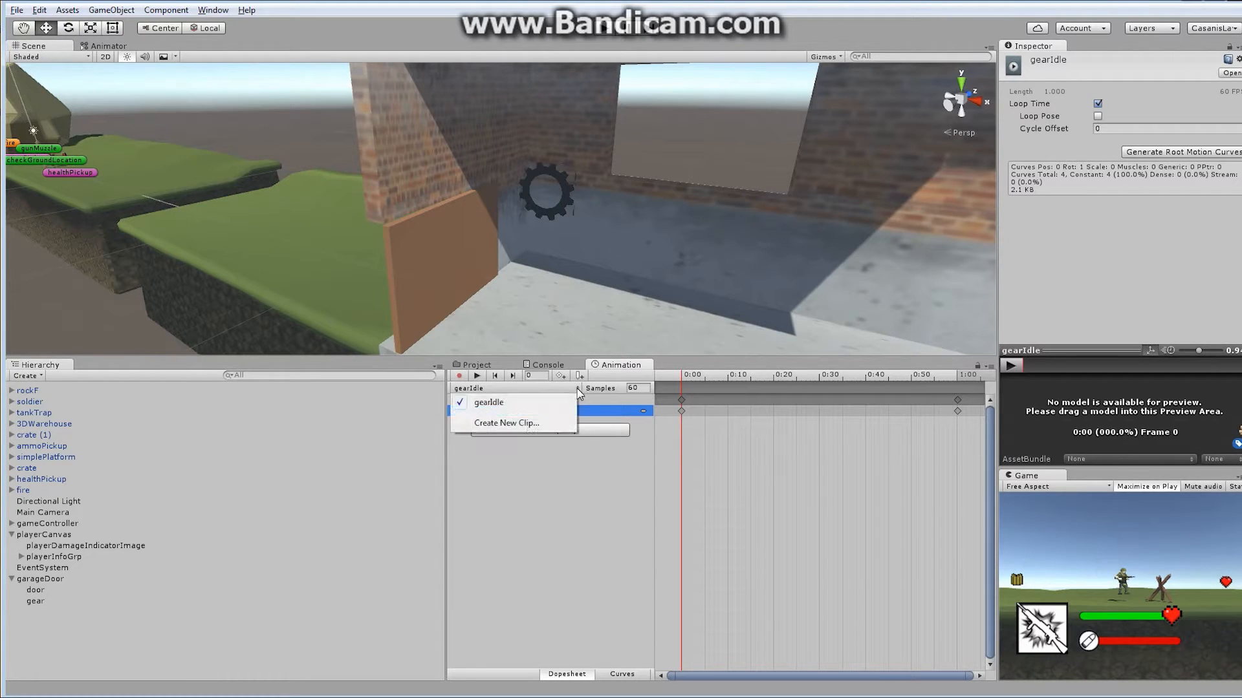
{"action": "left_click", "coordinate": [523, 424]}
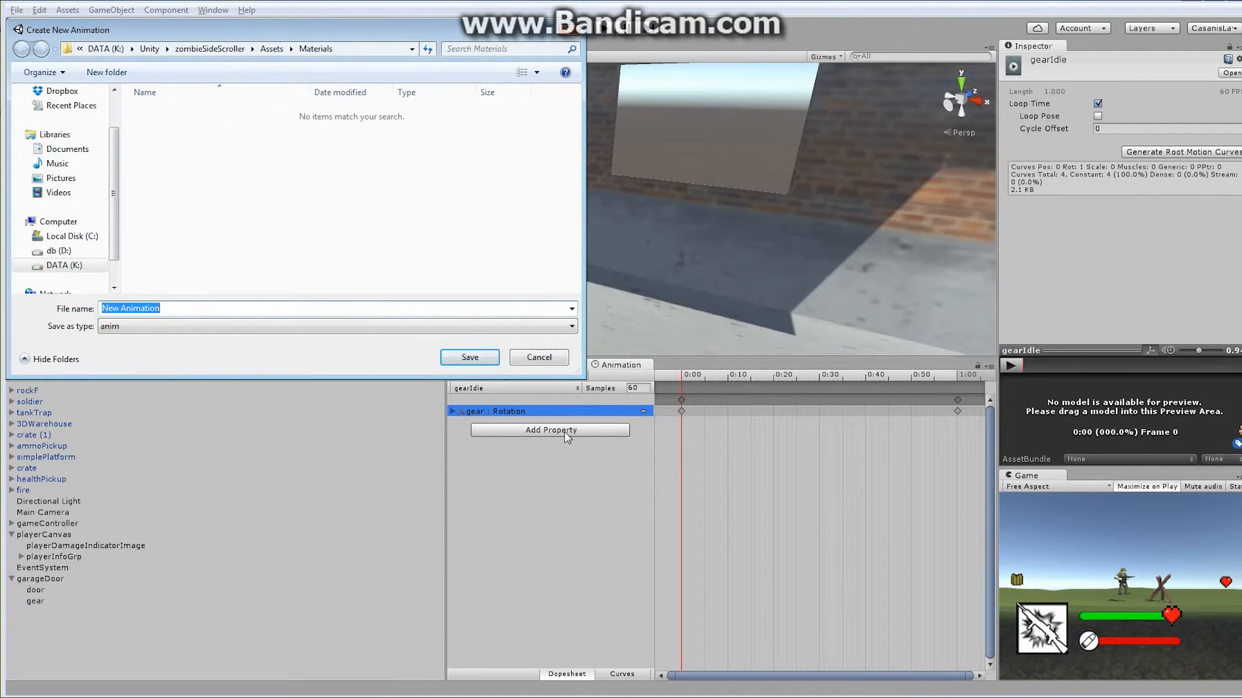
{"action": "type", "text": "gearRotatiing"}
{"action": "key", "text": "BackSpace"}
{"action": "key", "text": "BackSpace"}
{"action": "key", "text": "BackSpace"}
{"action": "key", "text": "BackSpace"}
{"action": "type", "text": "ing"}
{"action": "key", "text": "Return"}
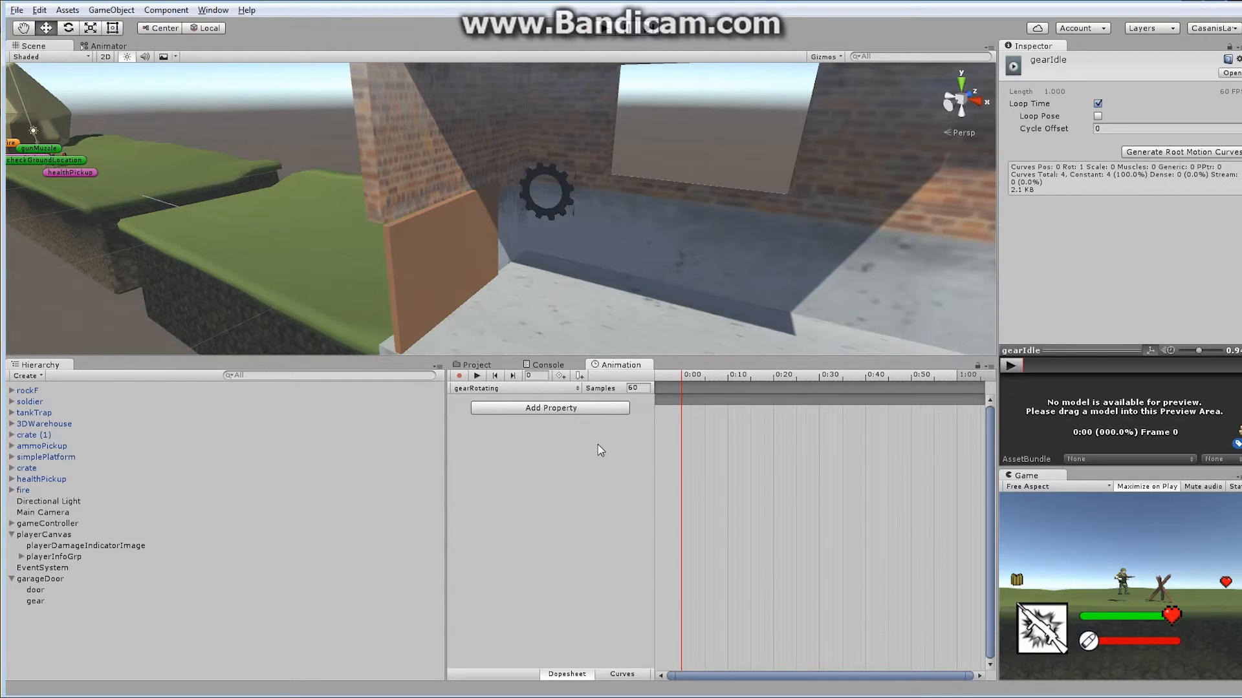
Step: Add the gear's Transform Rotation property to the gearRotating clip
{"action": "left_click", "coordinate": [567, 412]}
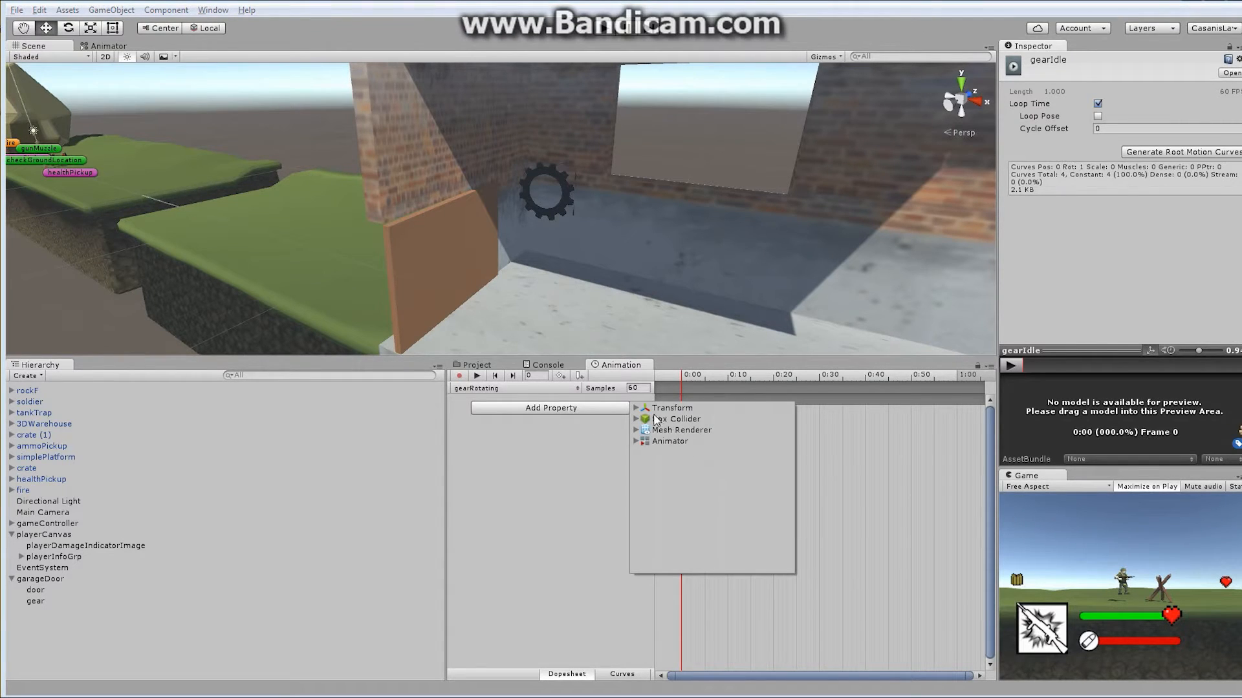
{"action": "left_click", "coordinate": [637, 408]}
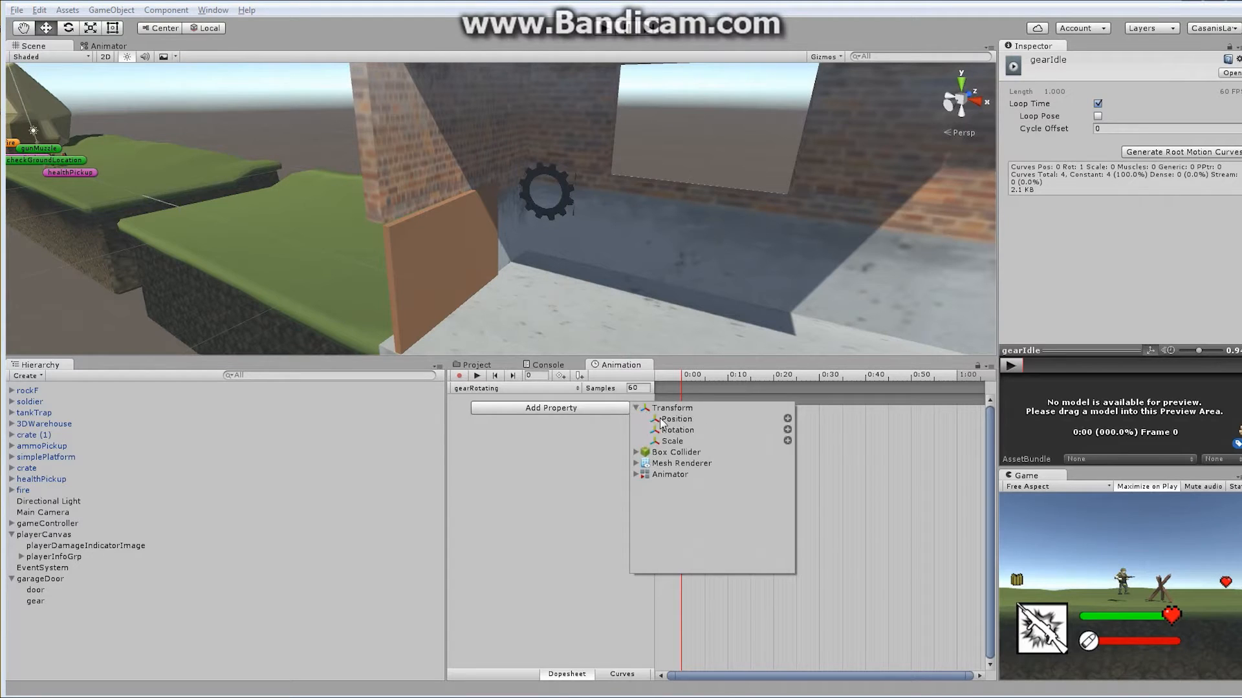
{"action": "left_click", "coordinate": [787, 430]}
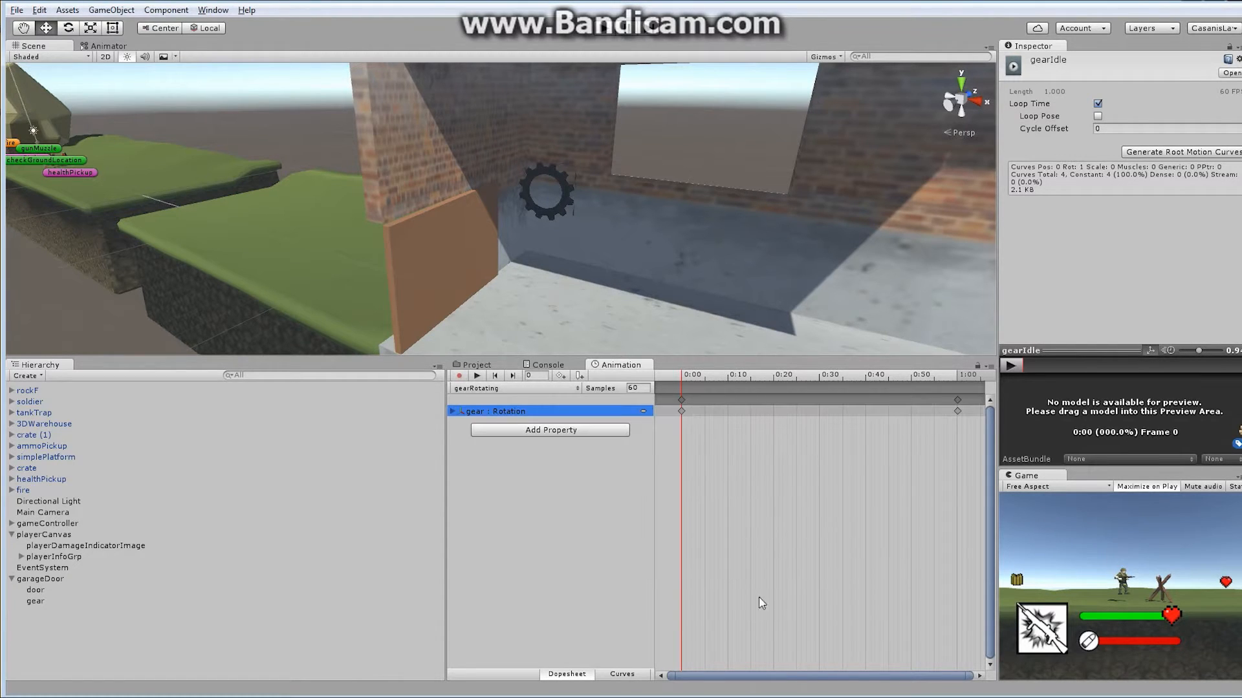
Step: Move the end keyframe of the gear's Rotation in the gearRotating clip to 4:00 on the timeline
{"action": "left_click", "coordinate": [957, 400]}
{"action": "left_click_drag", "start_coordinate": [977, 676], "coordinate": [978, 675]}
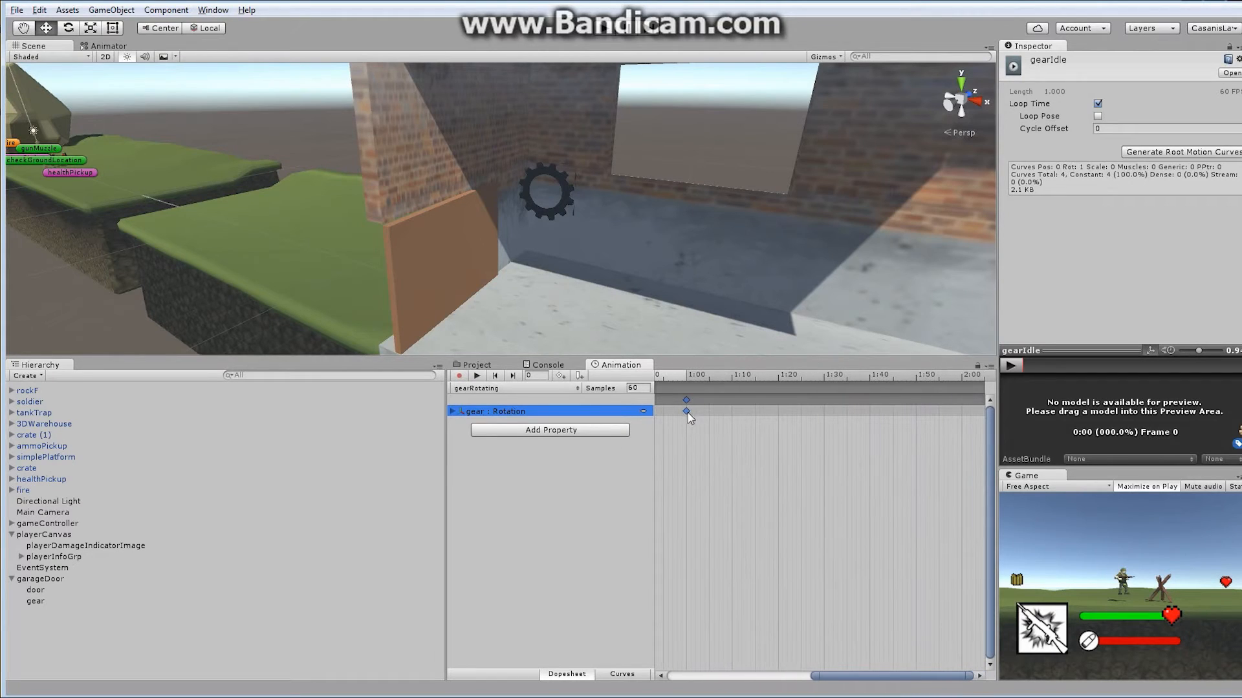
{"action": "left_click_drag", "start_coordinate": [687, 411], "coordinate": [944, 432]}
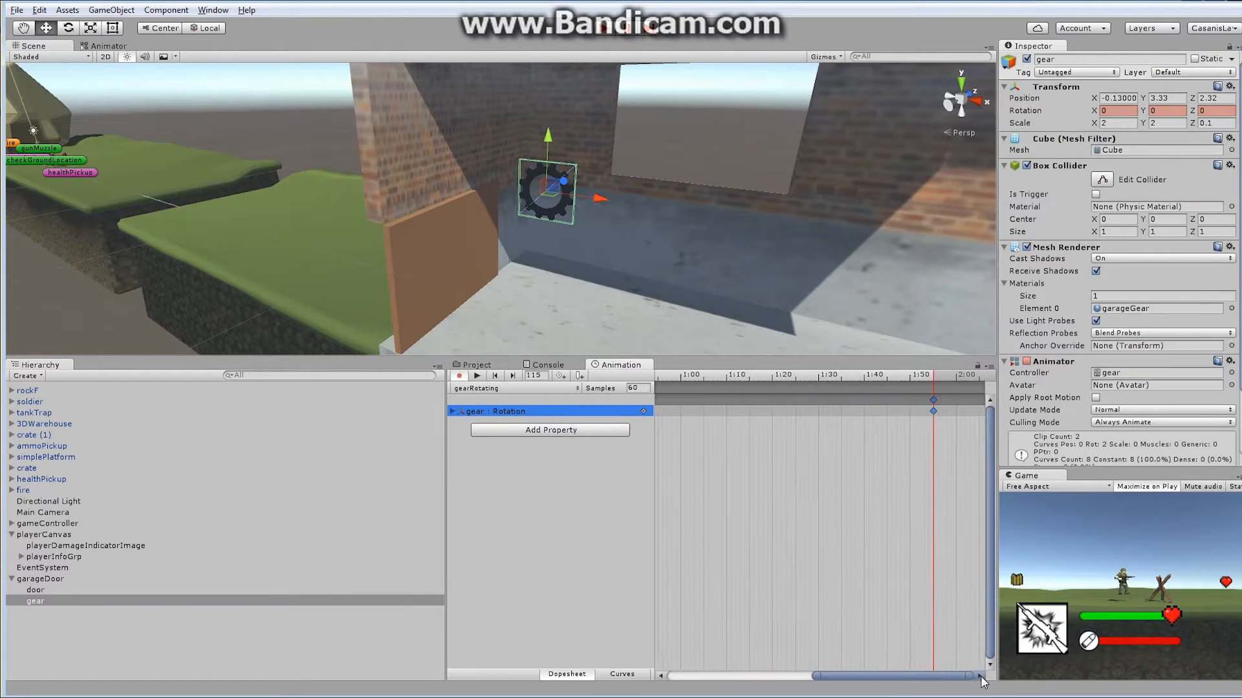
{"action": "left_click_drag", "start_coordinate": [980, 676], "coordinate": [979, 676]}
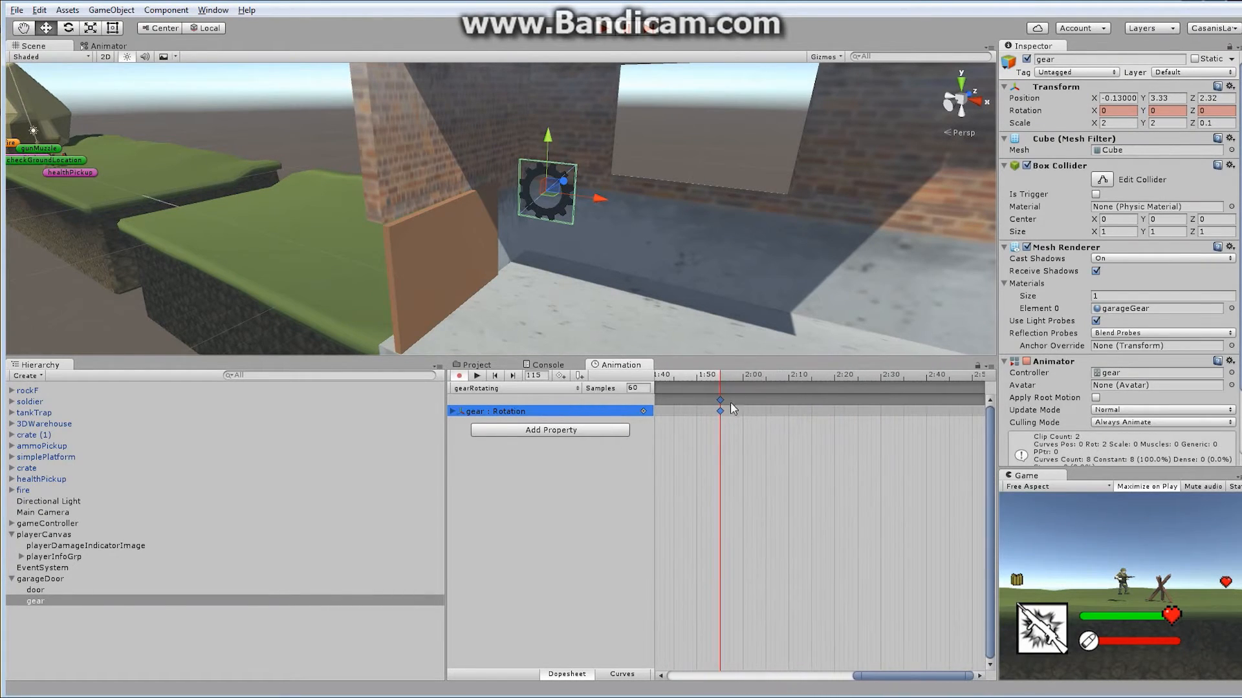
{"action": "left_click_drag", "start_coordinate": [730, 404], "coordinate": [974, 445]}
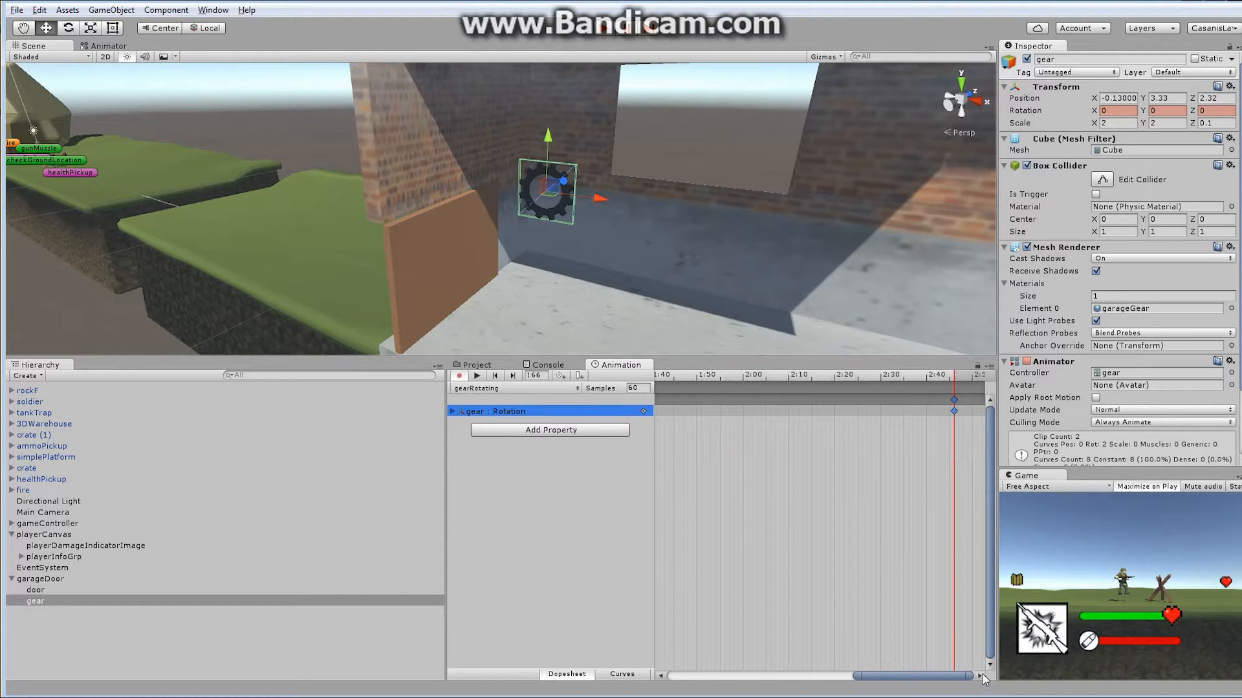
{"action": "left_click_drag", "start_coordinate": [981, 677], "coordinate": [981, 677]}
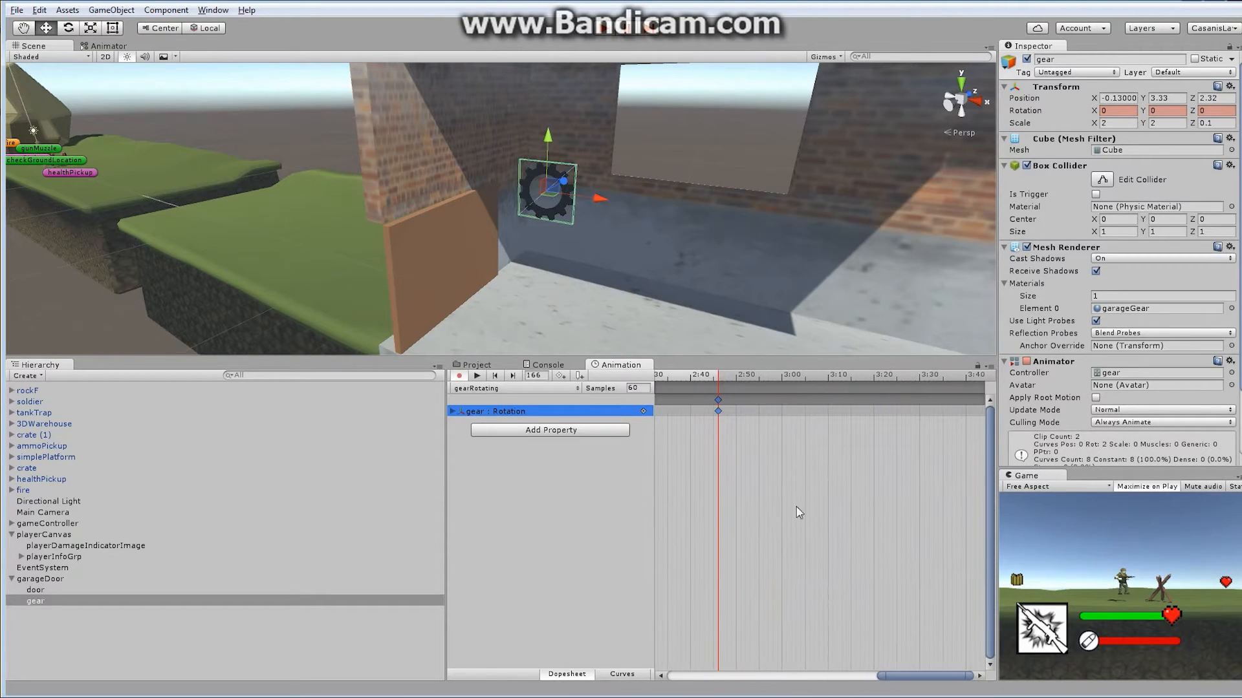
{"action": "left_click_drag", "start_coordinate": [718, 406], "coordinate": [962, 479]}
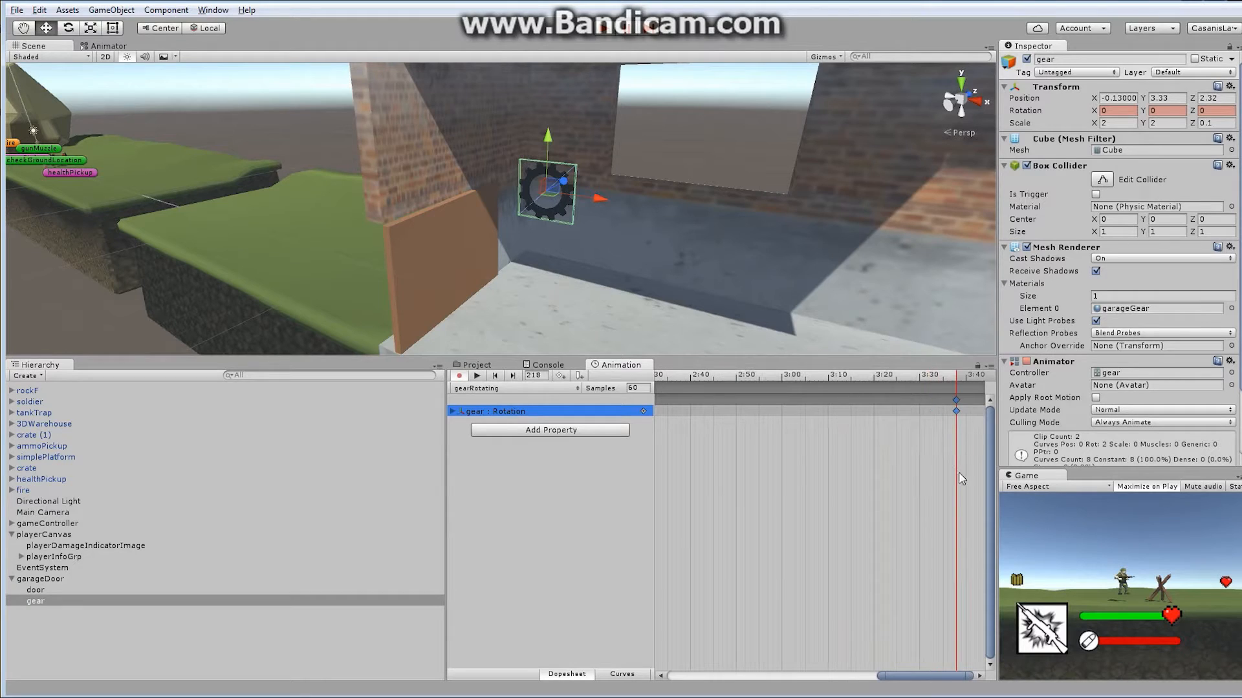
{"action": "left_click_drag", "start_coordinate": [981, 677], "coordinate": [981, 677]}
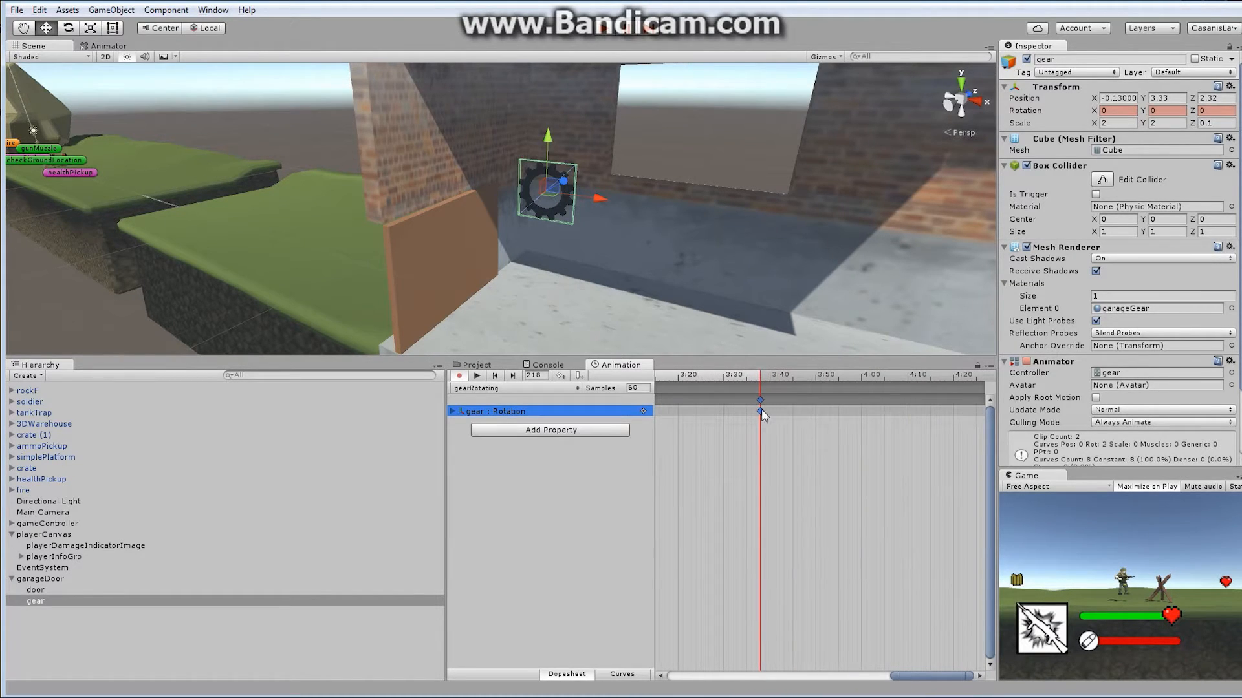
{"action": "left_click_drag", "start_coordinate": [760, 411], "coordinate": [863, 430]}
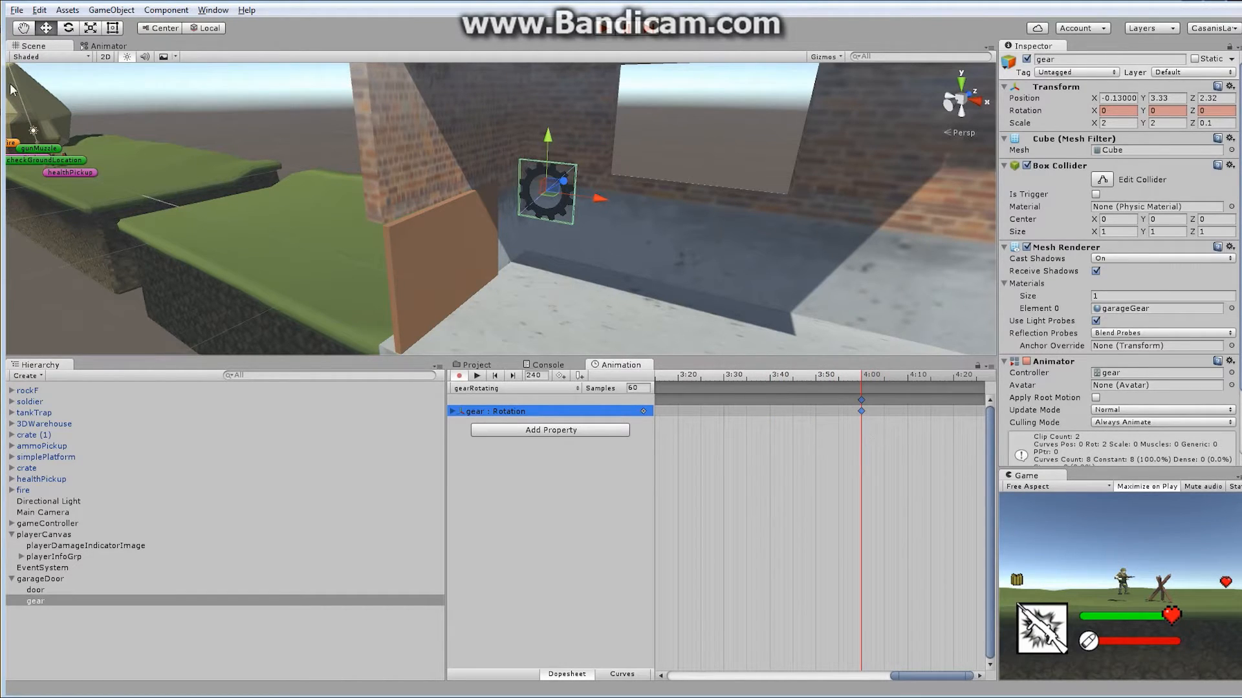
Step: Set the gear's Z rotation to -720 at the 4:00 keyframe of the gearRotating clip
{"action": "left_click", "coordinate": [69, 30]}
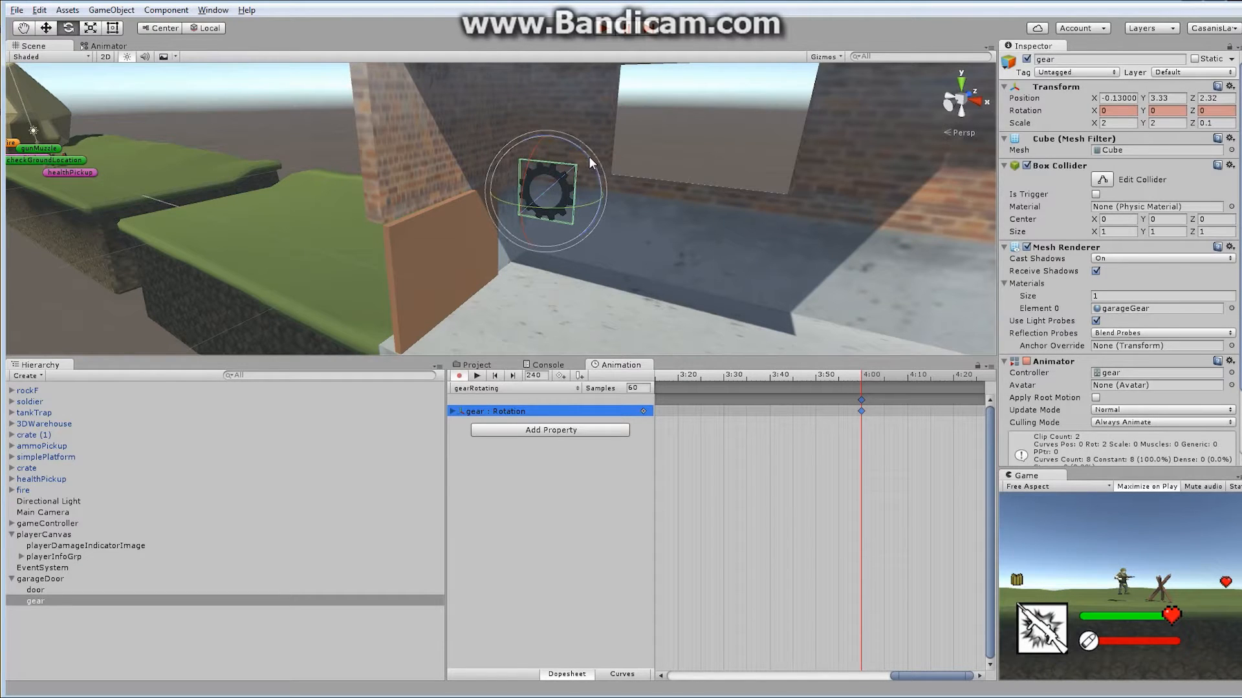
{"action": "left_click_drag", "start_coordinate": [589, 157], "coordinate": [596, 192]}
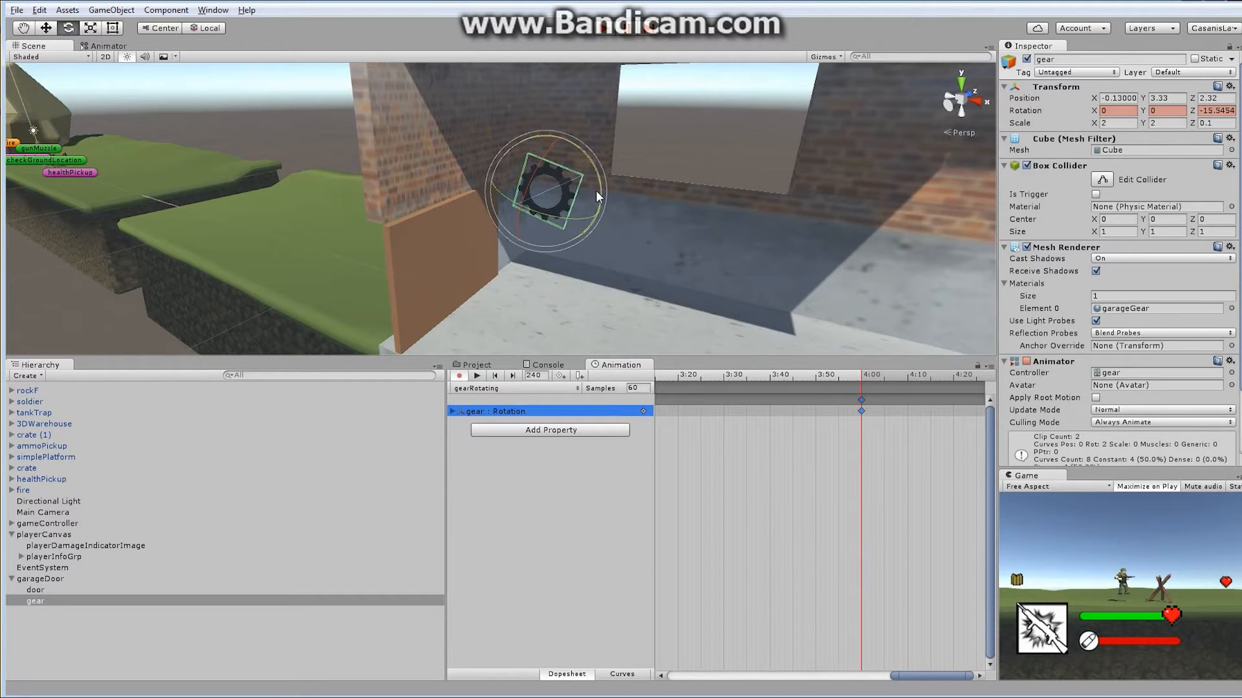
{"action": "left_click", "coordinate": [1207, 111]}
{"action": "left_click_drag", "start_coordinate": [1203, 111], "coordinate": [1238, 119]}
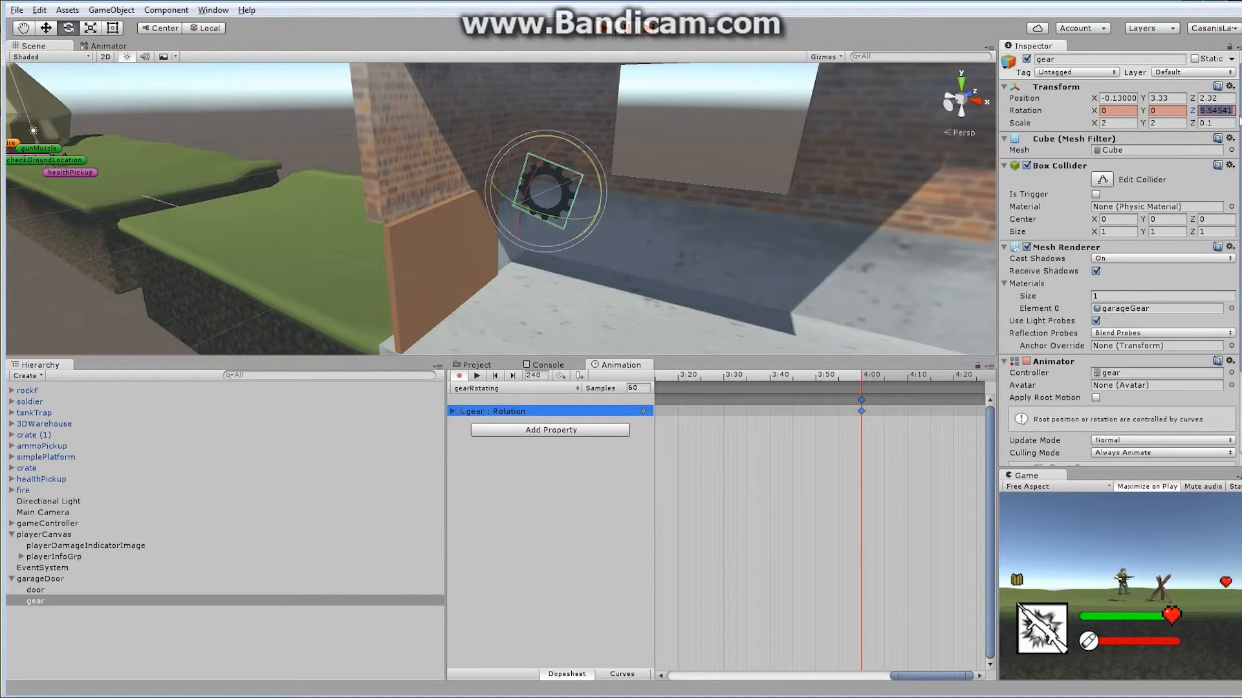
{"action": "type", "text": "720"}
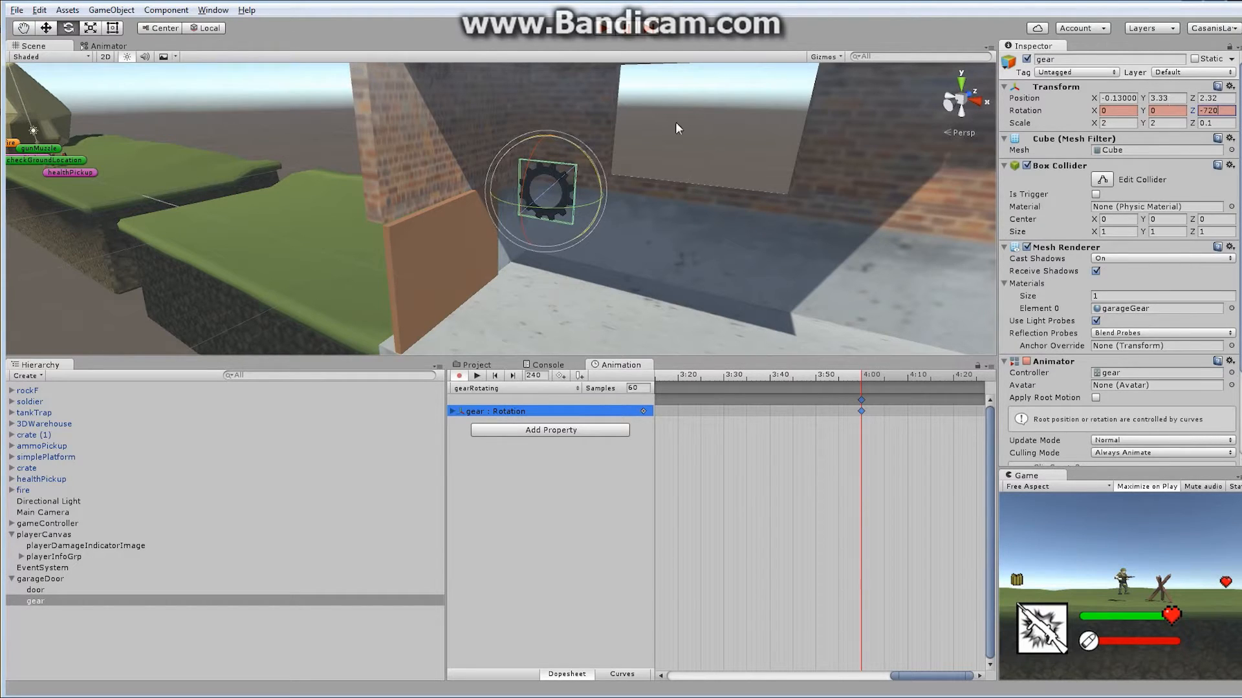
Step: Preview the full gearRotating animation from the start of the timeline
{"action": "left_click", "coordinate": [459, 376]}
{"action": "left_click_drag", "start_coordinate": [896, 675], "coordinate": [667, 638]}
{"action": "left_click_drag", "start_coordinate": [936, 379], "coordinate": [680, 378]}
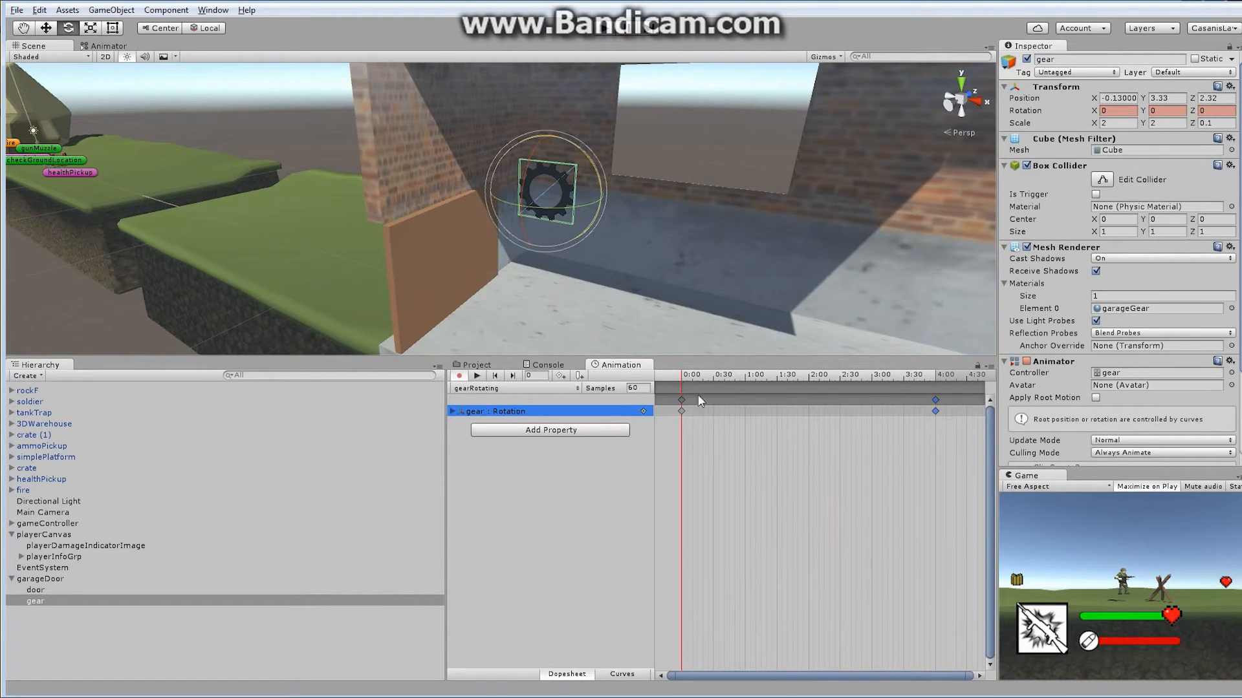
{"action": "left_click", "coordinate": [478, 376]}
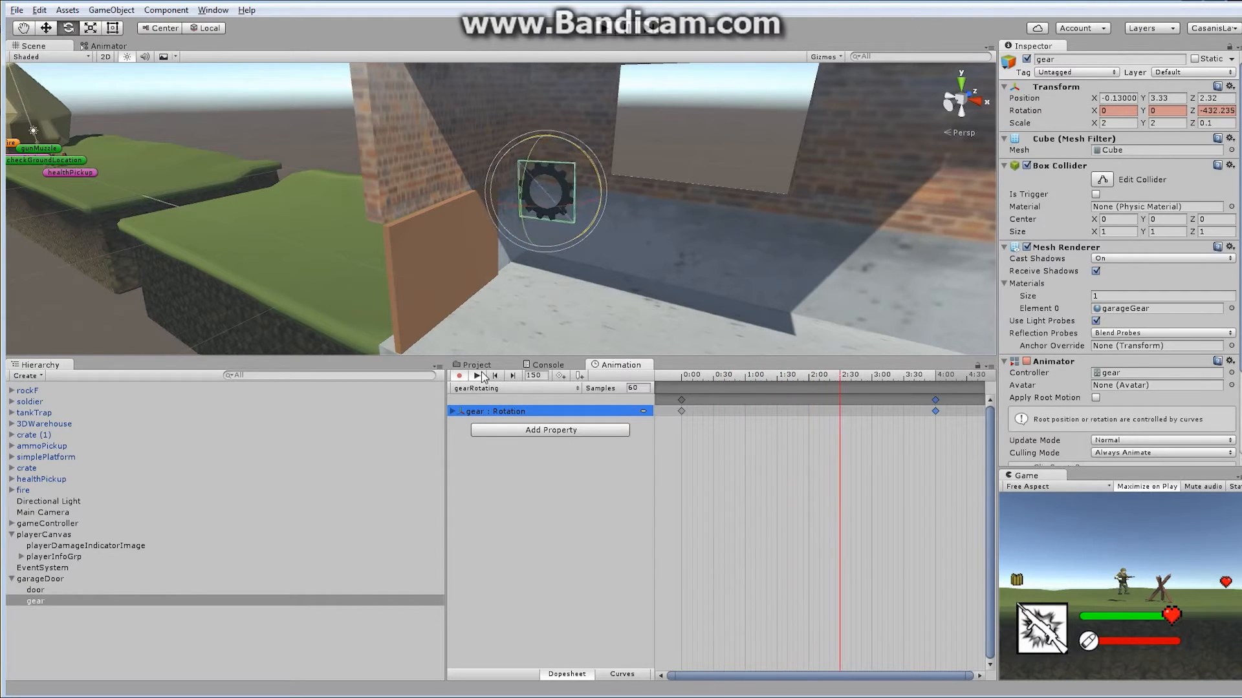
{"action": "left_click", "coordinate": [477, 376]}
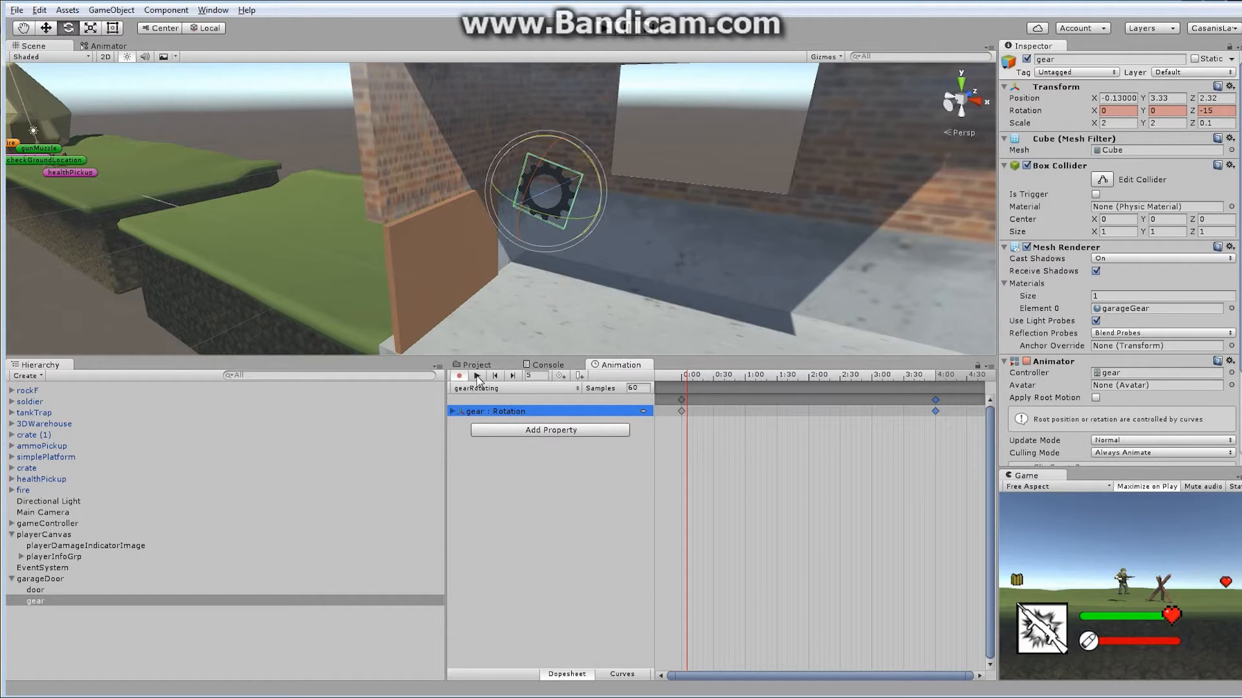
Step: Examine the gear's Animator component and check which gear assets are stored in the animation folder
{"action": "left_click", "coordinate": [36, 590]}
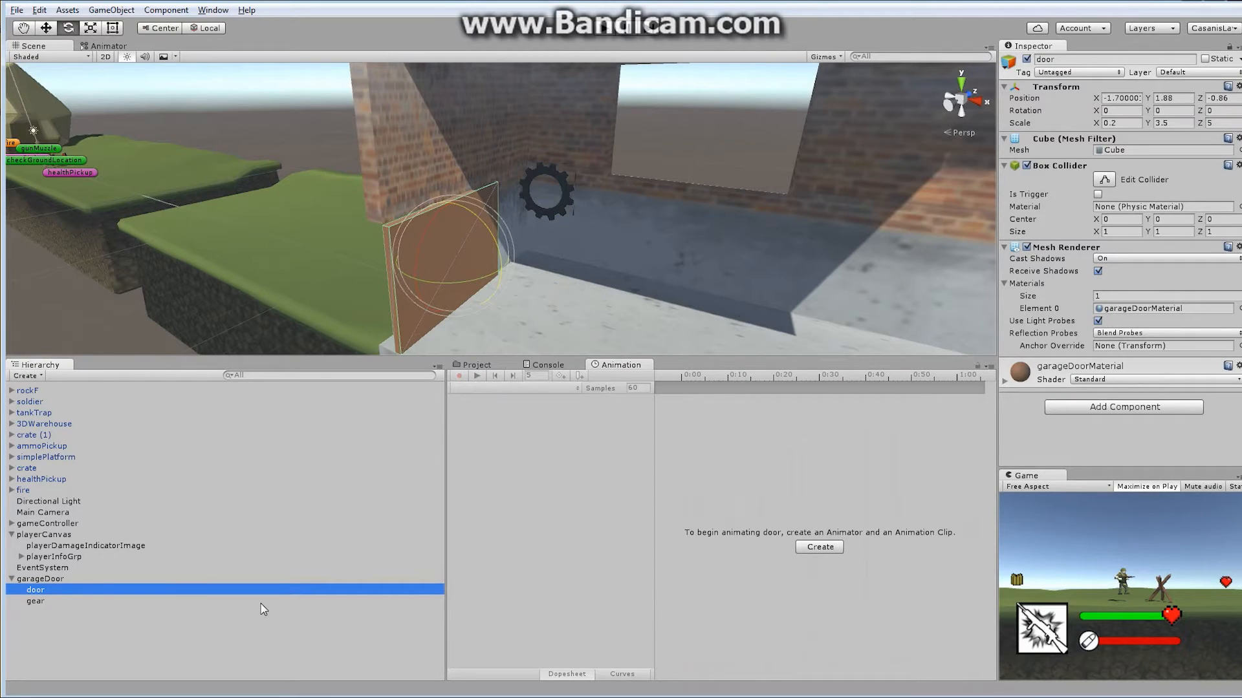
{"action": "left_click", "coordinate": [37, 601]}
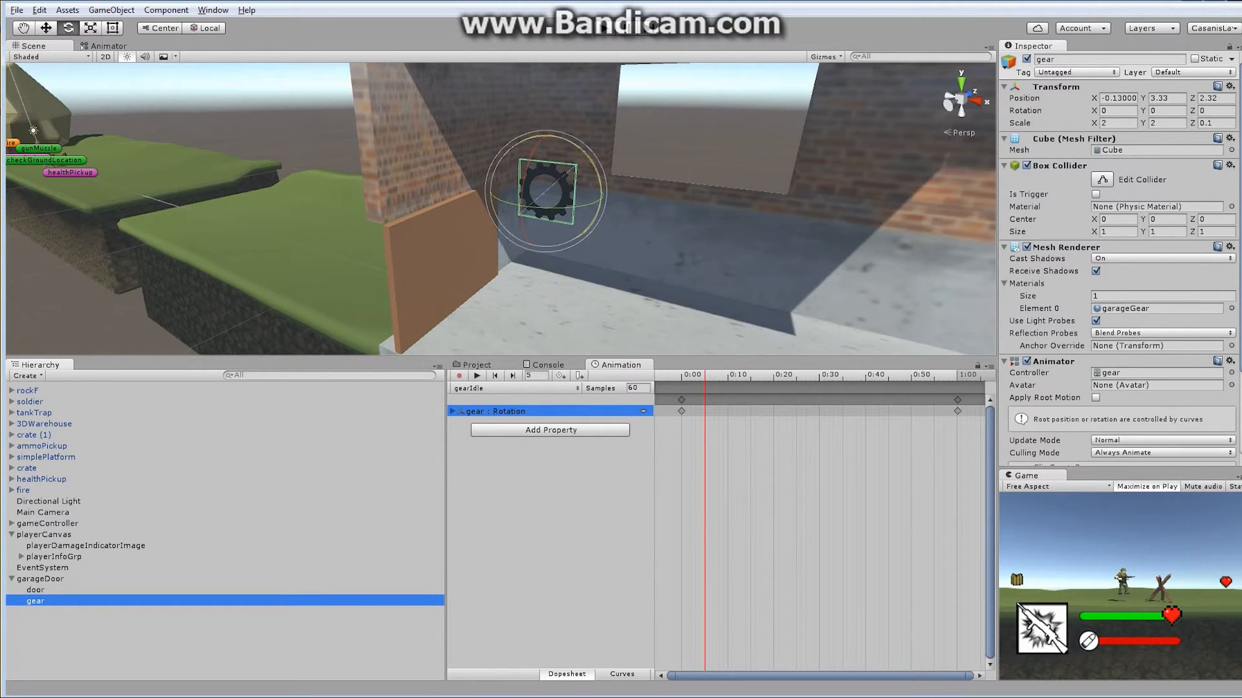
{"action": "scroll", "coordinate": [1234, 159], "scroll_direction": "down", "scroll_amount": 5}
{"action": "left_click_drag", "start_coordinate": [1240, 239], "coordinate": [1240, 245]}
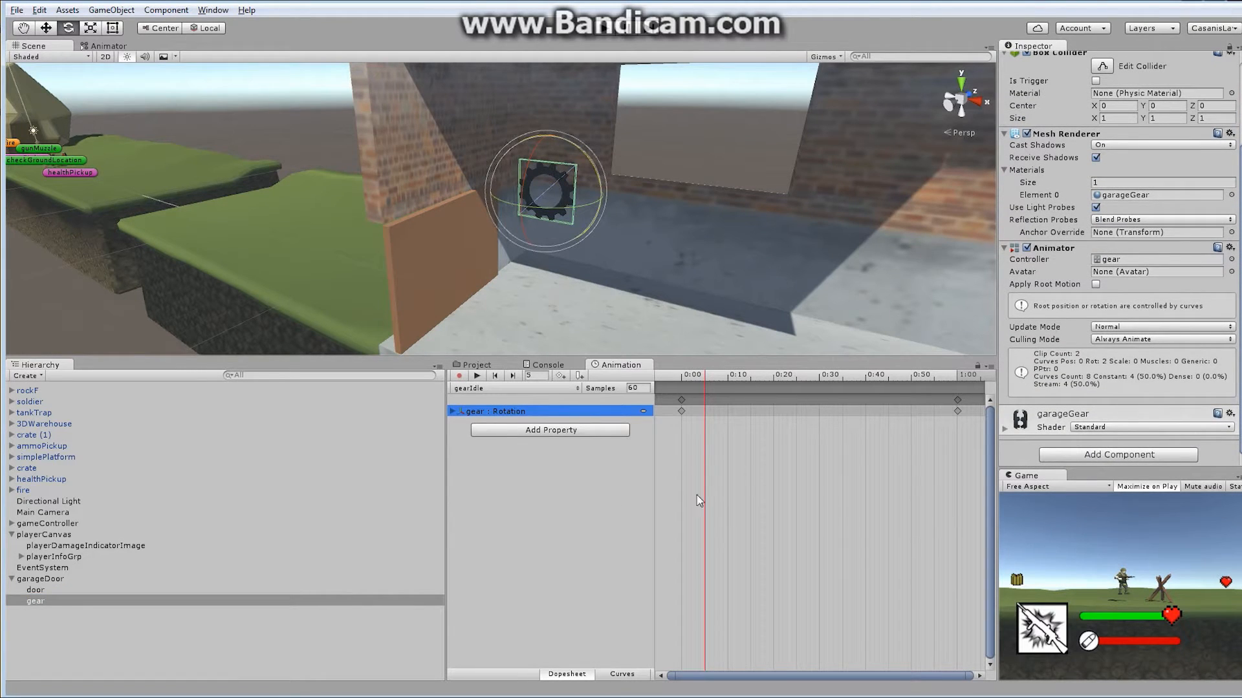
{"action": "left_click", "coordinate": [476, 365]}
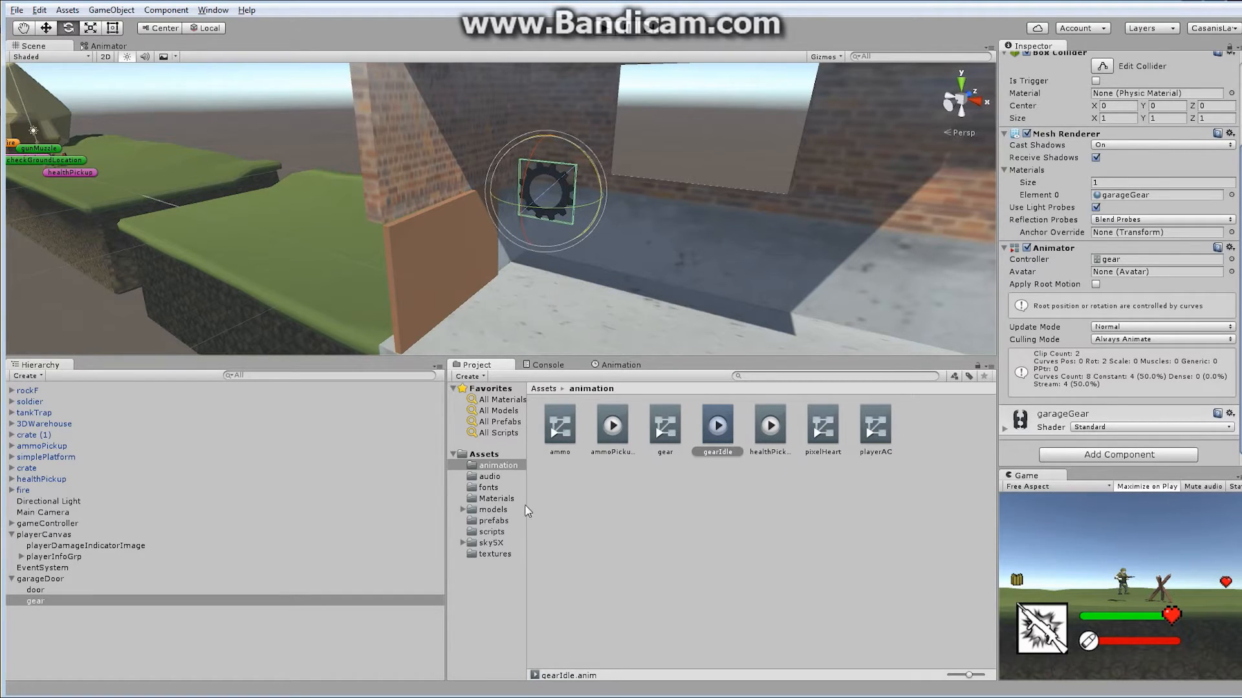
{"action": "left_click", "coordinate": [484, 454]}
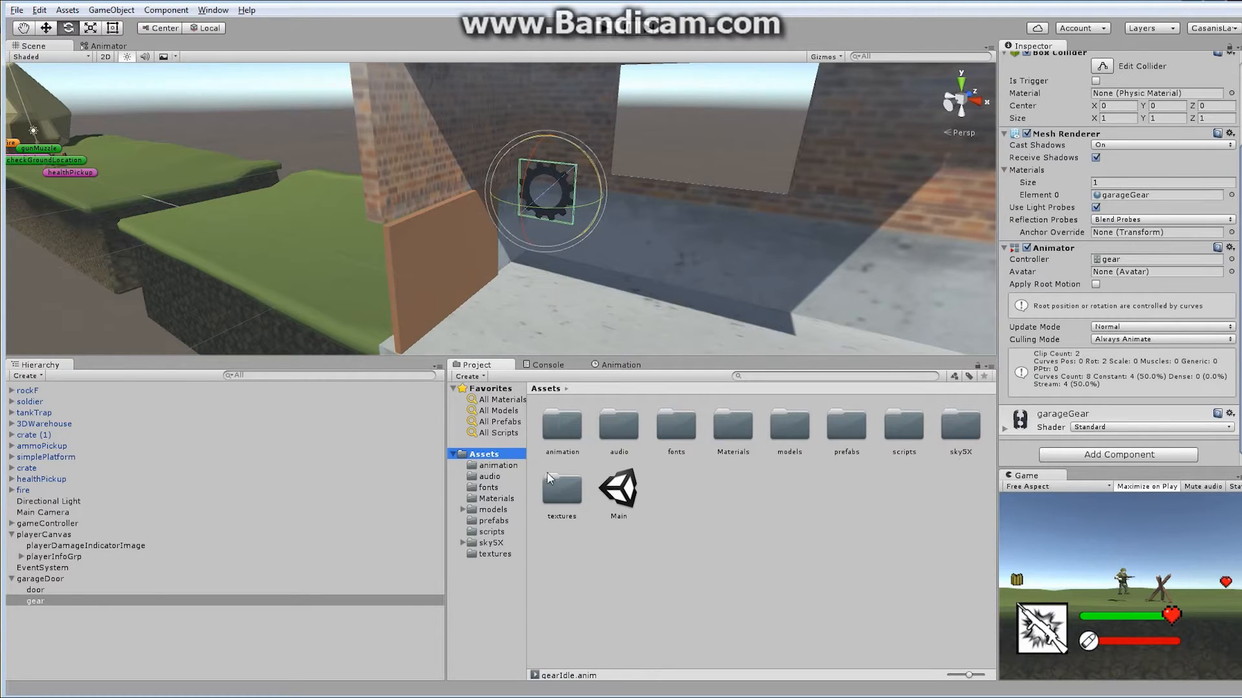
{"action": "double_click", "coordinate": [562, 427]}
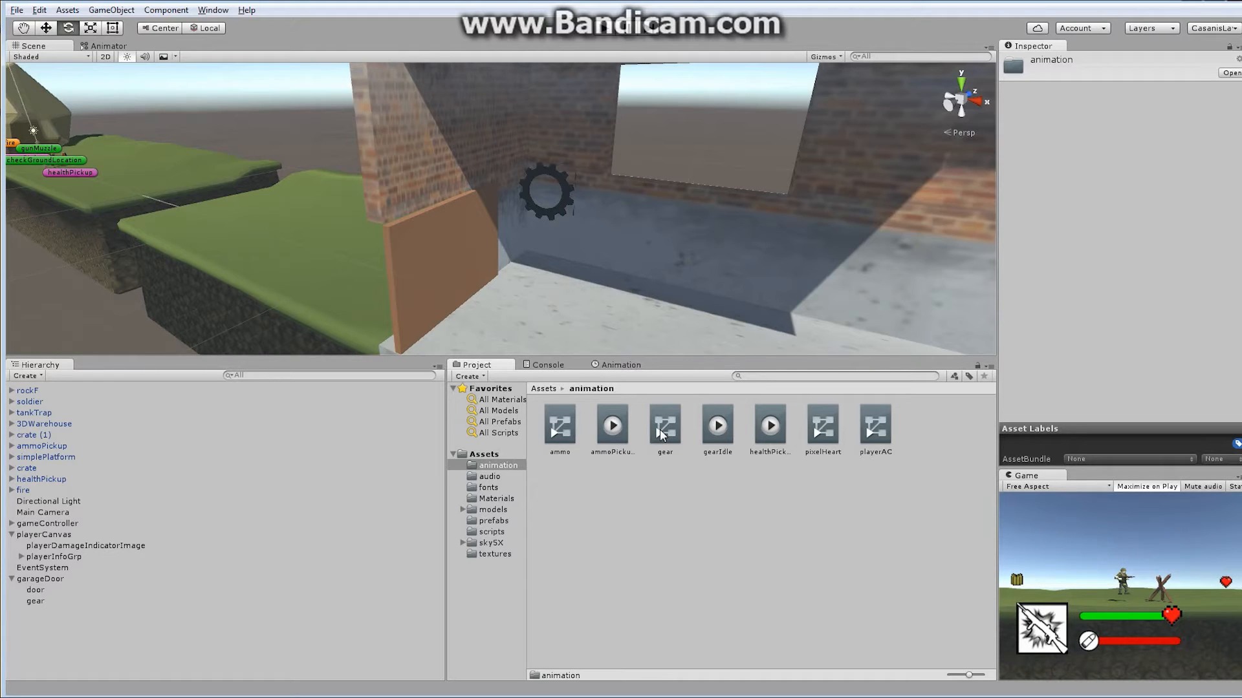
Step: Create an animation clip for the door, named doorOpen, in the project's Assets/animation folder
{"action": "left_click", "coordinate": [36, 591]}
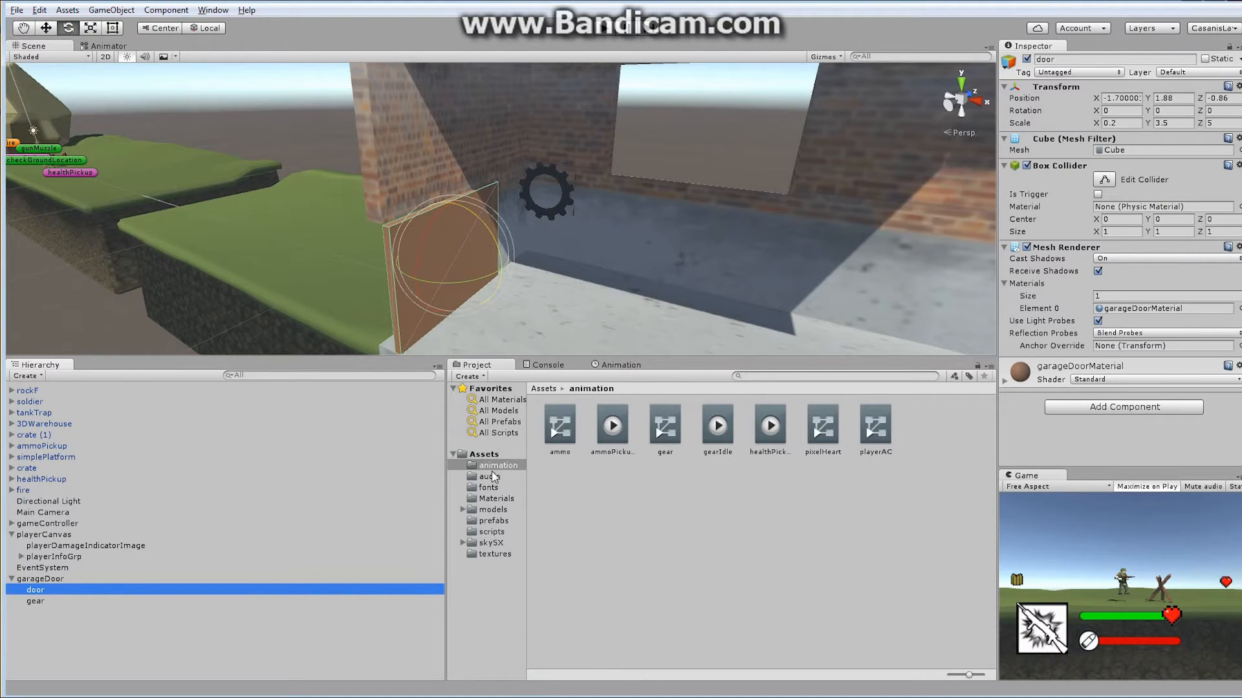
{"action": "left_click", "coordinate": [621, 365]}
{"action": "left_click", "coordinate": [820, 547]}
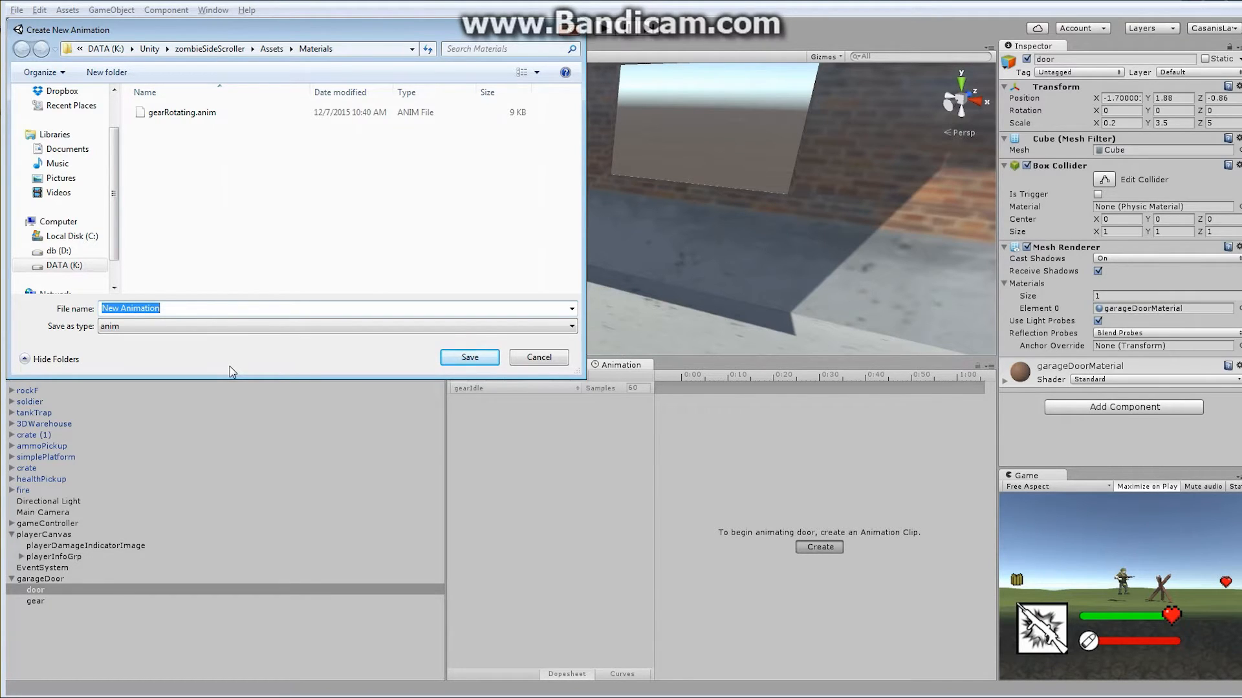
{"action": "left_click", "coordinate": [271, 49]}
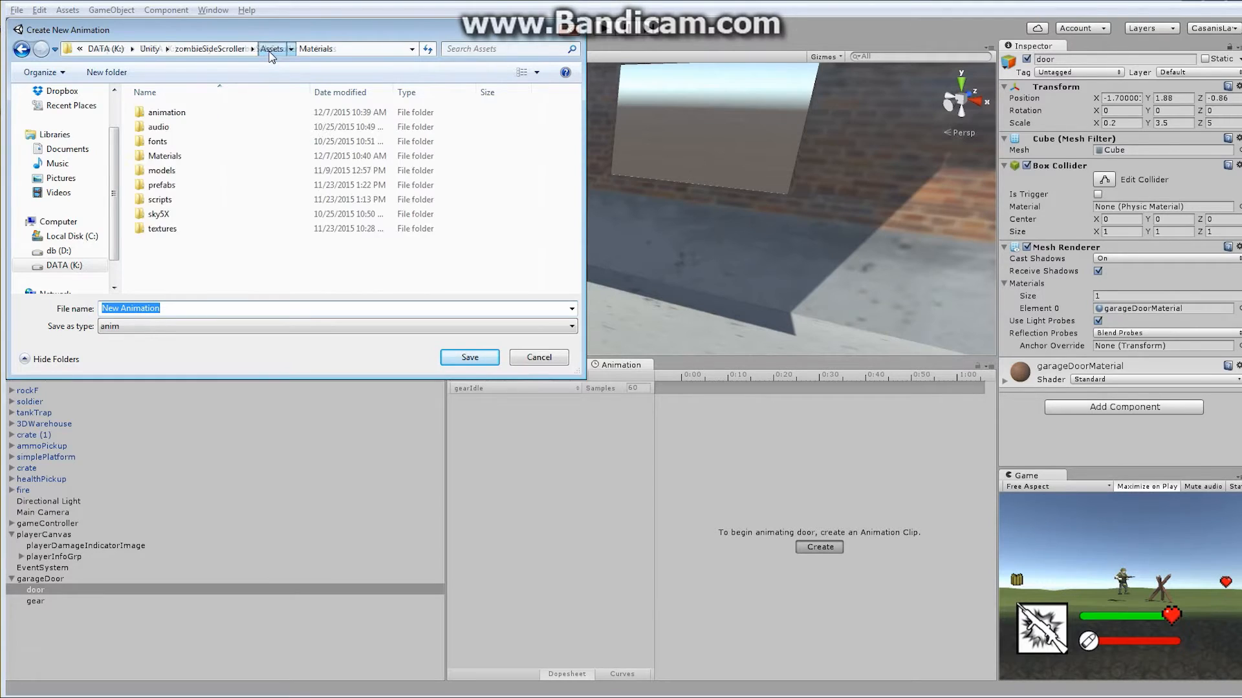
{"action": "left_click", "coordinate": [270, 53]}
{"action": "left_click", "coordinate": [163, 116]}
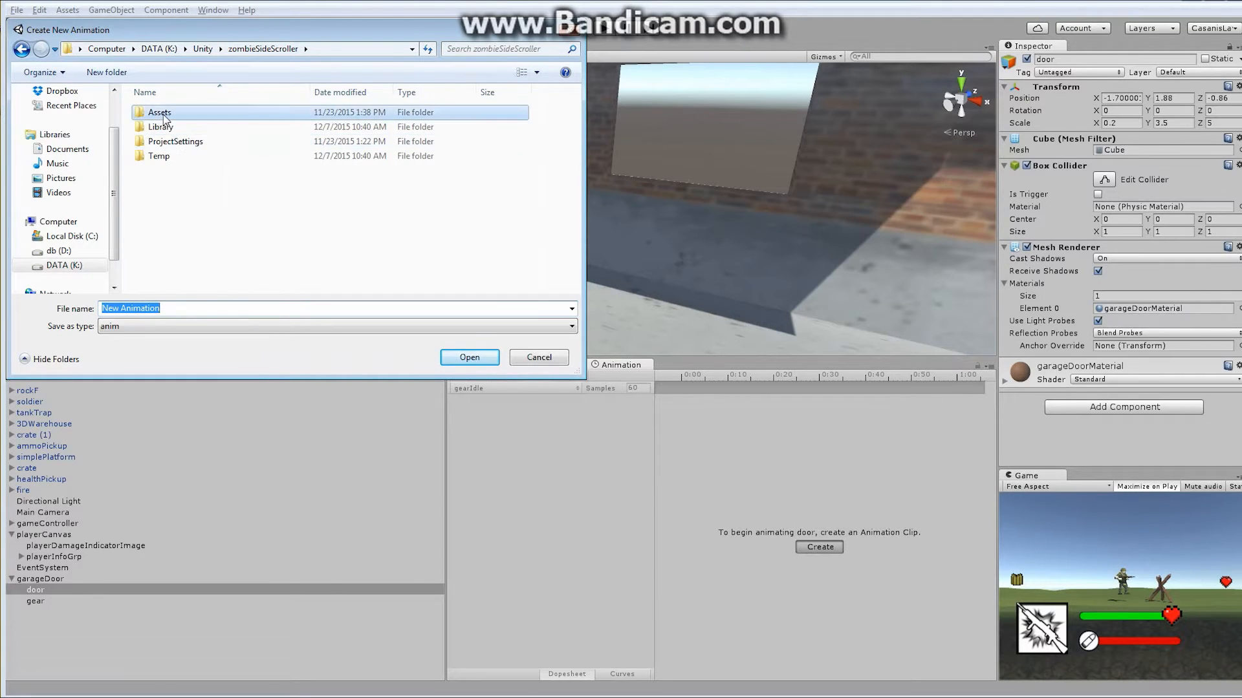
{"action": "double_click", "coordinate": [164, 116]}
{"action": "double_click", "coordinate": [165, 113]}
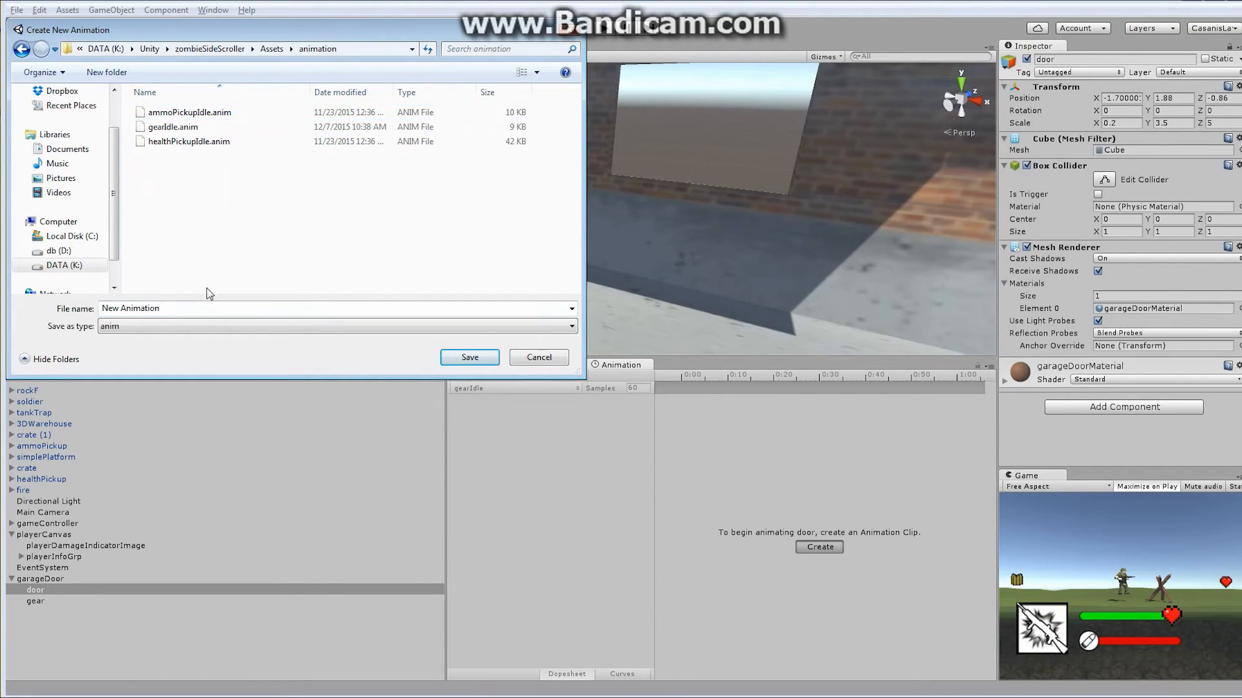
{"action": "left_click", "coordinate": [169, 309]}
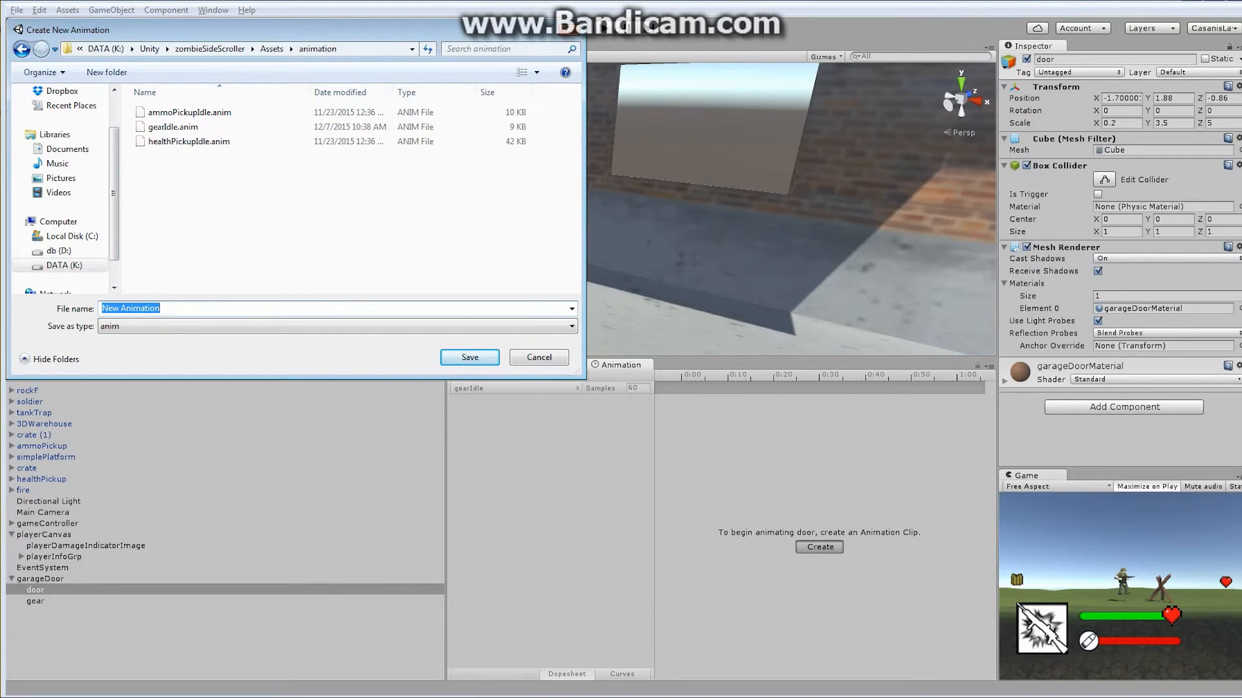
{"action": "type", "text": "doorOpen"}
{"action": "key", "text": "Return"}
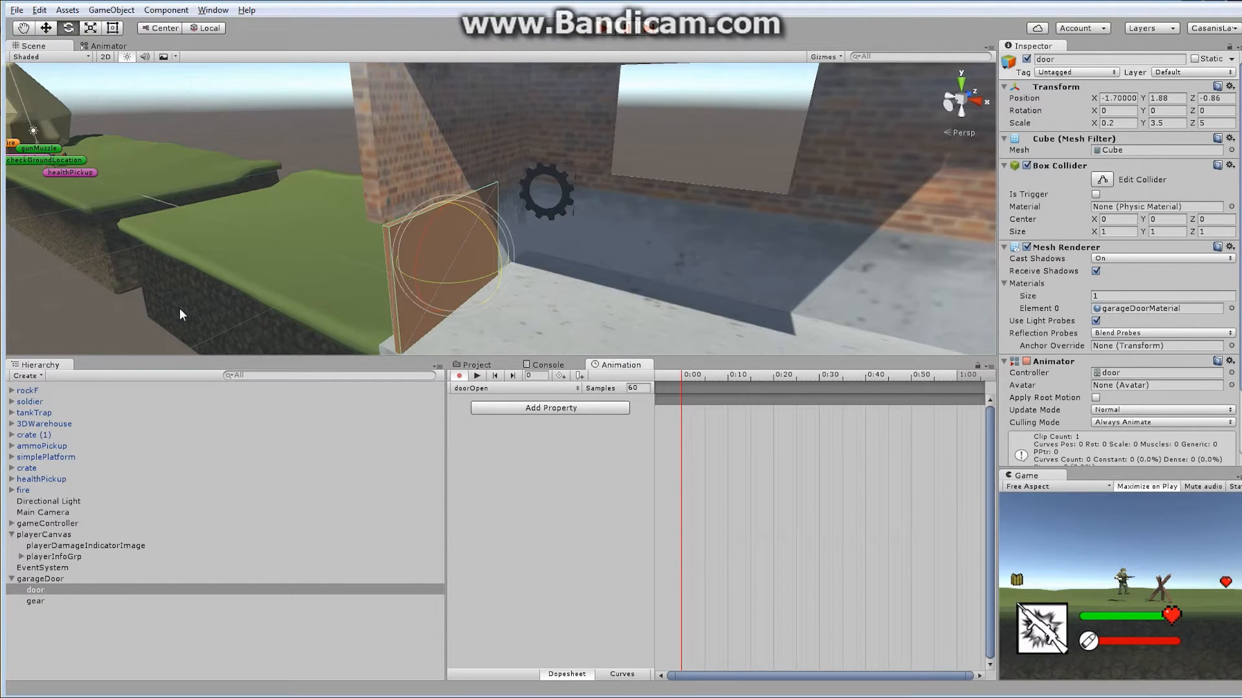
Step: Move the gearRotating clip from the Materials folder into the animation folder
{"action": "left_click", "coordinate": [489, 365]}
{"action": "left_click", "coordinate": [497, 499]}
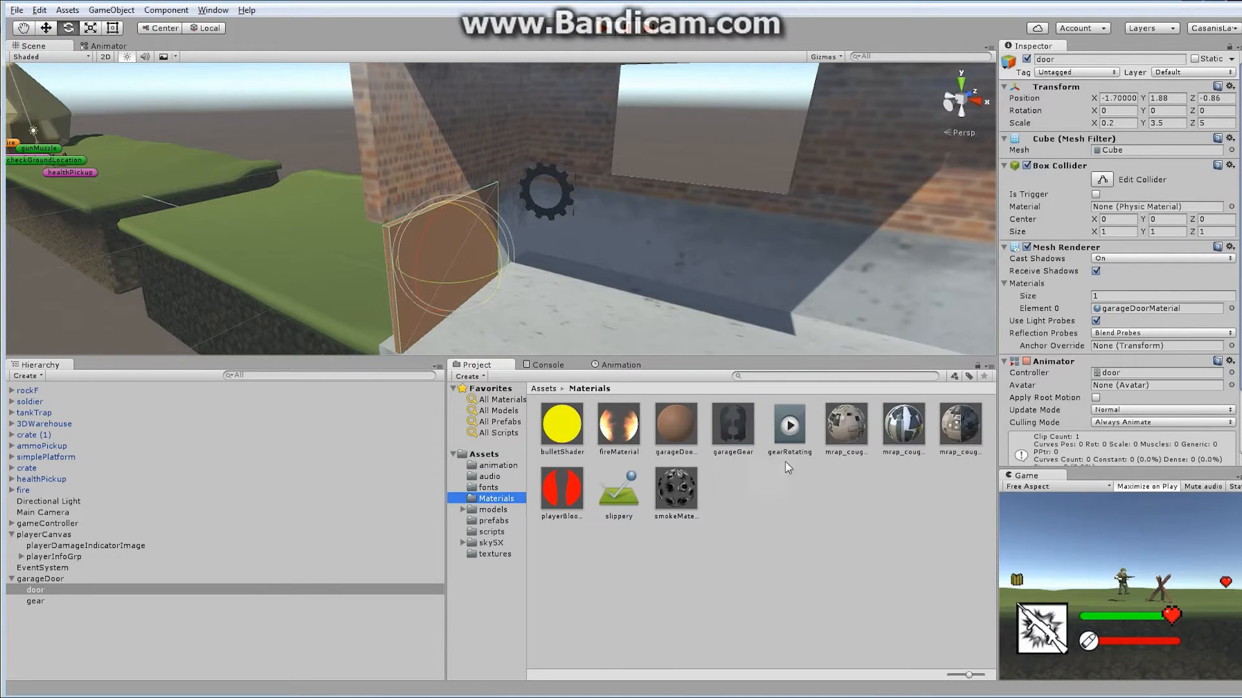
{"action": "left_click_drag", "start_coordinate": [787, 442], "coordinate": [514, 468]}
{"action": "left_click", "coordinate": [514, 468]}
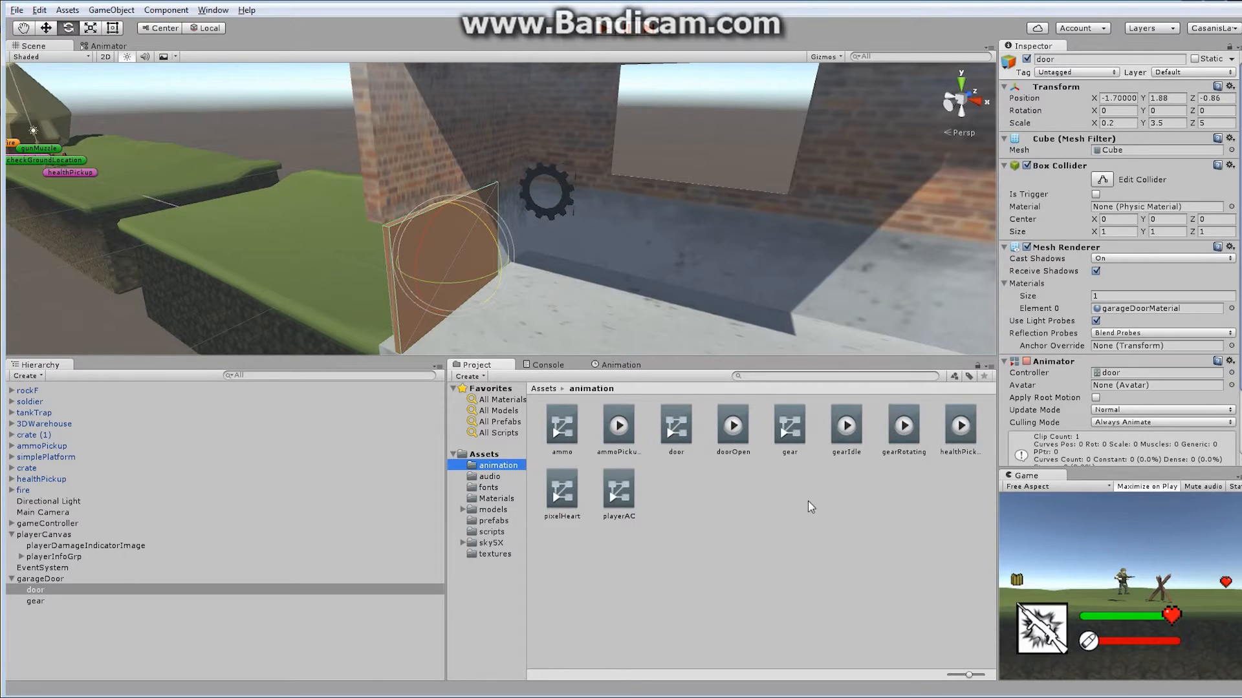
Step: Add the door's Transform Position and Rotation as animated properties of the doorOpen clip
{"action": "left_click", "coordinate": [605, 365]}
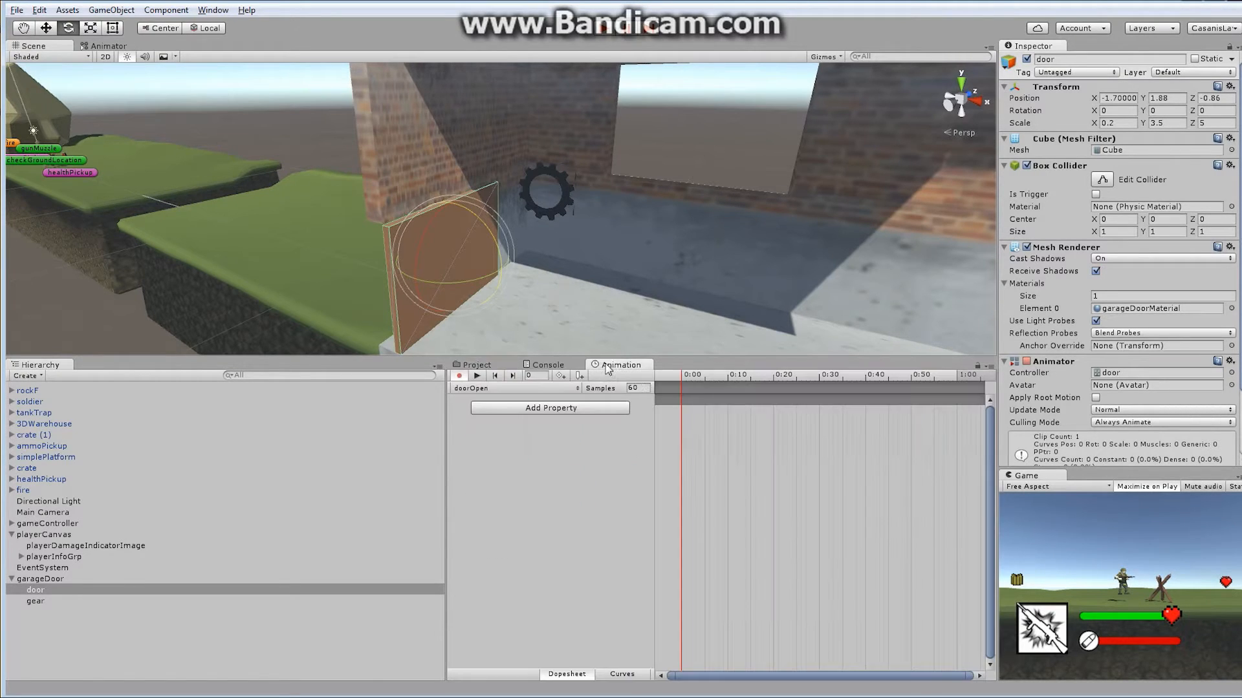
{"action": "left_click", "coordinate": [560, 409]}
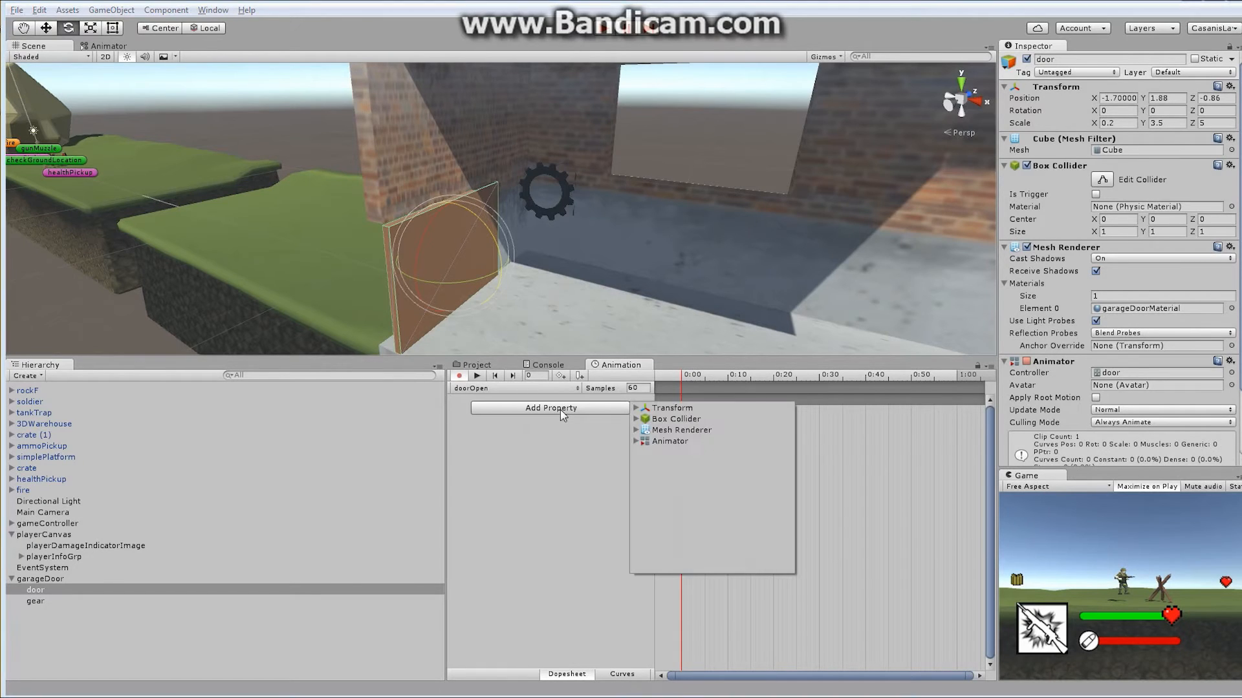
{"action": "left_click", "coordinate": [636, 408]}
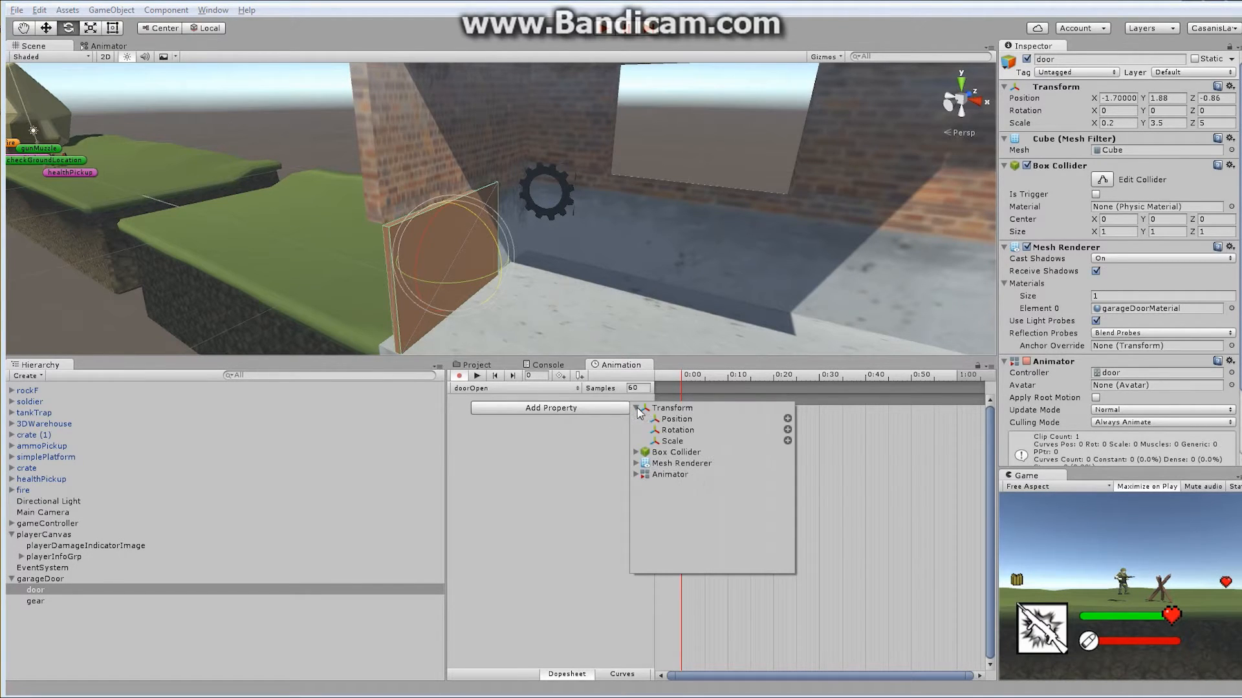
{"action": "left_click", "coordinate": [787, 419]}
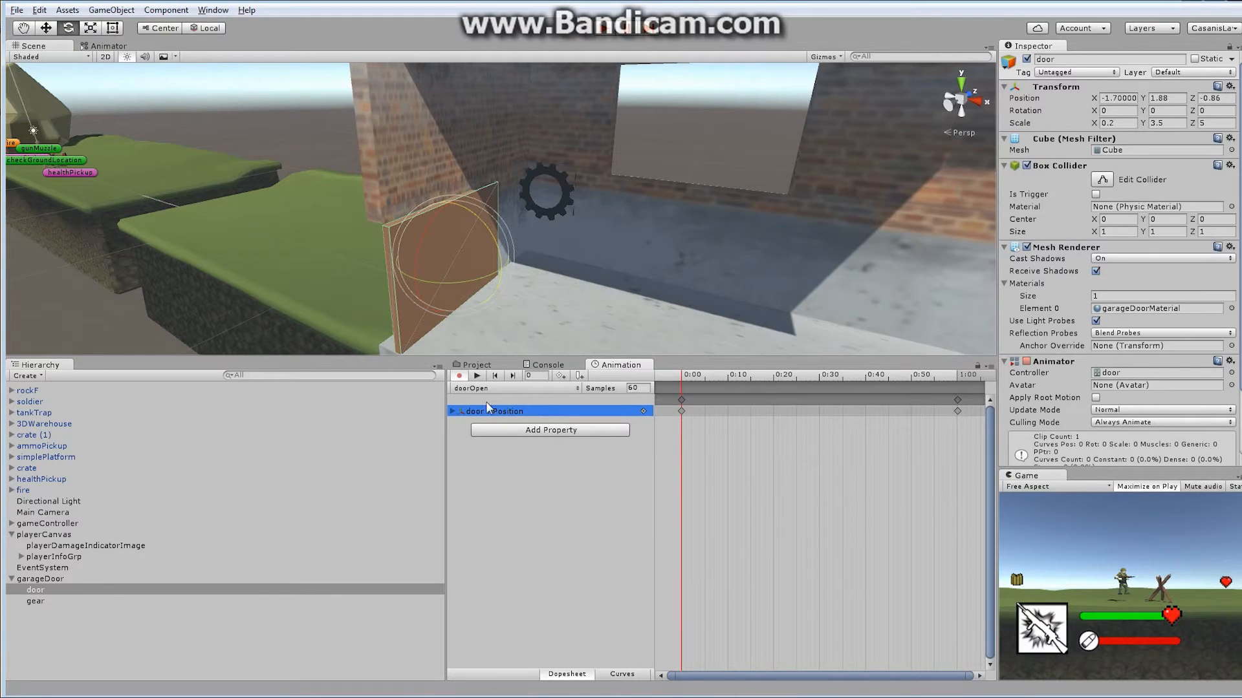
{"action": "left_click", "coordinate": [529, 431]}
{"action": "left_click", "coordinate": [640, 432]}
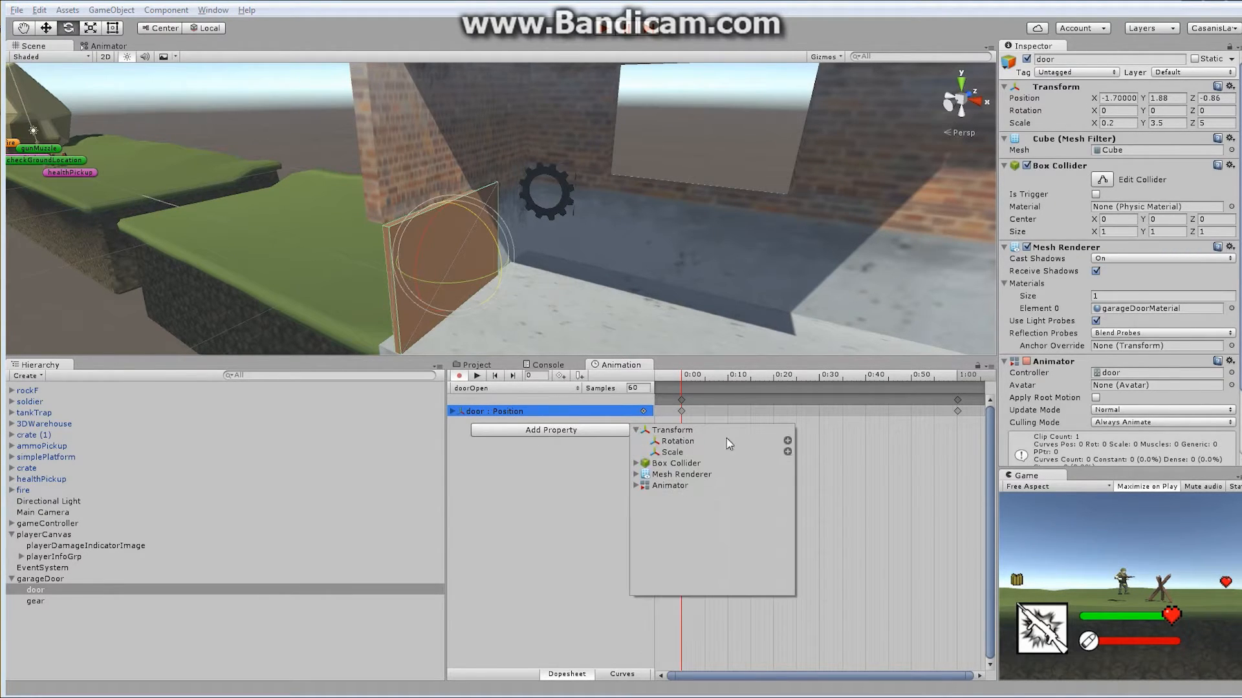
{"action": "left_click", "coordinate": [788, 440]}
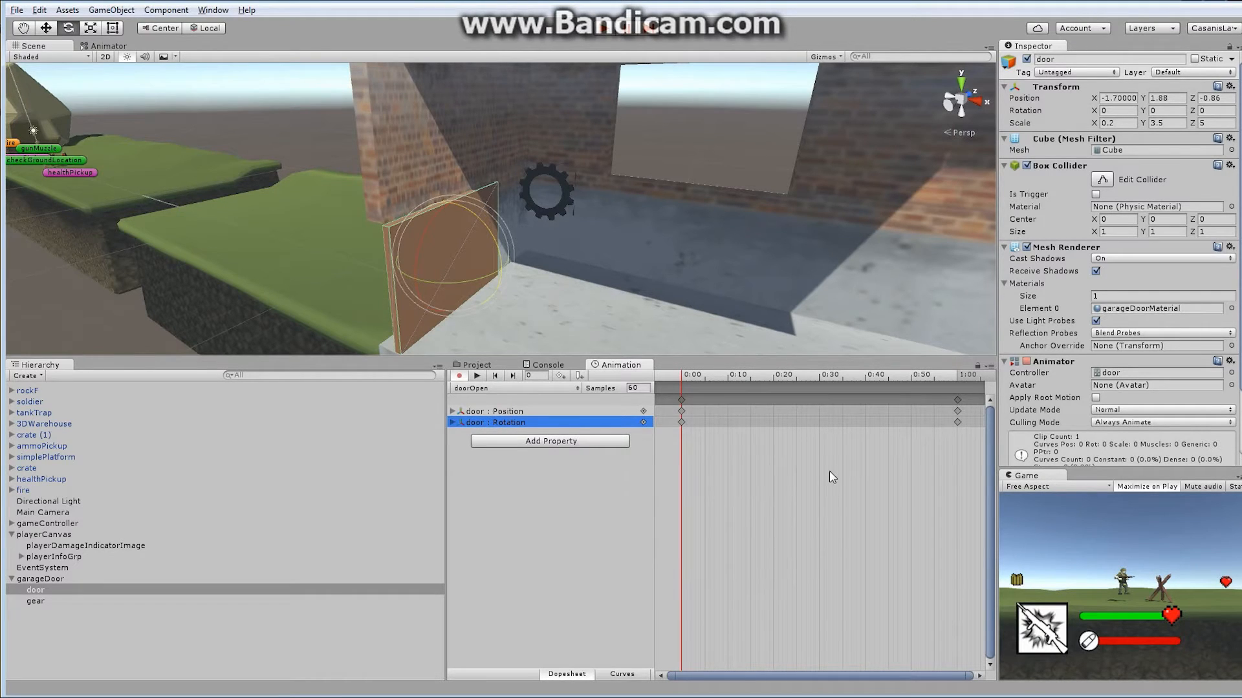
Step: Shift the end keyframes of the door's Position and Rotation tracks to 2:00 on the doorOpen timeline
{"action": "left_click", "coordinate": [961, 431]}
{"action": "left_click_drag", "start_coordinate": [963, 432], "coordinate": [945, 392]}
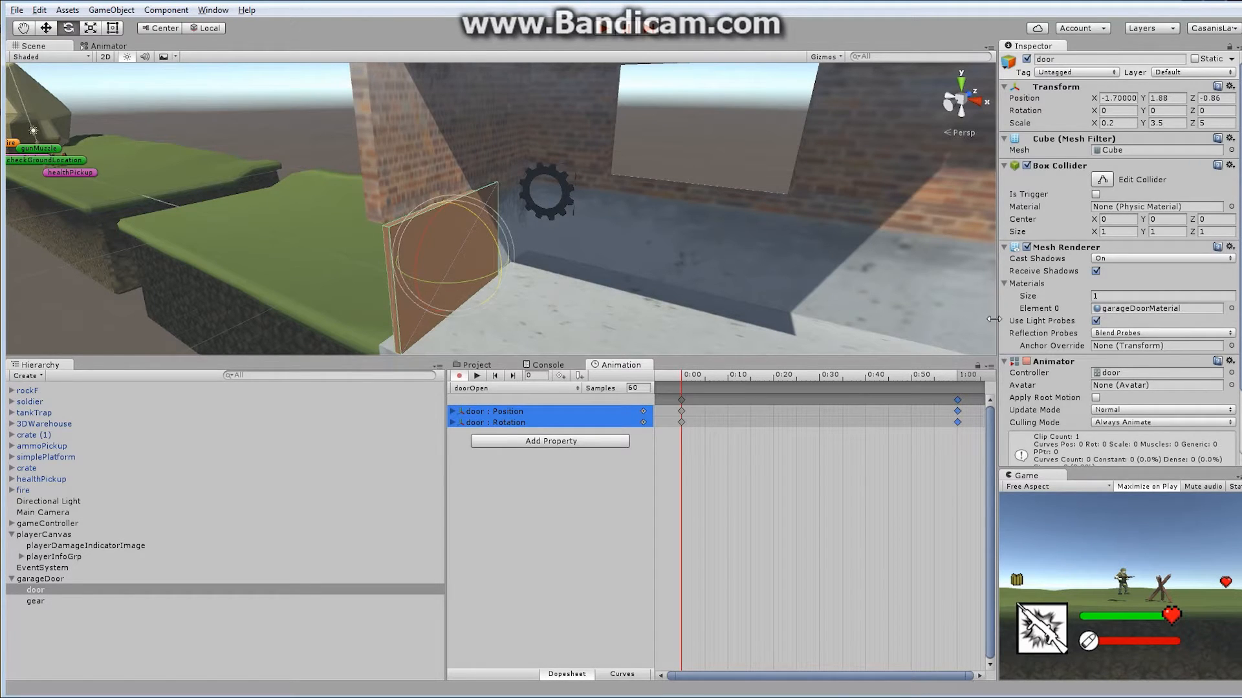
{"action": "left_click", "coordinate": [981, 676]}
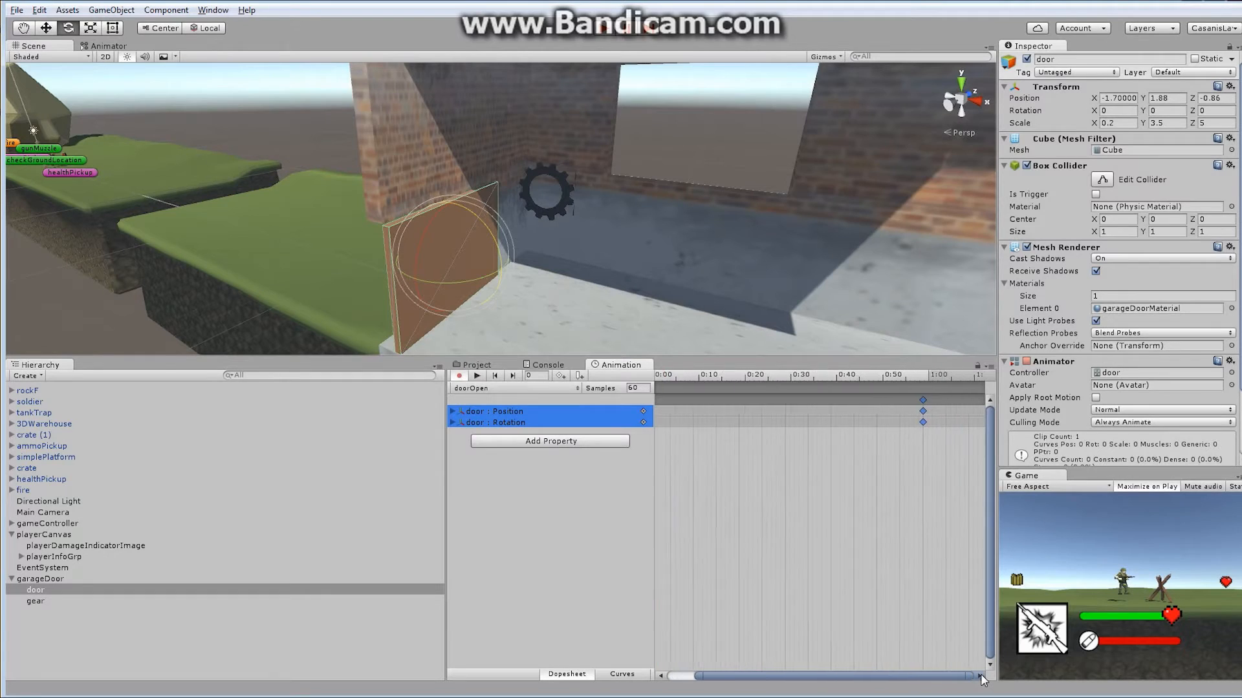
{"action": "left_click", "coordinate": [981, 676]}
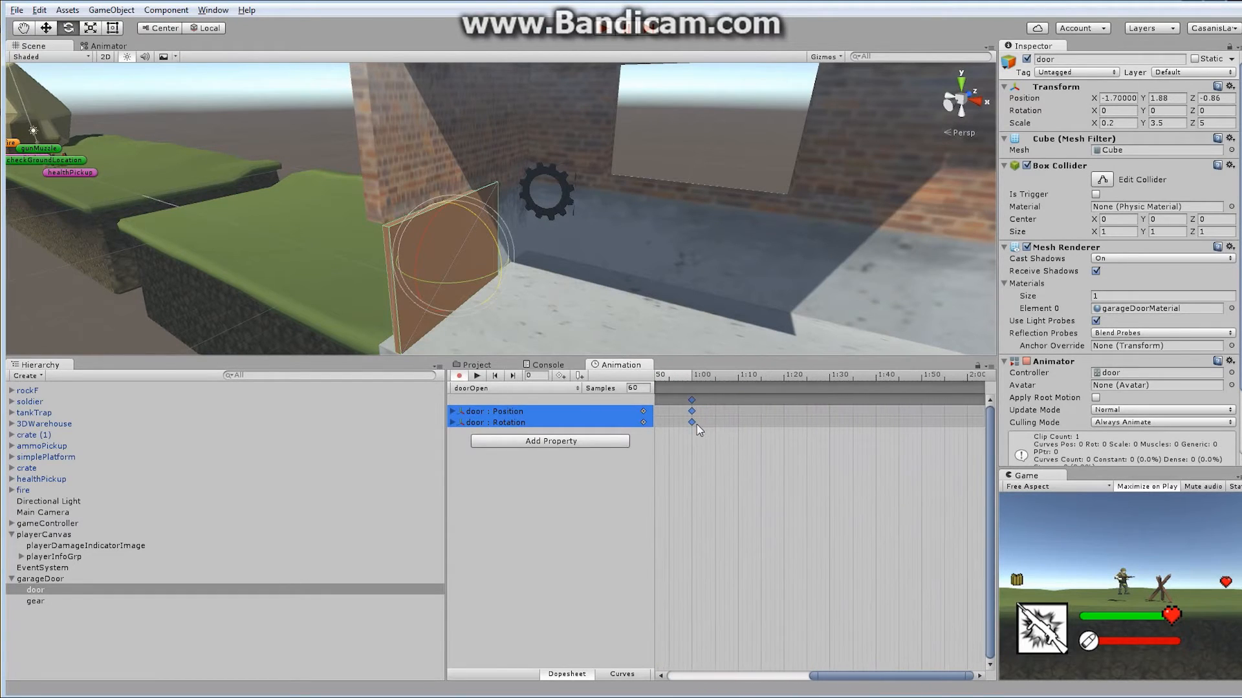
{"action": "left_click_drag", "start_coordinate": [697, 425], "coordinate": [966, 450]}
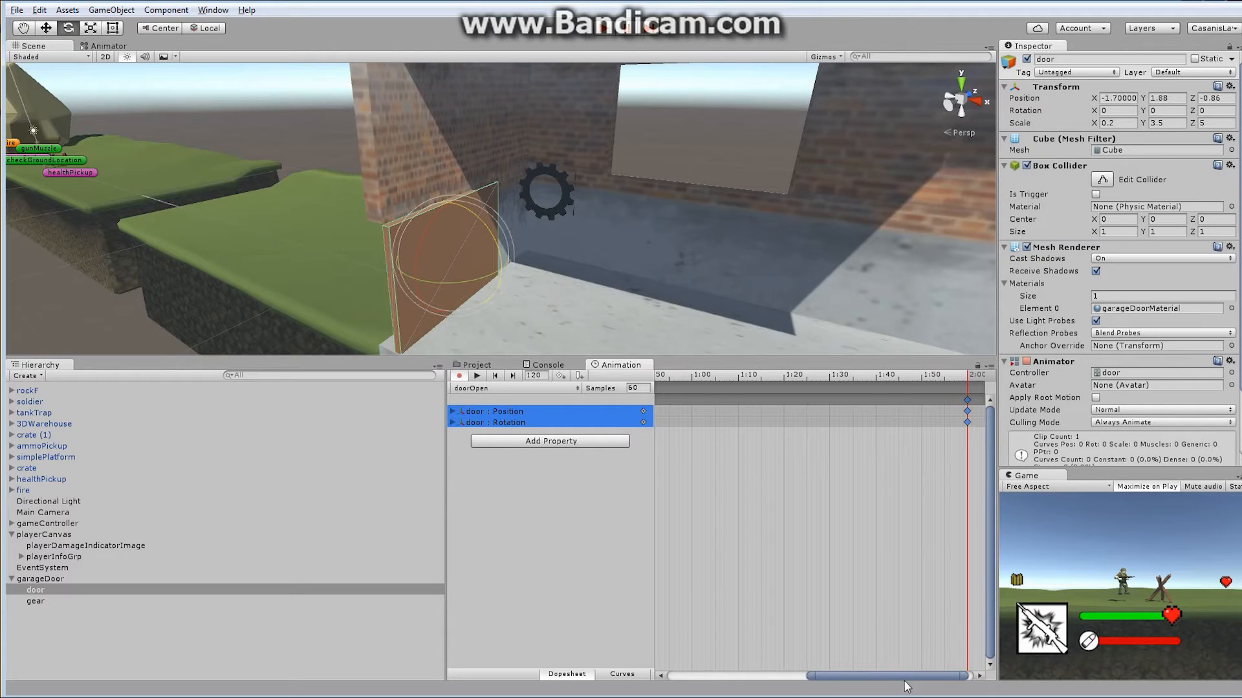
{"action": "left_click_drag", "start_coordinate": [901, 677], "coordinate": [928, 677]}
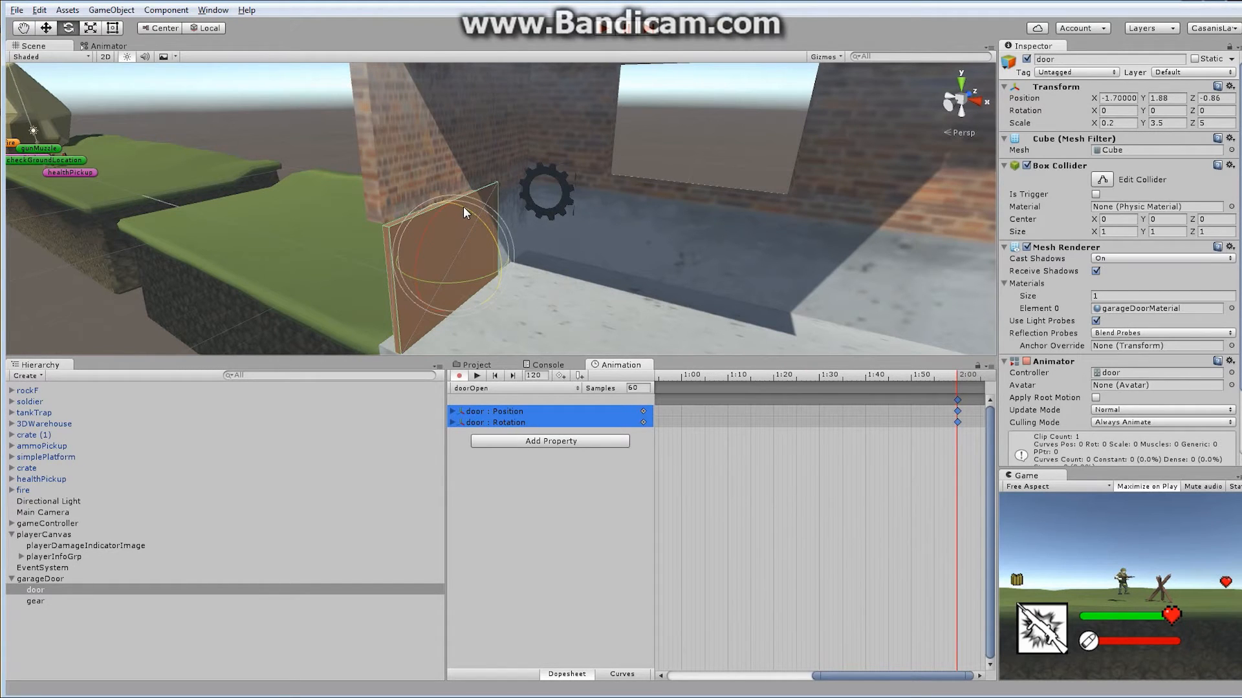
Step: At frame 120 of doorOpen, rotate the door flat and set its Z rotation to -90
{"action": "left_click_drag", "start_coordinate": [463, 207], "coordinate": [495, 261]}
{"action": "left_click_drag", "start_coordinate": [586, 240], "coordinate": [648, 189], "text": "alt"}
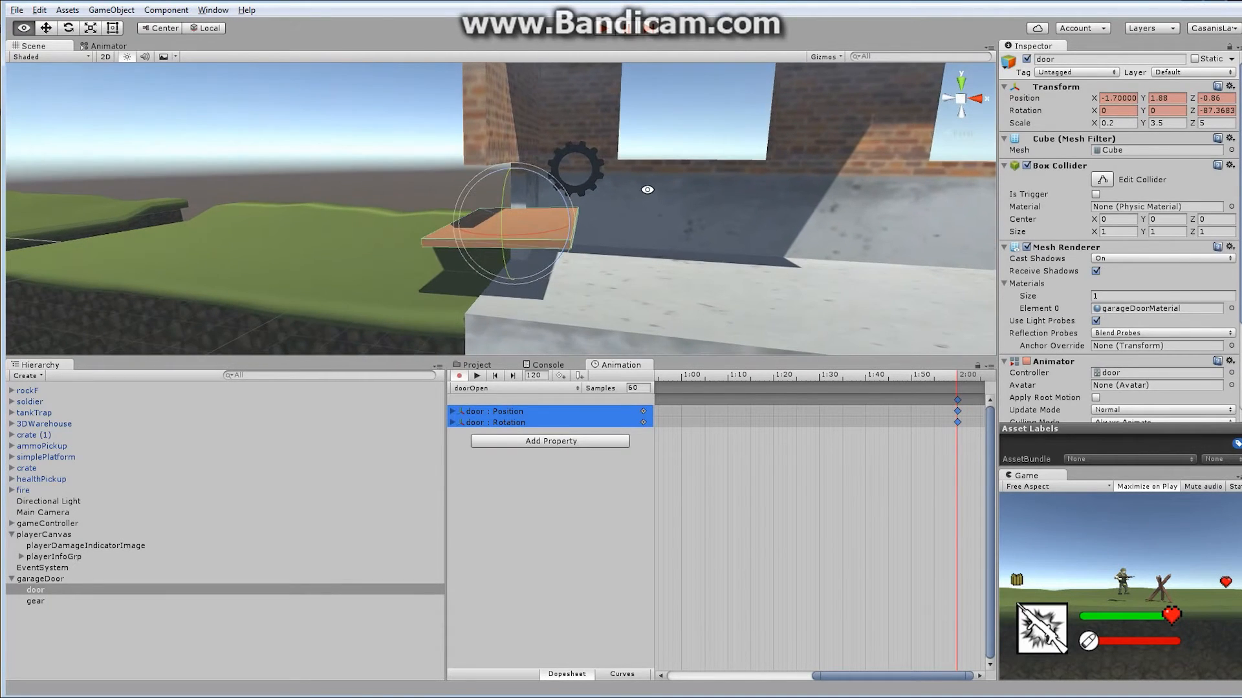
{"action": "left_click", "coordinate": [1232, 110]}
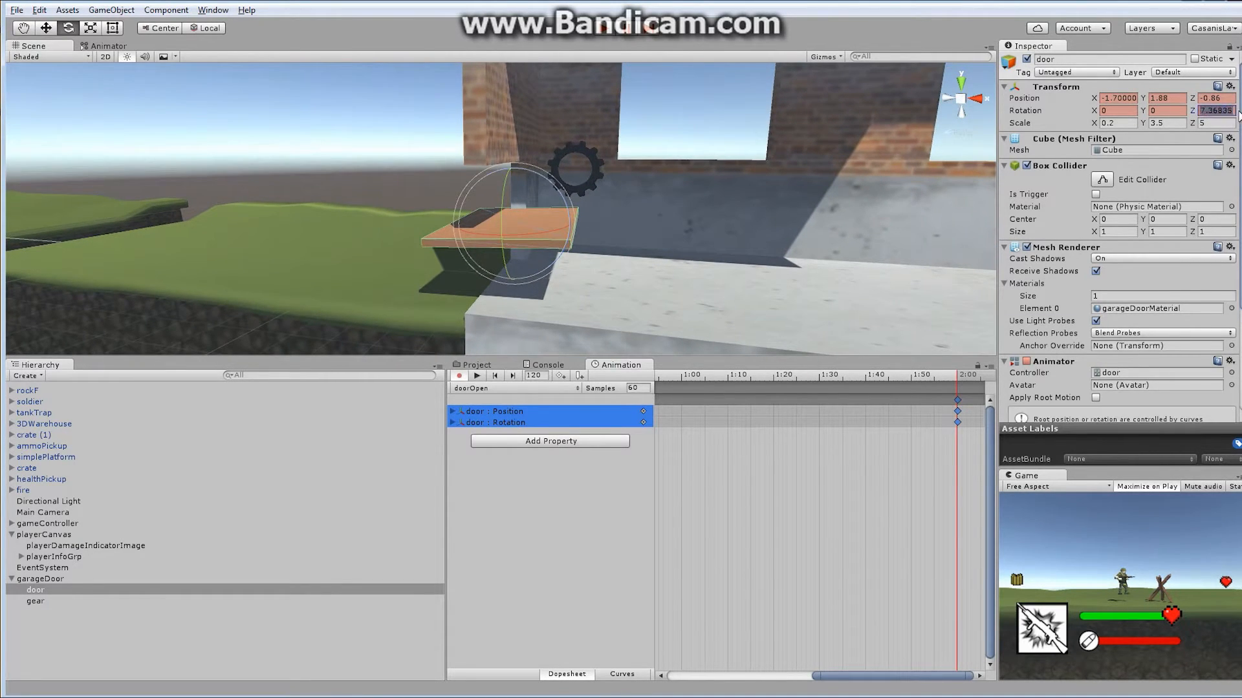
{"action": "type", "text": "-90"}
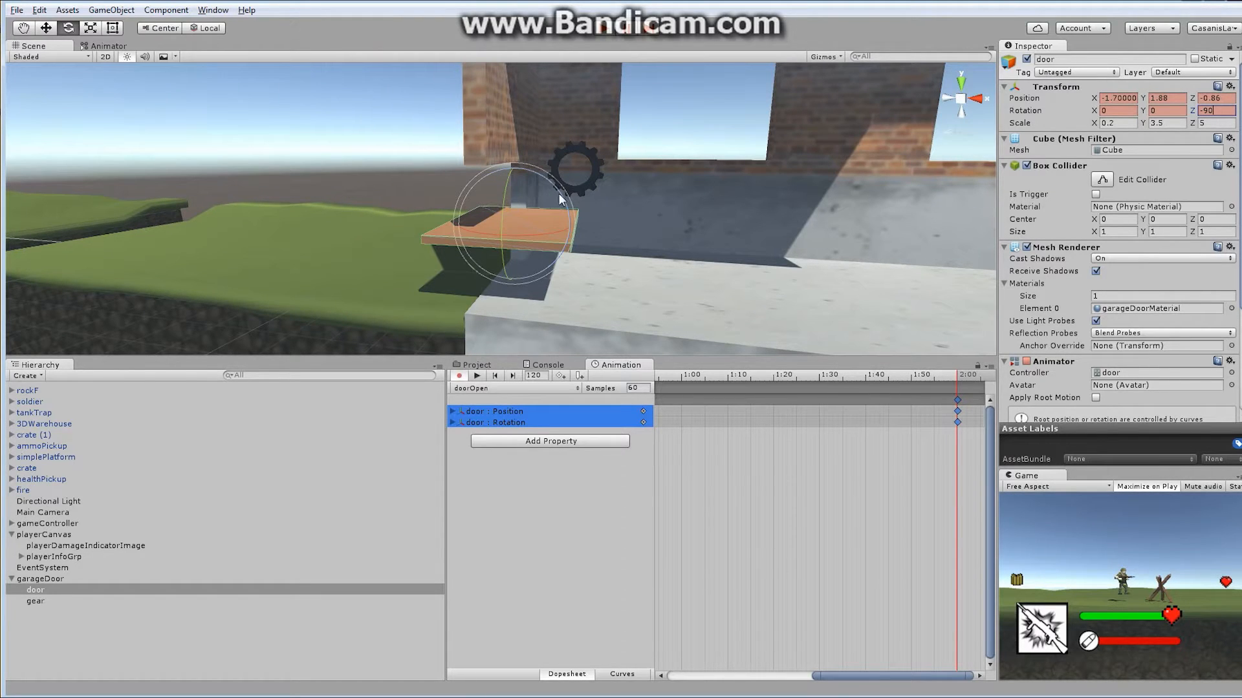
Step: At frame 120, move the door up and into the garage to about X 0.07, Y 3.42
{"action": "left_click", "coordinate": [46, 28]}
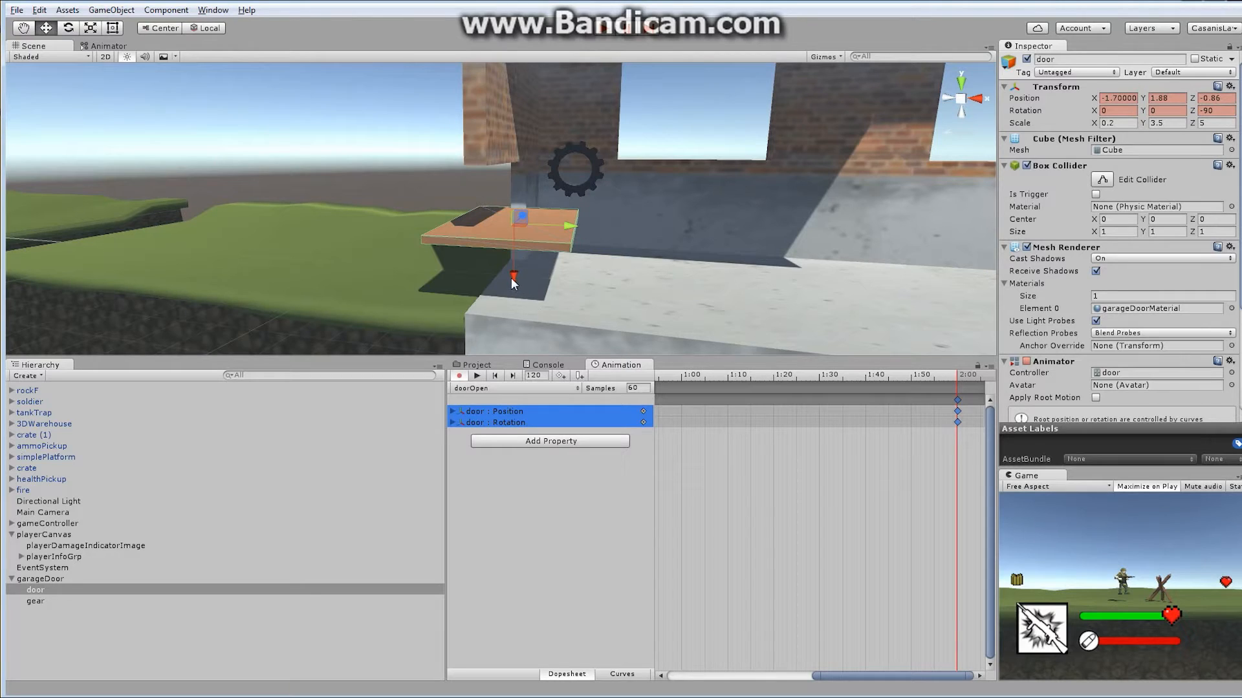
{"action": "left_click_drag", "start_coordinate": [514, 277], "coordinate": [519, 228]}
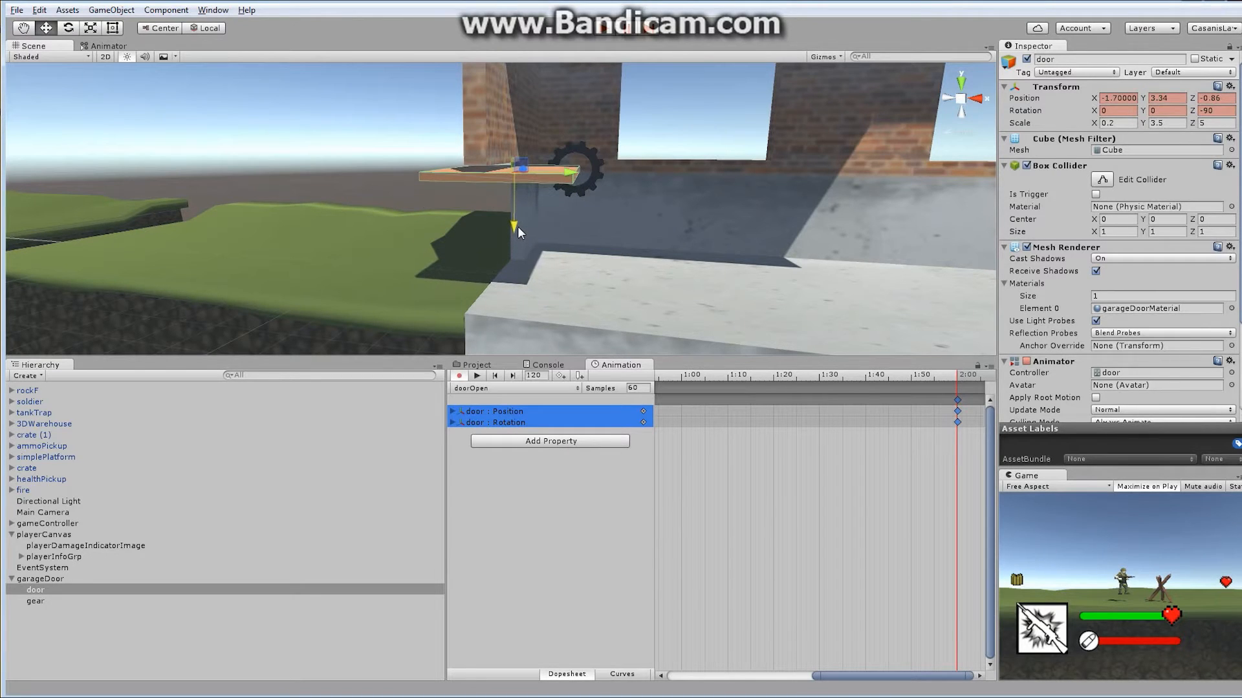
{"action": "left_click_drag", "start_coordinate": [566, 175], "coordinate": [626, 179]}
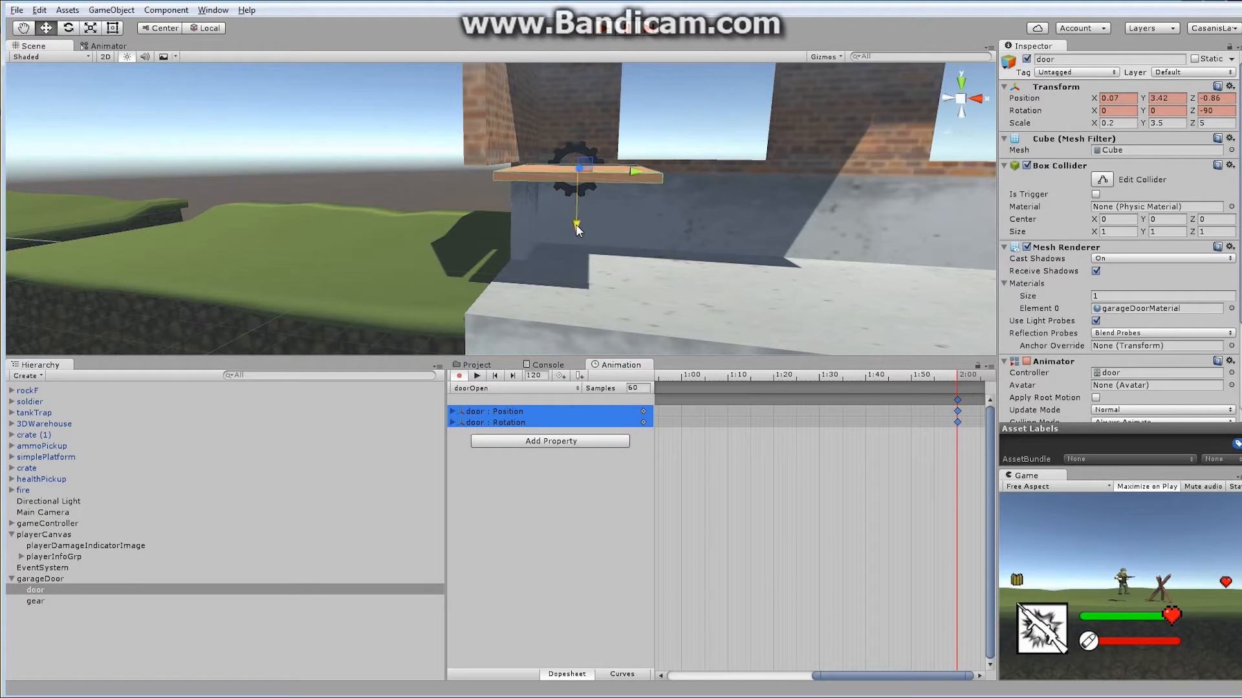
Step: Key the door at frame 40 with position about X -0.36, Y 3.69 and Z rotation about -70
{"action": "left_click_drag", "start_coordinate": [958, 379], "coordinate": [685, 378]}
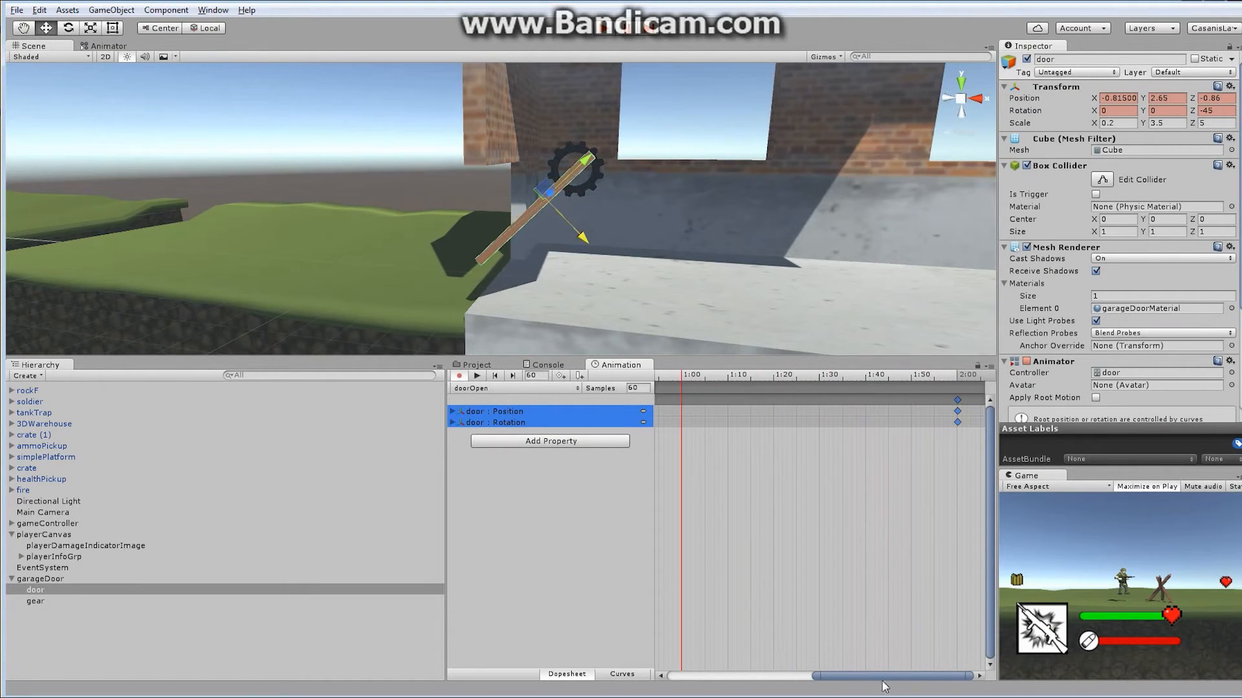
{"action": "left_click_drag", "start_coordinate": [891, 677], "coordinate": [798, 676]}
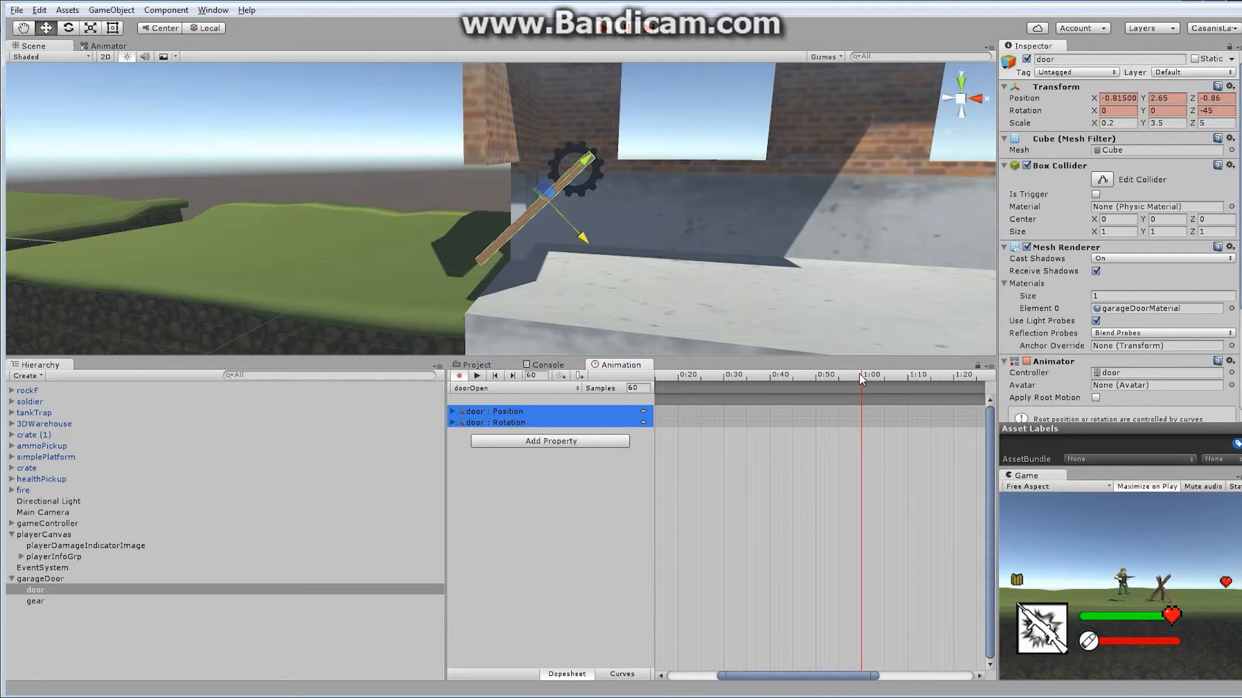
{"action": "left_click_drag", "start_coordinate": [860, 375], "coordinate": [767, 392]}
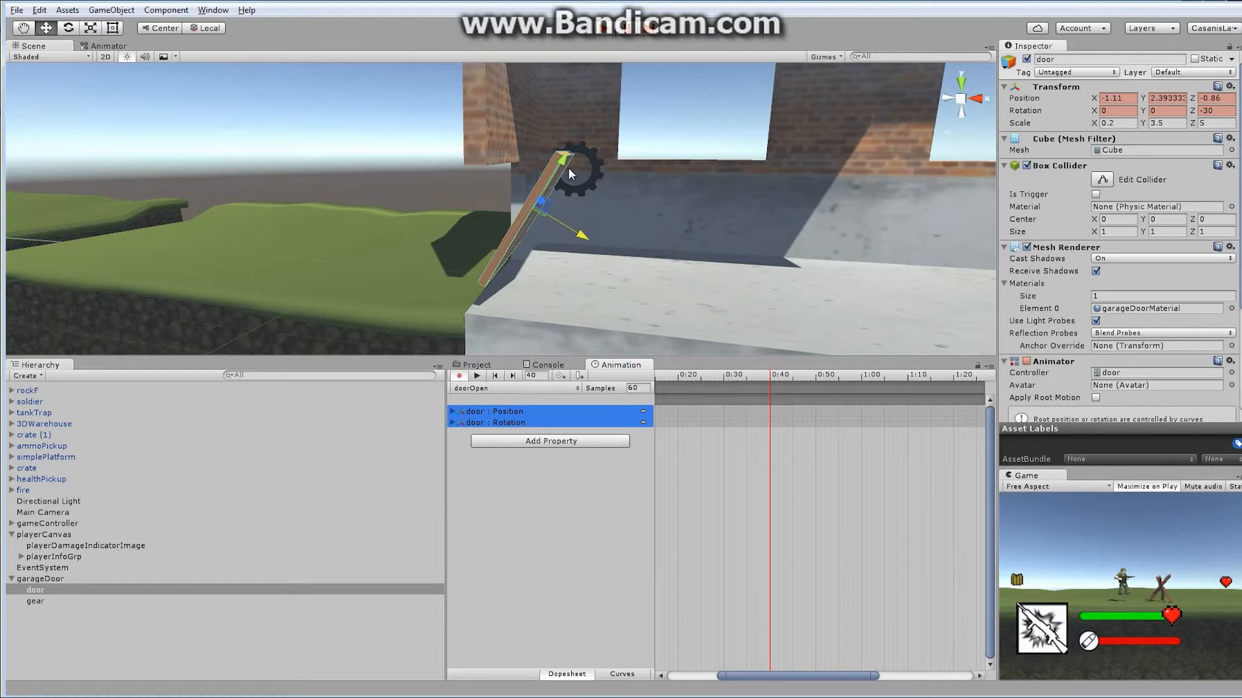
{"action": "left_click_drag", "start_coordinate": [568, 169], "coordinate": [591, 119]}
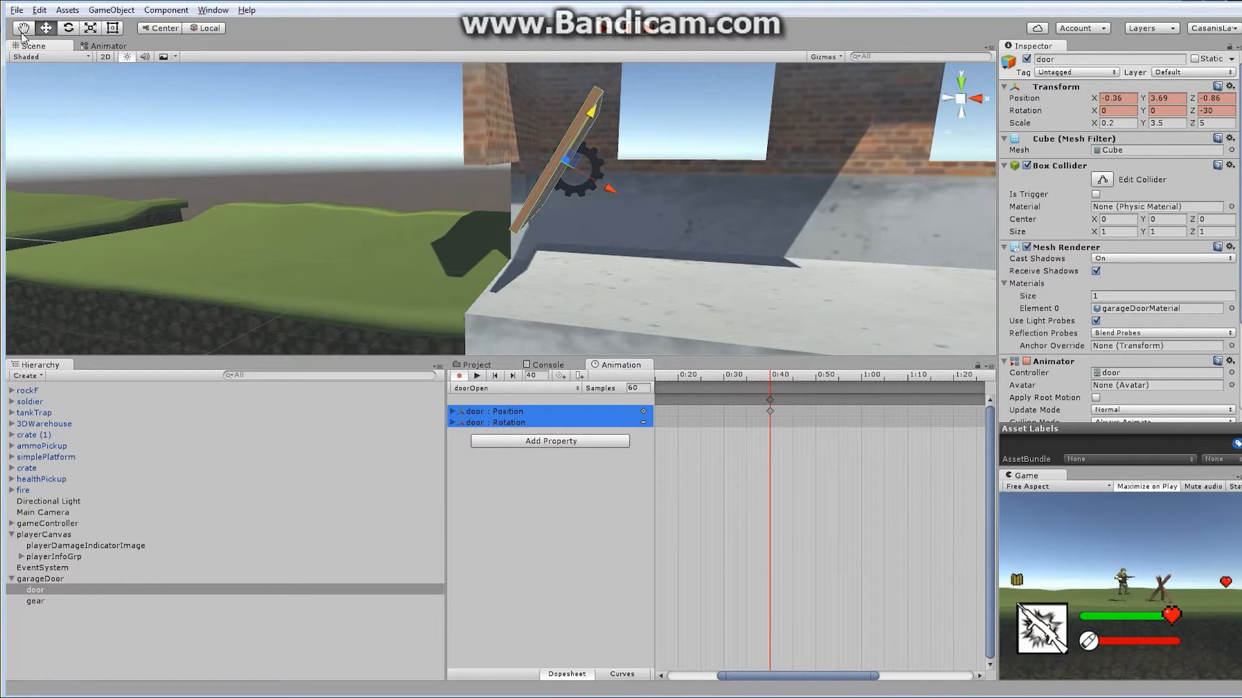
{"action": "left_click", "coordinate": [68, 28]}
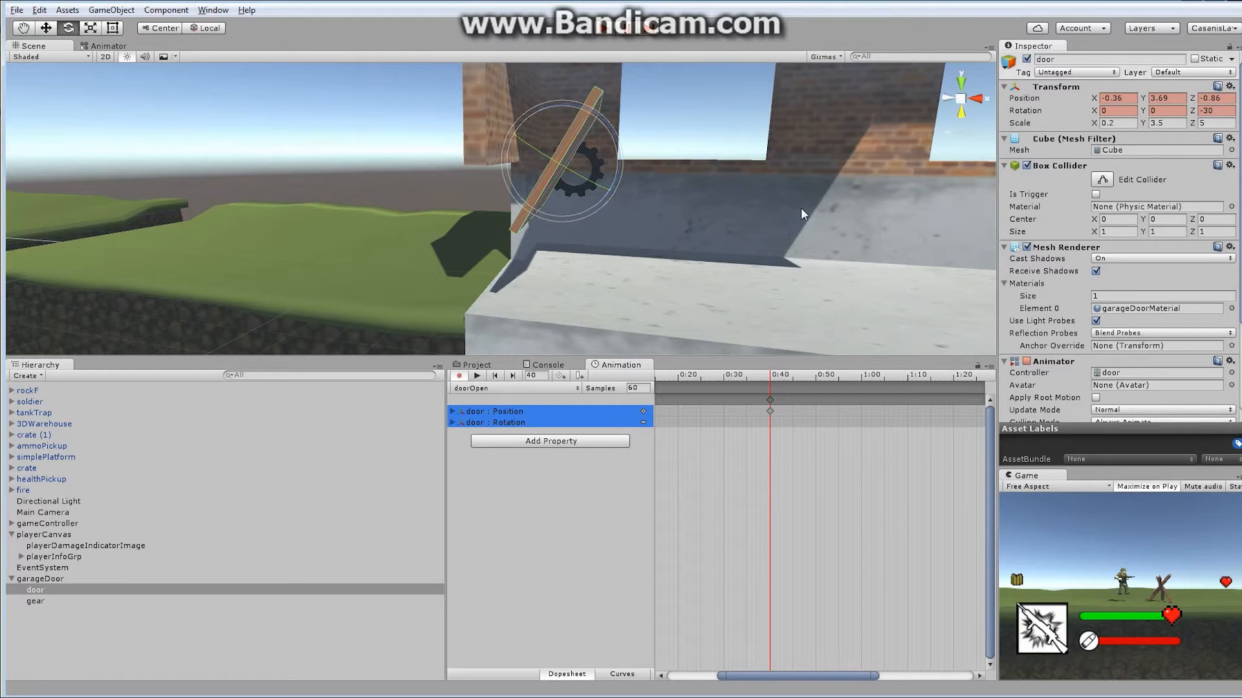
{"action": "left_click_drag", "start_coordinate": [799, 227], "coordinate": [666, 215], "text": "alt"}
{"action": "left_click_drag", "start_coordinate": [545, 146], "coordinate": [561, 227]}
Step: Play and scrub the doorOpen animation from the start, viewing the door's motion from the side
{"action": "left_click_drag", "start_coordinate": [852, 677], "coordinate": [974, 676]}
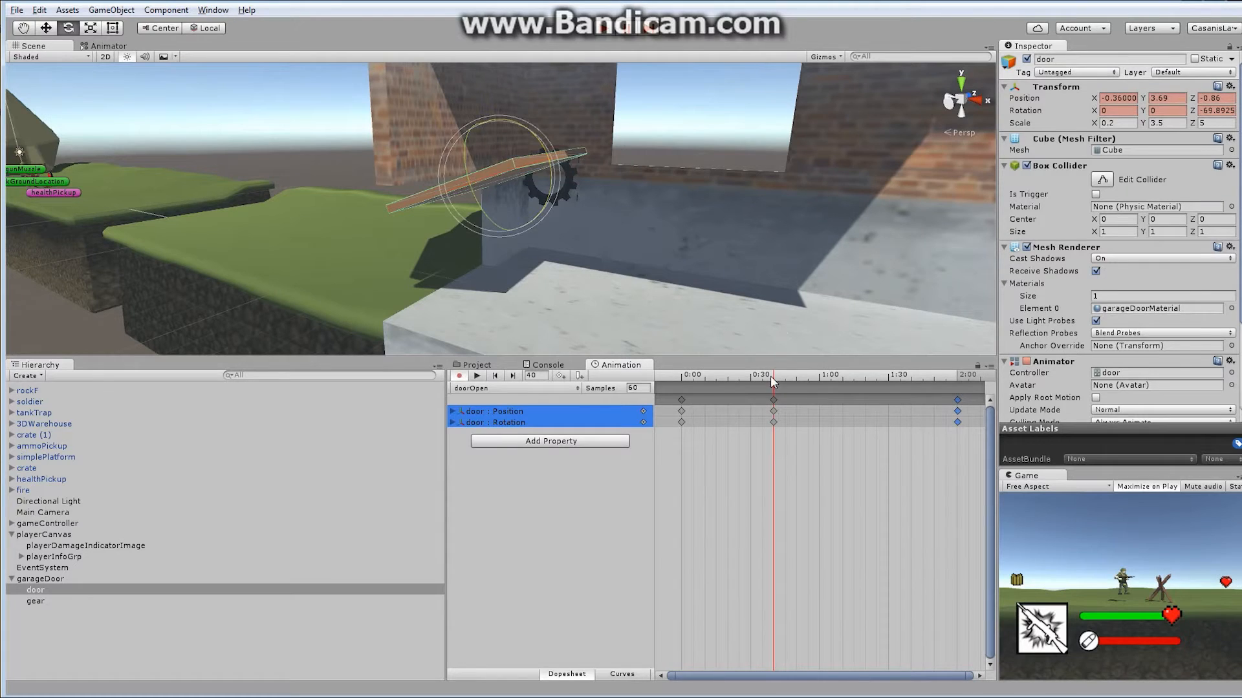
{"action": "left_click_drag", "start_coordinate": [771, 375], "coordinate": [681, 376]}
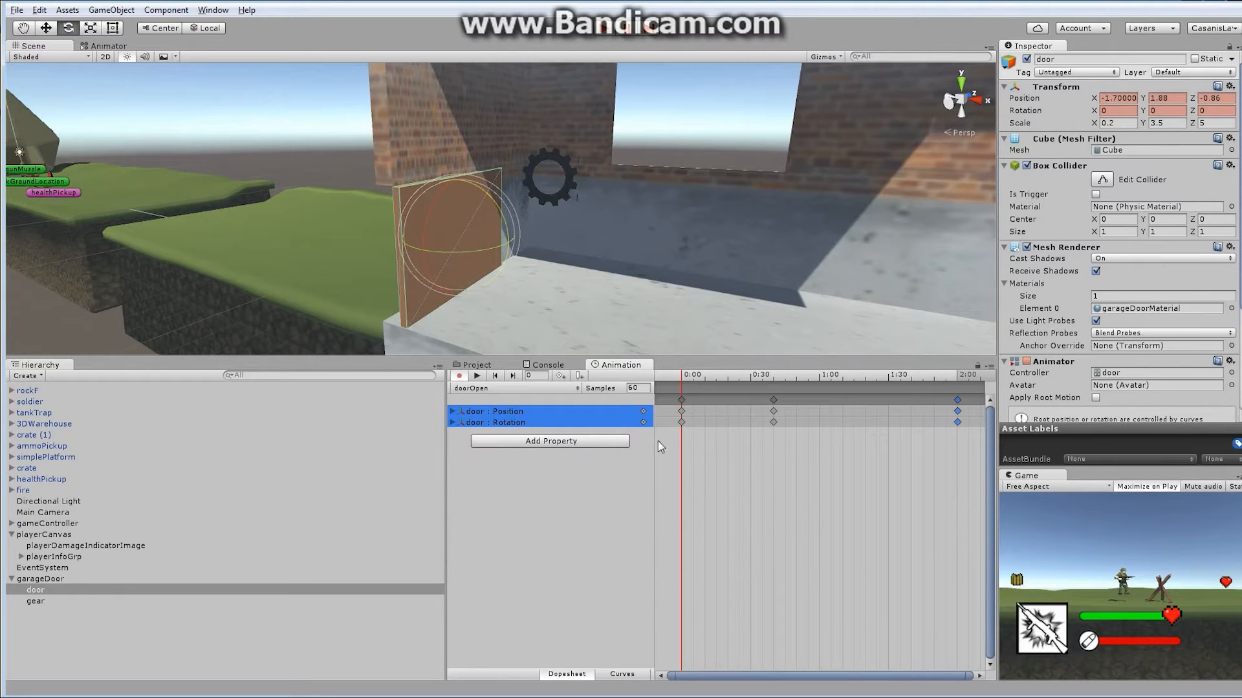
{"action": "left_click", "coordinate": [477, 376]}
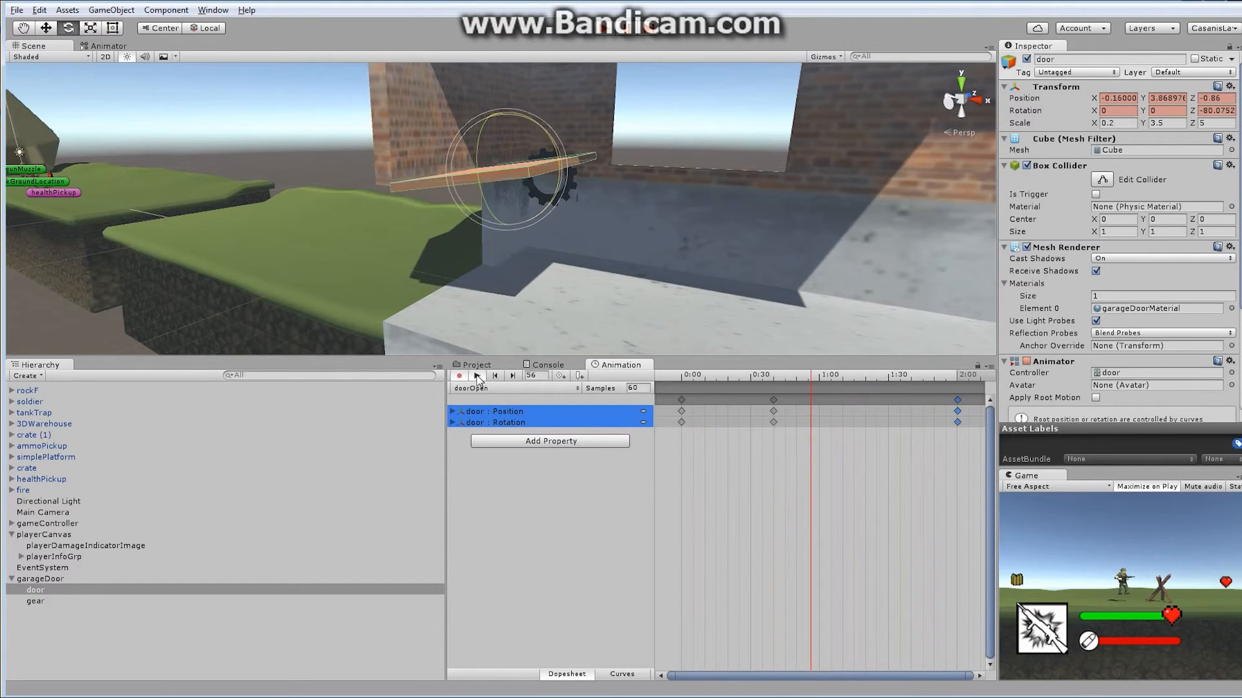
{"action": "left_click_drag", "start_coordinate": [613, 157], "coordinate": [680, 141], "text": "alt"}
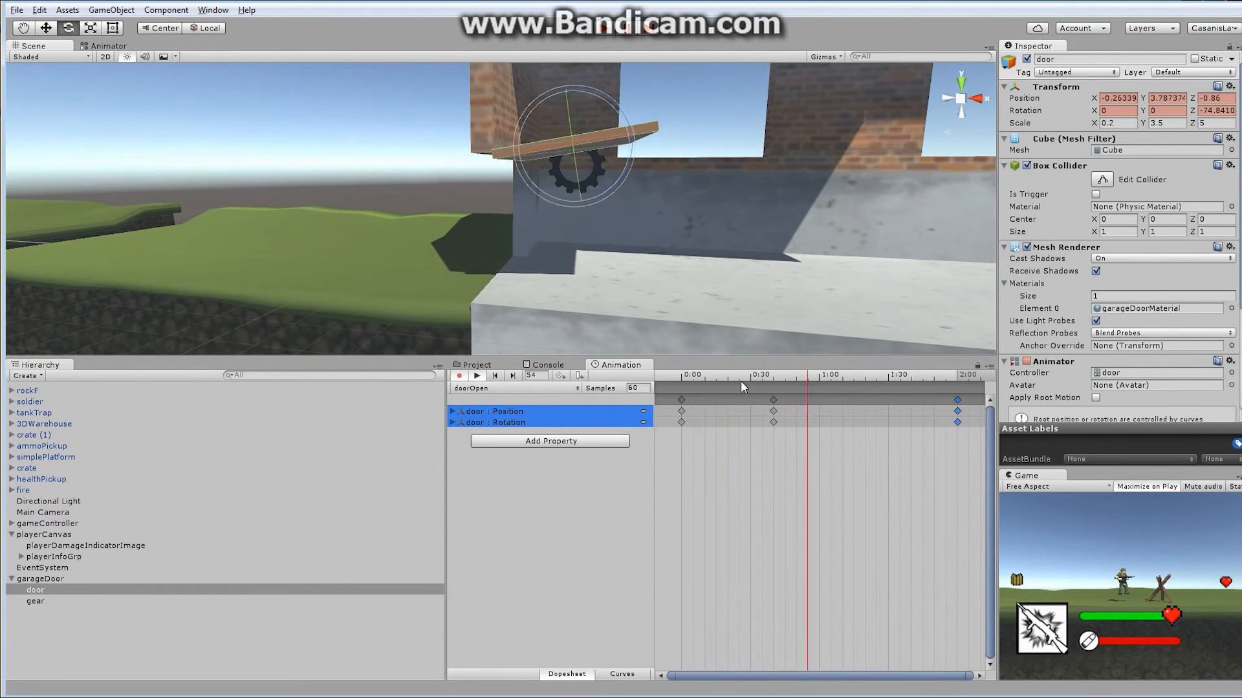
{"action": "left_click", "coordinate": [477, 376]}
{"action": "left_click", "coordinate": [696, 377]}
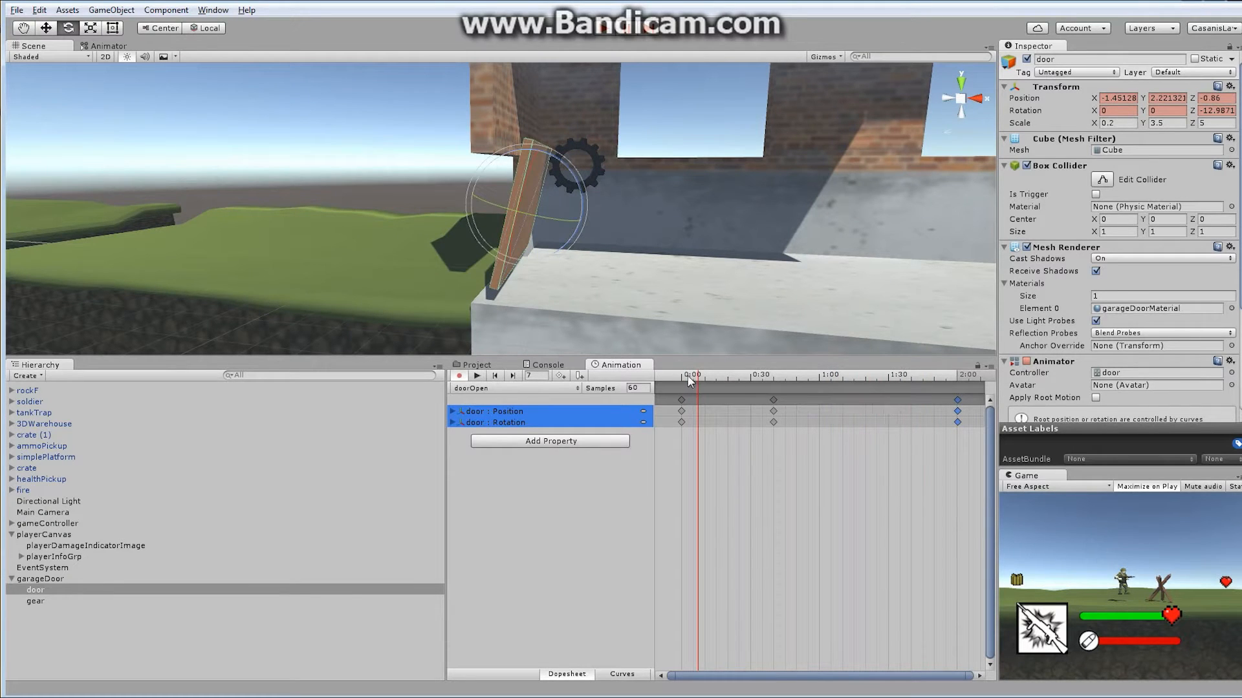
{"action": "left_click_drag", "start_coordinate": [691, 380], "coordinate": [761, 386]}
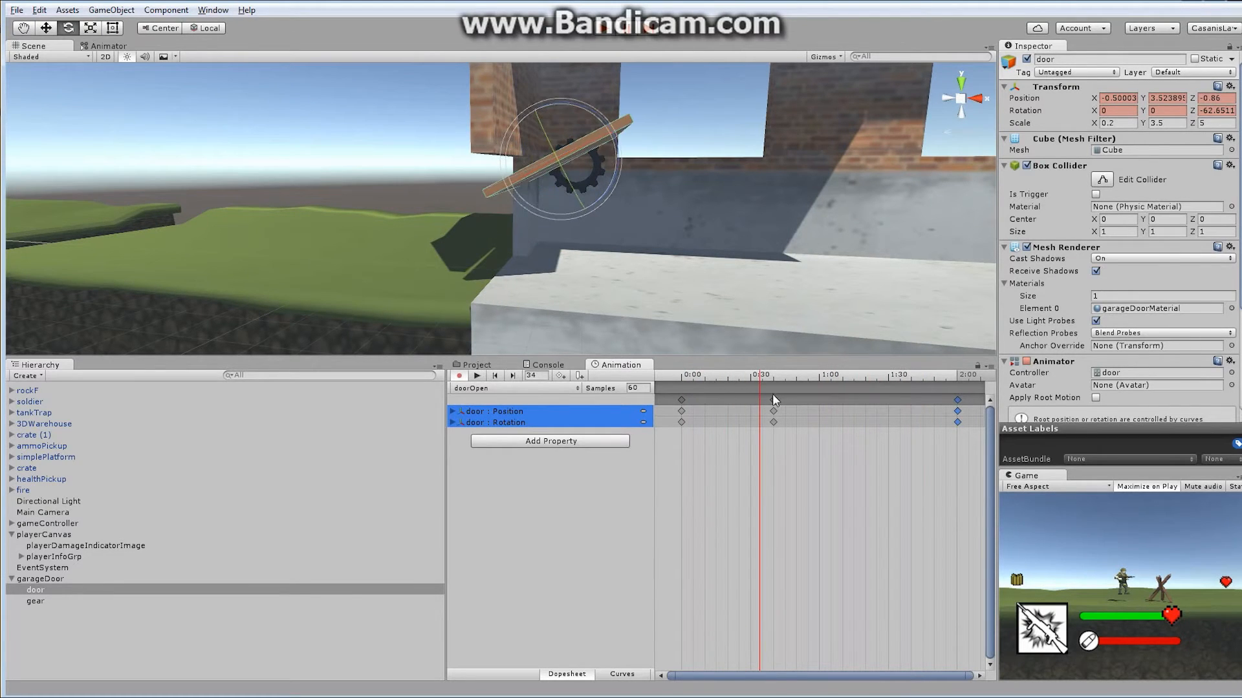
Step: Show the doorOpen animation curves and set the Z rotation curve's final key at 2:00 to Flat
{"action": "left_click", "coordinate": [618, 672]}
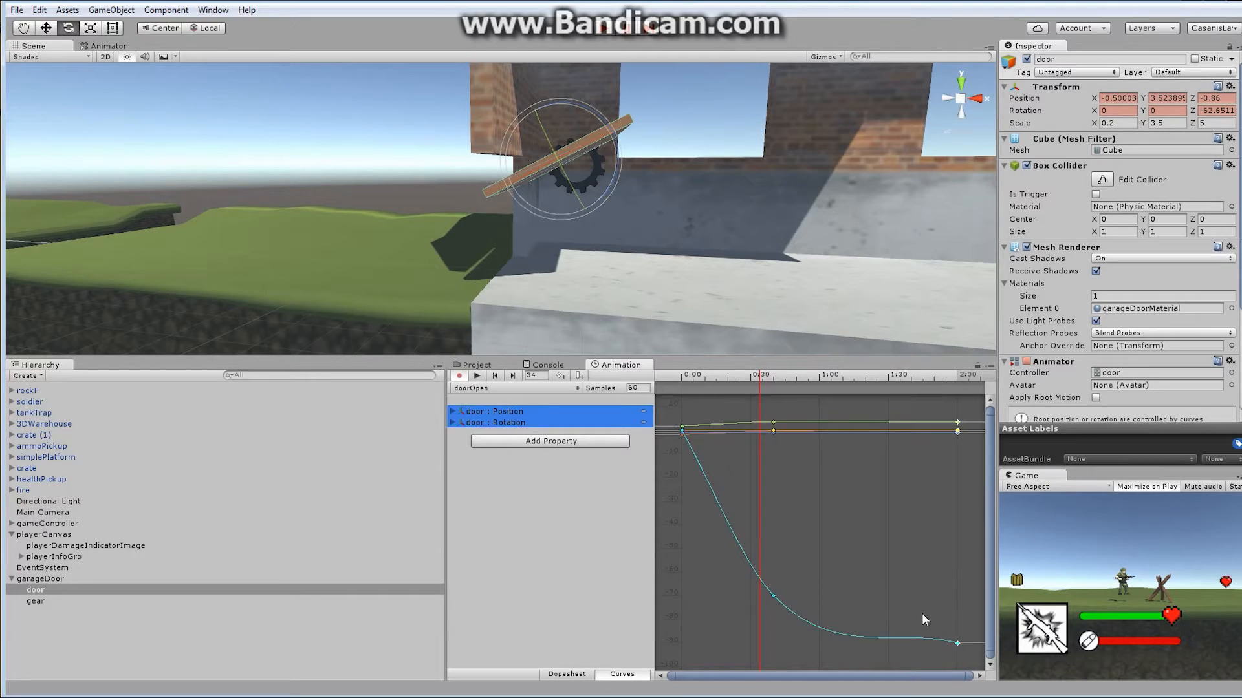
{"action": "left_click_drag", "start_coordinate": [922, 613], "coordinate": [966, 666]}
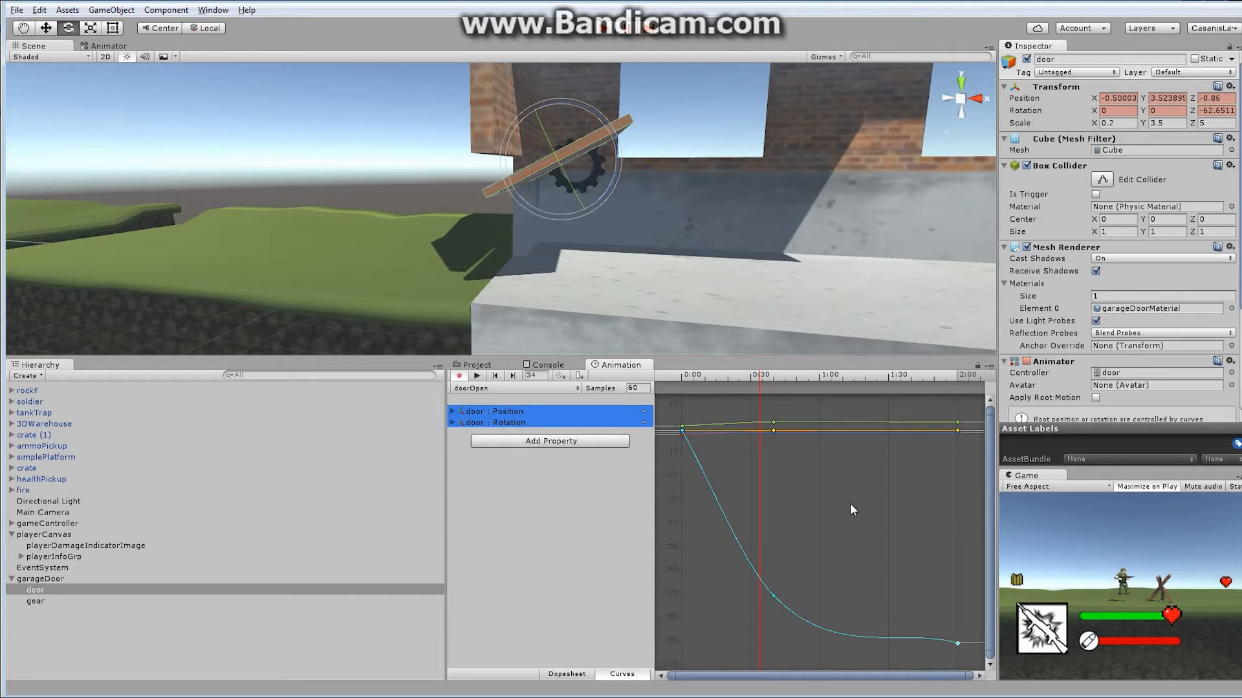
{"action": "right_click", "coordinate": [956, 643]}
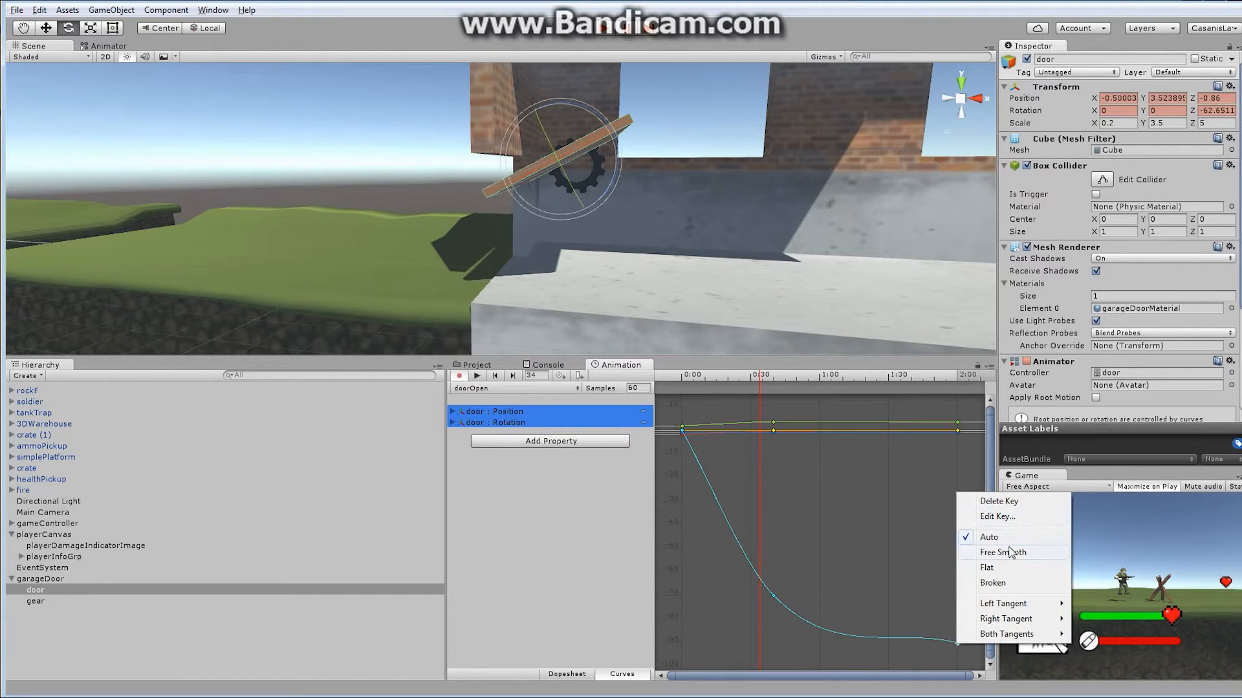
{"action": "left_click", "coordinate": [996, 568]}
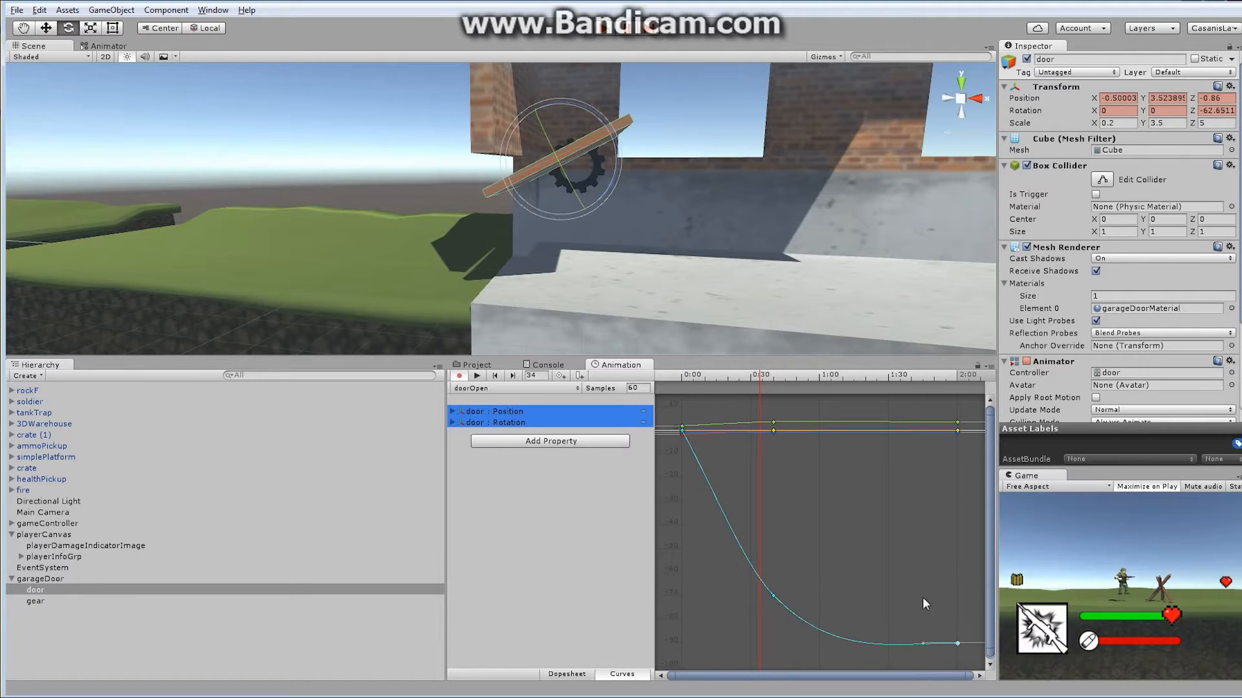
Step: Set the Z rotation curve's middle key to Free Smooth and adjust its tangent slightly for a smoother curve
{"action": "left_click_drag", "start_coordinate": [720, 572], "coordinate": [801, 618]}
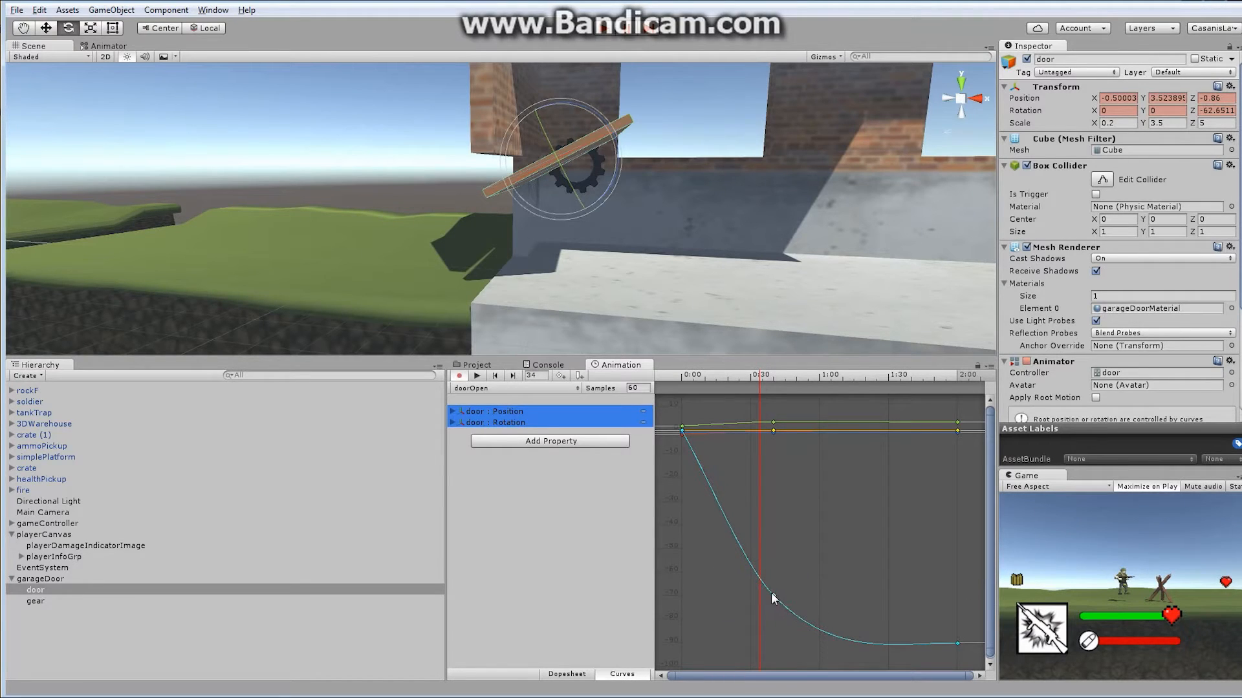
{"action": "right_click", "coordinate": [773, 594]}
{"action": "left_click", "coordinate": [816, 501]}
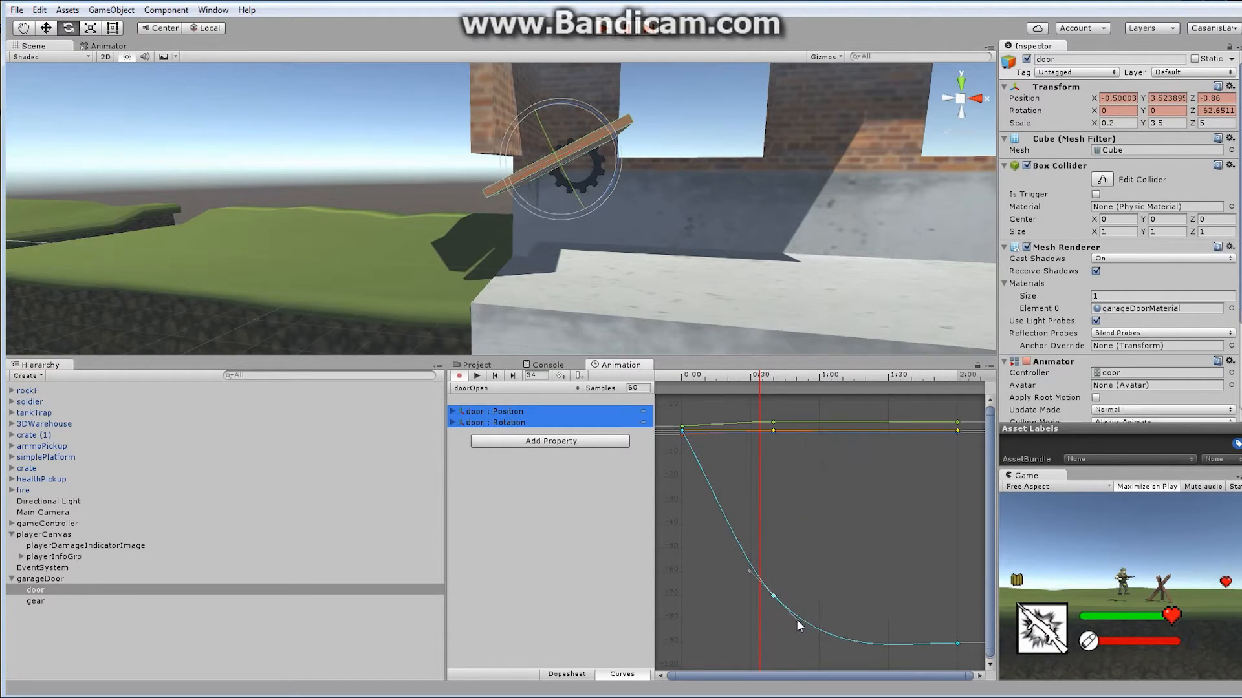
{"action": "left_click_drag", "start_coordinate": [798, 620], "coordinate": [801, 617]}
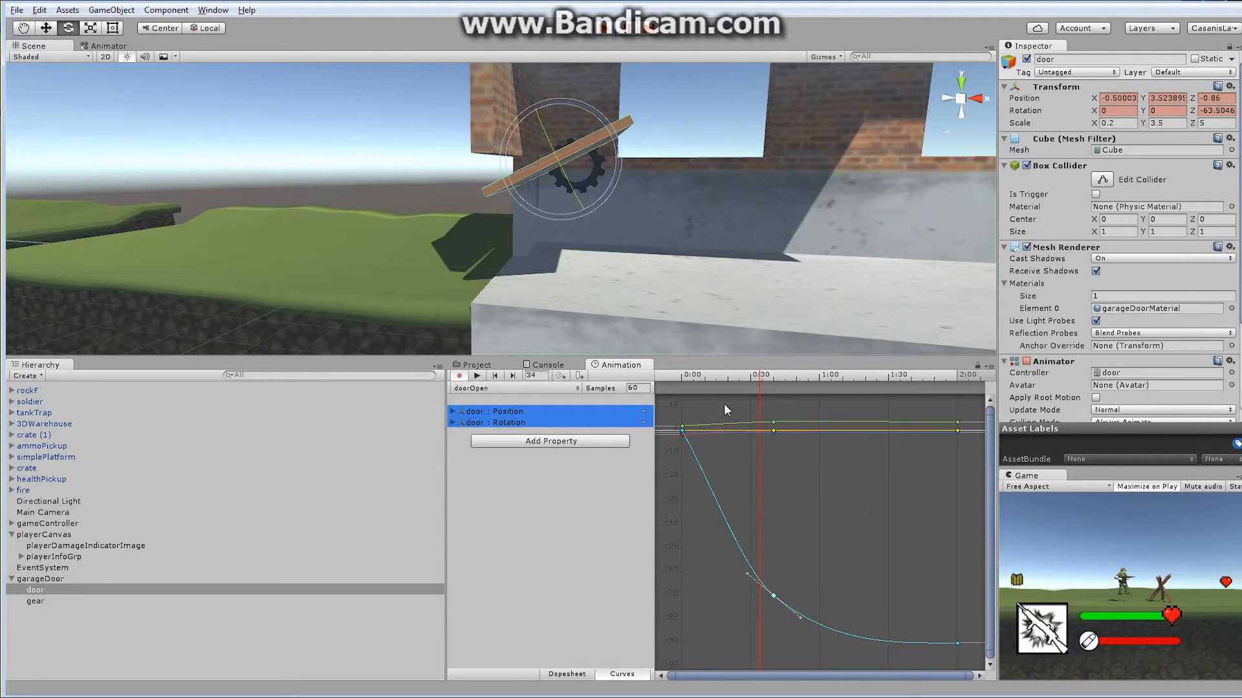
Step: Smooth the tangents of the door's position curve keys at frame 40 and 2:00 in doorOpen
{"action": "left_click_drag", "start_coordinate": [766, 409], "coordinate": [978, 427]}
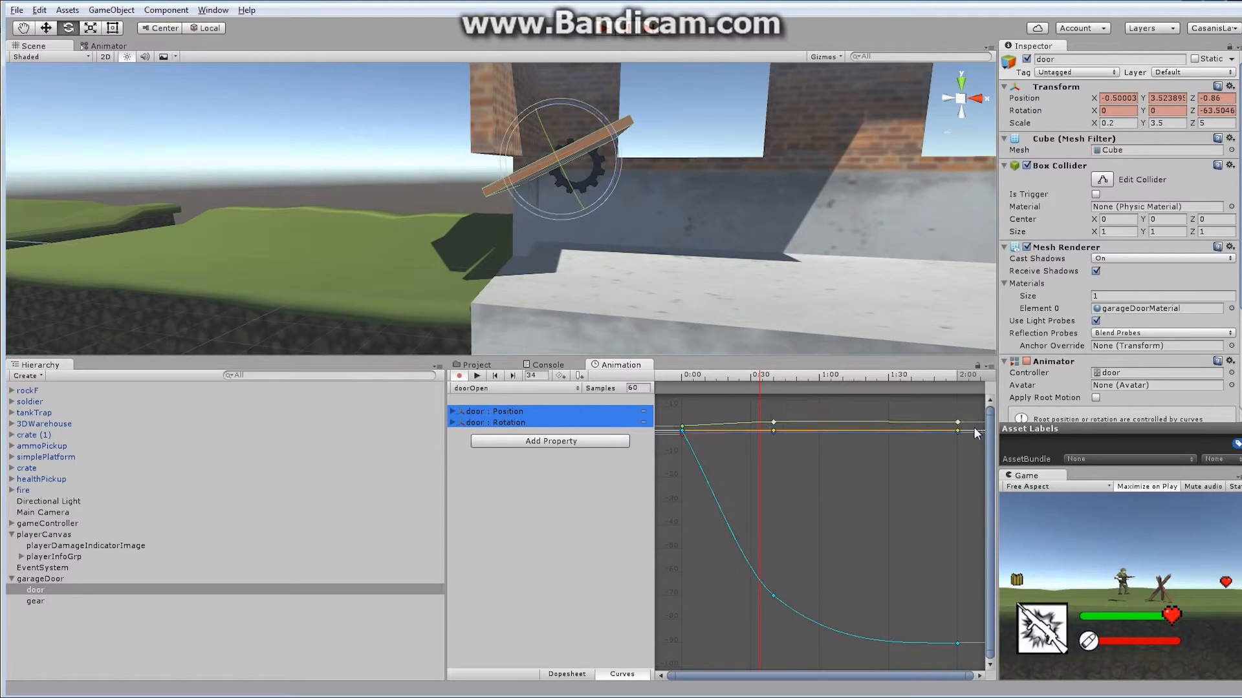
{"action": "right_click", "coordinate": [776, 427]}
{"action": "left_click", "coordinate": [816, 496]}
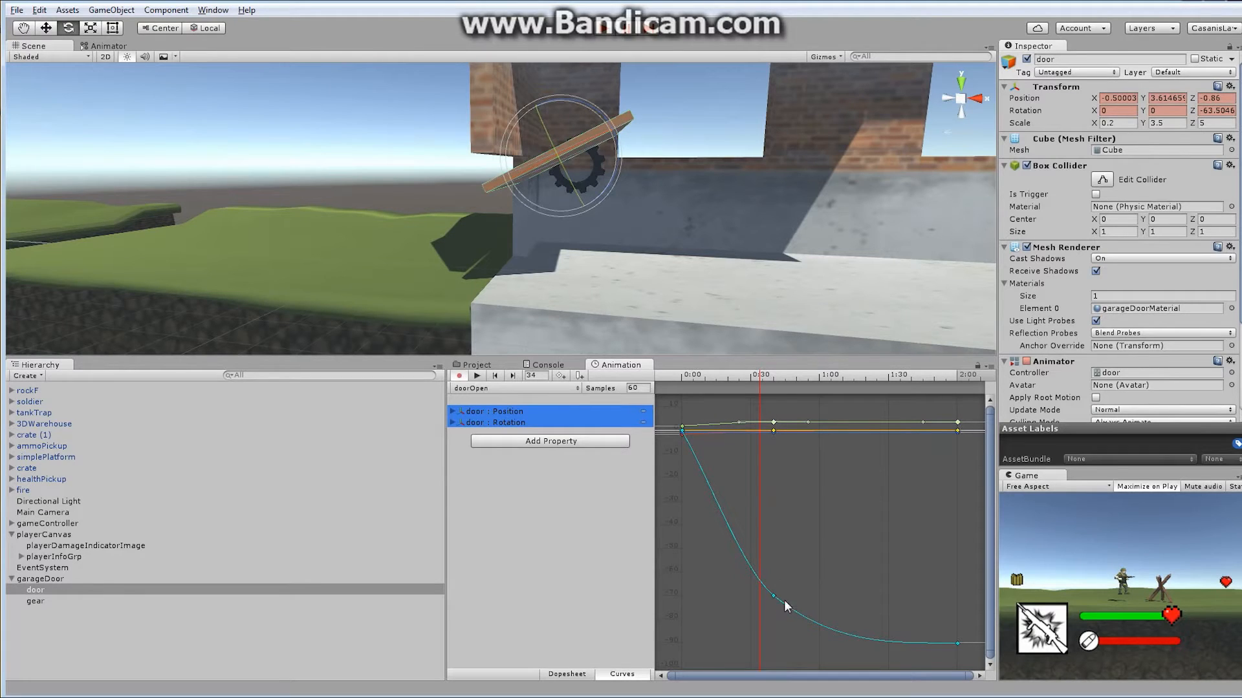
Step: Play the doorOpen animation to check the door's motion, and leave animation preview
{"action": "left_click", "coordinate": [477, 376]}
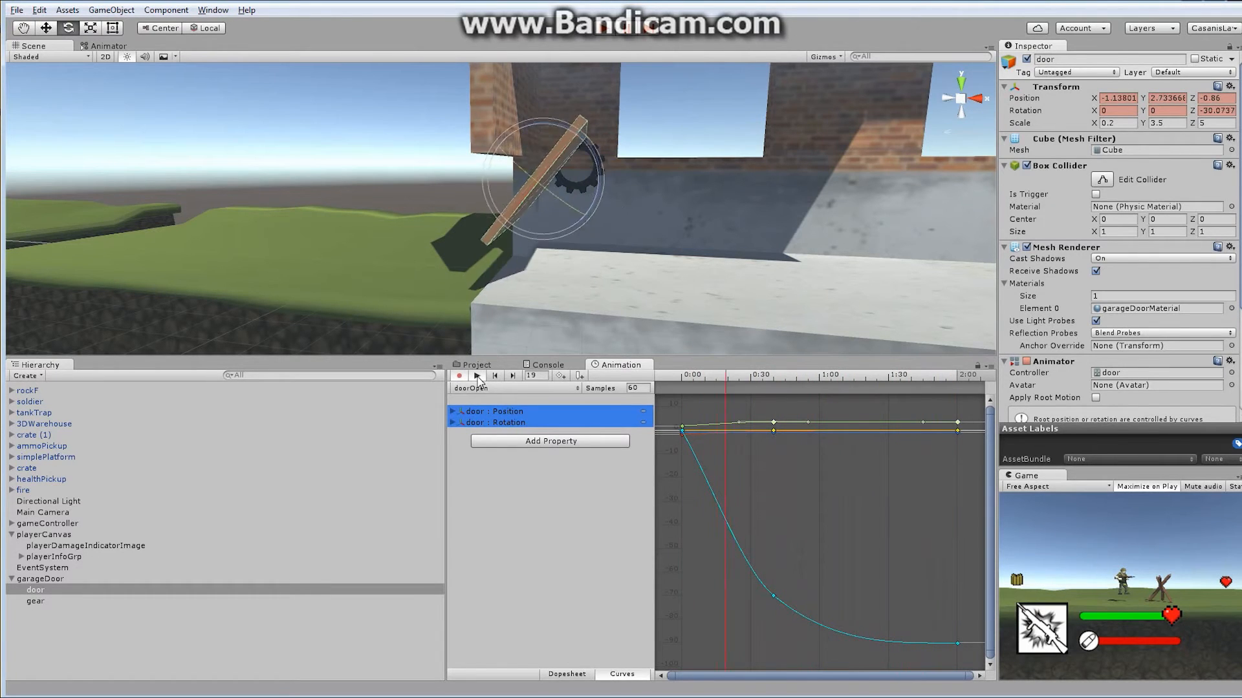
{"action": "left_click", "coordinate": [476, 376]}
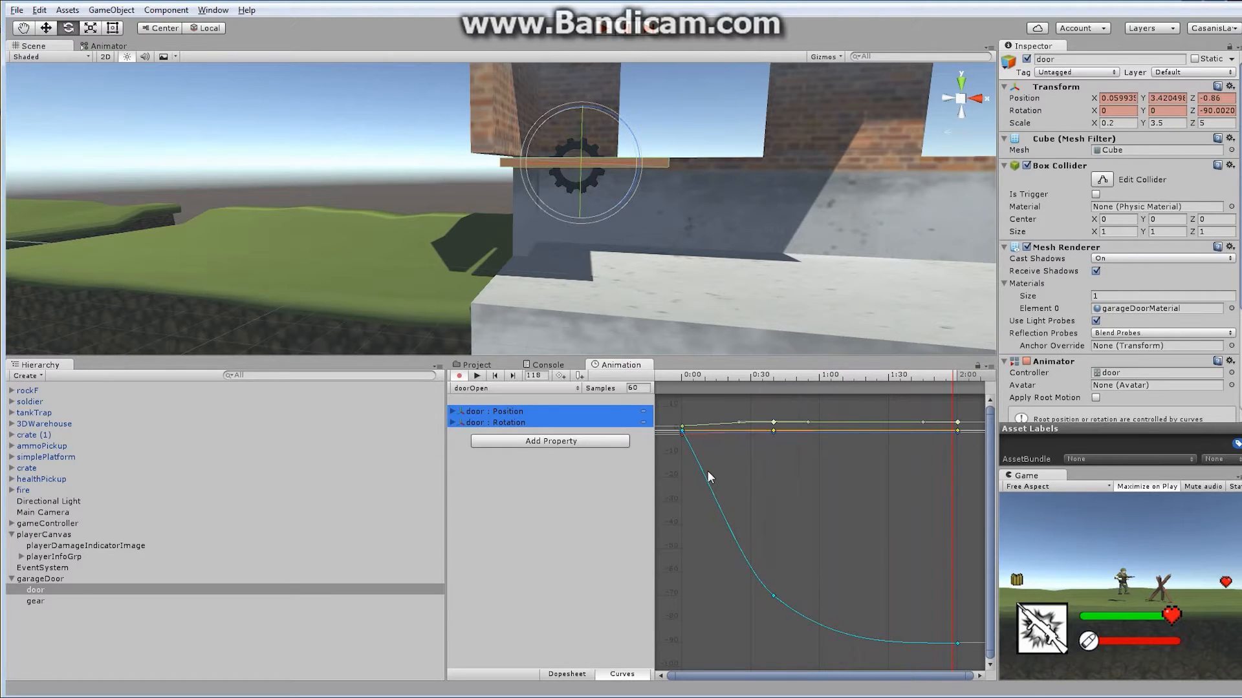
{"action": "left_click", "coordinate": [459, 376]}
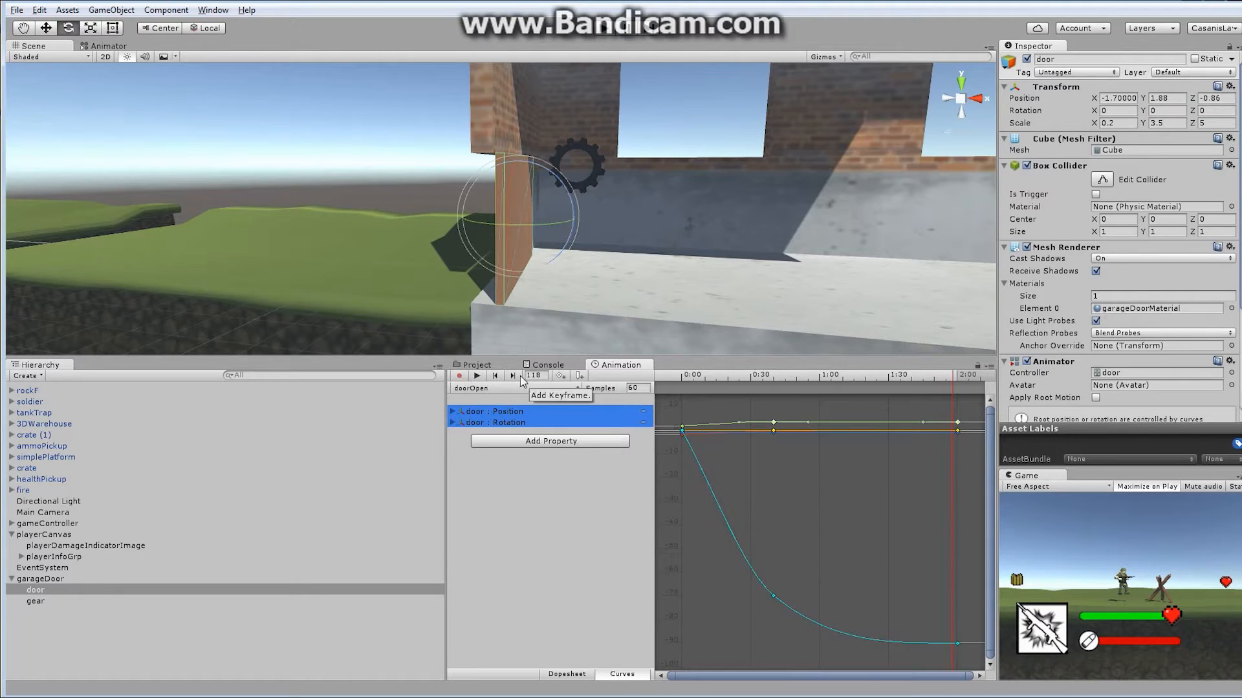
Step: Return to the Dopesheet view and create a new animation clip for the door named doorClose
{"action": "left_click", "coordinate": [567, 675]}
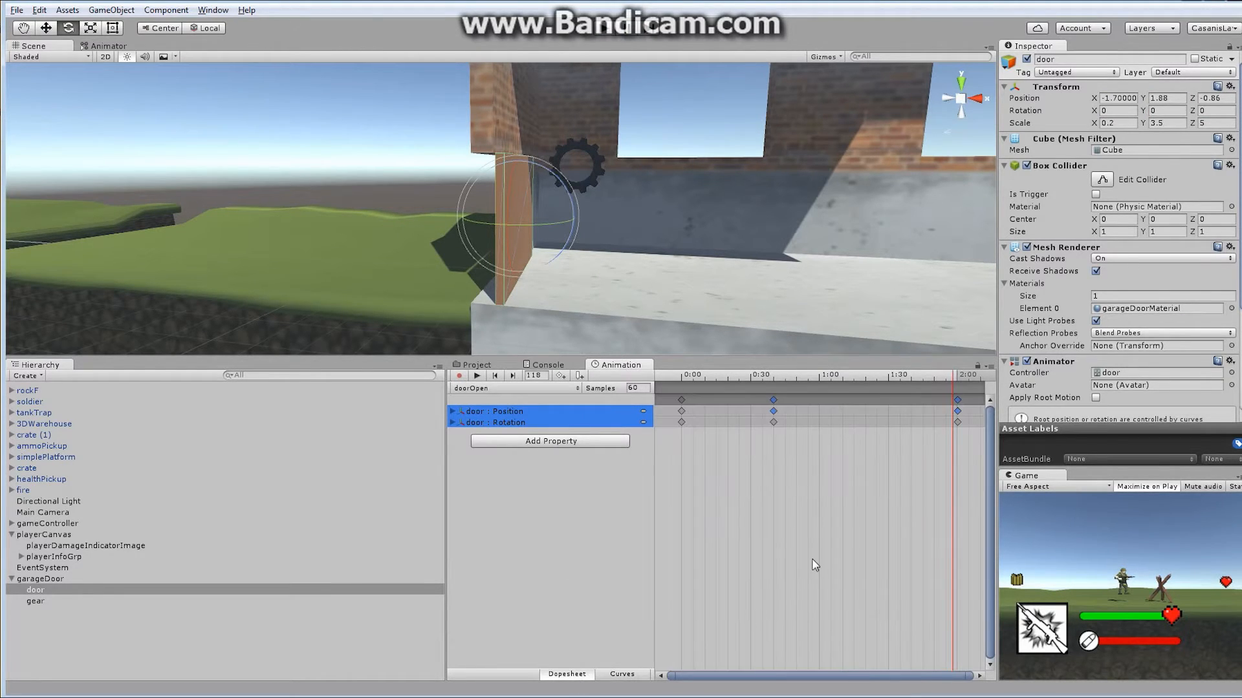
{"action": "left_click", "coordinate": [577, 389]}
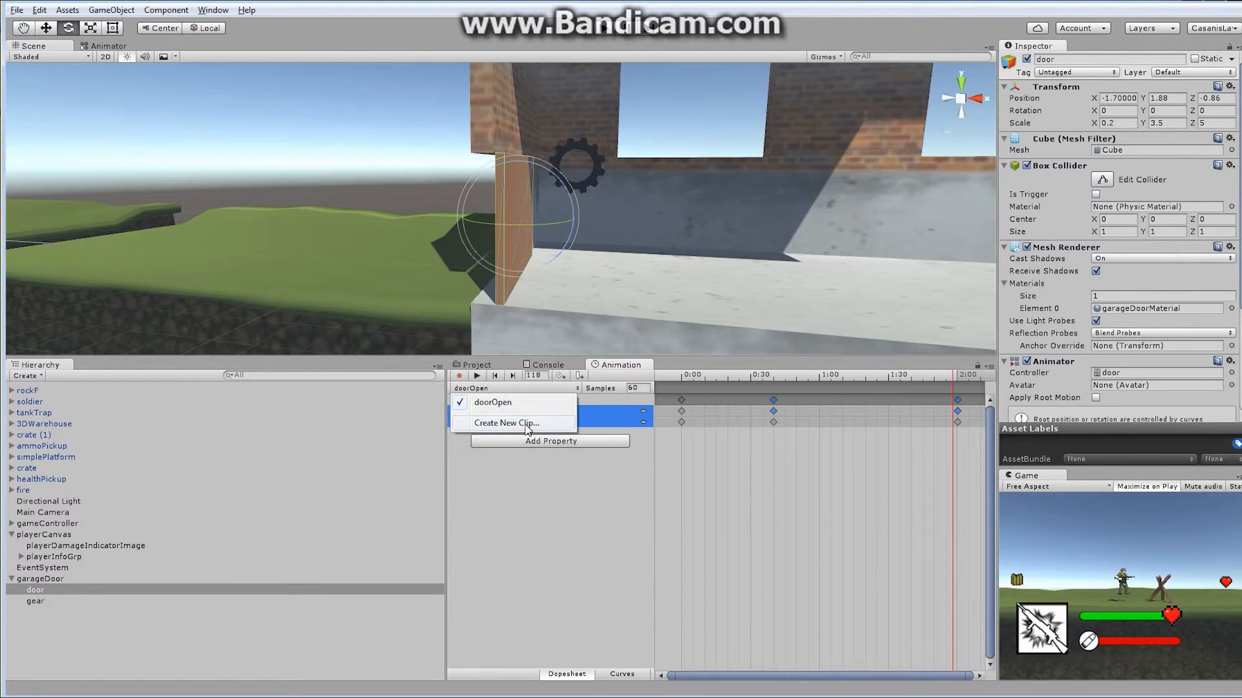
{"action": "left_click", "coordinate": [505, 423]}
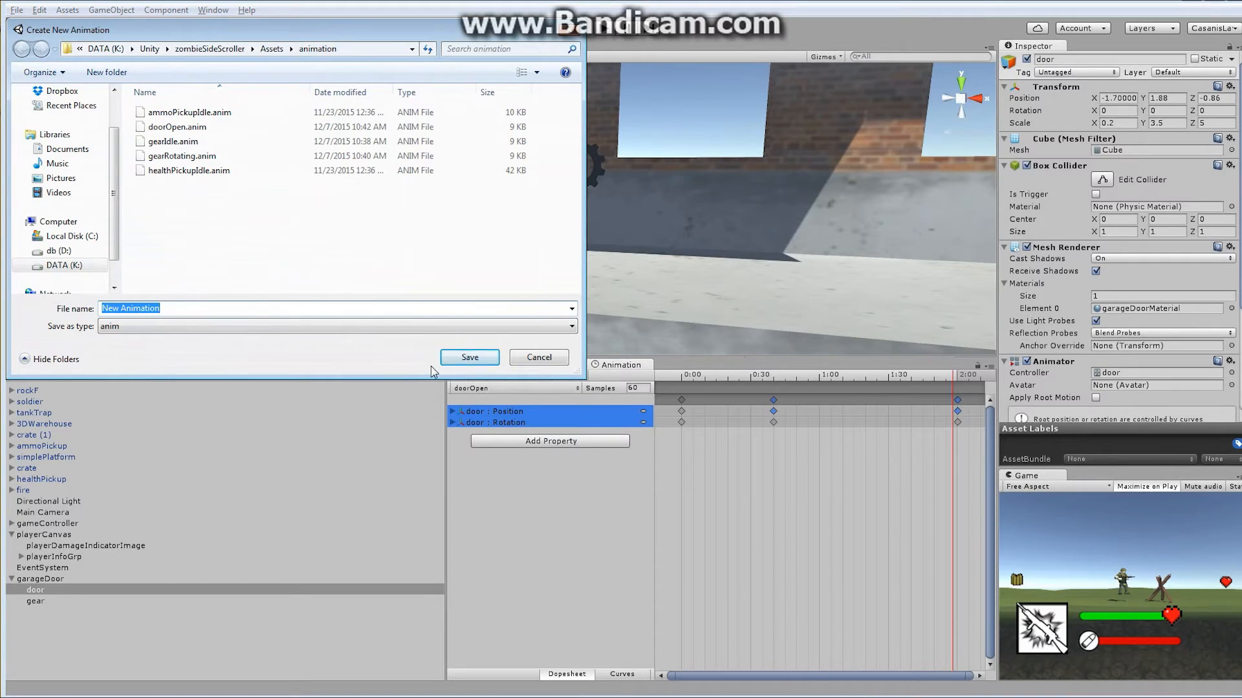
{"action": "type", "text": "d"}
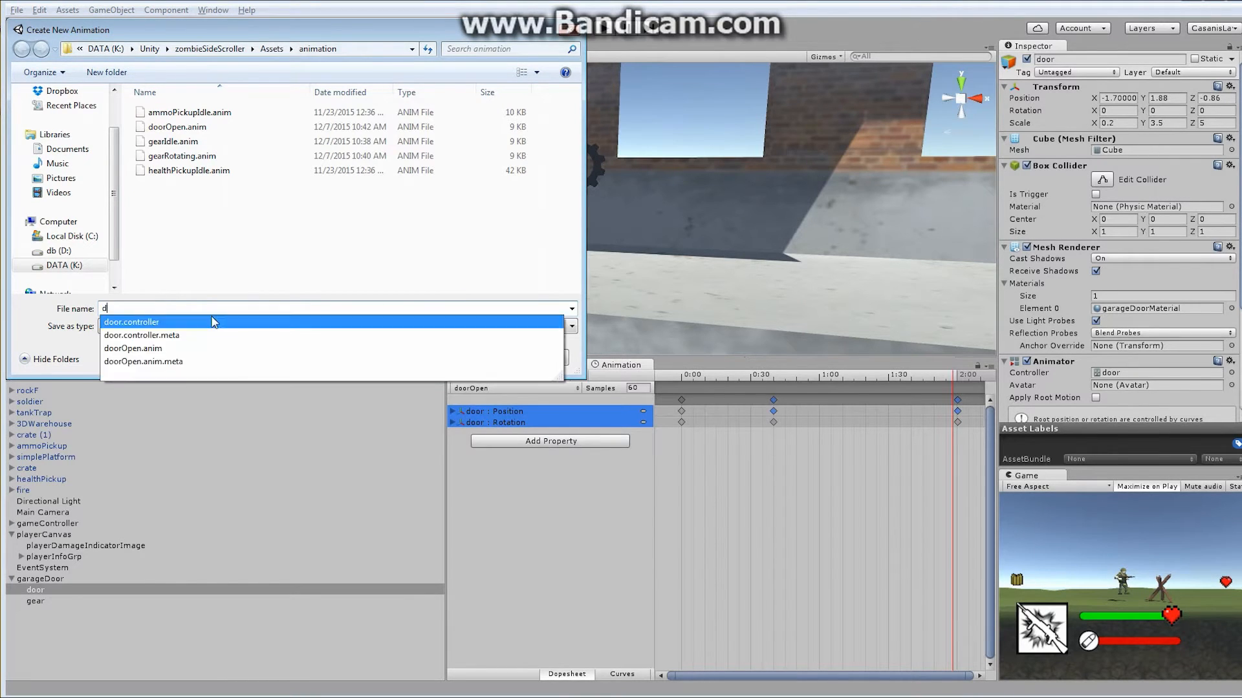
{"action": "type", "text": "oorClose"}
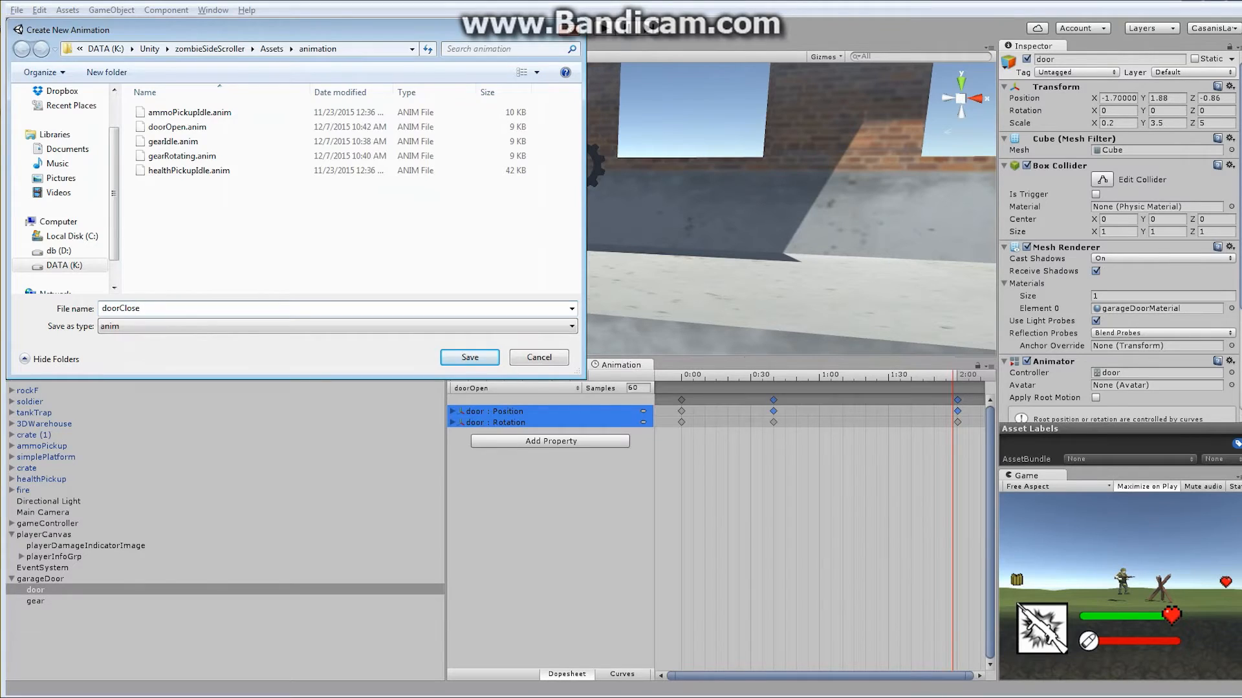
{"action": "key", "text": "Return"}
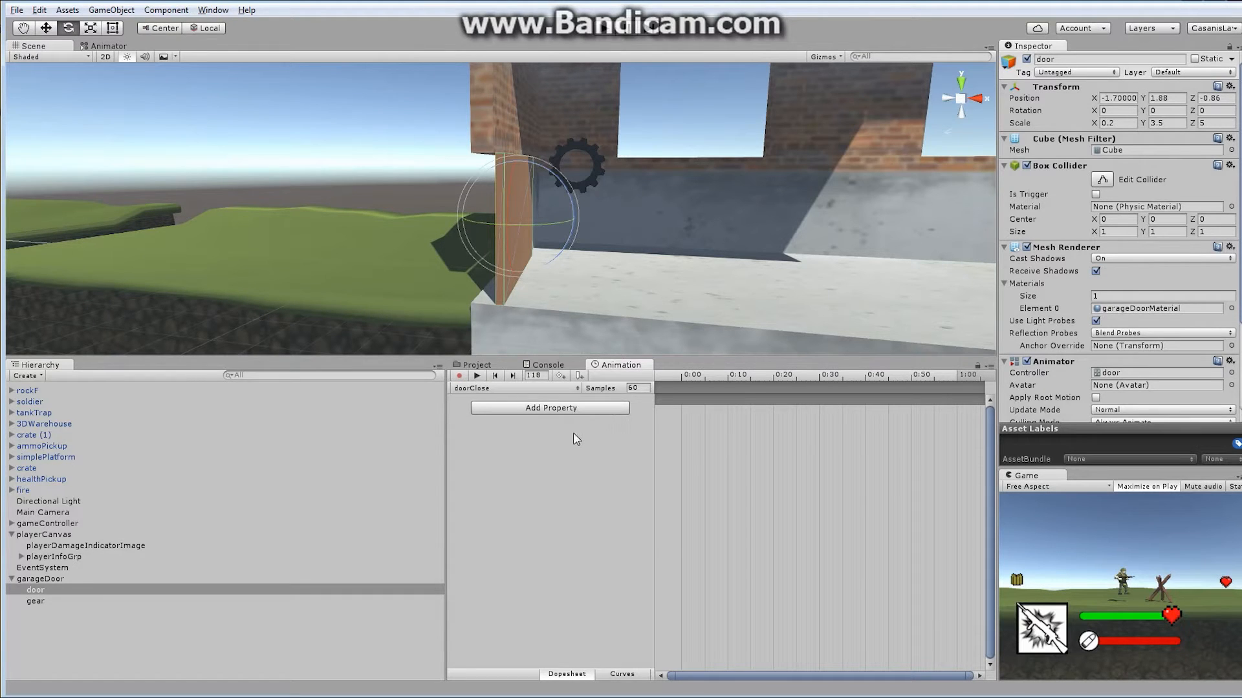
Step: Switch to the doorOpen clip and examine the door's position and rotation values at frame 120
{"action": "left_click", "coordinate": [577, 390]}
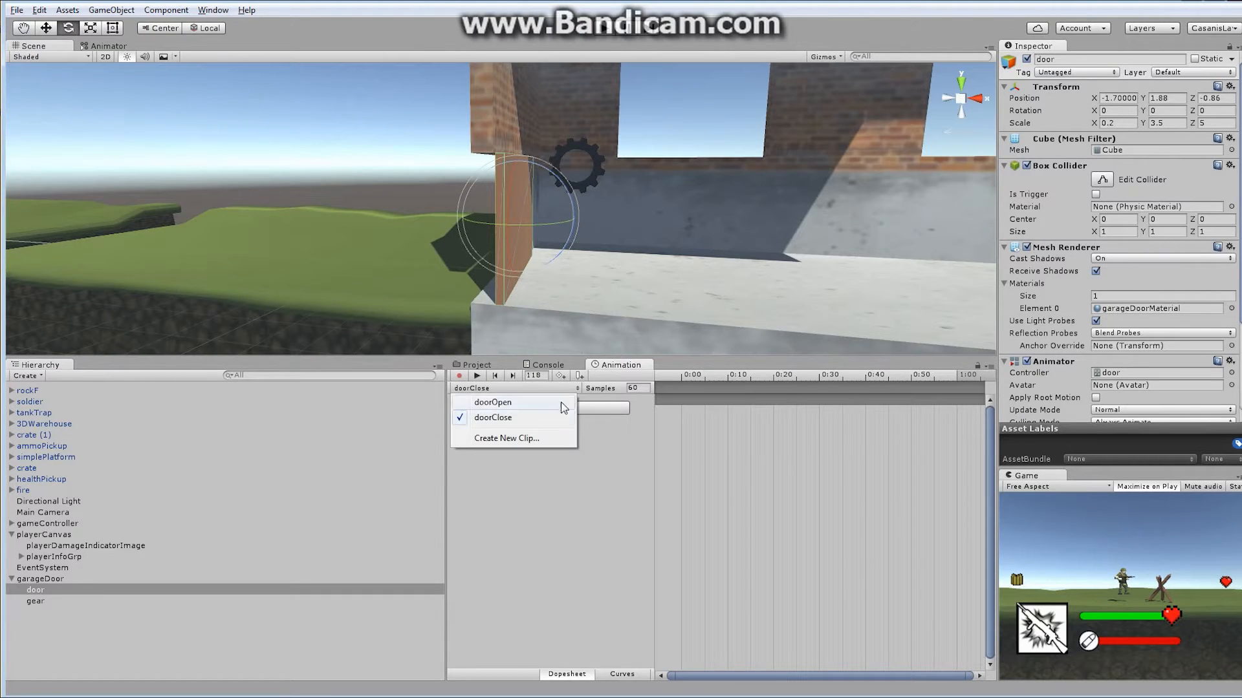
{"action": "left_click", "coordinate": [493, 402]}
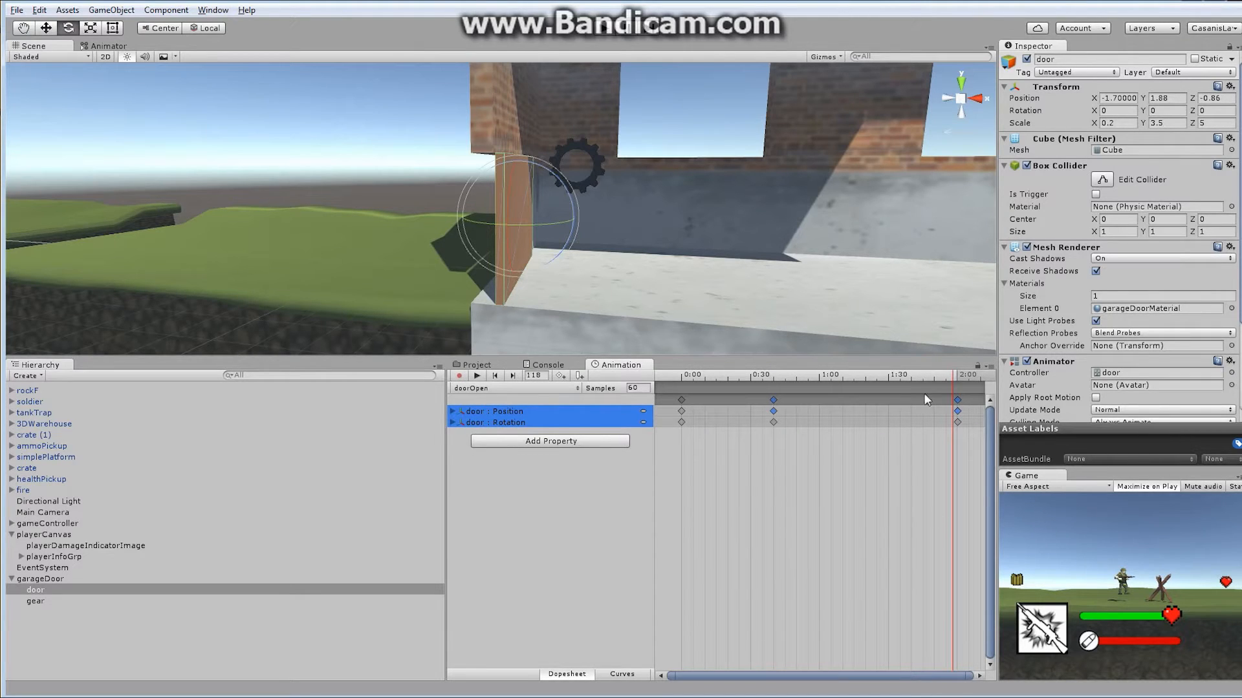
{"action": "left_click_drag", "start_coordinate": [952, 373], "coordinate": [957, 375]}
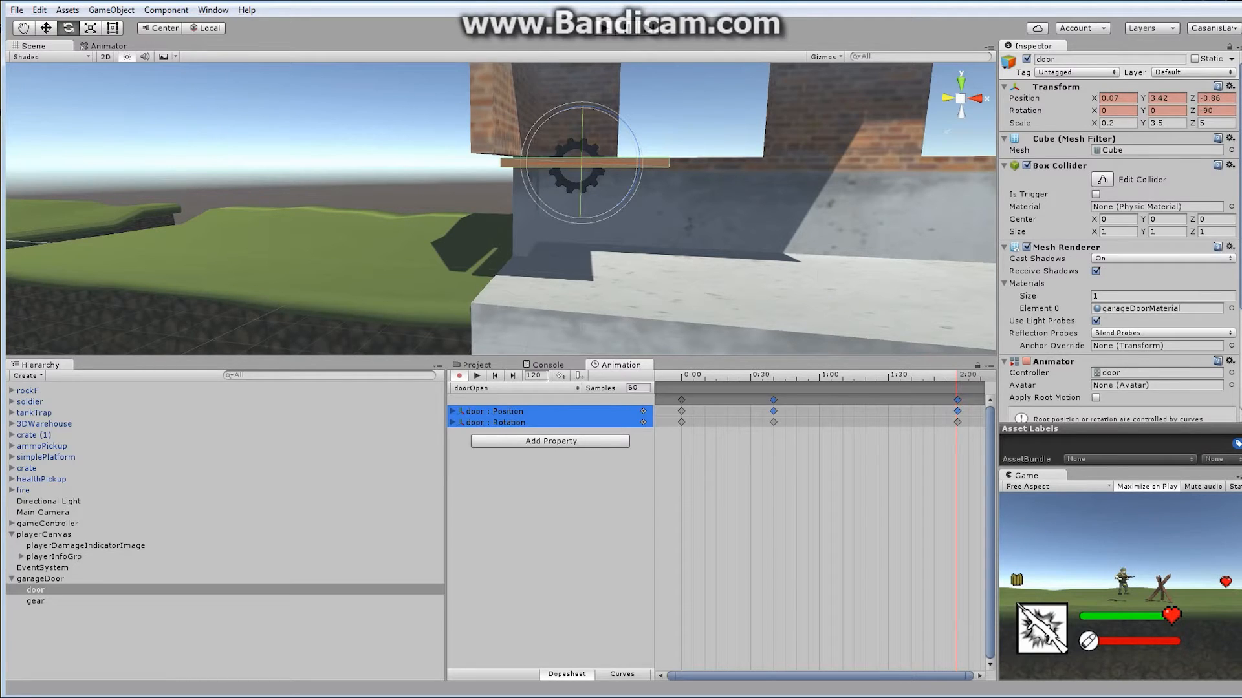
Step: Switch to the doorClose clip and add the door's Transform Position and Rotation properties
{"action": "left_click", "coordinate": [541, 388]}
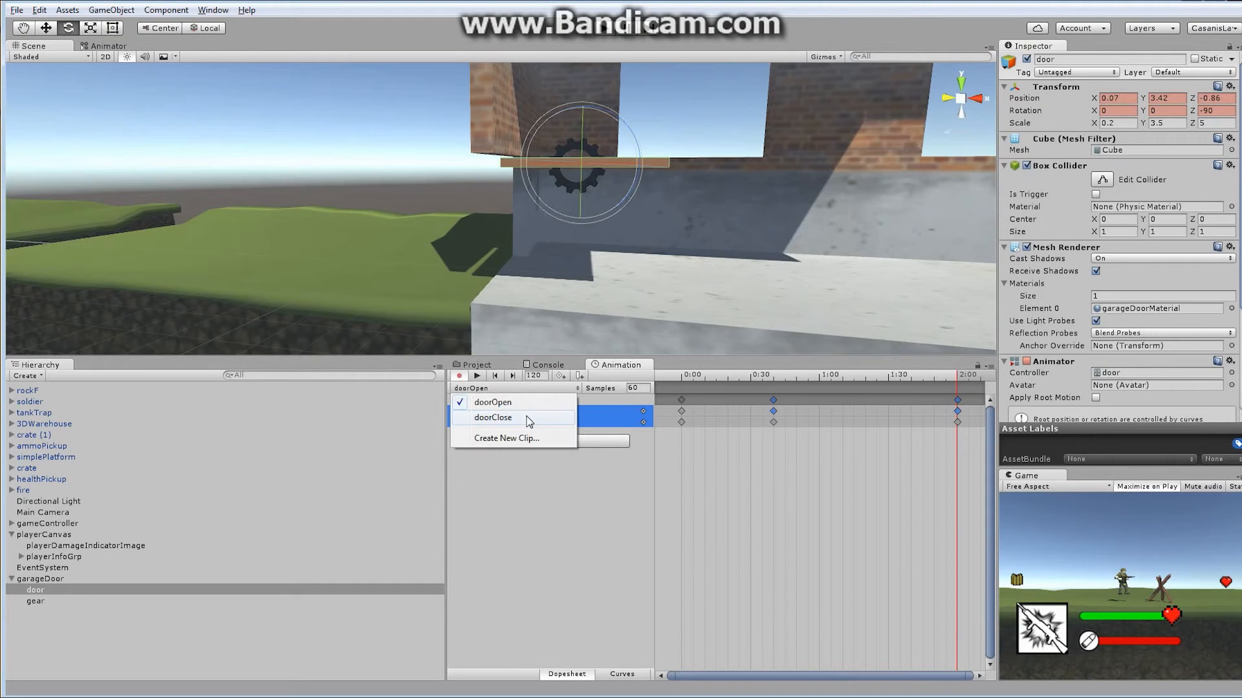
{"action": "left_click", "coordinate": [521, 417]}
{"action": "left_click", "coordinate": [681, 376]}
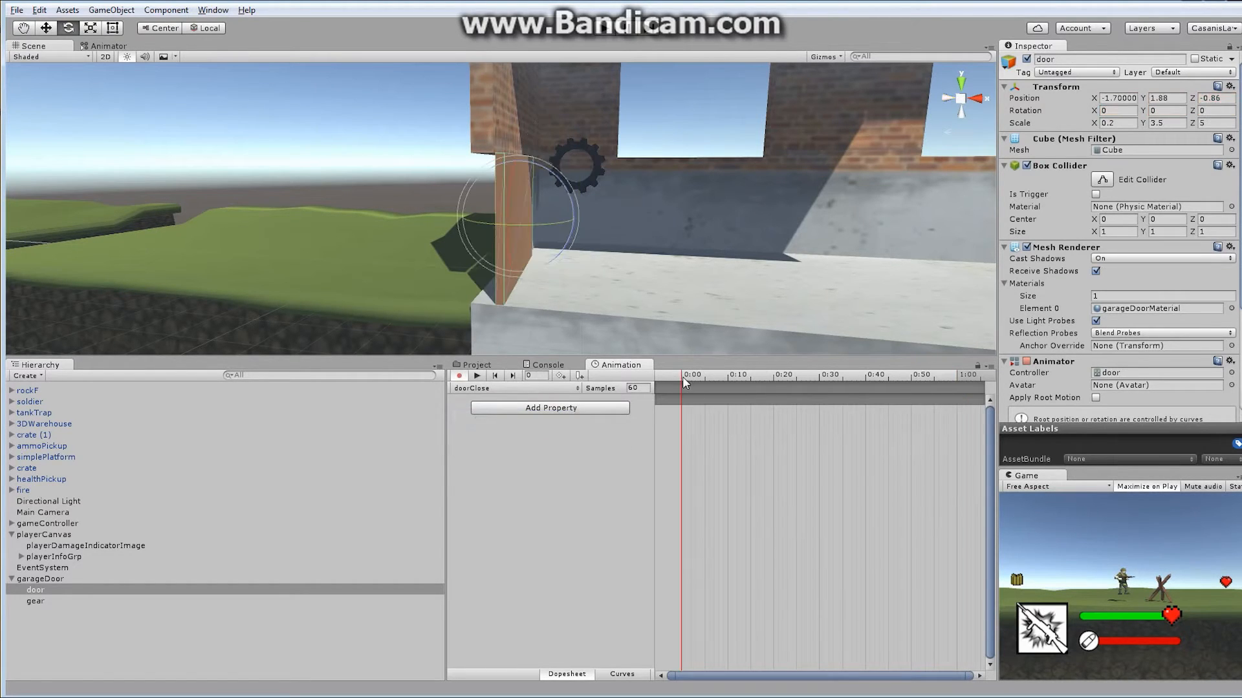
{"action": "left_click", "coordinate": [561, 408]}
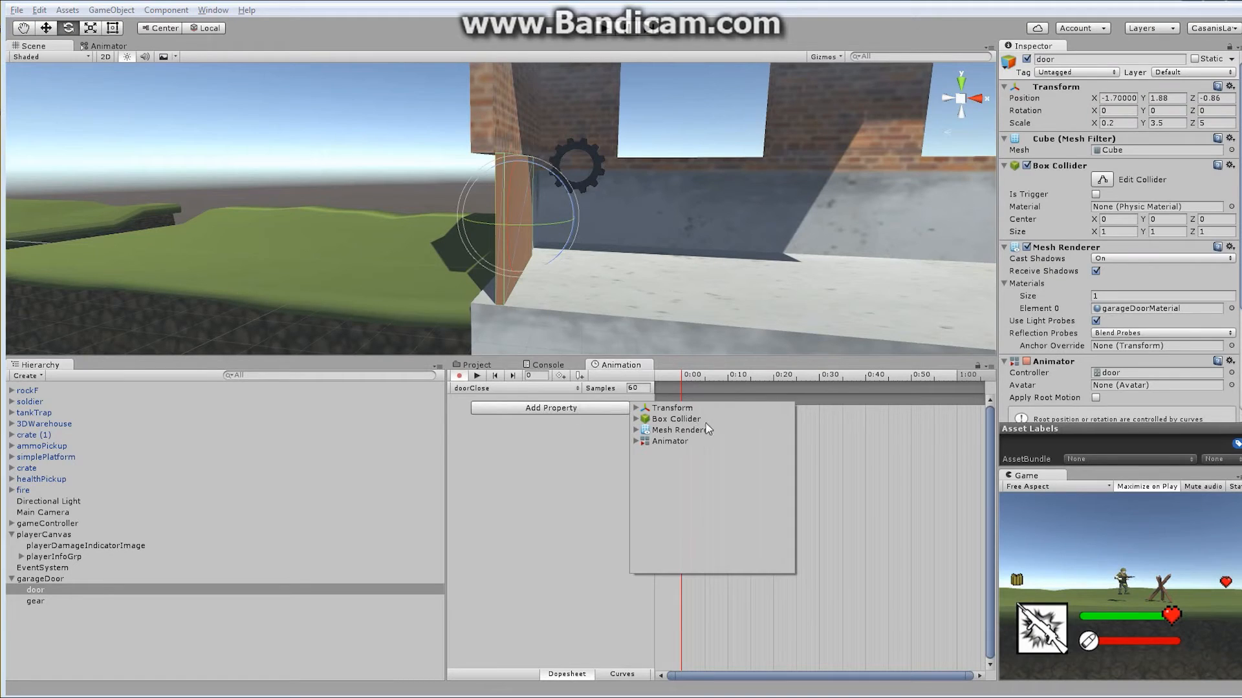
{"action": "left_click", "coordinate": [637, 410]}
{"action": "left_click", "coordinate": [787, 418]}
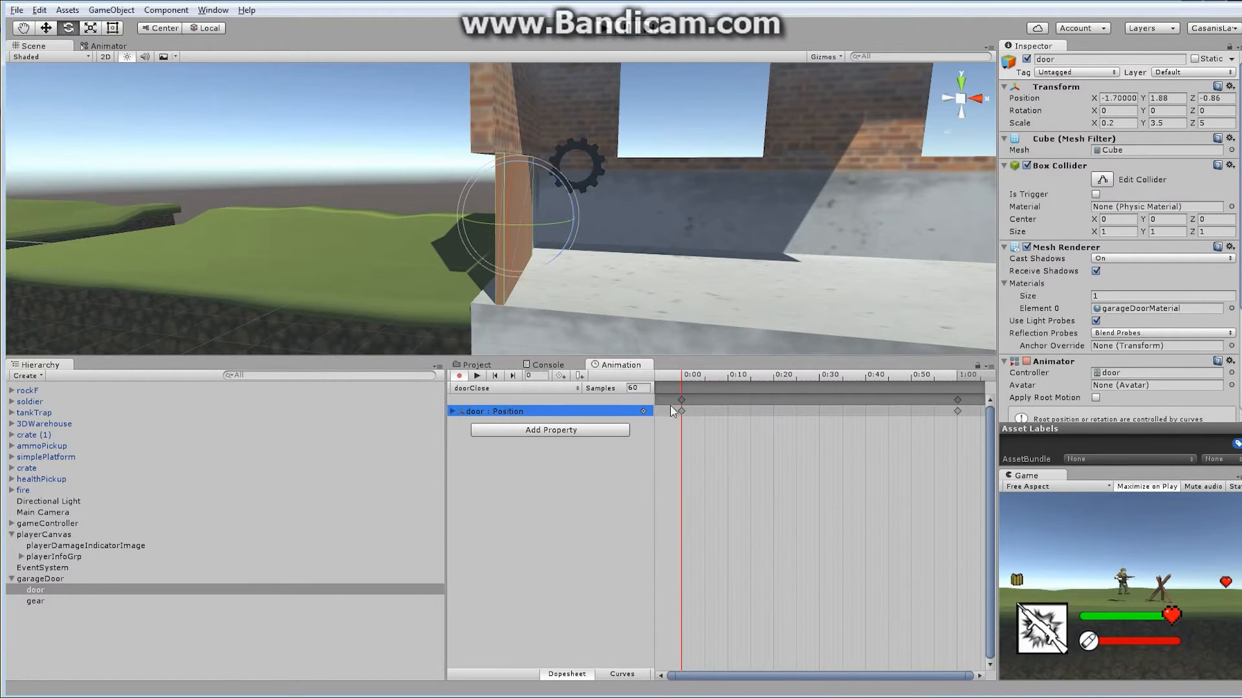
{"action": "left_click", "coordinate": [563, 430]}
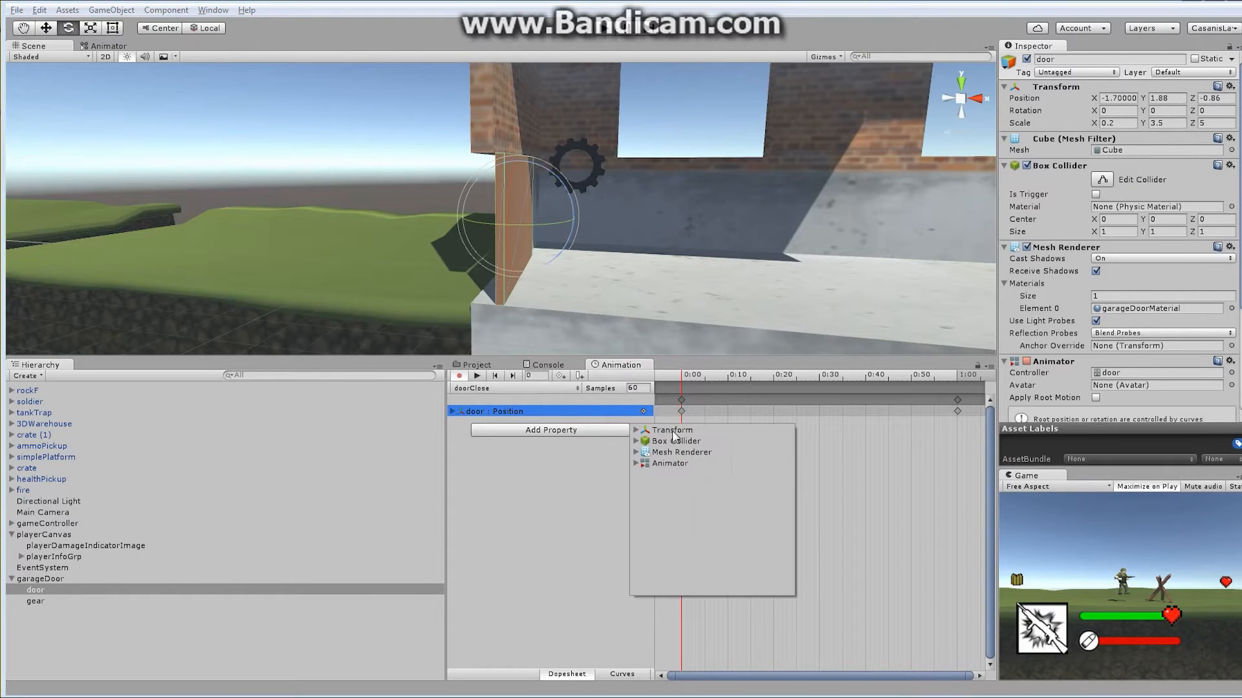
{"action": "left_click", "coordinate": [637, 430]}
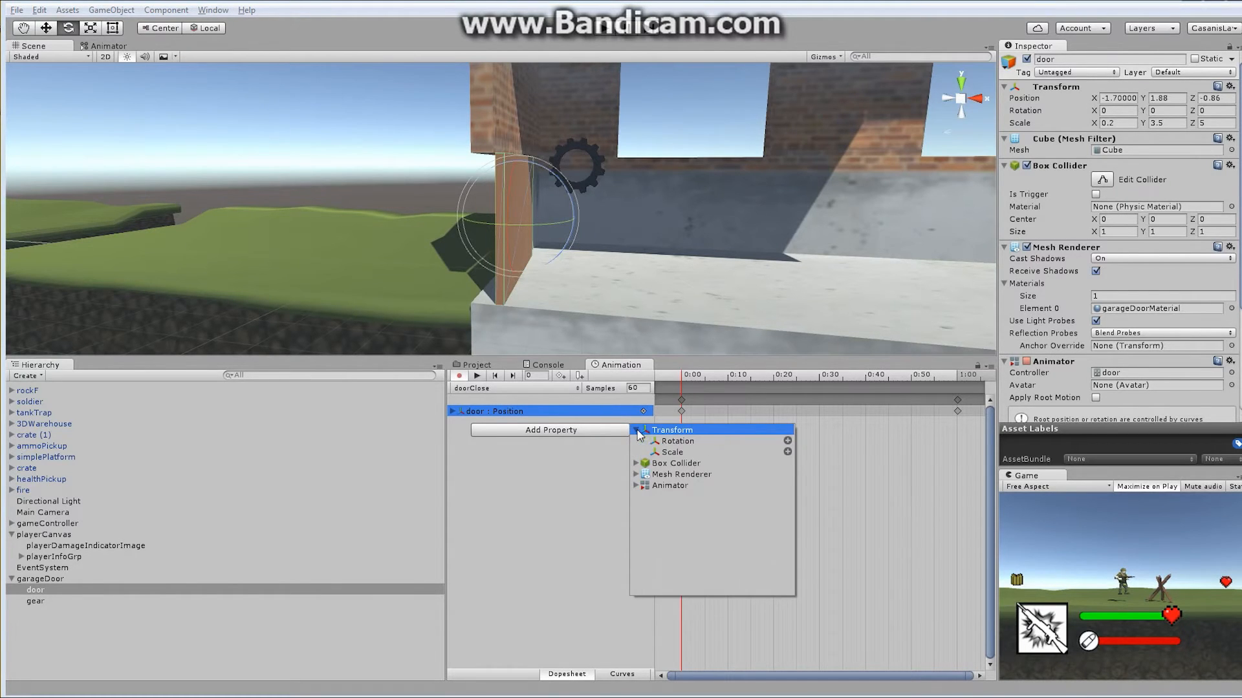
{"action": "left_click", "coordinate": [787, 441]}
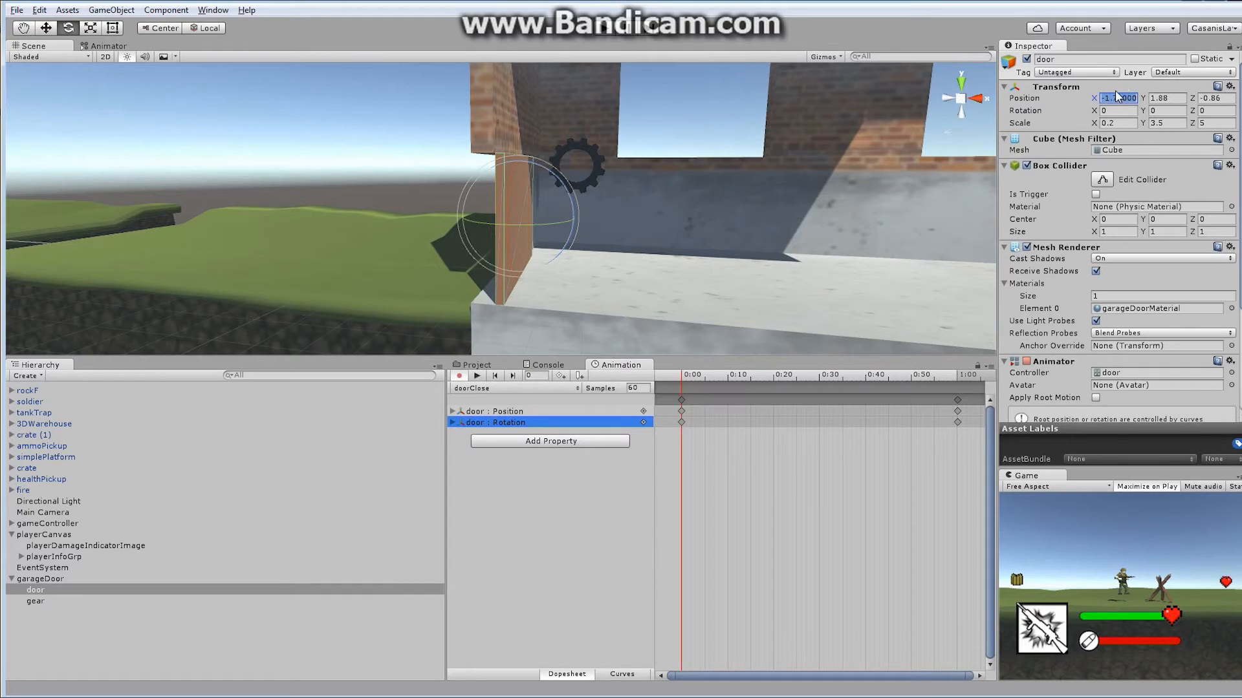
Step: Key the door at frame 0 of doorClose with position X 0.07, Y 3.42 and Z rotation -90
{"action": "type", "text": ".07"}
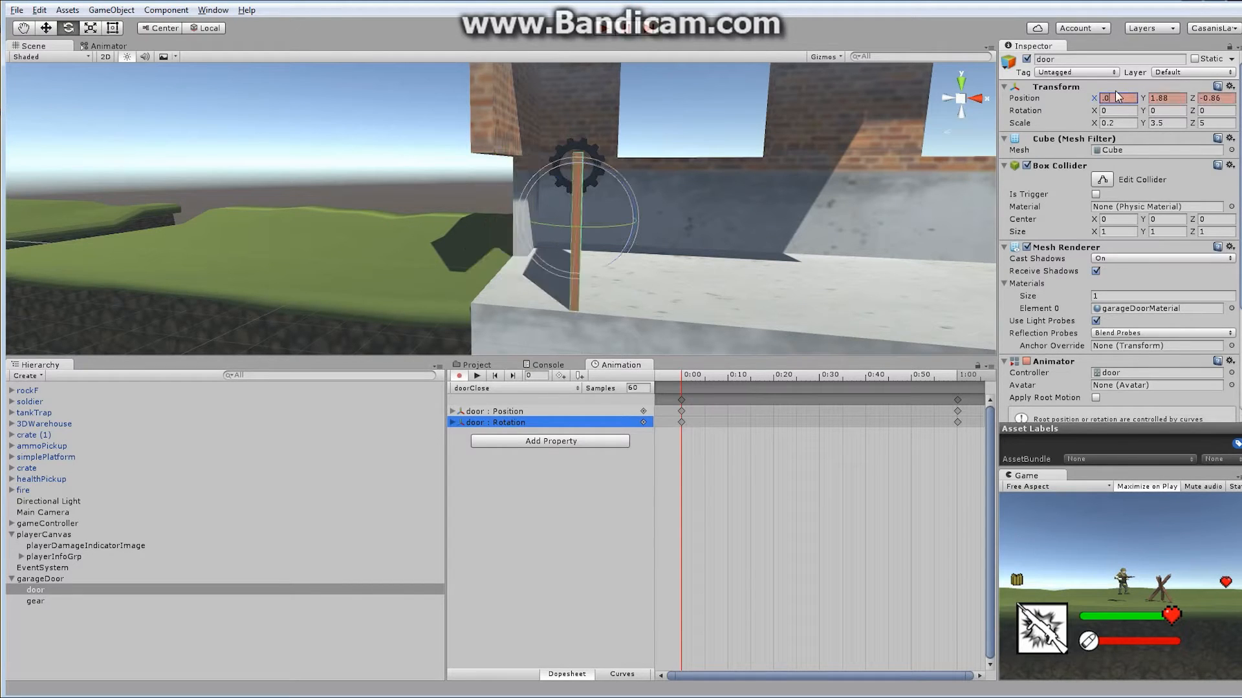
{"action": "left_click", "coordinate": [1168, 98]}
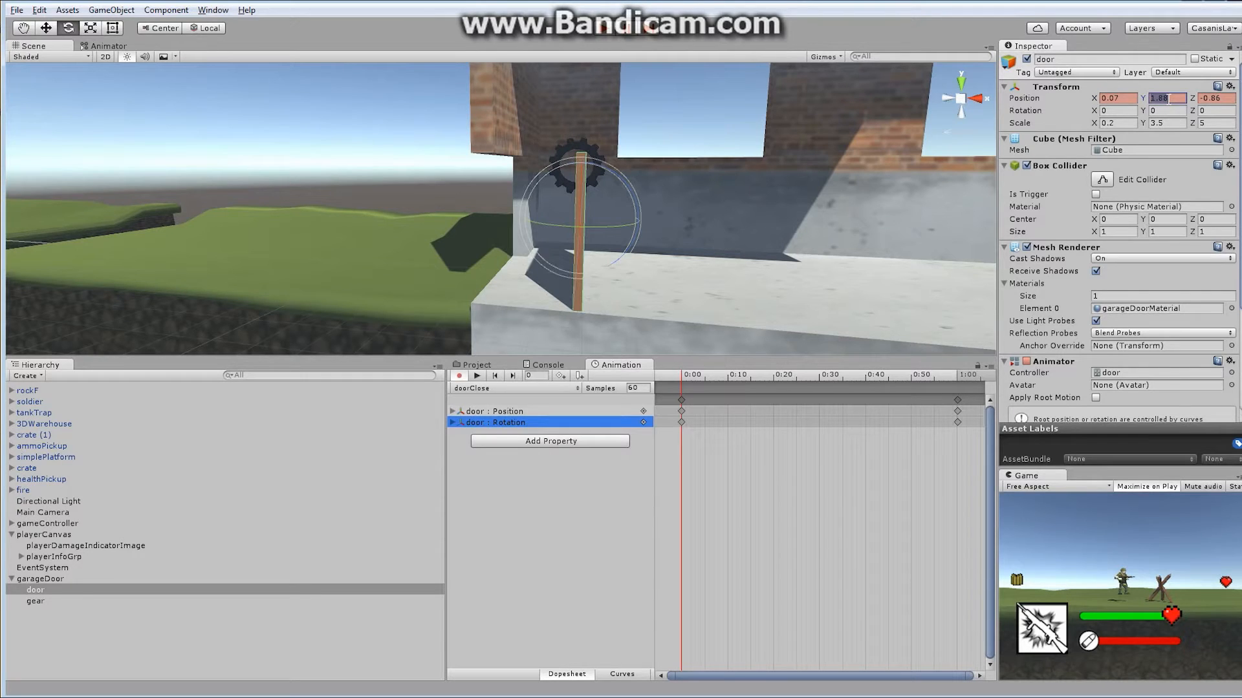
{"action": "type", "text": "3"}
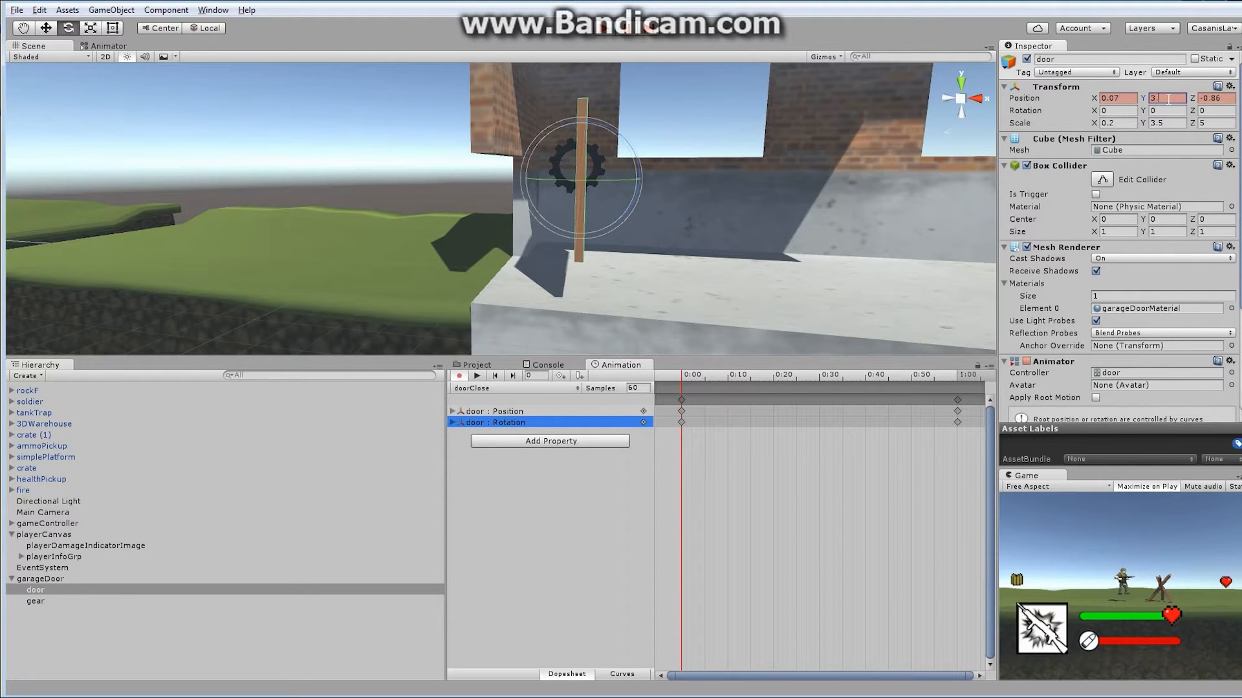
{"action": "type", "text": ".42"}
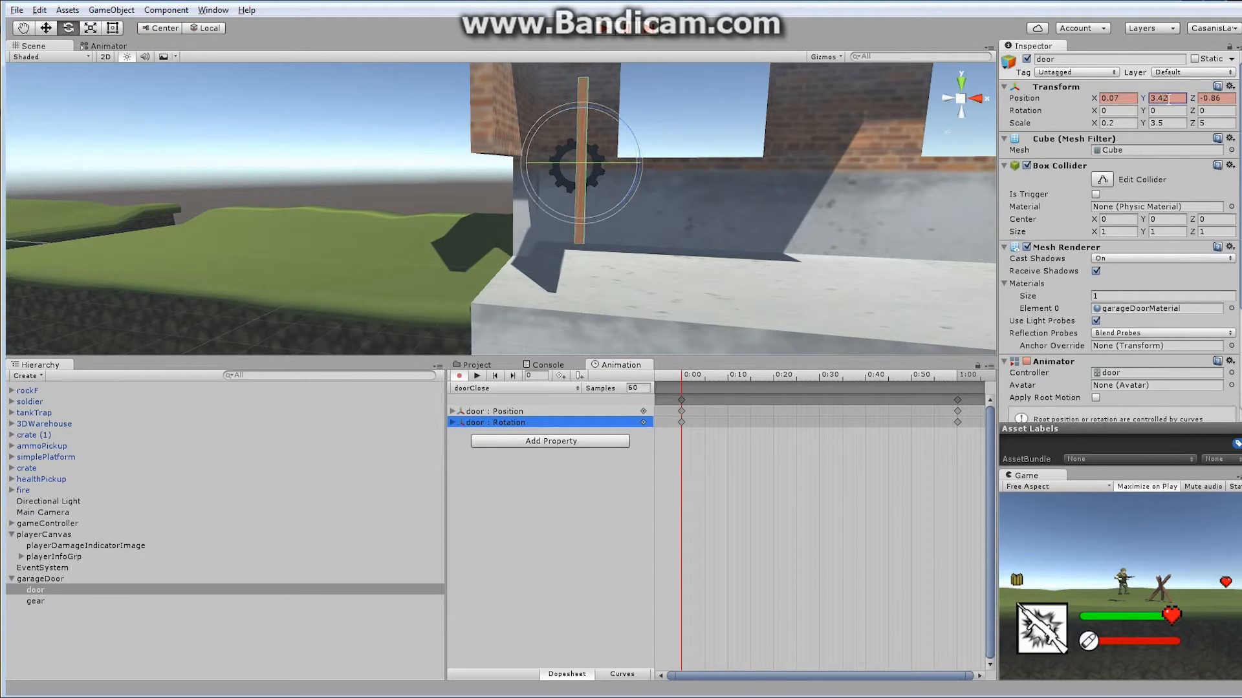
{"action": "left_click", "coordinate": [1210, 110]}
{"action": "type", "text": "-90"}
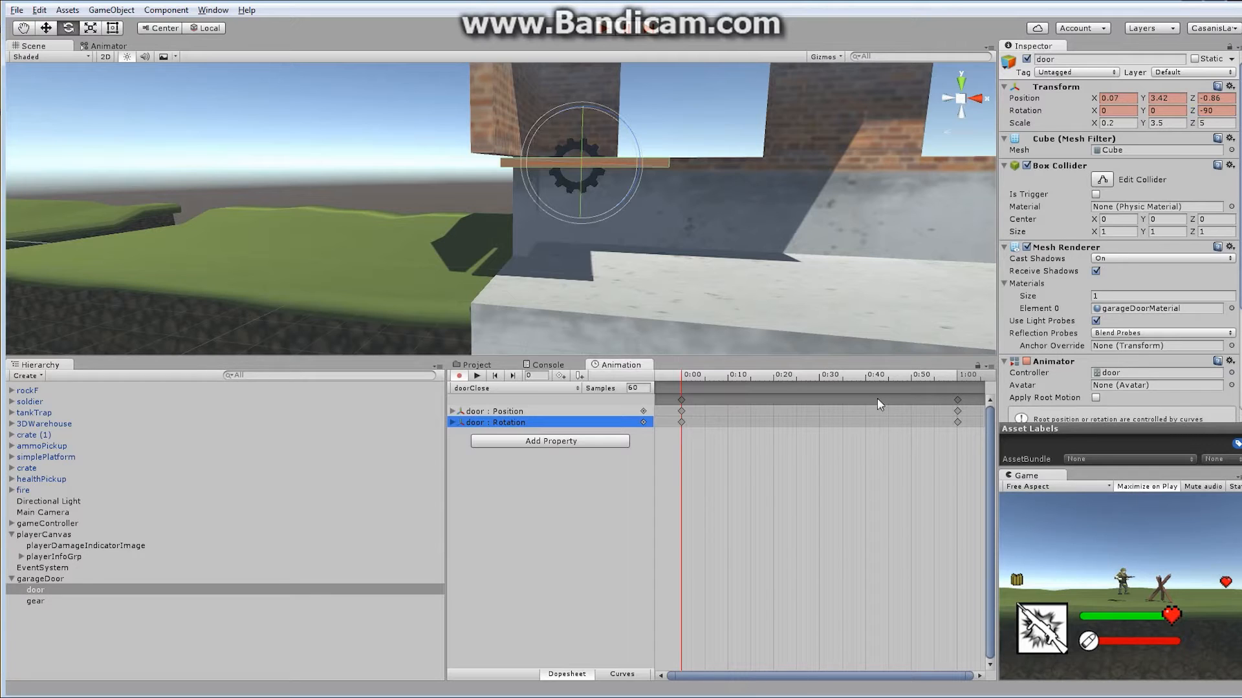
Step: Move the final position and rotation keys of doorClose to 2:00
{"action": "mouse_move", "coordinate": [970, 438]}
{"action": "left_mouse_down"}
{"action": "mouse_move", "coordinate": [936, 404]}
{"action": "mouse_move", "coordinate": [971, 423]}
{"action": "left_mouse_up"}
{"action": "left_click", "coordinate": [980, 675]}
{"action": "left_click", "coordinate": [980, 675]}
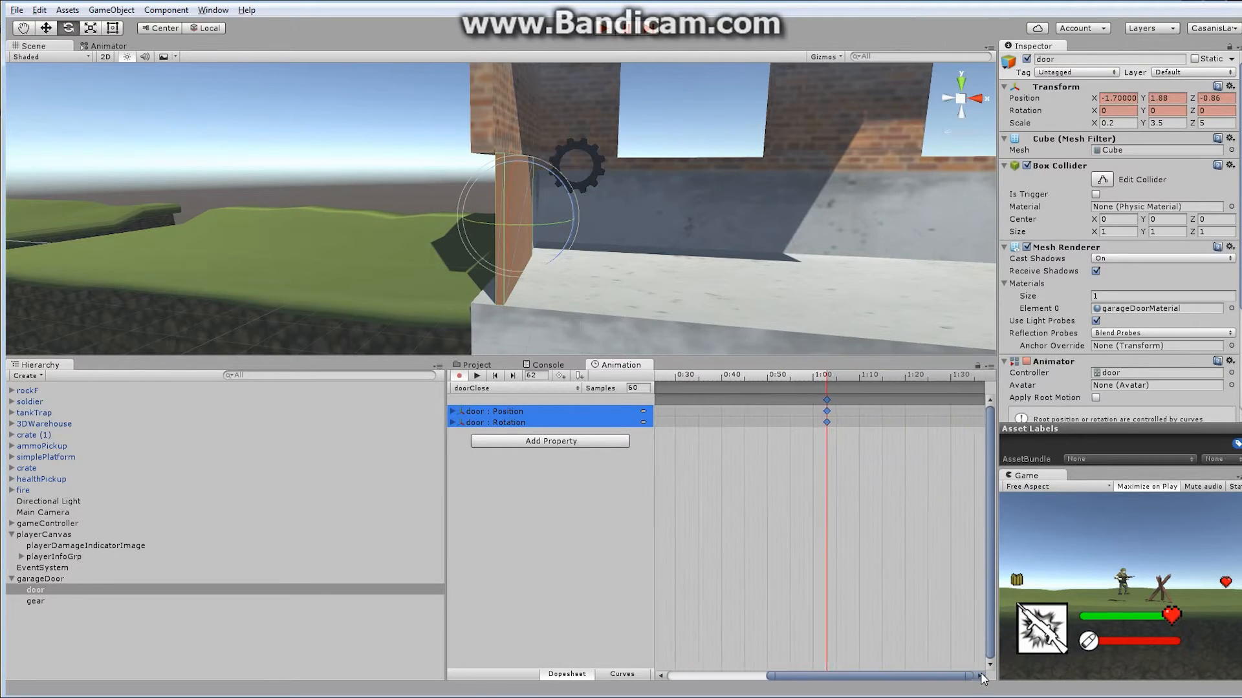
{"action": "left_click_drag", "start_coordinate": [700, 421], "coordinate": [963, 441]}
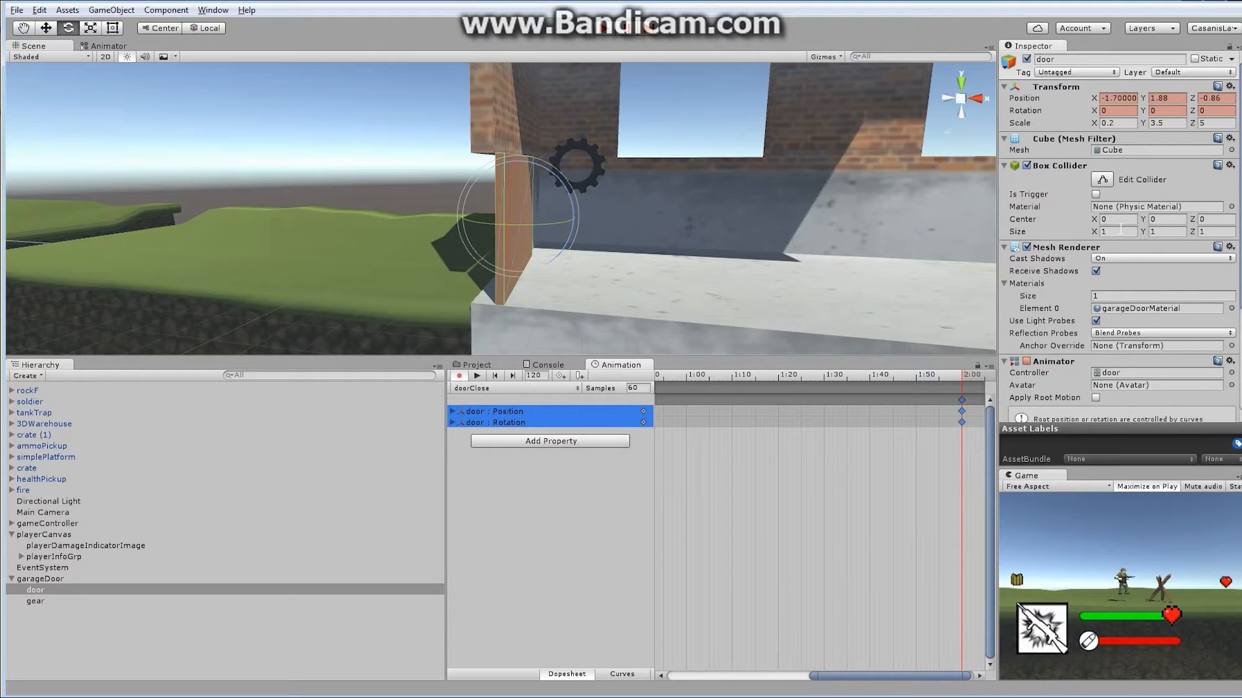
Step: Play the doorClose animation to review the door's closing motion
{"action": "left_click", "coordinate": [460, 376]}
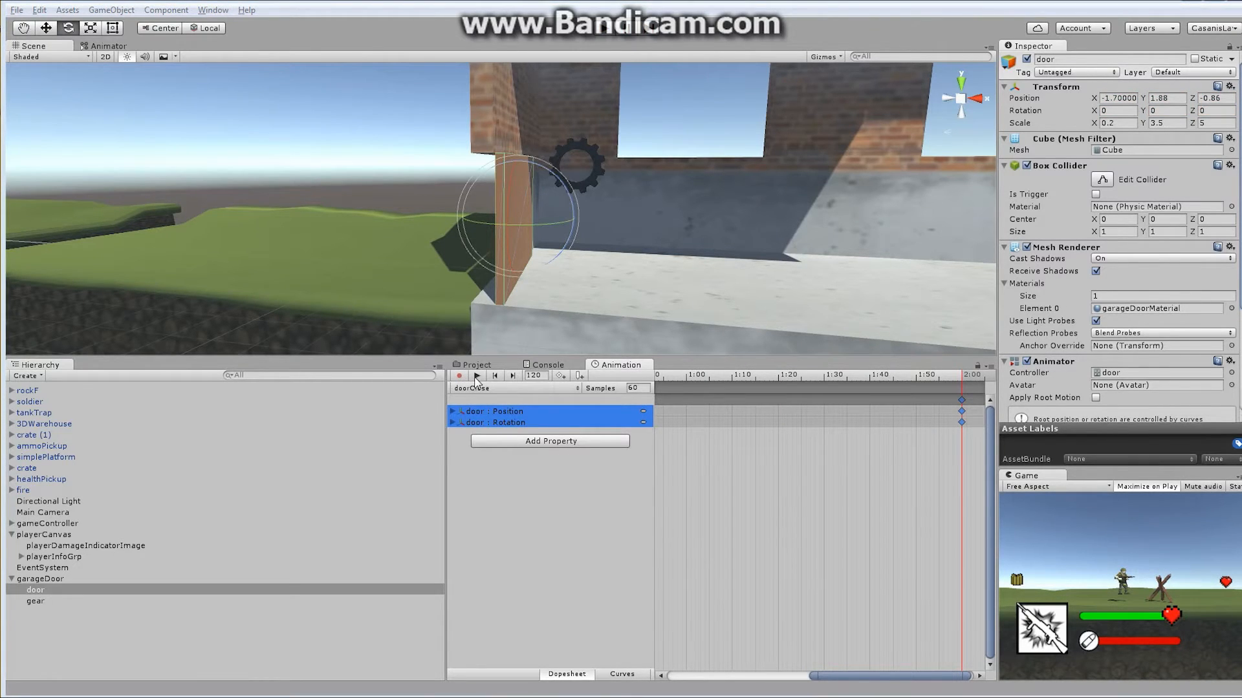
{"action": "left_click", "coordinate": [477, 376]}
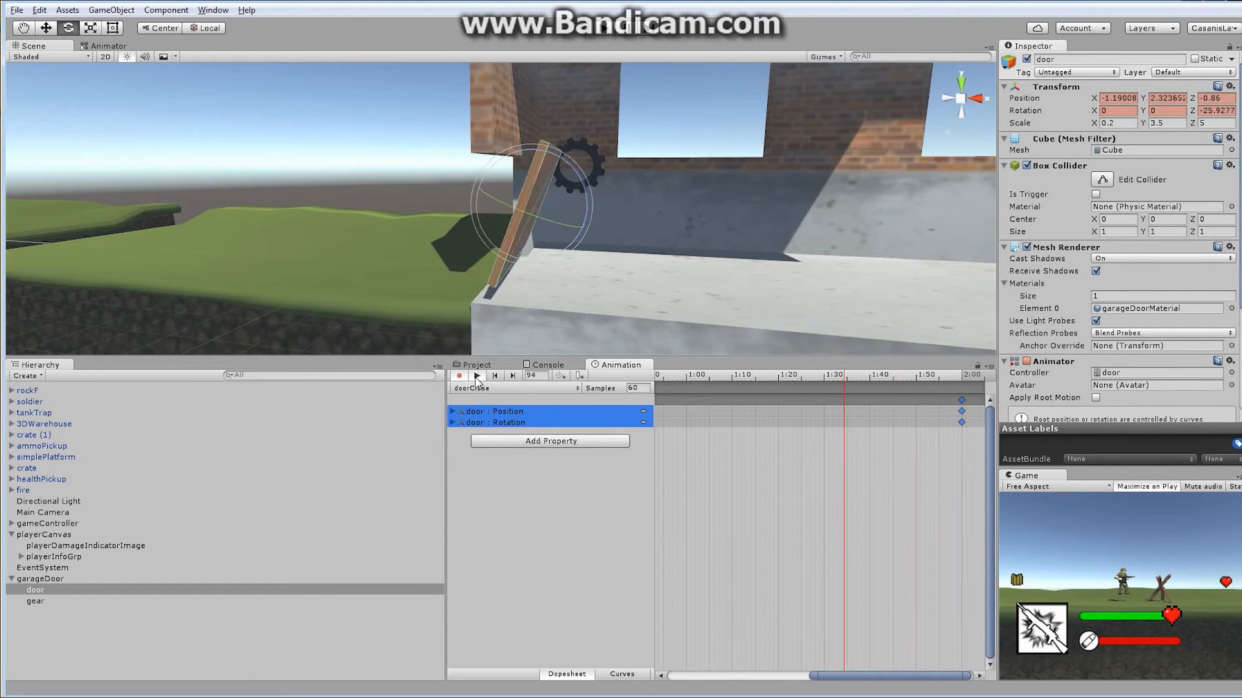
{"action": "left_click", "coordinate": [477, 377]}
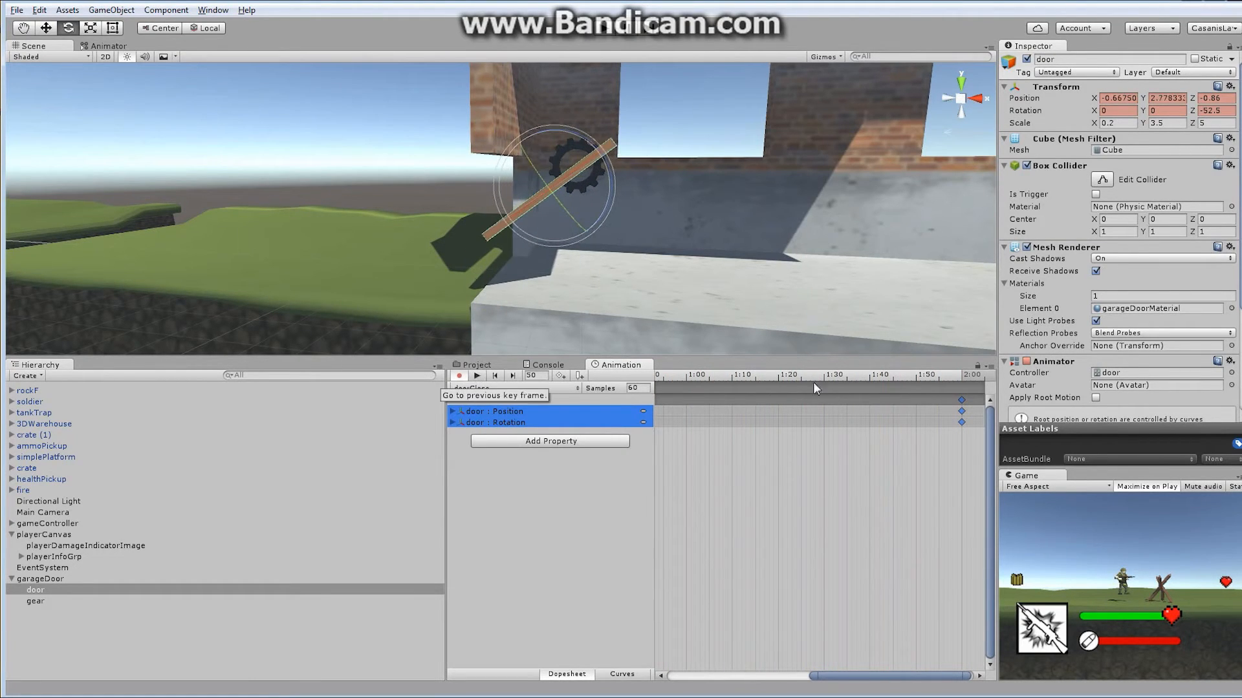
Step: Add position and rotation keys from the door's in-between pose at frame 70 and move them to frame 40
{"action": "left_click_drag", "start_coordinate": [860, 676], "coordinate": [772, 676]}
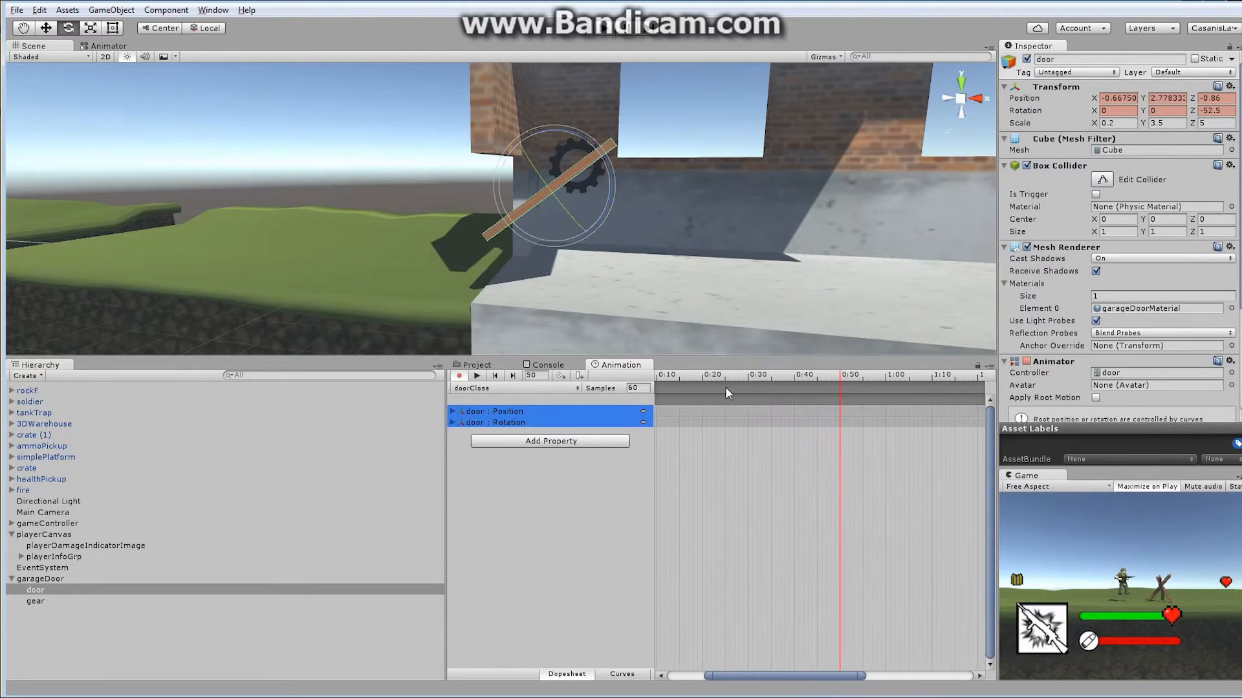
{"action": "left_click", "coordinate": [798, 378]}
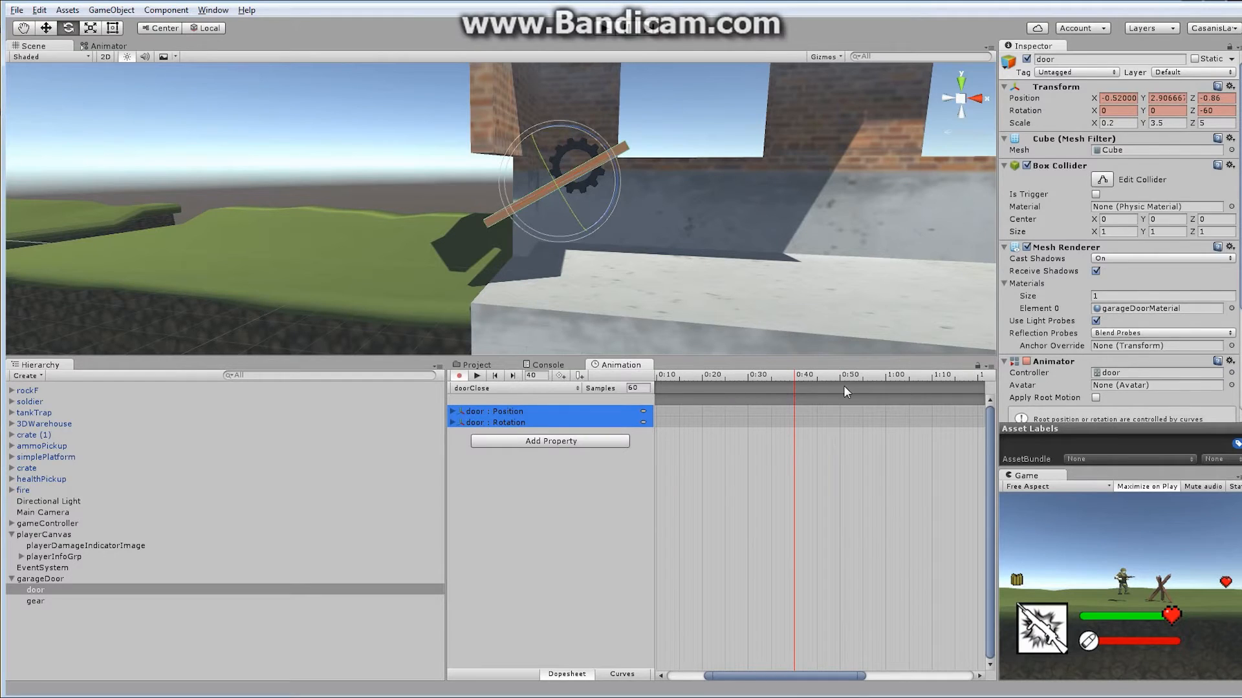
{"action": "left_click_drag", "start_coordinate": [799, 375], "coordinate": [933, 392]}
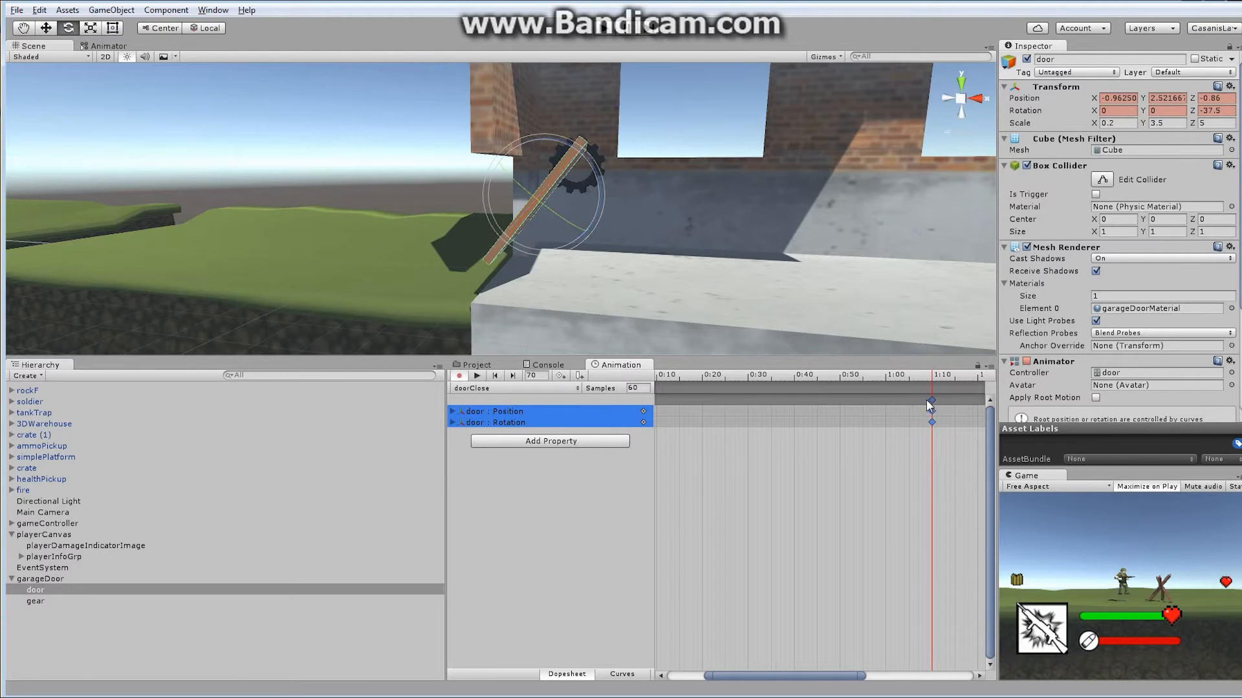
{"action": "left_click_drag", "start_coordinate": [930, 404], "coordinate": [794, 410]}
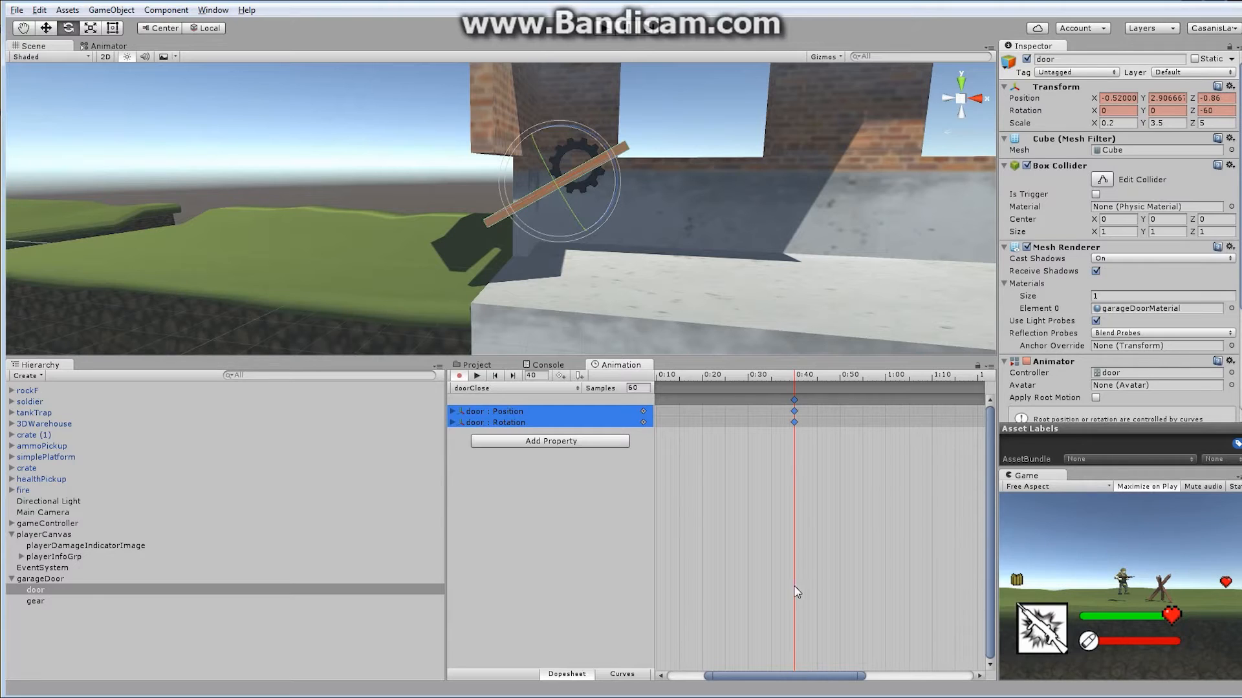
{"action": "left_click_drag", "start_coordinate": [790, 584], "coordinate": [687, 587]}
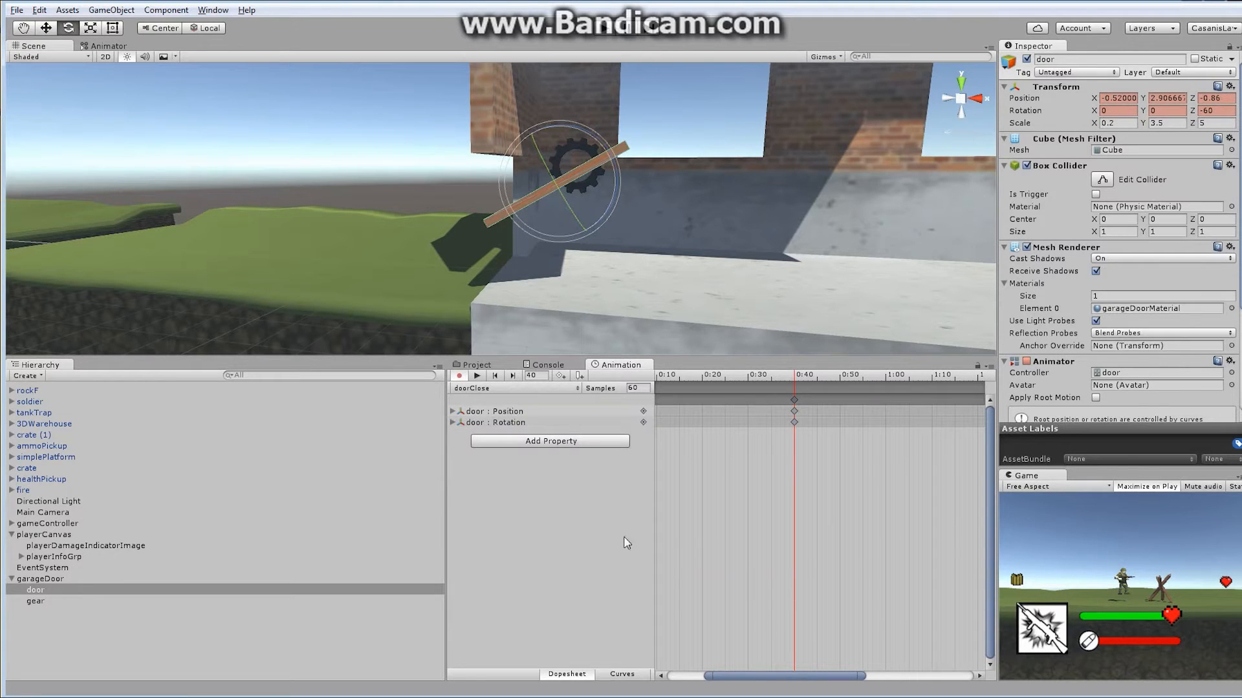
Step: Replay doorClose with its middle keys at frame 40, and park the playhead on that frame
{"action": "left_click", "coordinate": [477, 376]}
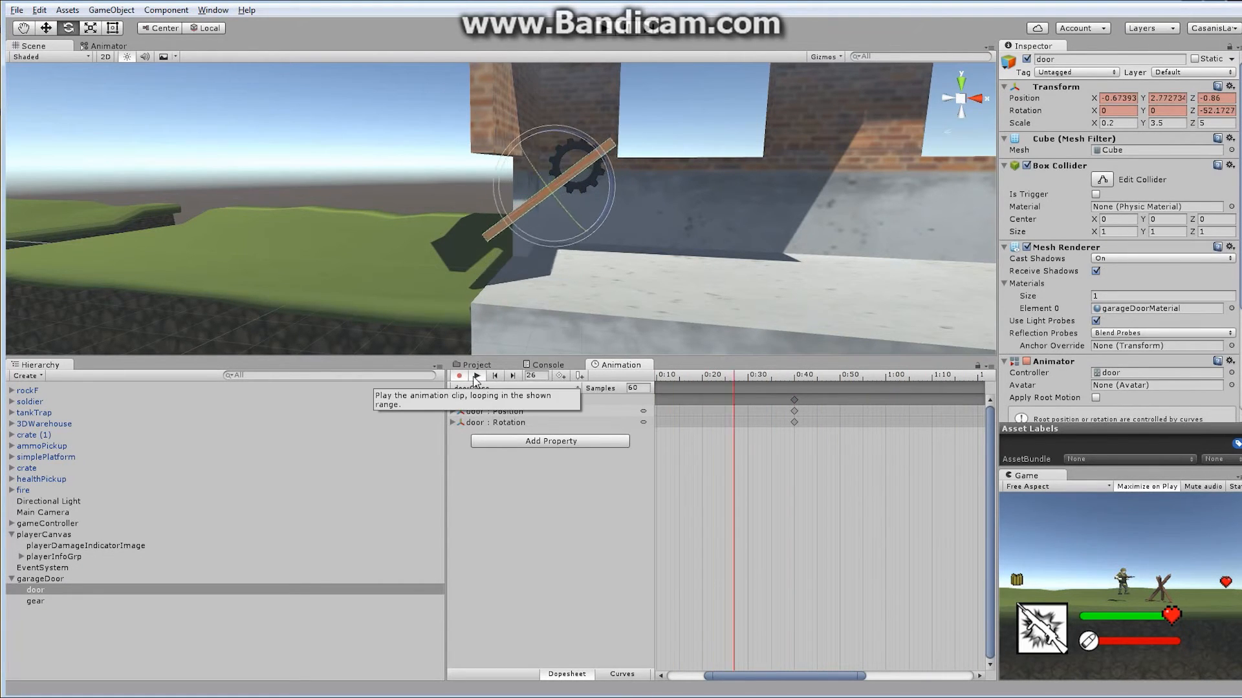
{"action": "left_click", "coordinate": [477, 376]}
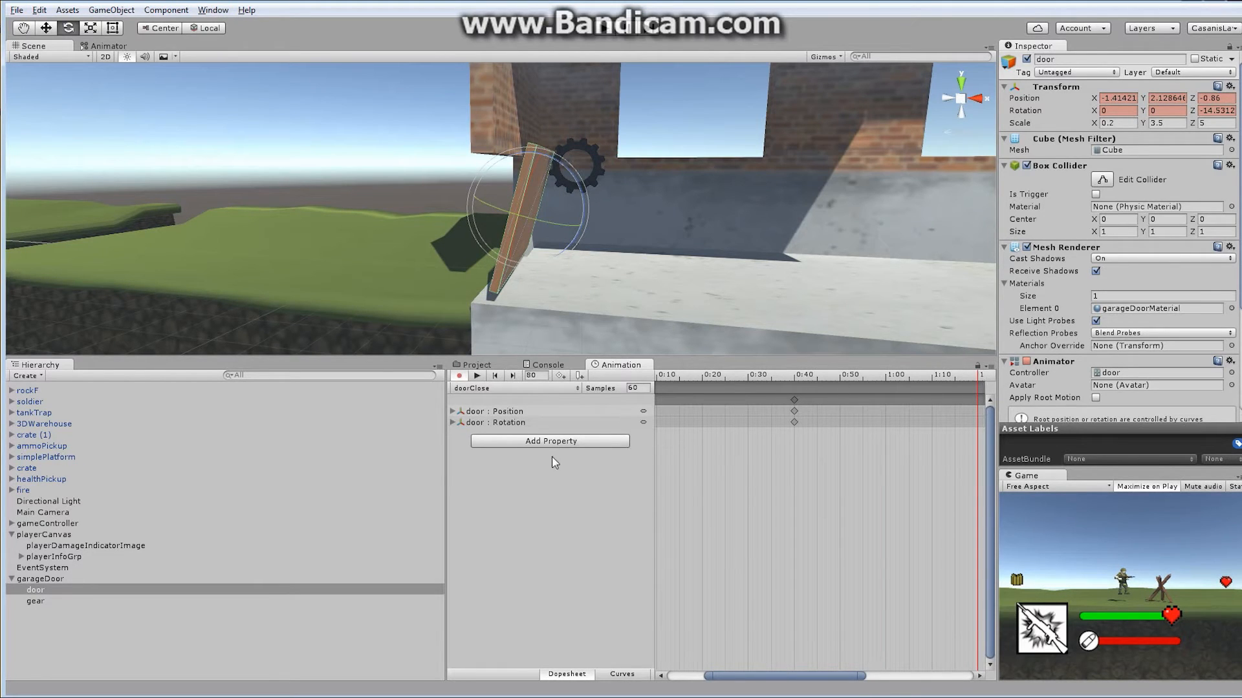
{"action": "left_click", "coordinate": [794, 384]}
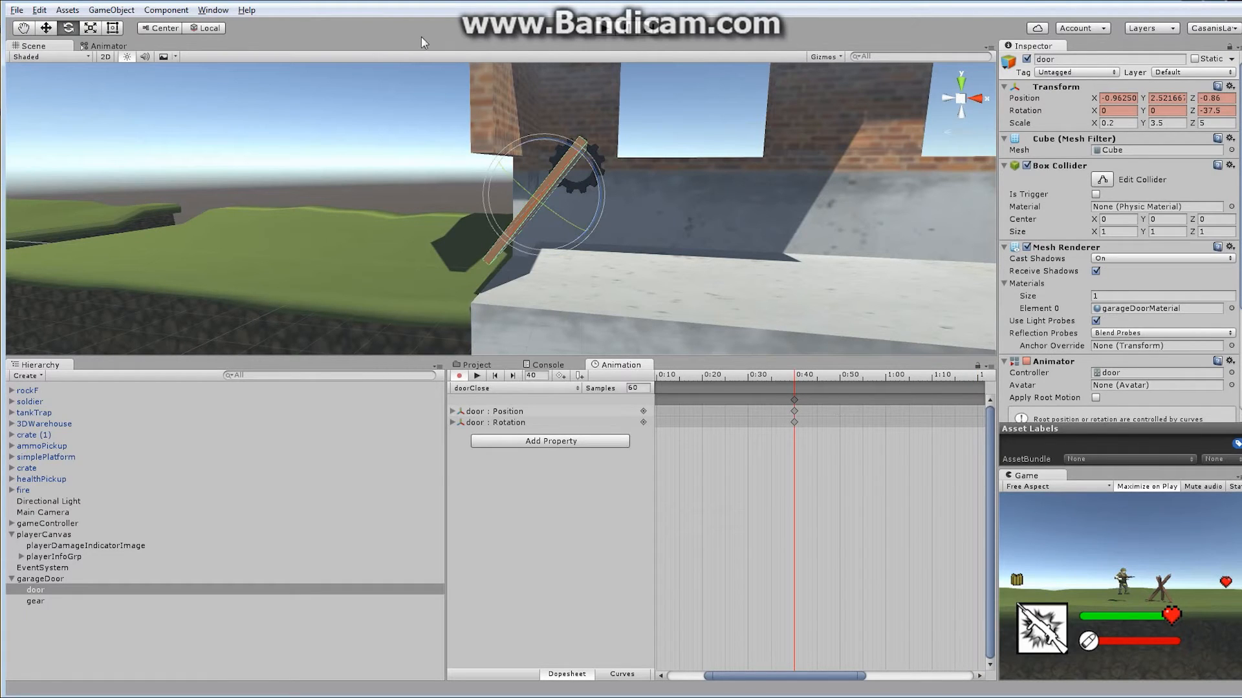
Step: Move the door at frame 40 of the doorClose animation to about X -1.68, Y 2.44, and stop recording keyframes
{"action": "left_click", "coordinate": [47, 28]}
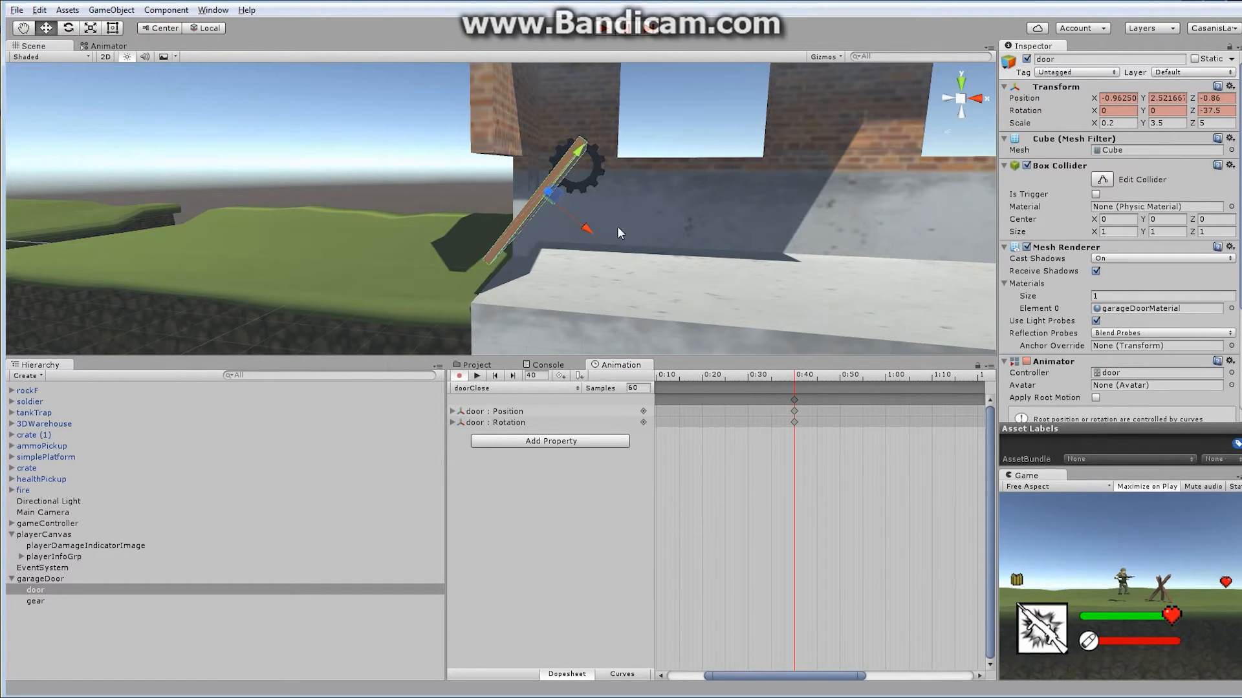
{"action": "left_click_drag", "start_coordinate": [585, 224], "coordinate": [572, 220]}
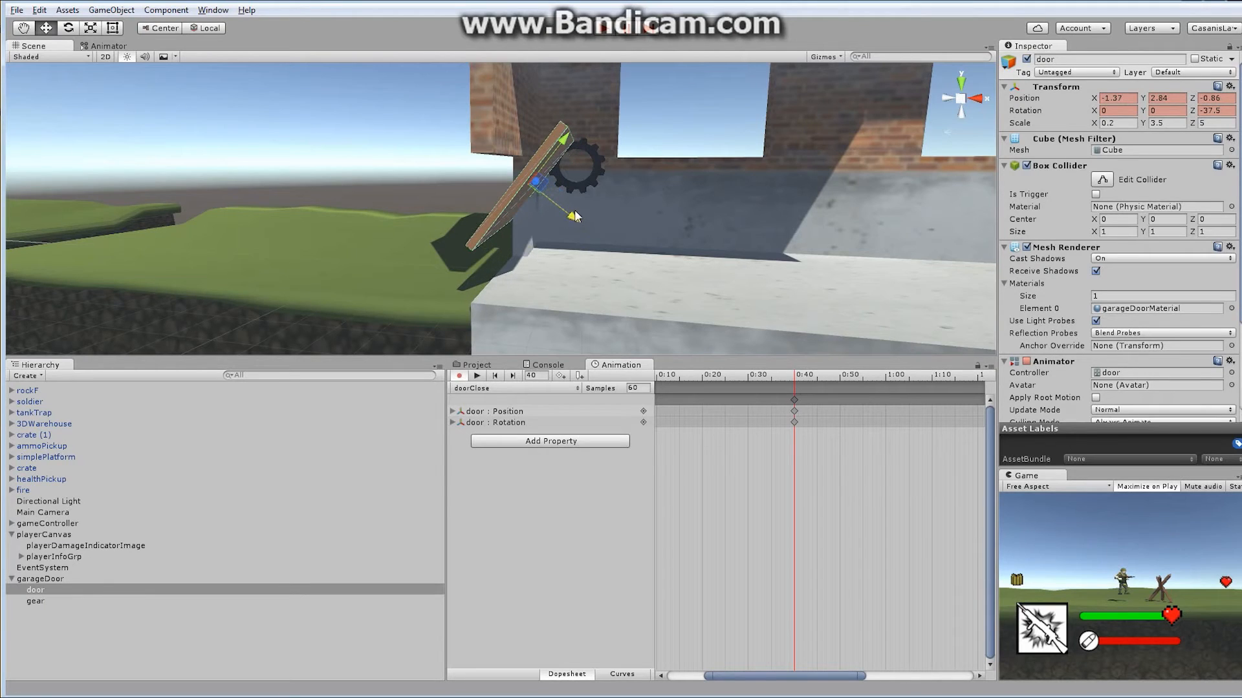
{"action": "left_click_drag", "start_coordinate": [565, 137], "coordinate": [557, 153]}
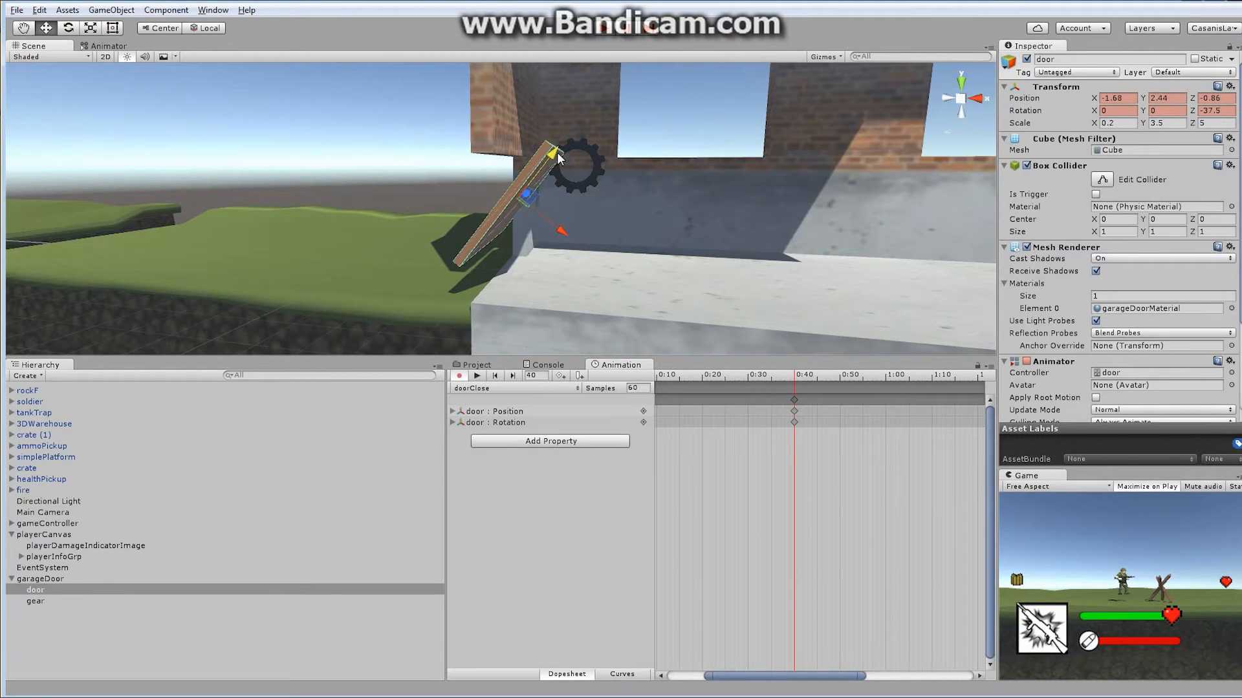
{"action": "left_click", "coordinate": [459, 375]}
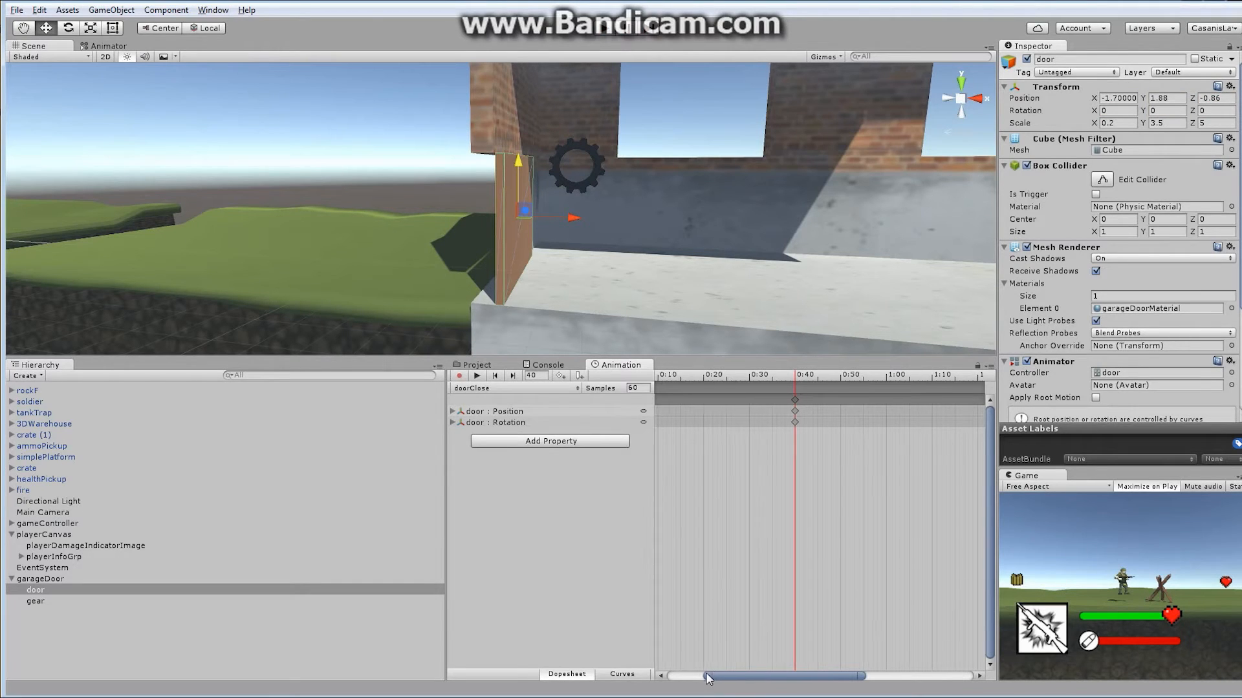
Step: Show the full doorClose timeline and play the animation to check the door's movement
{"action": "left_click_drag", "start_coordinate": [708, 676], "coordinate": [660, 676]}
{"action": "left_click_drag", "start_coordinate": [864, 683], "coordinate": [979, 684]}
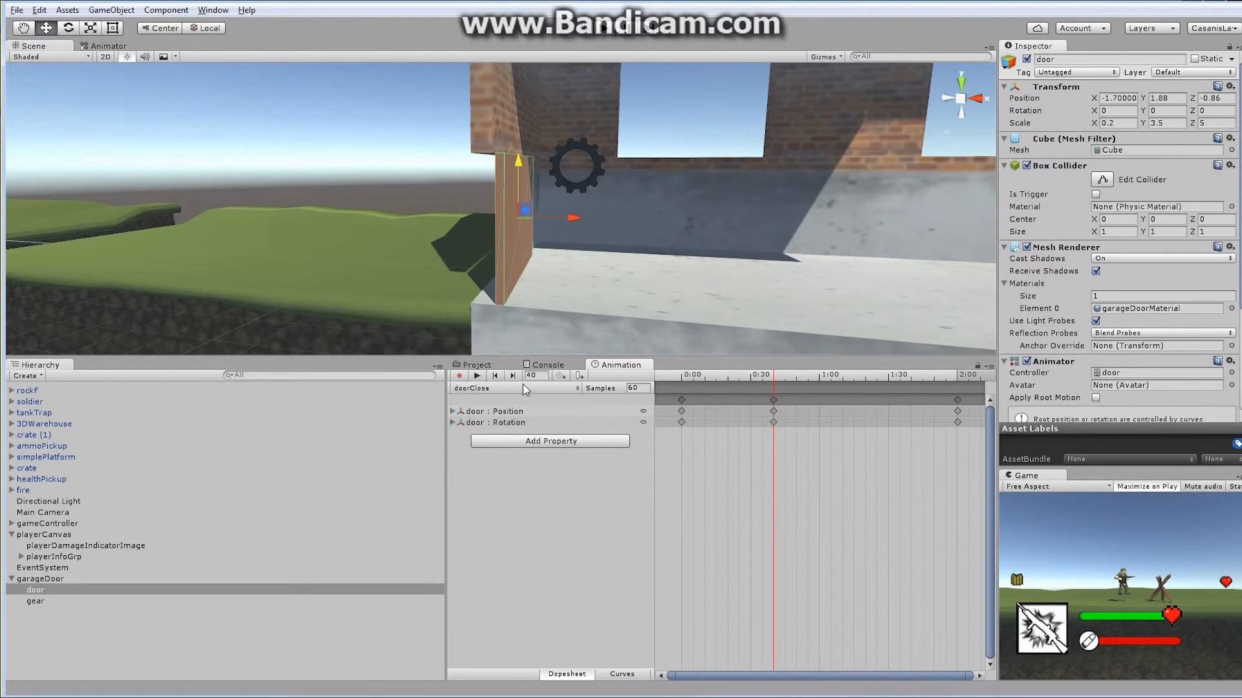
{"action": "left_click", "coordinate": [477, 376]}
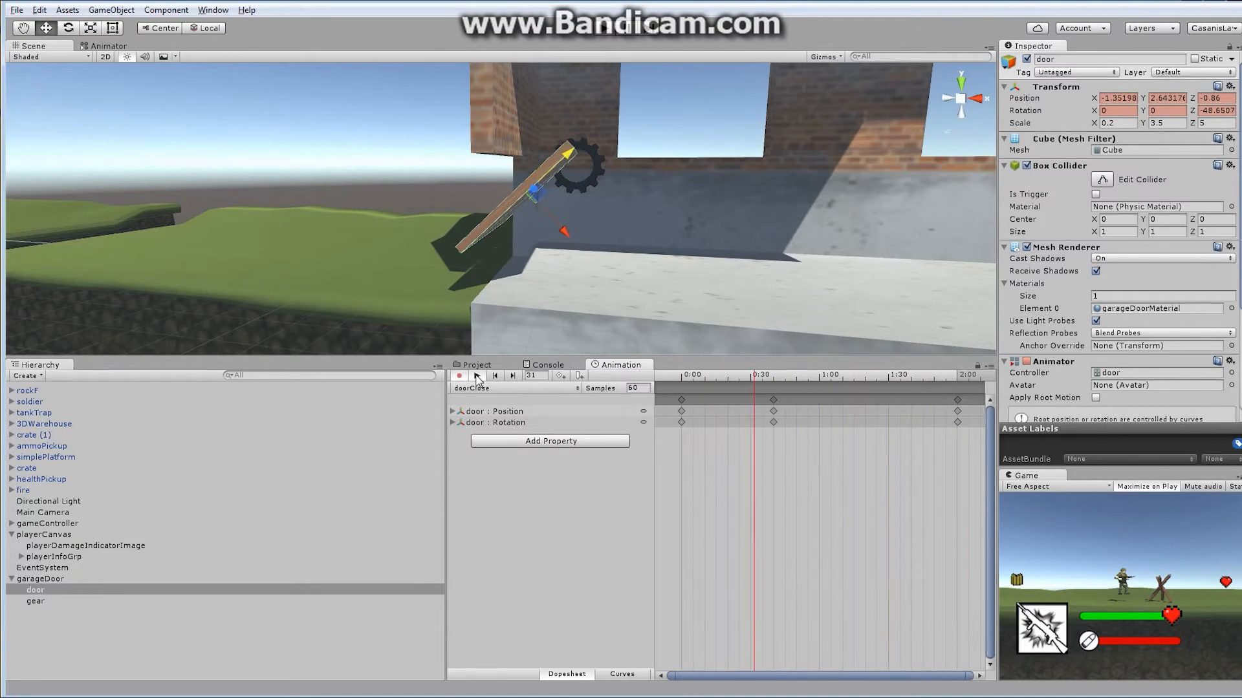
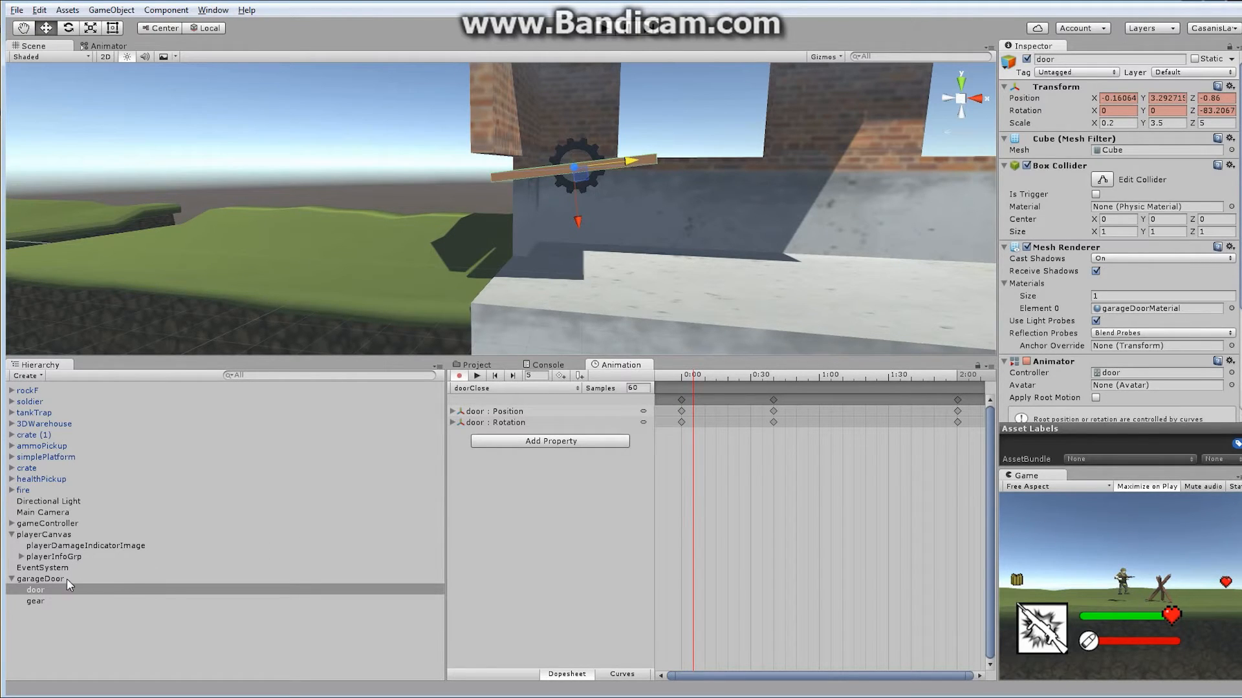
Step: Add a Box Collider component to the parent garageDoor object
{"action": "left_click", "coordinate": [42, 579]}
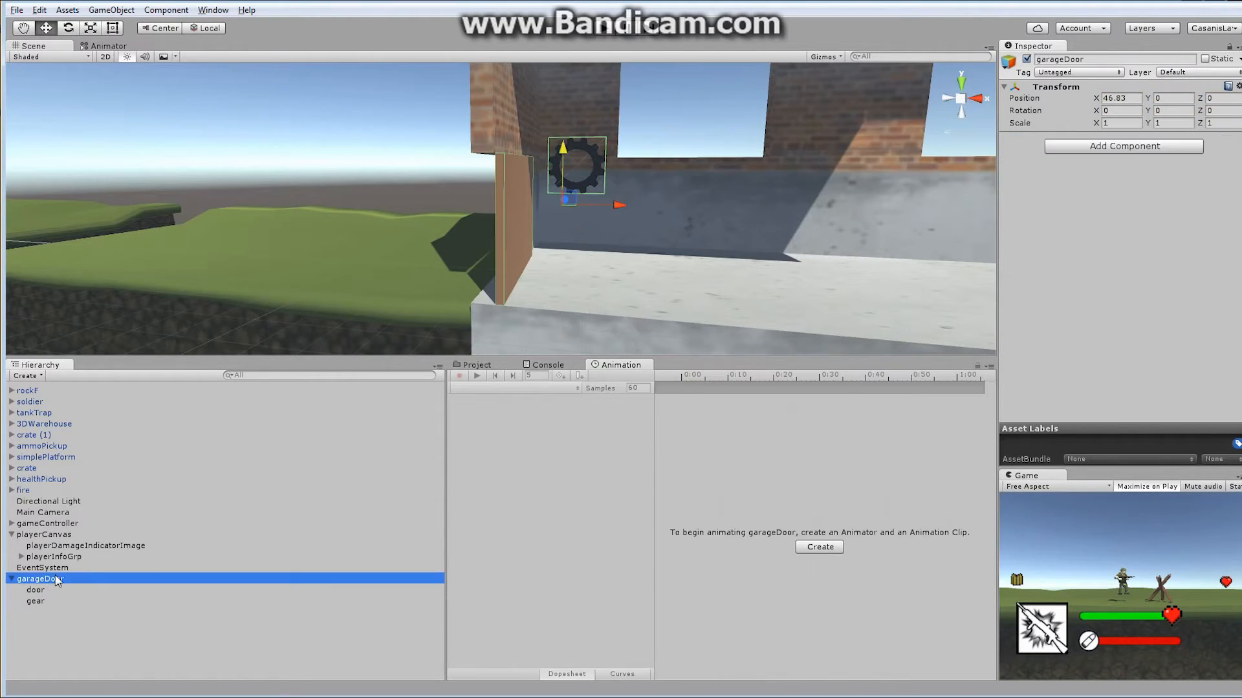
{"action": "left_click", "coordinate": [482, 367]}
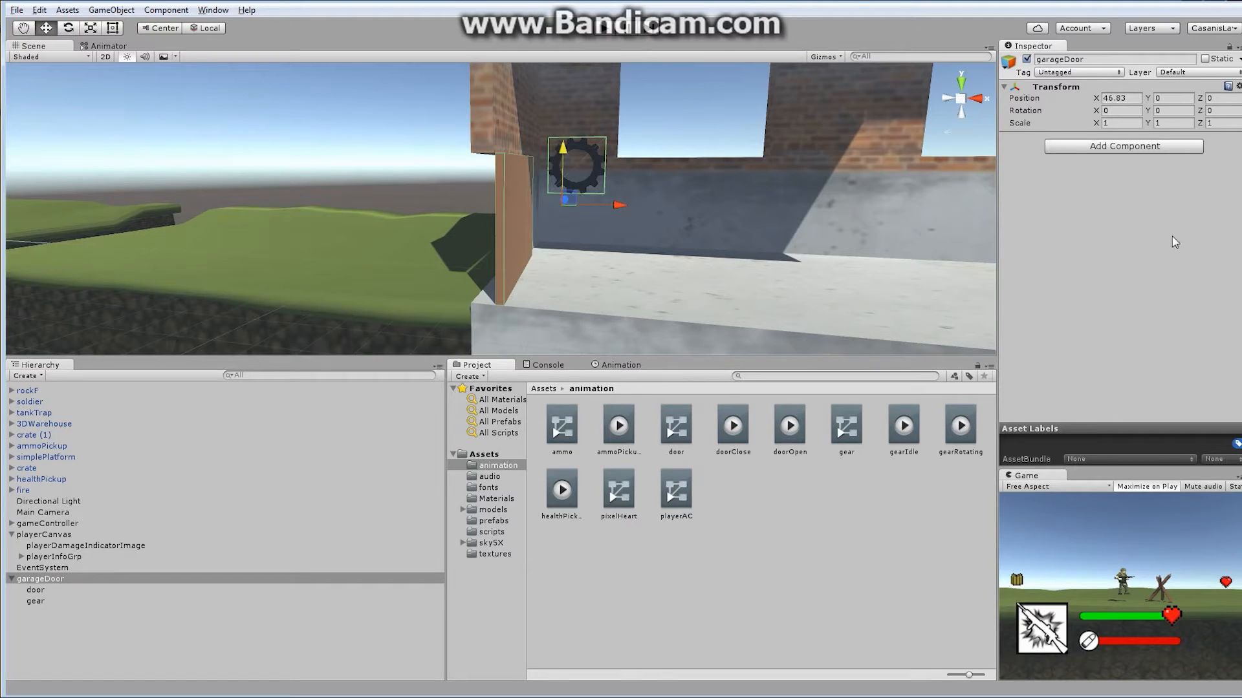
{"action": "left_click", "coordinate": [1133, 148]}
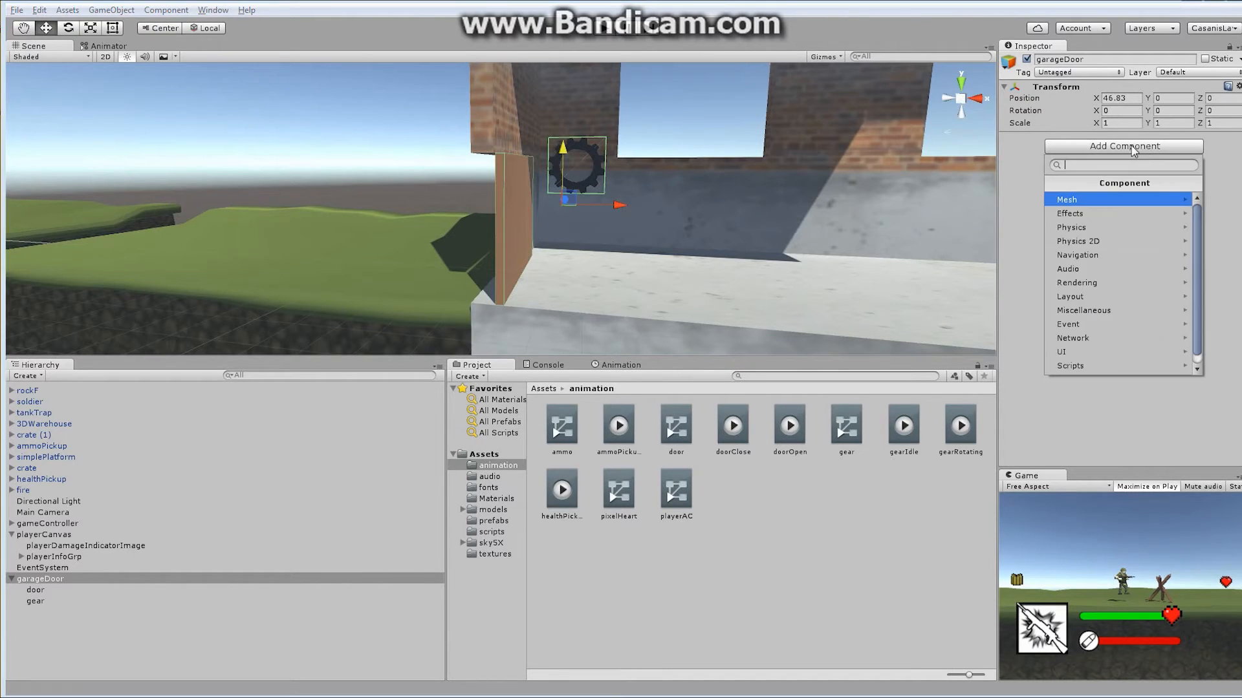
{"action": "left_click", "coordinate": [1097, 227]}
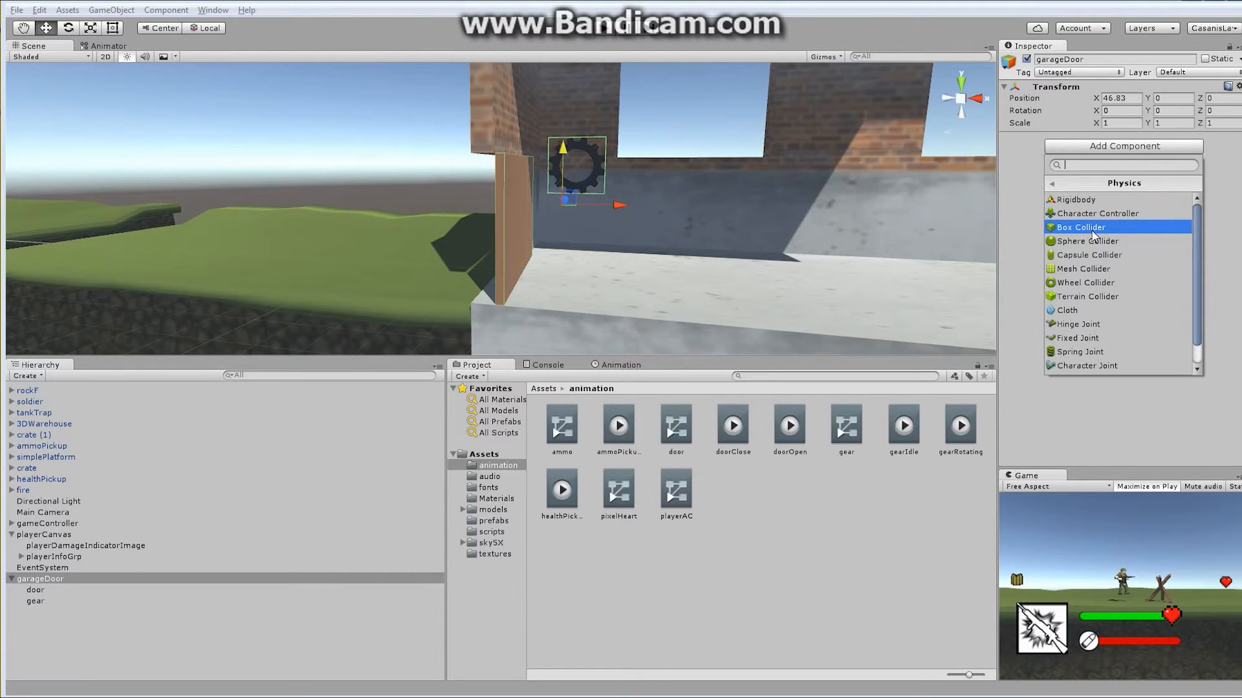
{"action": "left_click", "coordinate": [1091, 227]}
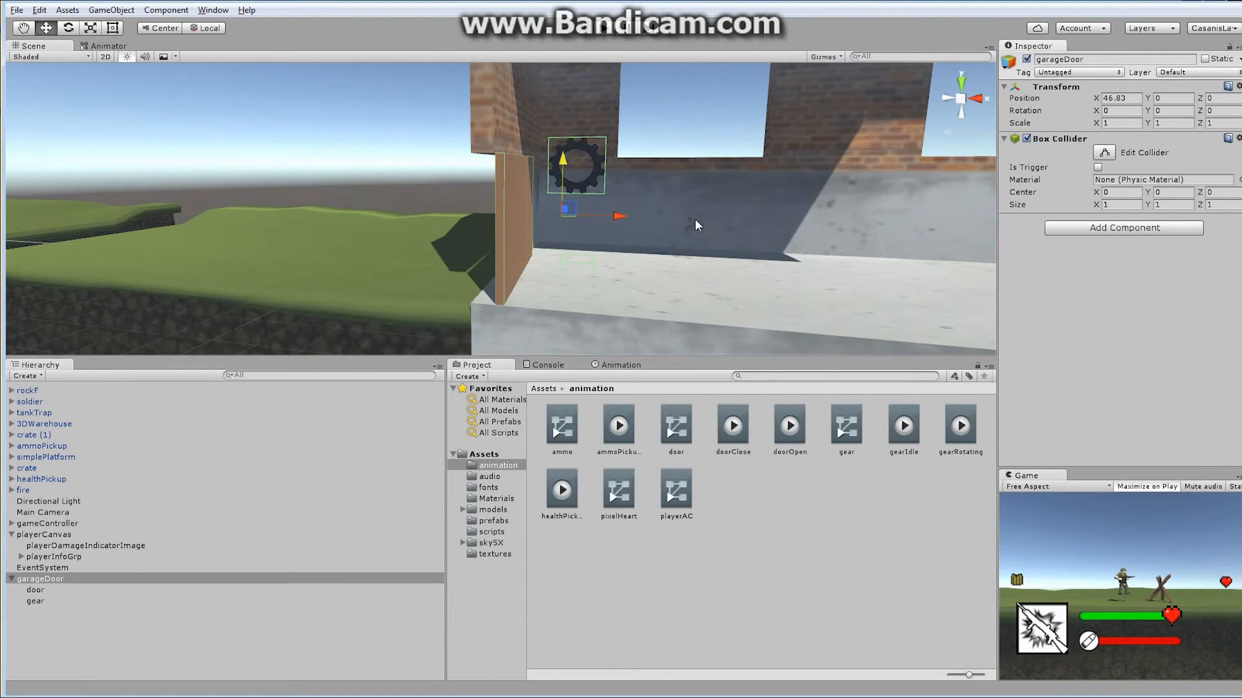
Step: Set the garageDoor collider's size to Y 3 and Z 3.75, and its center to Y 1.74 and Z -1.21
{"action": "scroll", "coordinate": [738, 241], "scroll_direction": "down", "scroll_amount": 5}
{"action": "left_click_drag", "start_coordinate": [738, 241], "coordinate": [435, 291], "text": "alt"}
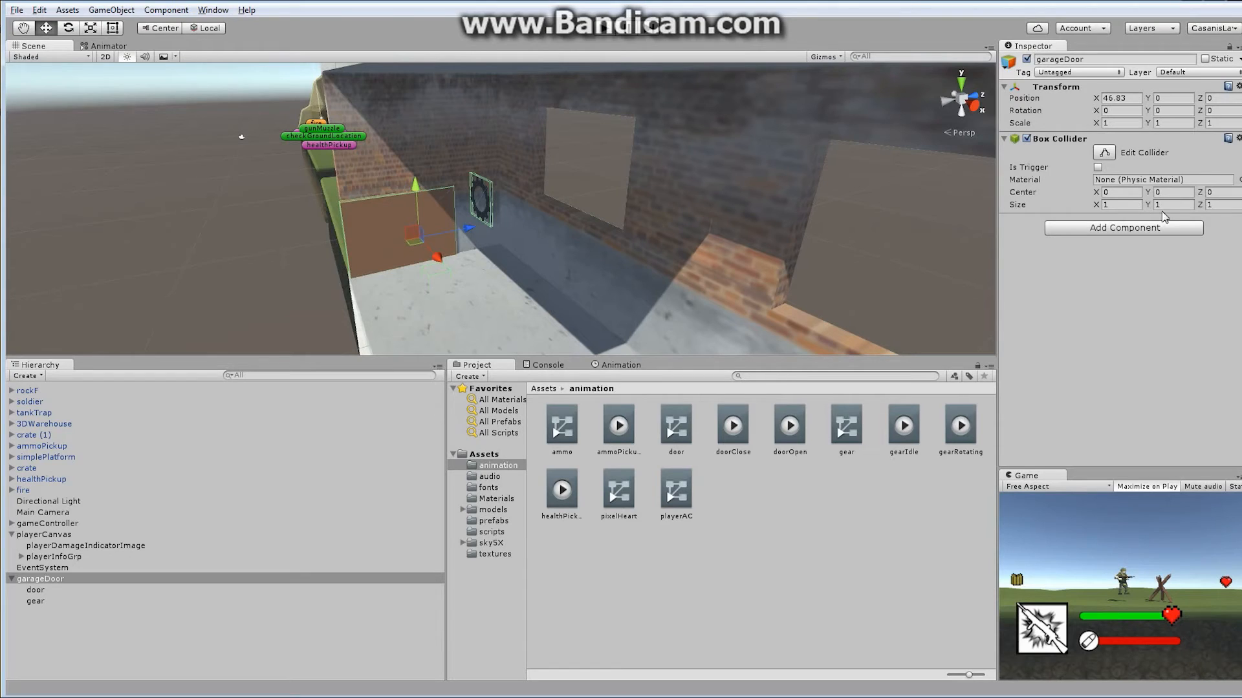
{"action": "left_click_drag", "start_coordinate": [1148, 210], "coordinate": [77, 229]}
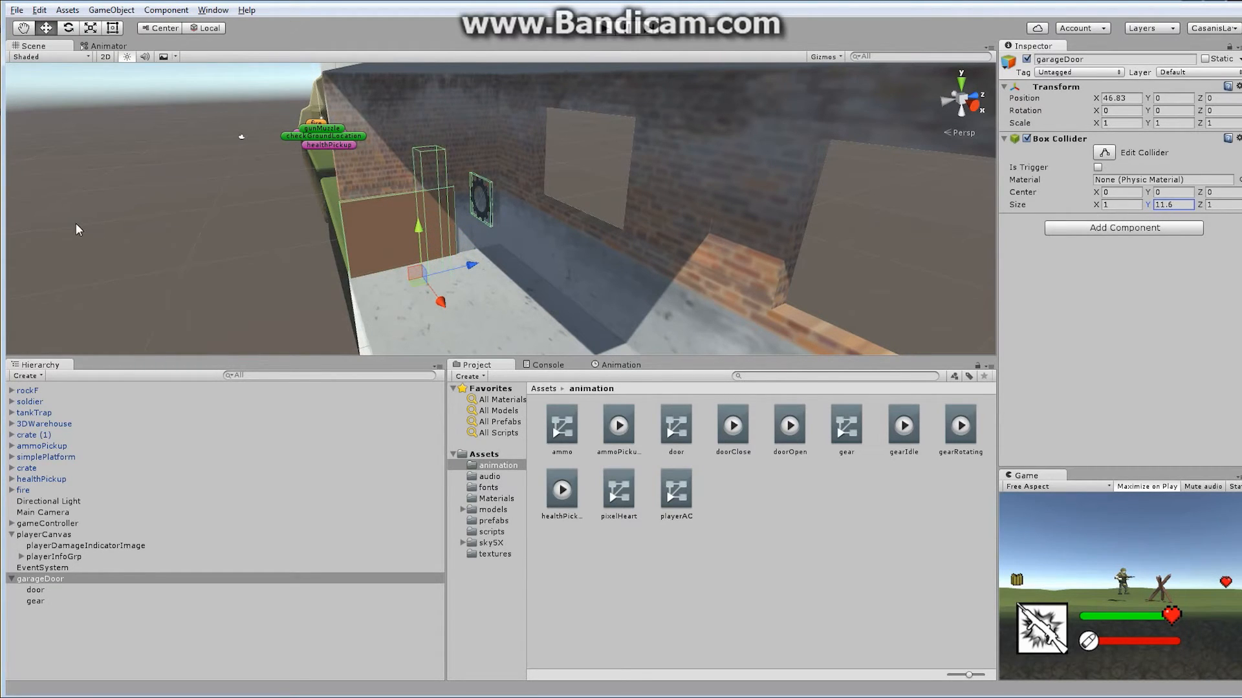
{"action": "left_click", "coordinate": [1171, 205]}
{"action": "type", "text": "3"}
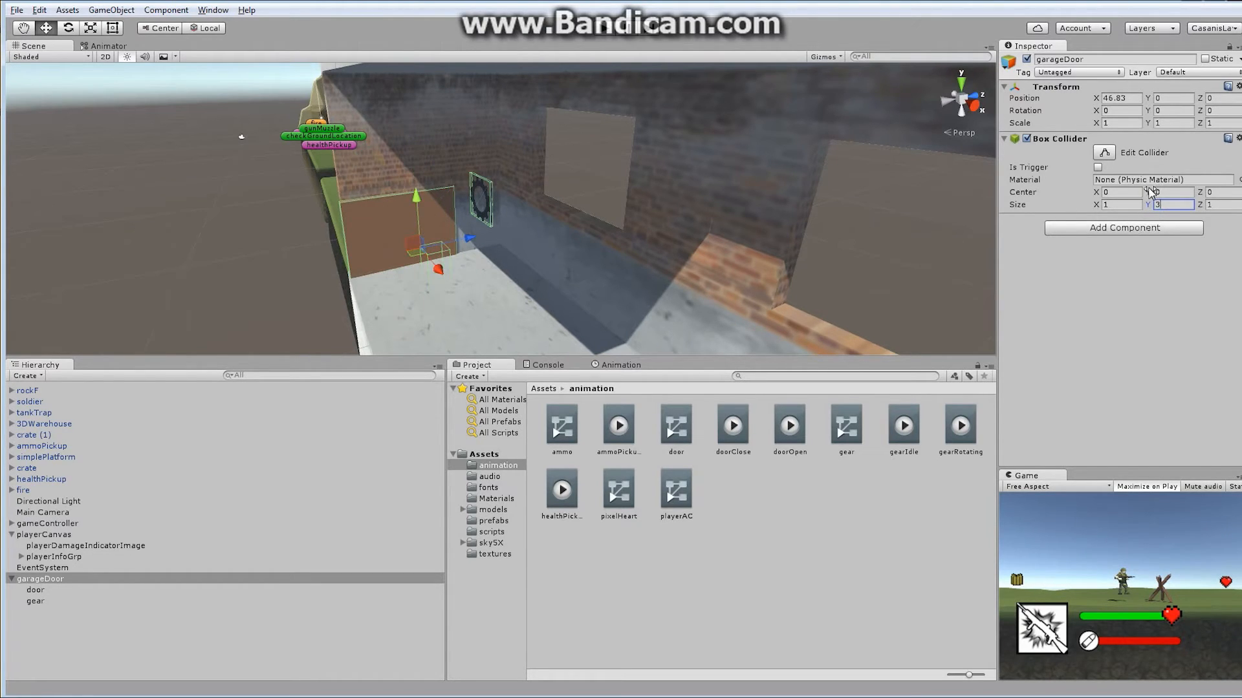
{"action": "left_click", "coordinate": [1154, 192]}
{"action": "left_click_drag", "start_coordinate": [1150, 193], "coordinate": [1193, 204]}
{"action": "left_click_drag", "start_coordinate": [496, 300], "coordinate": [349, 267], "text": "alt"}
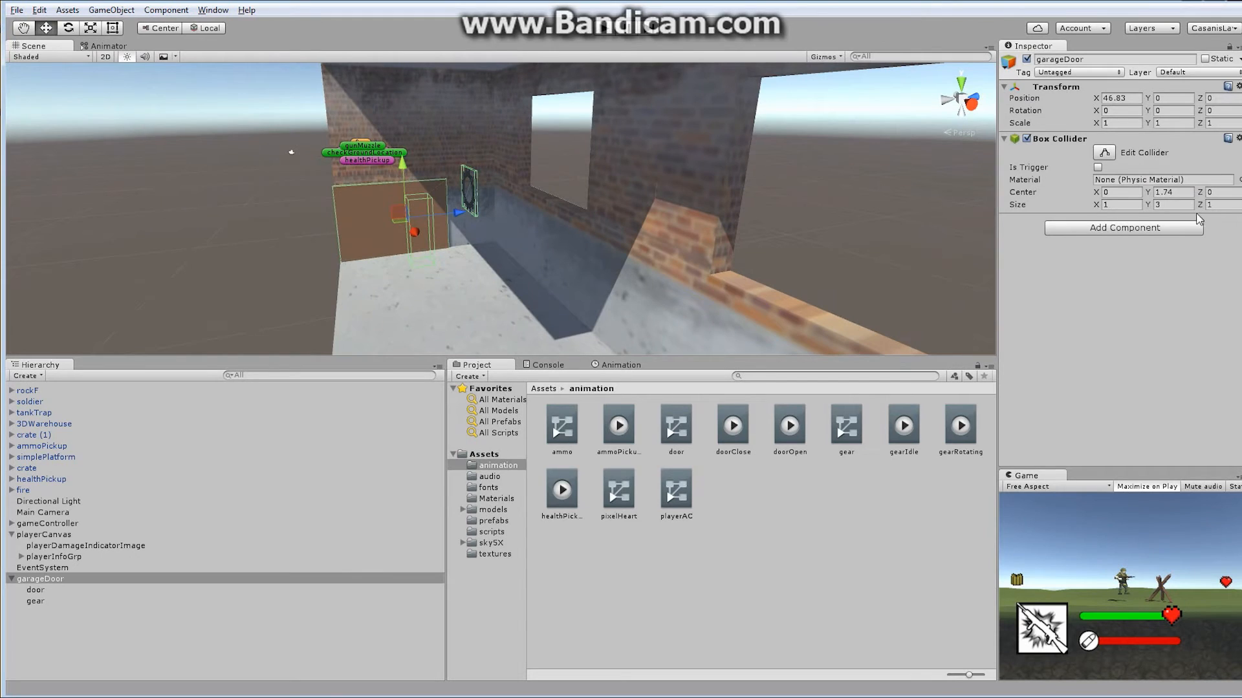
{"action": "left_click_drag", "start_coordinate": [1201, 204], "coordinate": [1171, 193]}
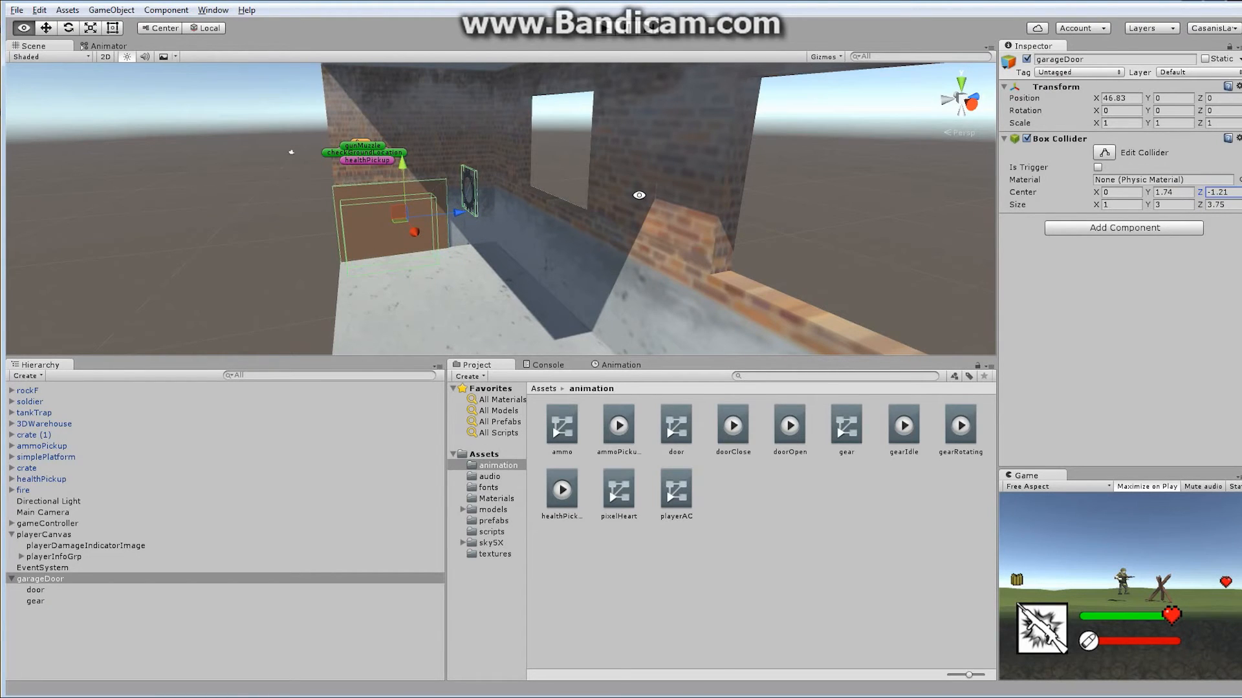
Step: Make the garageDoor object's box collider a trigger
{"action": "left_click_drag", "start_coordinate": [640, 195], "coordinate": [731, 223], "text": "alt"}
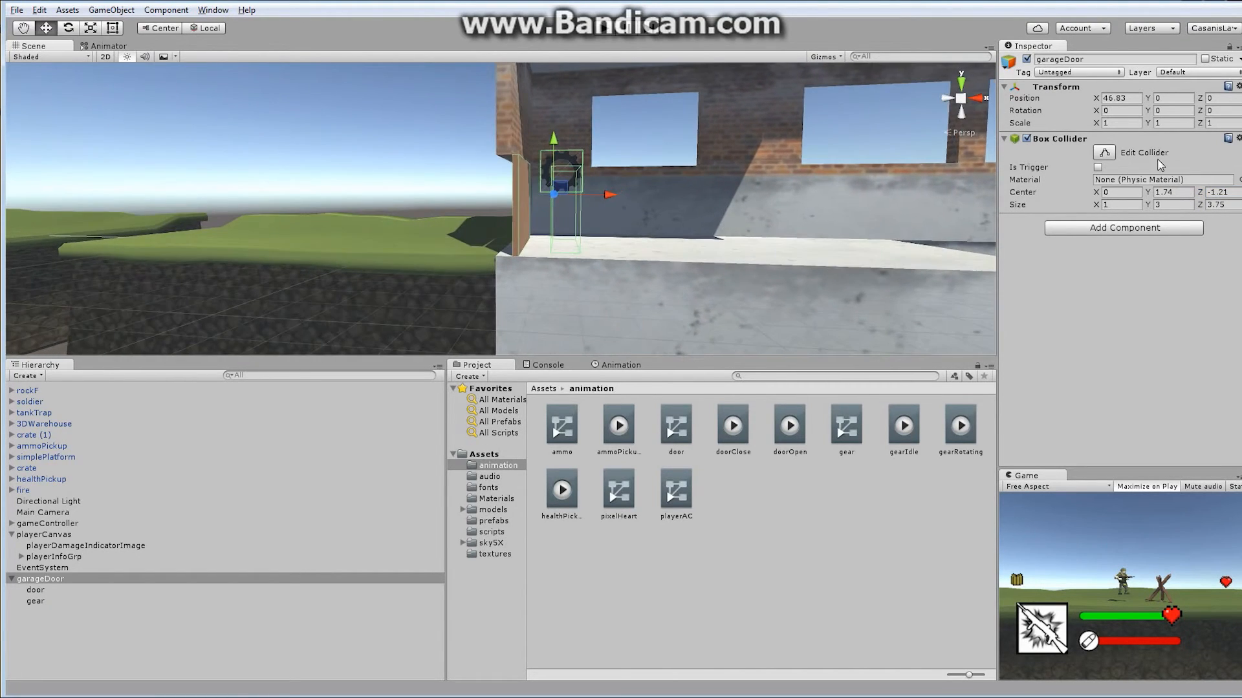
{"action": "left_click", "coordinate": [1098, 168]}
{"action": "left_click_drag", "start_coordinate": [655, 218], "coordinate": [626, 231], "text": "alt"}
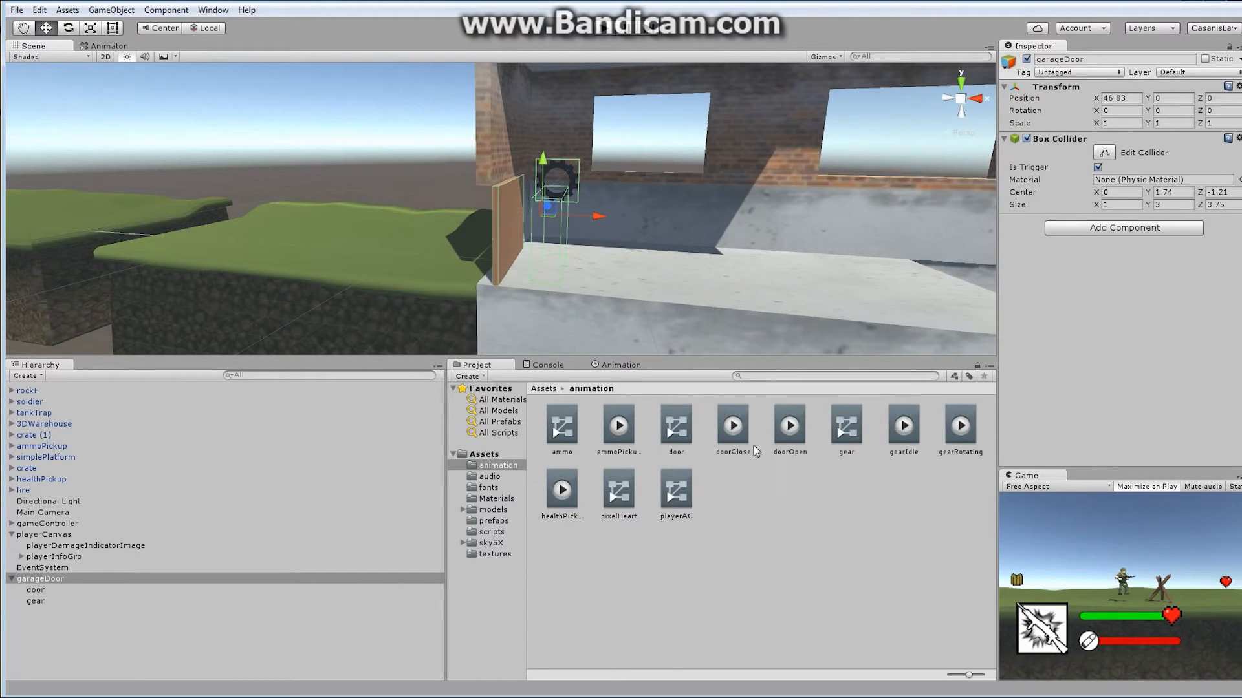
Step: Turn off Loop Time for the doorClose and doorOpen animation clips
{"action": "left_click", "coordinate": [737, 428]}
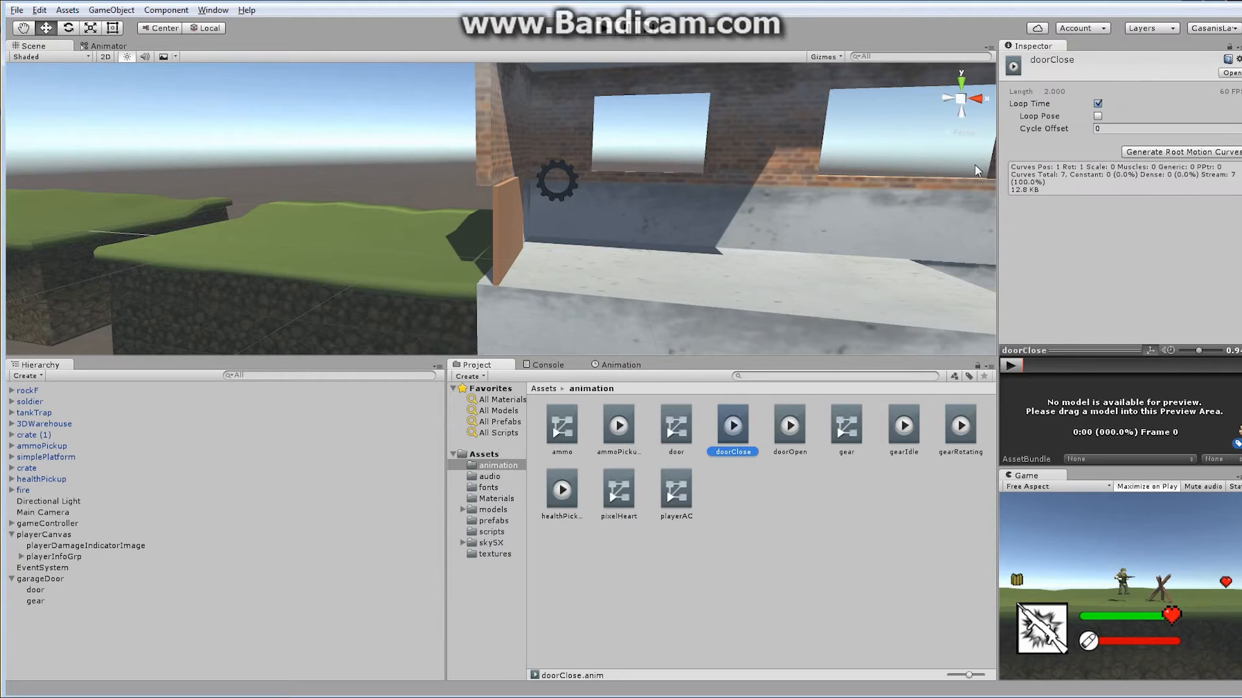
{"action": "left_click", "coordinate": [1097, 104]}
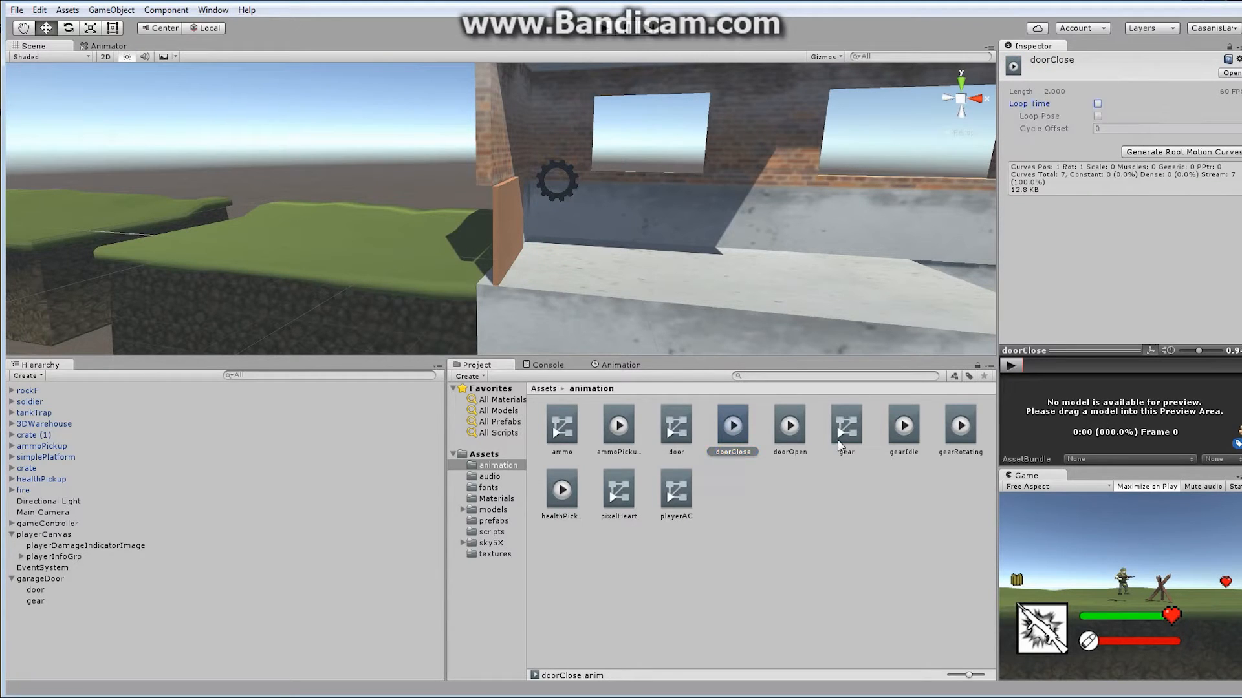
{"action": "left_click", "coordinate": [789, 426]}
{"action": "left_click", "coordinate": [1098, 104]}
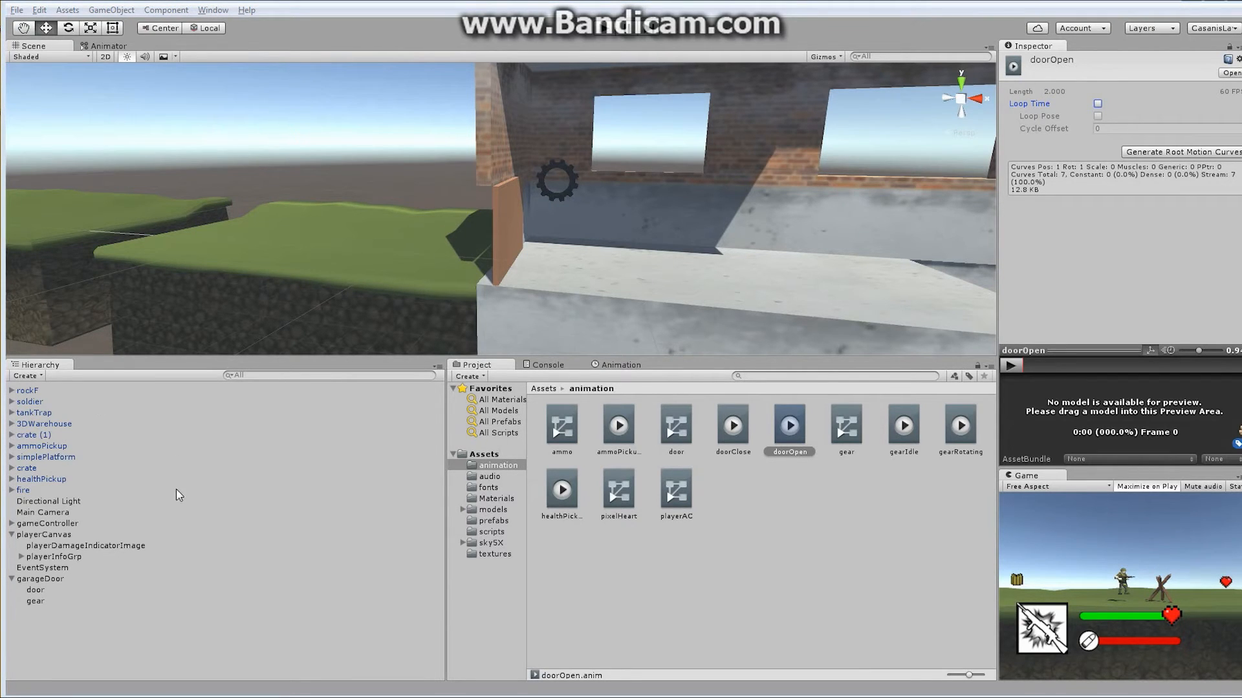
Step: Add an Audio Source component to the door object inside garageDoor
{"action": "left_click", "coordinate": [35, 590]}
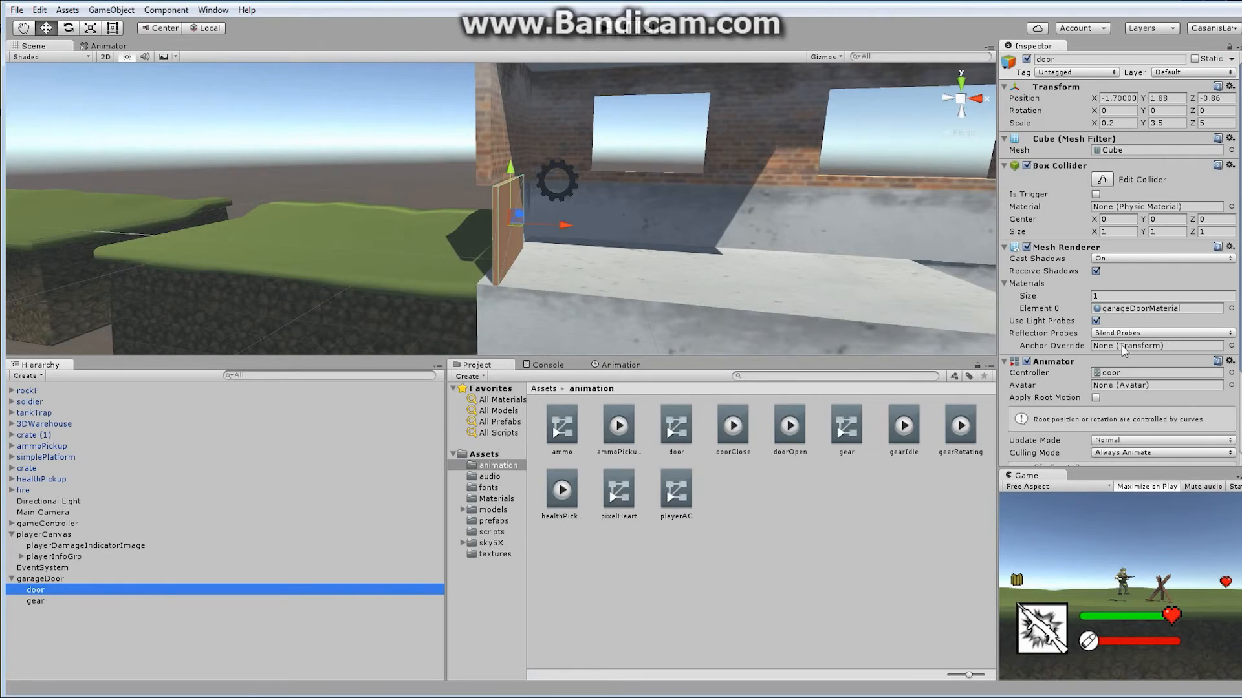
{"action": "scroll", "coordinate": [1229, 270], "scroll_direction": "down", "scroll_amount": 5}
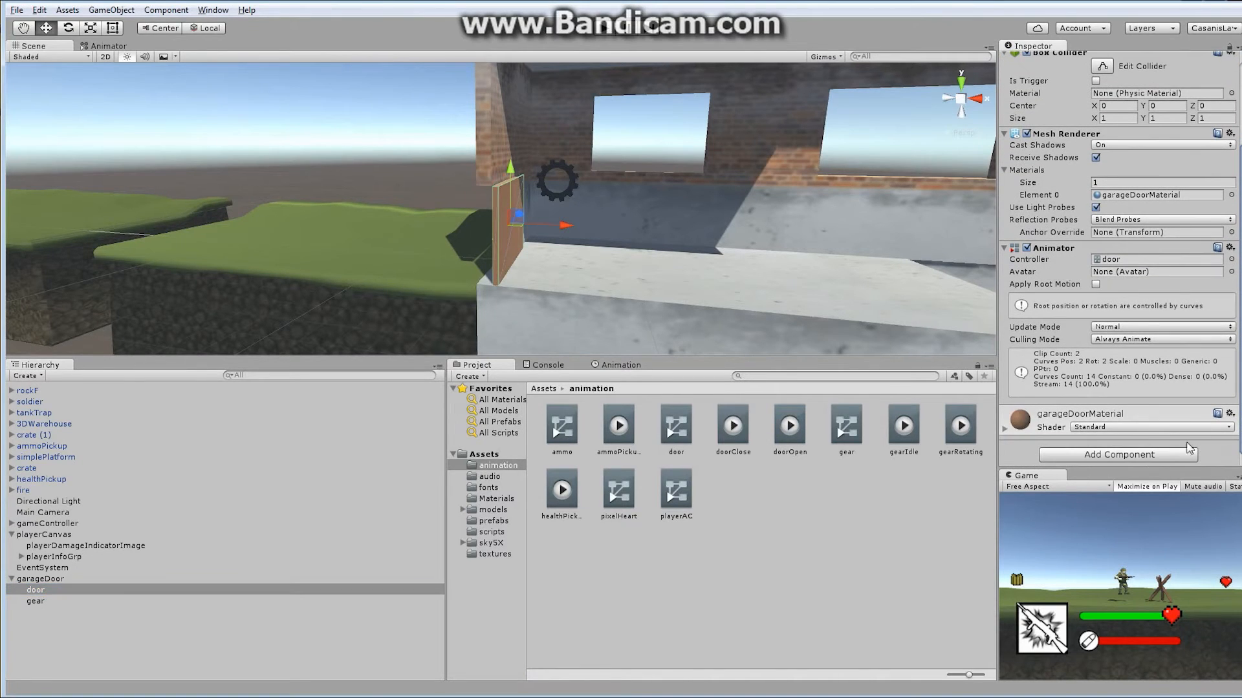
{"action": "left_click", "coordinate": [1132, 457]}
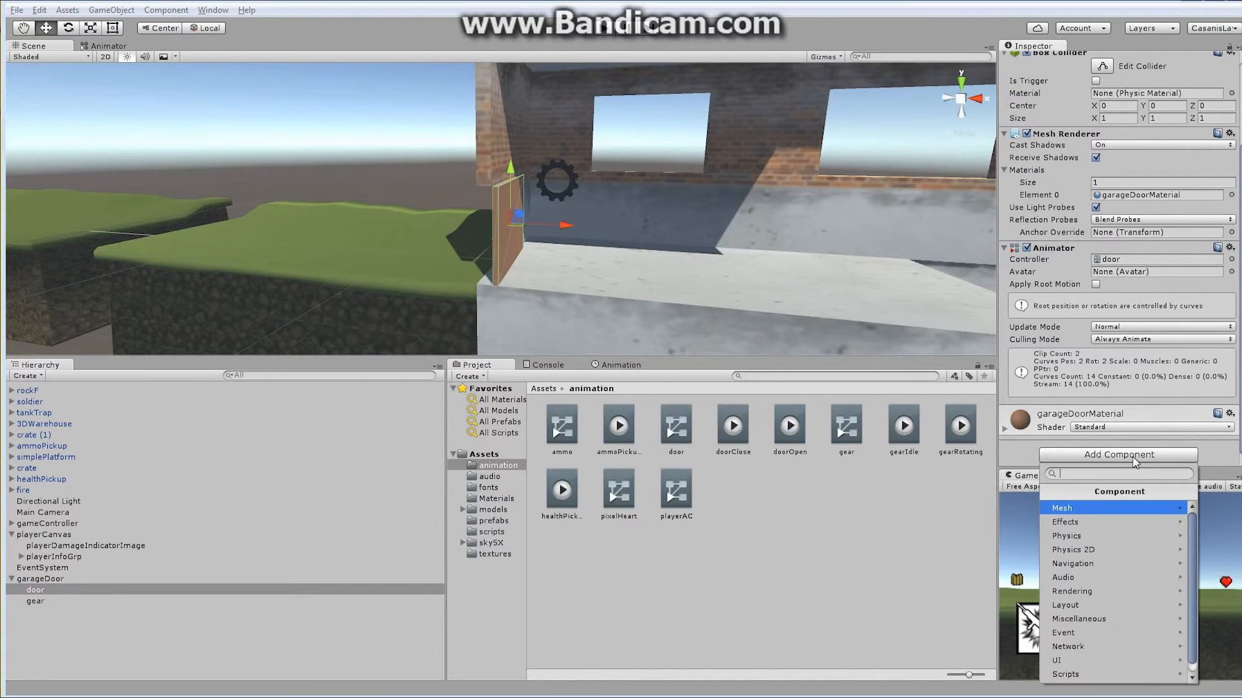
{"action": "left_click", "coordinate": [1105, 577]}
{"action": "left_click", "coordinate": [1092, 526]}
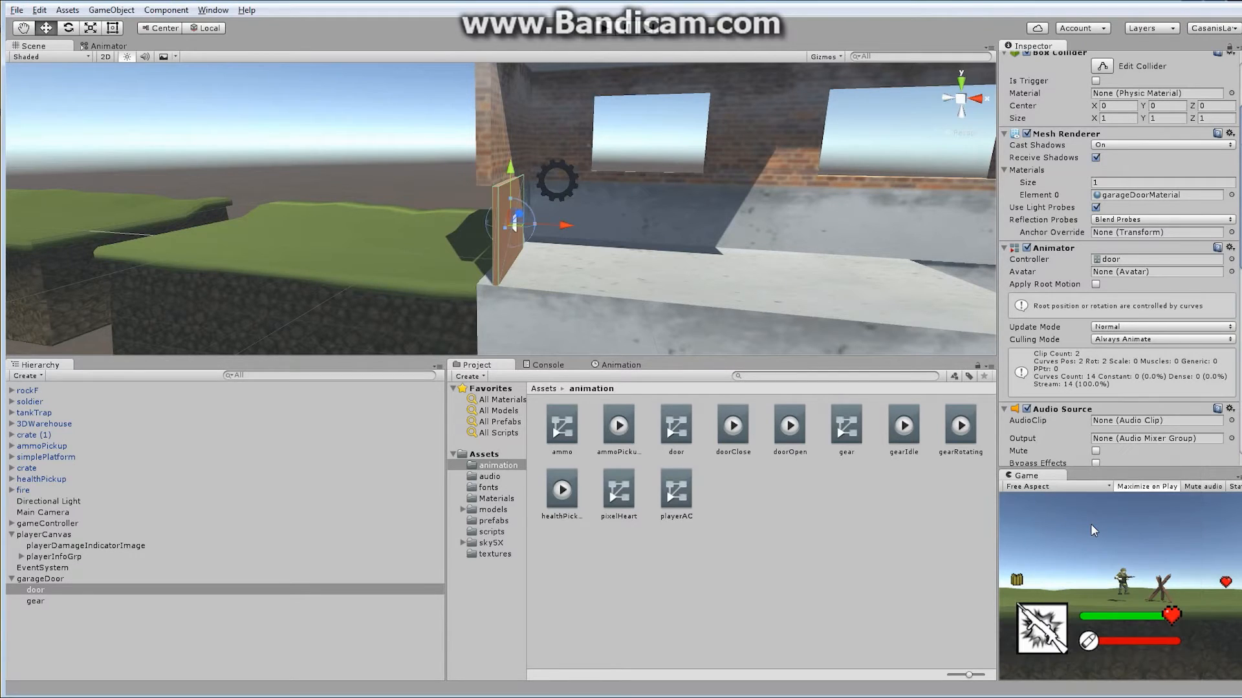
Step: Assign the garageDoor audio clip to the door's Audio Source and turn off Play On Awake
{"action": "left_click", "coordinate": [1231, 420]}
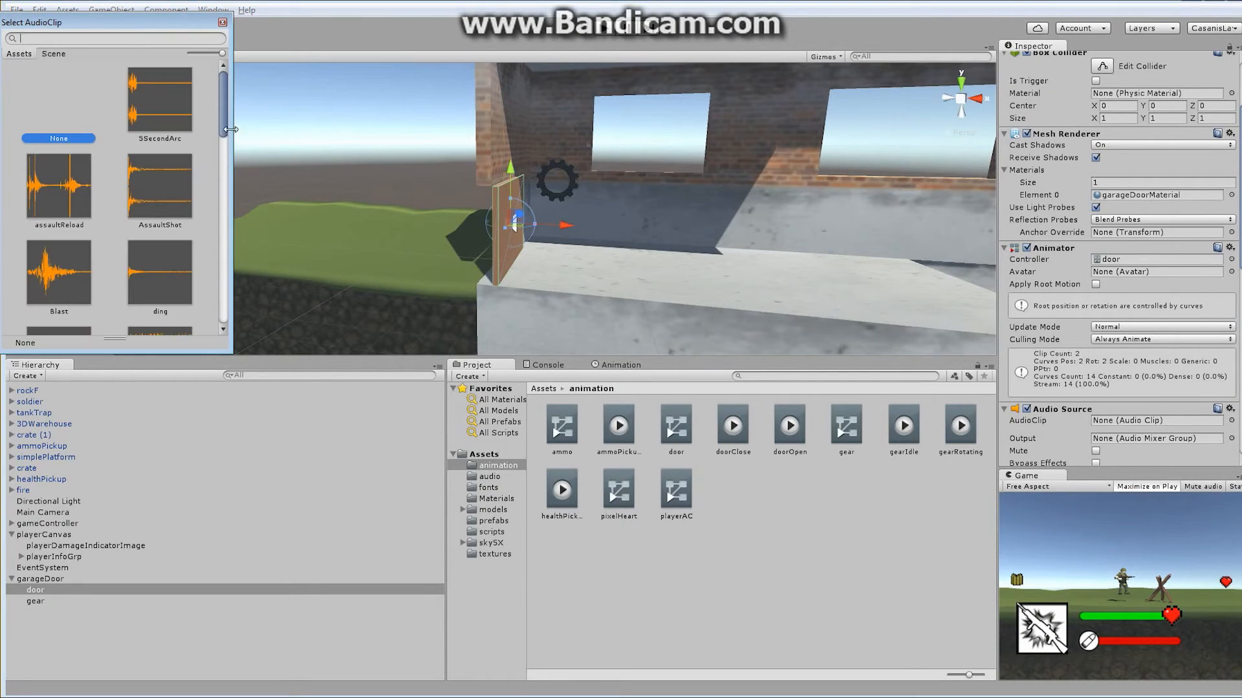
{"action": "left_click_drag", "start_coordinate": [224, 101], "coordinate": [216, 189]}
{"action": "double_click", "coordinate": [53, 211]}
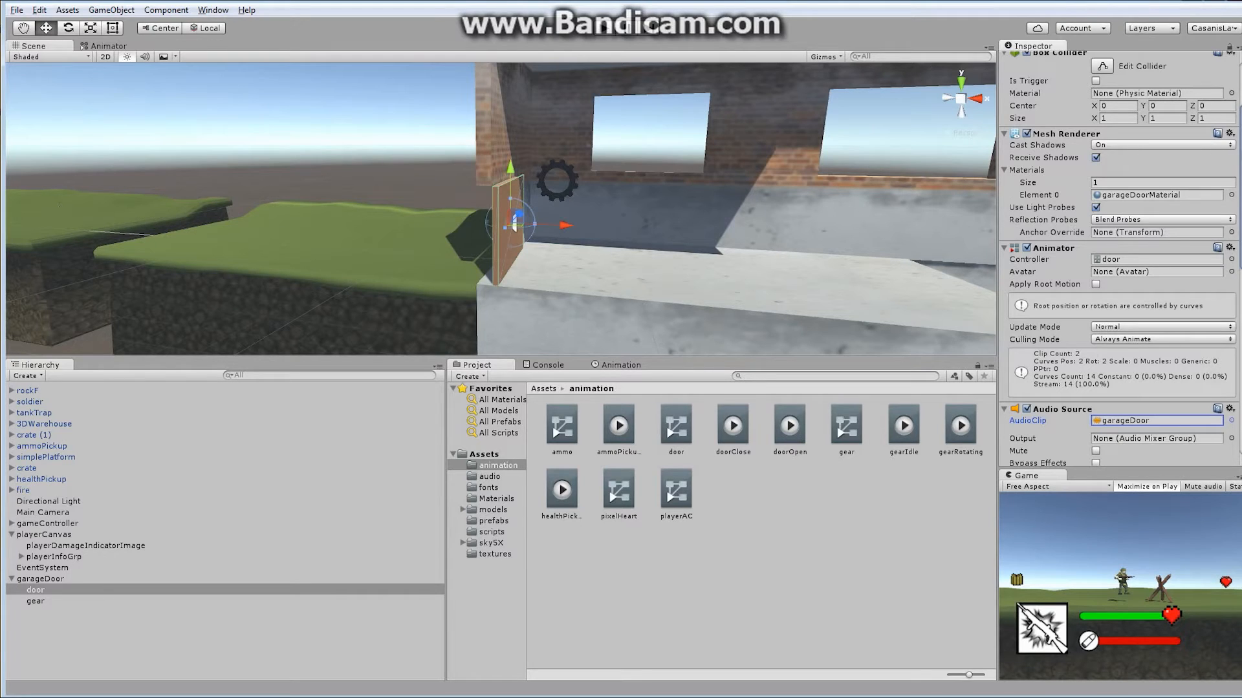
{"action": "scroll", "coordinate": [1222, 210], "scroll_direction": "down", "scroll_amount": 3}
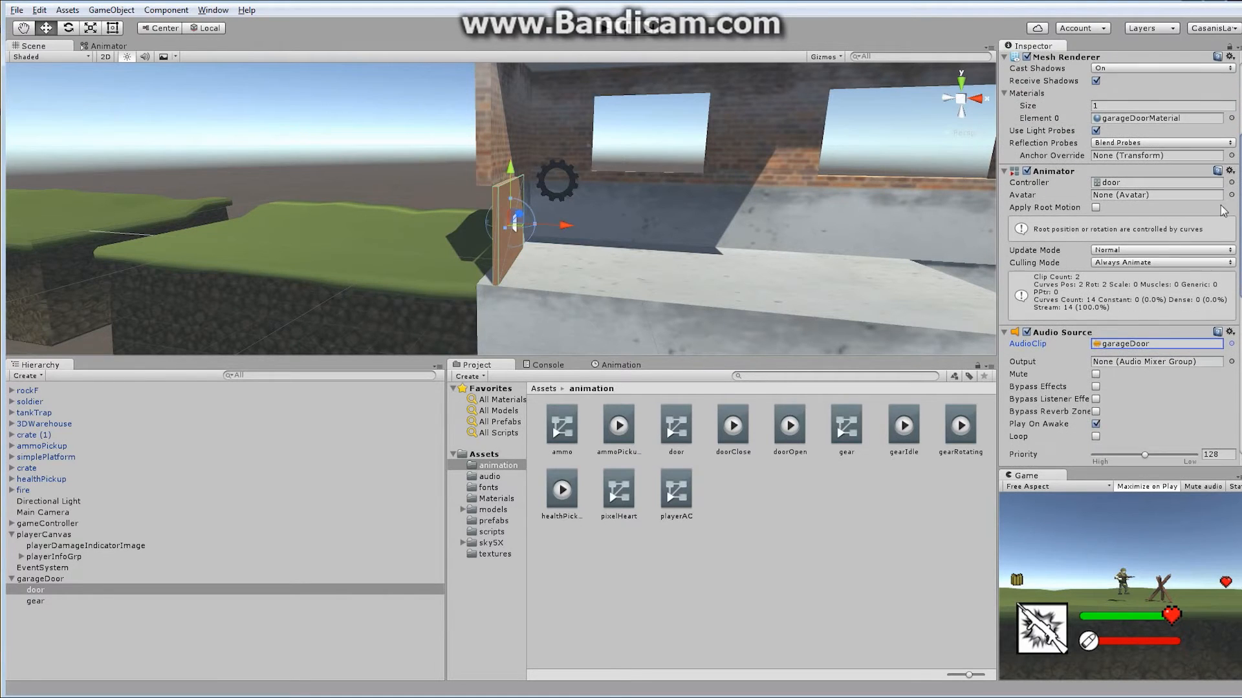
{"action": "left_click", "coordinate": [1097, 424]}
Step: Create a new C# script named garageDoorController and add it as a component to the garageDoor object
{"action": "left_click", "coordinate": [40, 579]}
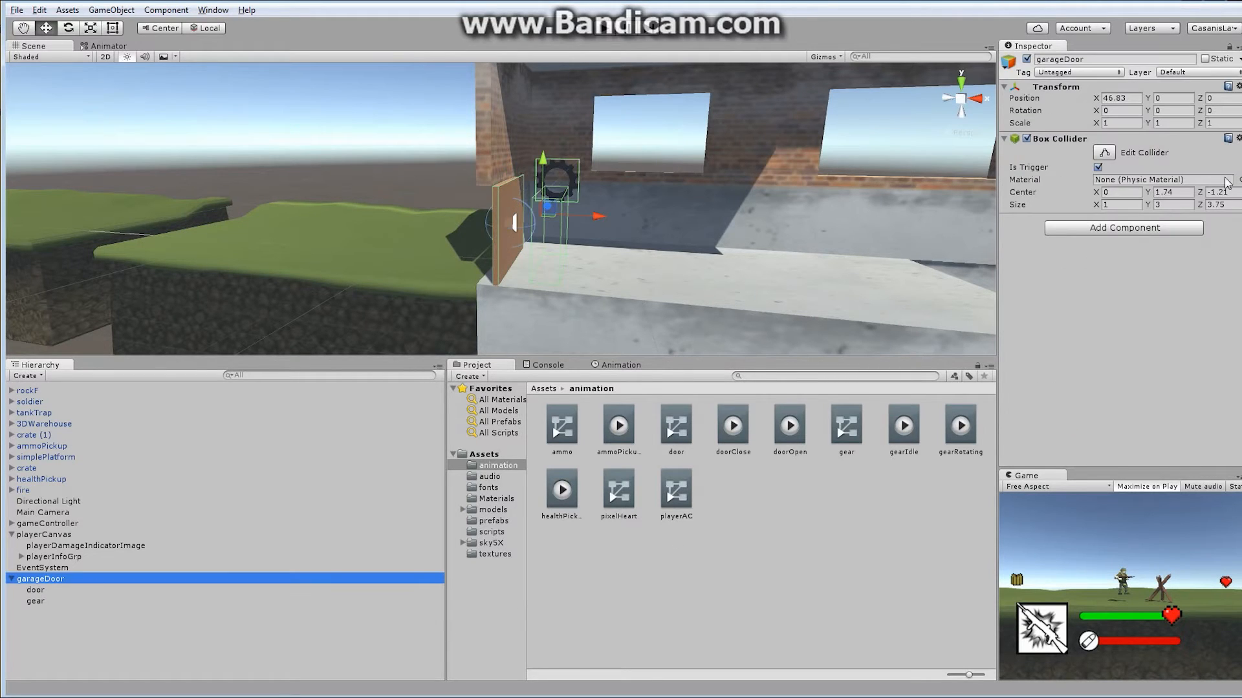
{"action": "left_click", "coordinate": [1132, 228]}
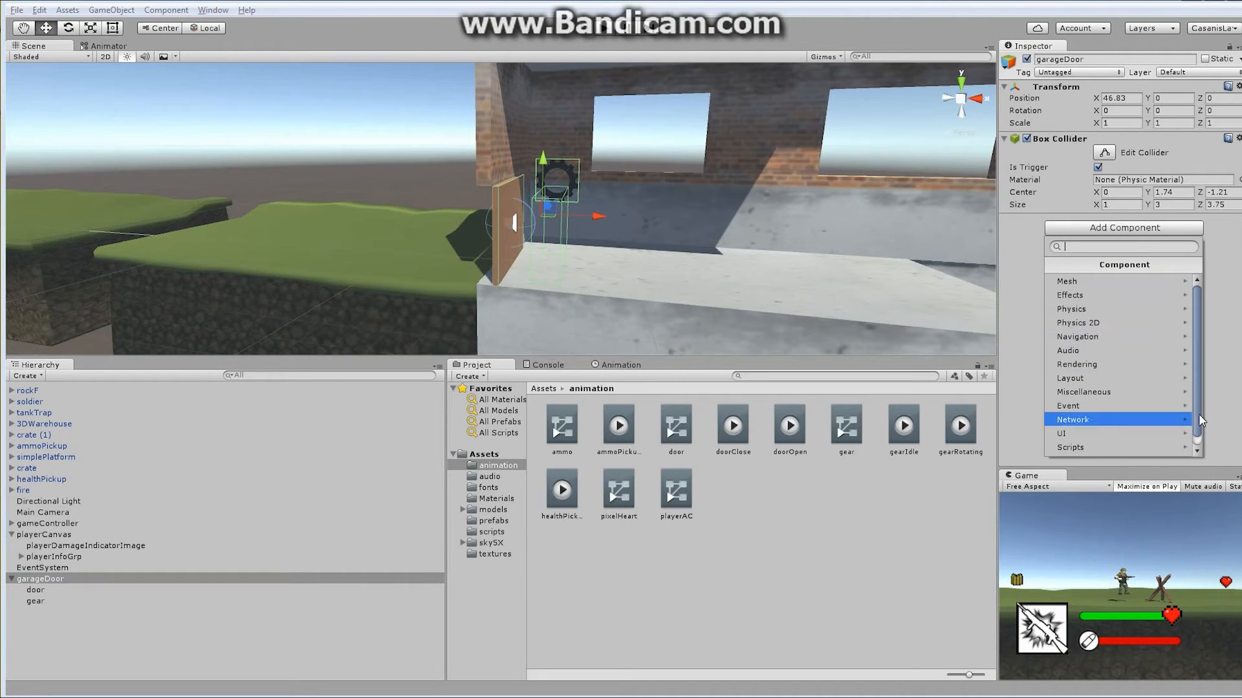
{"action": "scroll", "coordinate": [1198, 419], "scroll_direction": "down", "scroll_amount": 2}
{"action": "left_click", "coordinate": [1151, 447]}
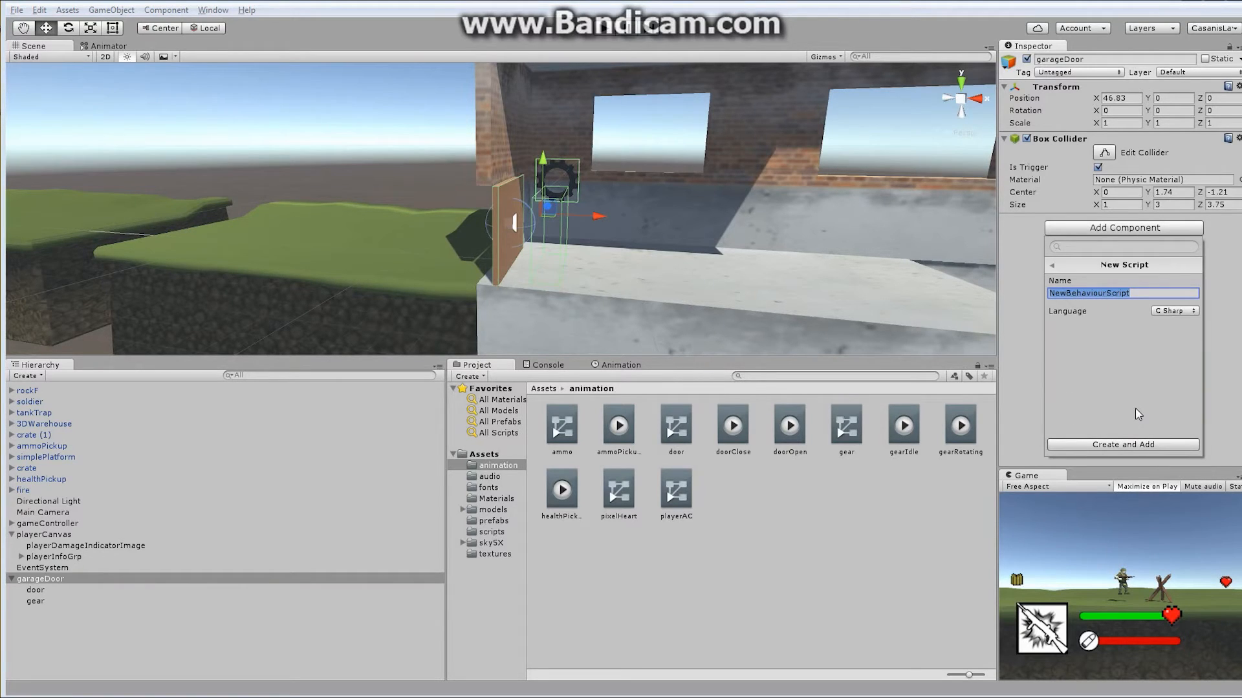
{"action": "type", "text": "was"}
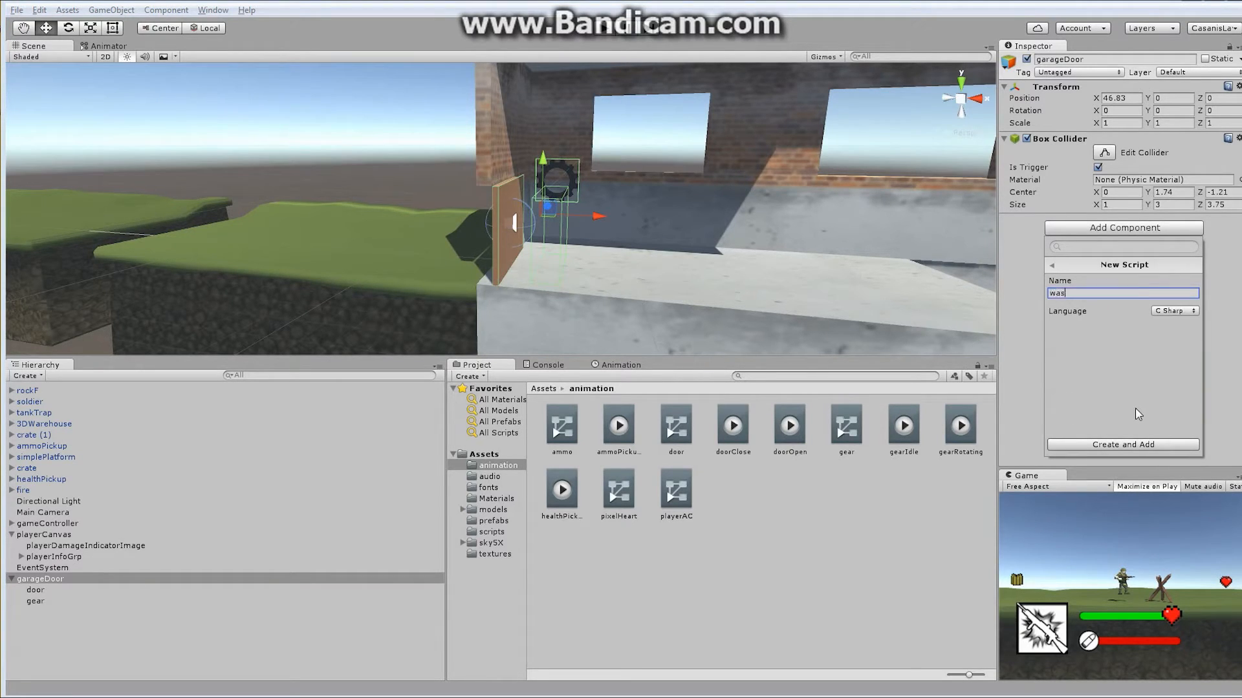
{"action": "key", "text": "BackSpace"}
{"action": "key", "text": "BackSpace"}
{"action": "key", "text": "BackSpace"}
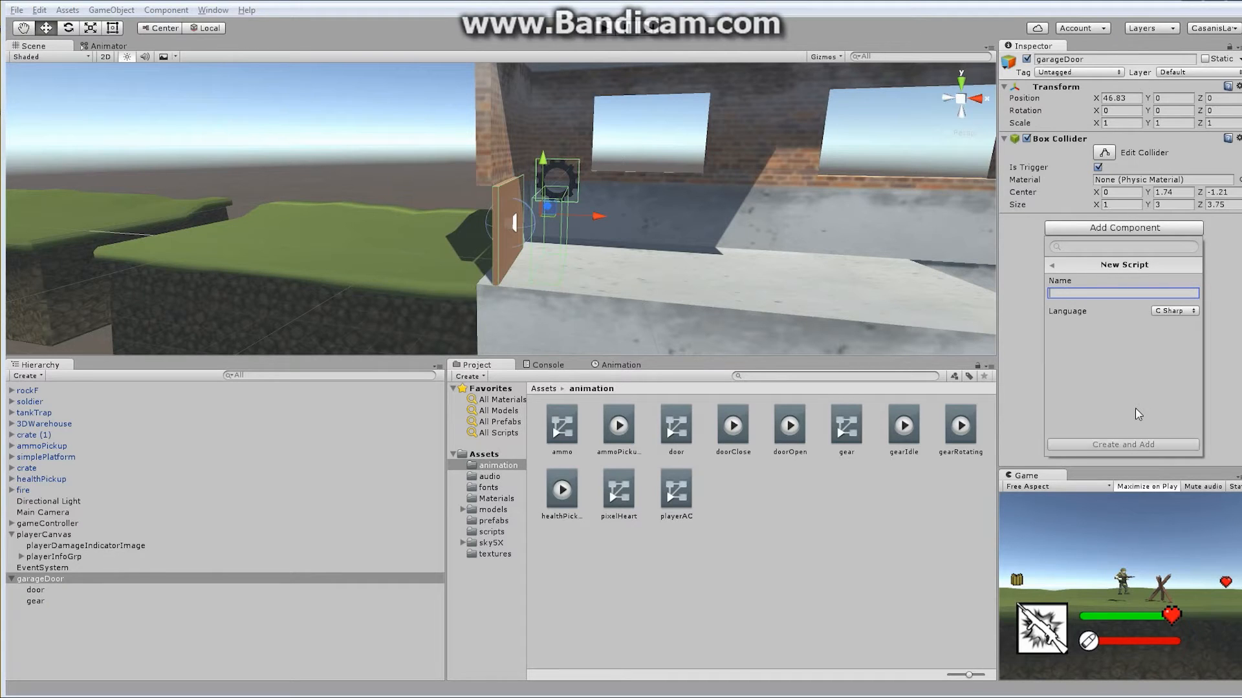
{"action": "type", "text": "gara"}
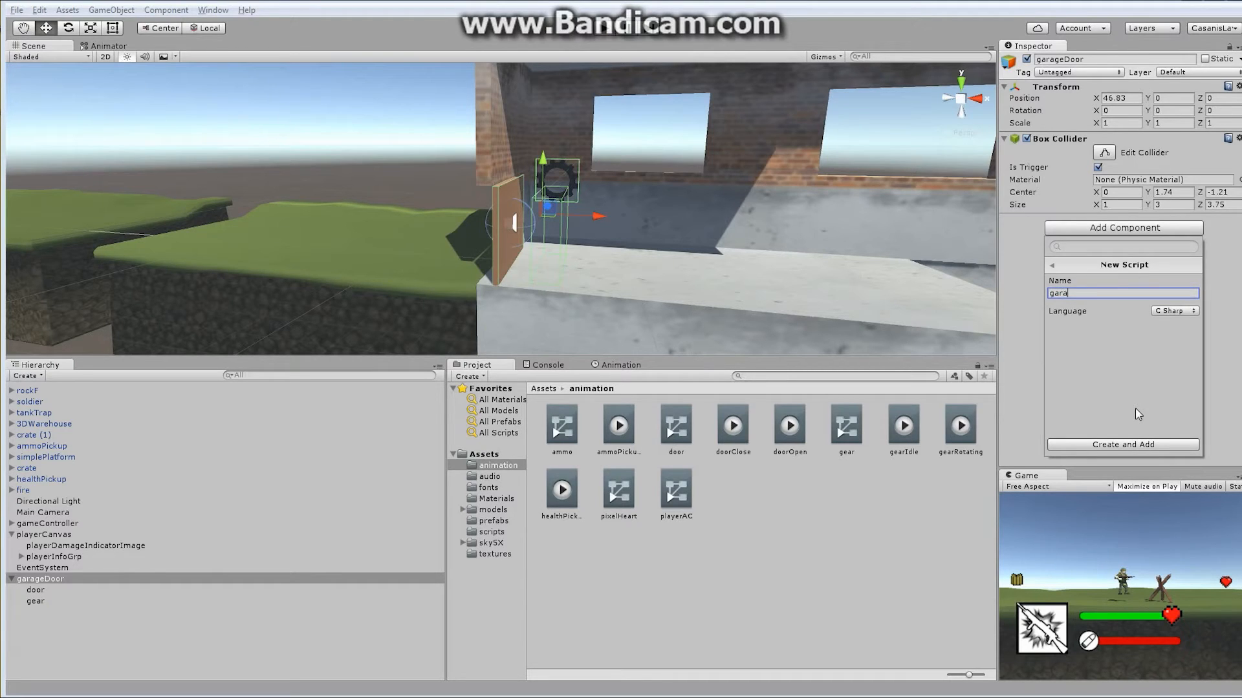
{"action": "type", "text": "geDoorController"}
{"action": "left_click", "coordinate": [1134, 445]}
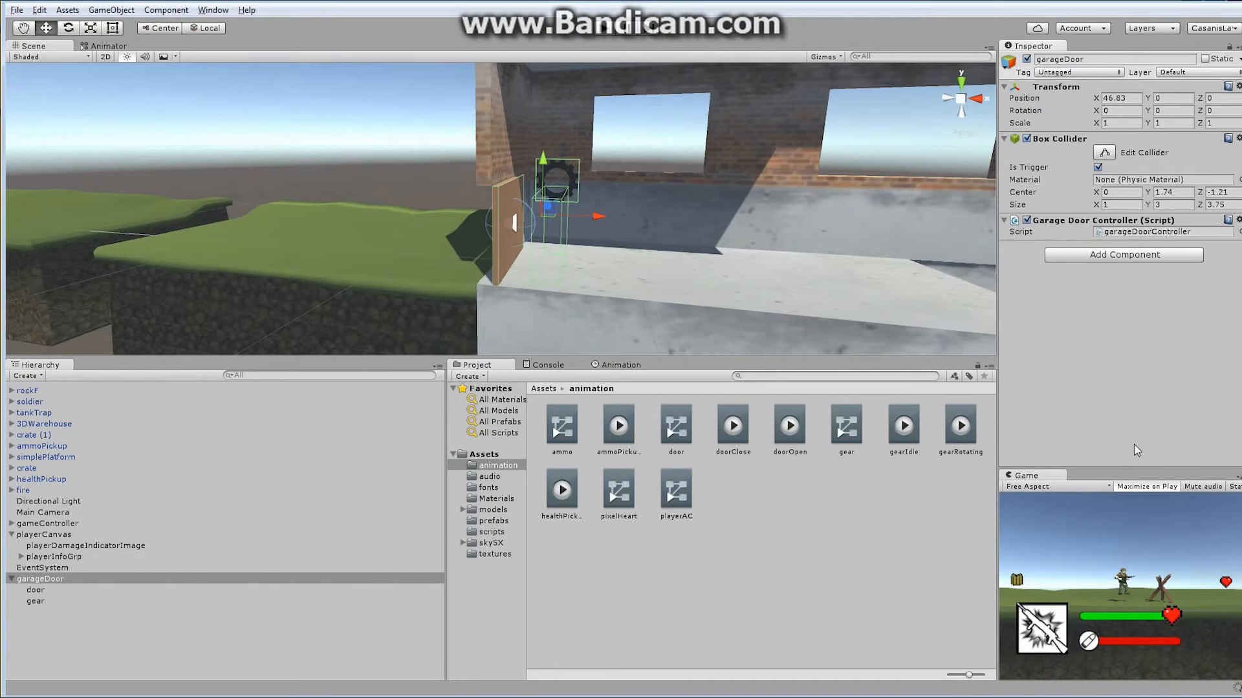
Step: Open the garageDoorController script in MonoDevelop and close the playerHealth, healthPickupController and fireBullet scripts
{"action": "left_click", "coordinate": [1164, 232]}
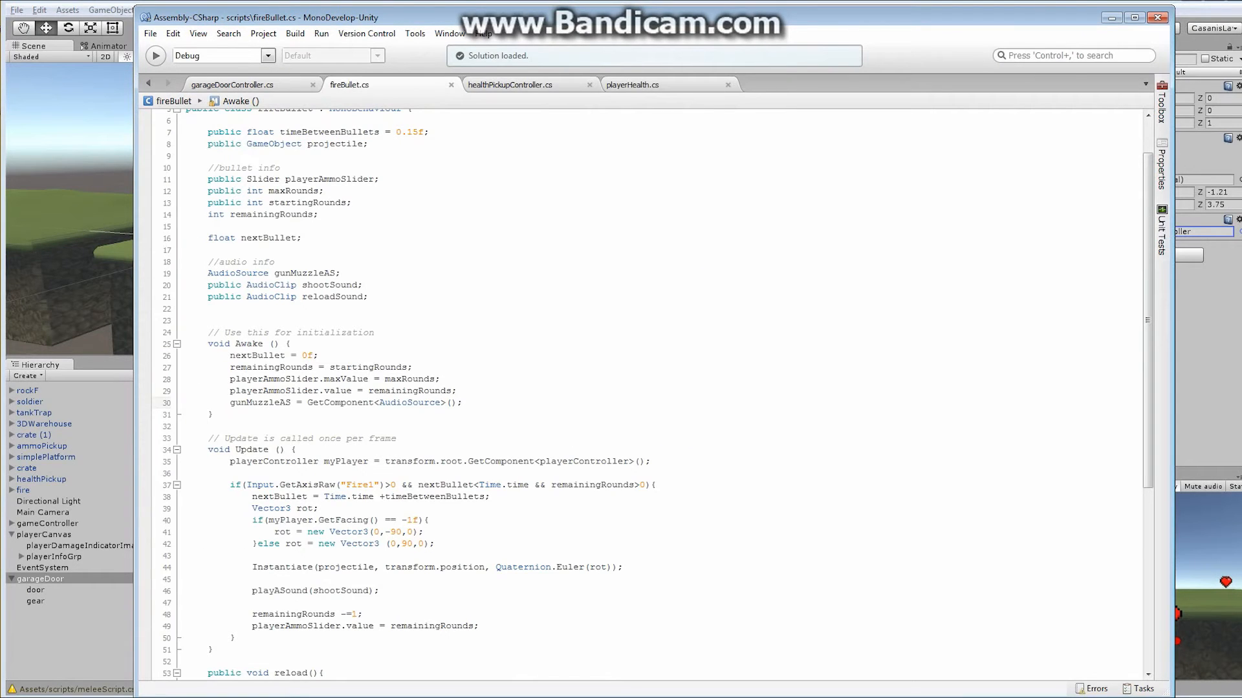
{"action": "left_click", "coordinate": [728, 84]}
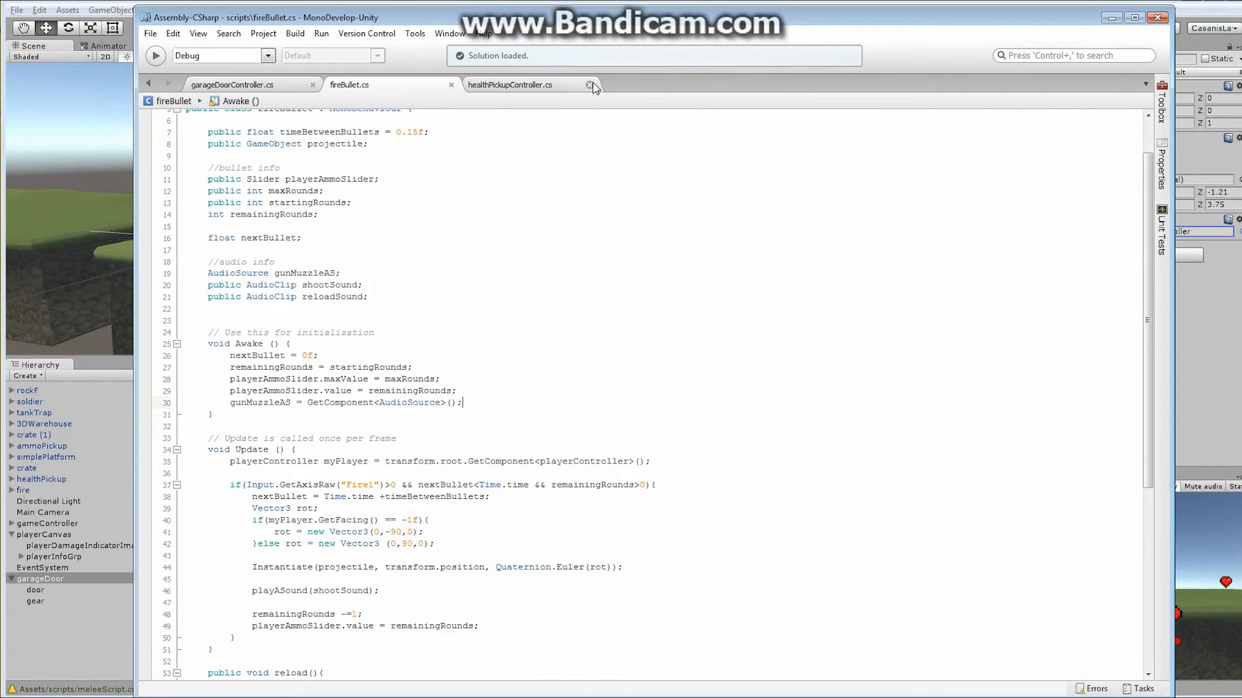
{"action": "left_click", "coordinate": [589, 85]}
{"action": "left_click", "coordinate": [451, 85]}
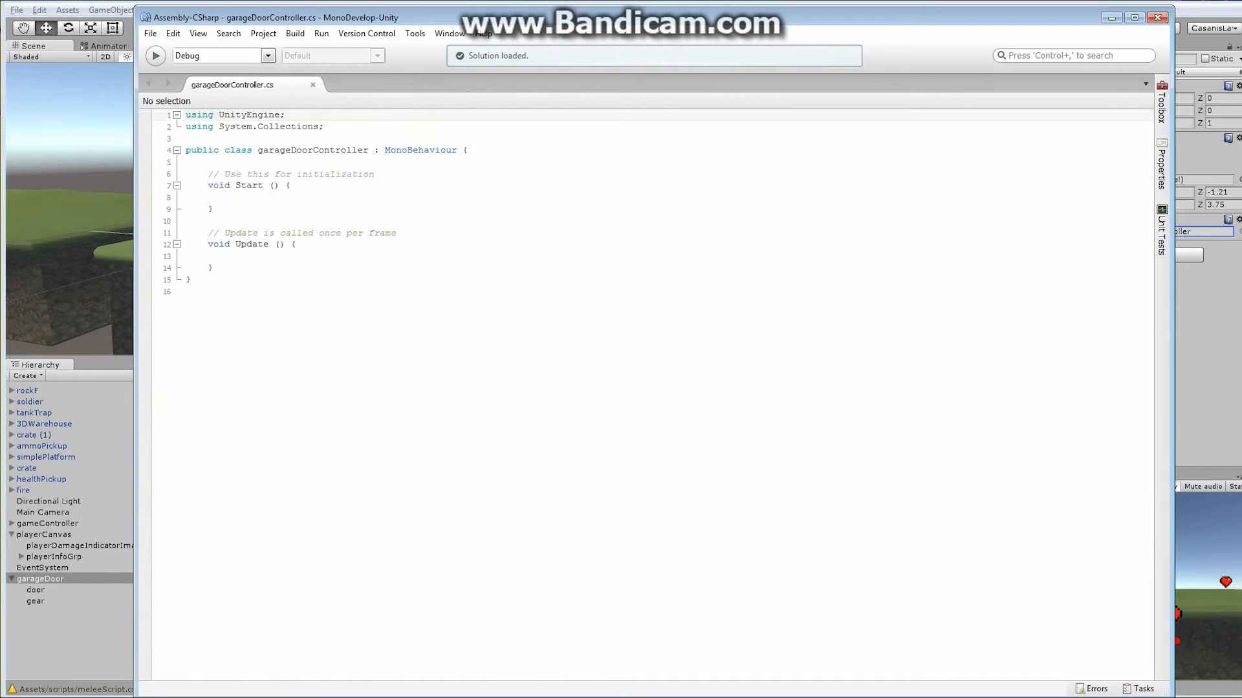
Step: Declare a public bool variable named resetable at the start of the garageDoorController class
{"action": "left_click", "coordinate": [469, 150]}
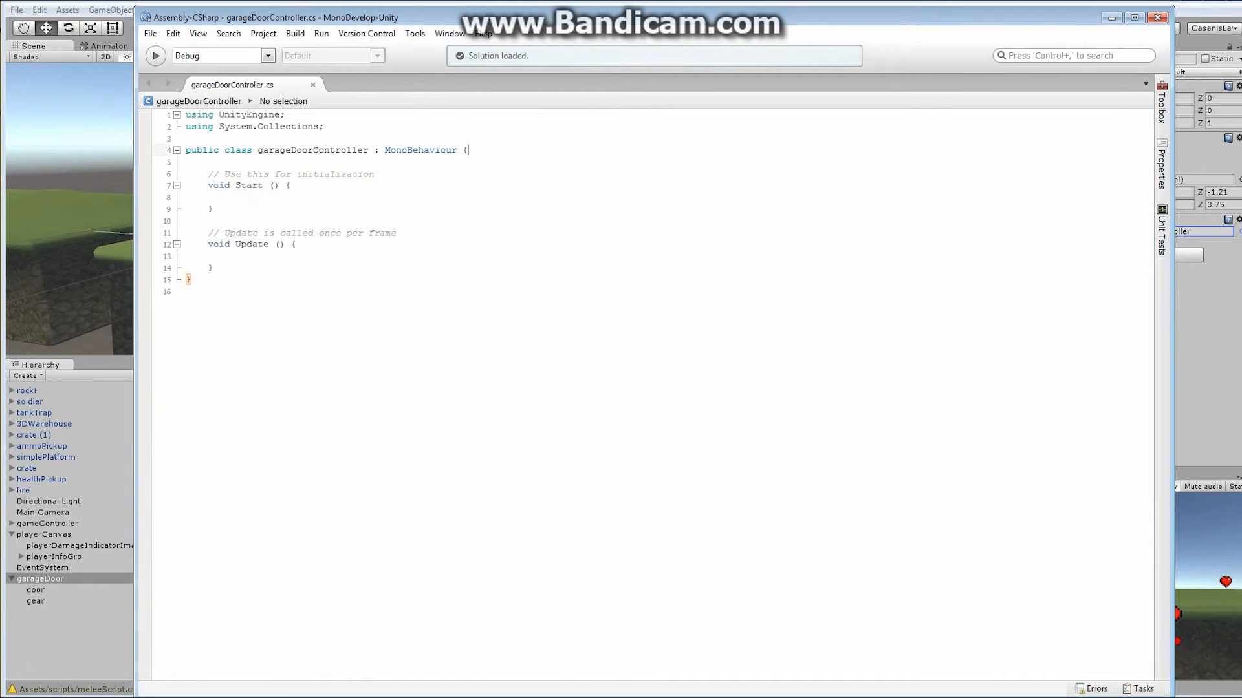
{"action": "key", "text": "Return"}
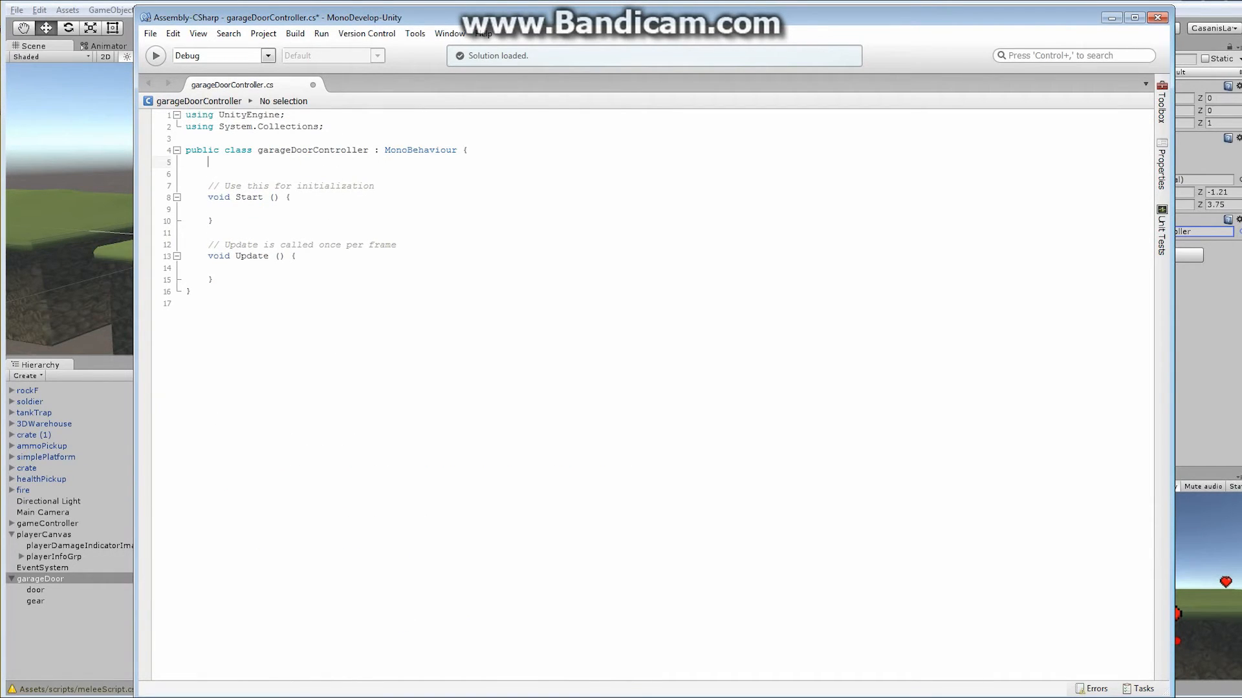
{"action": "key", "text": "Return"}
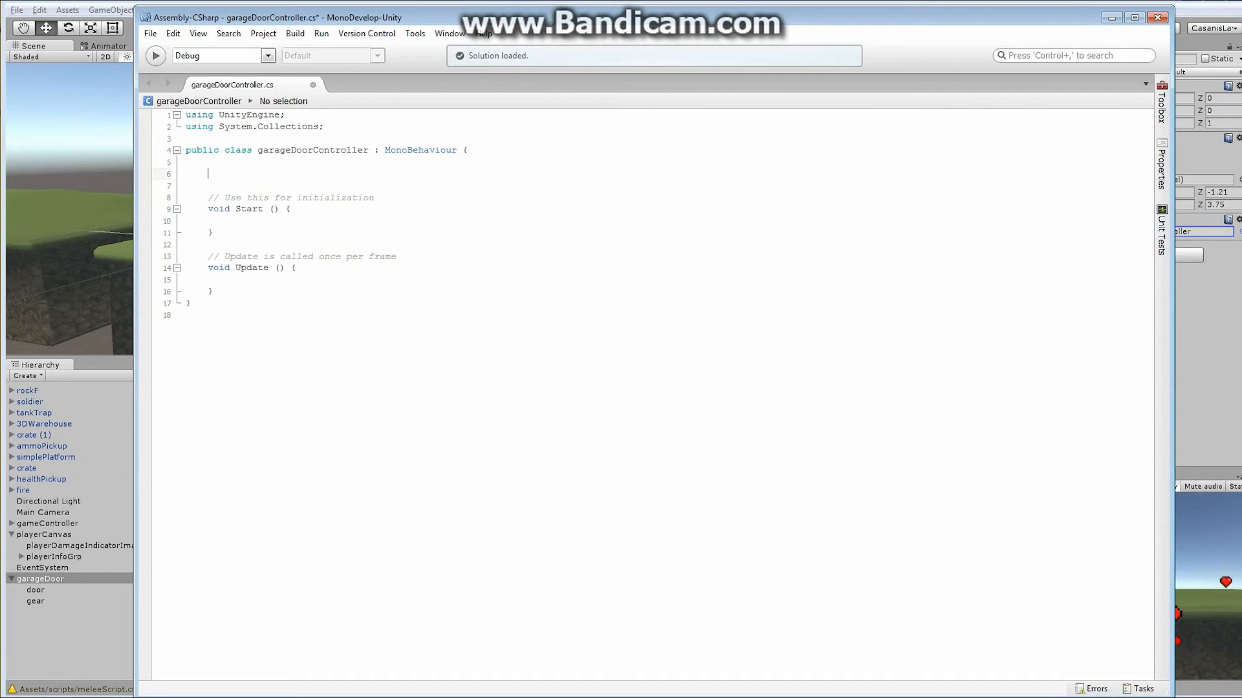
{"action": "type", "text": "public"}
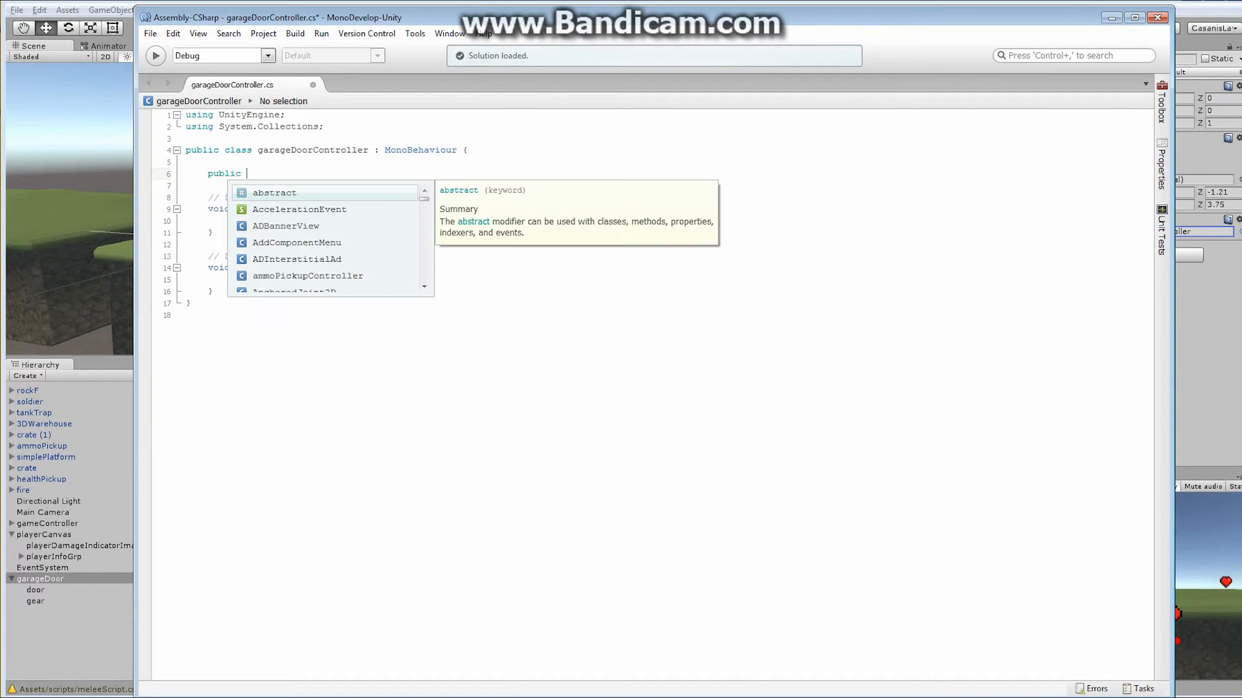
{"action": "left_click", "coordinate": [201, 35]}
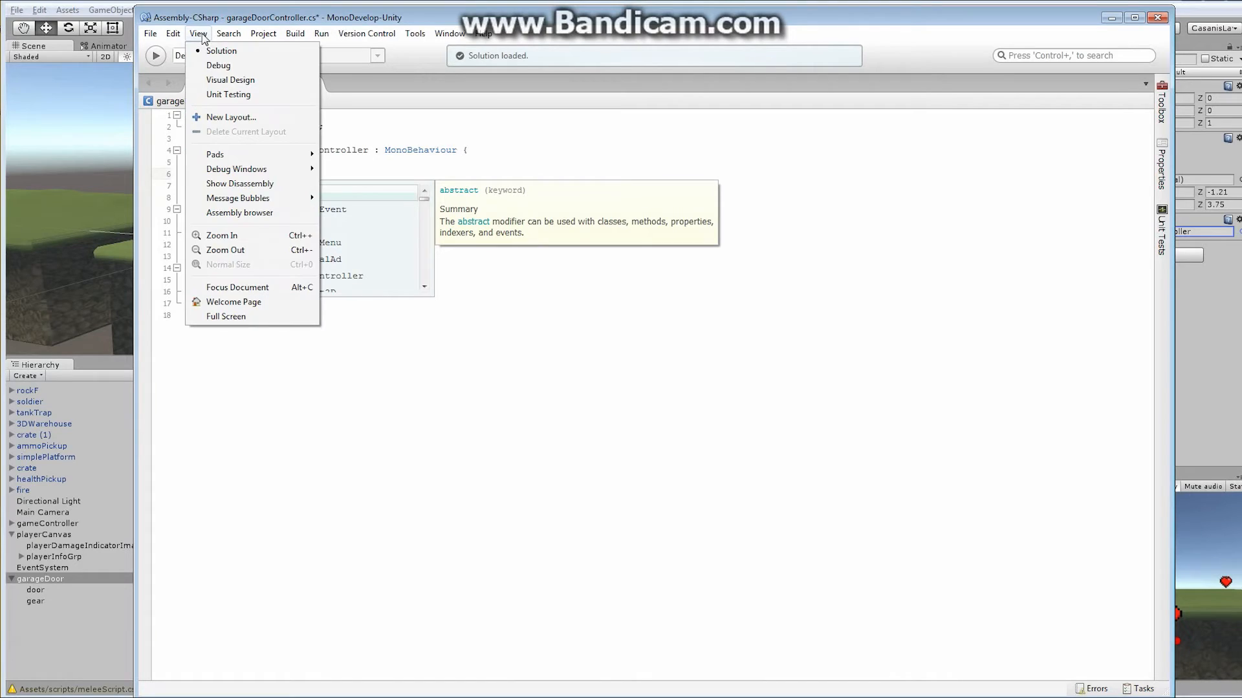
{"action": "left_click", "coordinate": [231, 236]}
{"action": "left_click", "coordinate": [198, 32]}
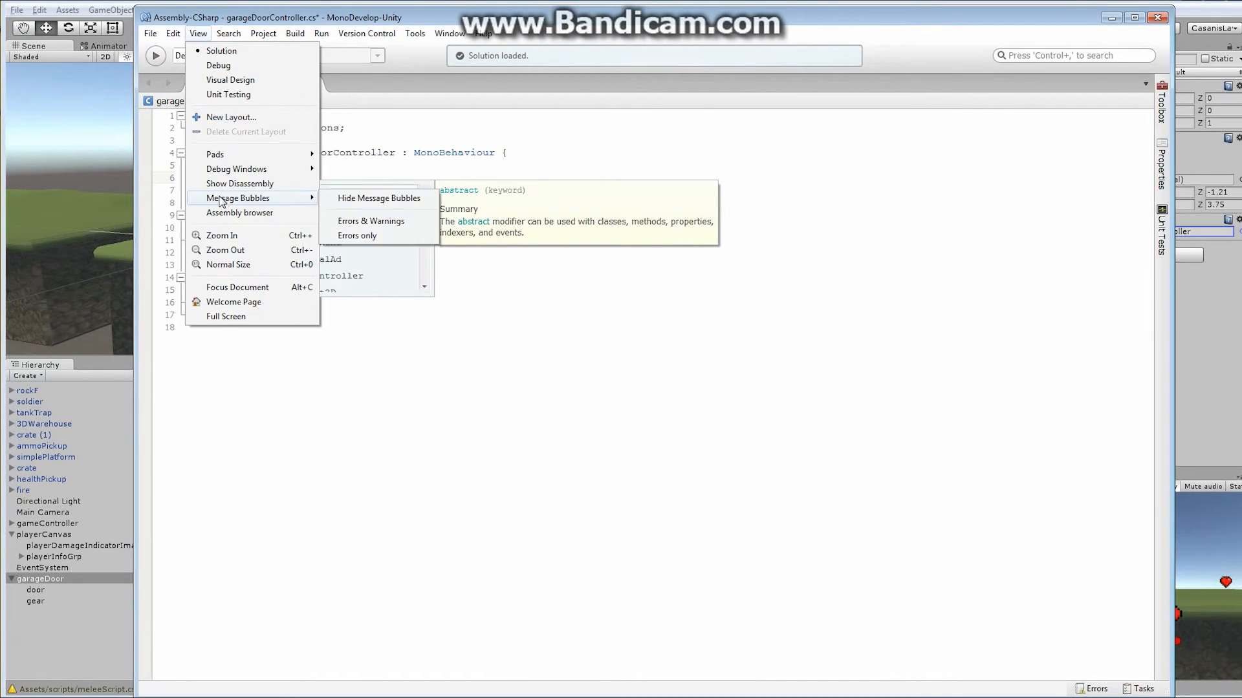
{"action": "left_click", "coordinate": [228, 236]}
{"action": "left_click", "coordinate": [198, 33]}
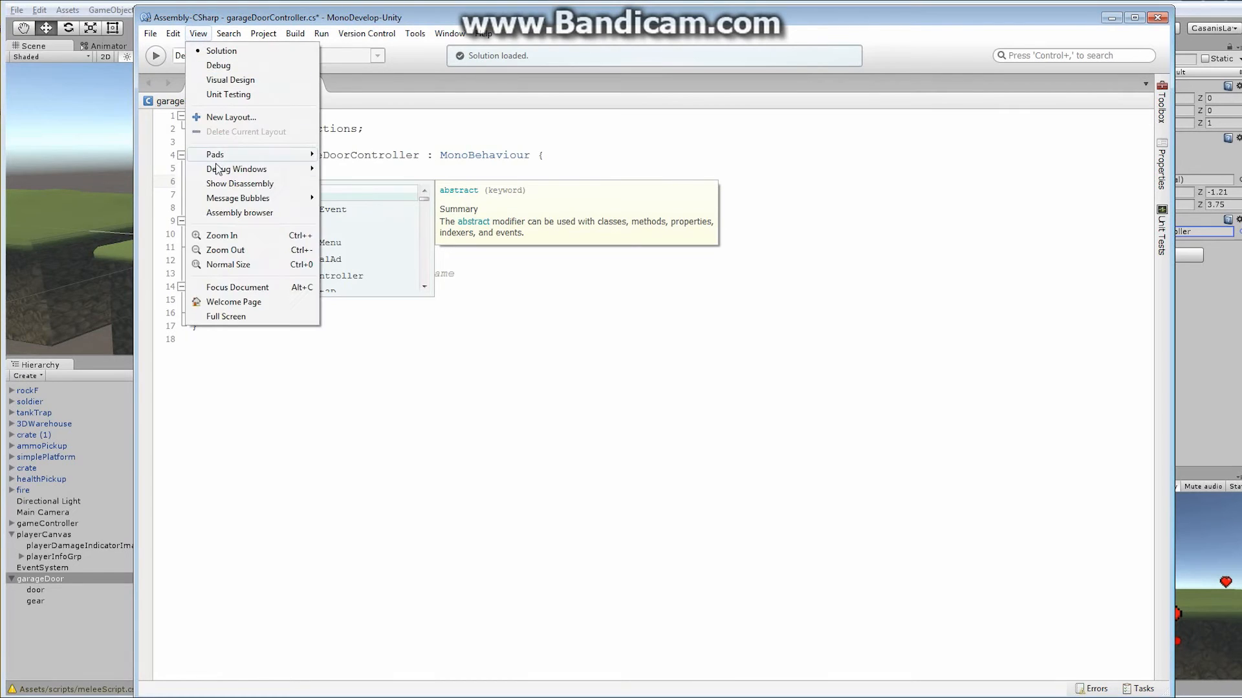
{"action": "left_click", "coordinate": [227, 236]}
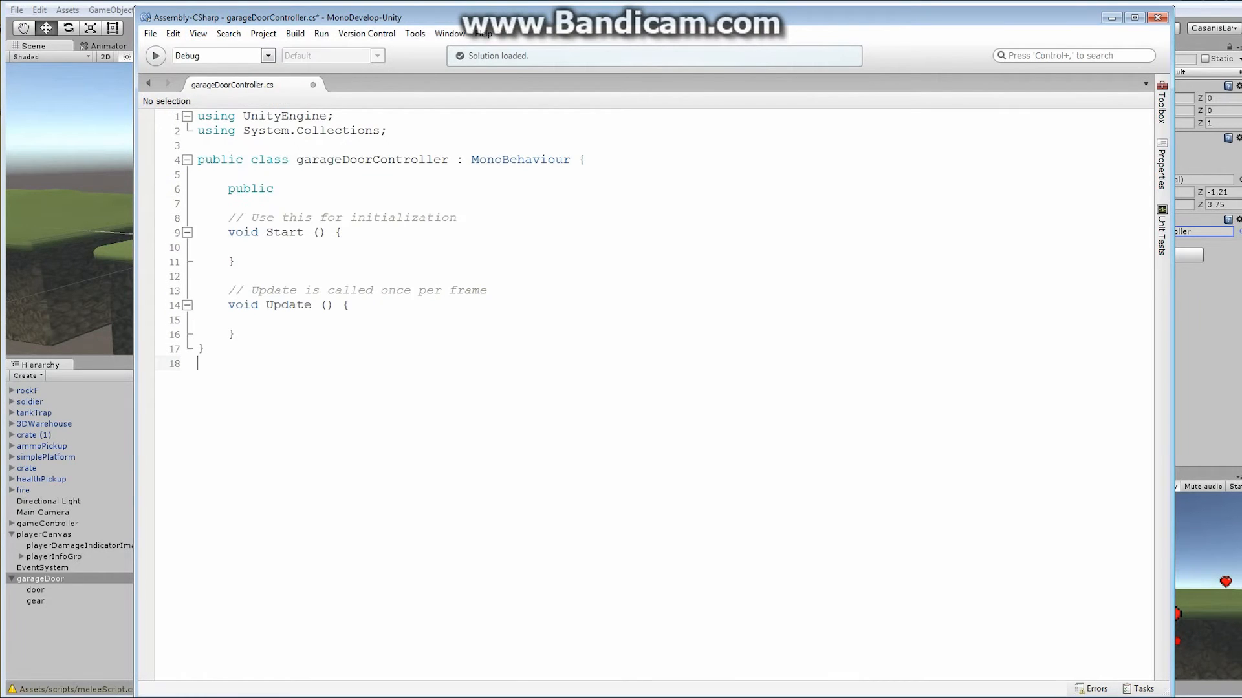
{"action": "left_click", "coordinate": [281, 189]}
{"action": "type", "text": "bool "}
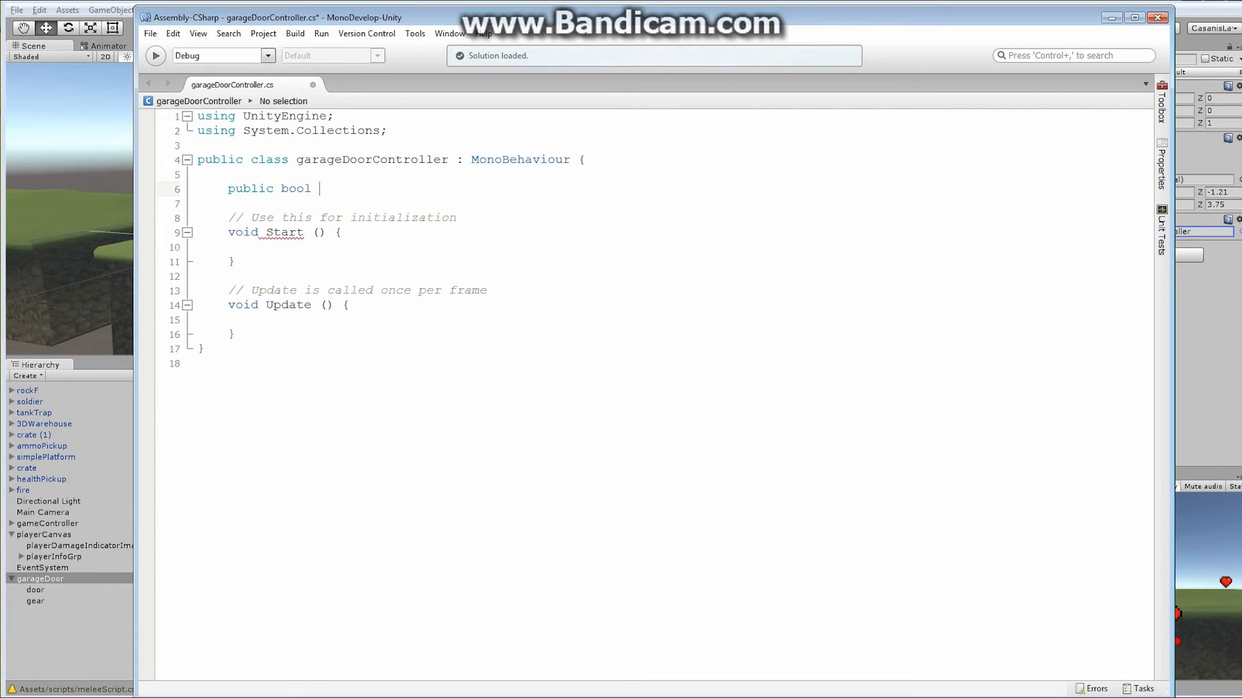
{"action": "type", "text": "t"}
{"action": "key", "text": "BackSpace"}
{"action": "type", "text": "resetable;"}
{"action": "key", "text": "Return"}
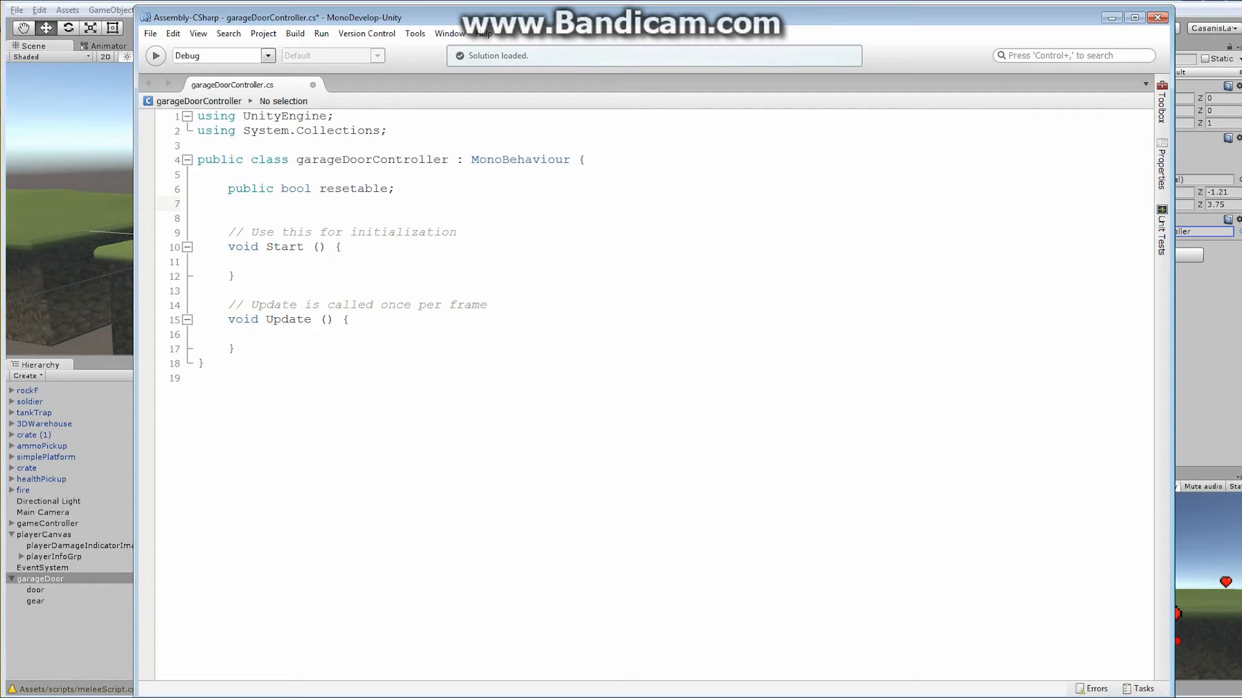
Step: Declare two public GameObject variables named door and gear below the resetable variable
{"action": "type", "text": "public "}
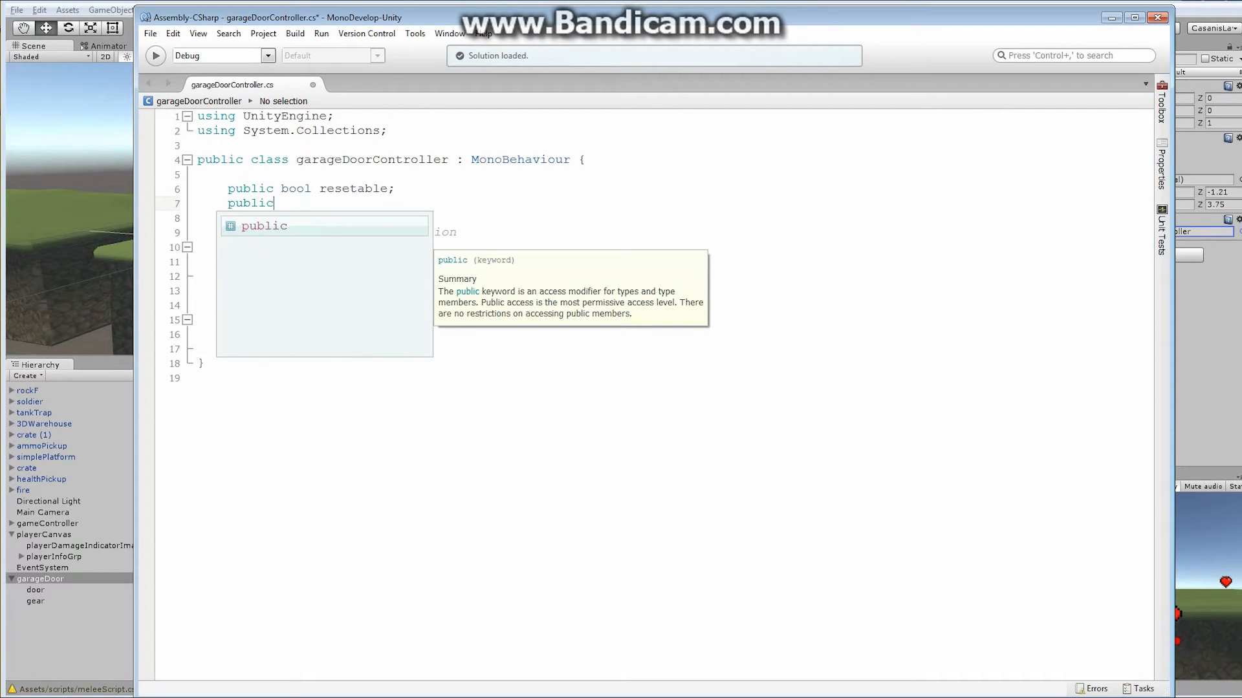
{"action": "type", "text": "Game"}
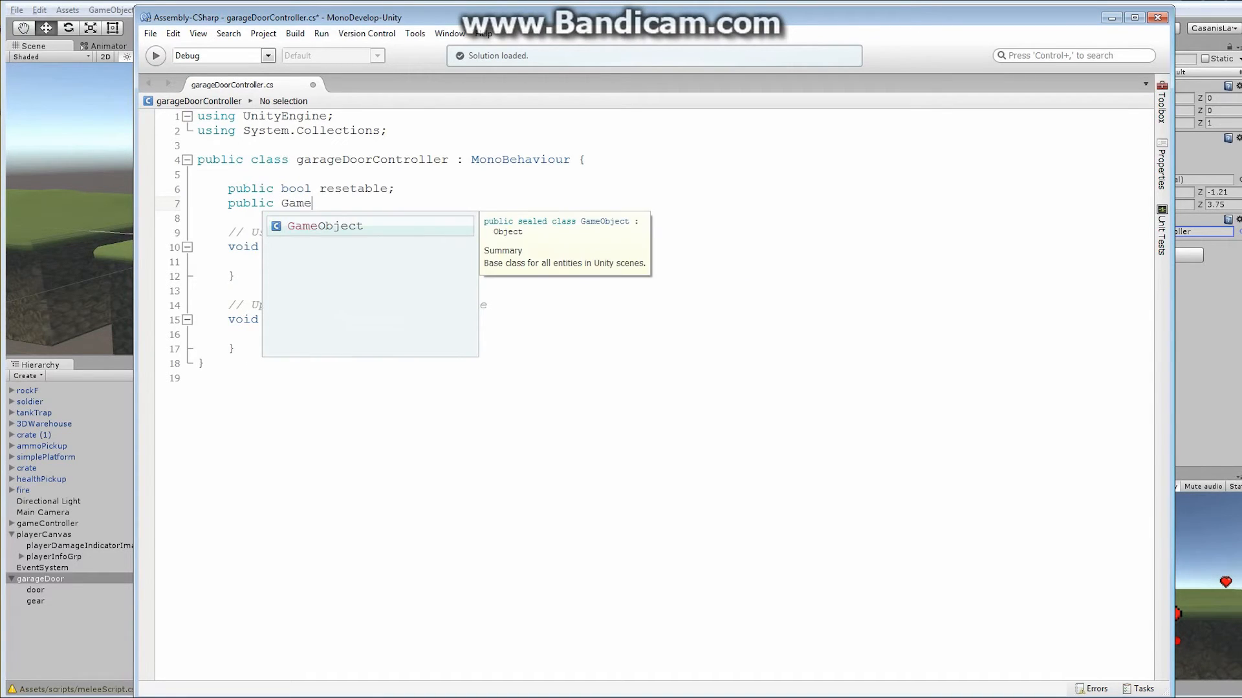
{"action": "key", "text": "Return"}
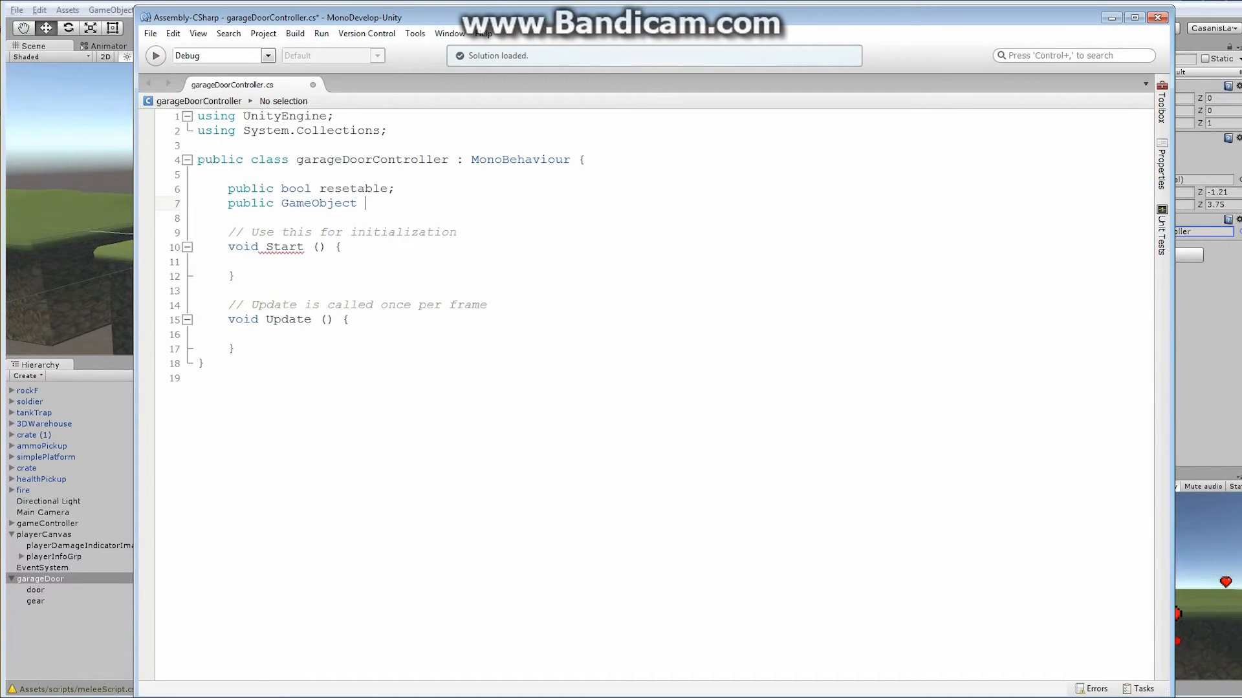
{"action": "type", "text": "door;"}
{"action": "key", "text": "Return"}
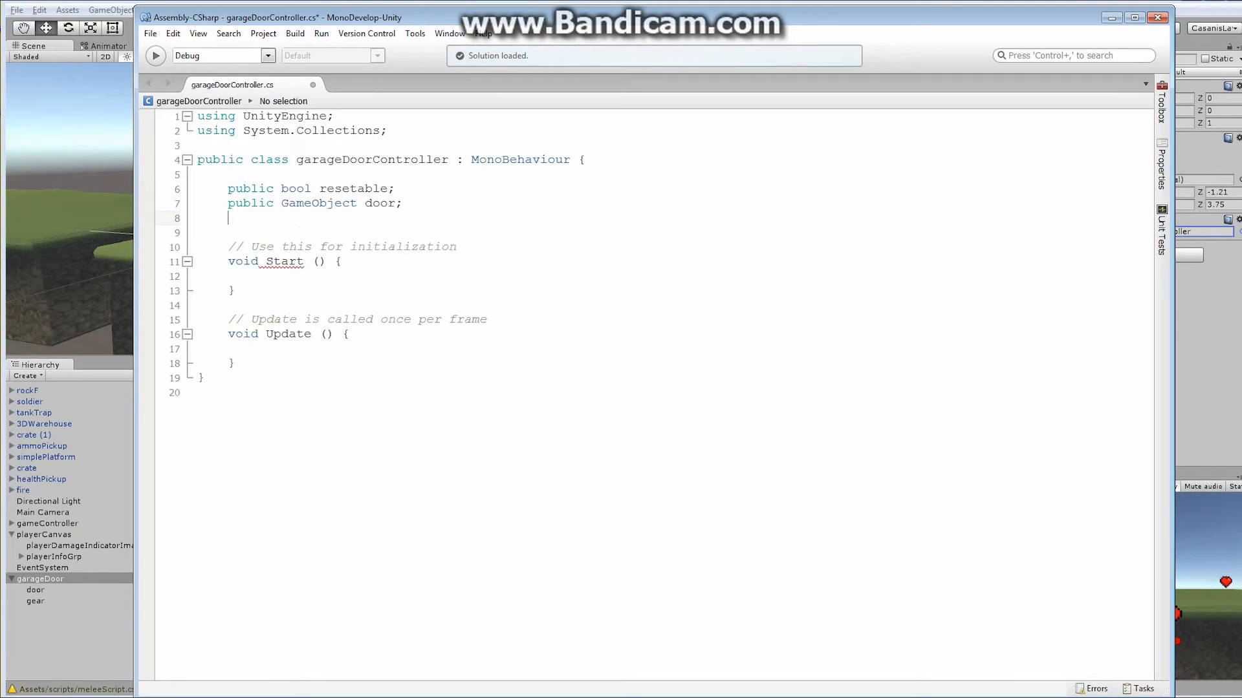
{"action": "type", "text": "public"}
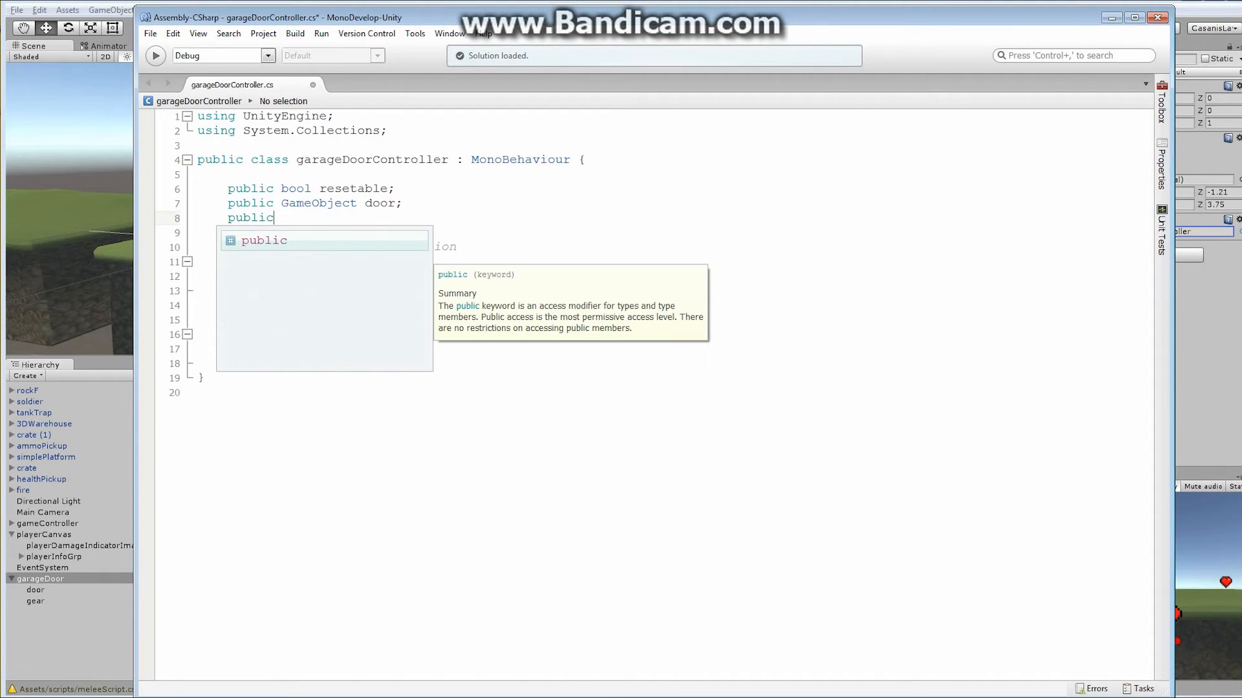
{"action": "type", "text": " G"}
{"action": "key", "text": "Up"}
{"action": "key", "text": "Return"}
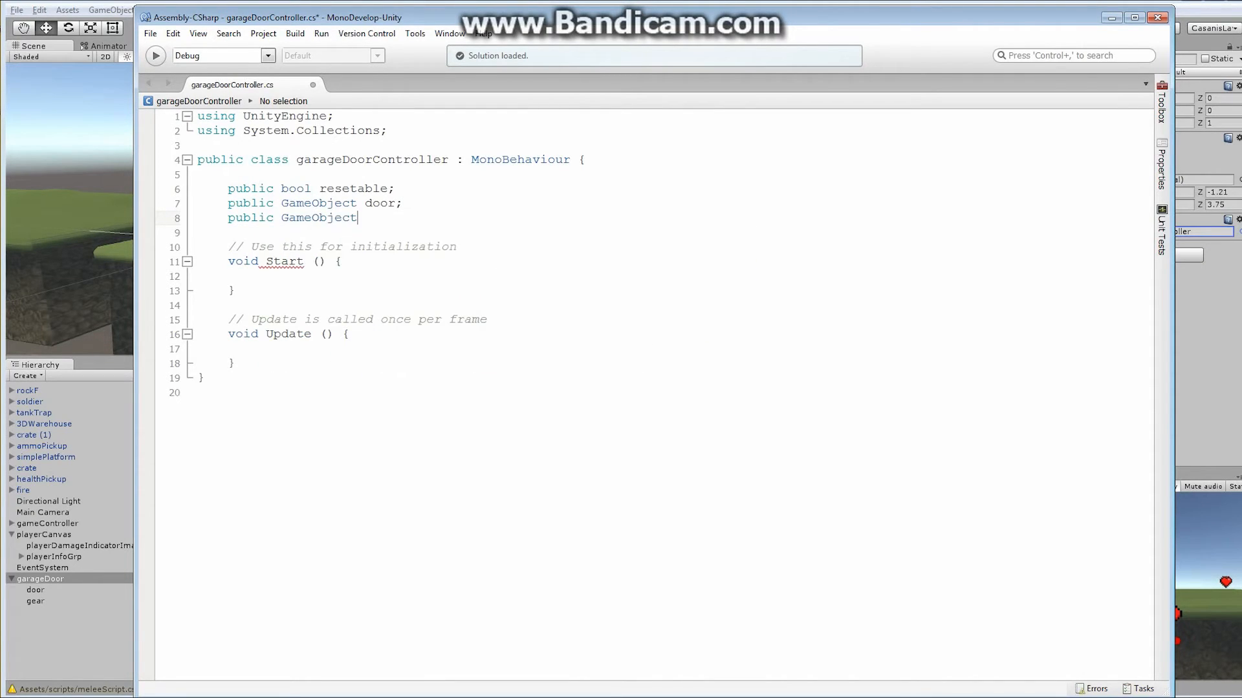
{"action": "type", "text": "gear;"}
{"action": "key", "text": "Return"}
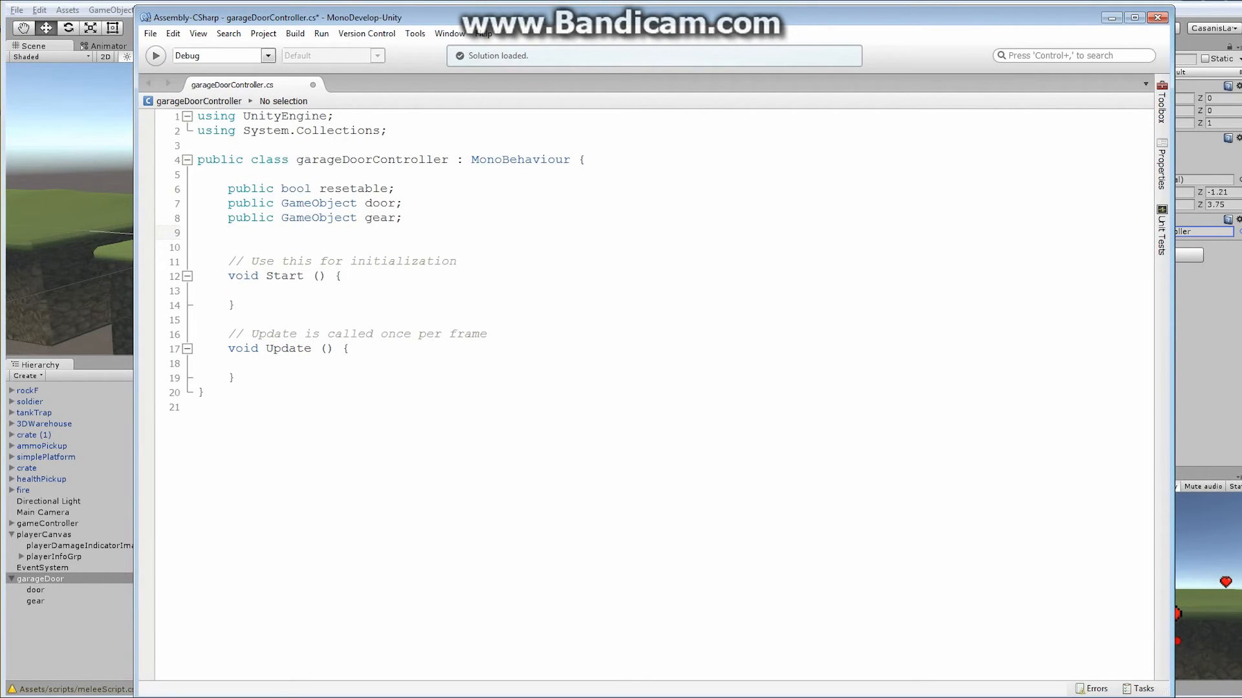
Step: Declare a public bool variable named startOpen below the gear variable, followed by a blank line
{"action": "type", "text": "public "}
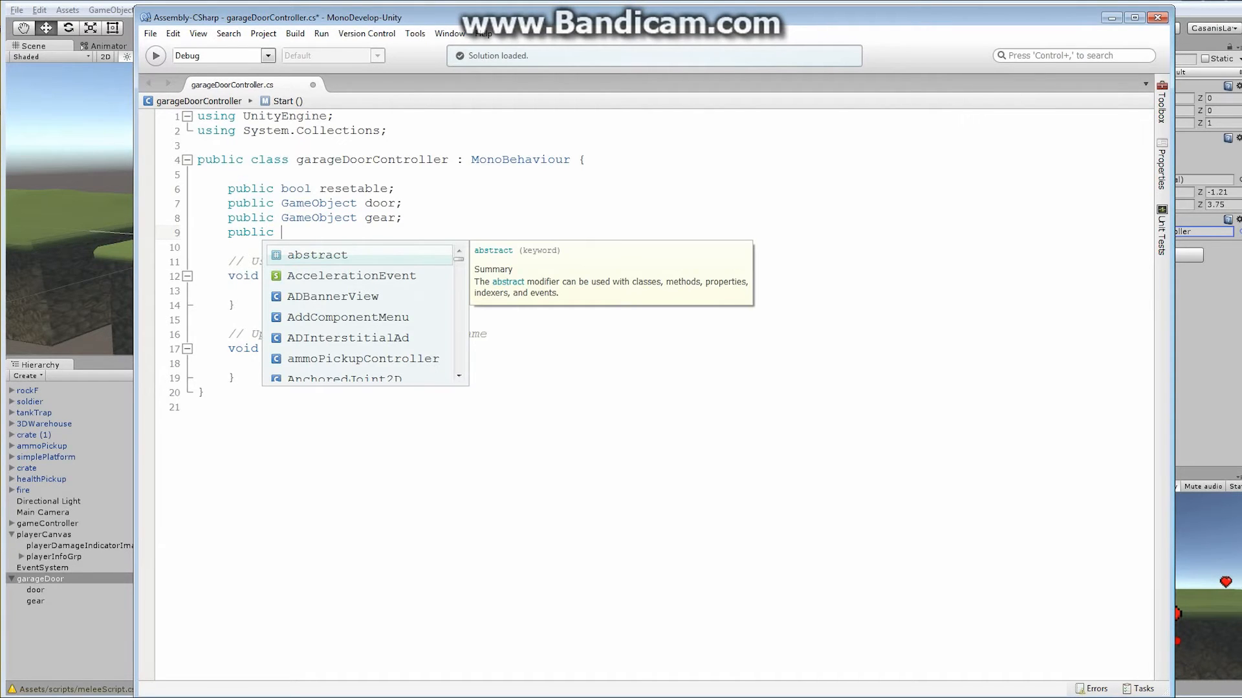
{"action": "type", "text": "bool"}
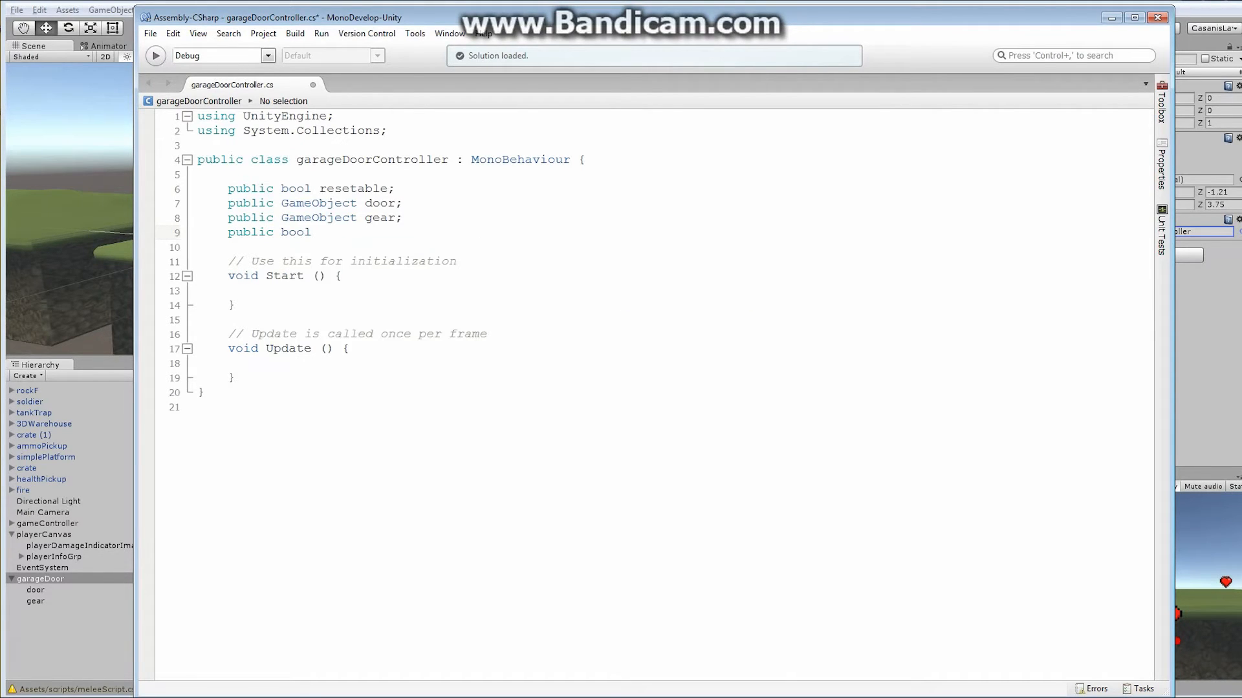
{"action": "type", "text": " startOpen;"}
{"action": "key", "text": "Return"}
{"action": "key", "text": "Return"}
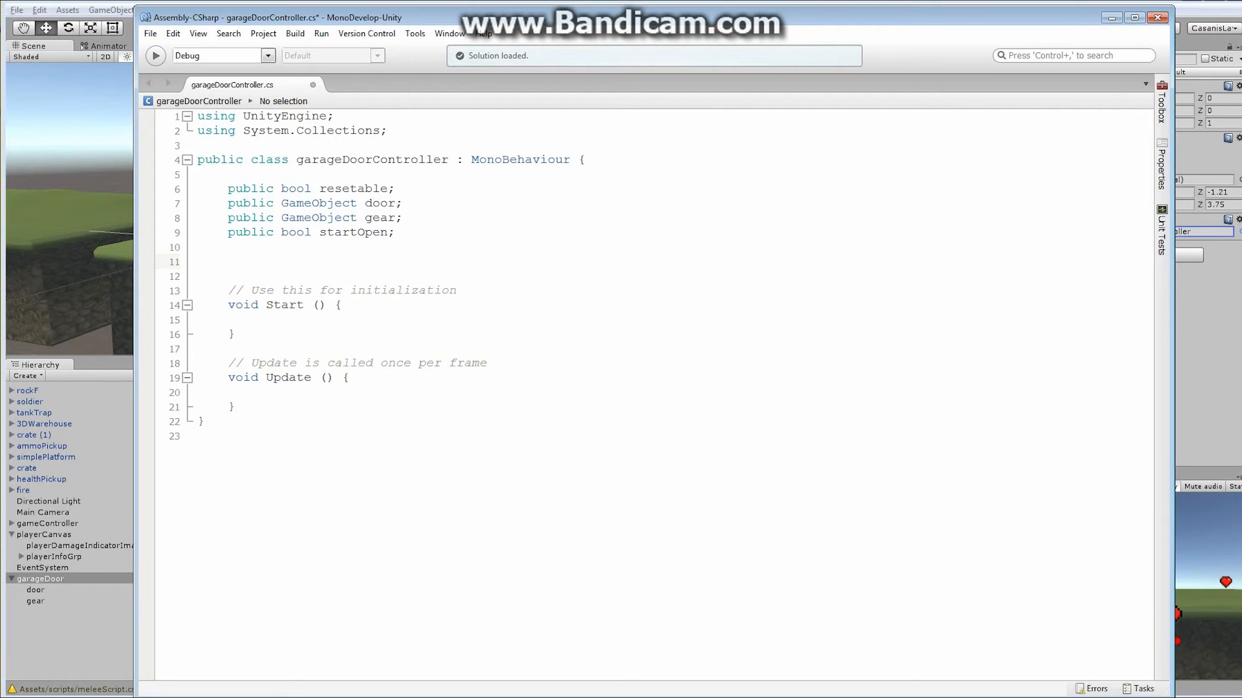
Step: Declare the private bool variables firstTrigger, initialised to false, and open, initialised to true, below the public variables
{"action": "type", "text": "bool"}
{"action": "type", "text": "fri"}
{"action": "key", "text": "BackSpace"}
{"action": "key", "text": "BackSpace"}
{"action": "type", "text": "irstTrigger = fal"}
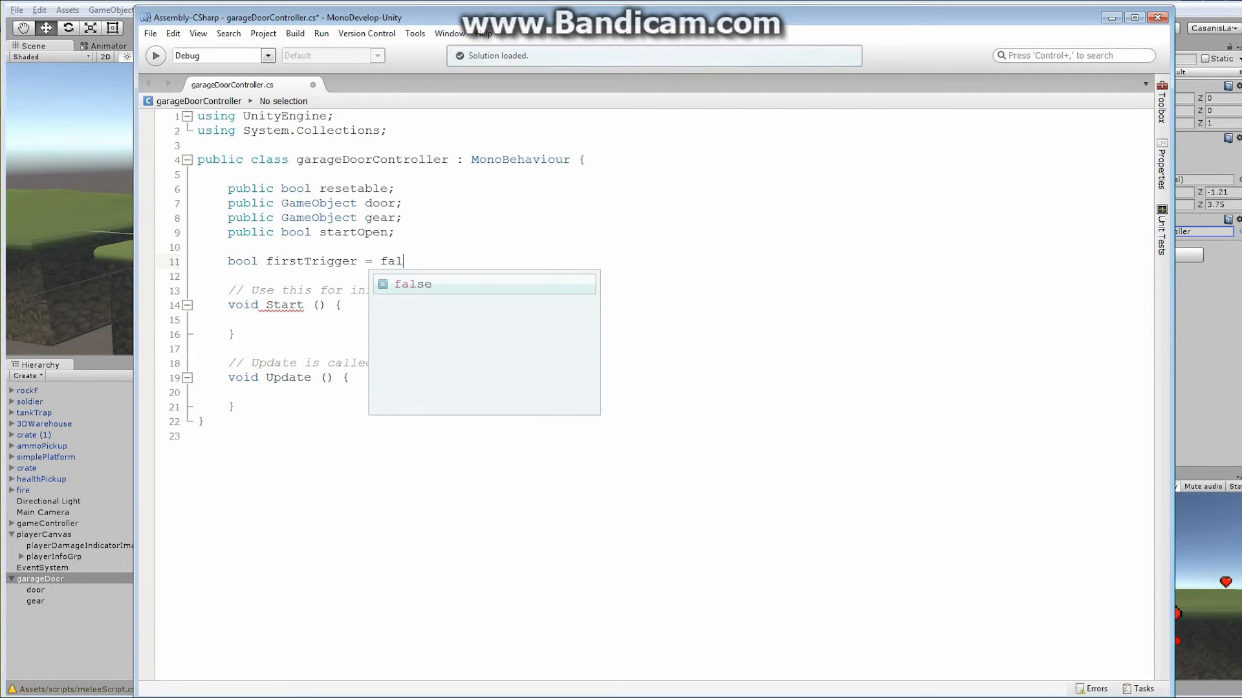
{"action": "type", "text": "se;"}
{"action": "key", "text": "Return"}
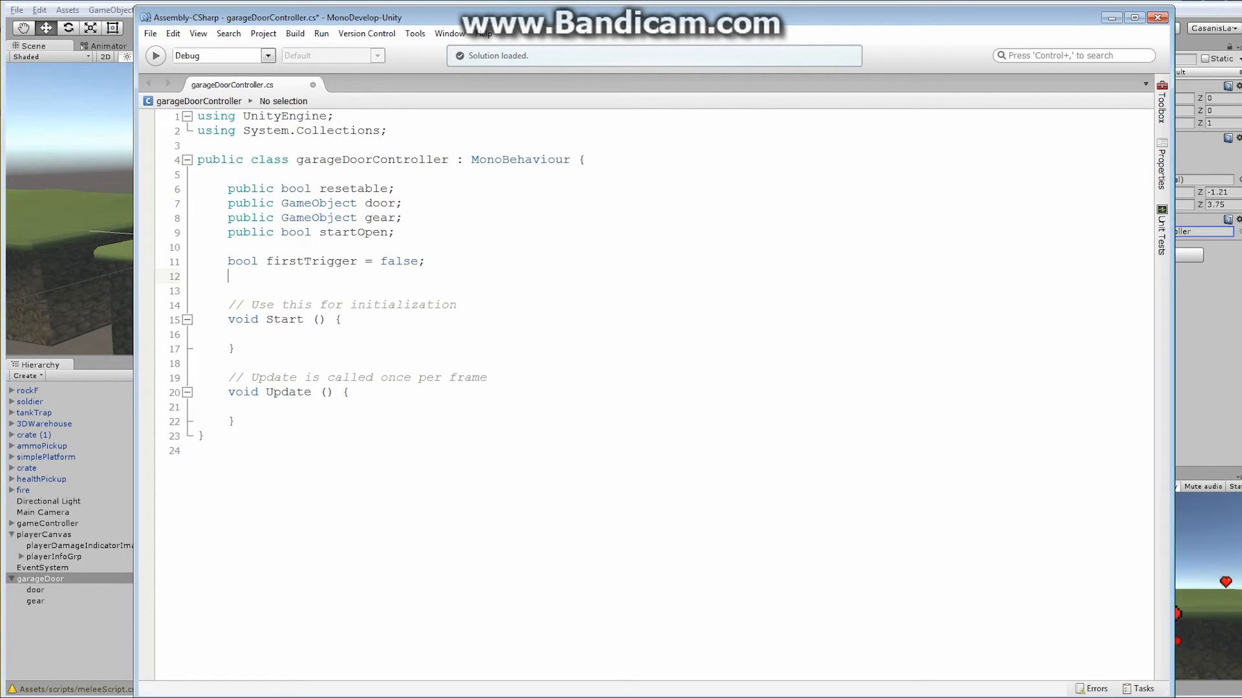
{"action": "type", "text": "bool open = true"}
{"action": "type", "text": ";"}
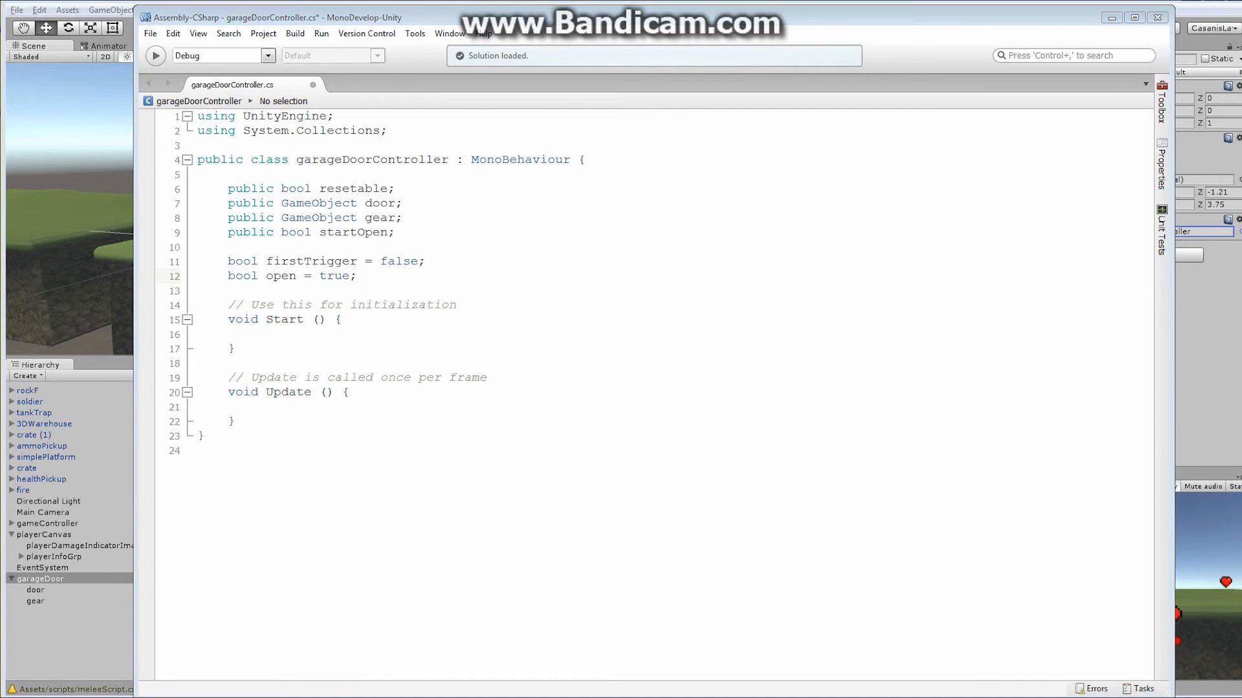
Step: Switch to Unity and spread out the doorOpen and doorClose states in the door object's Animator graph
{"action": "key", "text": "alt+Tab"}
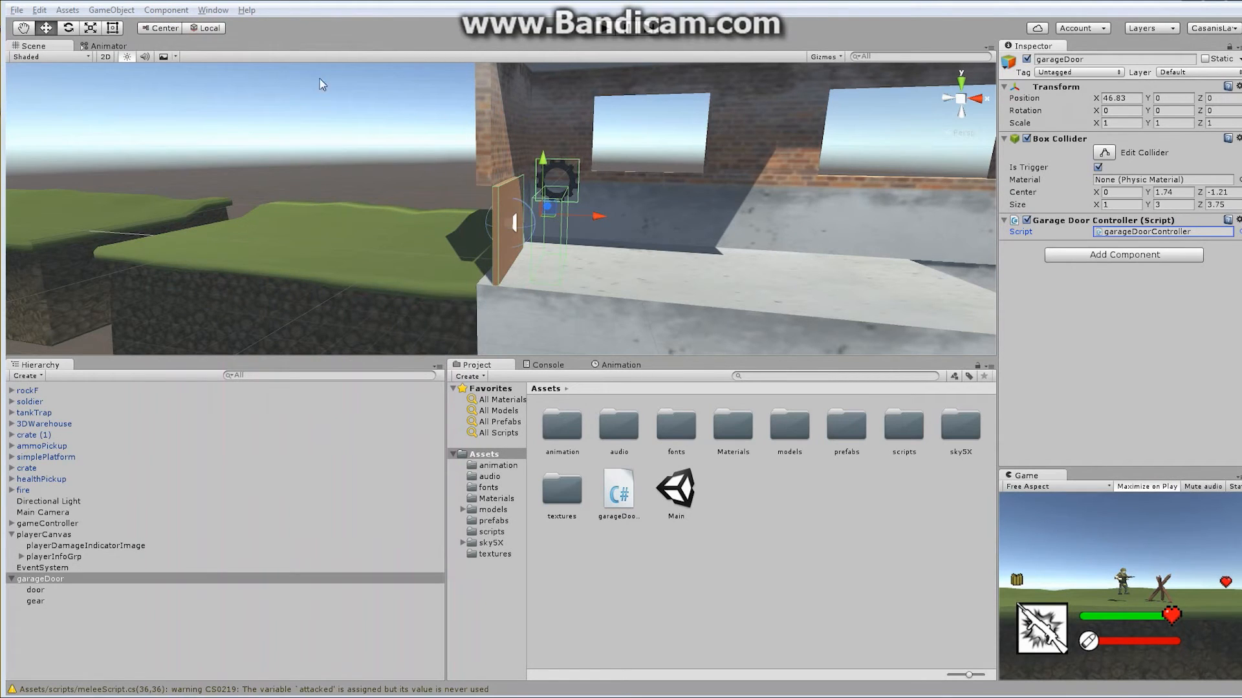
{"action": "left_click", "coordinate": [131, 48]}
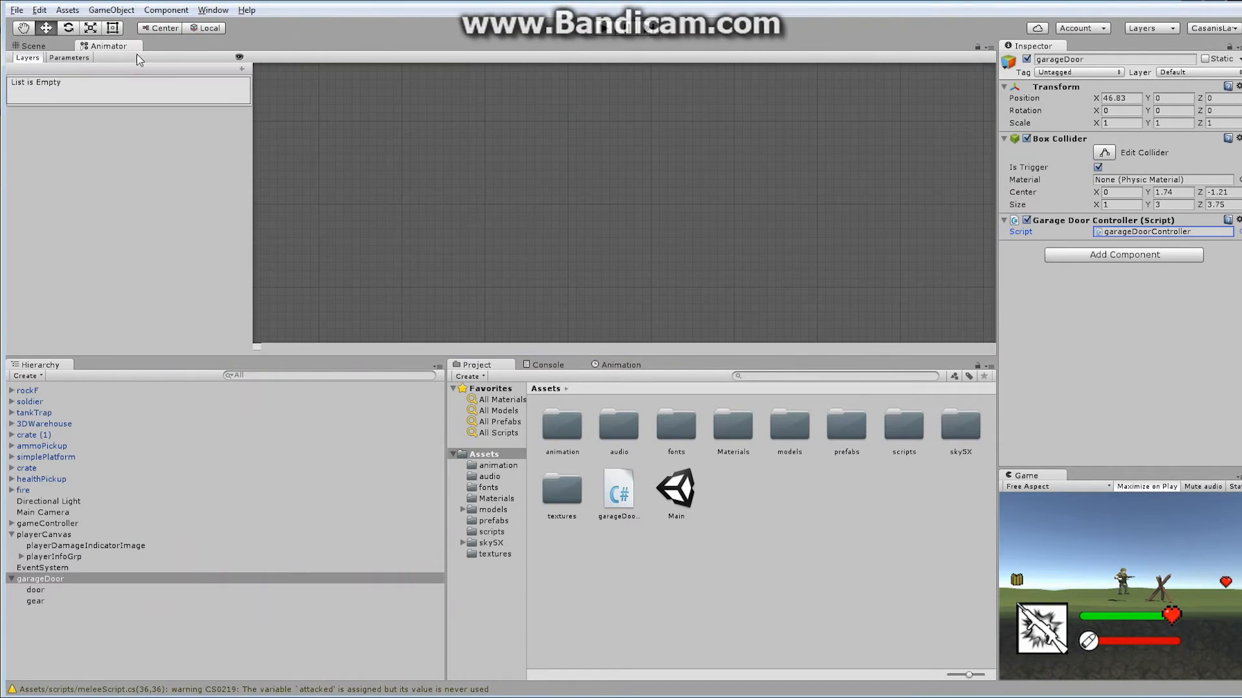
{"action": "left_click", "coordinate": [37, 590]}
{"action": "left_click_drag", "start_coordinate": [600, 174], "coordinate": [651, 269]}
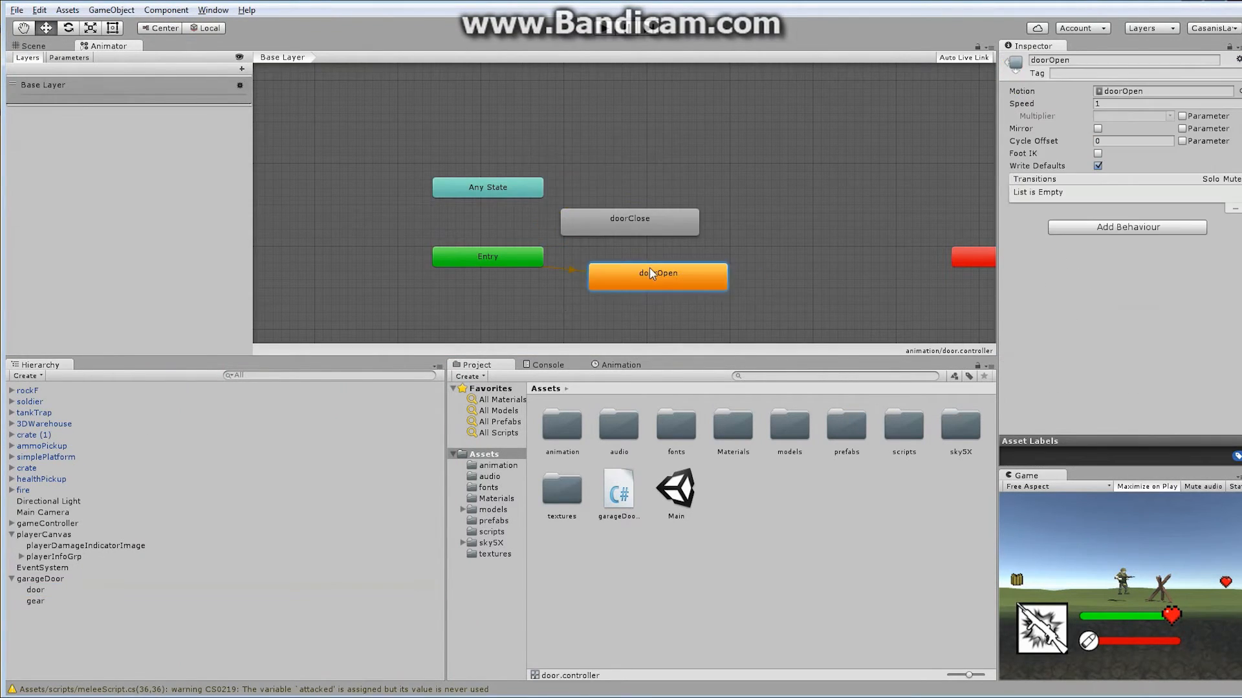
{"action": "left_click_drag", "start_coordinate": [652, 213], "coordinate": [698, 153]}
{"action": "left_click_drag", "start_coordinate": [688, 285], "coordinate": [709, 262]}
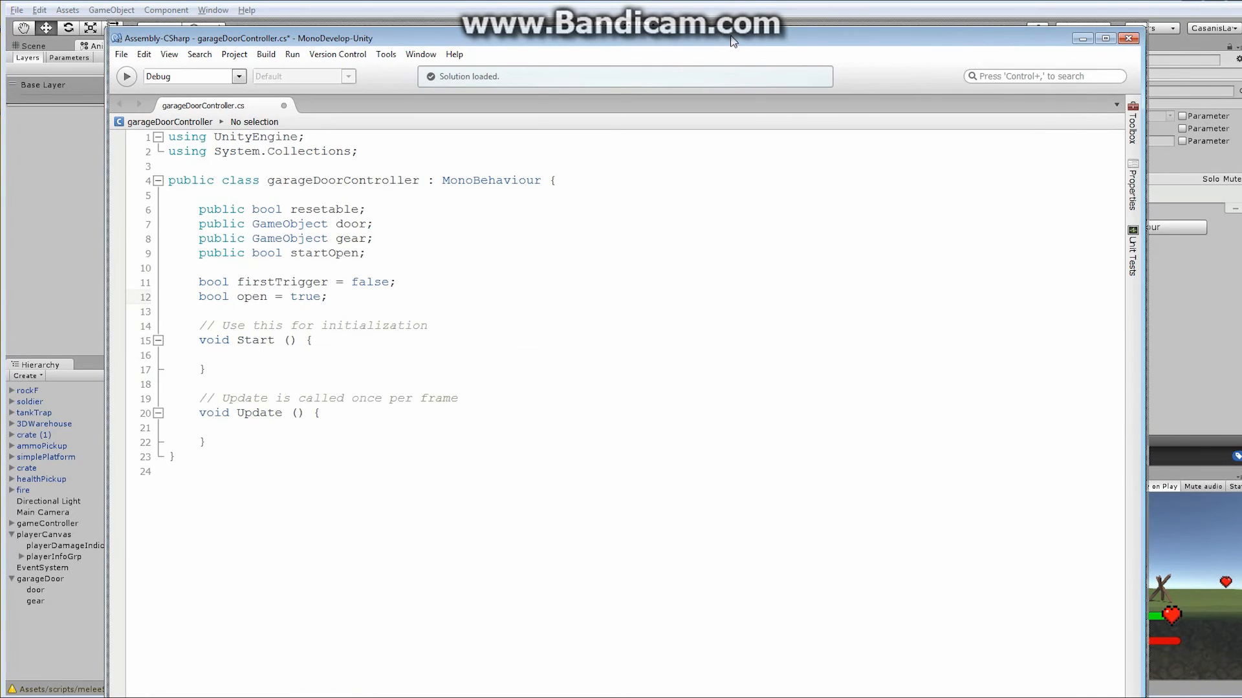
Step: Return to the garageDoorController script in MonoDevelop and declare a private Animator variable named doorAnim below the open variable
{"action": "left_click_drag", "start_coordinate": [728, 41], "coordinate": [730, 30]}
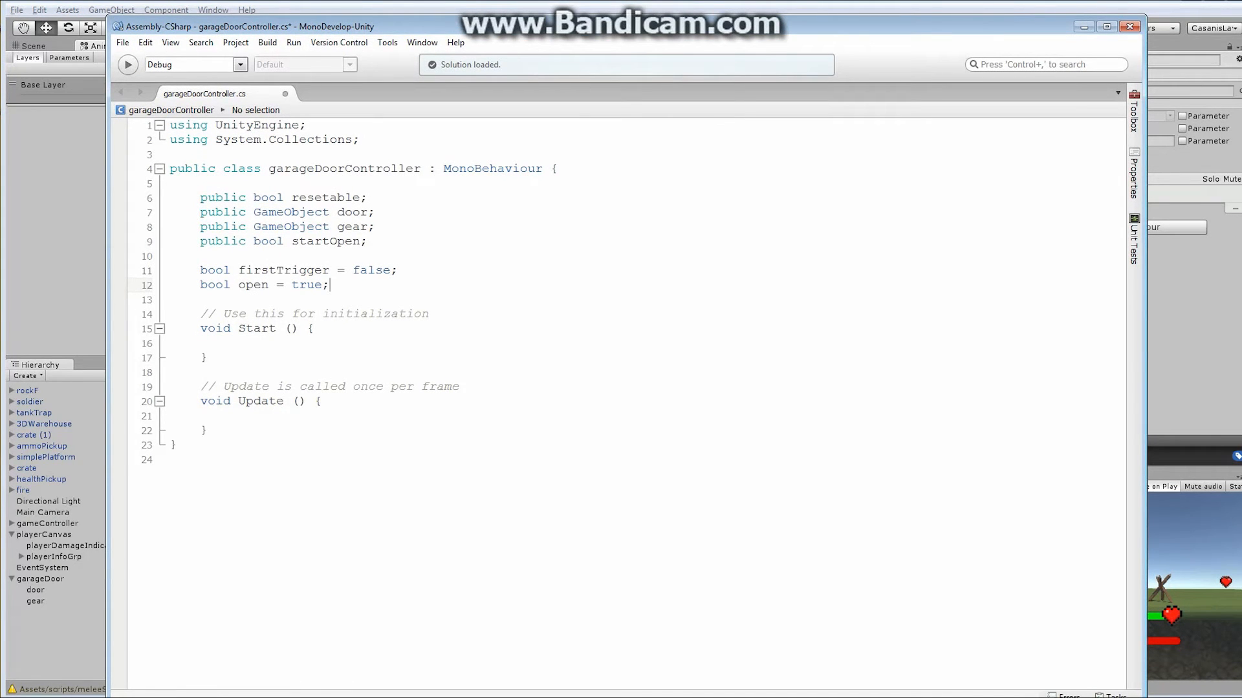
{"action": "key", "text": "Return"}
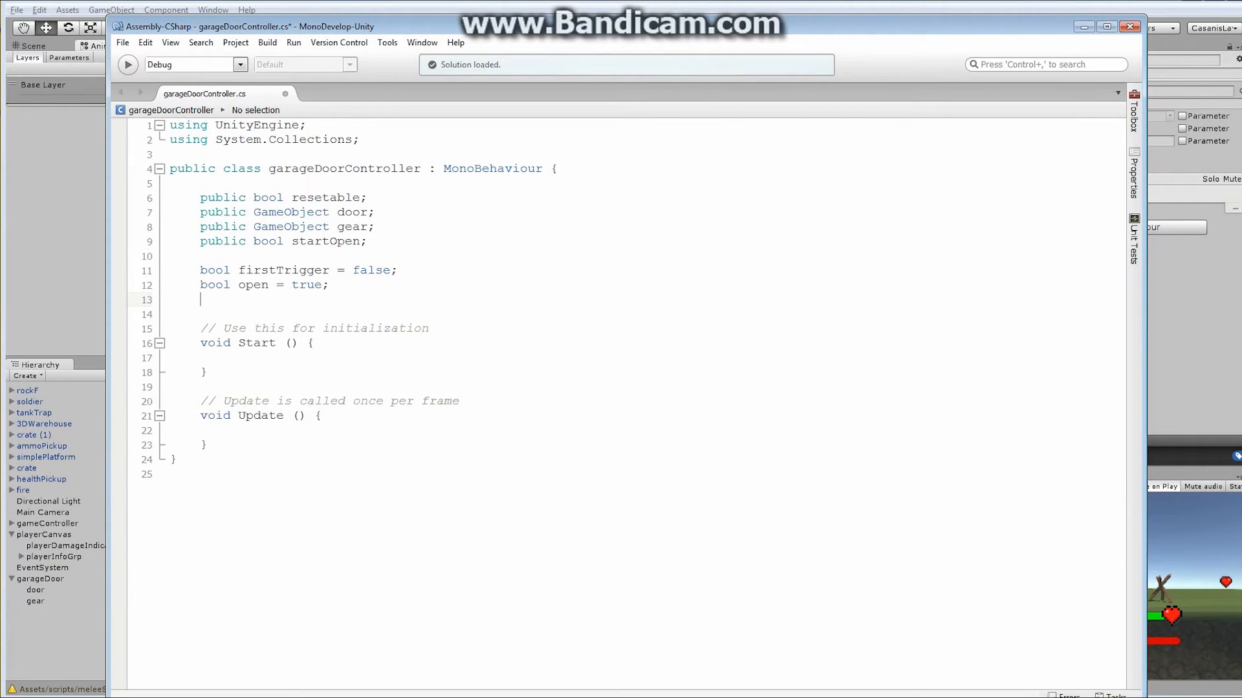
{"action": "type", "text": "Animator doorAnim"}
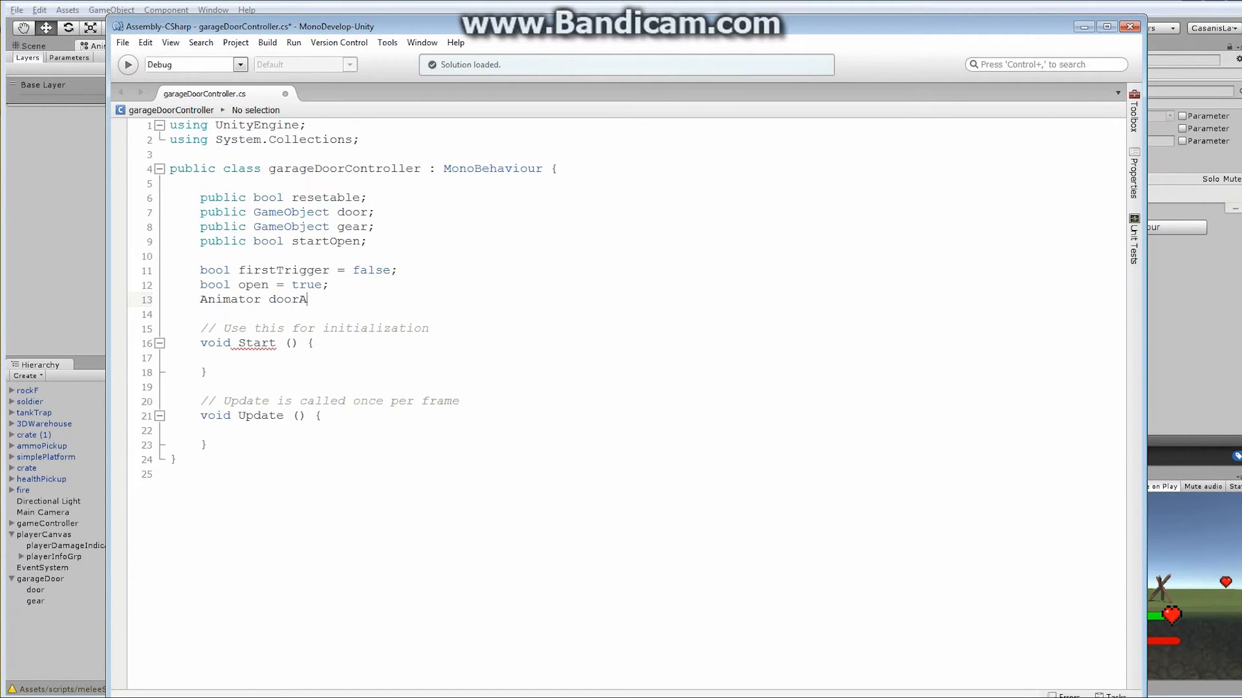
{"action": "type", "text": ";"}
{"action": "key", "text": "Return"}
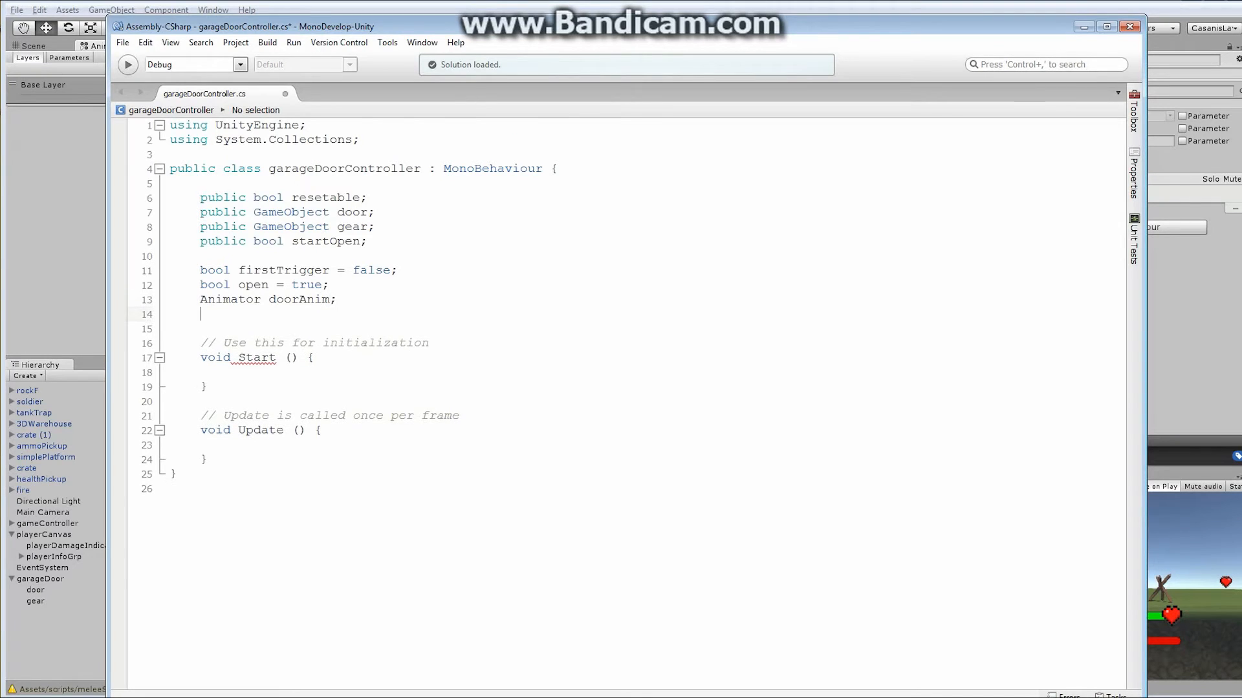
Step: Declare a private Animator variable named gearAnim below doorAnim
{"action": "type", "text": "Animator door"}
{"action": "key", "text": "BackSpace"}
{"action": "key", "text": "BackSpace"}
{"action": "key", "text": "BackSpace"}
{"action": "key", "text": "BackSpace"}
{"action": "type", "text": "gearAnim;"}
{"action": "key", "text": "Return"}
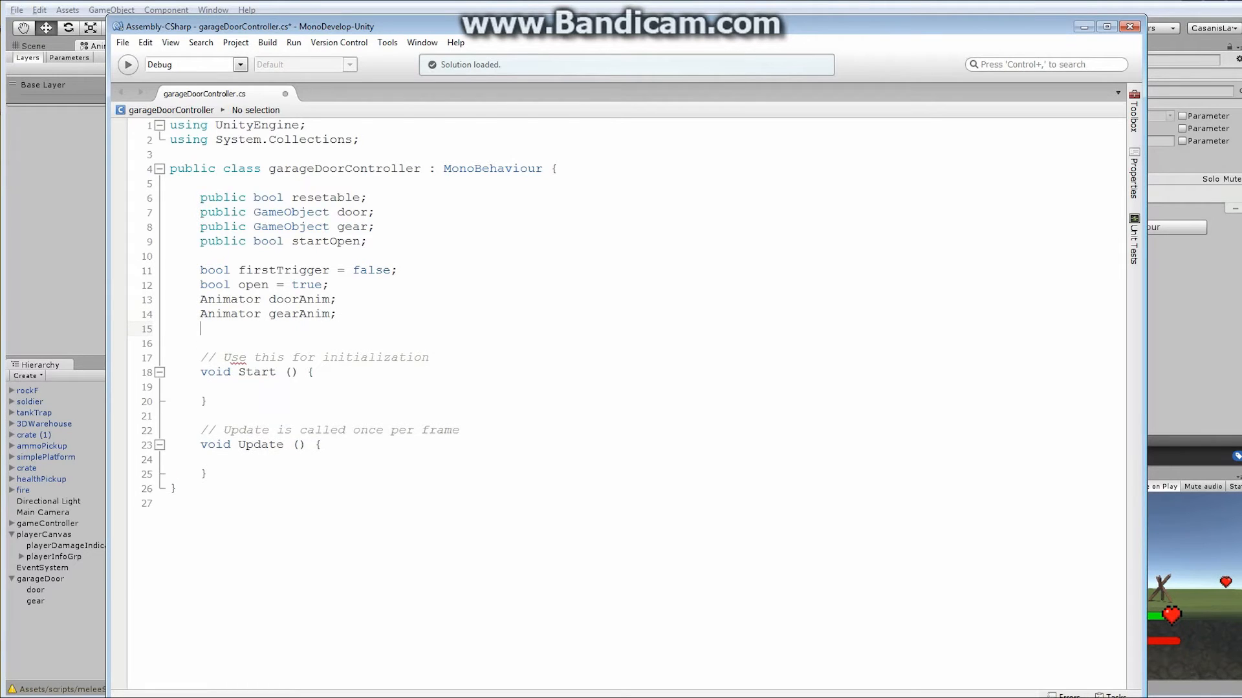
Step: Declare a private AudioSource variable named doorAudio directly below gearAnim, with blank lines after it
{"action": "key", "text": "Return"}
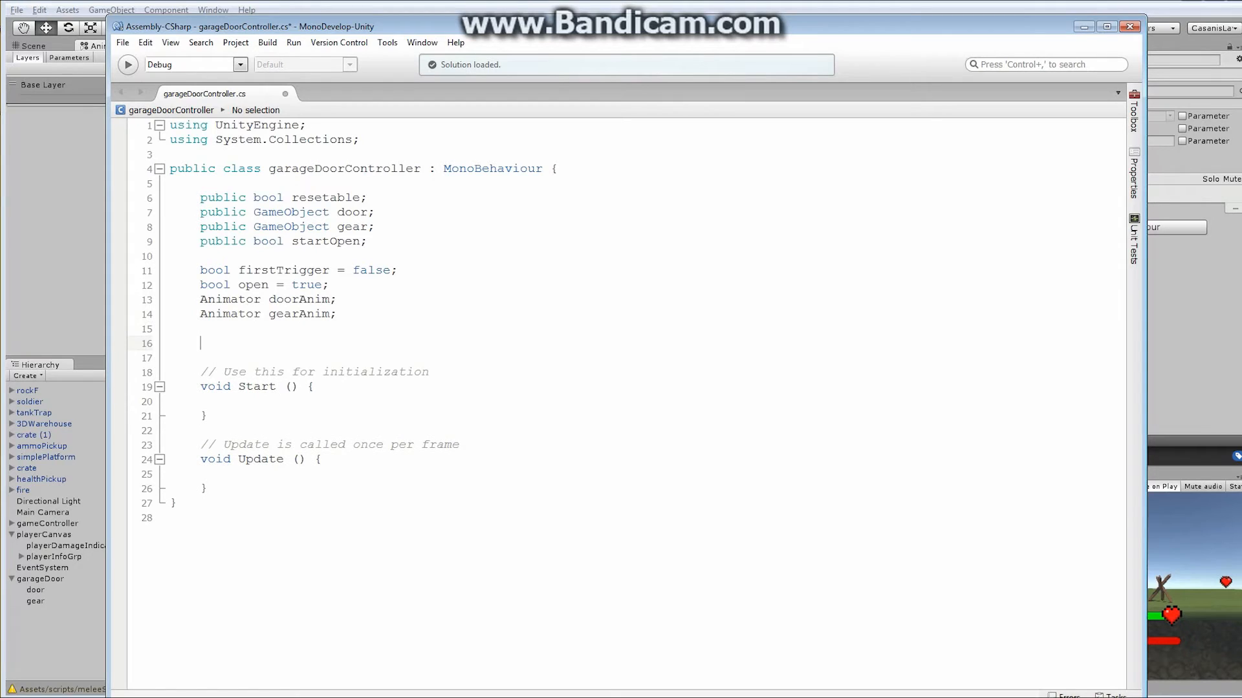
{"action": "type", "text": "Aud"}
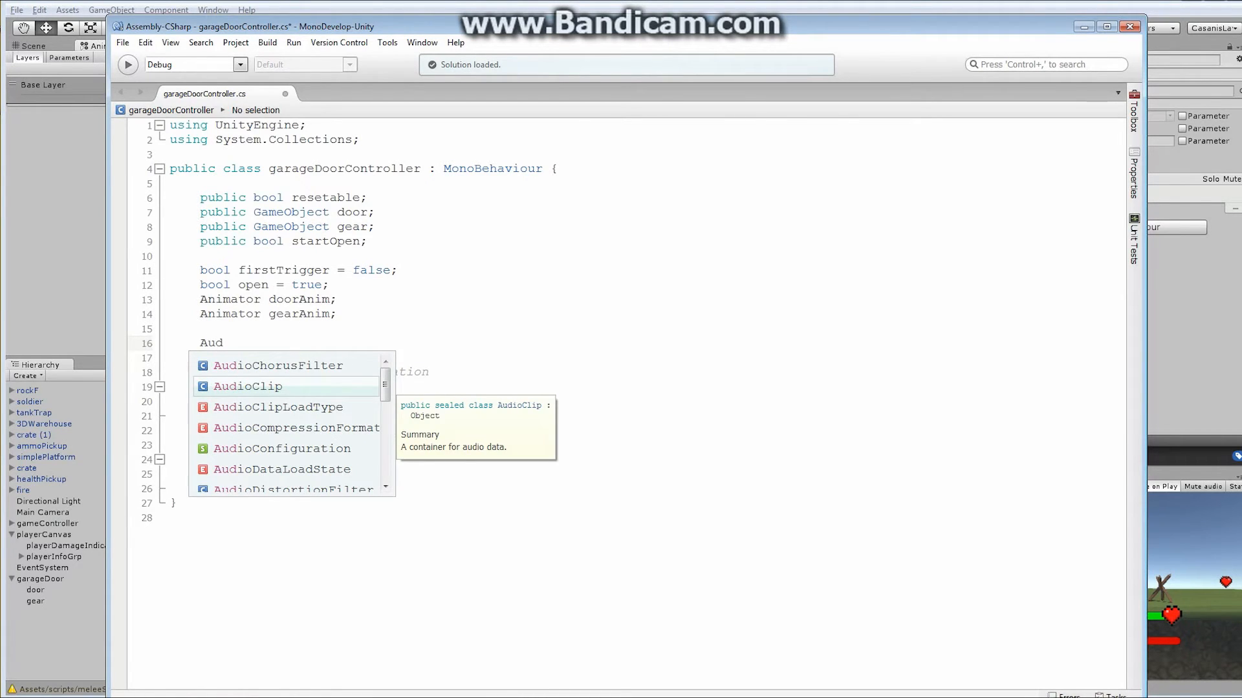
{"action": "type", "text": "s"}
{"action": "key", "text": "BackSpace"}
{"action": "type", "text": "ios"}
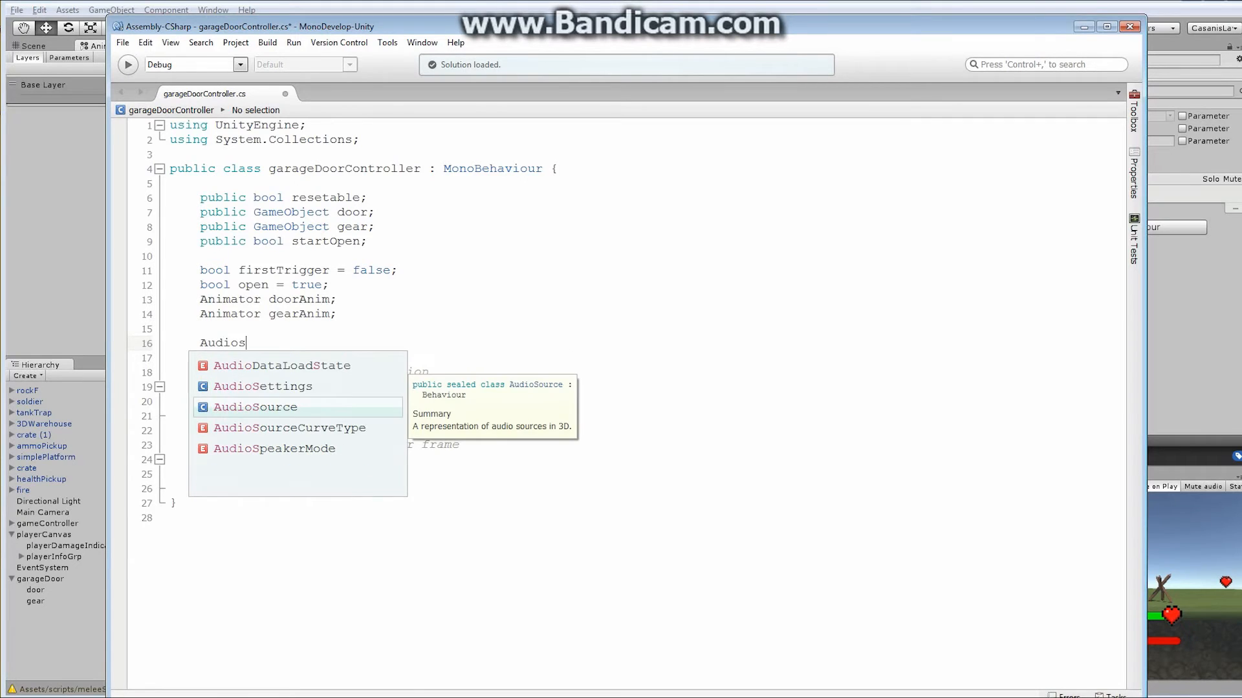
{"action": "key", "text": "Return"}
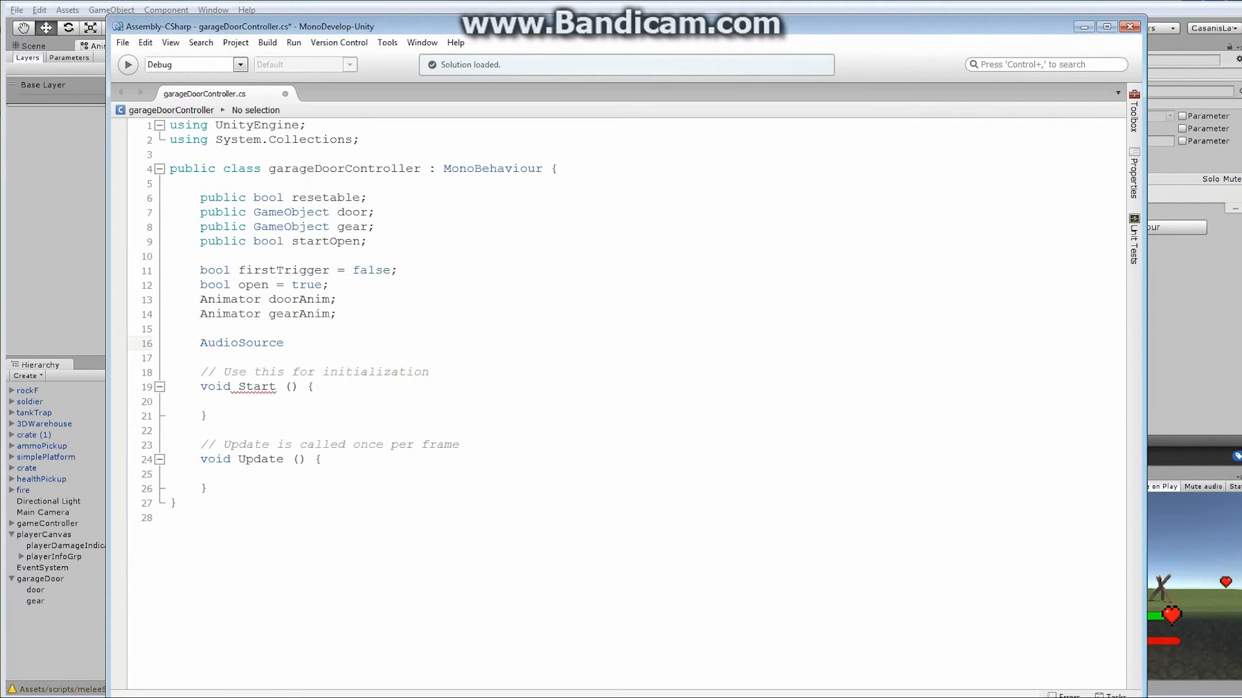
{"action": "type", "text": "doorAudio;"}
{"action": "key", "text": "Return"}
{"action": "key", "text": "Return"}
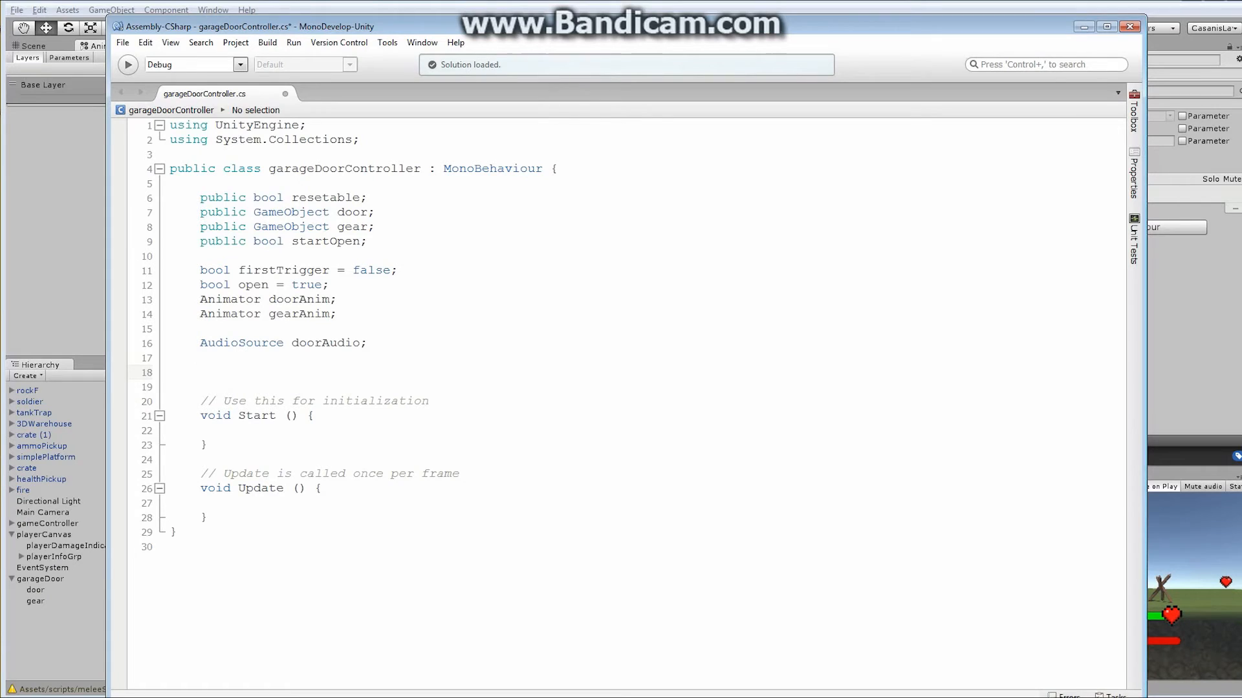
{"action": "left_click", "coordinate": [200, 329]}
{"action": "key", "text": "BackSpace"}
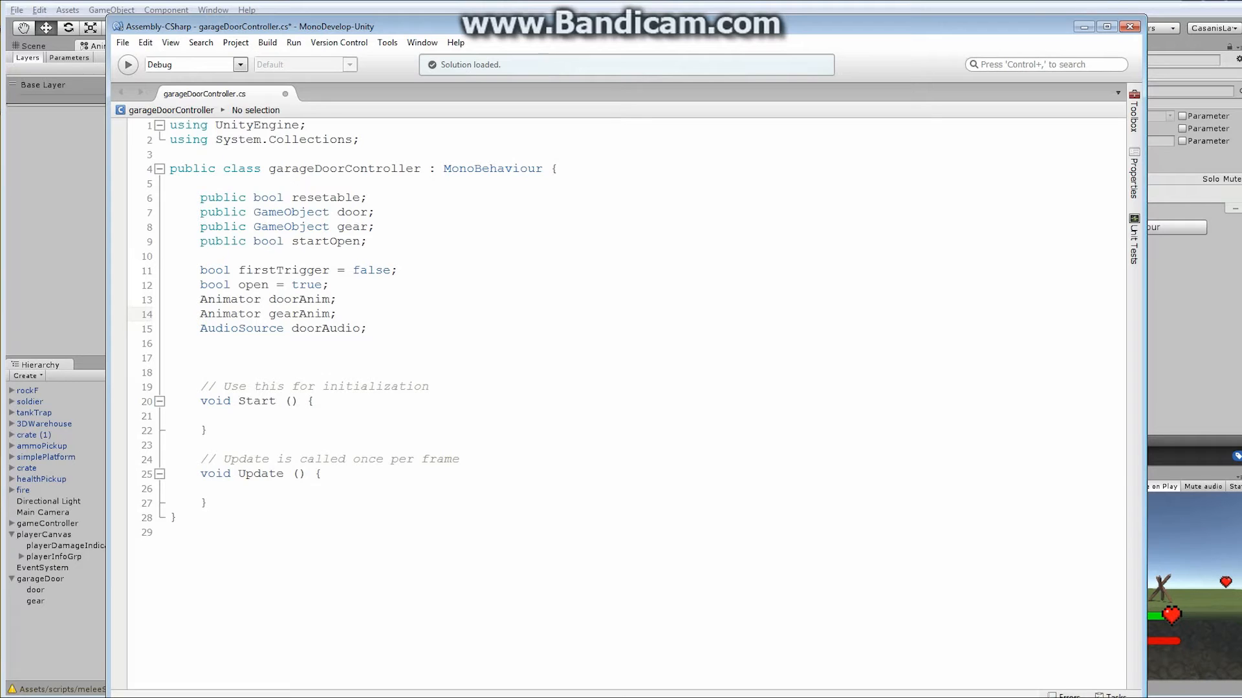
Step: In the Start method, assign doorAnim the value door.GetComponent<Animator>()
{"action": "left_click", "coordinate": [201, 416]}
{"action": "type", "text": "doorA"}
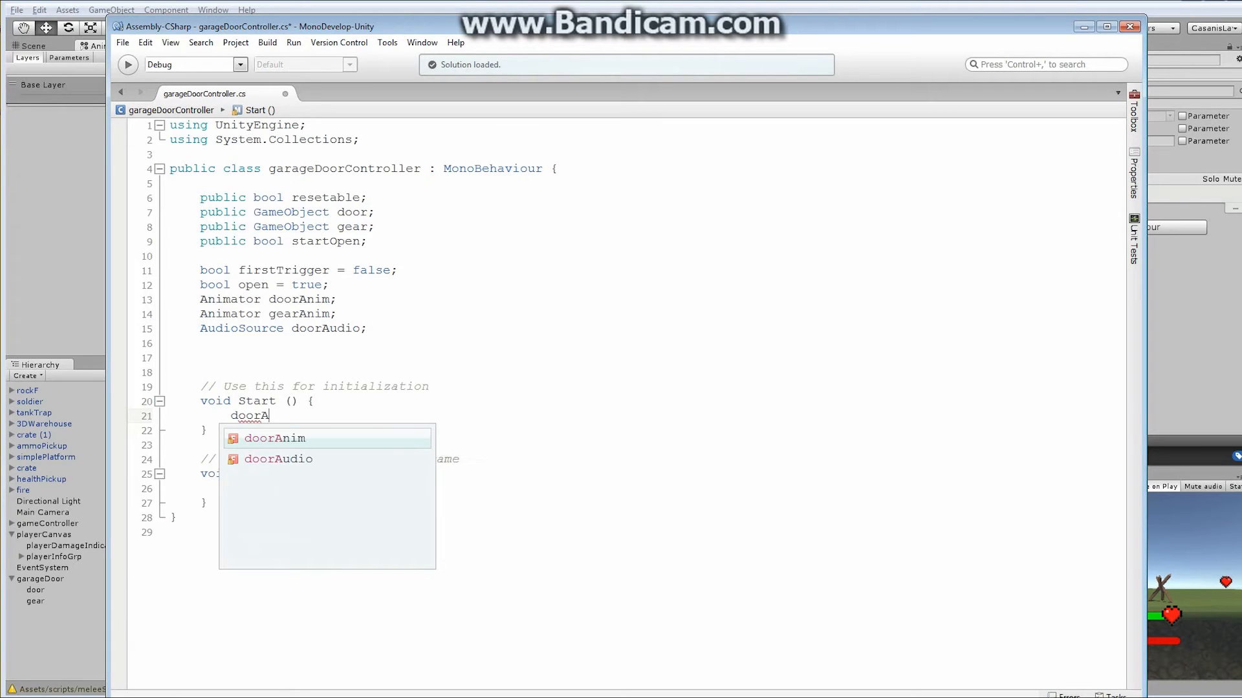
{"action": "type", "text": "nim = "}
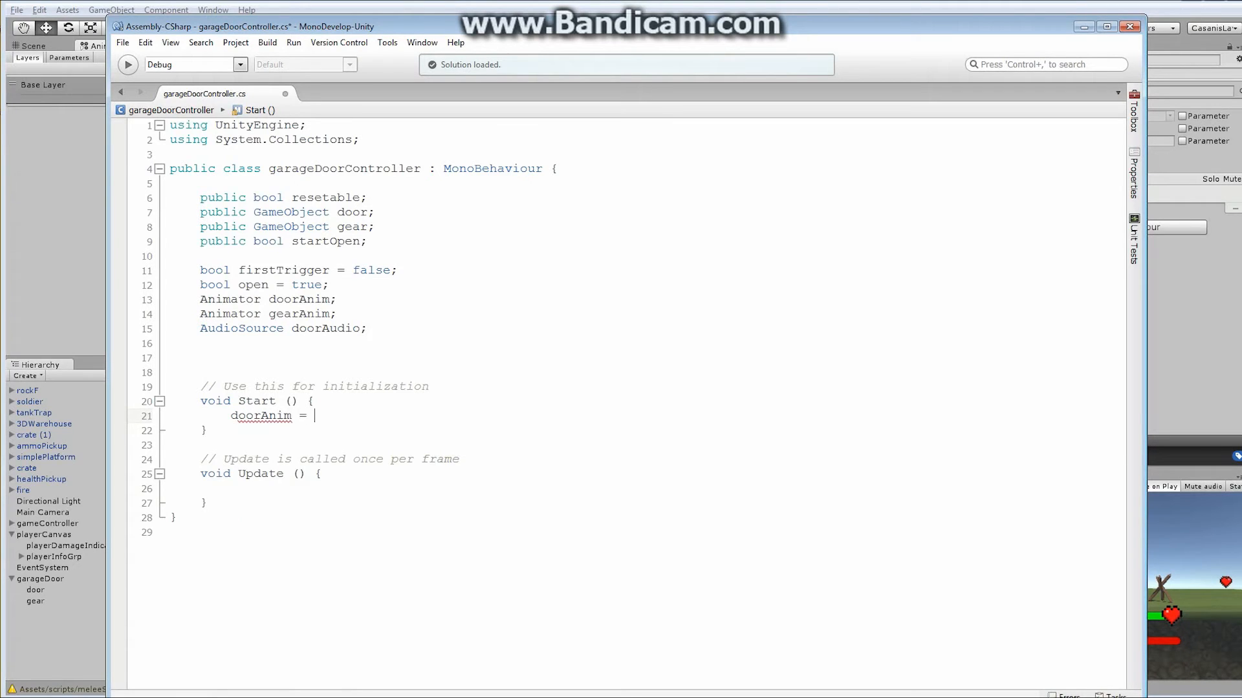
{"action": "type", "text": "door."}
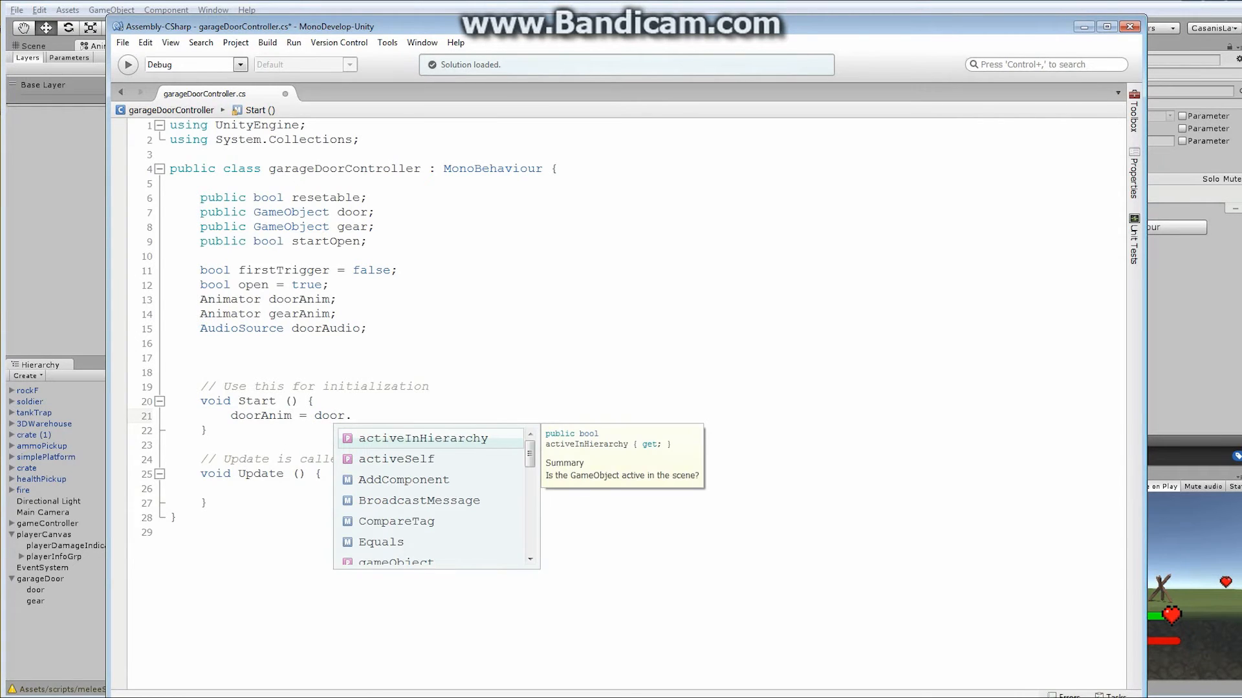
{"action": "type", "text": "getcom"}
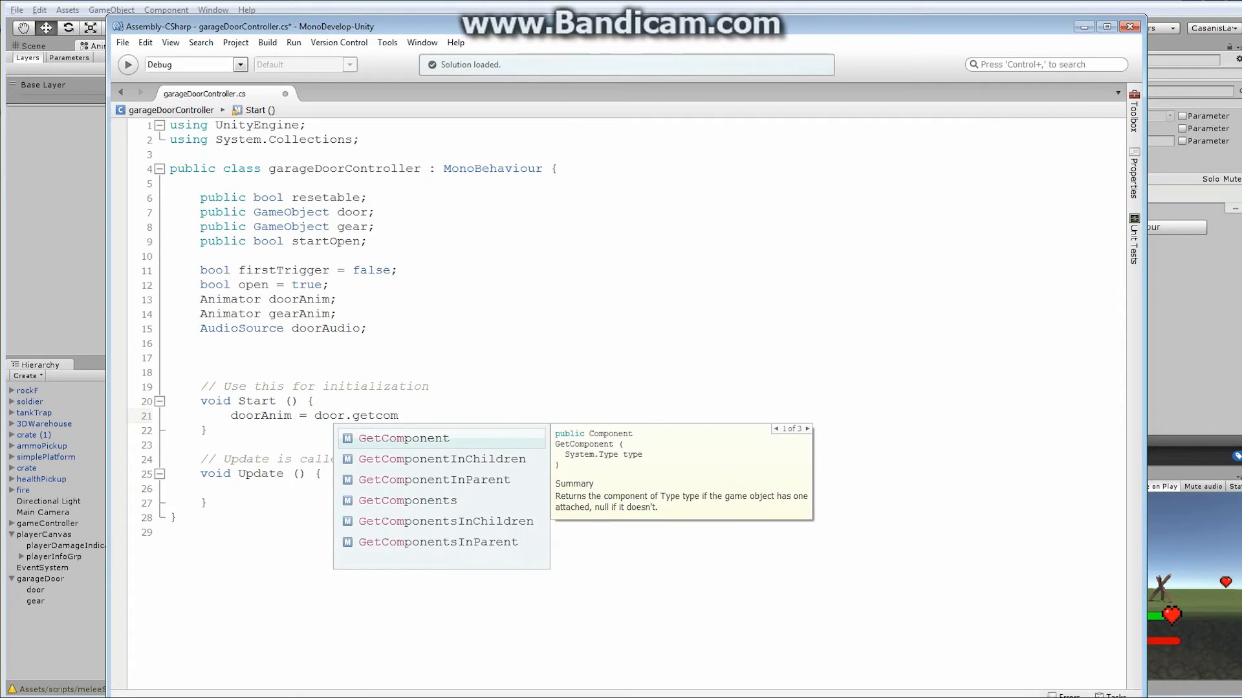
{"action": "key", "text": "Return"}
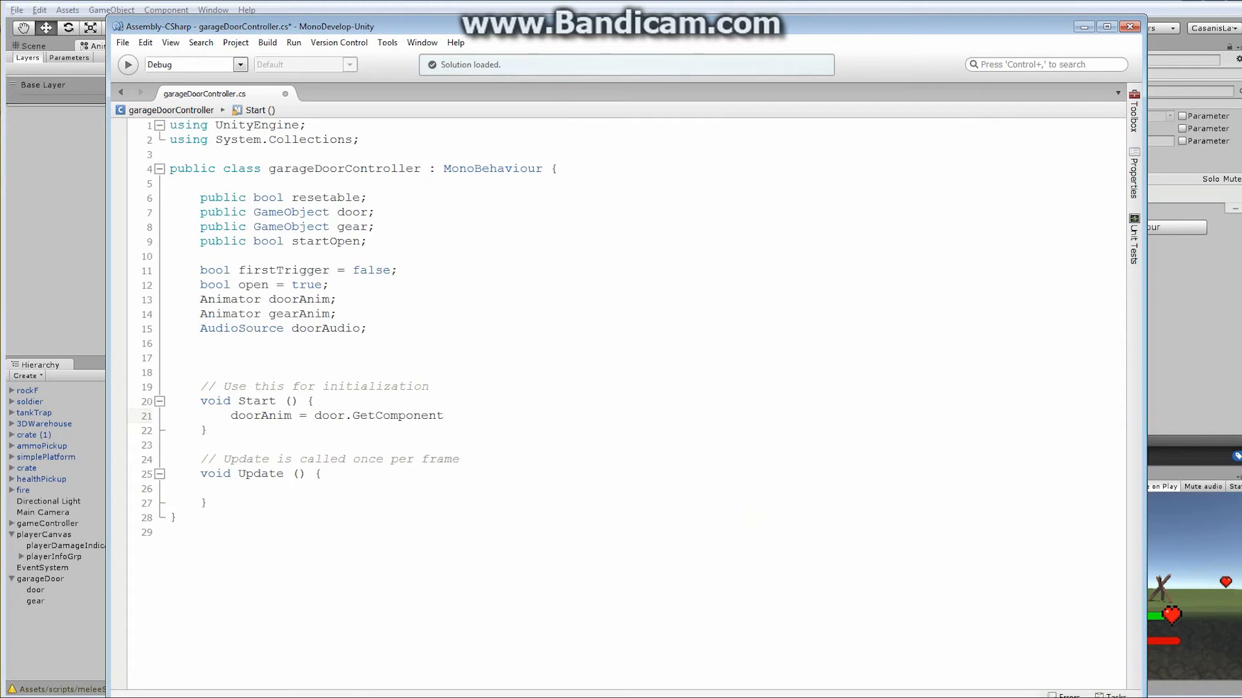
{"action": "type", "text": "<Anima"}
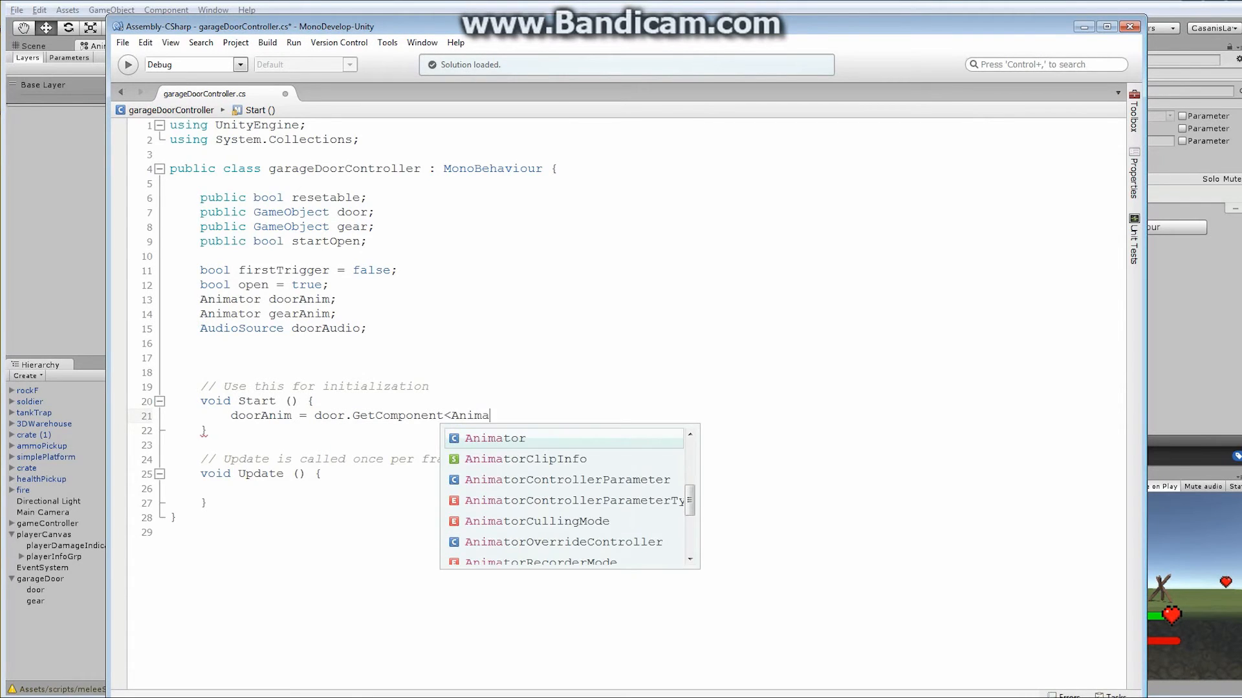
{"action": "key", "text": "Return"}
{"action": "type", "text": ">90"}
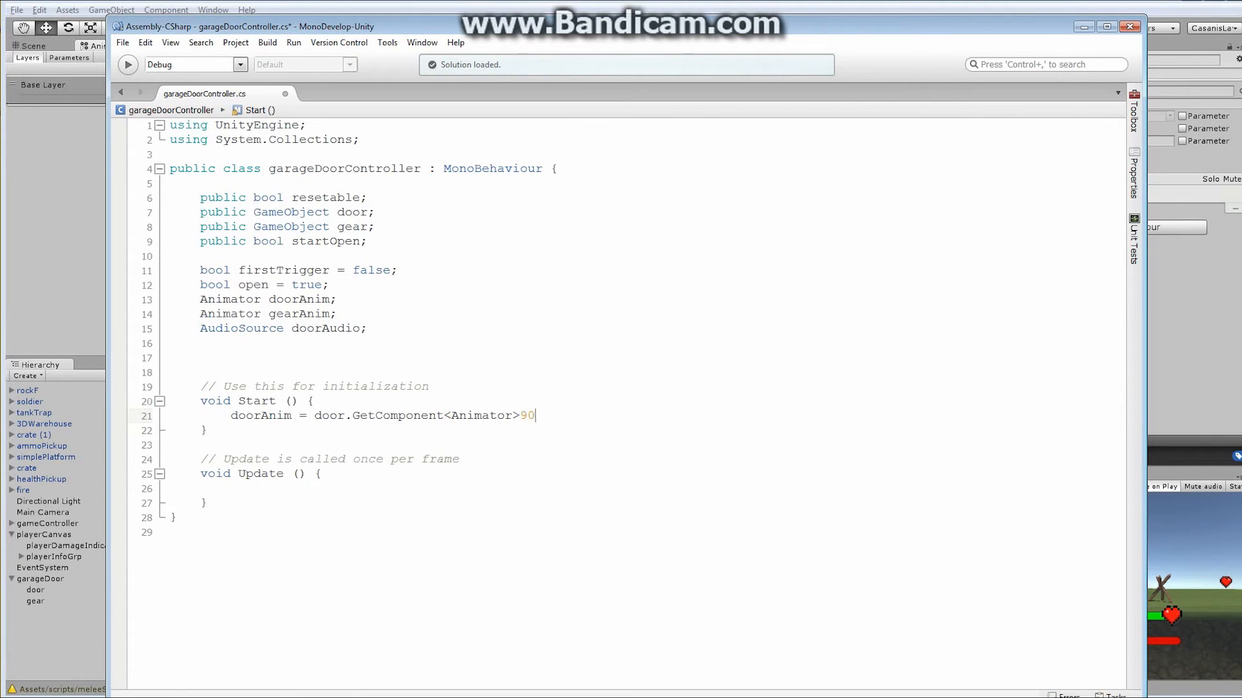
{"action": "key", "text": "BackSpace"}
{"action": "key", "text": "BackSpace"}
{"action": "type", "text": "();"}
{"action": "key", "text": "Return"}
Step: Assign gearAnim the value gear.GetComponent<Animator>() on the following line of the Start method
{"action": "type", "text": "ge"}
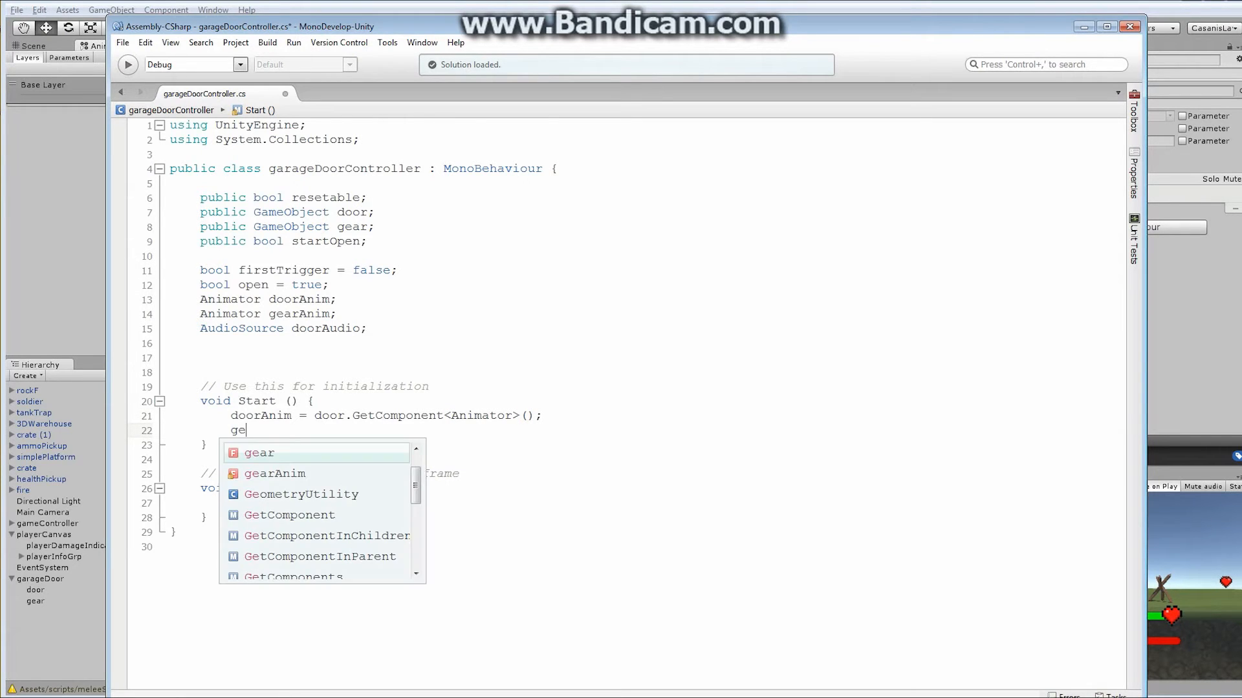
{"action": "key", "text": "Down"}
{"action": "key", "text": "Return"}
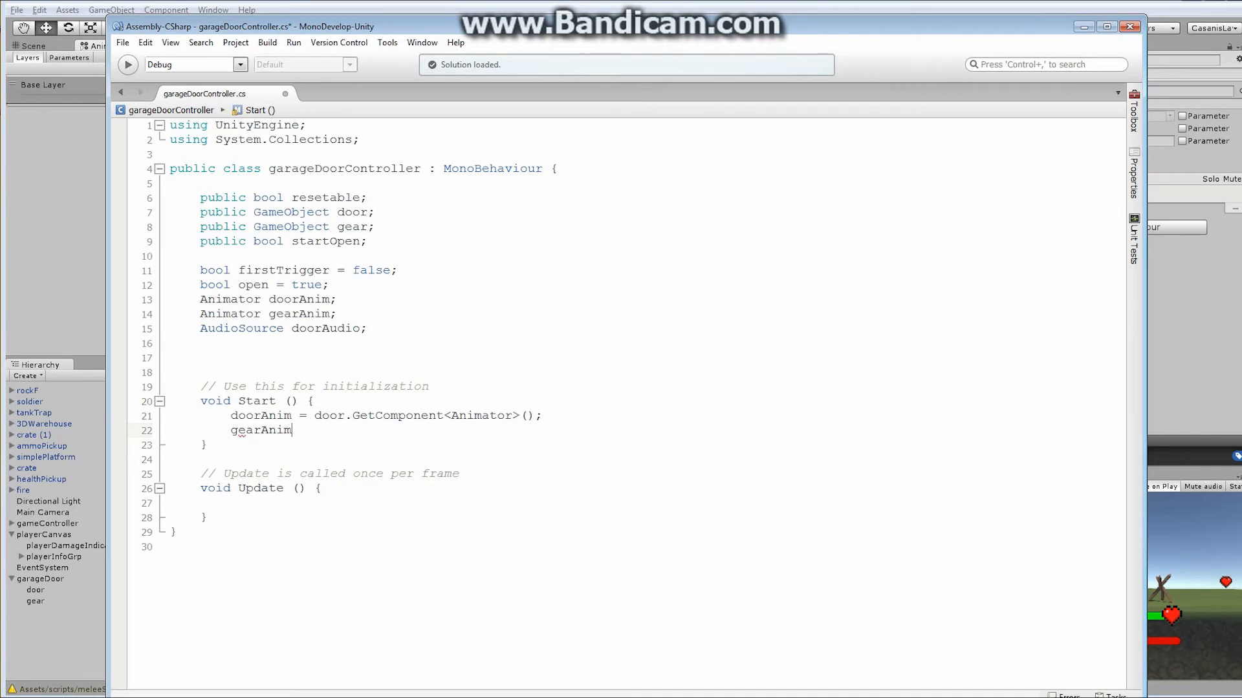
{"action": "type", "text": "= "}
{"action": "type", "text": "gear"}
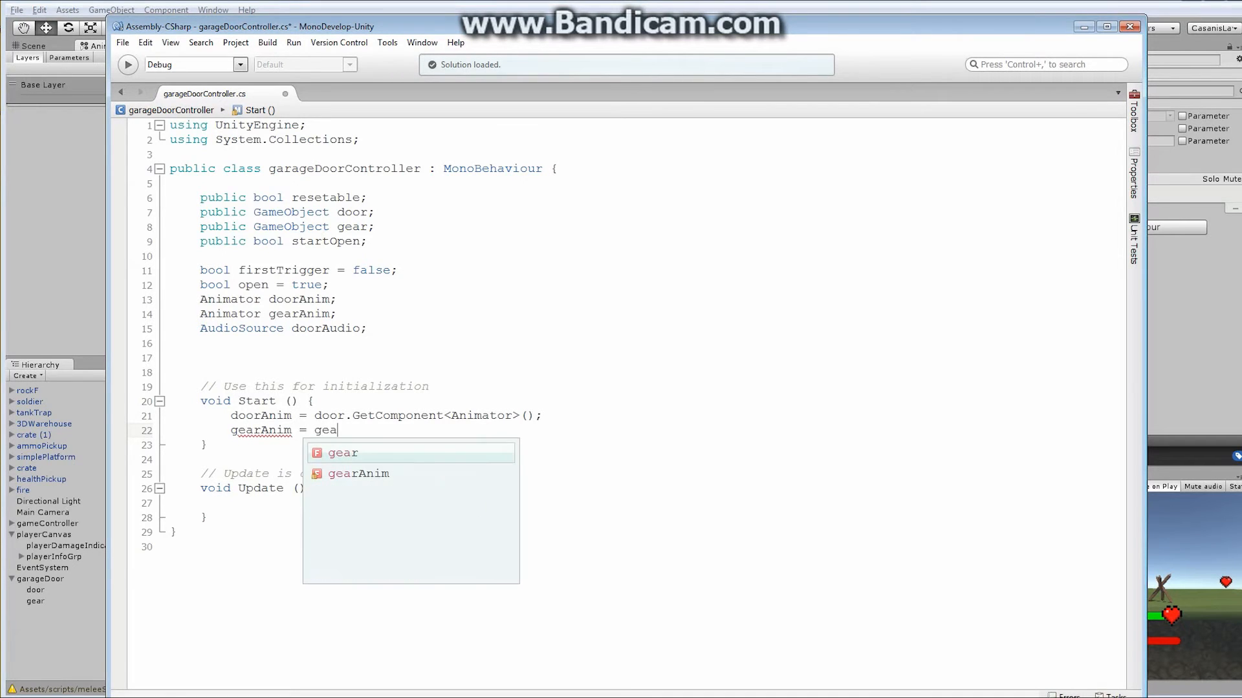
{"action": "type", "text": ".get"}
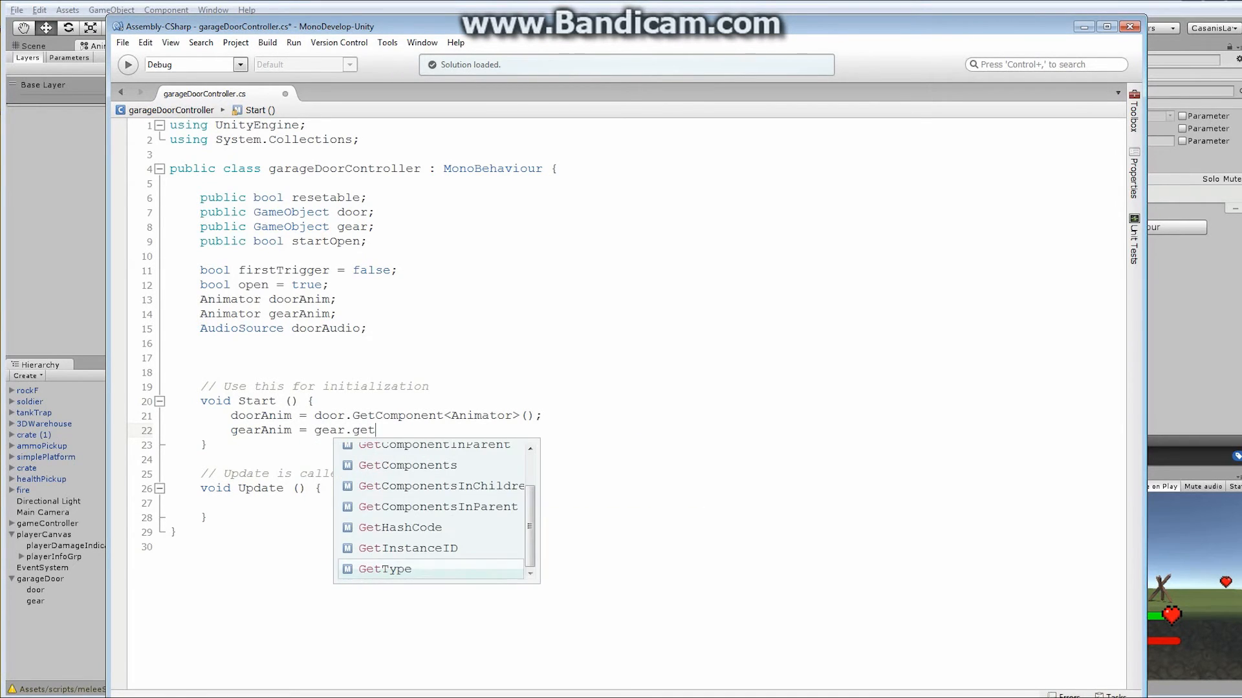
{"action": "type", "text": "Component"}
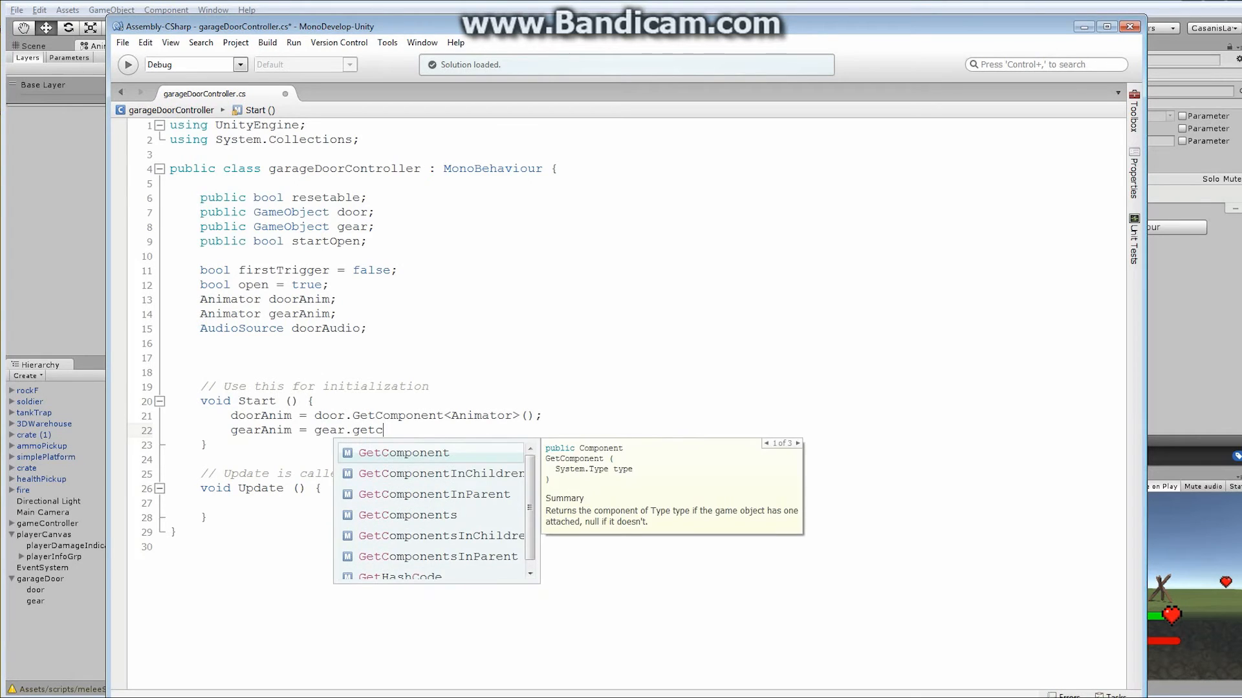
{"action": "key", "text": "Return"}
{"action": "type", "text": "<Animator"}
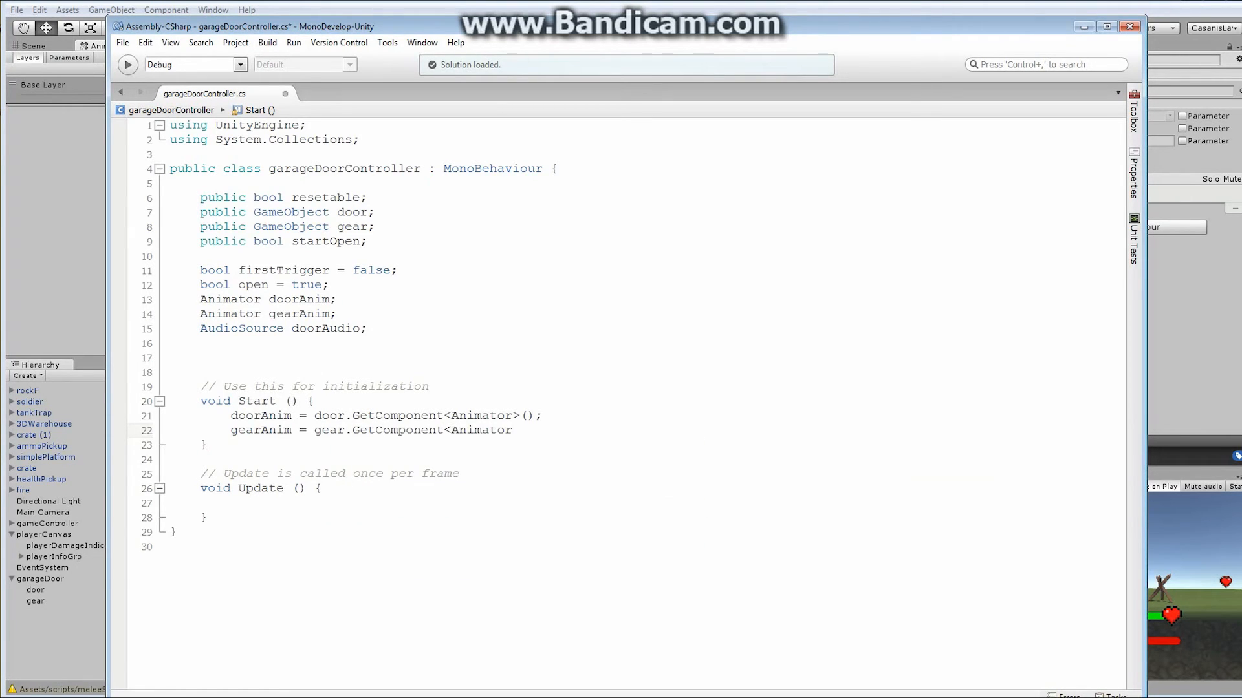
{"action": "type", "text": ">();"}
{"action": "key", "text": "Return"}
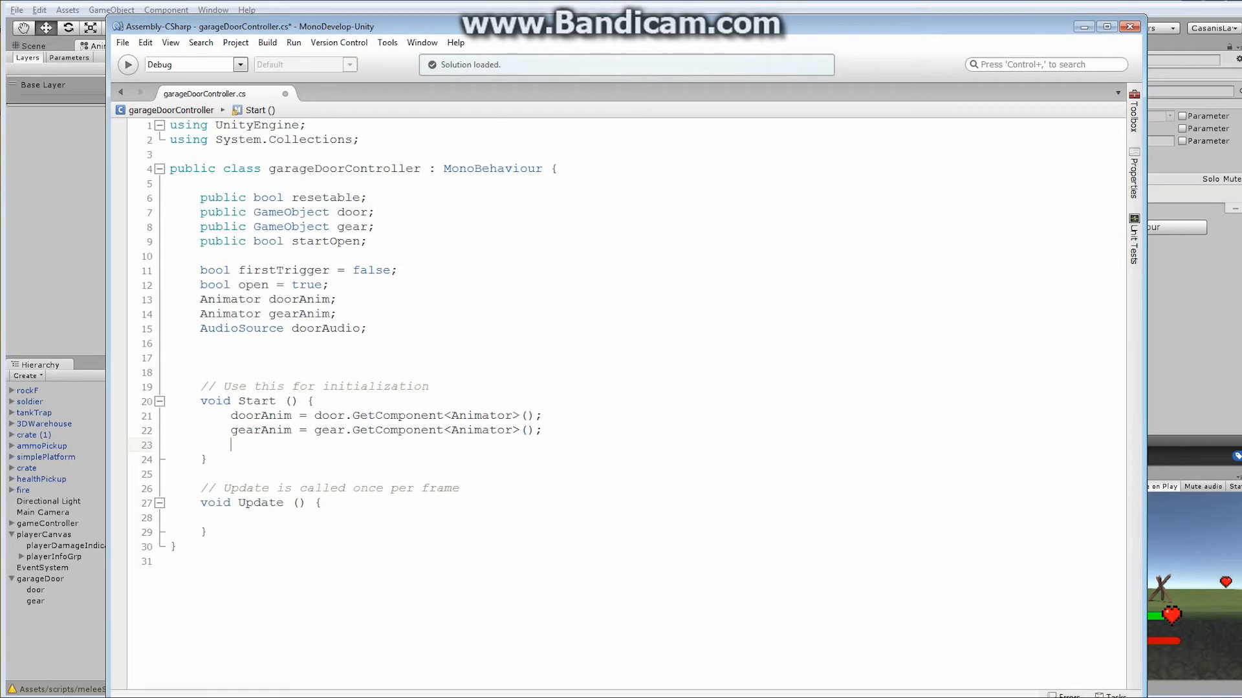
Step: Assign doorAudio the value door.GetComponent<AudioSource>() below the gearAnim line of the Start method, followed by blank space
{"action": "type", "text": "door"}
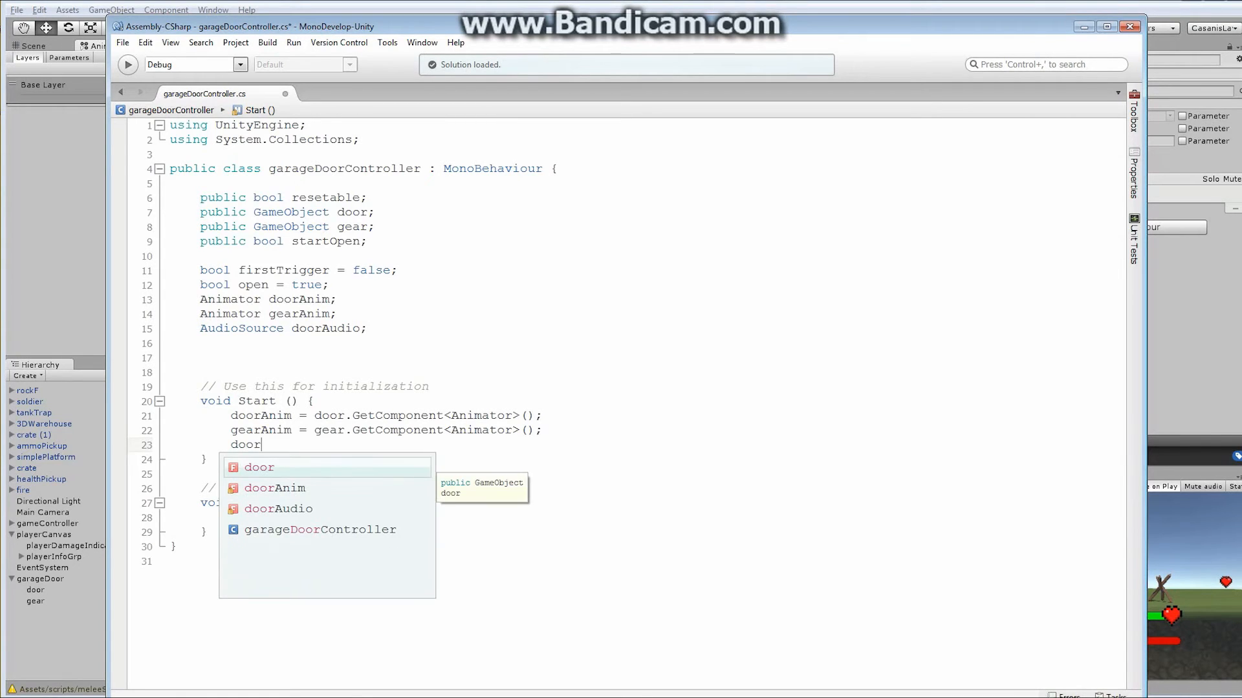
{"action": "key", "text": "Down"}
{"action": "key", "text": "Down"}
{"action": "key", "text": "Return"}
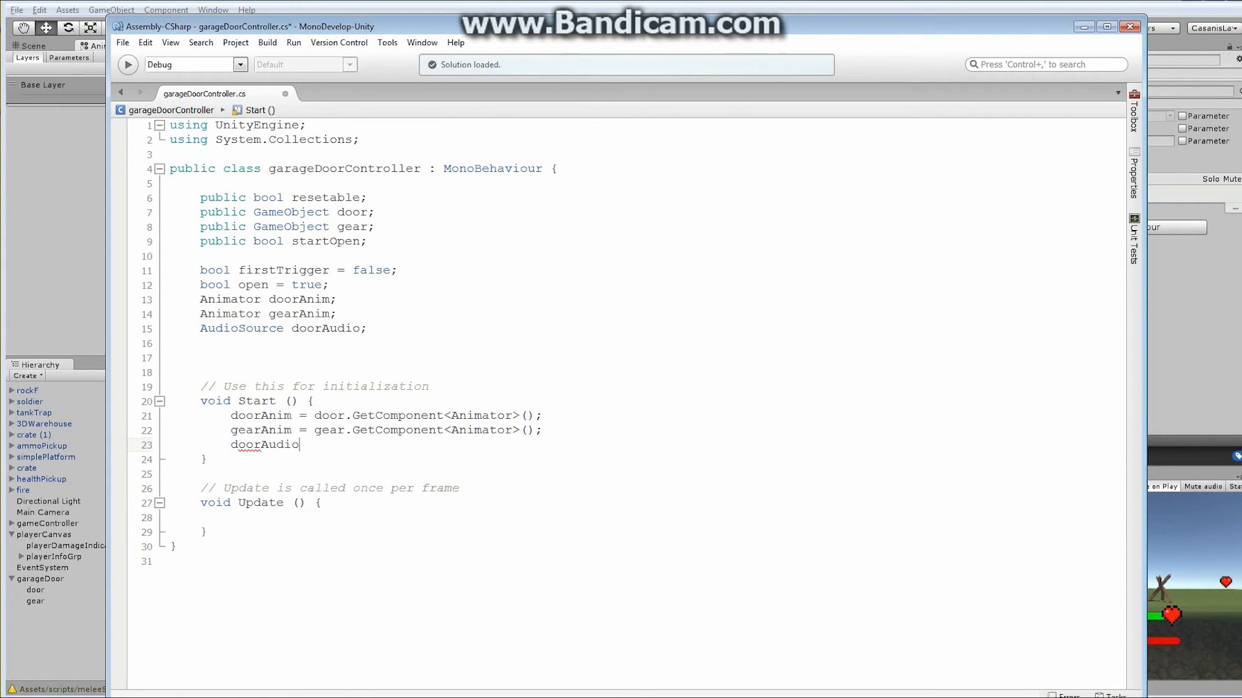
{"action": "type", "text": "= d"}
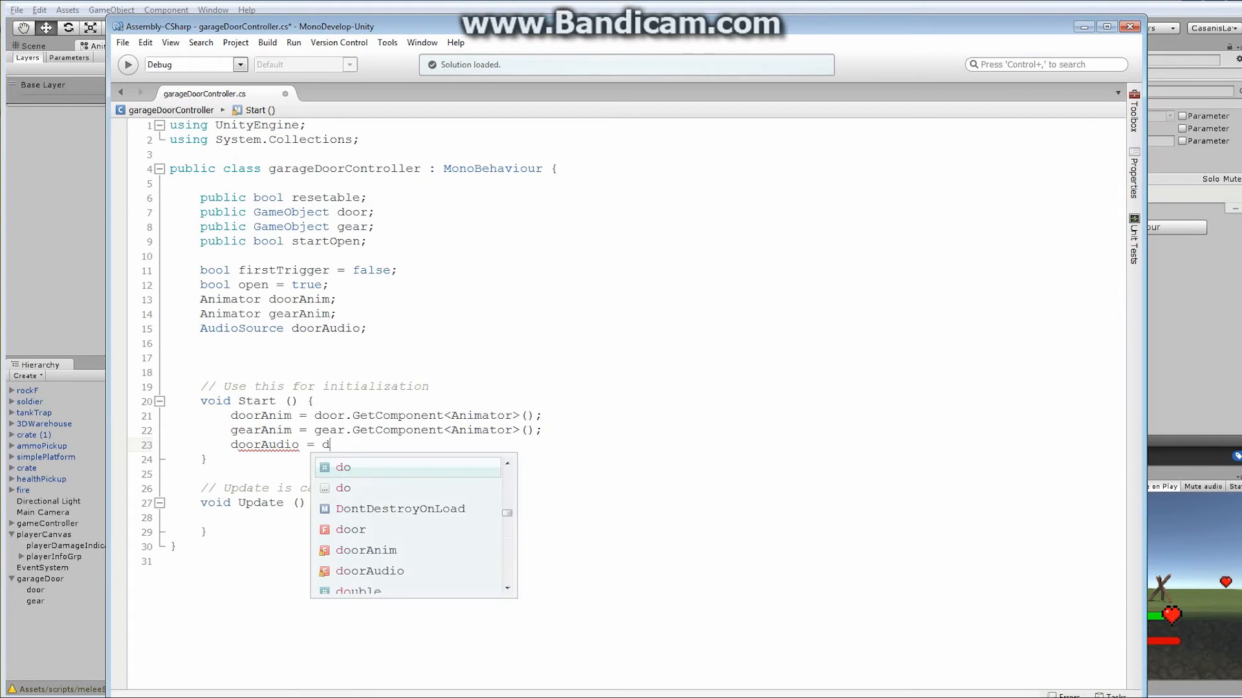
{"action": "type", "text": "oor.get"}
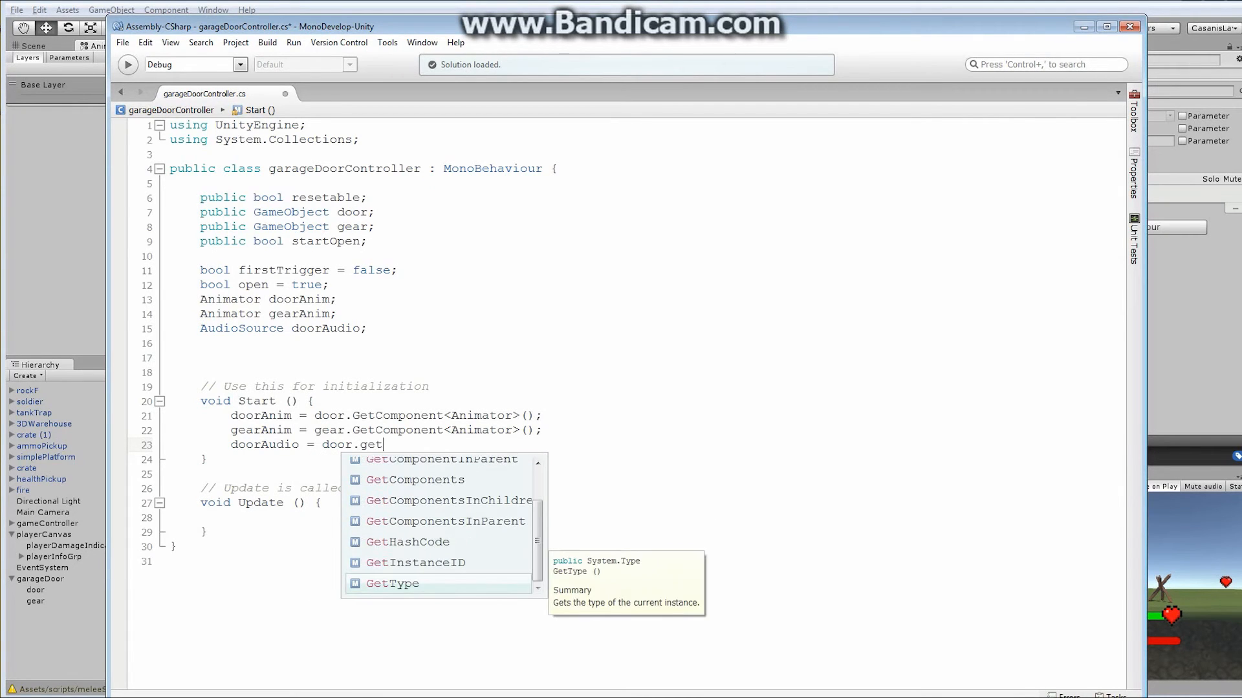
{"action": "key", "text": "Up"}
{"action": "key", "text": "Up"}
{"action": "key", "text": "Up"}
{"action": "key", "text": "Up"}
{"action": "key", "text": "Up"}
{"action": "key", "text": "Up"}
{"action": "key", "text": "Up"}
{"action": "key", "text": "Up"}
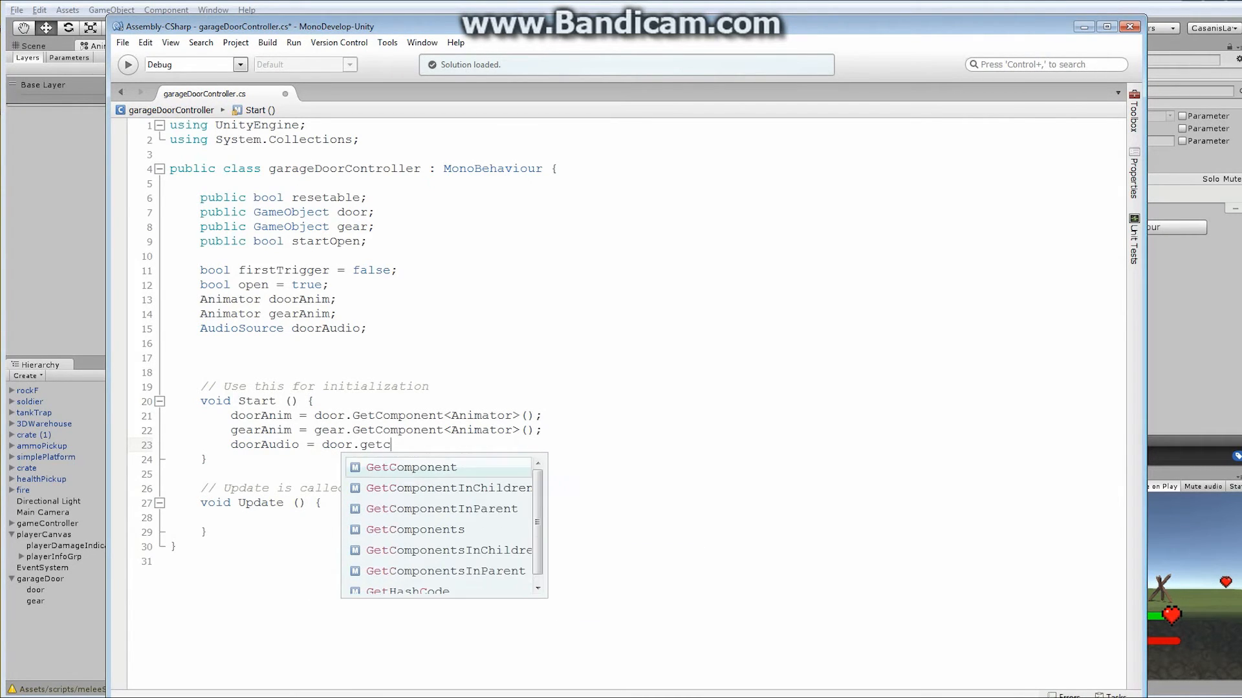
{"action": "key", "text": "Return"}
{"action": "type", "text": "<"}
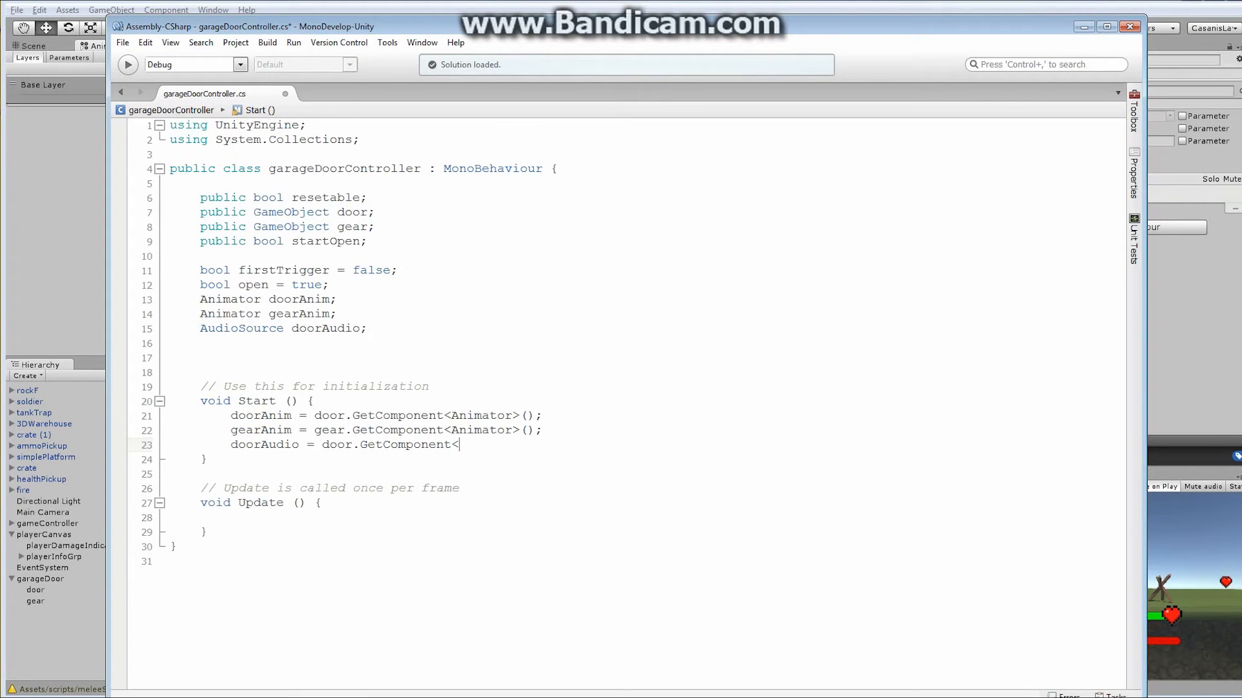
{"action": "type", "text": "Audio"}
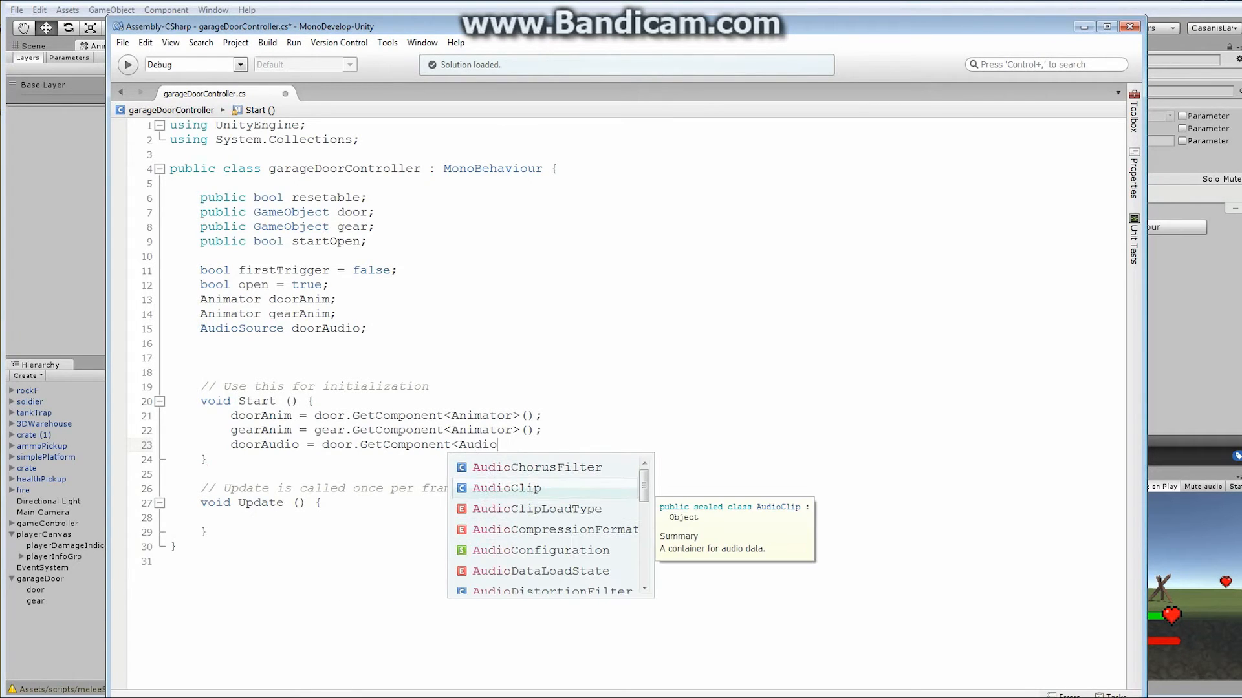
{"action": "type", "text": "S"}
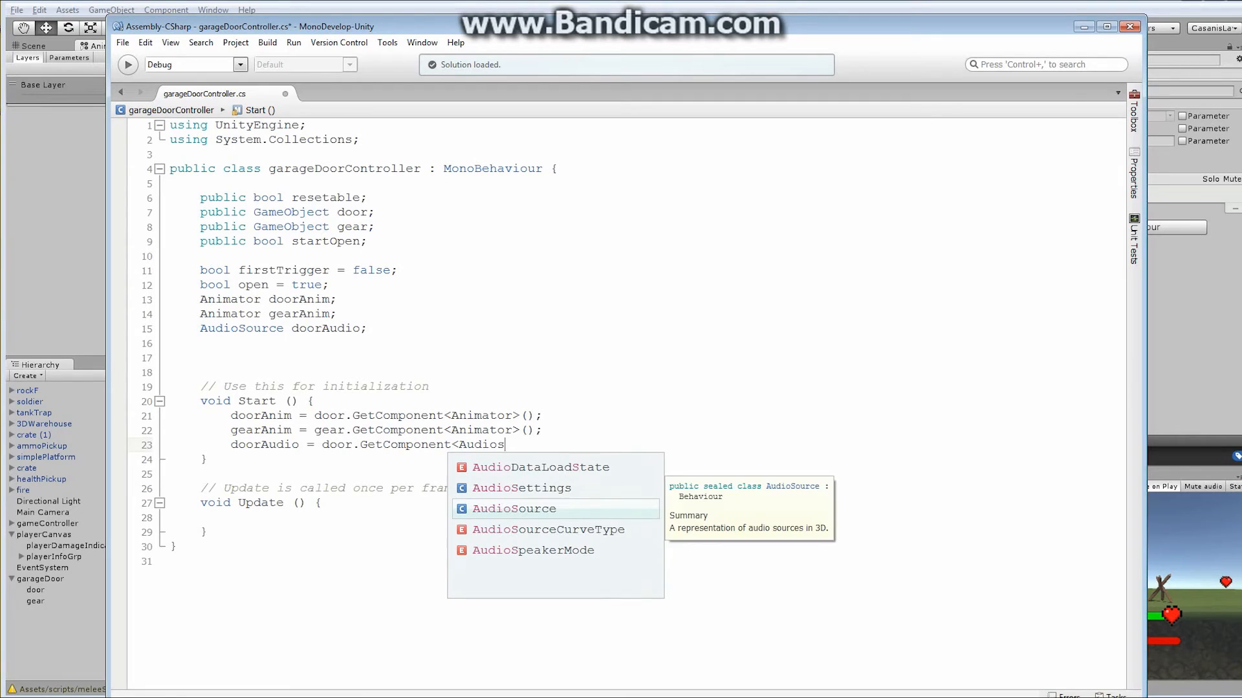
{"action": "key", "text": "Return"}
{"action": "type", "text": ">"}
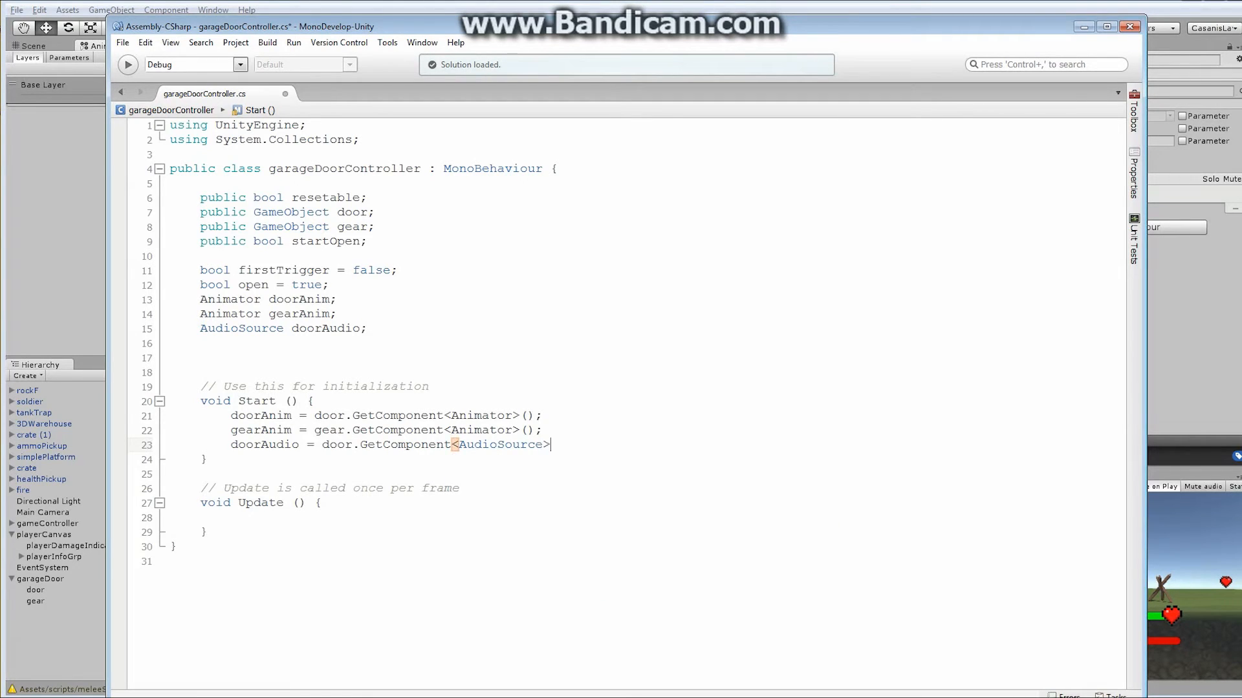
{"action": "type", "text": "();"}
{"action": "key", "text": "Return"}
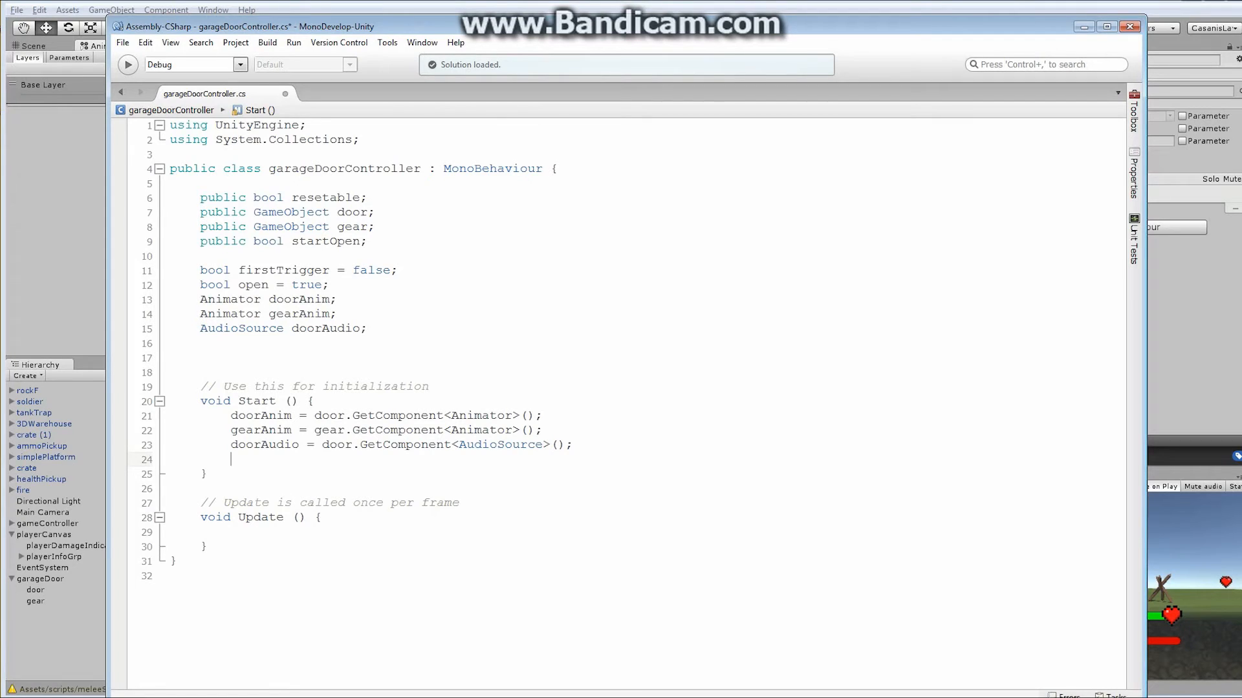
{"action": "key", "text": "Return"}
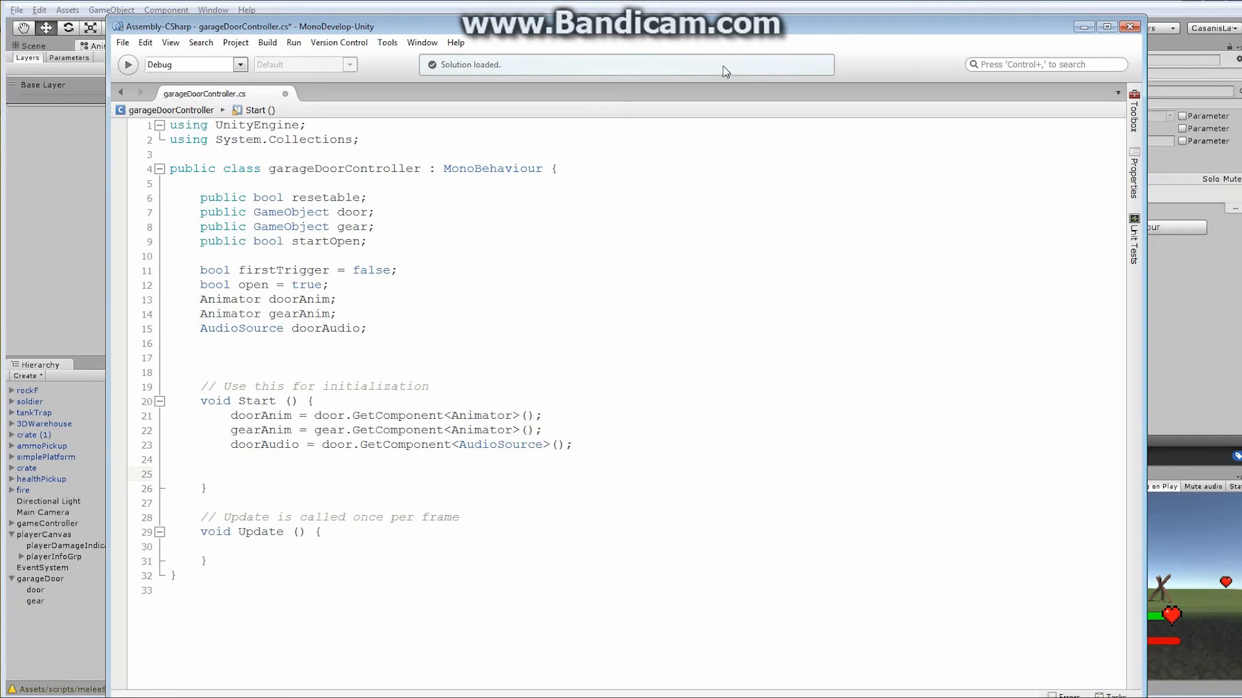
Step: Switch to Unity's Animator and create transitions from doorOpen to doorClose and from doorClose back to doorOpen
{"action": "left_click_drag", "start_coordinate": [638, 26], "coordinate": [1241, 43]}
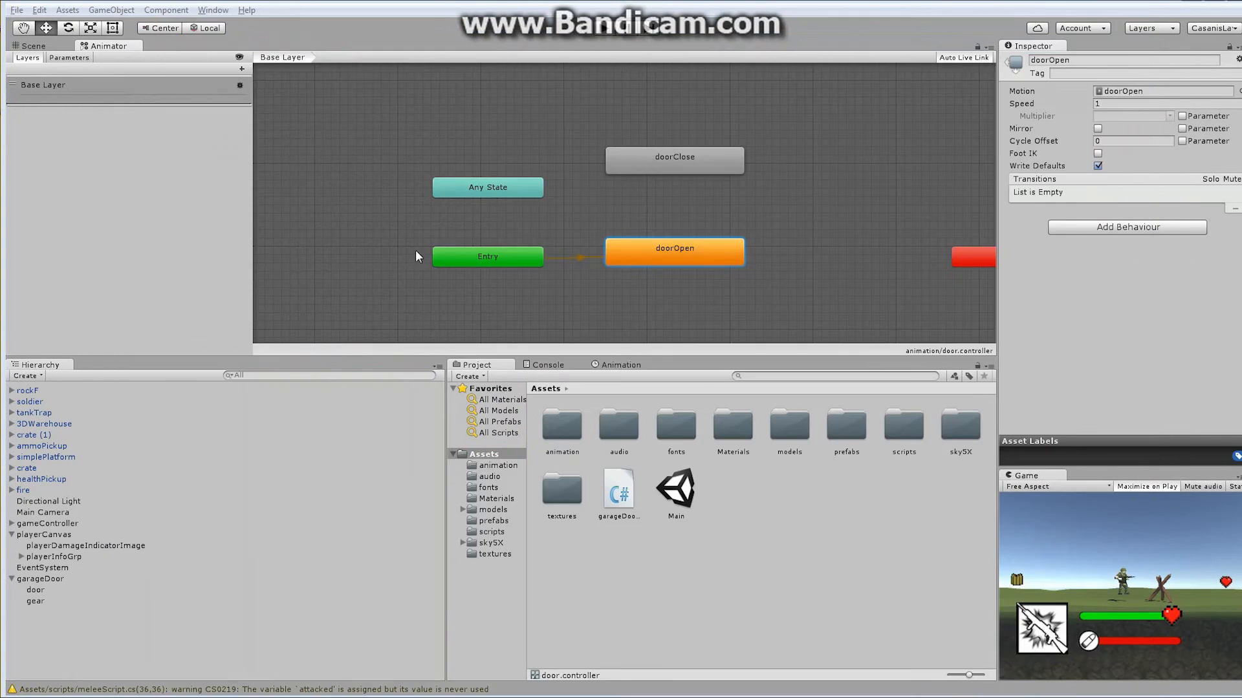
{"action": "right_click", "coordinate": [696, 250]}
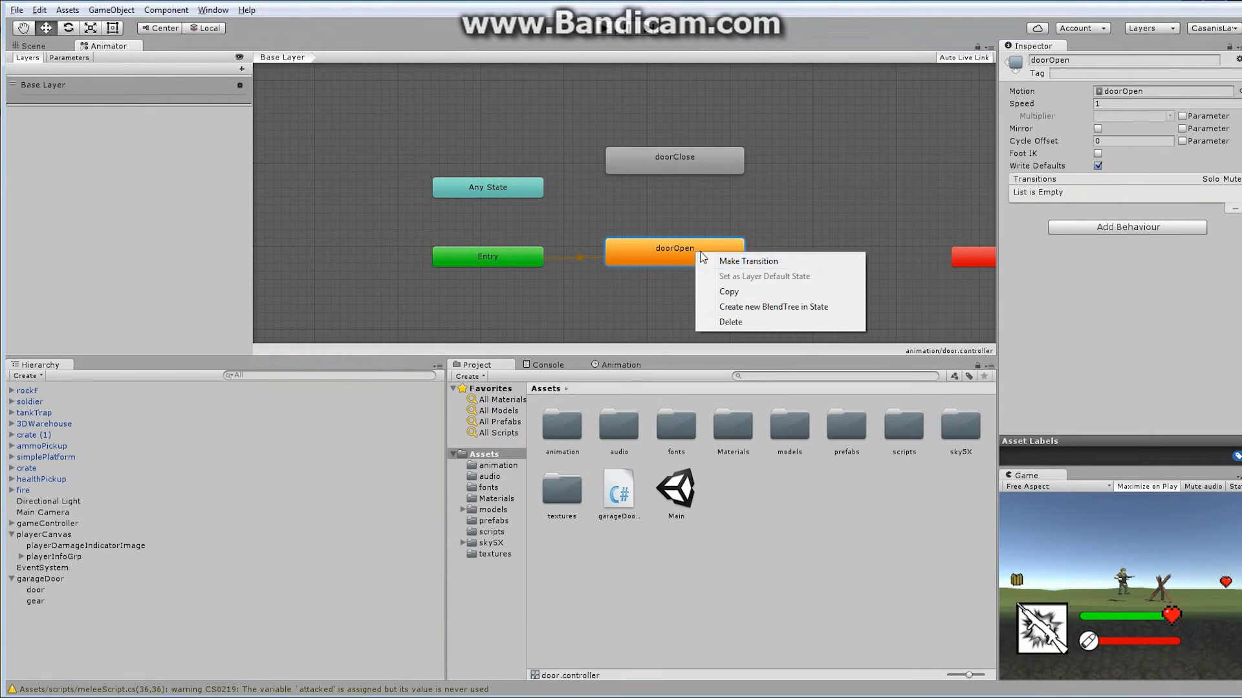
{"action": "left_click", "coordinate": [770, 259]}
{"action": "left_click", "coordinate": [675, 158]}
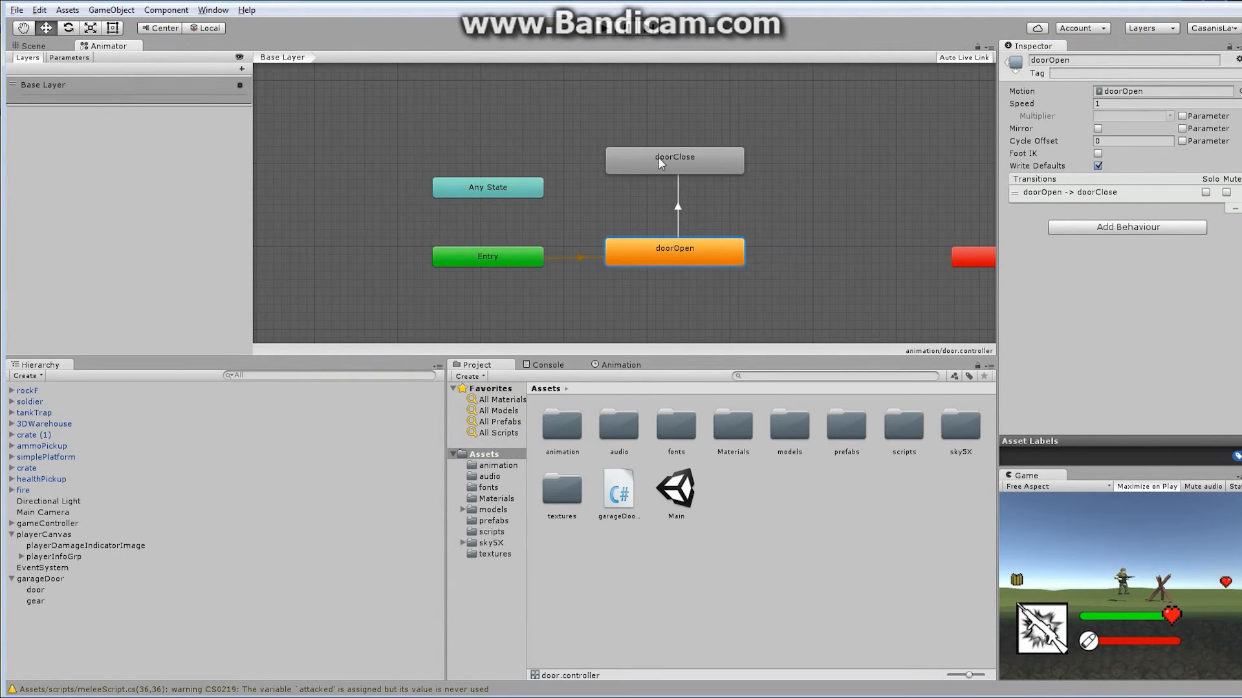
{"action": "right_click", "coordinate": [654, 158]}
{"action": "left_click", "coordinate": [679, 170]}
{"action": "left_click", "coordinate": [673, 255]}
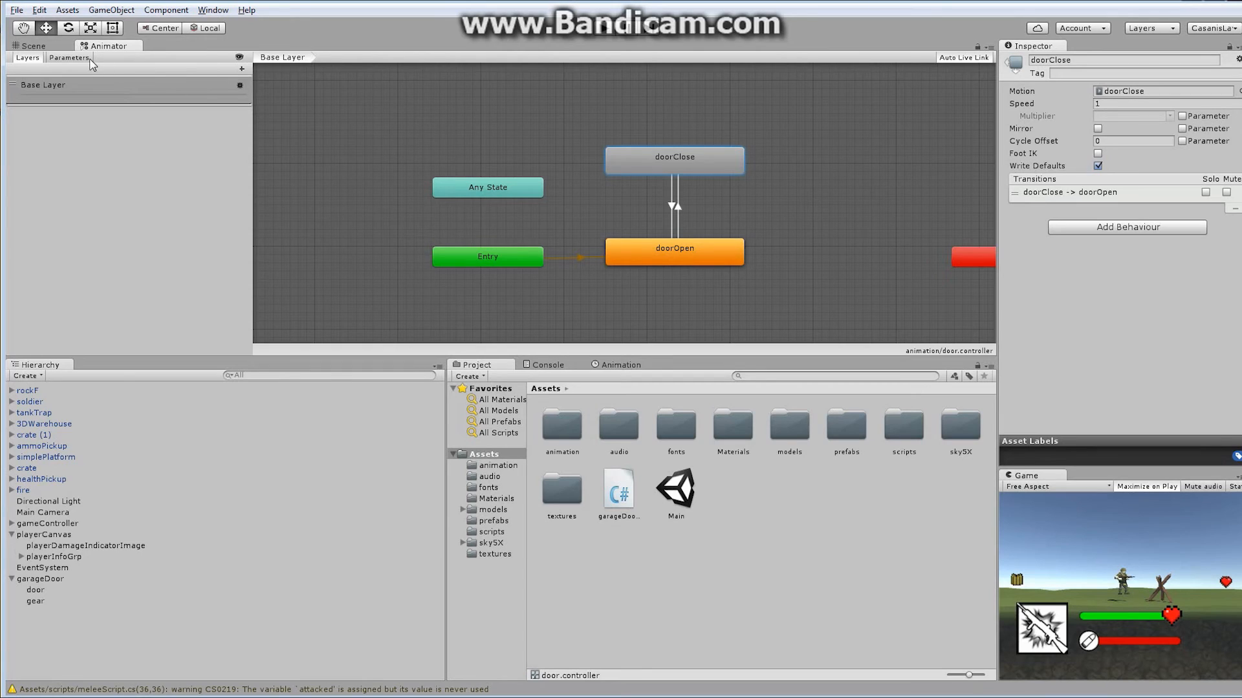
Step: Add a Trigger parameter named doorTrigger to the door's animator controller
{"action": "left_click", "coordinate": [69, 58]}
{"action": "left_click", "coordinate": [242, 69]}
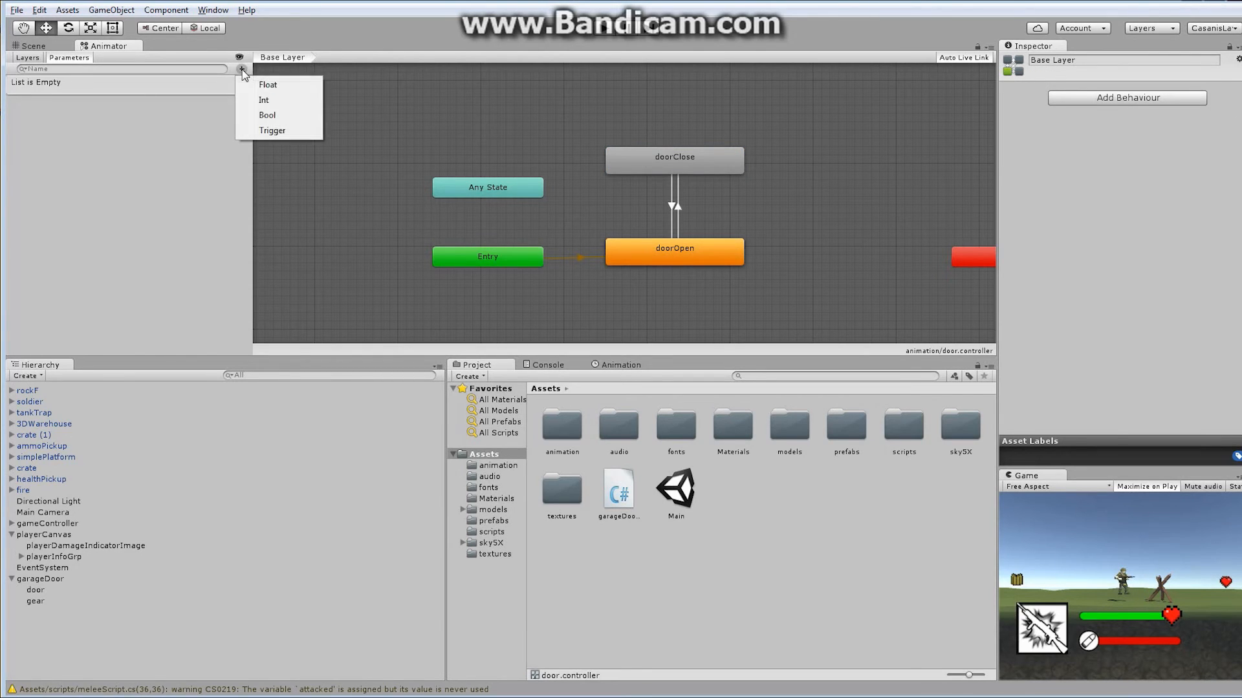
{"action": "left_click", "coordinate": [277, 133]}
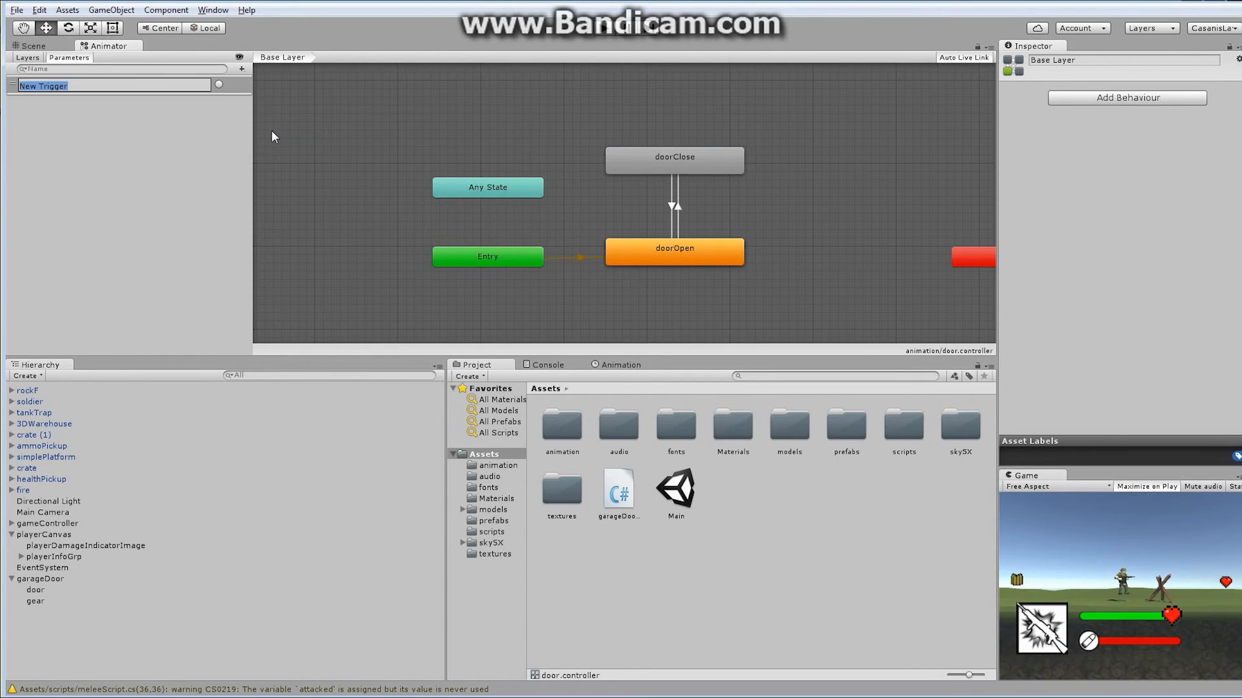
{"action": "type", "text": "doorTrigger"}
{"action": "key", "text": "Return"}
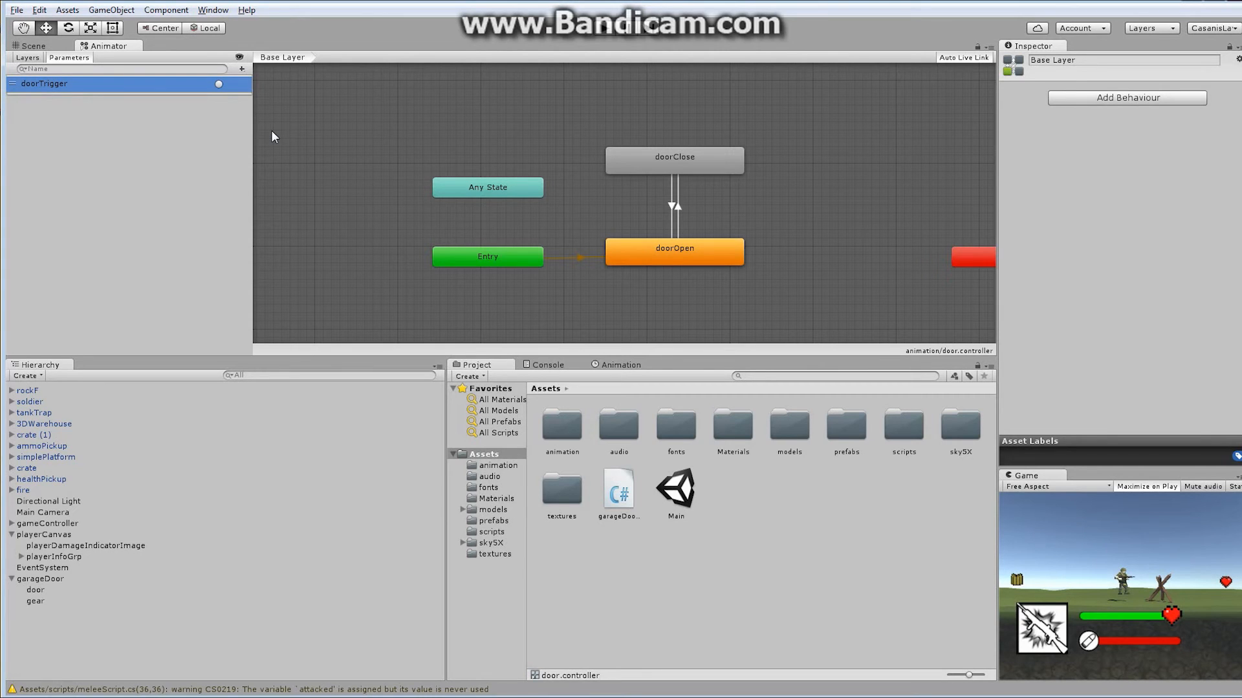
Step: Give the doorOpen -> doorClose transition a doorTrigger condition, shift it to the timeline's start and disable Has Exit Time
{"action": "left_click", "coordinate": [678, 208]}
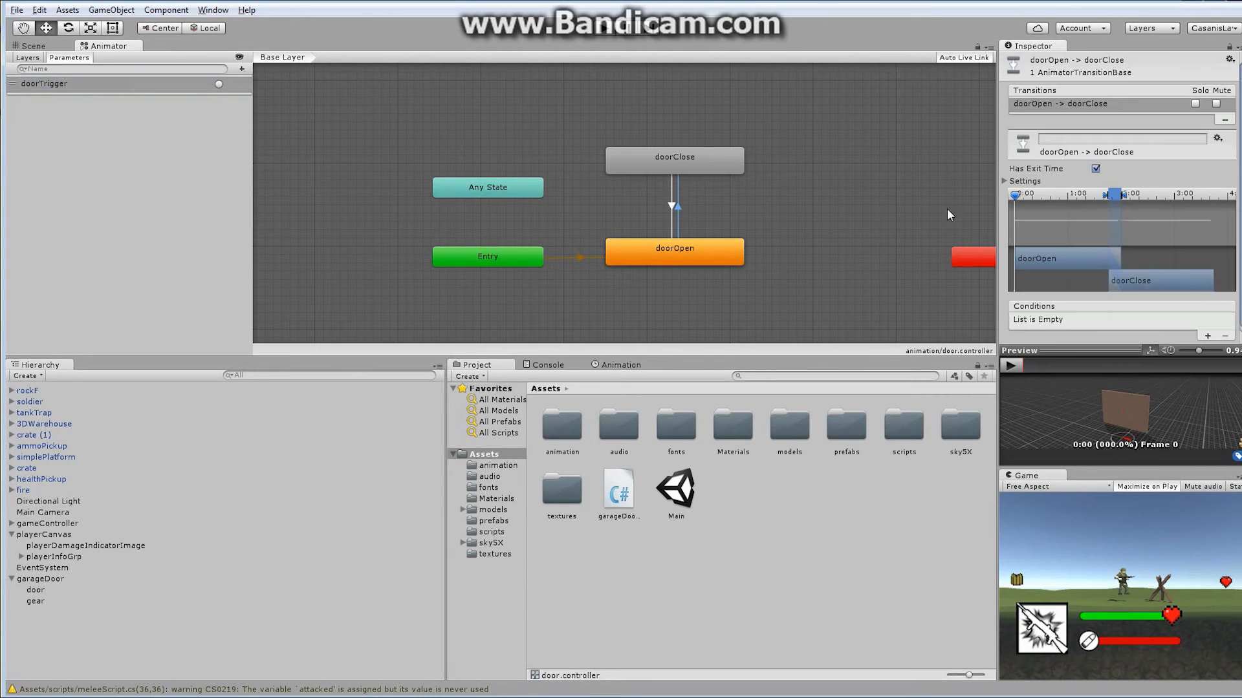
{"action": "left_click", "coordinate": [1207, 336]}
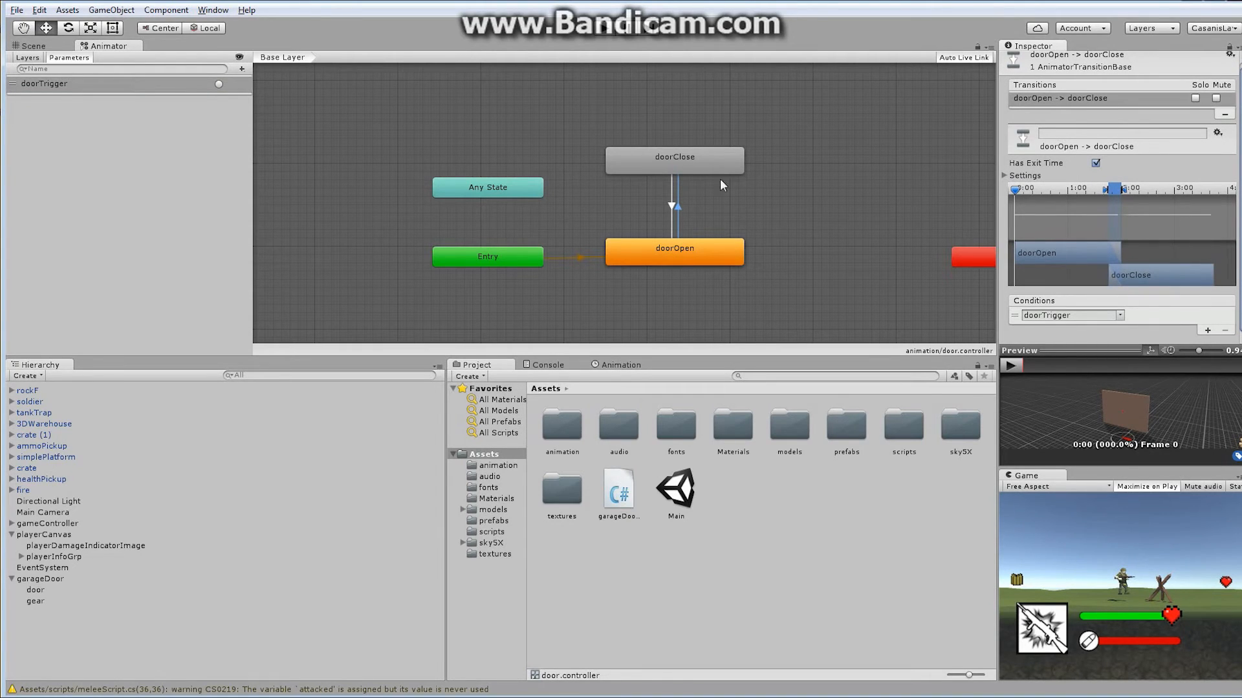
{"action": "left_click_drag", "start_coordinate": [1117, 197], "coordinate": [1033, 204]}
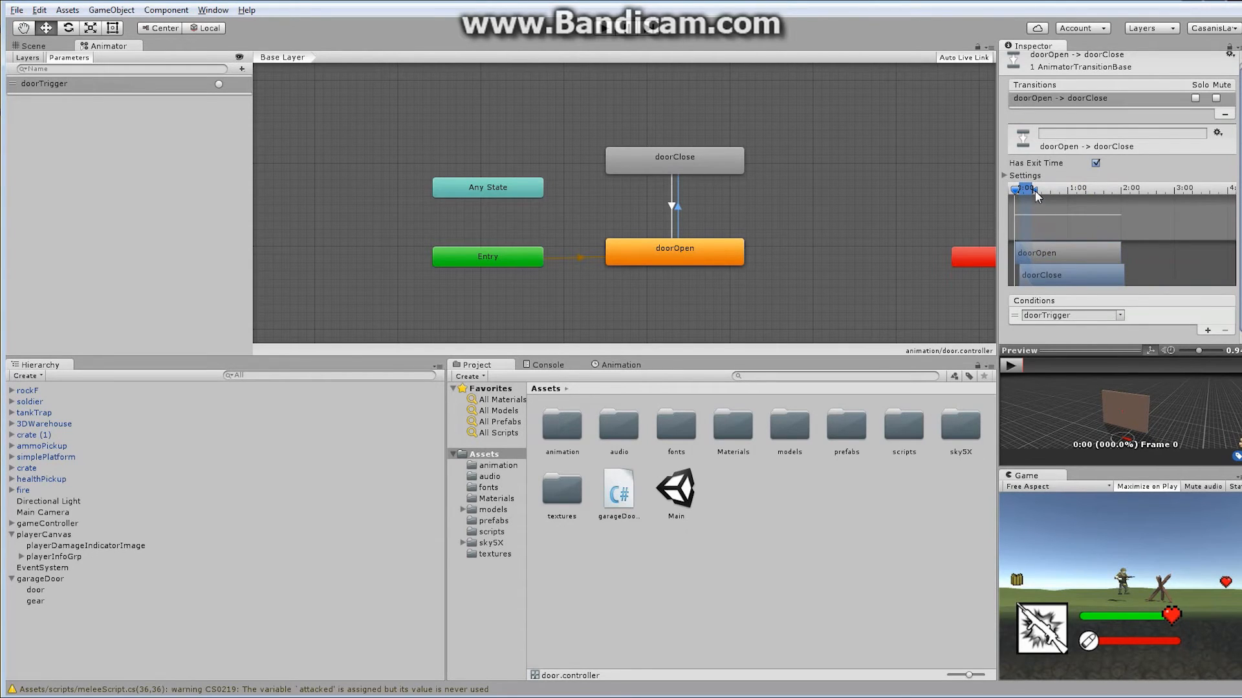
{"action": "left_click_drag", "start_coordinate": [1035, 190], "coordinate": [1029, 191]}
{"action": "left_click", "coordinate": [1096, 163]}
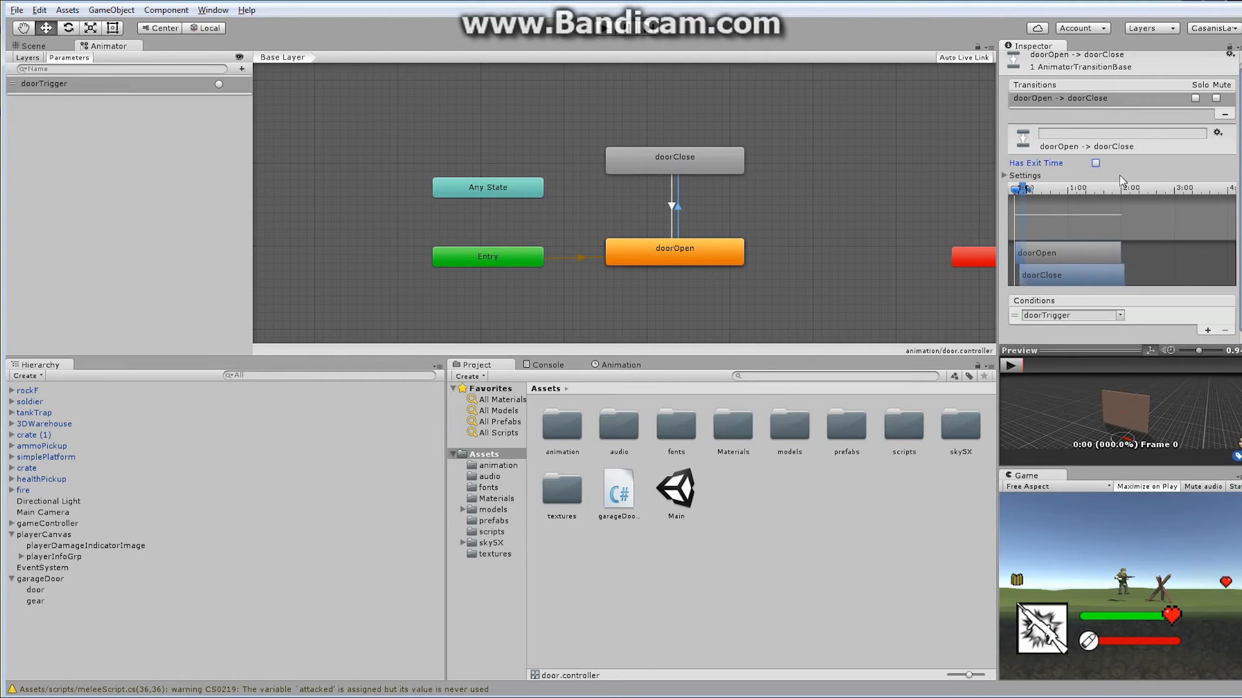
Step: Set the doorClose -> doorOpen transition to have no exit time, shift it to the timeline's start and add a doorTrigger condition
{"action": "left_click", "coordinate": [673, 207]}
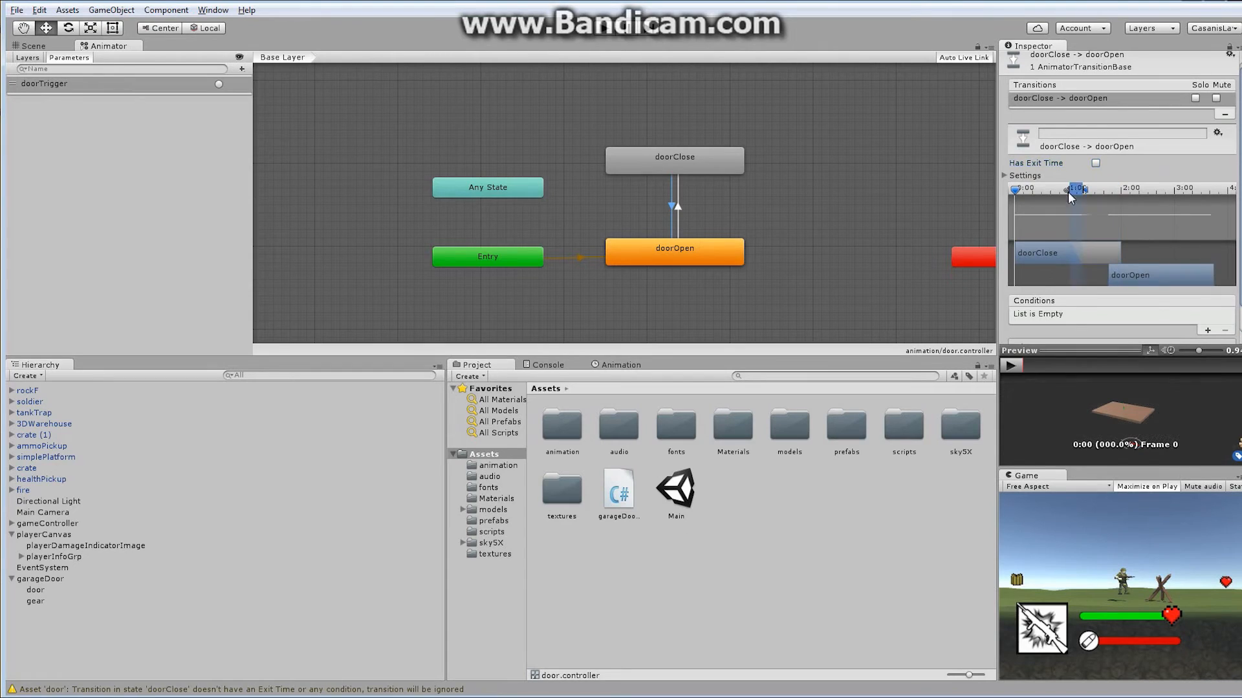
{"action": "left_click_drag", "start_coordinate": [1070, 197], "coordinate": [1030, 205]}
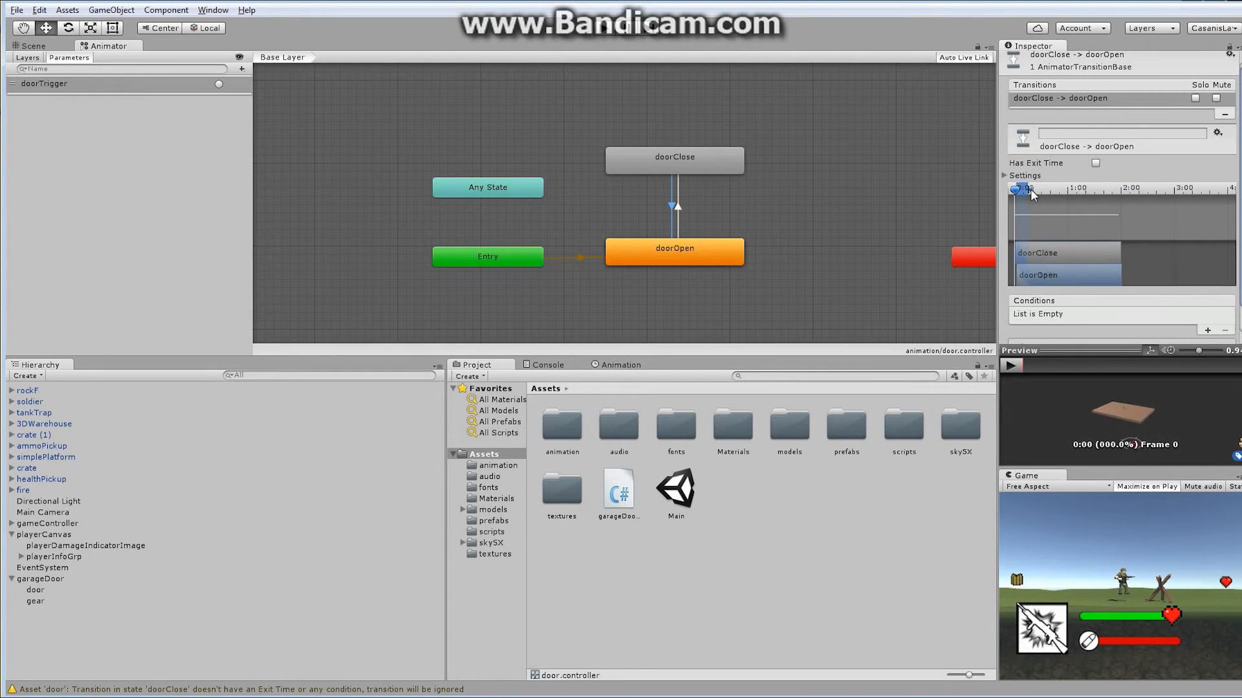
{"action": "scroll", "coordinate": [1196, 291], "scroll_direction": "down", "scroll_amount": 1}
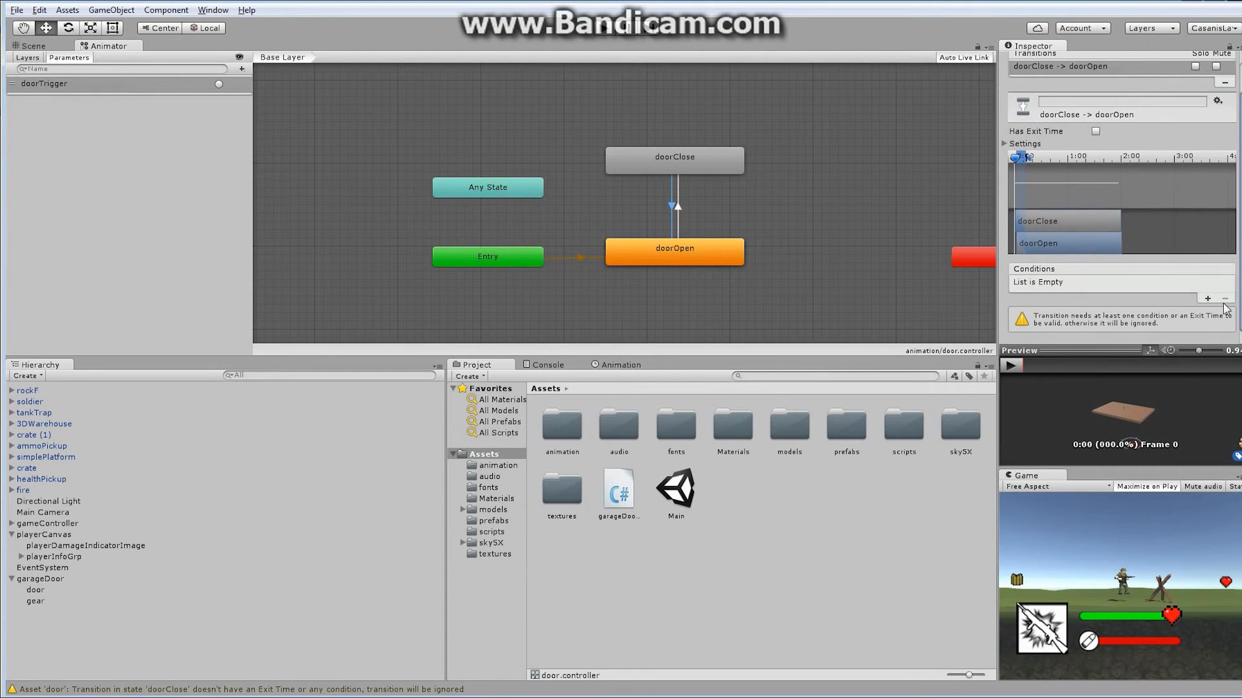
{"action": "left_click", "coordinate": [1207, 298]}
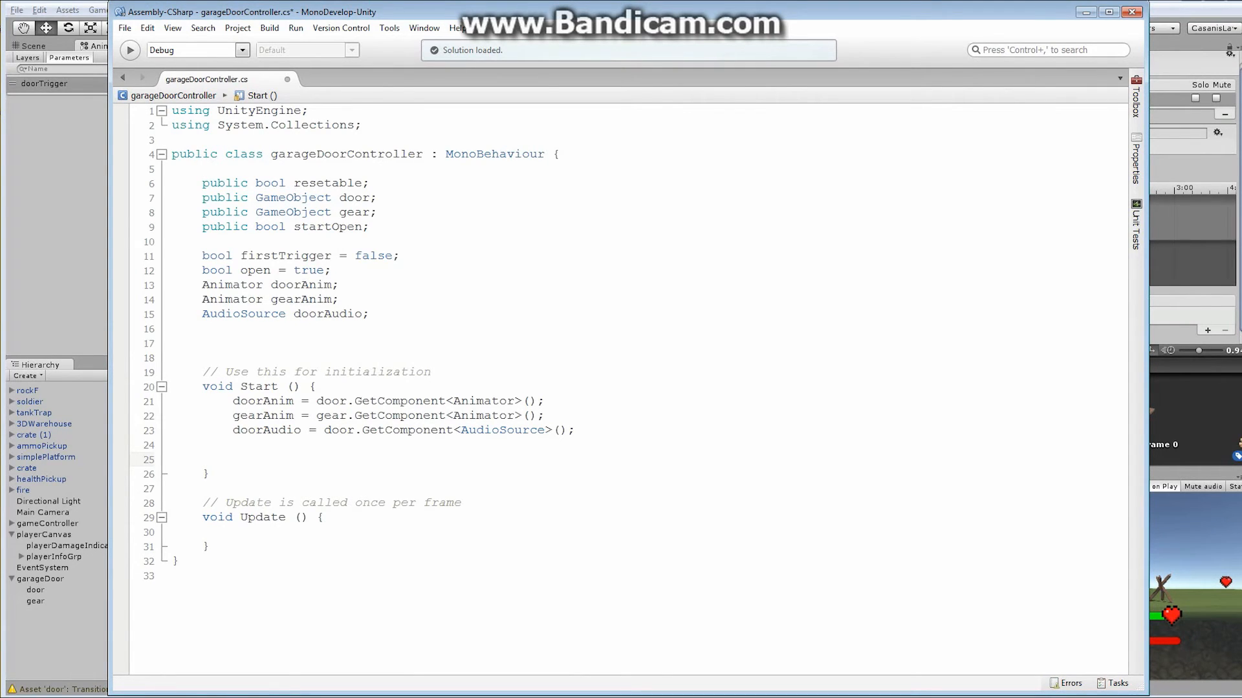
Step: In the garageDoorController script in MonoDevelop, begin an if(!startOpen) block below the component assignments in Start
{"action": "type", "text": "if(!start"}
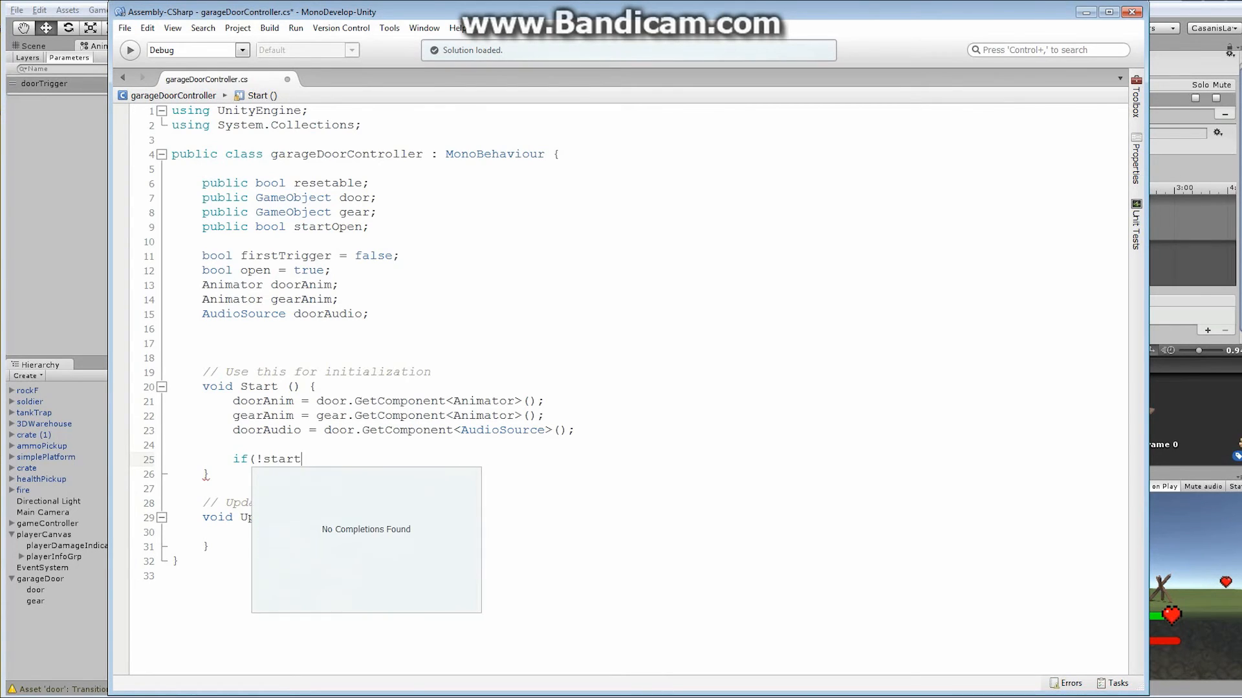
{"action": "type", "text": "Open)"}
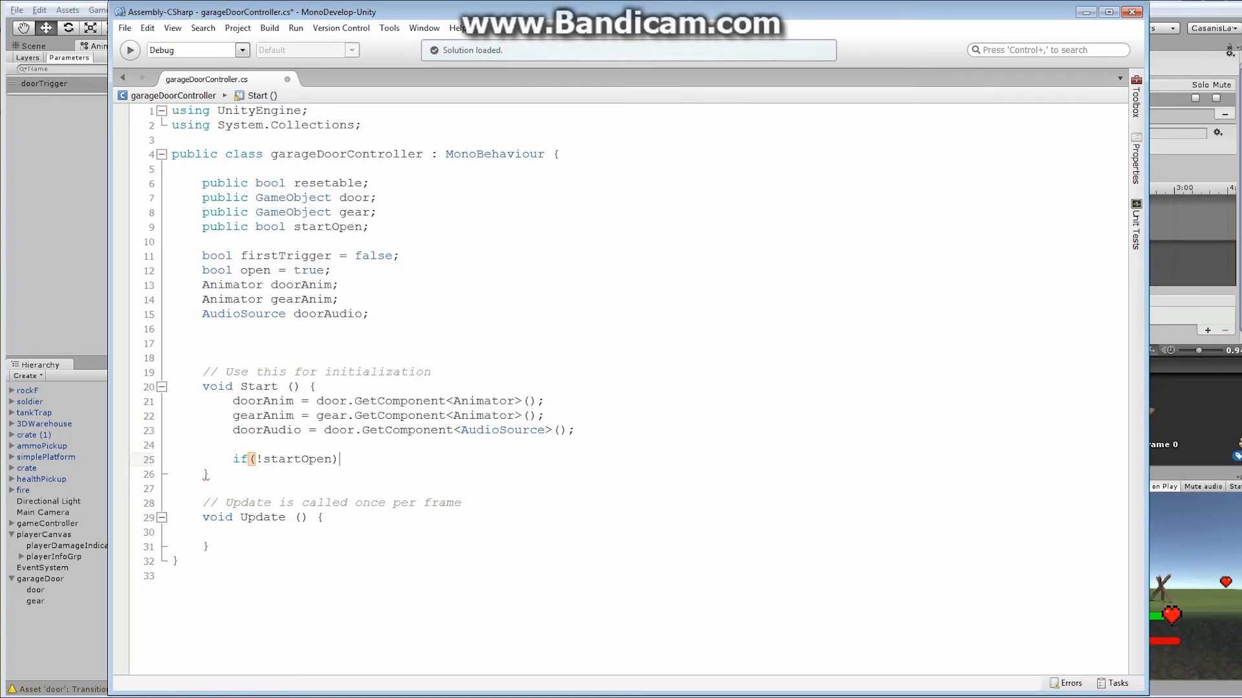
{"action": "type", "text": "{"}
{"action": "key", "text": "Return"}
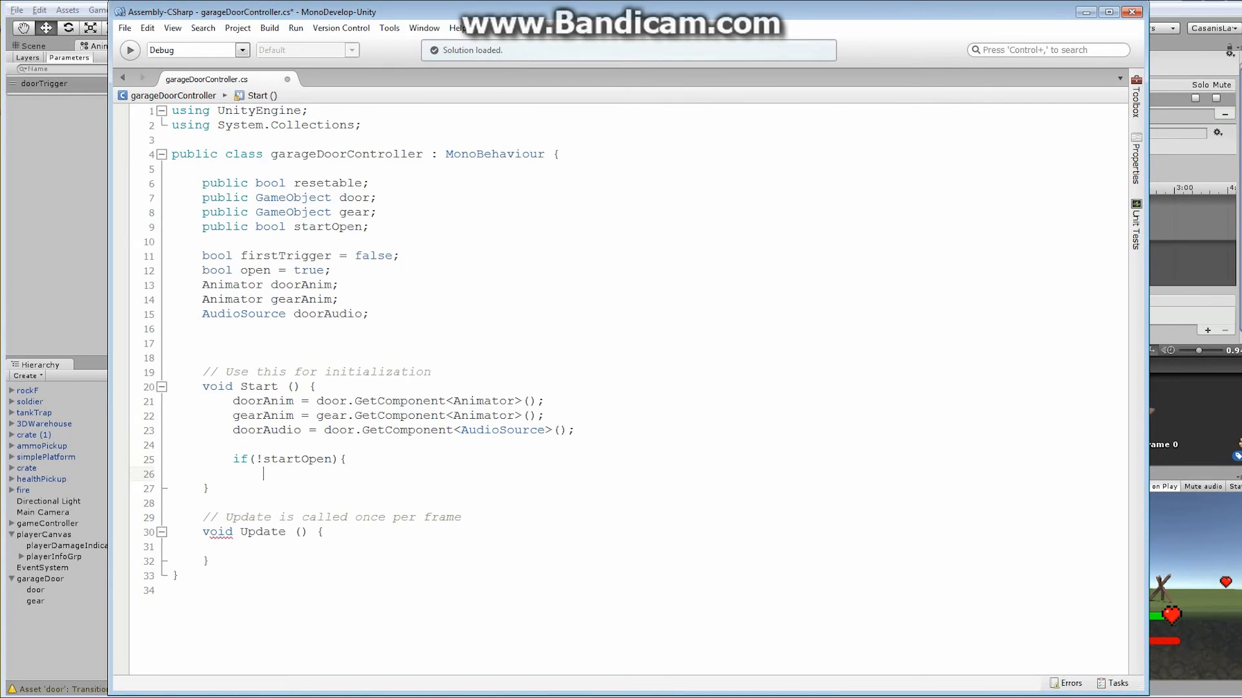
Step: Inside the if(!startOpen) block, add the statement open = false; and begin a new line
{"action": "type", "text": "open"}
{"action": "key", "text": "BackSpace"}
{"action": "type", "text": "= flase"}
{"action": "key", "text": "BackSpace"}
{"action": "key", "text": "BackSpace"}
{"action": "key", "text": "BackSpace"}
{"action": "key", "text": "BackSpace"}
{"action": "key", "text": "BackSpace"}
{"action": "key", "text": "BackSpace"}
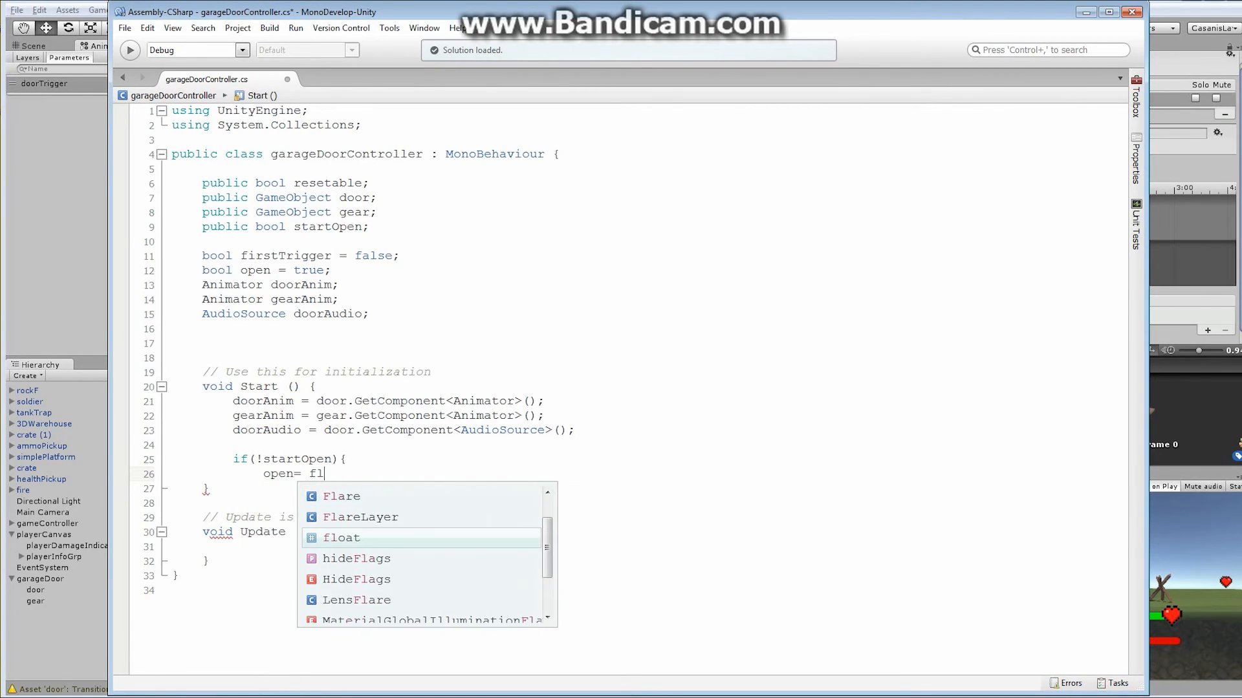
{"action": "key", "text": "BackSpace"}
{"action": "type", "text": "= f"}
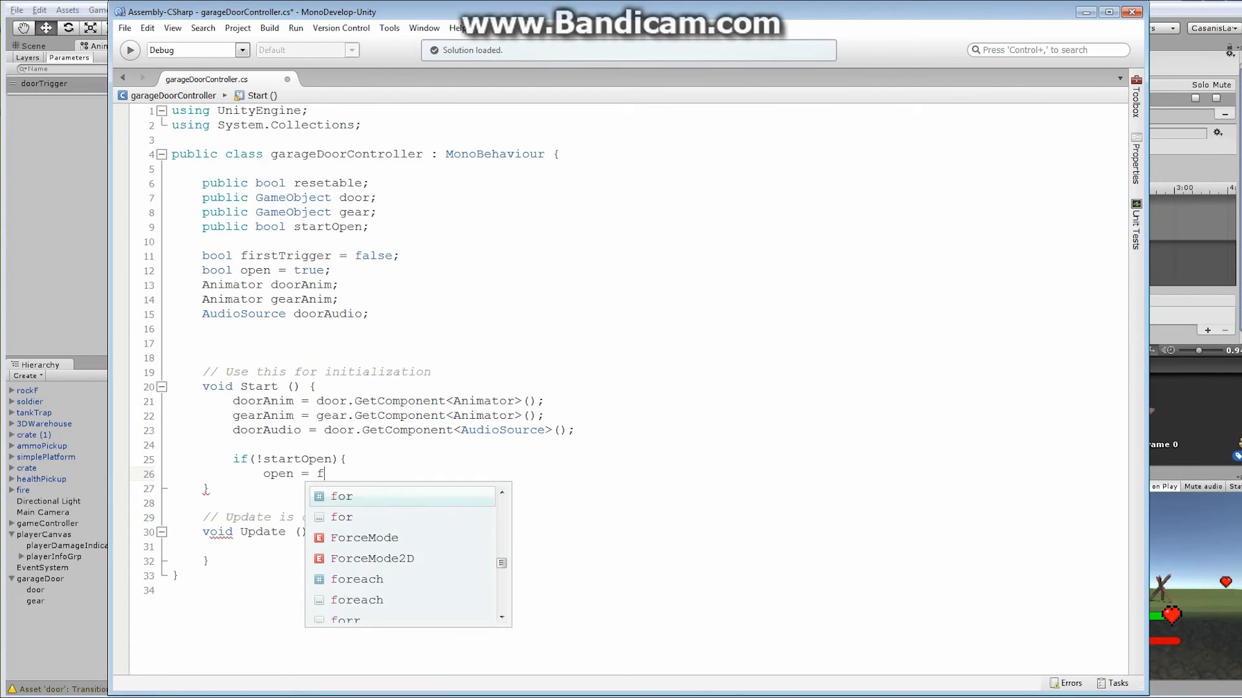
{"action": "type", "text": "alse;"}
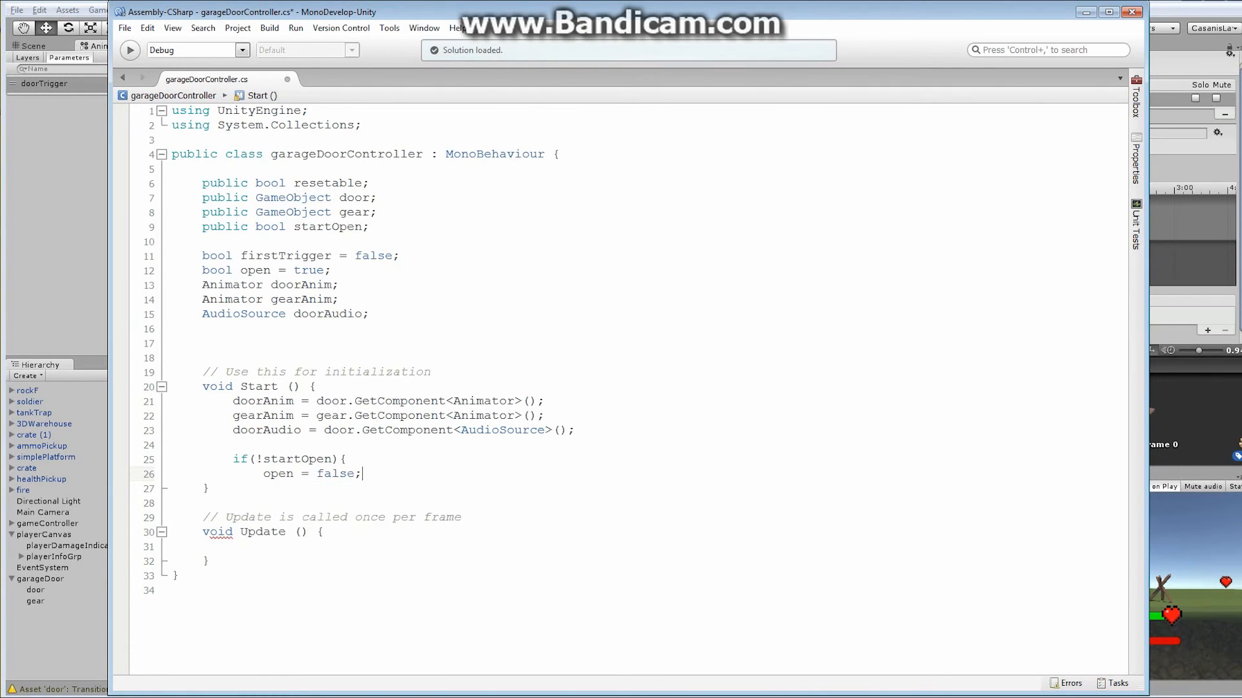
{"action": "key", "text": "Return"}
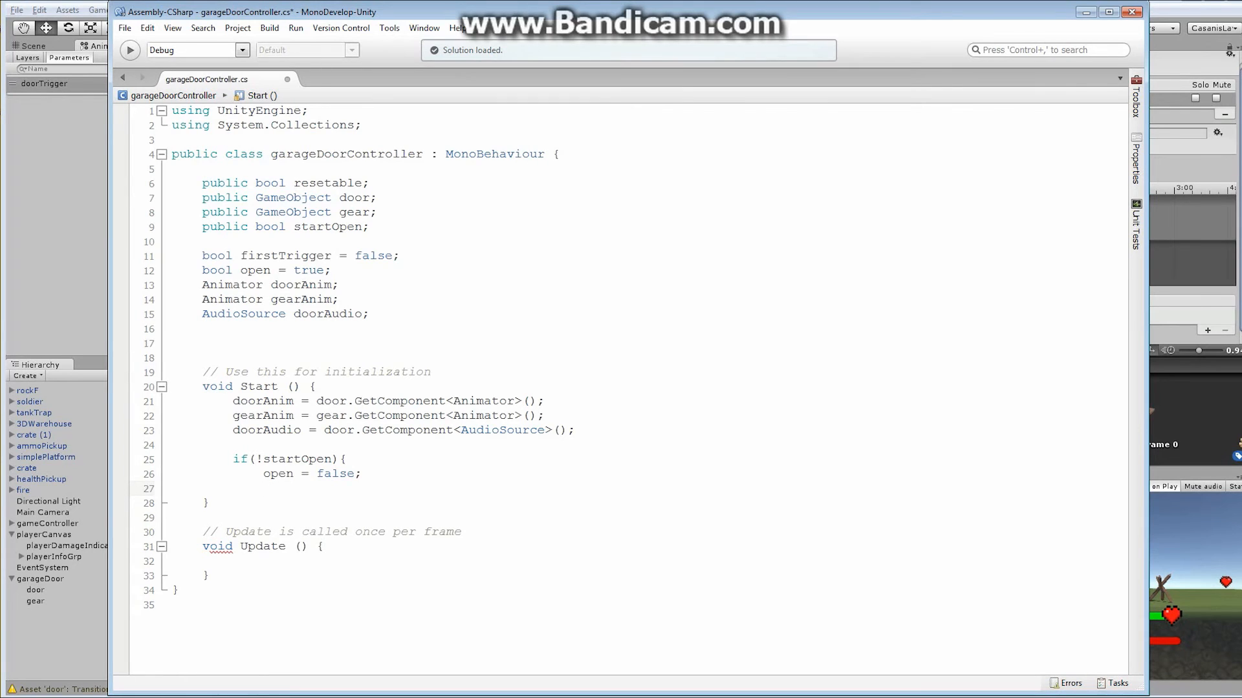
Step: Inside the if(!startOpen) block, add the statement doorAnim.SetTrigger("doorTrigger"); and begin a new line
{"action": "type", "text": "dor"}
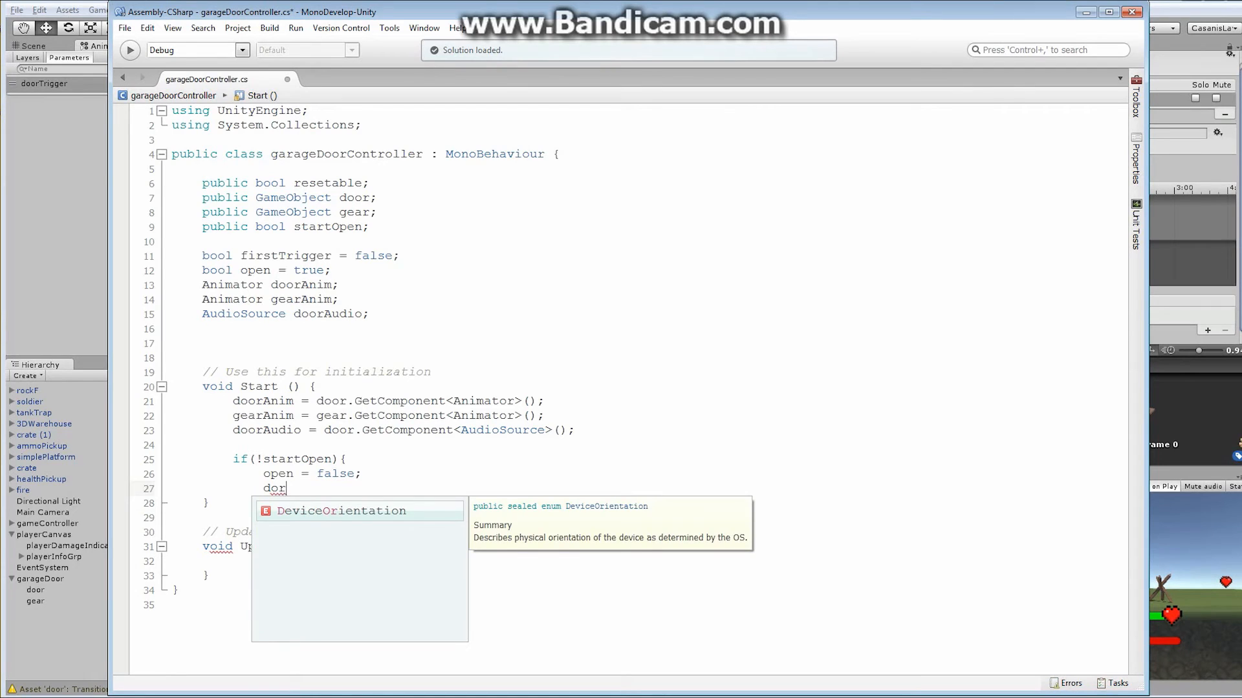
{"action": "key", "text": "BackSpace"}
{"action": "type", "text": "or"}
{"action": "key", "text": "Down"}
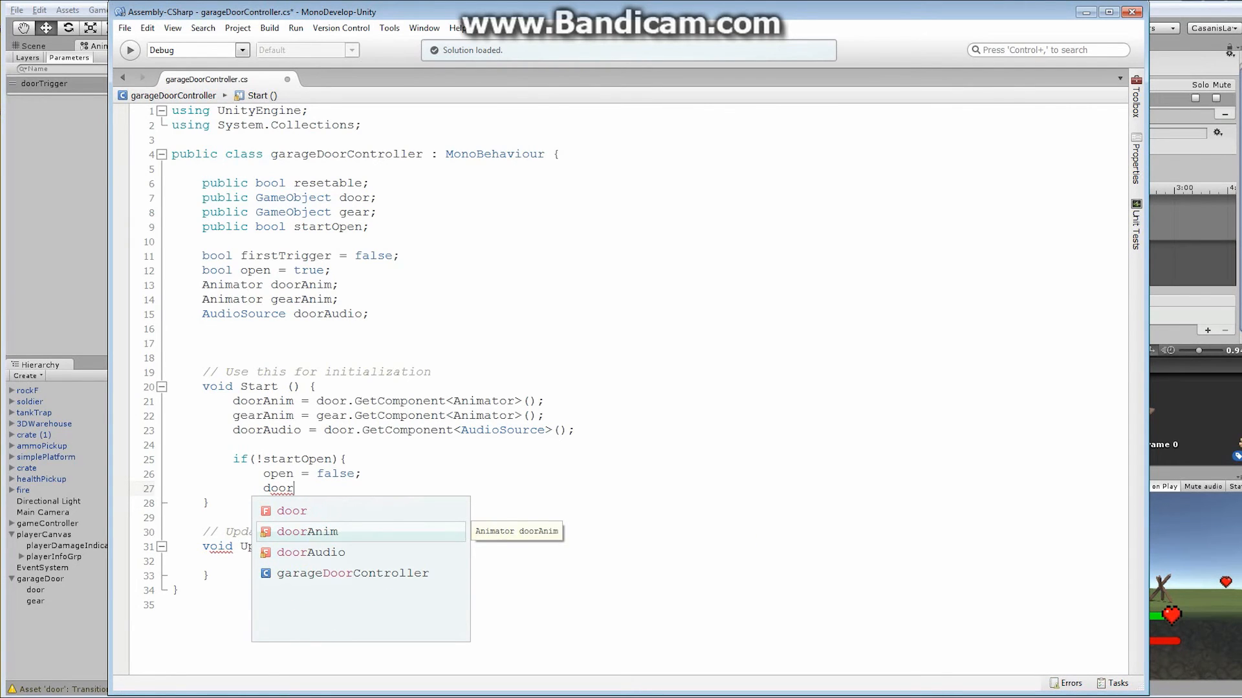
{"action": "key", "text": "Return"}
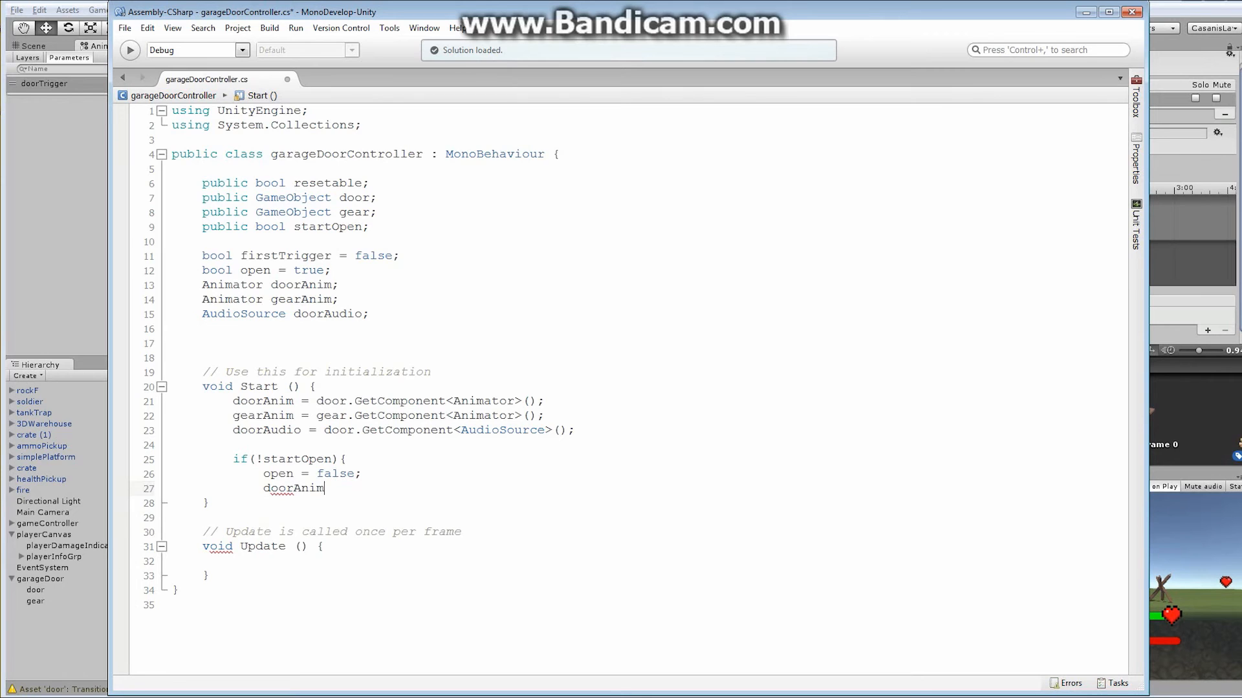
{"action": "type", "text": ".se"}
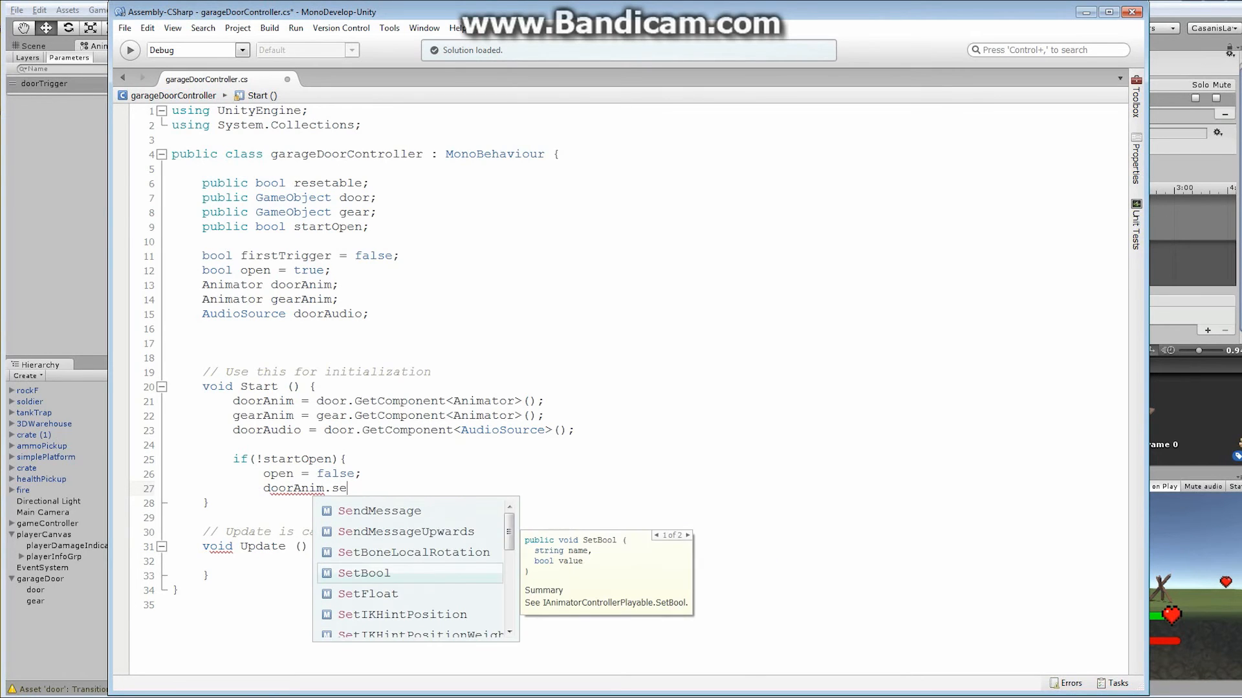
{"action": "type", "text": "tt"}
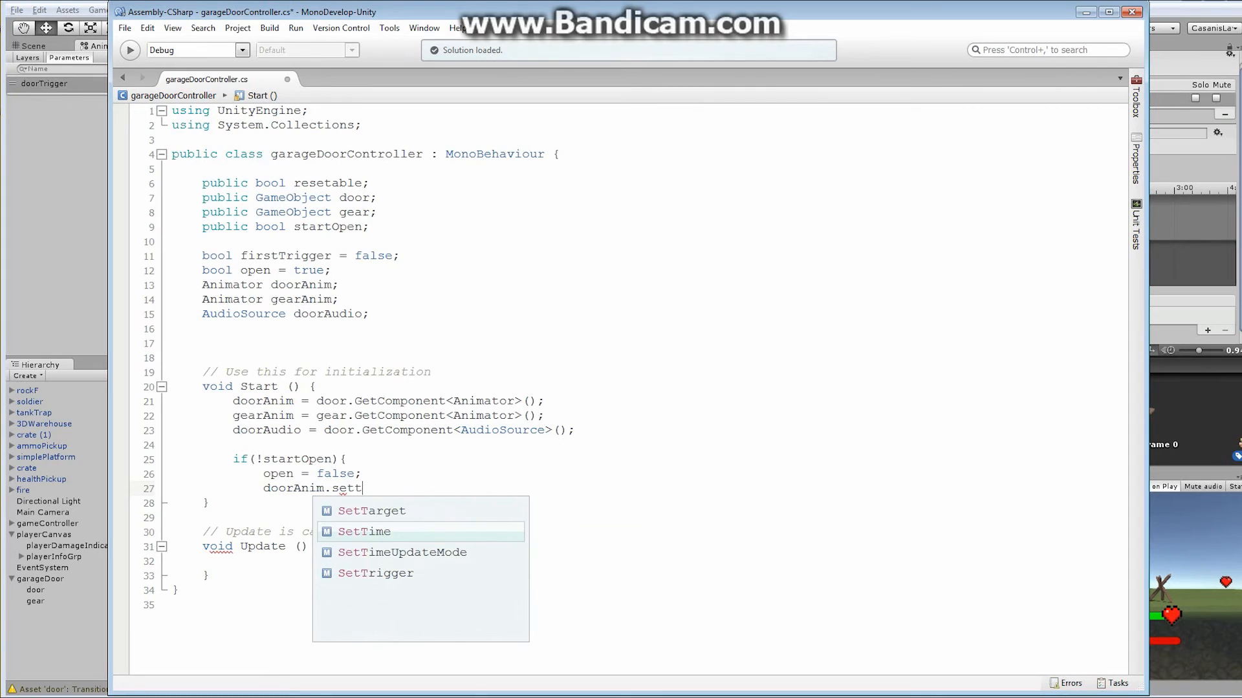
{"action": "key", "text": "Down"}
{"action": "key", "text": "Down"}
{"action": "key", "text": "Return"}
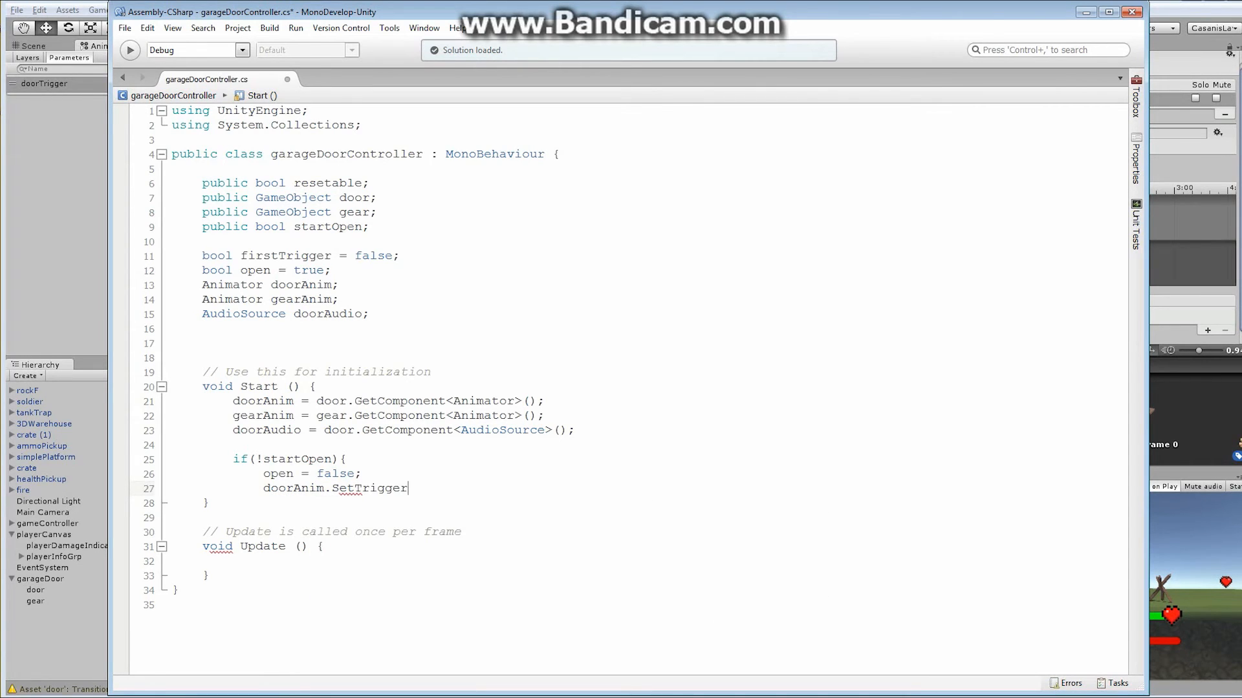
{"action": "type", "text": "(\""}
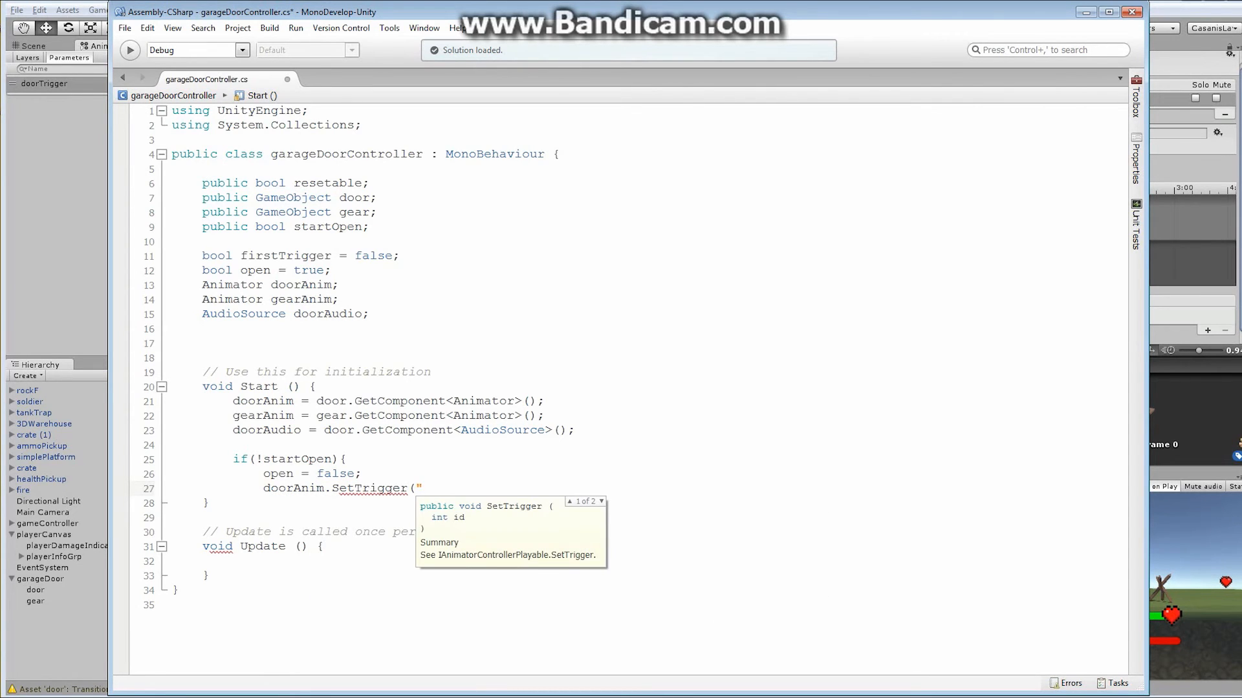
{"action": "type", "text": "doorTrigger\")"}
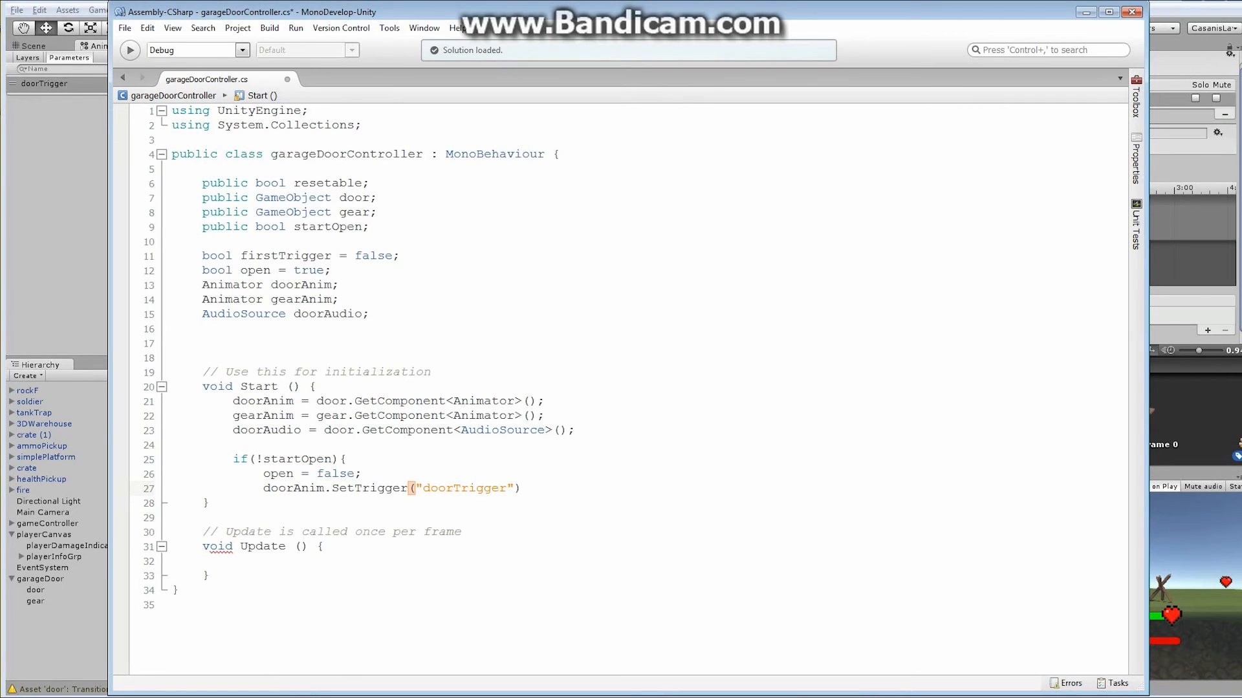
{"action": "type", "text": ";"}
{"action": "key", "text": "Return"}
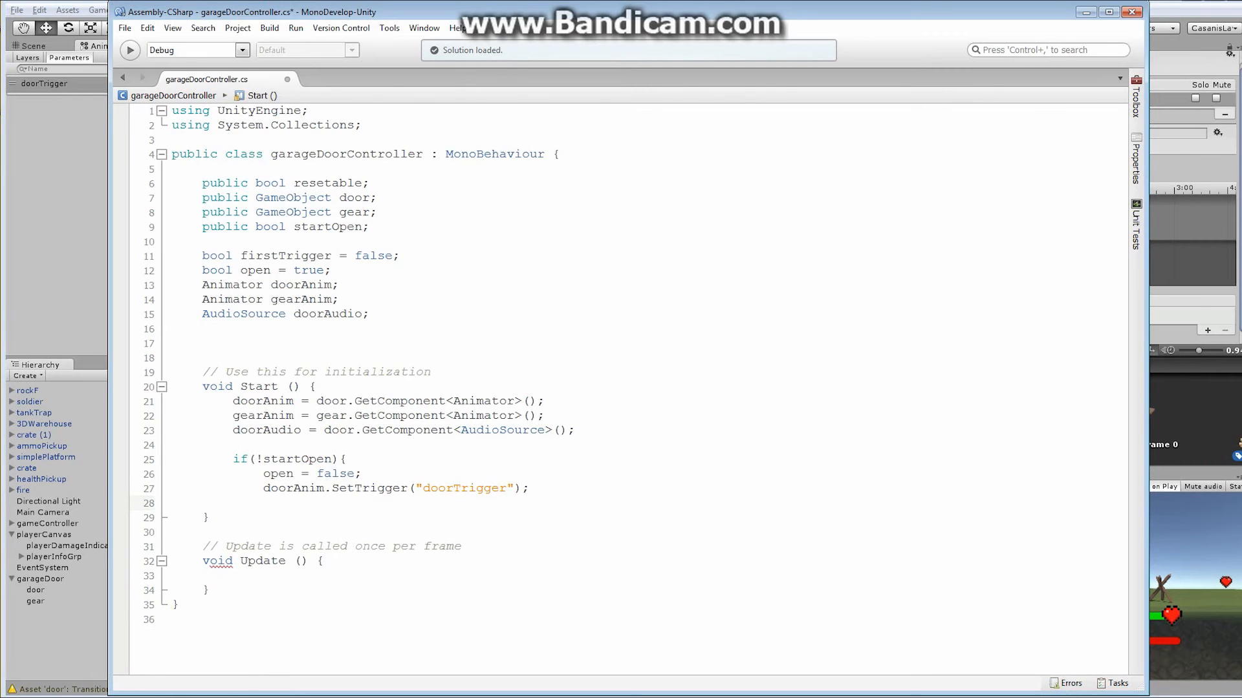
Step: Add the statement doorAudio.Play(); below the SetTrigger call and save the script
{"action": "type", "text": "d"}
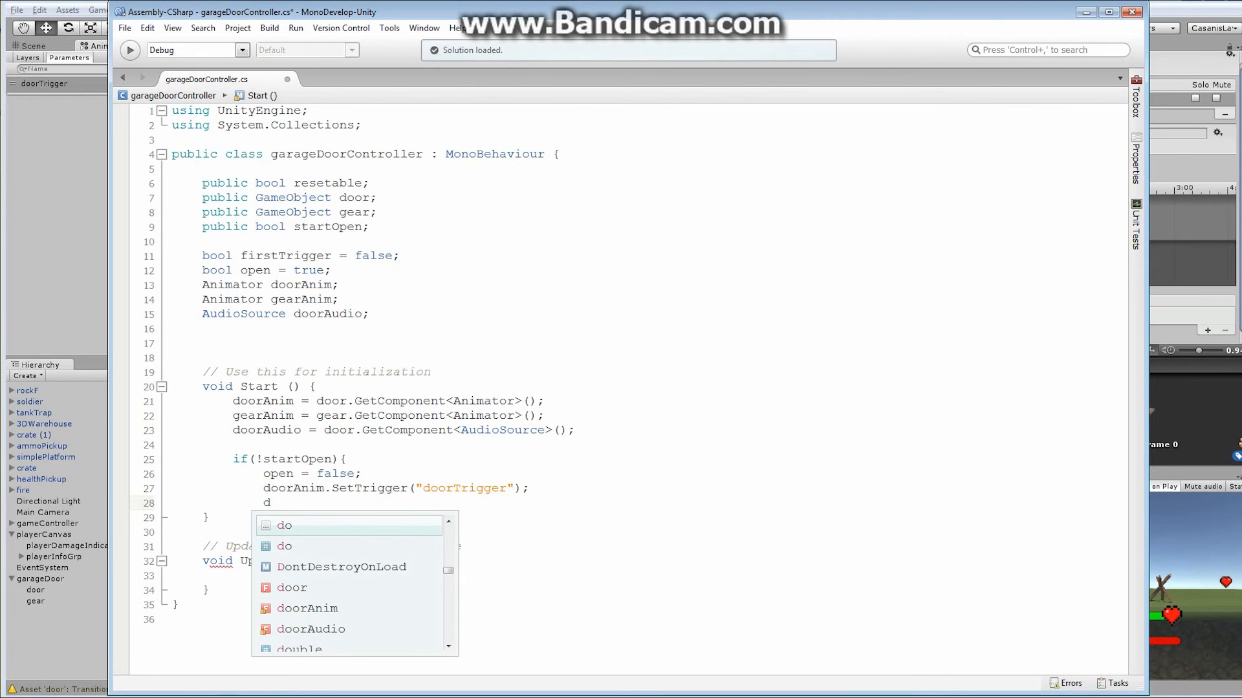
{"action": "key", "text": "BackSpace"}
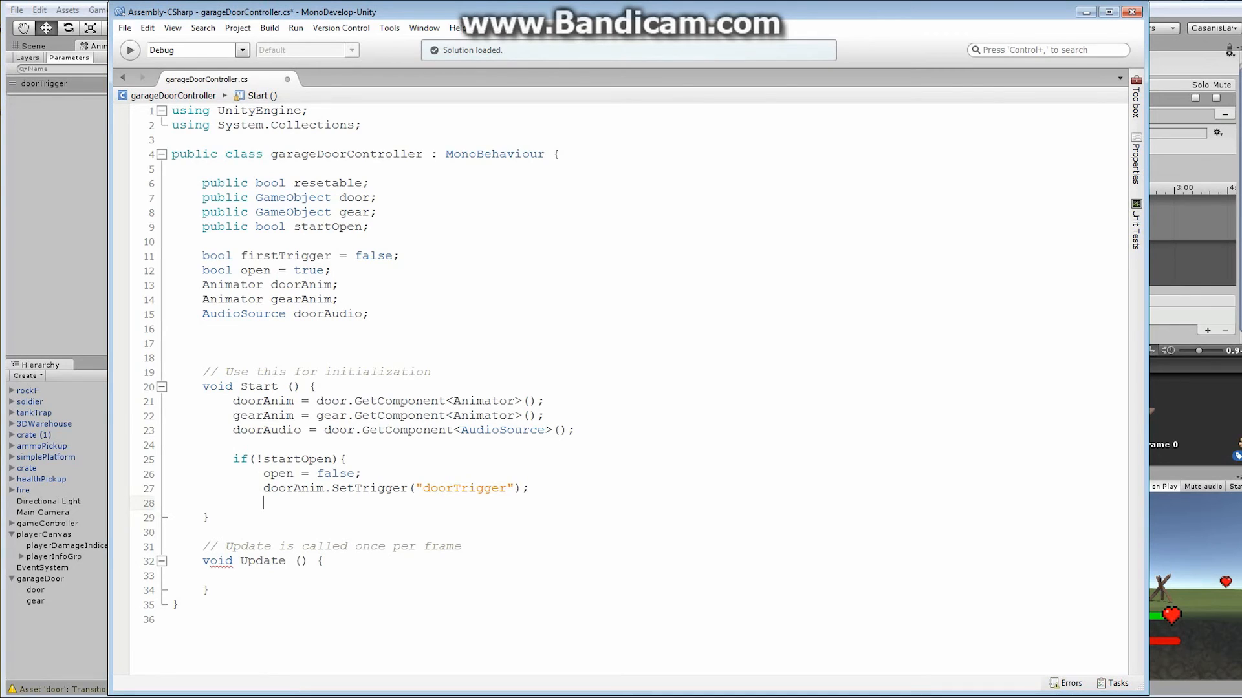
{"action": "type", "text": "d"}
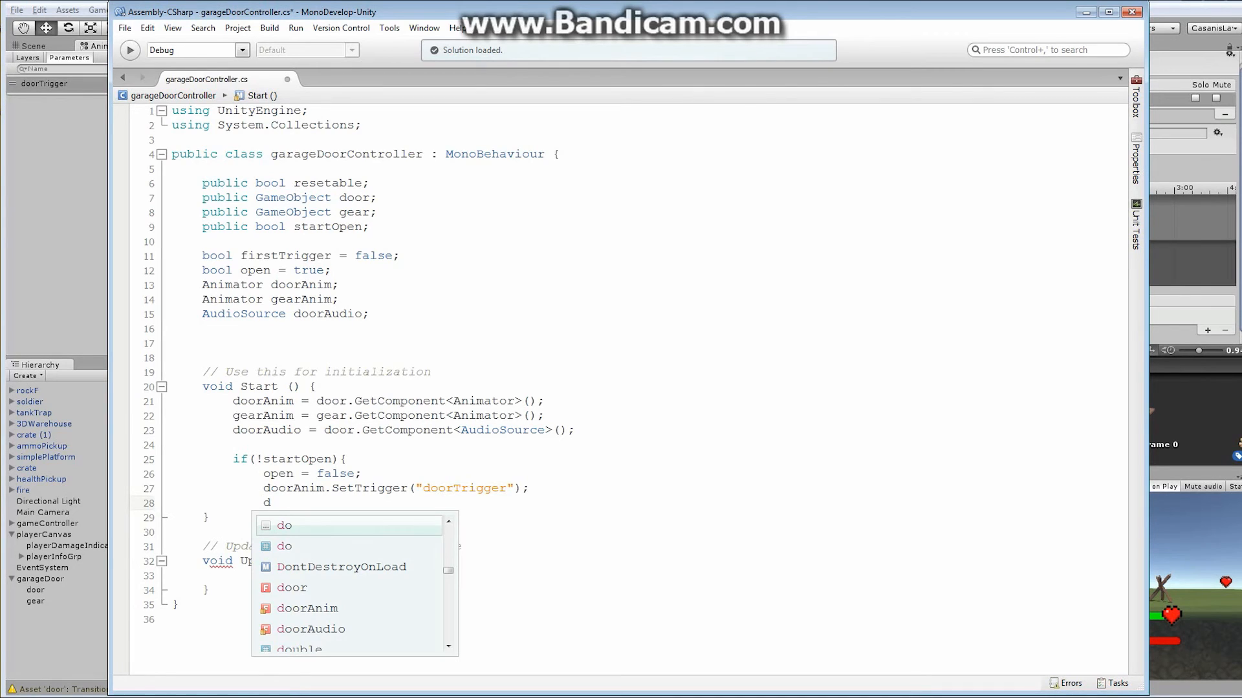
{"action": "type", "text": "oorAudio"}
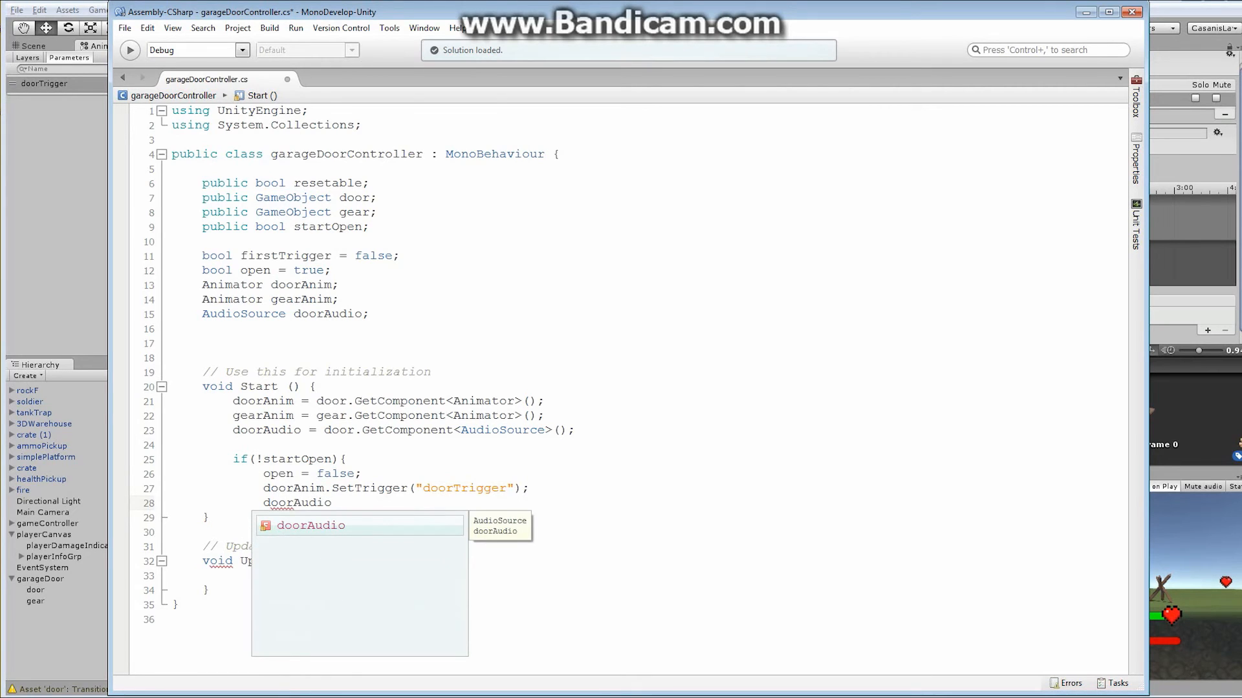
{"action": "key", "text": "Escape"}
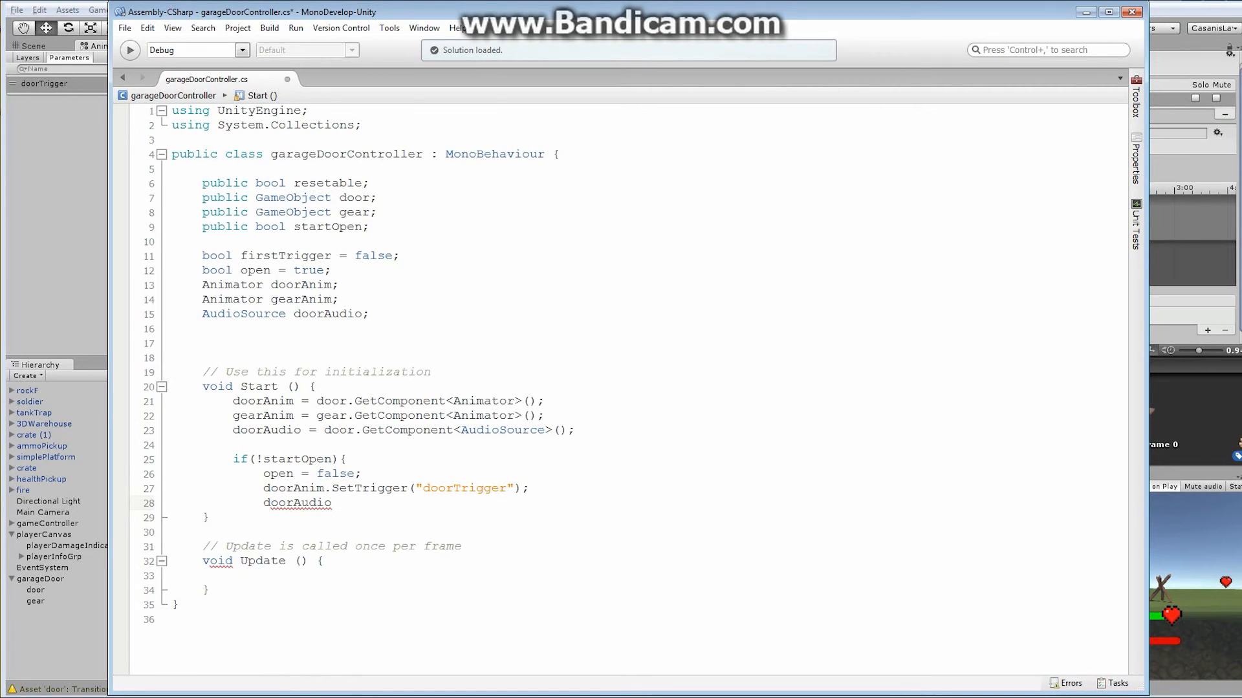
{"action": "type", "text": "."}
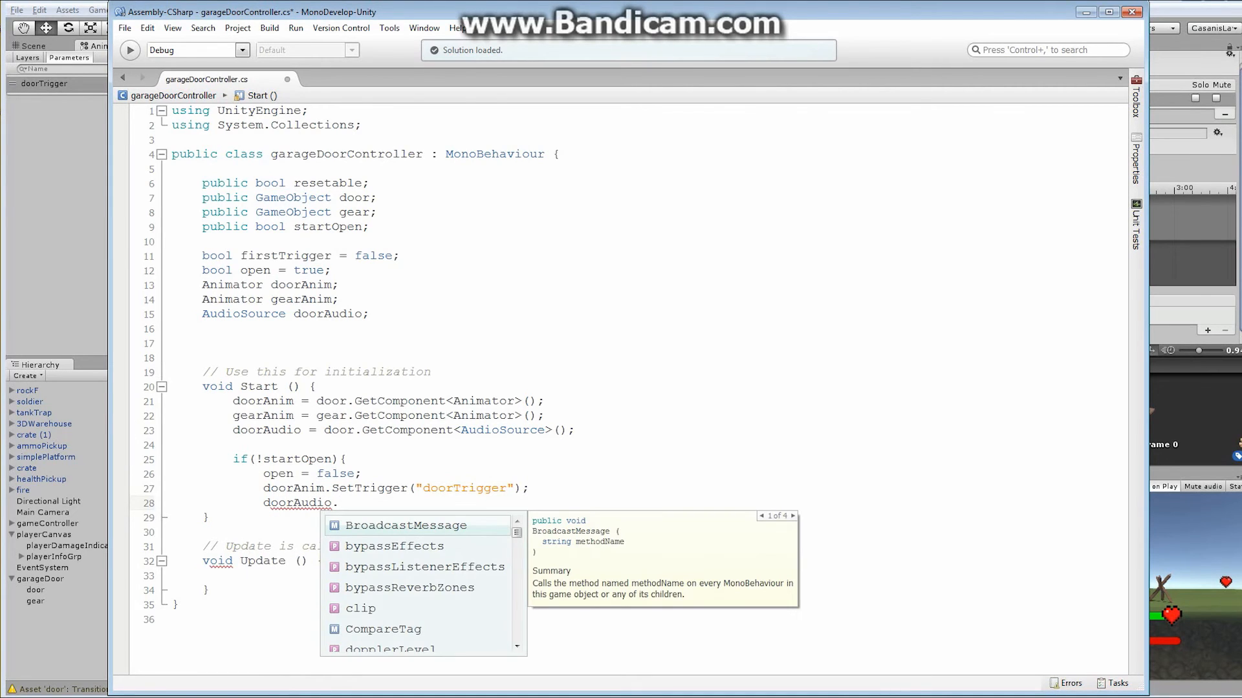
{"action": "type", "text": "play"}
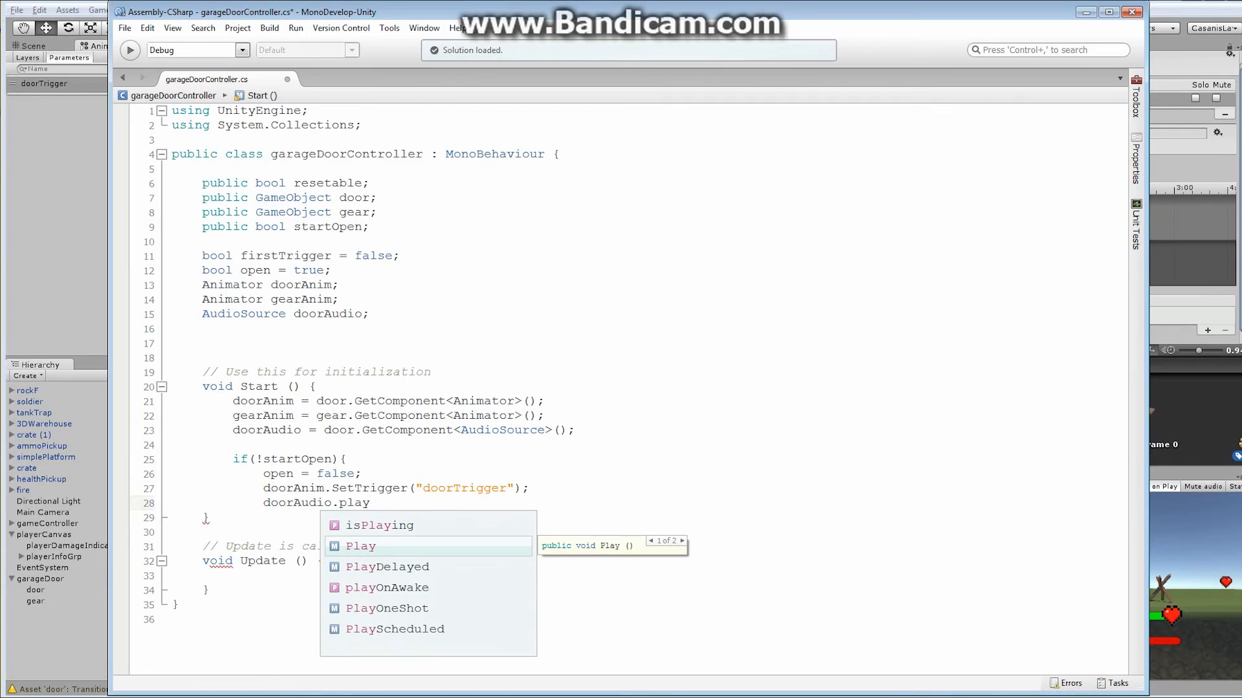
{"action": "key", "text": "Return"}
{"action": "type", "text": "()"}
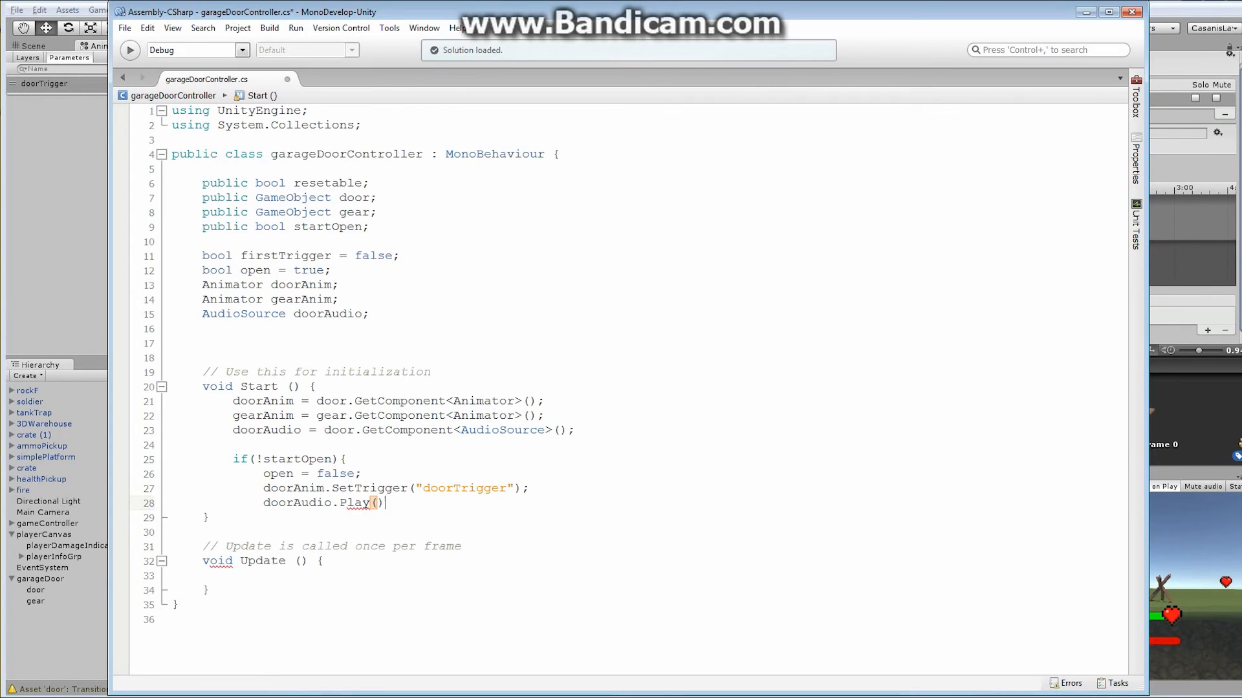
{"action": "type", "text": ";"}
{"action": "left_click", "coordinate": [125, 28]}
{"action": "left_click", "coordinate": [149, 84]}
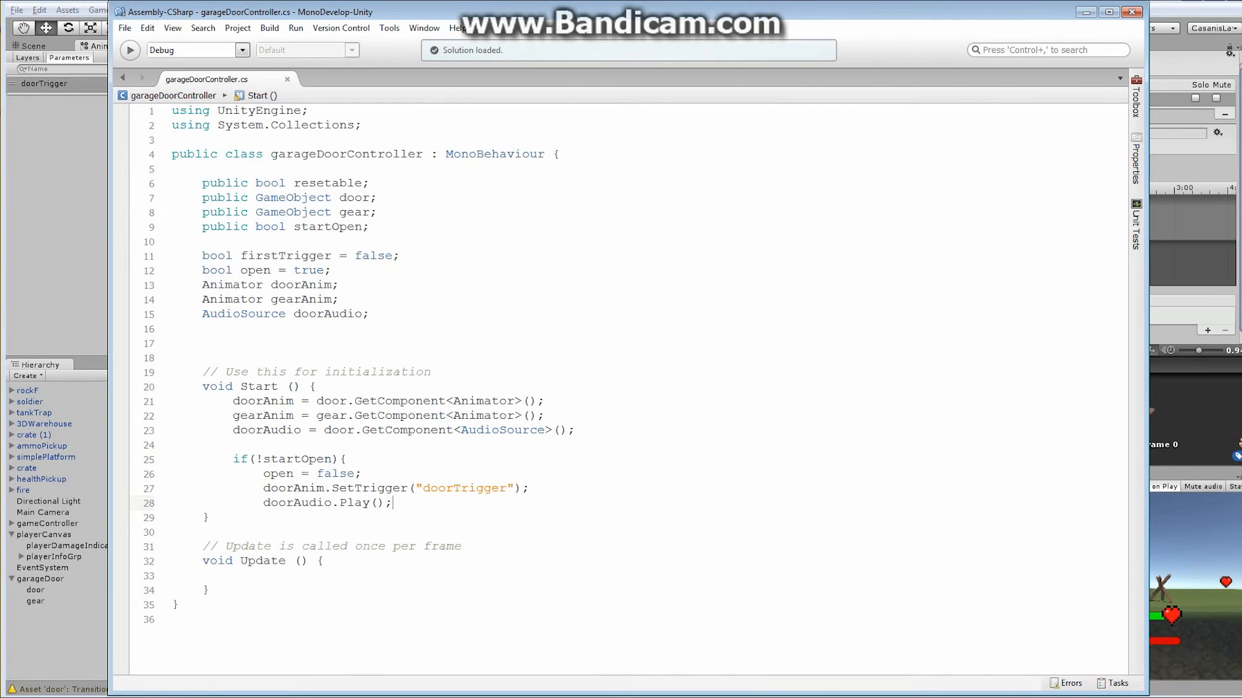
Step: Close the if(!startOpen) block with a brace and add an empty void OnTriggerEnter(Collider other) method below Start
{"action": "key", "text": "Return"}
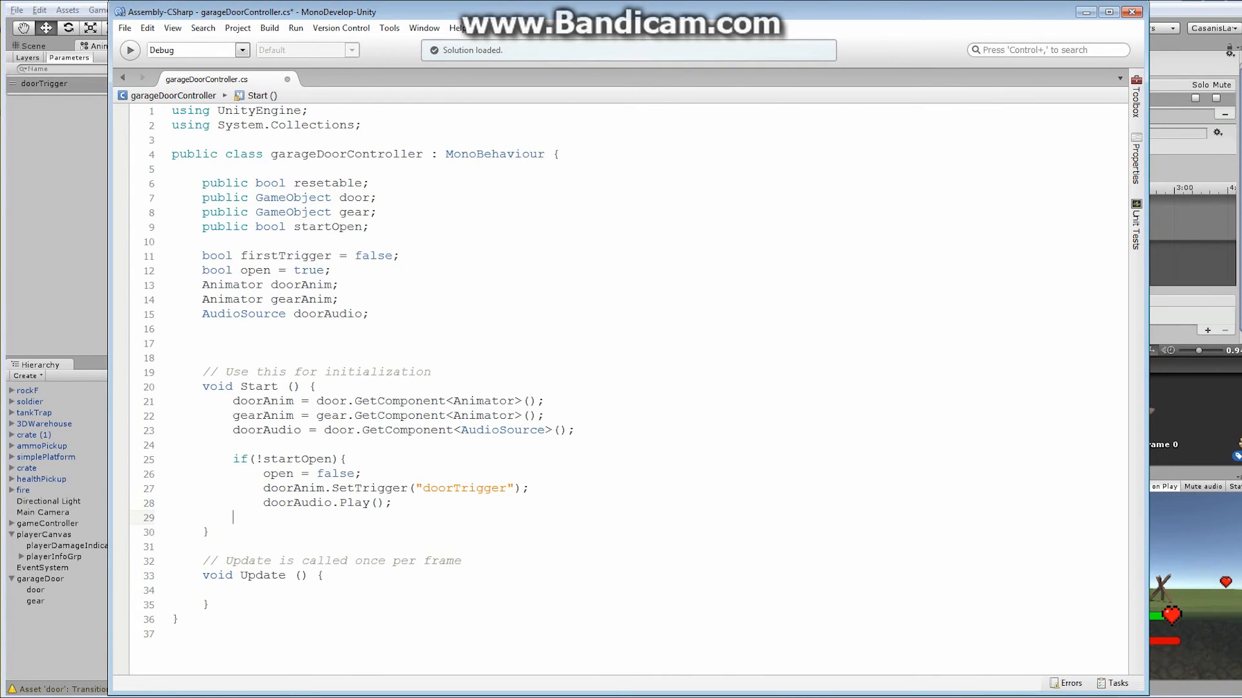
{"action": "type", "text": "}"}
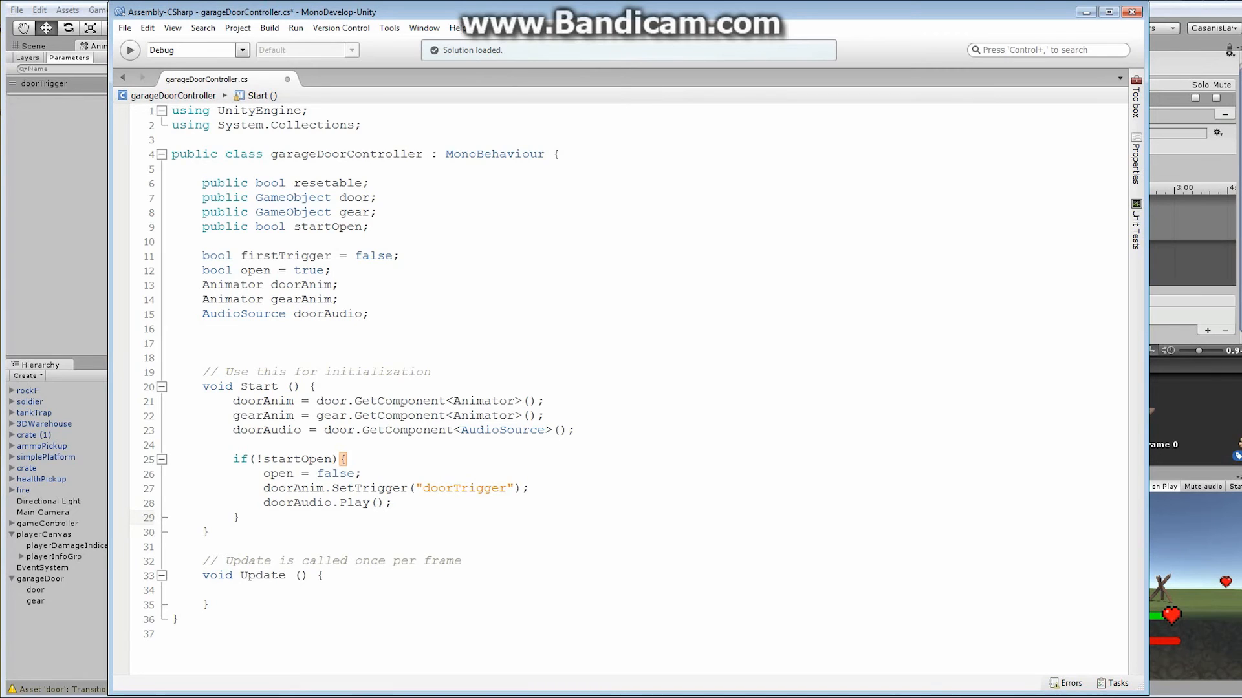
{"action": "left_click", "coordinate": [210, 532]}
{"action": "key", "text": "Return"}
{"action": "key", "text": "Return"}
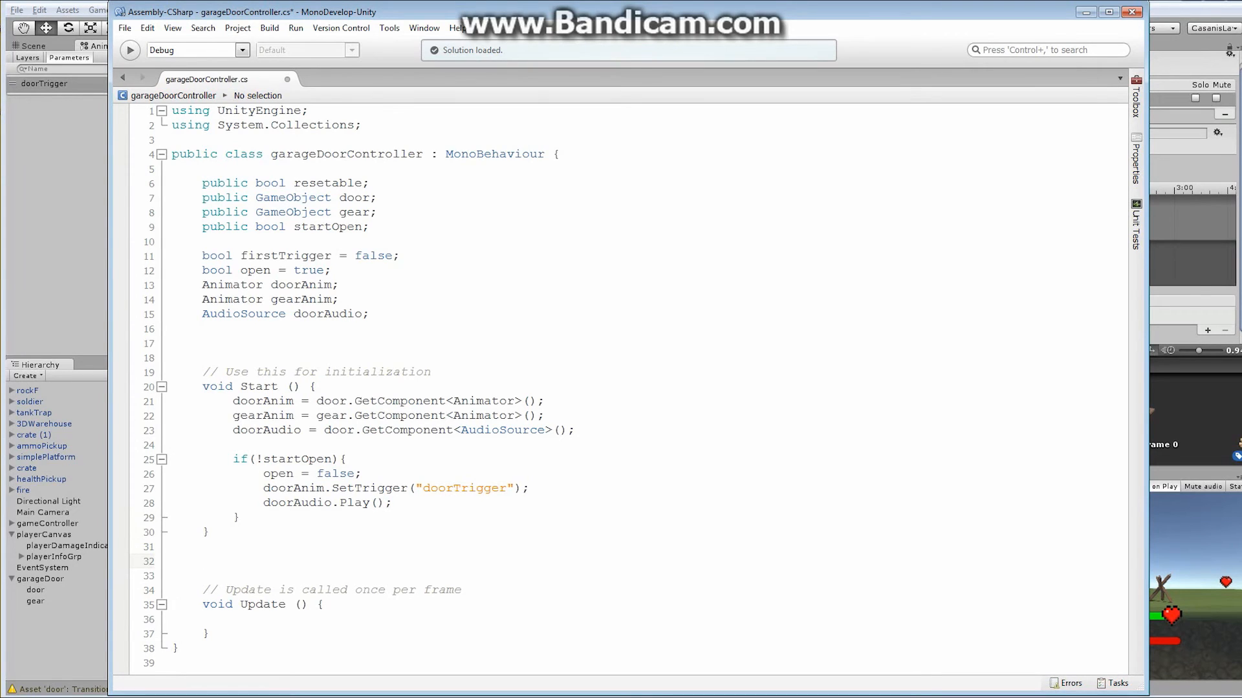
{"action": "type", "text": "void OnTriggerEnter"}
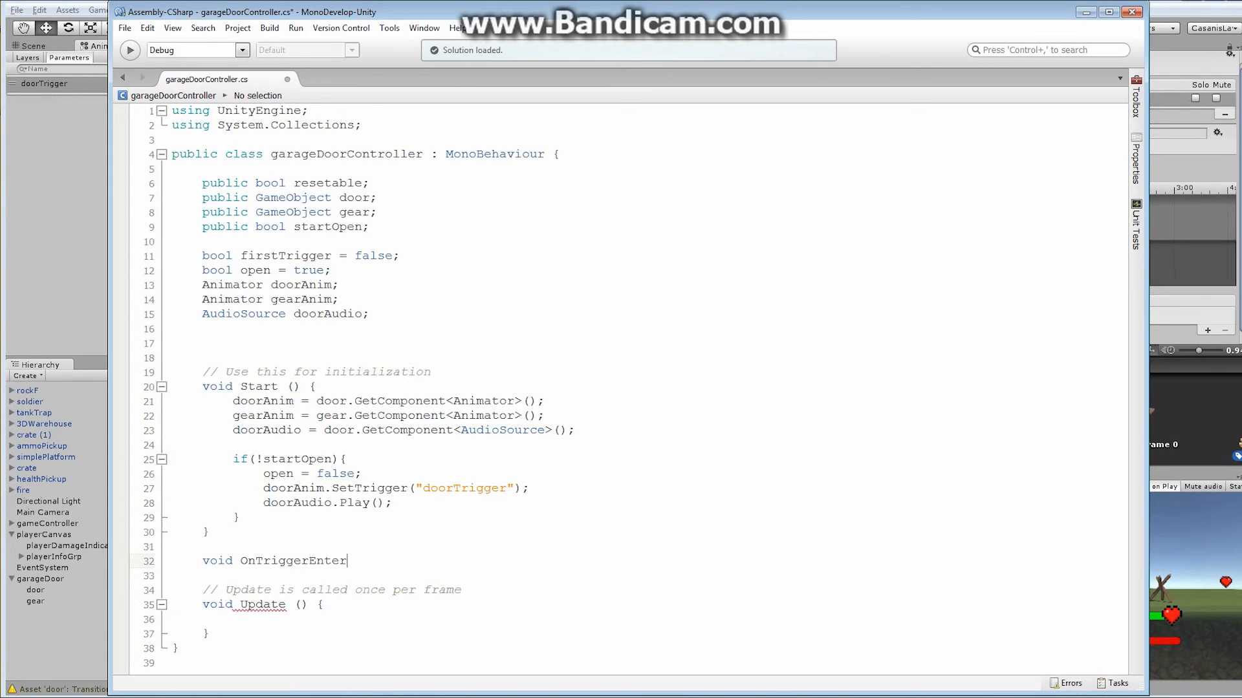
{"action": "type", "text": "(Col"}
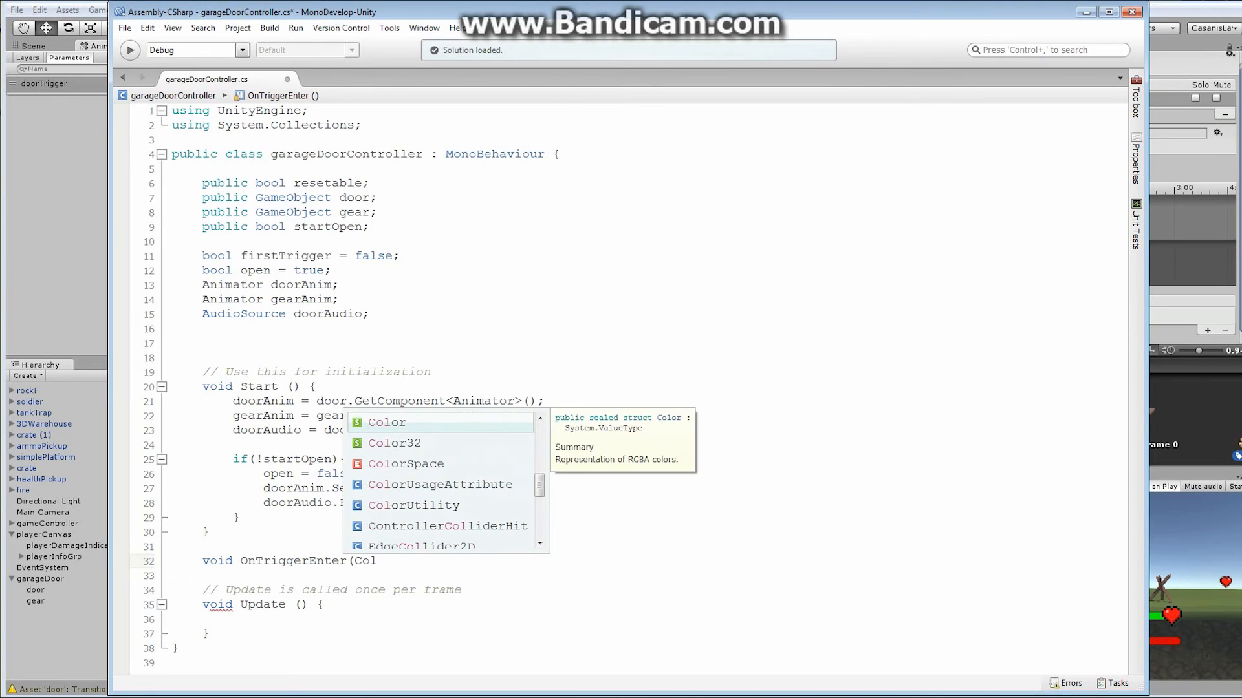
{"action": "type", "text": "lider"}
{"action": "key", "text": "Return"}
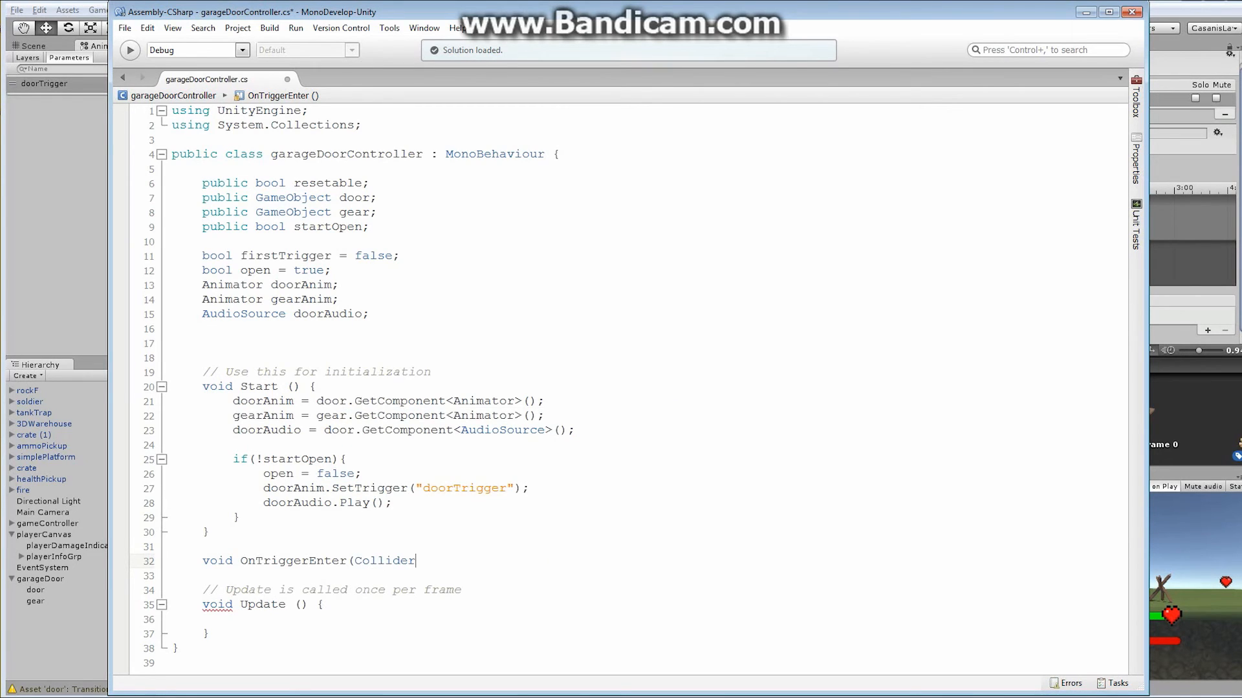
{"action": "type", "text": "other){"}
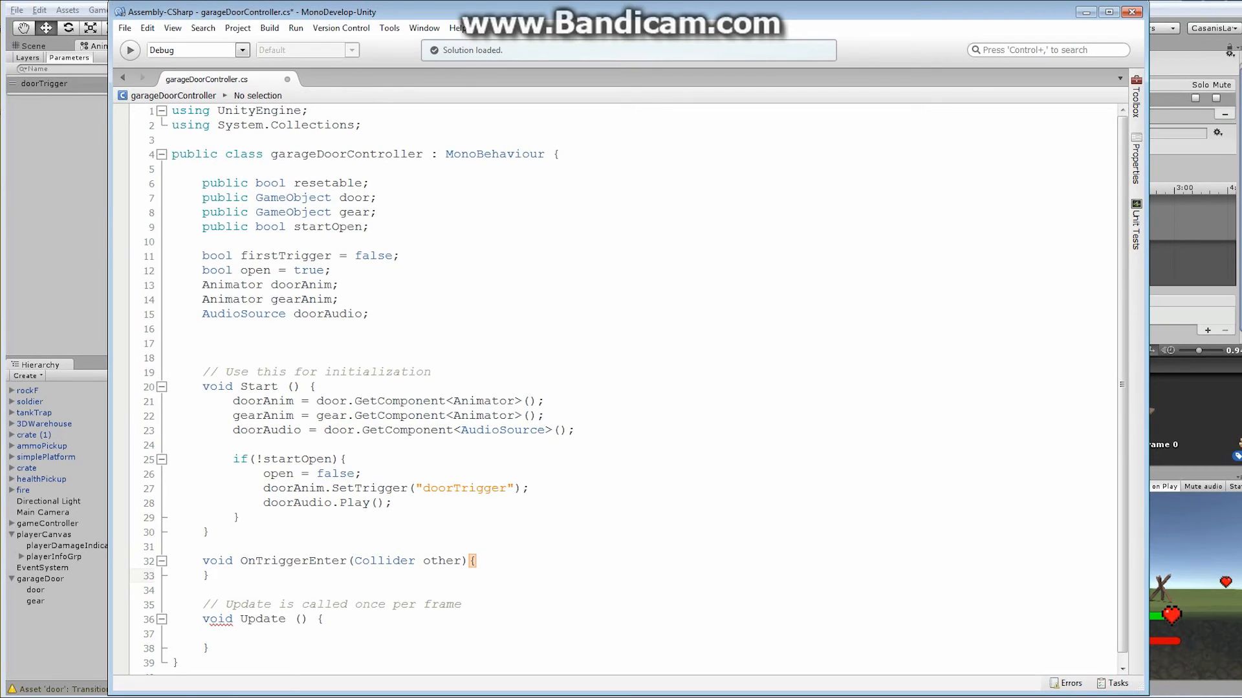
{"action": "key", "text": "Return"}
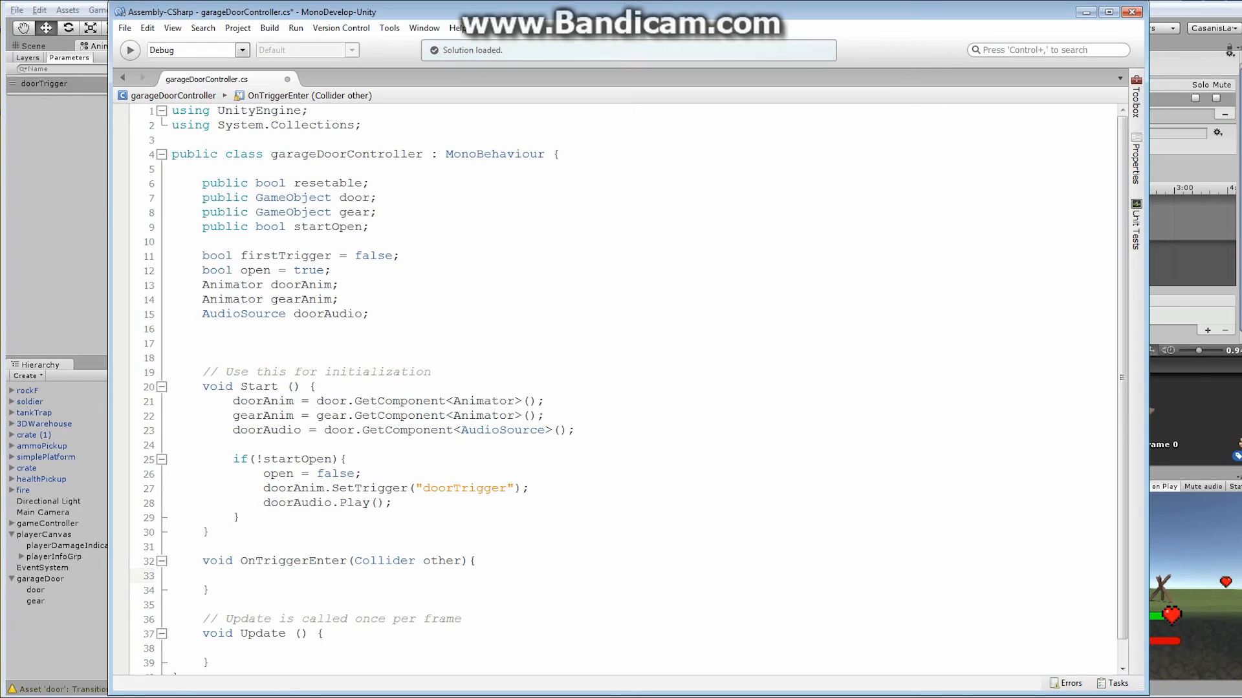
Step: Inside OnTriggerEnter, begin the condition if(other.tag == "Player" without closing its parenthesis
{"action": "type", "text": "if(Pl"}
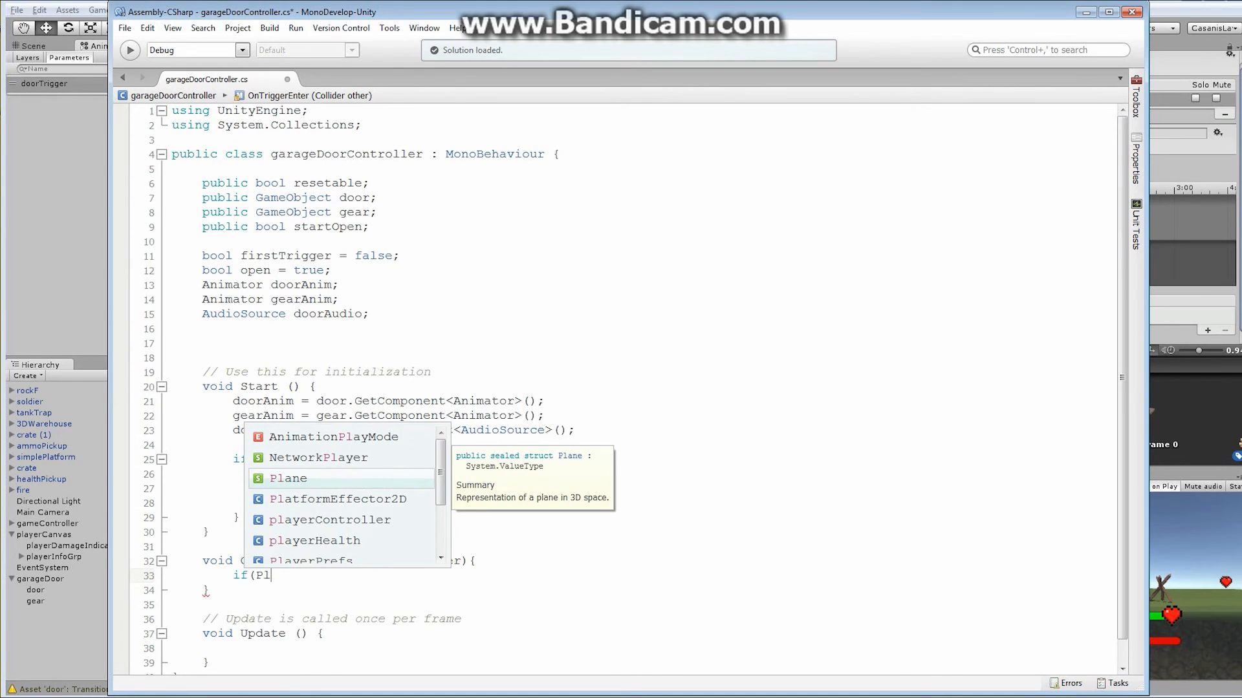
{"action": "key", "text": "BackSpace"}
{"action": "key", "text": "BackSpace"}
{"action": "type", "text": "other"}
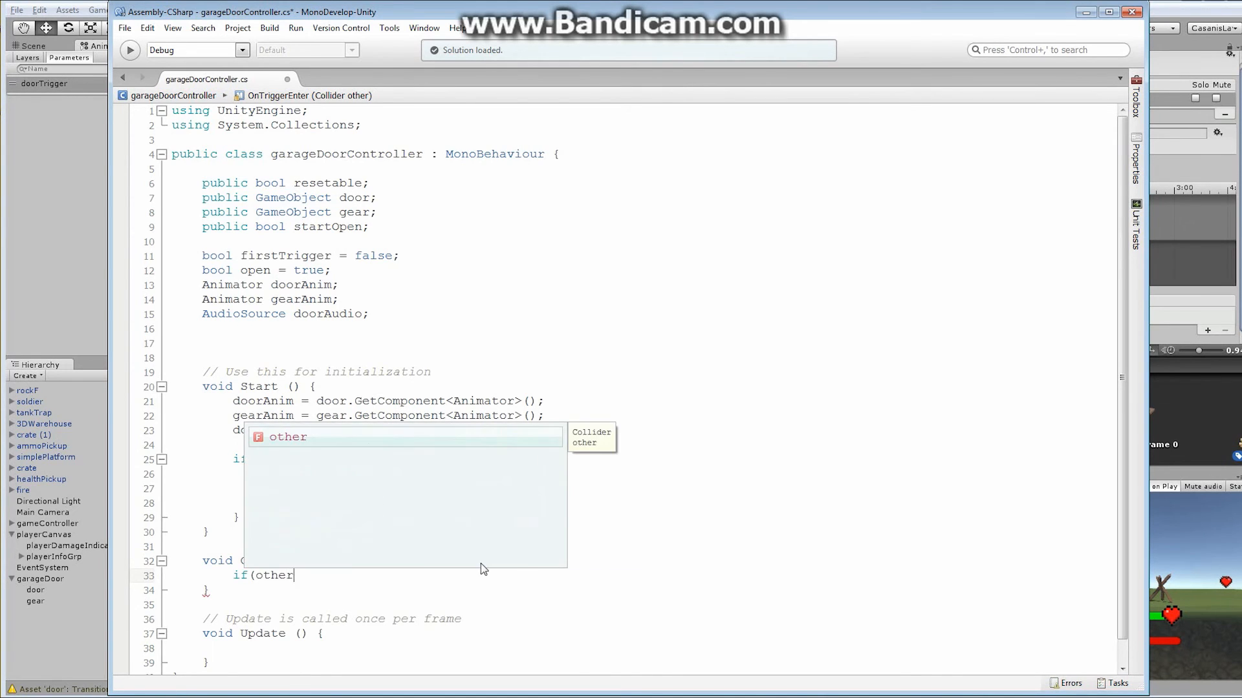
{"action": "type", "text": ".tag "}
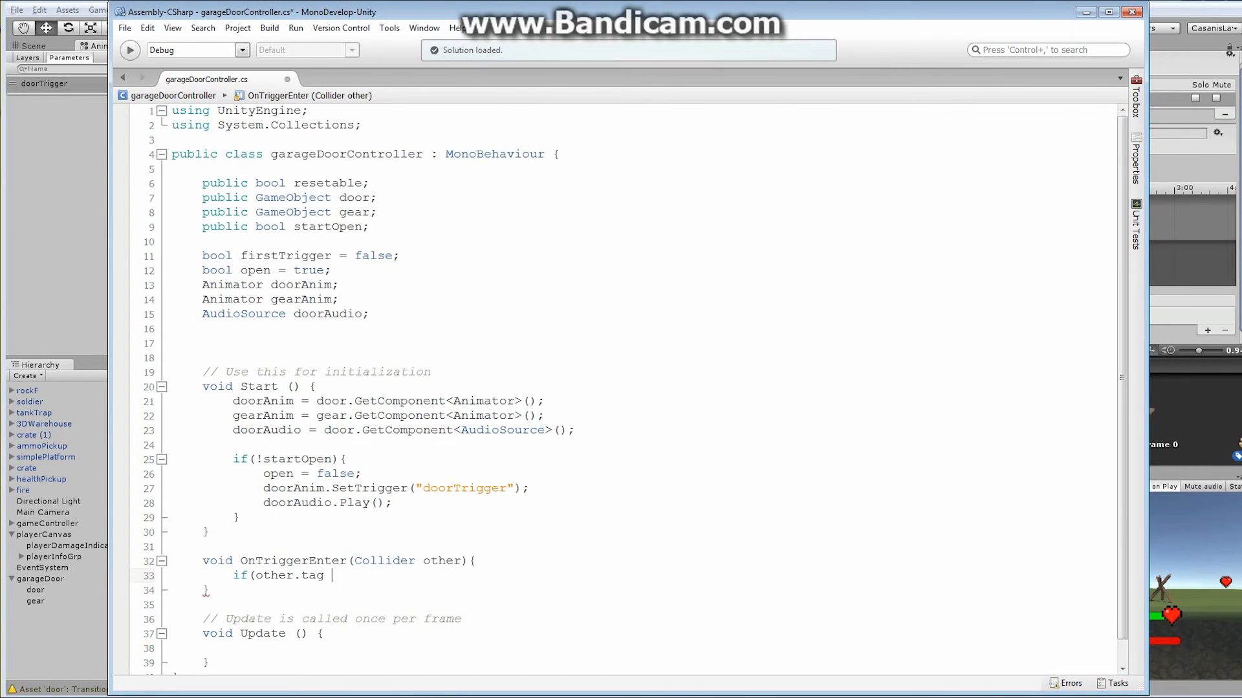
{"action": "type", "text": "== \"Player\""}
Step: Insert about twenty blank lines after the class's closing brace at the end of the script
{"action": "scroll", "coordinate": [621, 388], "scroll_direction": "down", "scroll_amount": 1}
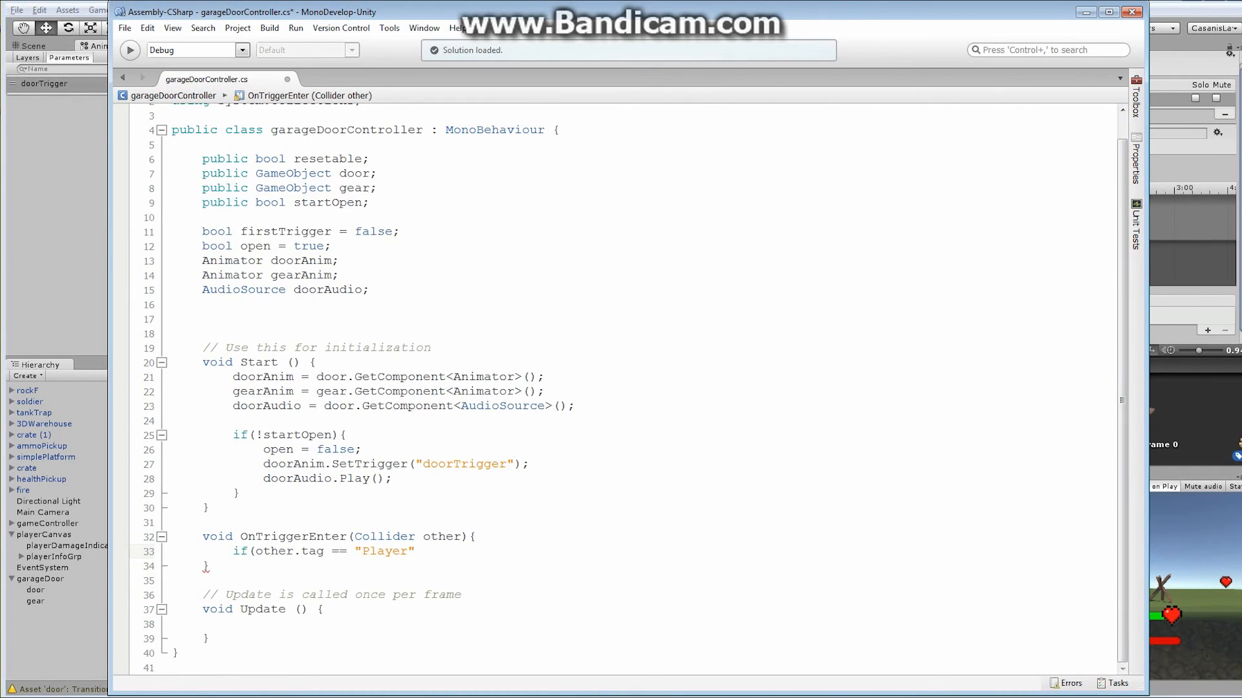
{"action": "left_click", "coordinate": [179, 654]}
{"action": "key", "text": "Return"}
{"action": "key", "text": "Return"}
{"action": "key", "text": "Return"}
{"action": "key", "text": "Return"}
{"action": "key", "text": "Return"}
{"action": "key", "text": "Return"}
{"action": "key", "text": "Return"}
{"action": "key", "text": "Return"}
{"action": "key", "text": "Return"}
{"action": "key", "text": "Return"}
{"action": "key", "text": "Return"}
{"action": "key", "text": "Return"}
{"action": "key", "text": "Return"}
{"action": "key", "text": "Return"}
{"action": "key", "text": "Return"}
{"action": "key", "text": "Return"}
{"action": "key", "text": "Return"}
{"action": "key", "text": "Return"}
{"action": "key", "text": "Return"}
{"action": "key", "text": "Return"}
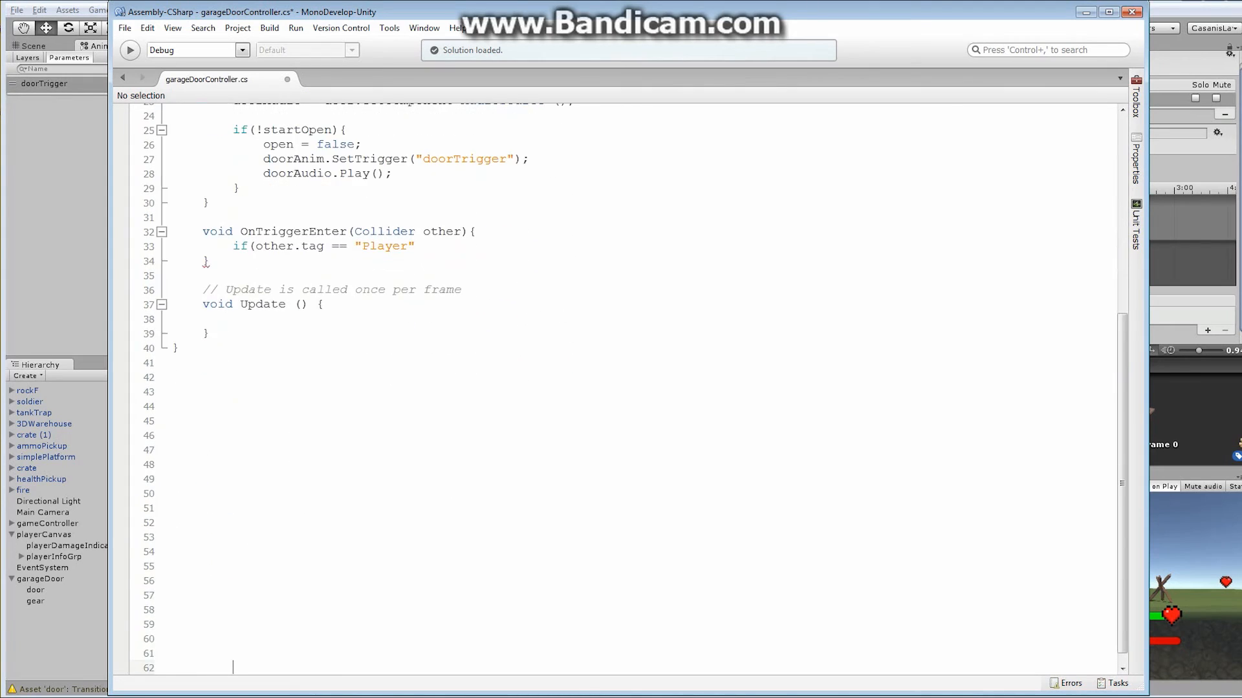
Step: Complete the OnTriggerEnter condition with && !firstTrigger, open its block with a brace and begin a new line inside
{"action": "left_click", "coordinate": [416, 246]}
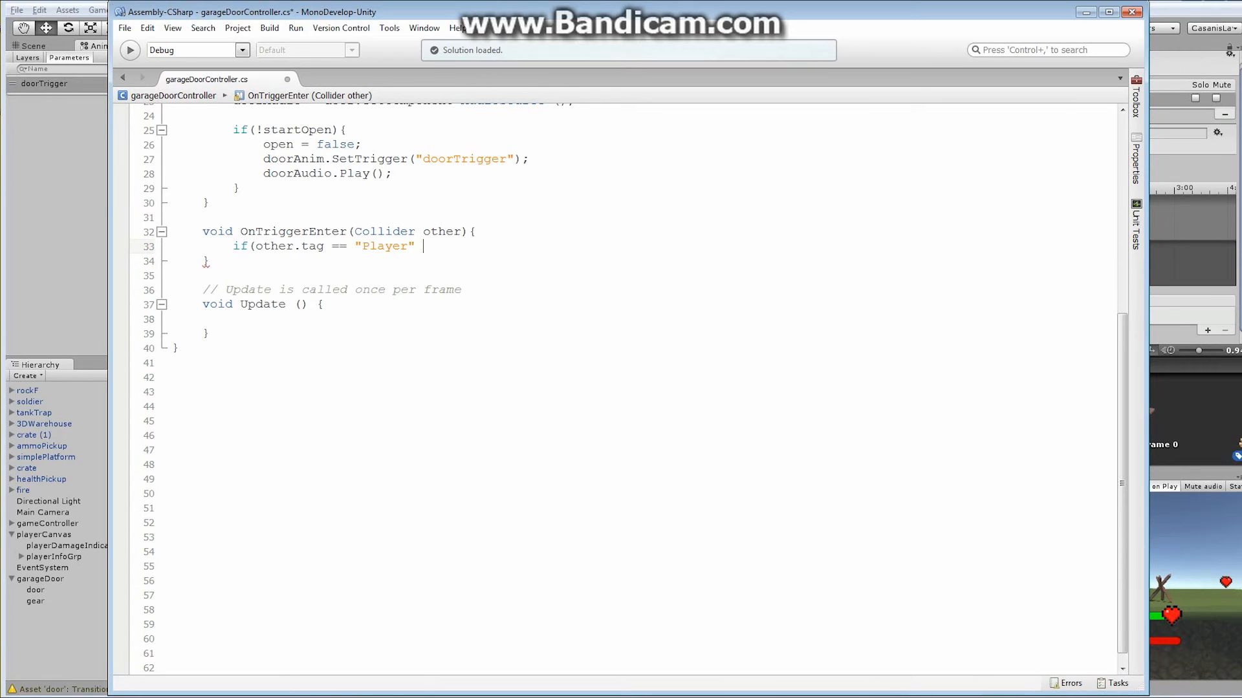
{"action": "type", "text": "&& !firs"}
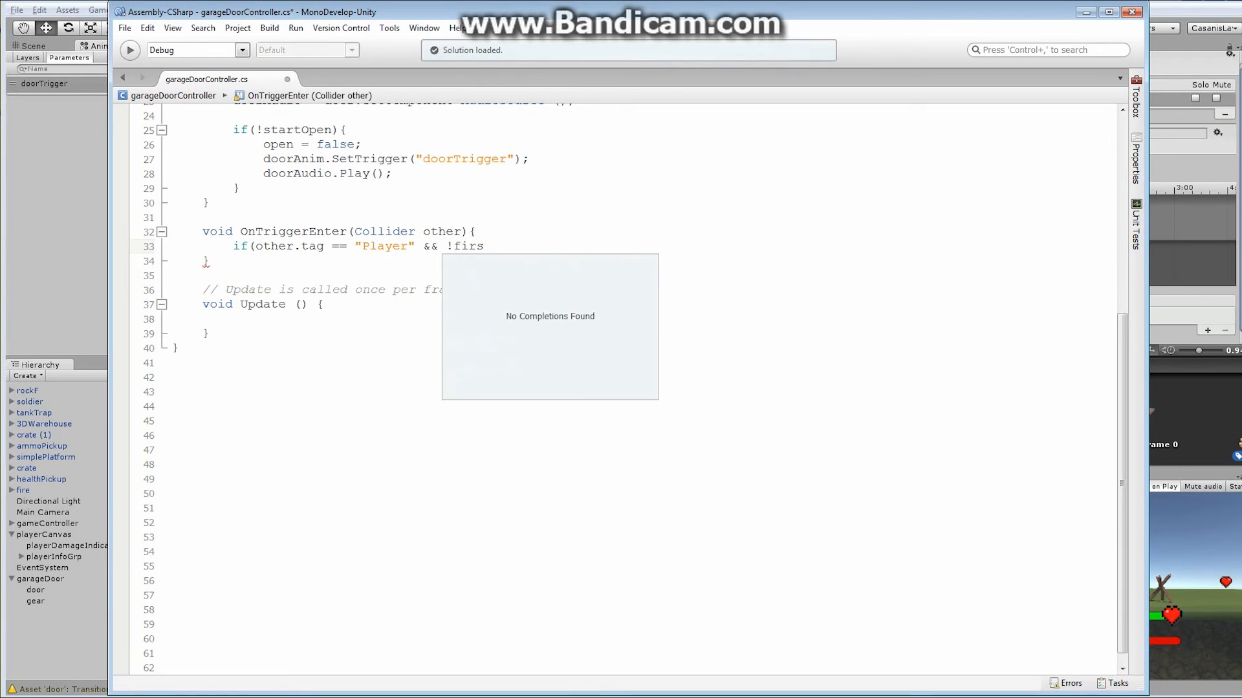
{"action": "type", "text": "tTrigger"}
{"action": "left_click_drag", "start_coordinate": [1122, 338], "coordinate": [1113, 263]}
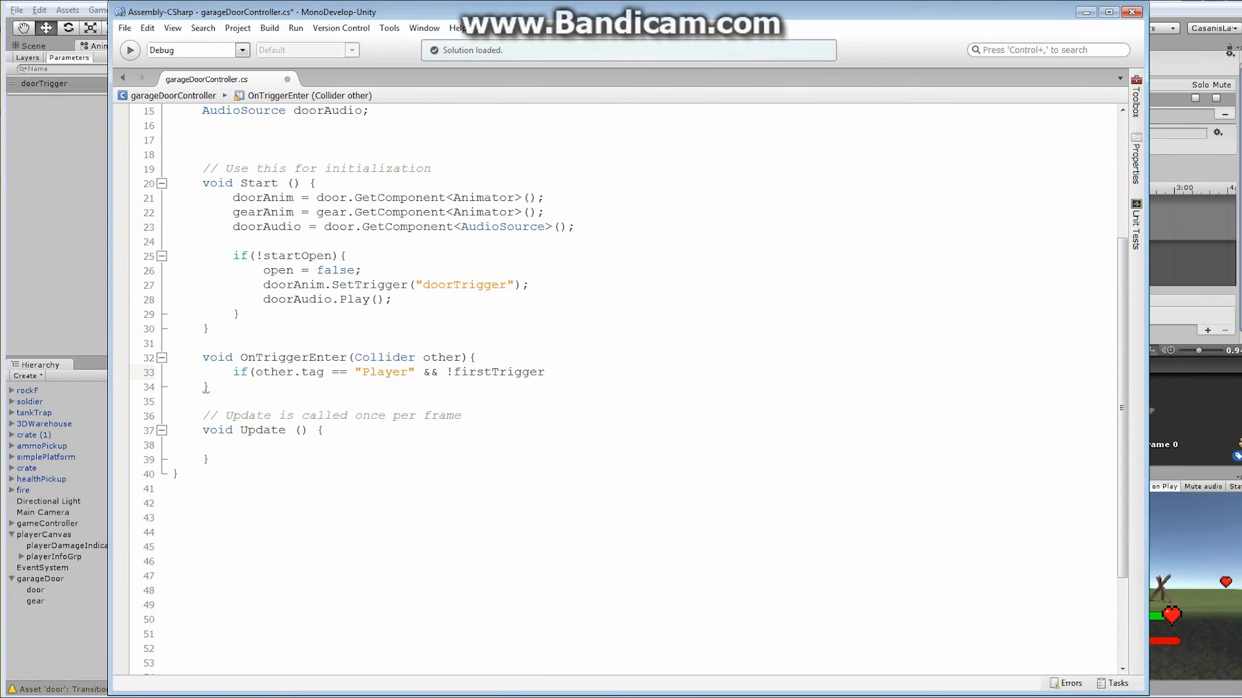
{"action": "type", "text": ")"}
{"action": "type", "text": "{"}
{"action": "key", "text": "Return"}
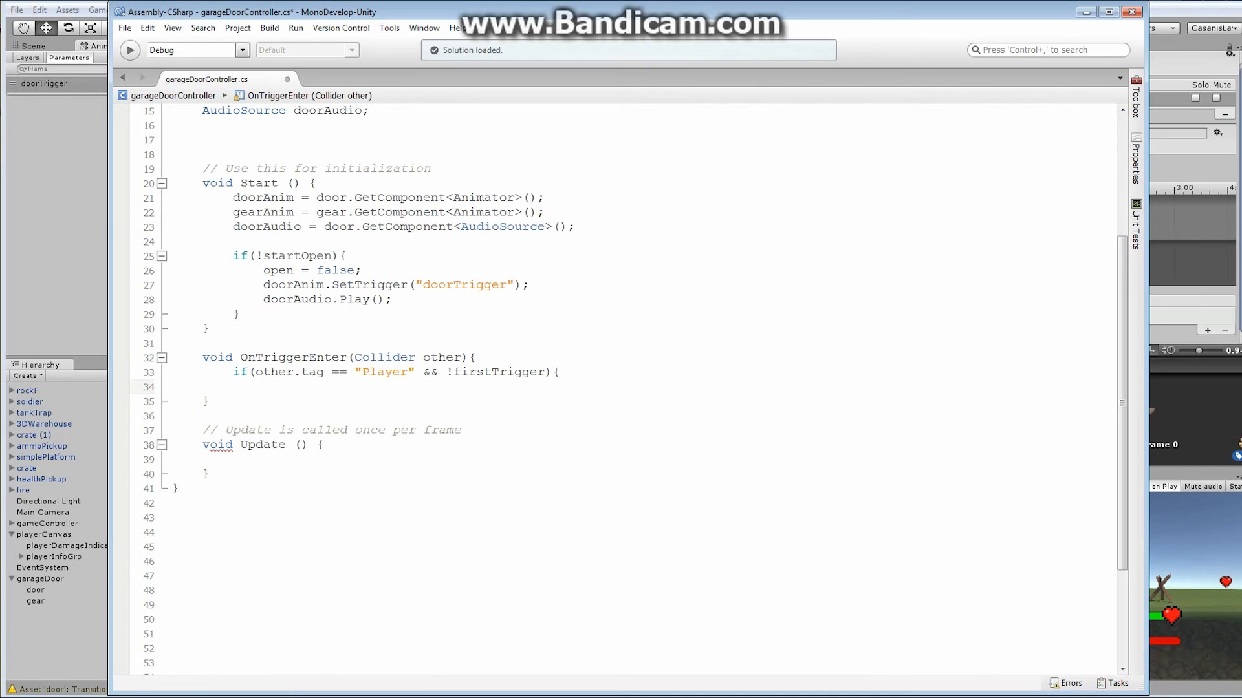
Step: Inside the Player condition block, add the line if(!resetable) firstTrigger = true; and start a new line
{"action": "type", "text": "if(!resetab"}
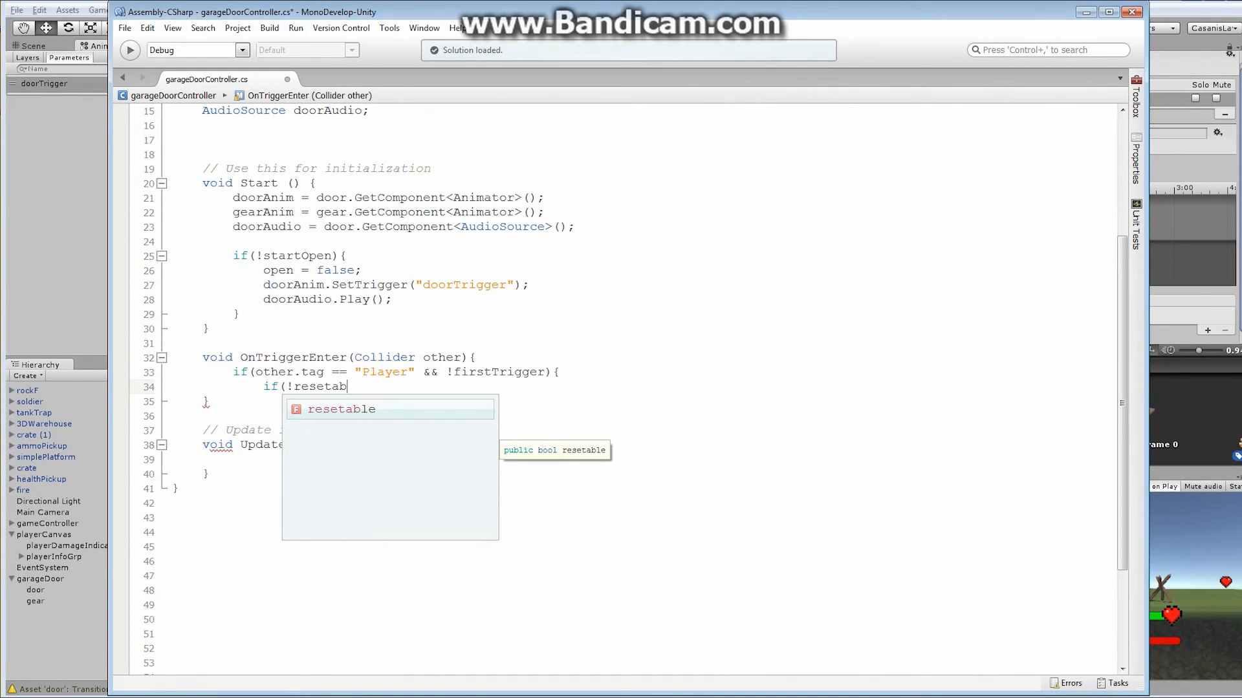
{"action": "type", "text": "le) "}
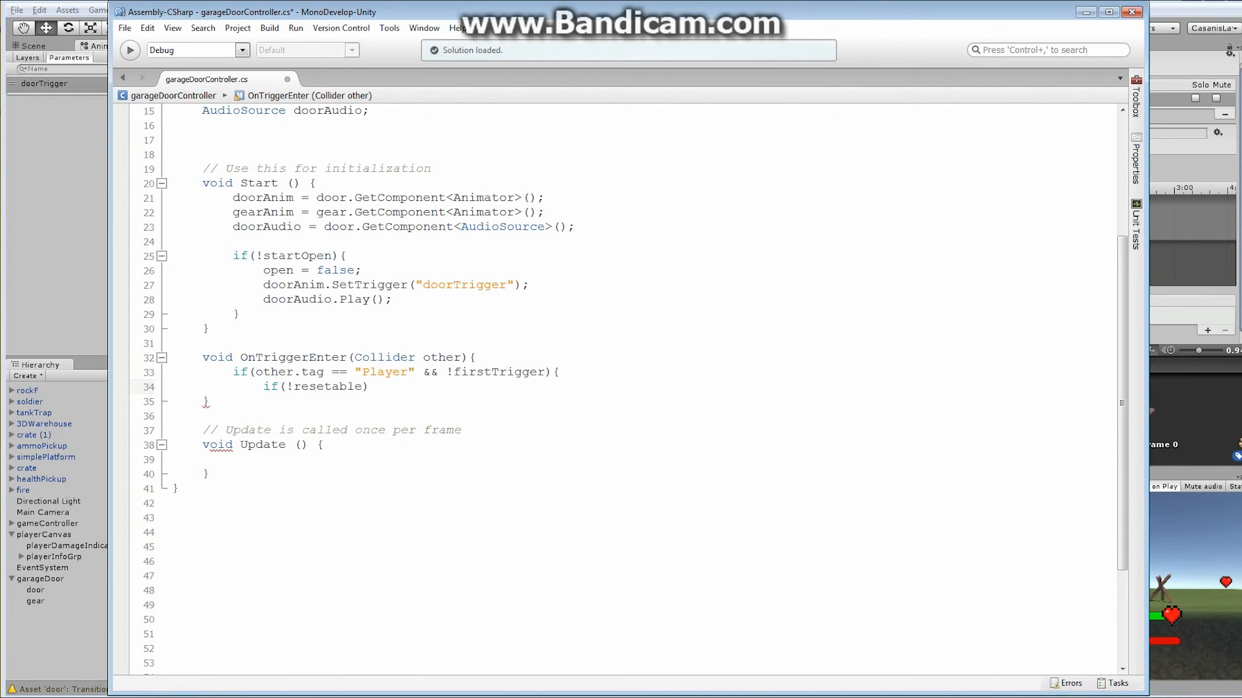
{"action": "type", "text": "fir"}
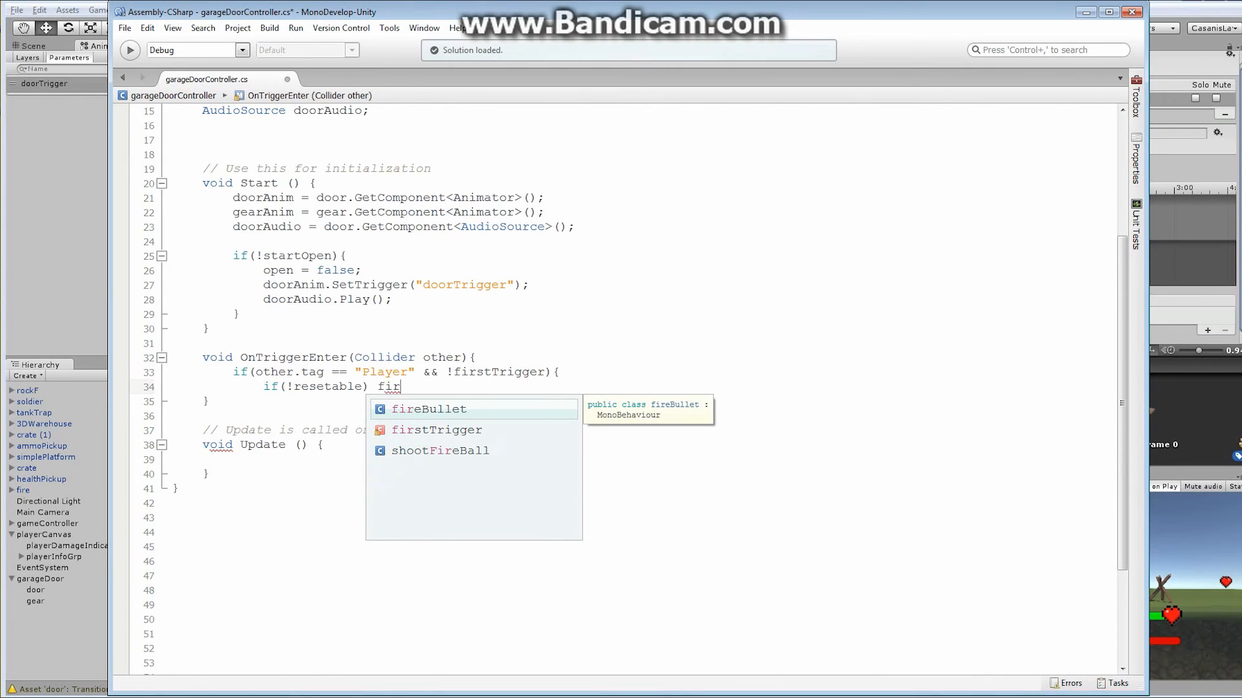
{"action": "key", "text": "Down"}
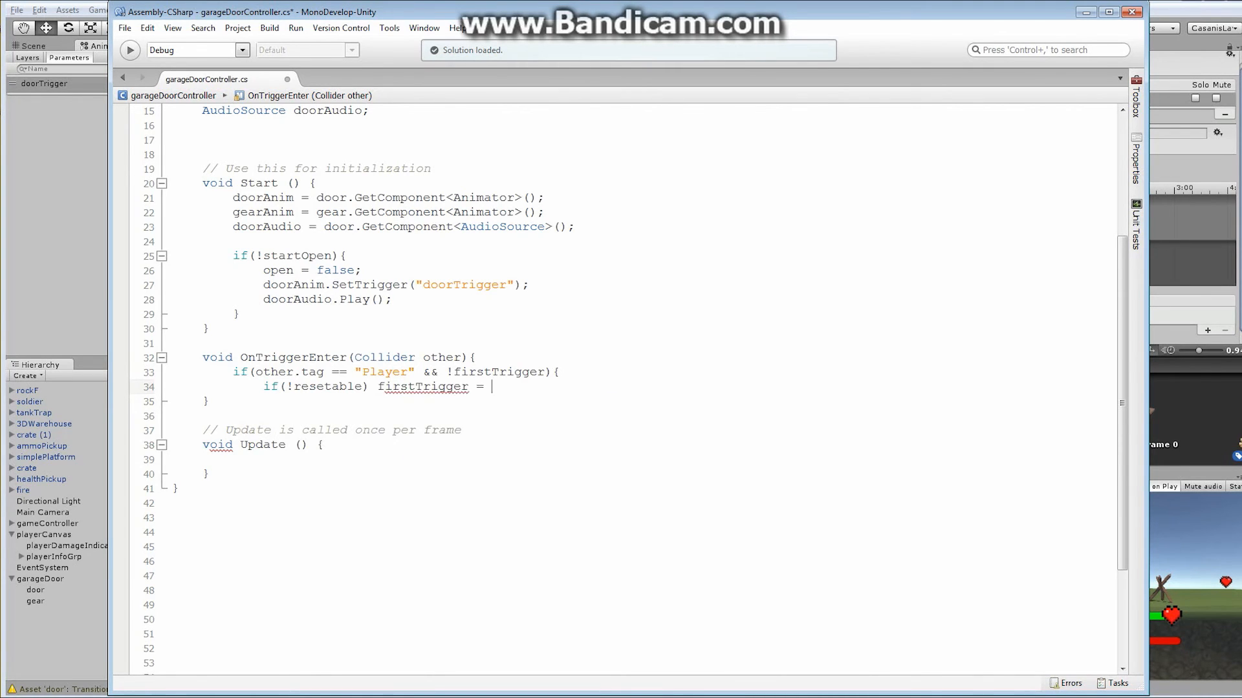
{"action": "type", "text": "= true;"}
{"action": "key", "text": "Return"}
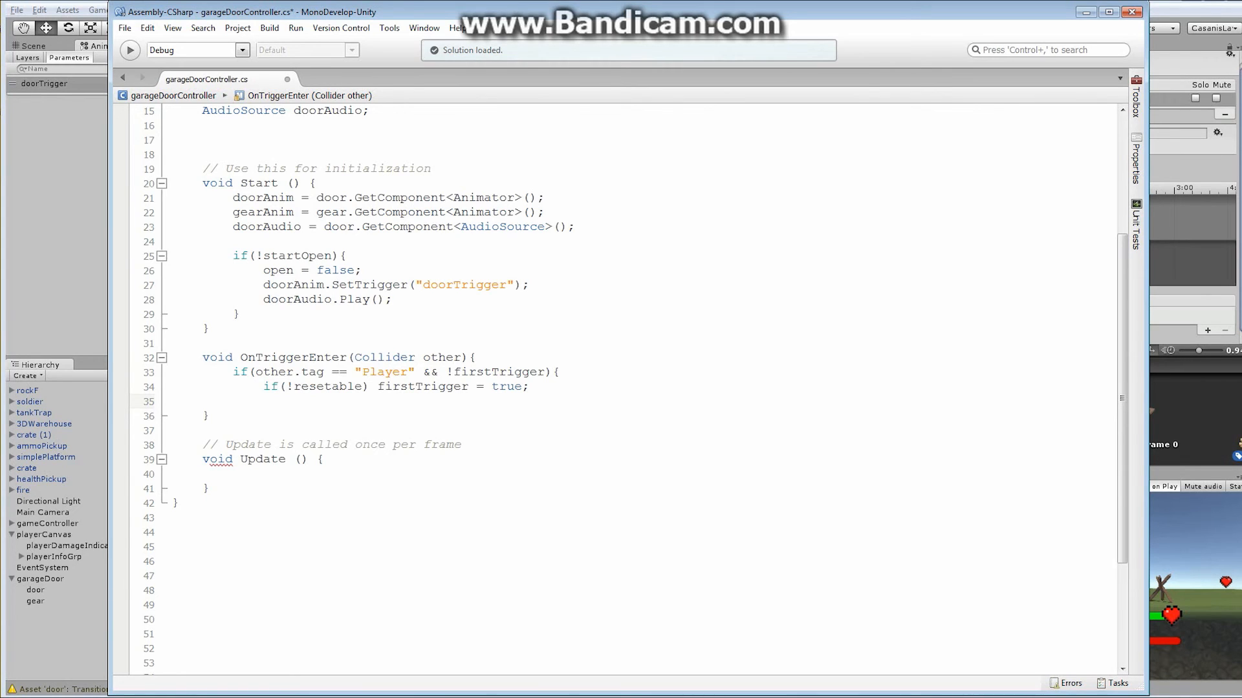
Step: Add the statement doorAnim.SetTrigger("doorTrigger"); below the resetable check in OnTriggerEnter
{"action": "type", "text": "door"}
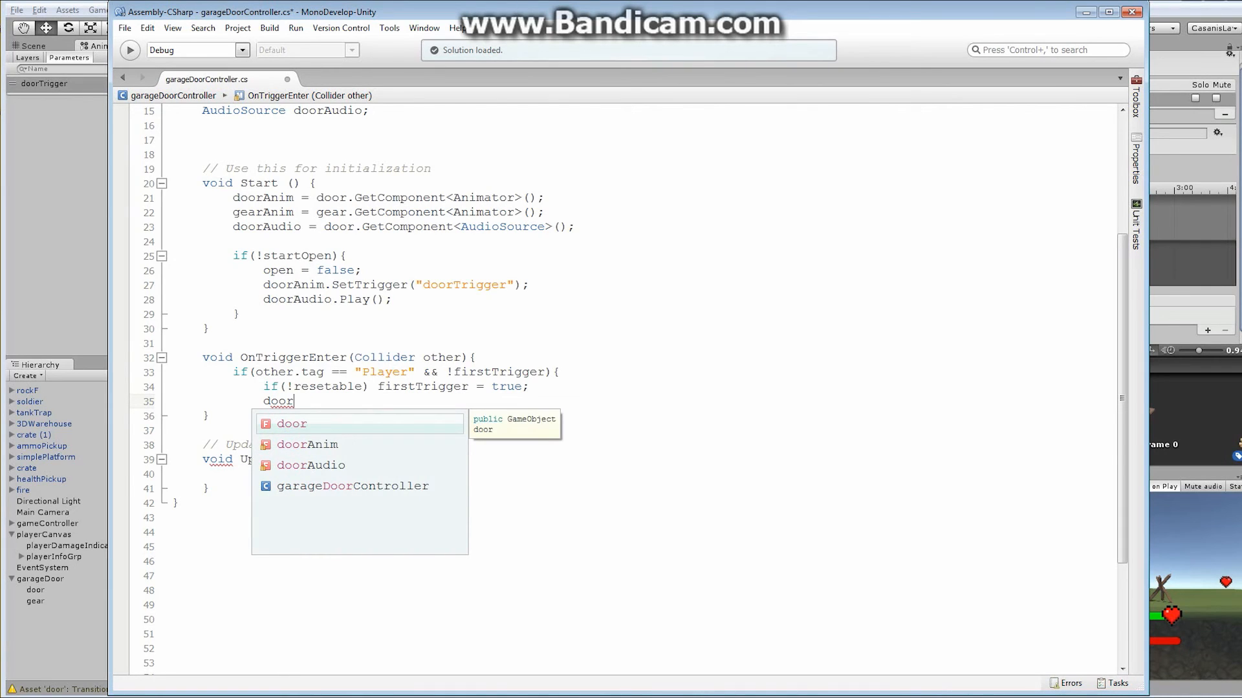
{"action": "key", "text": "Down"}
{"action": "key", "text": "Return"}
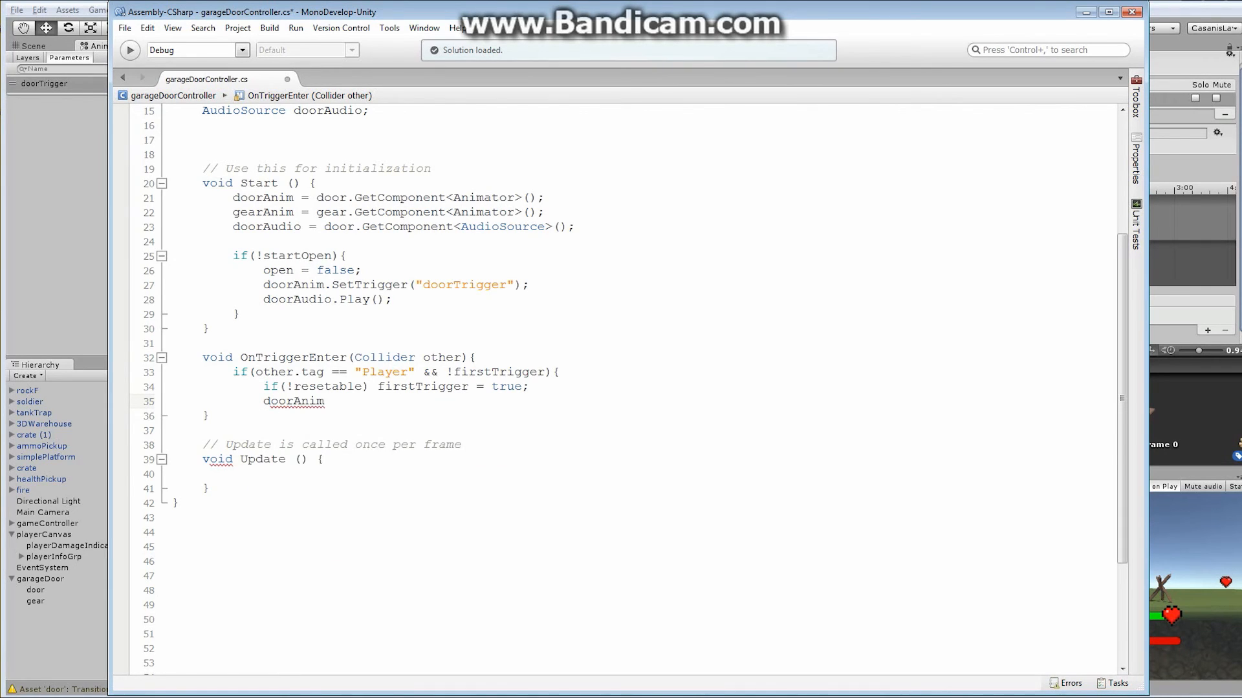
{"action": "type", "text": ".se"}
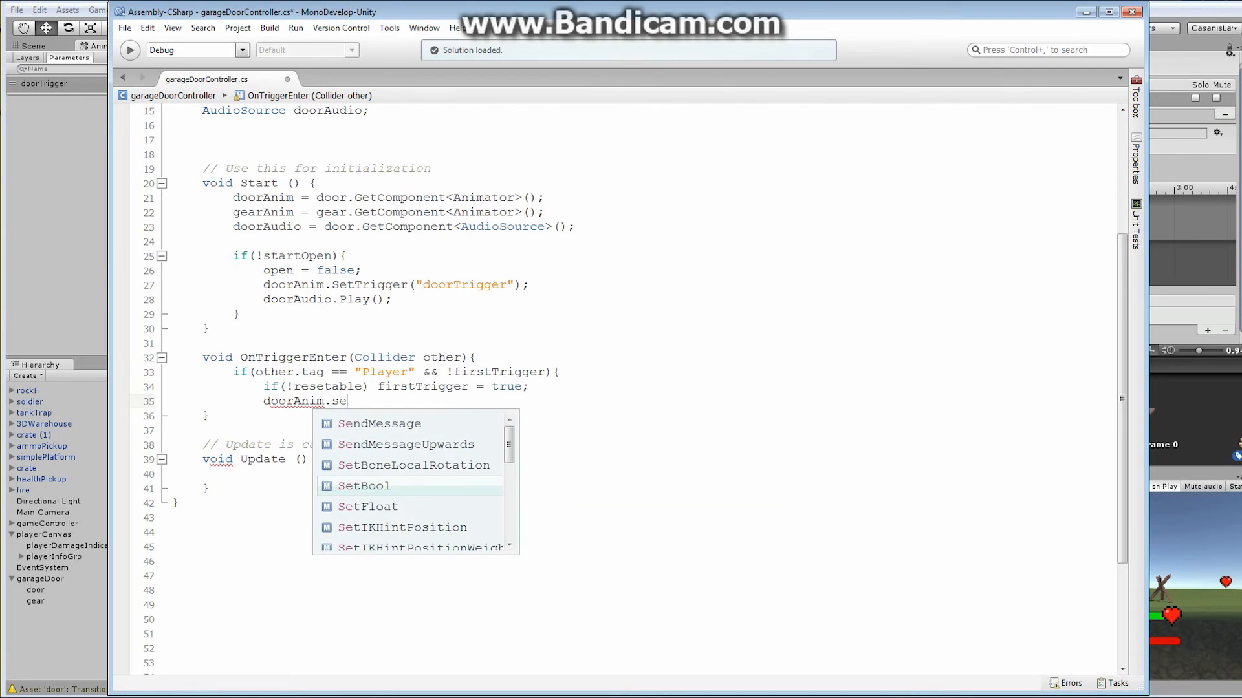
{"action": "type", "text": "tt"}
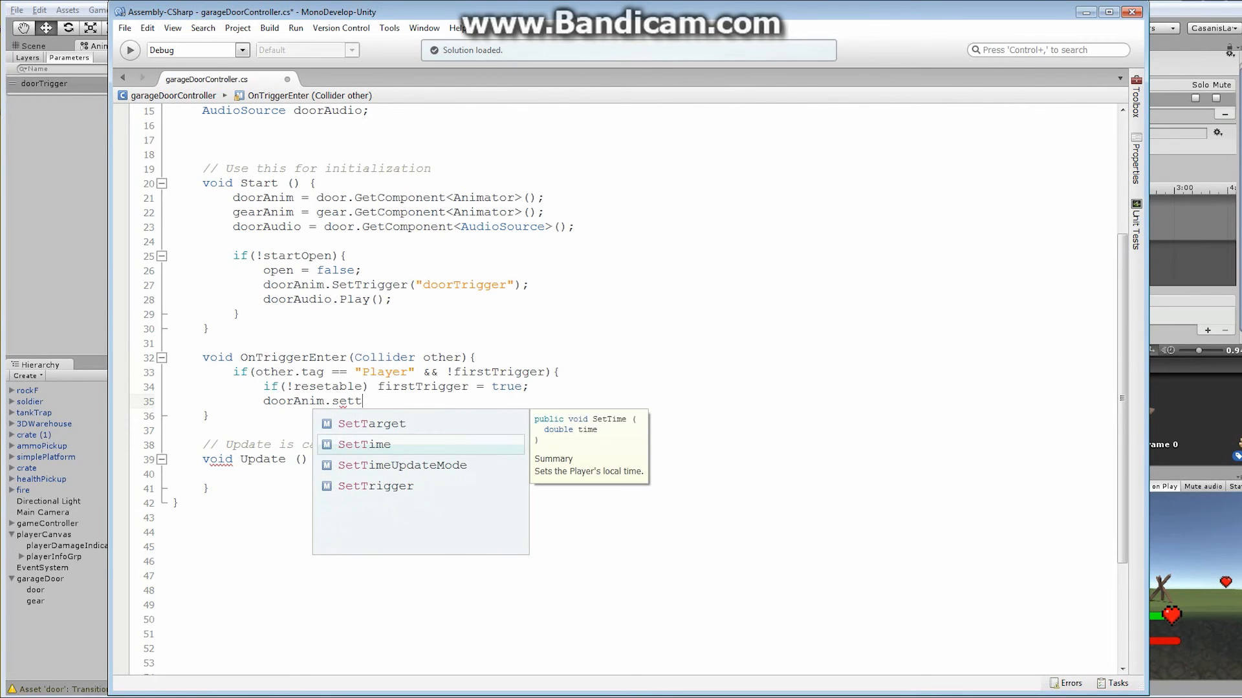
{"action": "key", "text": "Down"}
{"action": "key", "text": "Return"}
{"action": "key", "text": "BackSpace"}
{"action": "key", "text": "BackSpace"}
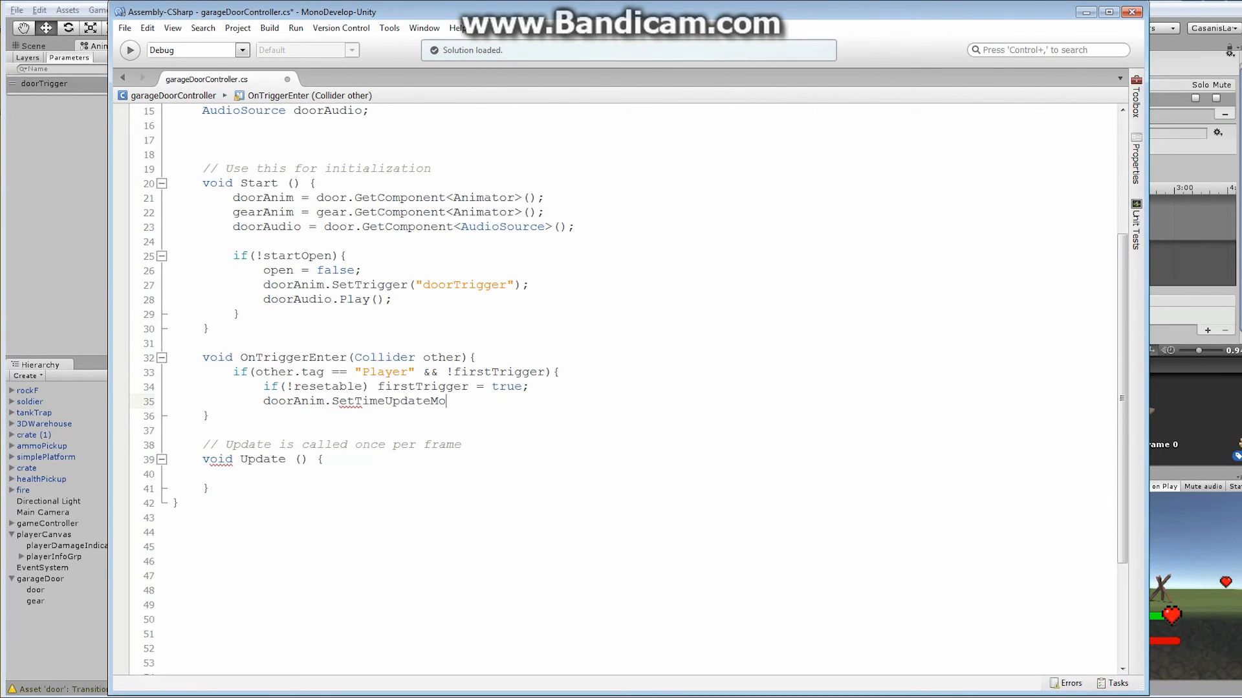
{"action": "key", "text": "BackSpace"}
{"action": "key", "text": "BackSpace"}
{"action": "key", "text": "BackSpace"}
{"action": "key", "text": "BackSpace"}
{"action": "key", "text": "BackSpace"}
{"action": "key", "text": "BackSpace"}
{"action": "key", "text": "BackSpace"}
{"action": "key", "text": "BackSpace"}
{"action": "key", "text": "BackSpace"}
{"action": "key", "text": "BackSpace"}
{"action": "key", "text": "BackSpace"}
{"action": "type", "text": "rigger("}
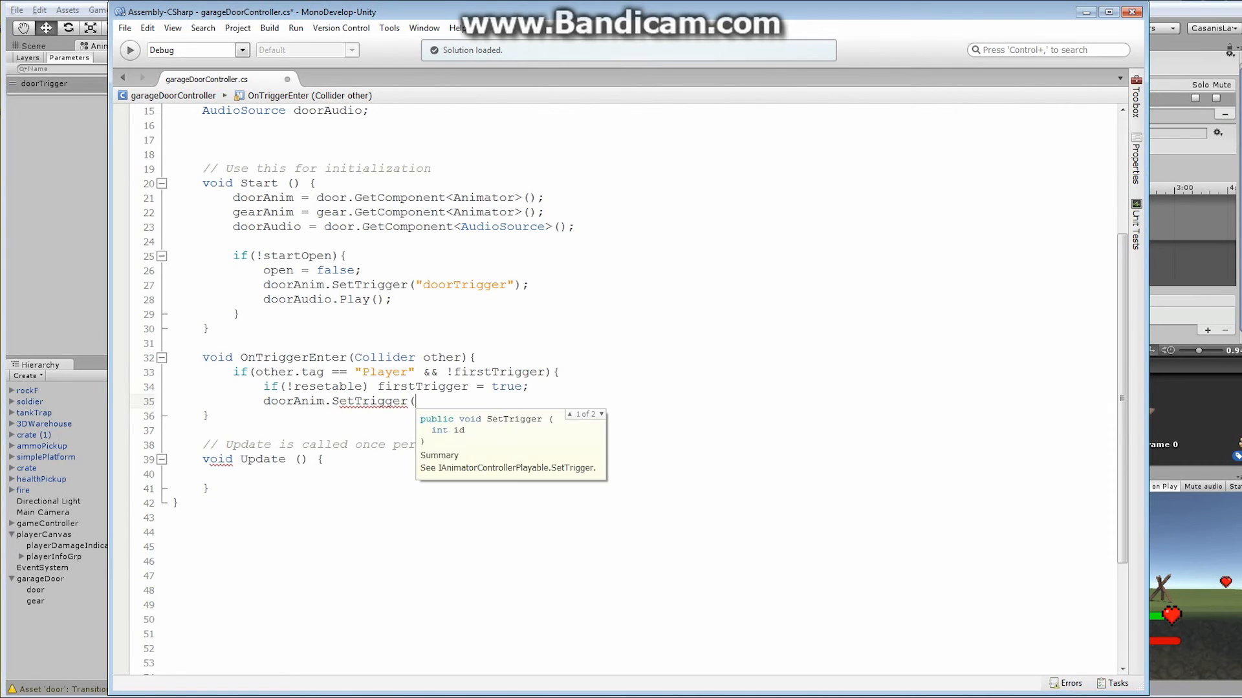
{"action": "type", "text": "\"doorTrigger\");"}
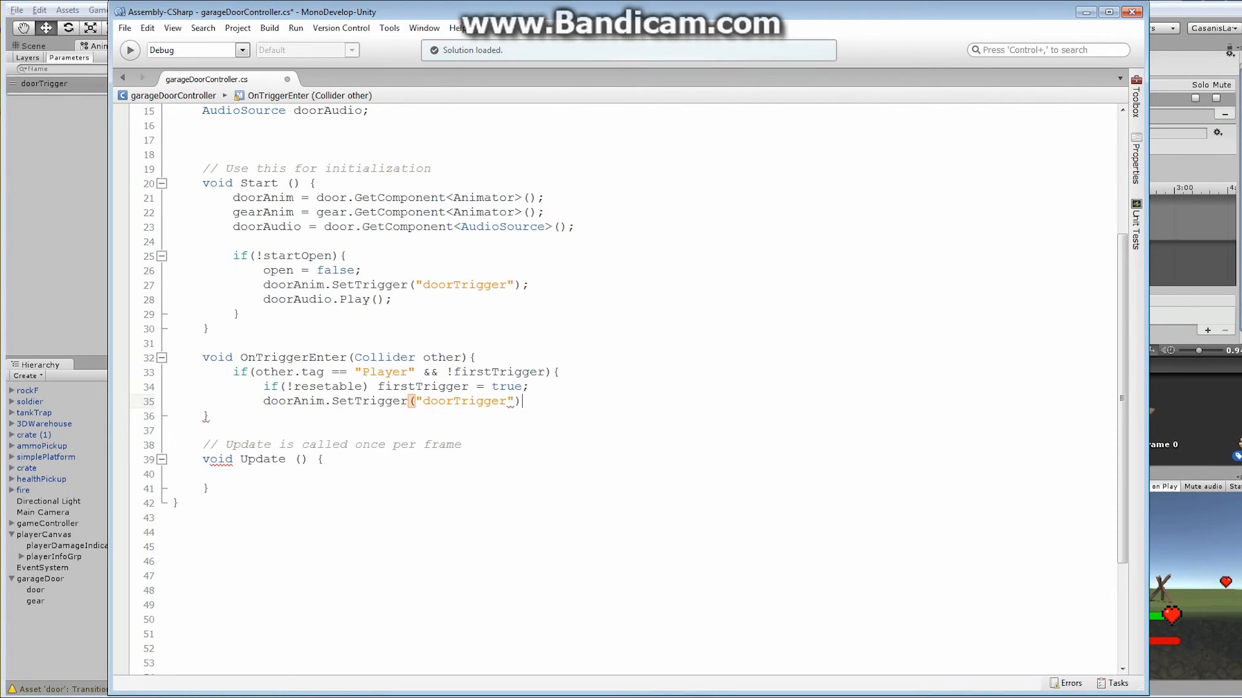
{"action": "key", "text": "Return"}
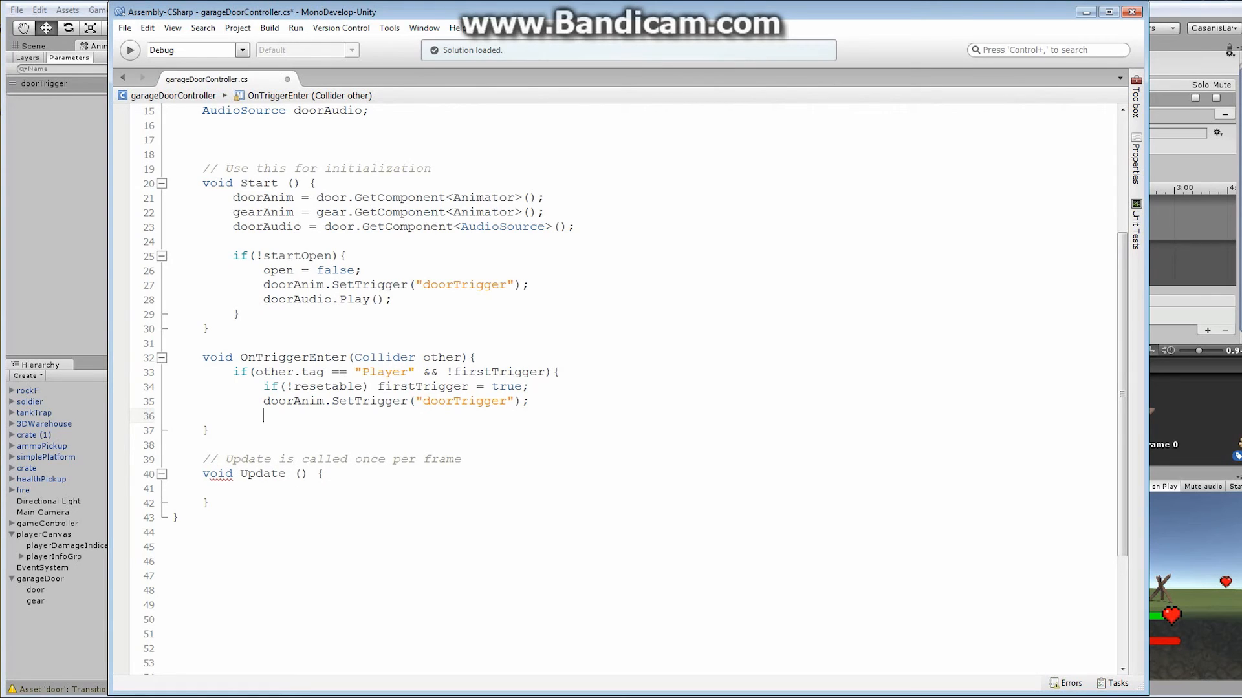
Step: Add the statement open = !open; below the door trigger call and begin the following line with gear
{"action": "type", "text": "open"}
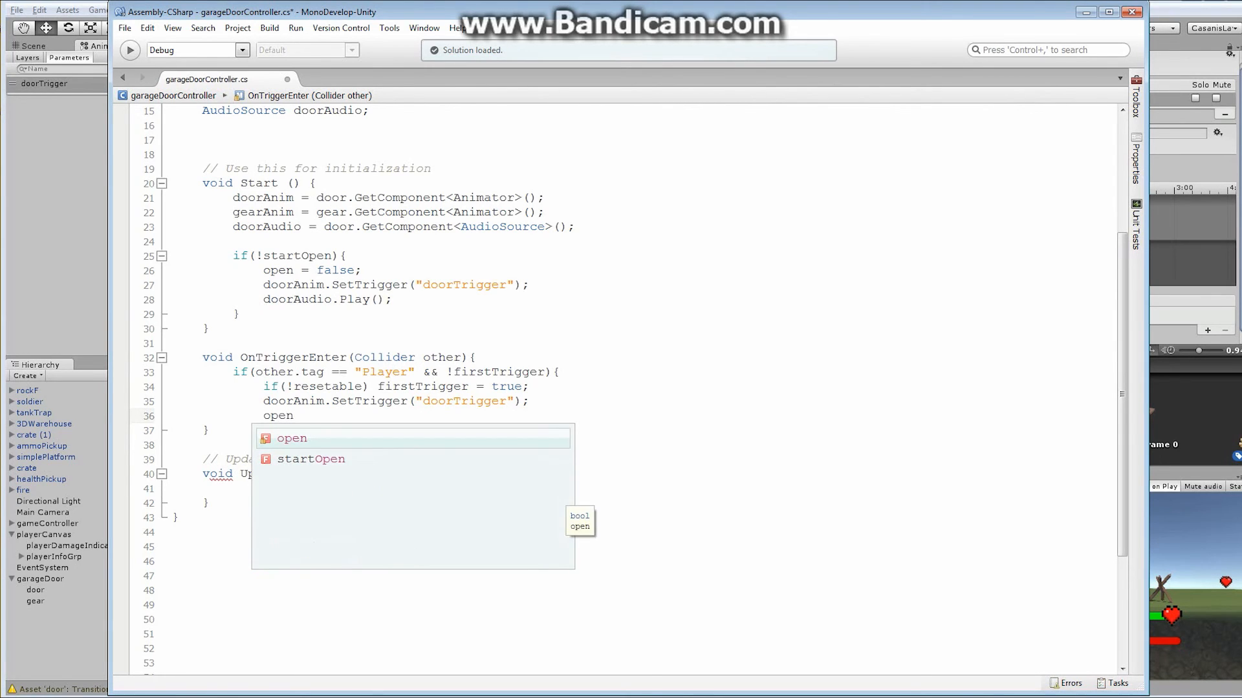
{"action": "type", "text": " = !"}
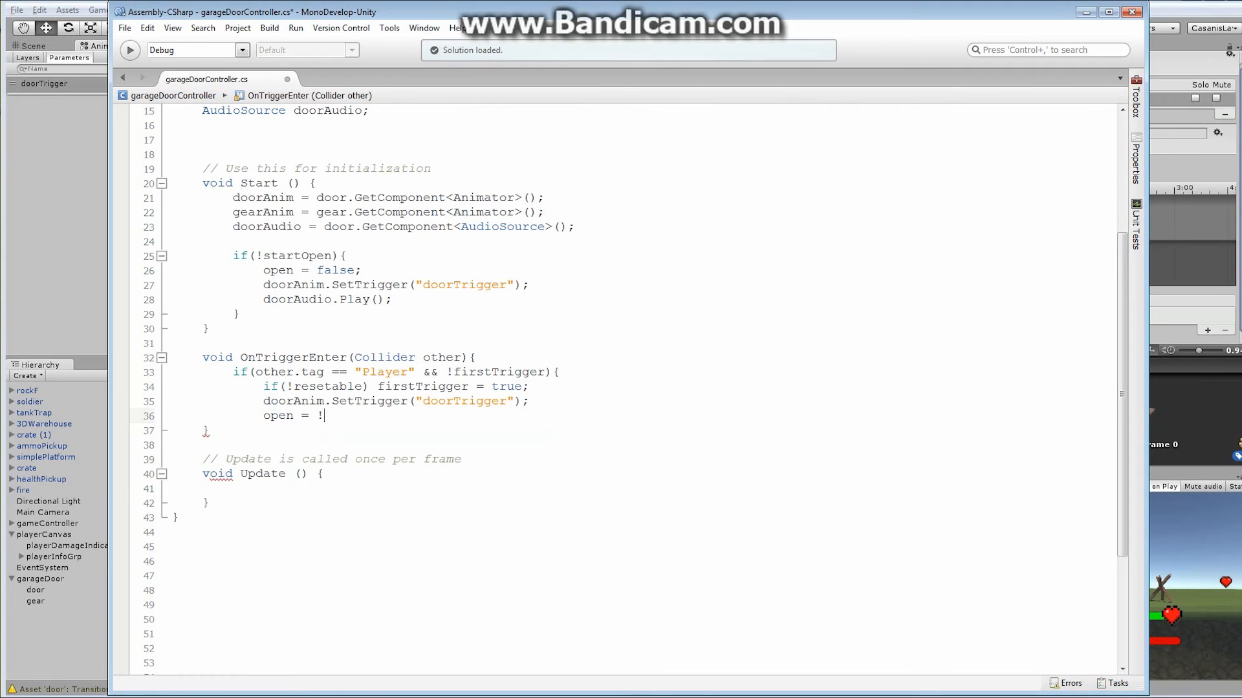
{"action": "type", "text": "open"}
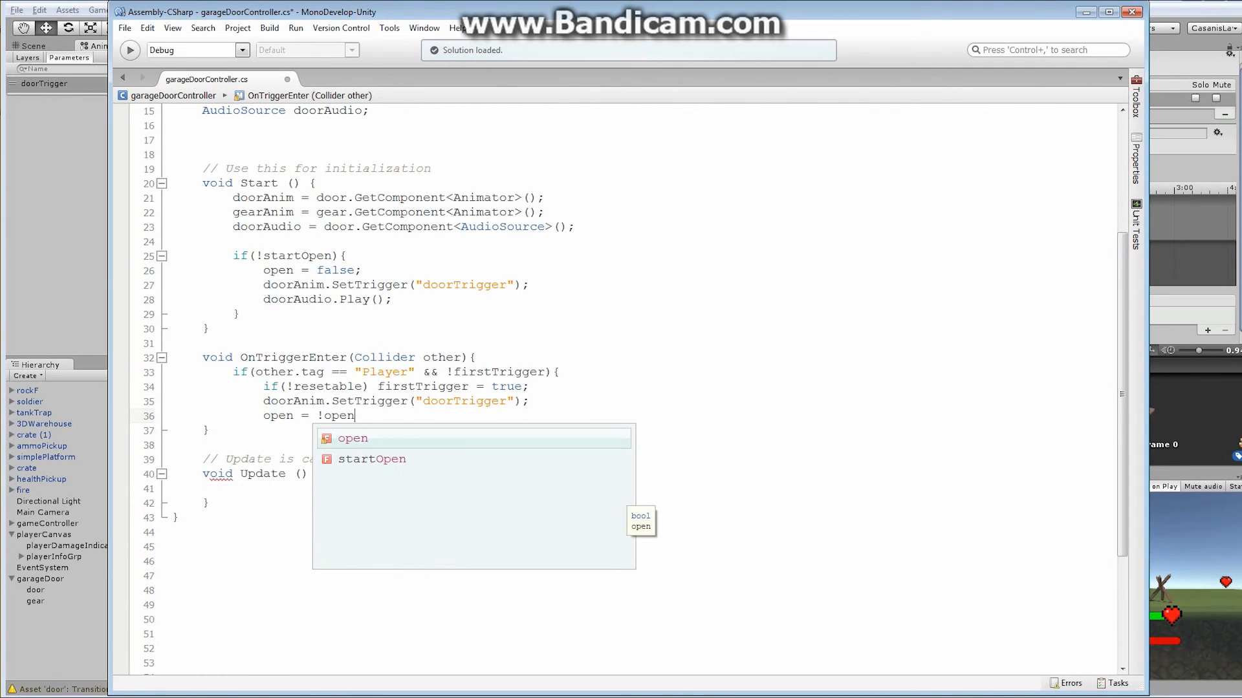
{"action": "type", "text": ";"}
{"action": "key", "text": "Return"}
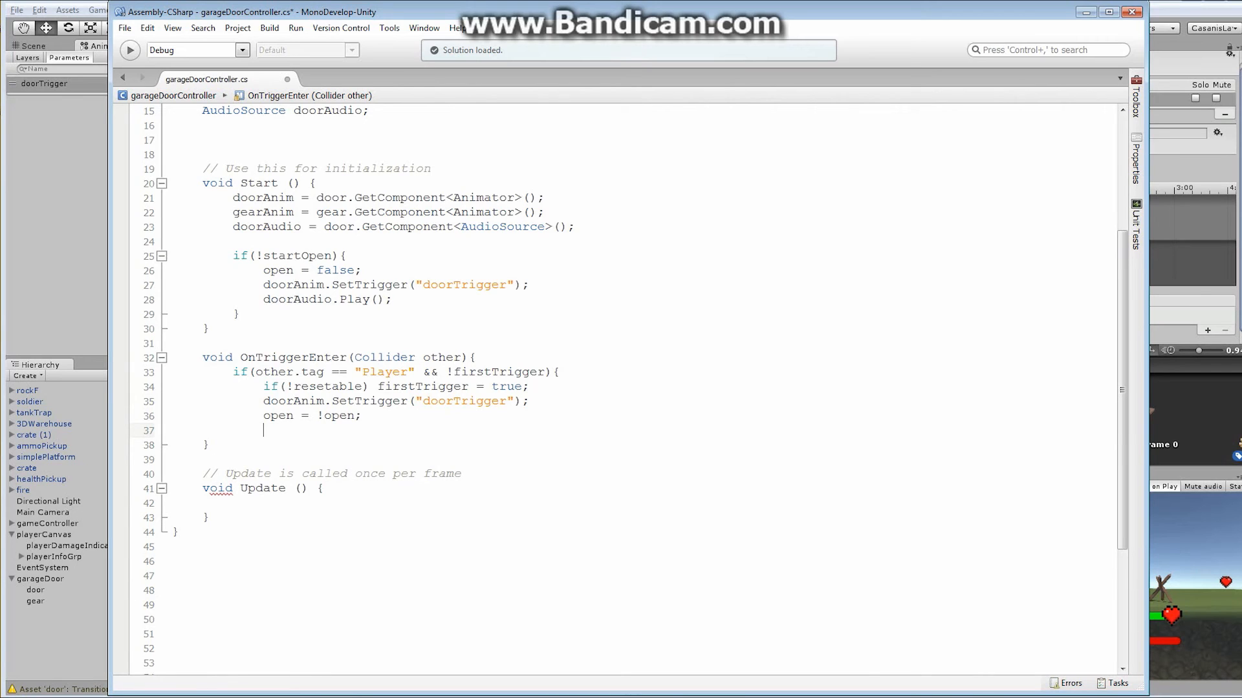
{"action": "type", "text": "gear"}
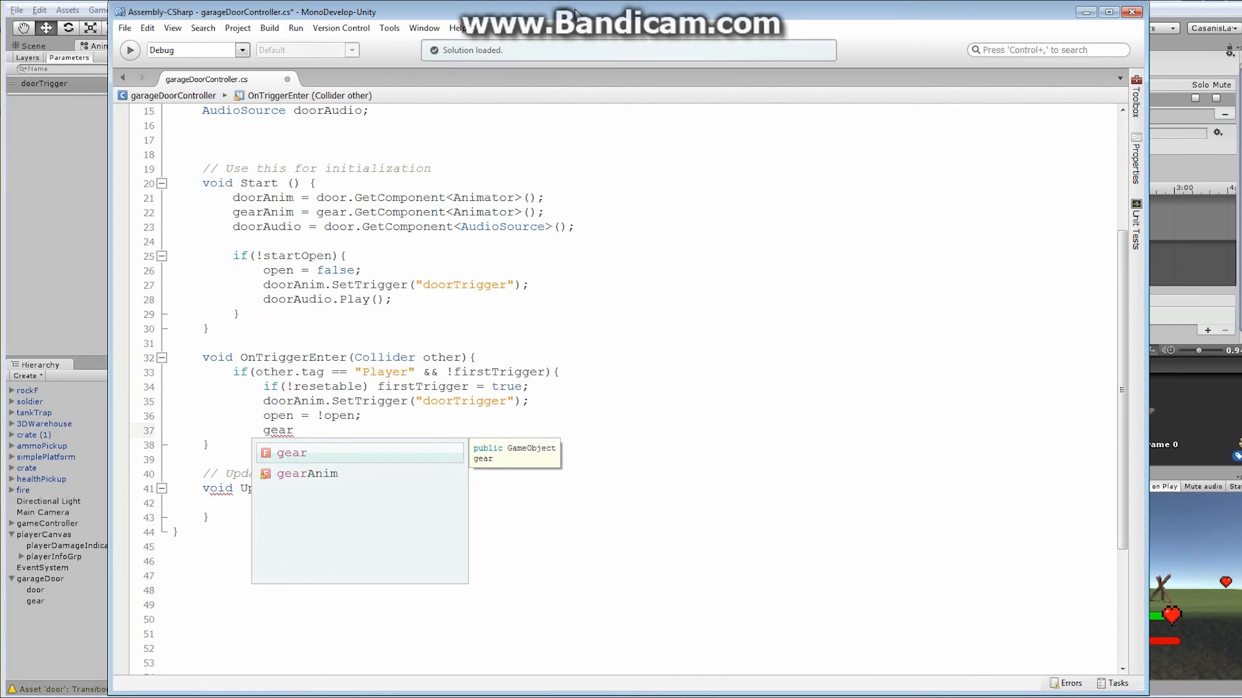
Step: Switch to Unity, select the garage door's gear object and arrange its animator states with gearRotating above gearIdle
{"action": "key", "text": "alt+Tab"}
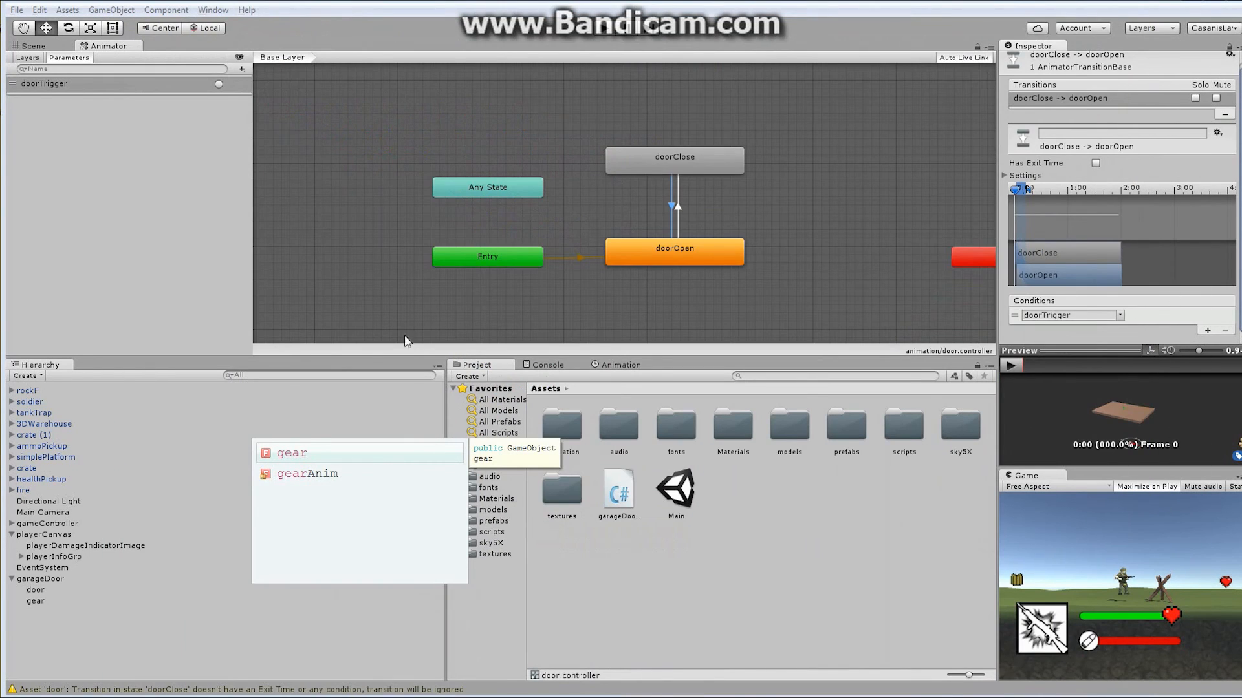
{"action": "left_click", "coordinate": [263, 414]}
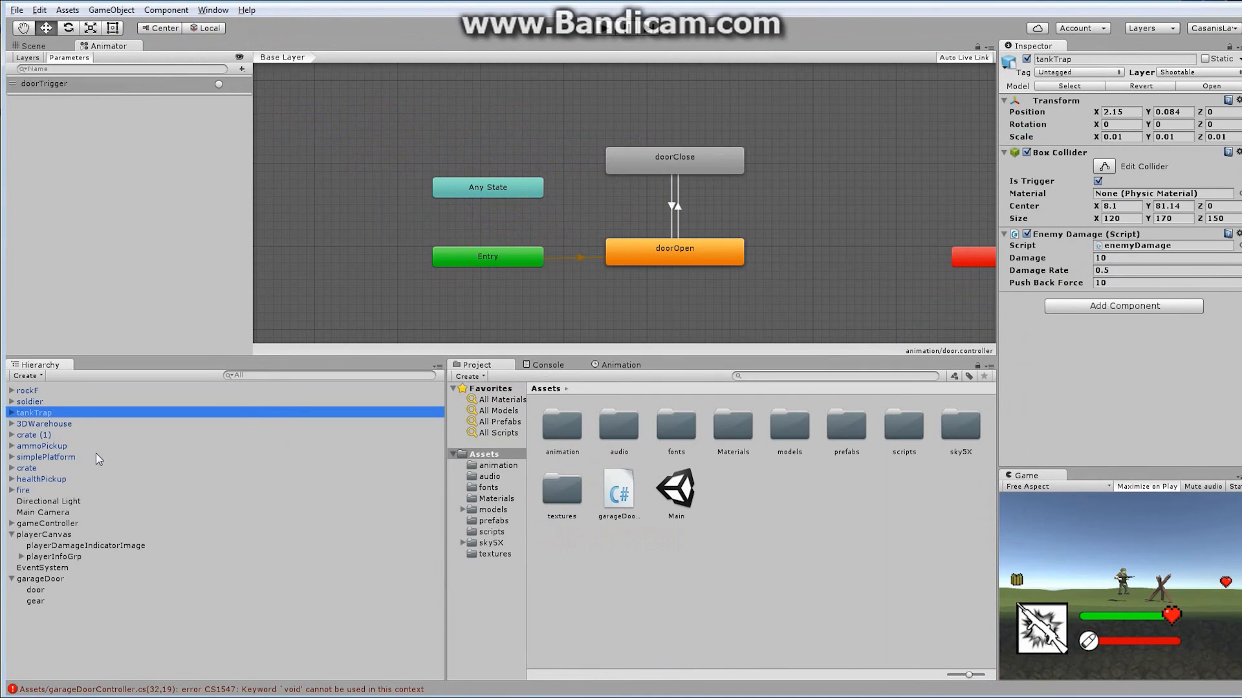
{"action": "left_click", "coordinate": [43, 601]}
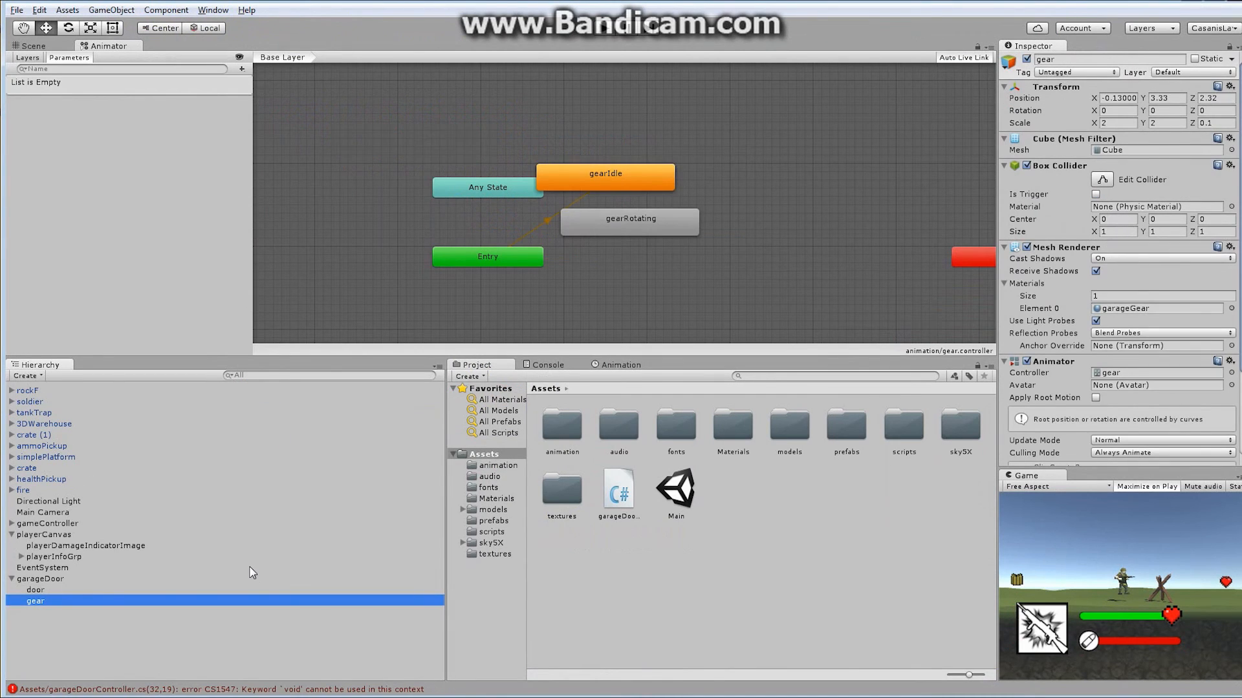
{"action": "left_click_drag", "start_coordinate": [649, 177], "coordinate": [680, 144]}
{"action": "left_click_drag", "start_coordinate": [656, 260], "coordinate": [697, 243]}
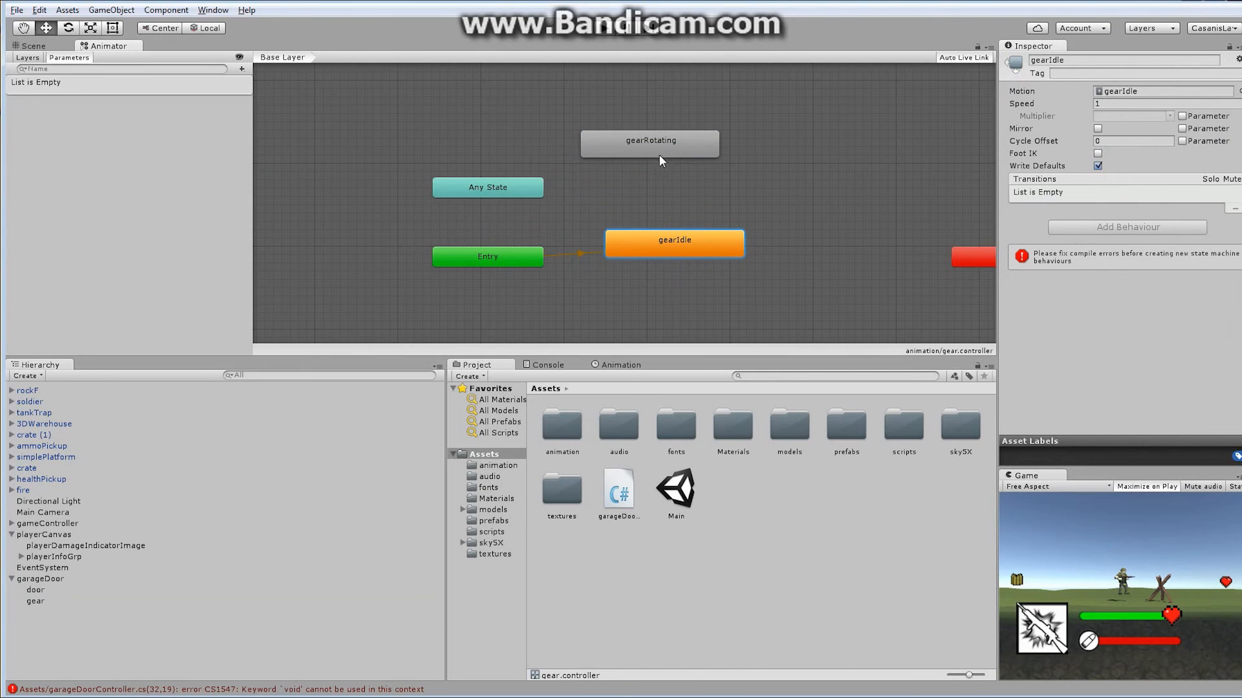
{"action": "left_click_drag", "start_coordinate": [660, 161], "coordinate": [699, 178]}
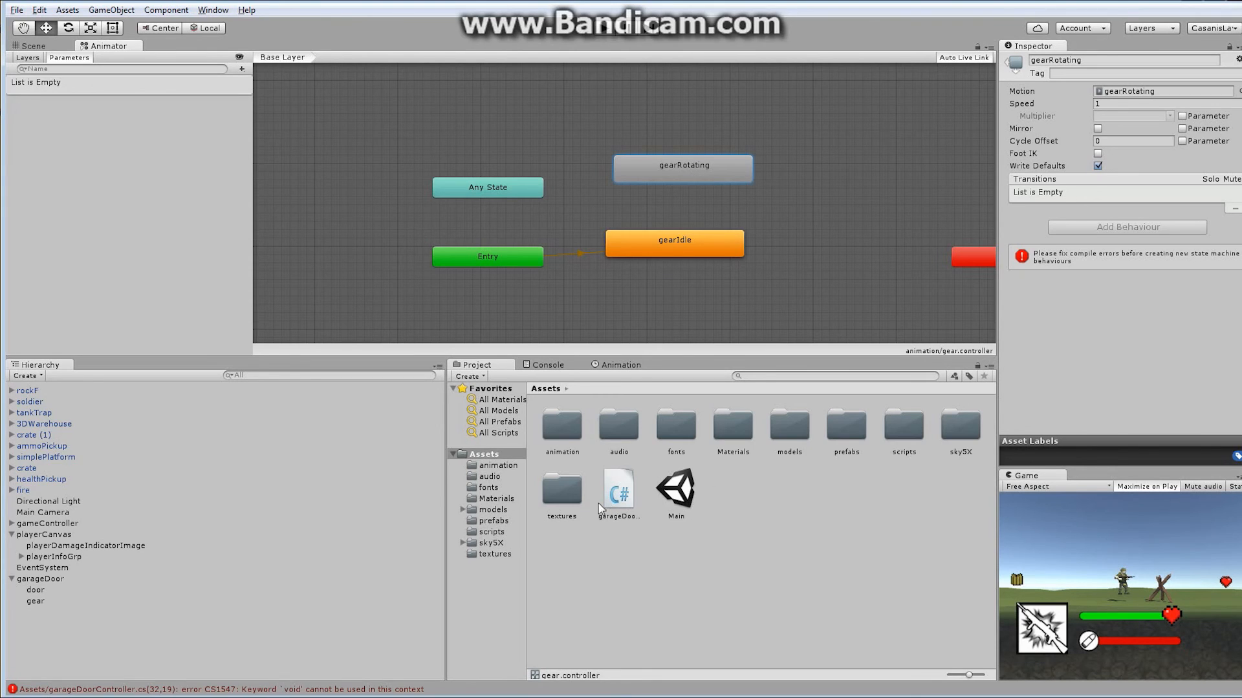
Step: Select the gearRotating clip in the animation folder and turn off its Loop Time
{"action": "left_click", "coordinate": [502, 466]}
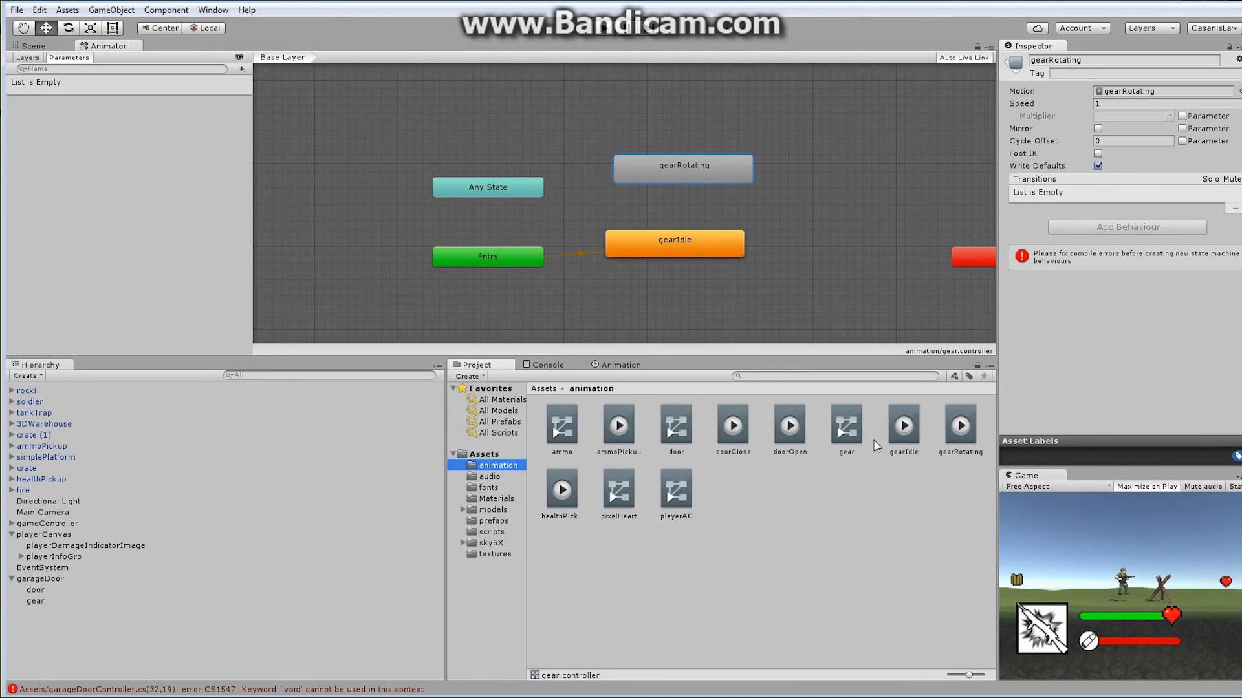
{"action": "left_click", "coordinate": [959, 429]}
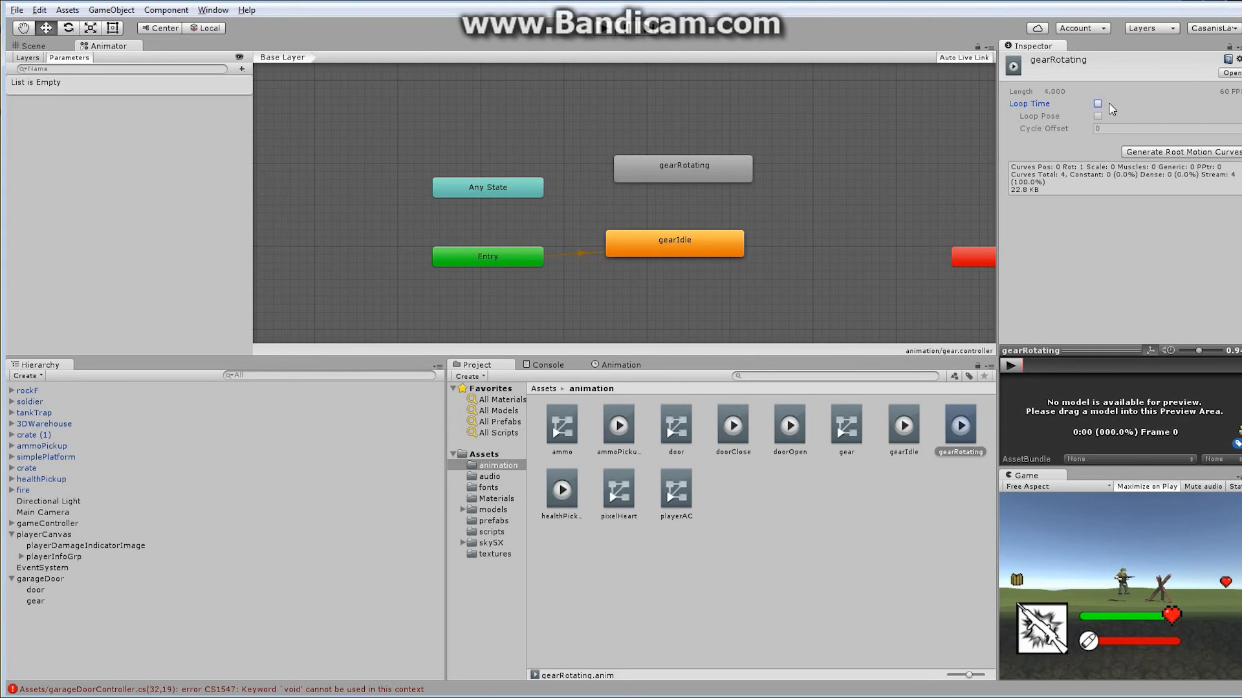
Step: Align gearIdle under gearRotating and create transitions between the two states in both directions
{"action": "left_click_drag", "start_coordinate": [710, 249], "coordinate": [715, 251]}
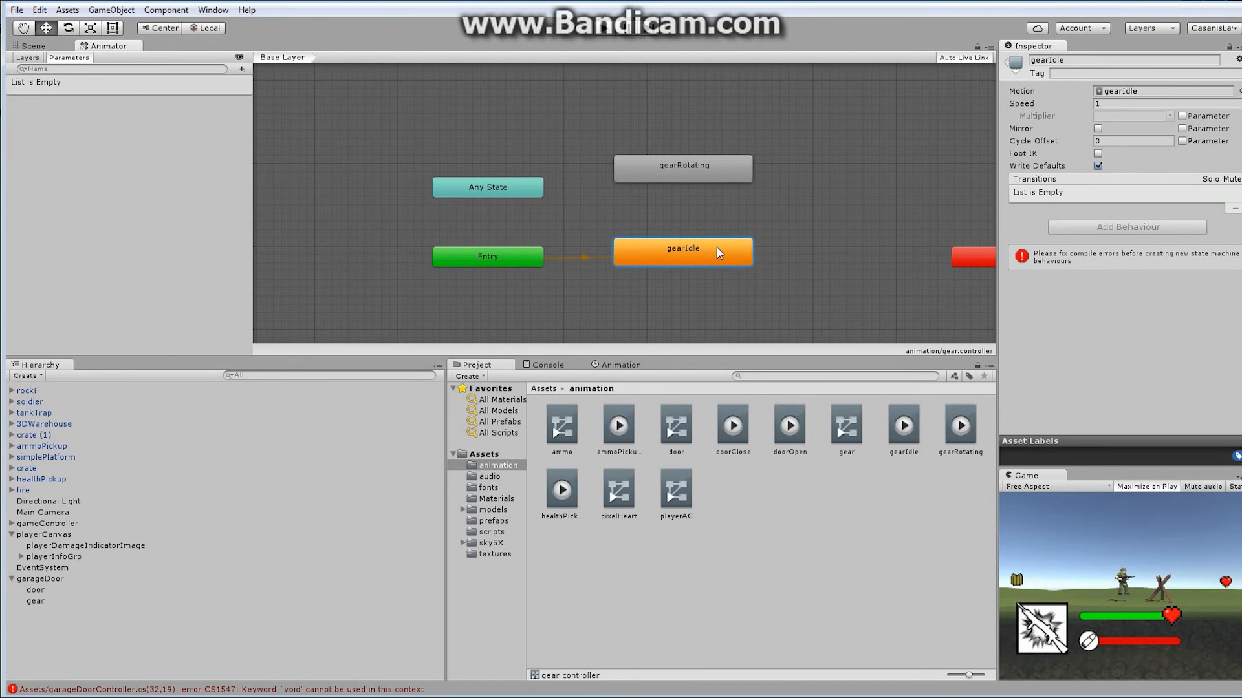
{"action": "right_click", "coordinate": [716, 248]}
{"action": "left_click", "coordinate": [770, 256]}
{"action": "left_click", "coordinate": [691, 170]}
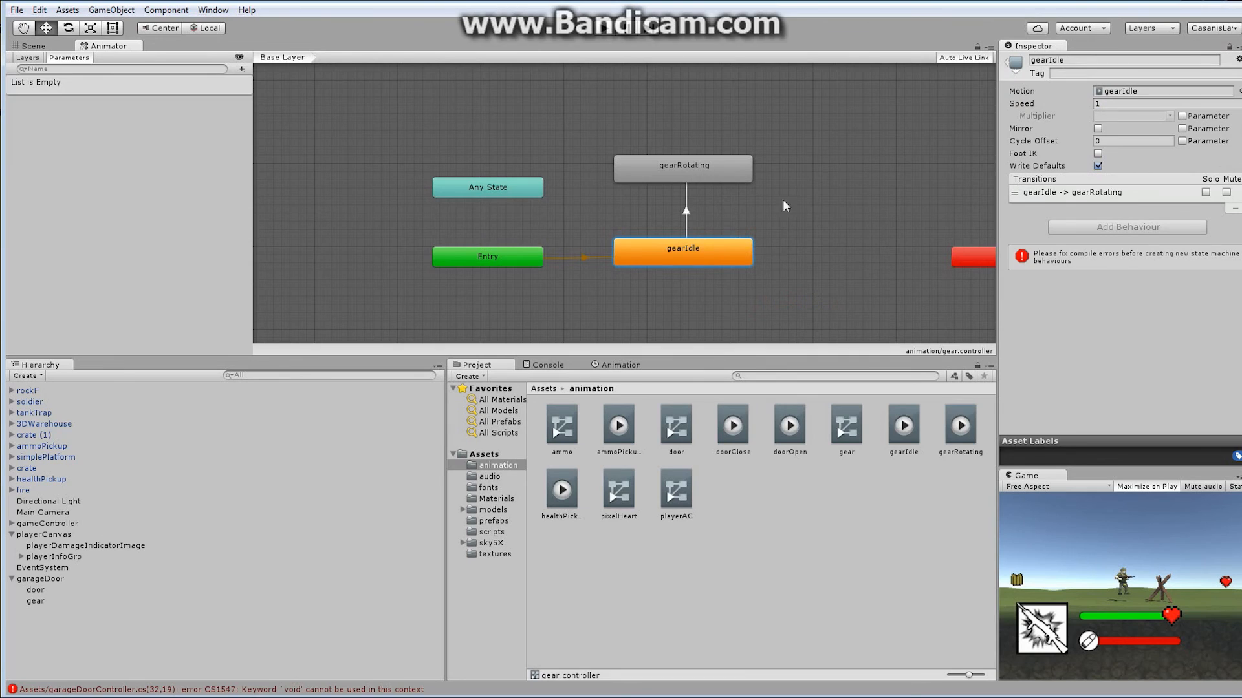
{"action": "right_click", "coordinate": [674, 177]}
{"action": "left_click", "coordinate": [712, 181]}
{"action": "left_click", "coordinate": [654, 261]}
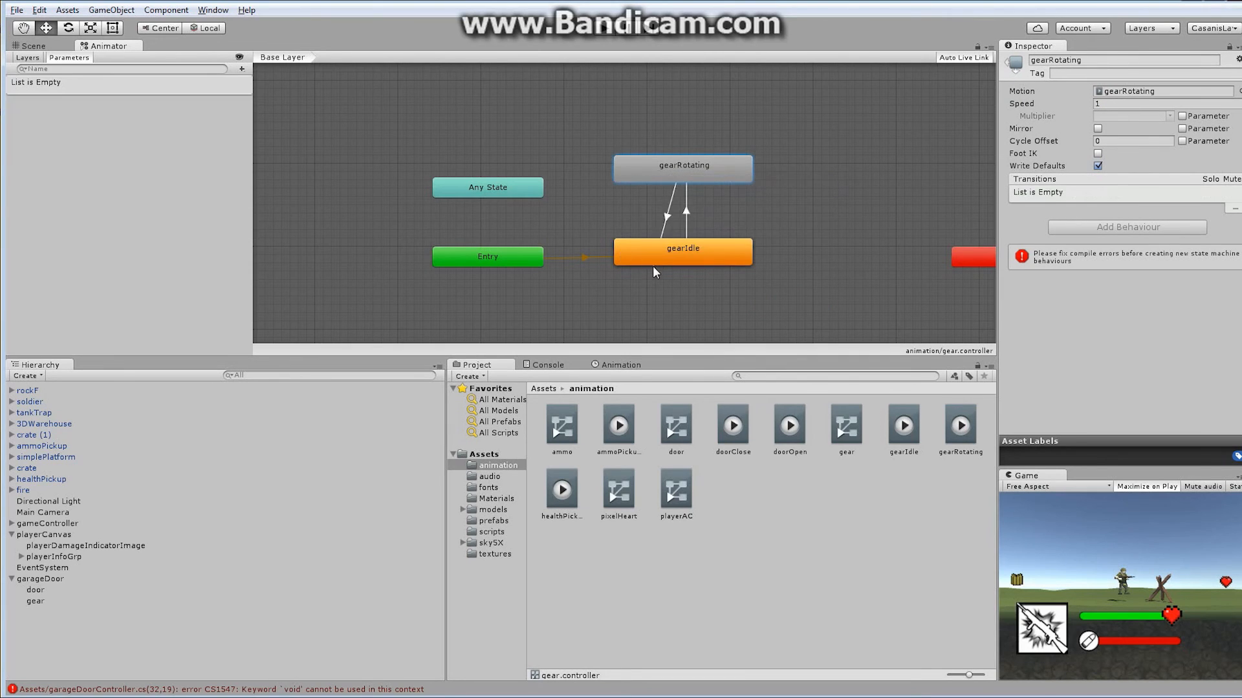
Step: Add a trigger parameter named gearRotating to the gear animator controller
{"action": "left_click", "coordinate": [242, 68]}
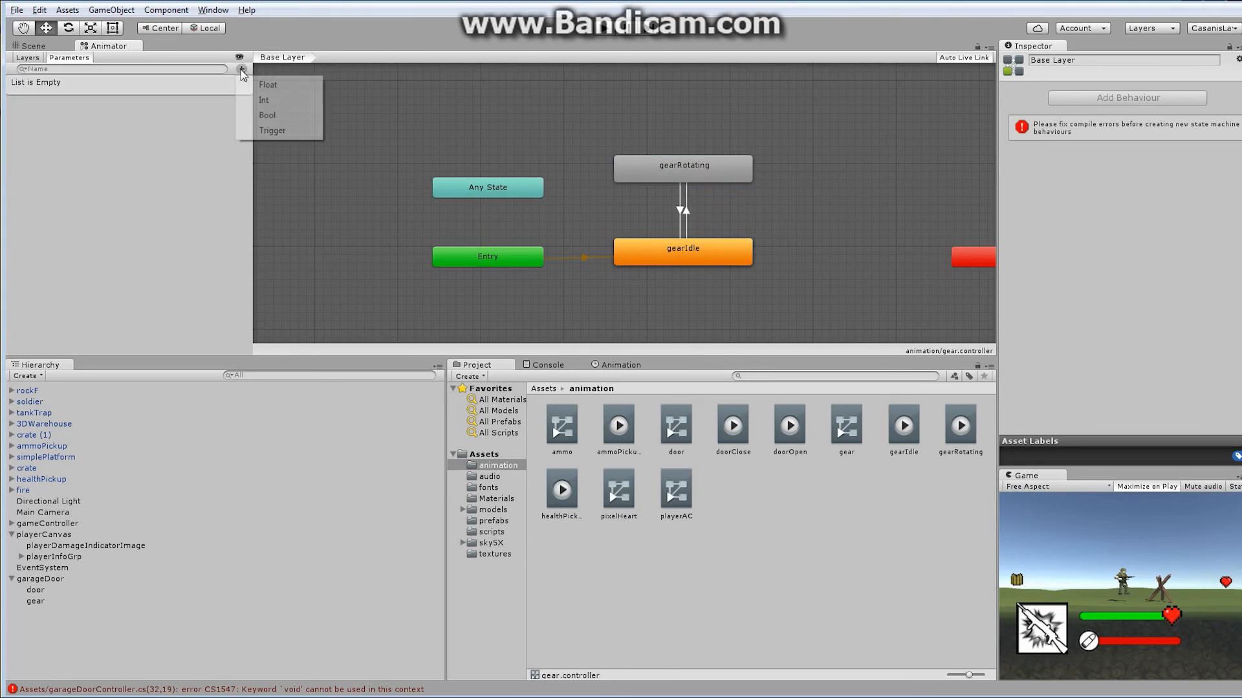
{"action": "left_click", "coordinate": [265, 131]}
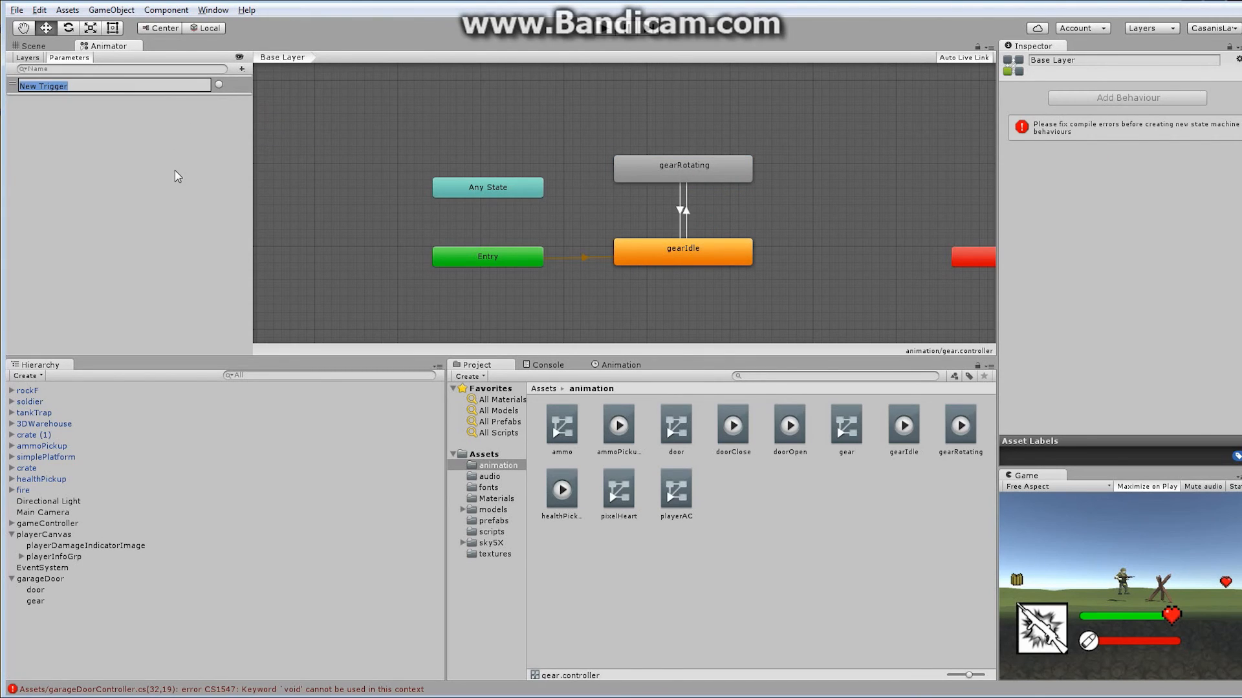
{"action": "type", "text": "gearRotating"}
{"action": "key", "text": "Return"}
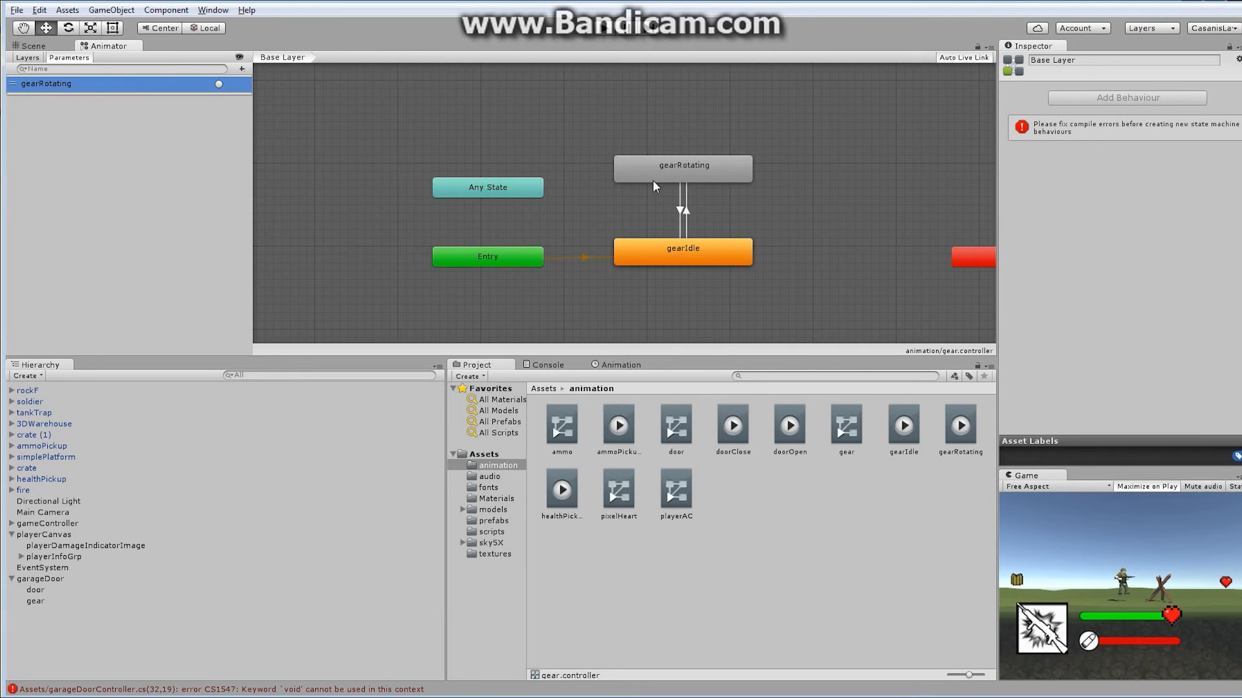
Step: Give the gearIdle to gearRotating transition the gearRotating condition, disable its exit time and move its blend to the timeline's start
{"action": "left_click", "coordinate": [686, 212]}
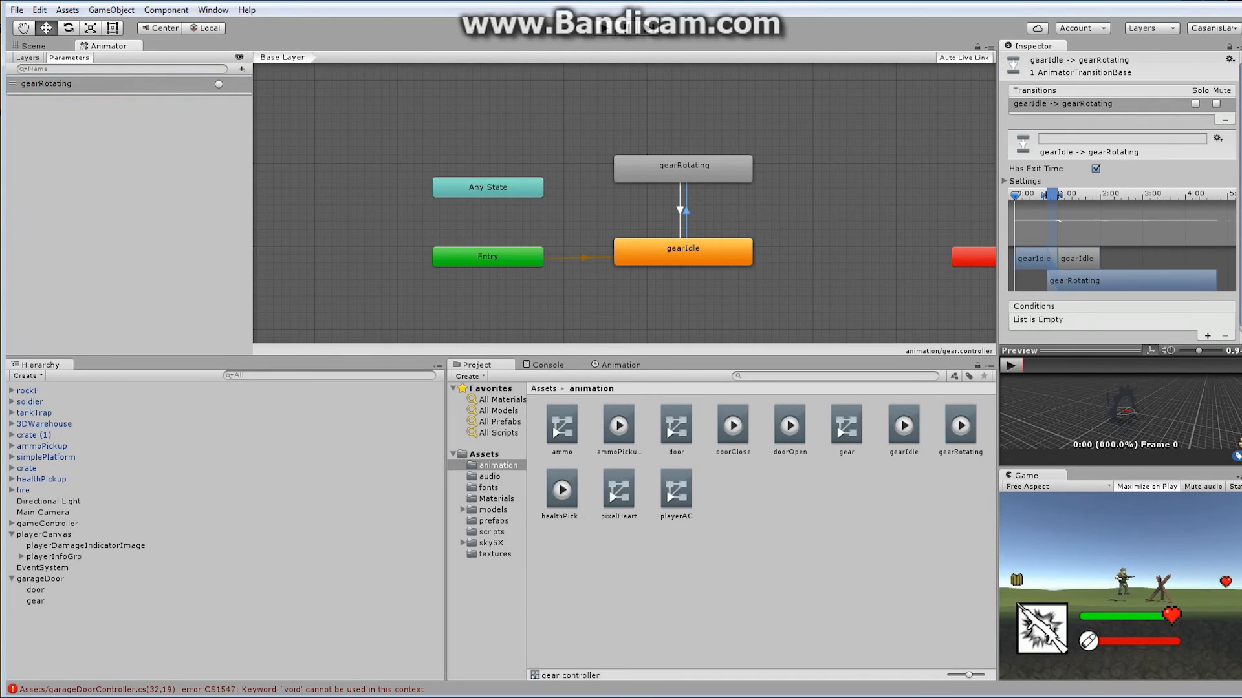
{"action": "left_click", "coordinate": [1209, 331]}
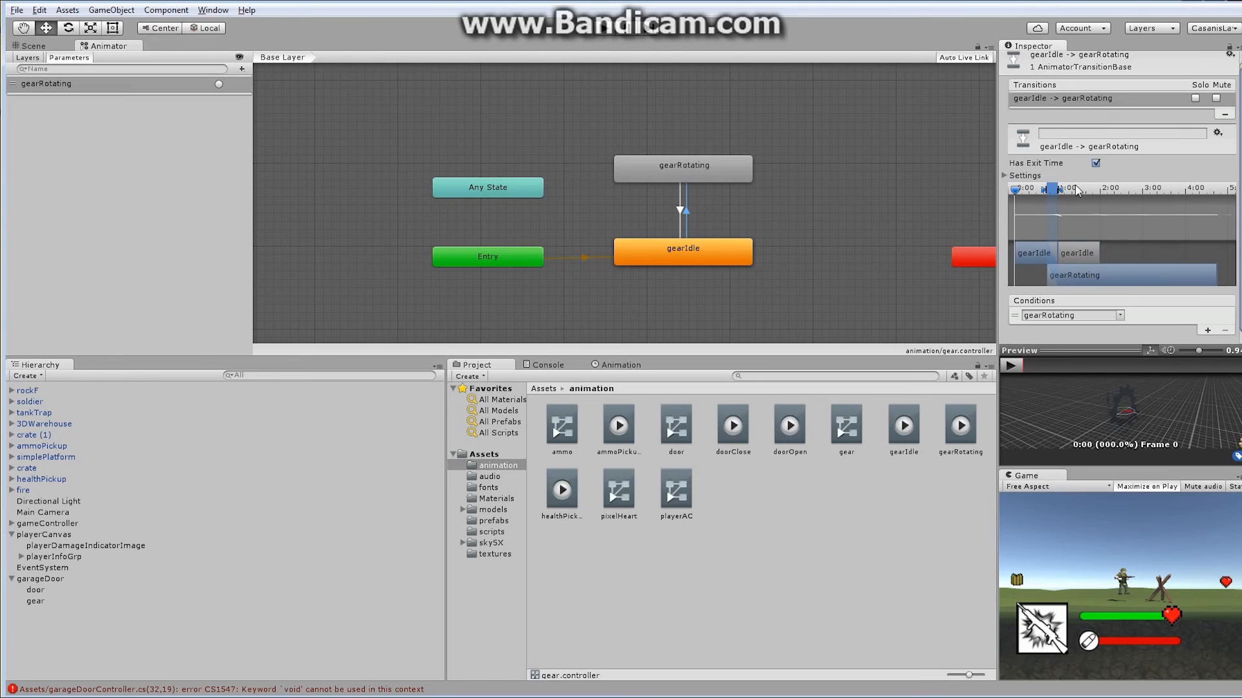
{"action": "left_click", "coordinate": [1095, 163]}
{"action": "left_click_drag", "start_coordinate": [1050, 191], "coordinate": [1026, 197]}
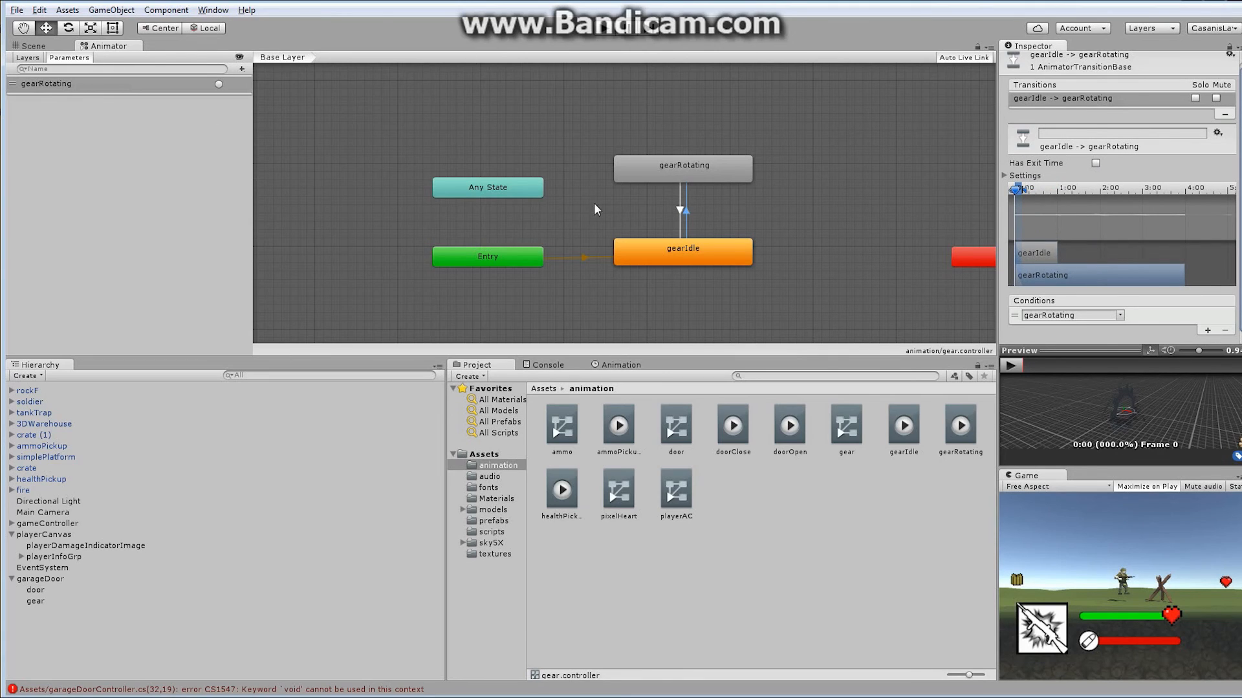
Step: Move the gearRotating to gearIdle transition's blend to the start of its timeline
{"action": "left_click", "coordinate": [678, 212]}
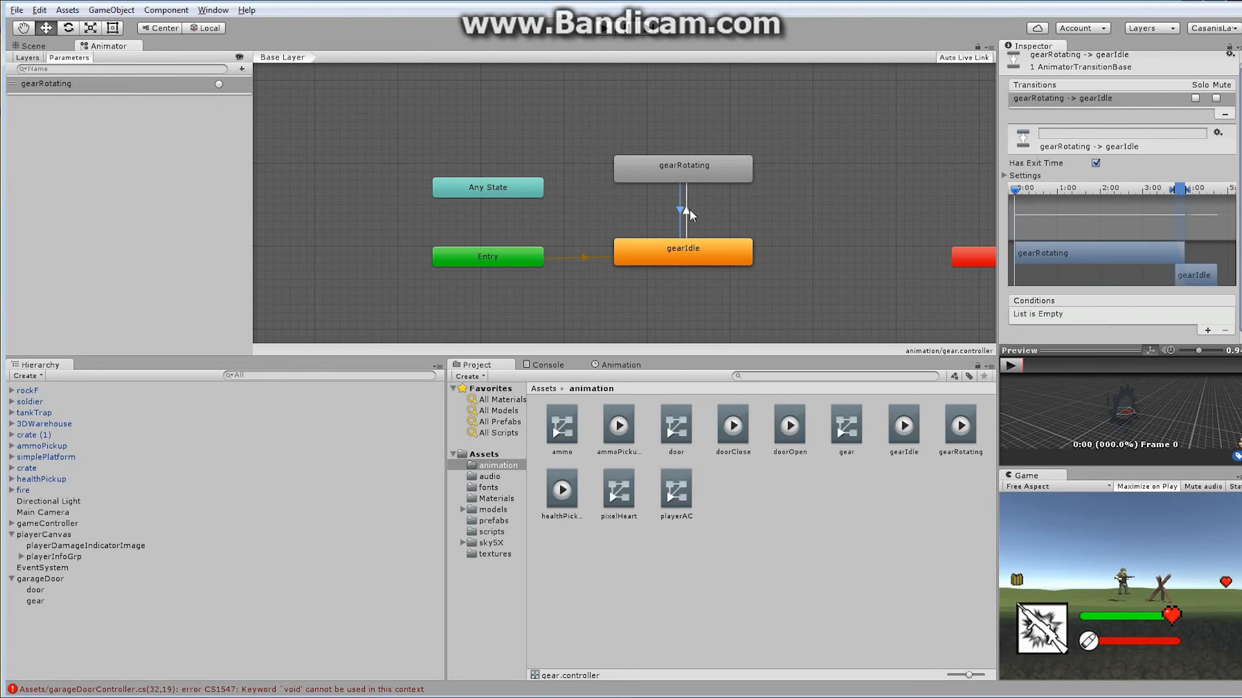
{"action": "left_click_drag", "start_coordinate": [1178, 189], "coordinate": [1023, 203]}
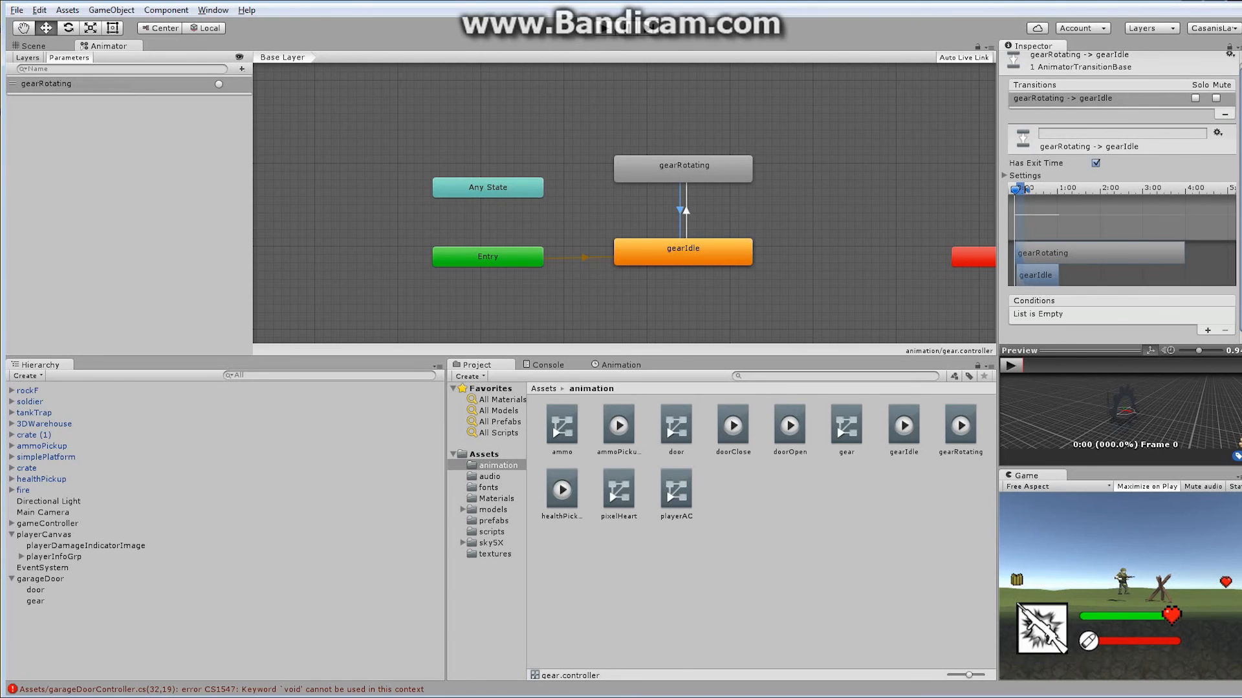
Step: Switch to the garageDoorController script in MonoDevelop and make OnTriggerEnter call gearAnim.SetTrigger("gearRotating"); after the open toggle
{"action": "left_click_drag", "start_coordinate": [1241, 52], "coordinate": [725, 10]}
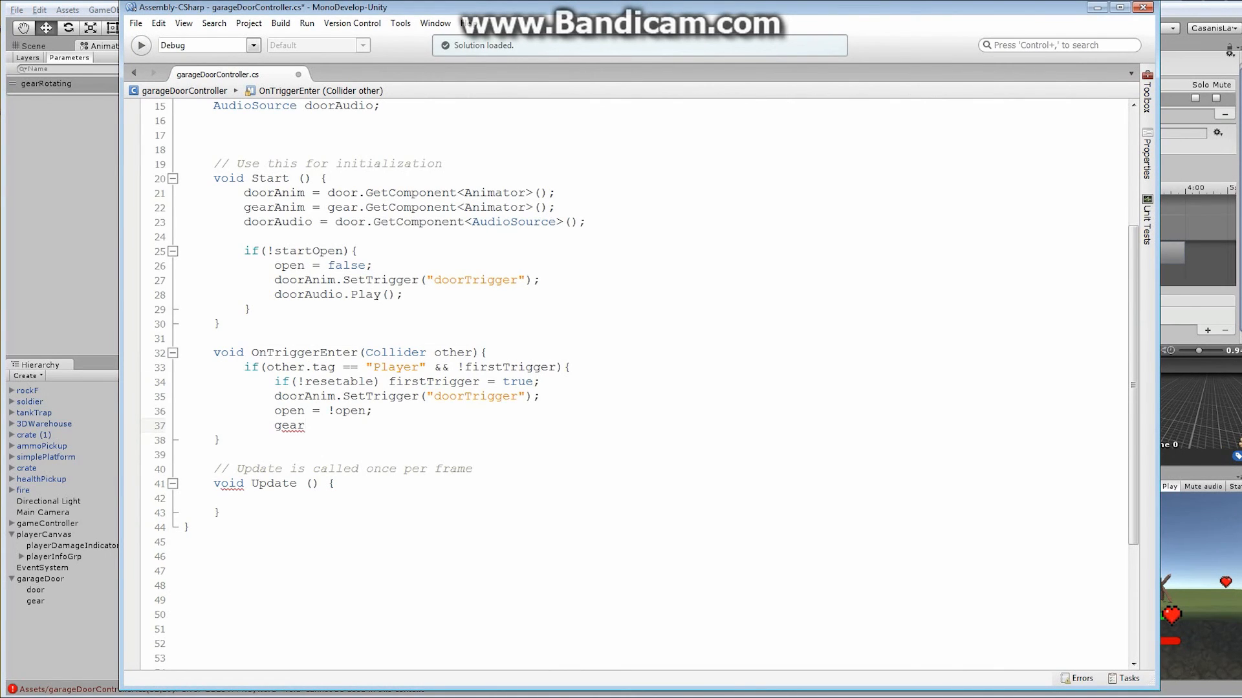
{"action": "type", "text": "Anim."}
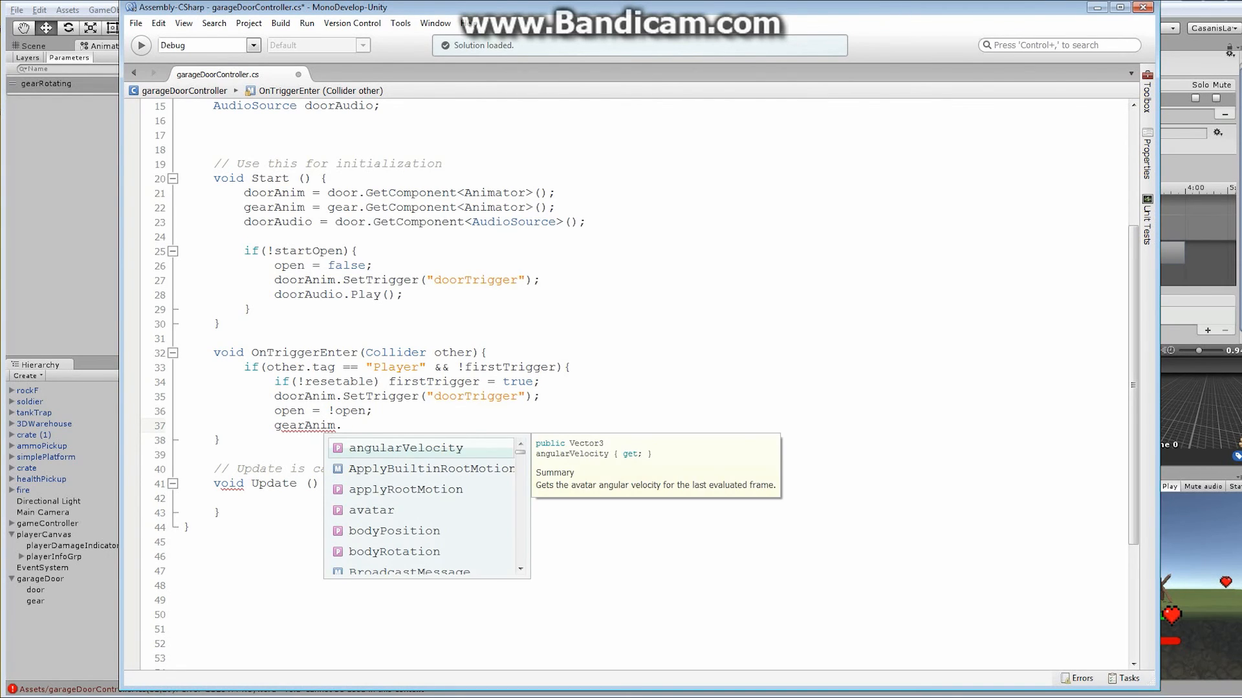
{"action": "type", "text": "sett"}
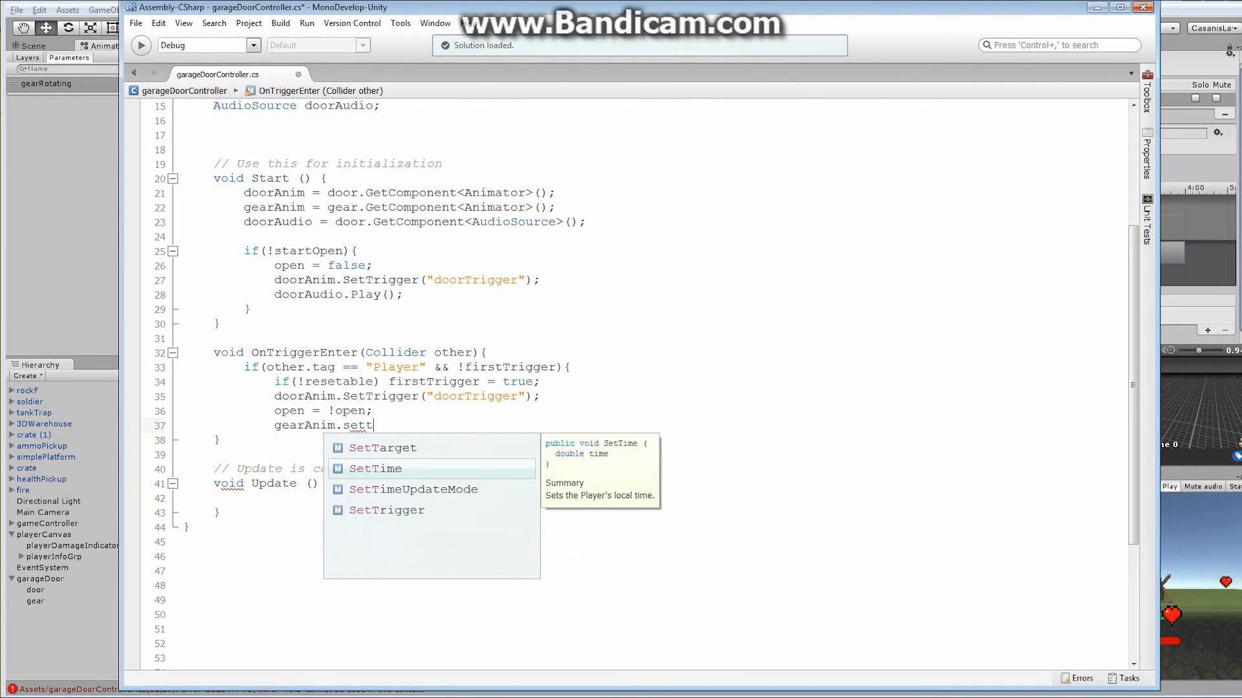
{"action": "key", "text": "Down"}
{"action": "key", "text": "Down"}
{"action": "key", "text": "Return"}
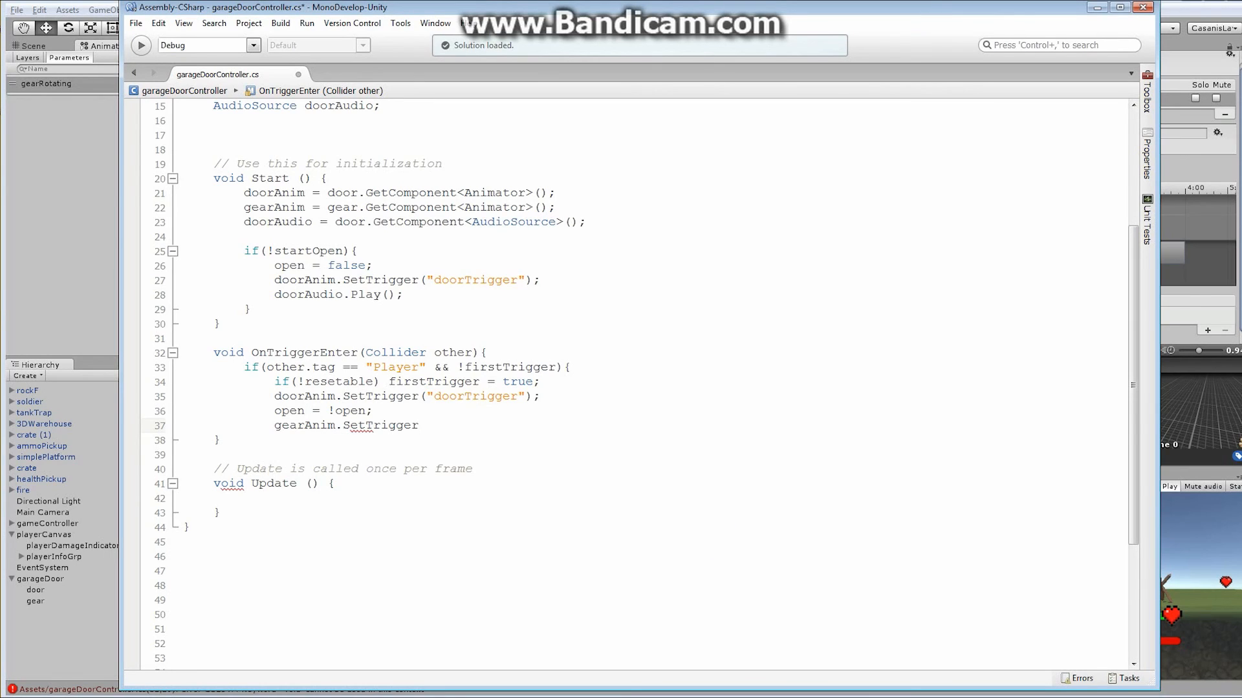
{"action": "type", "text": "("}
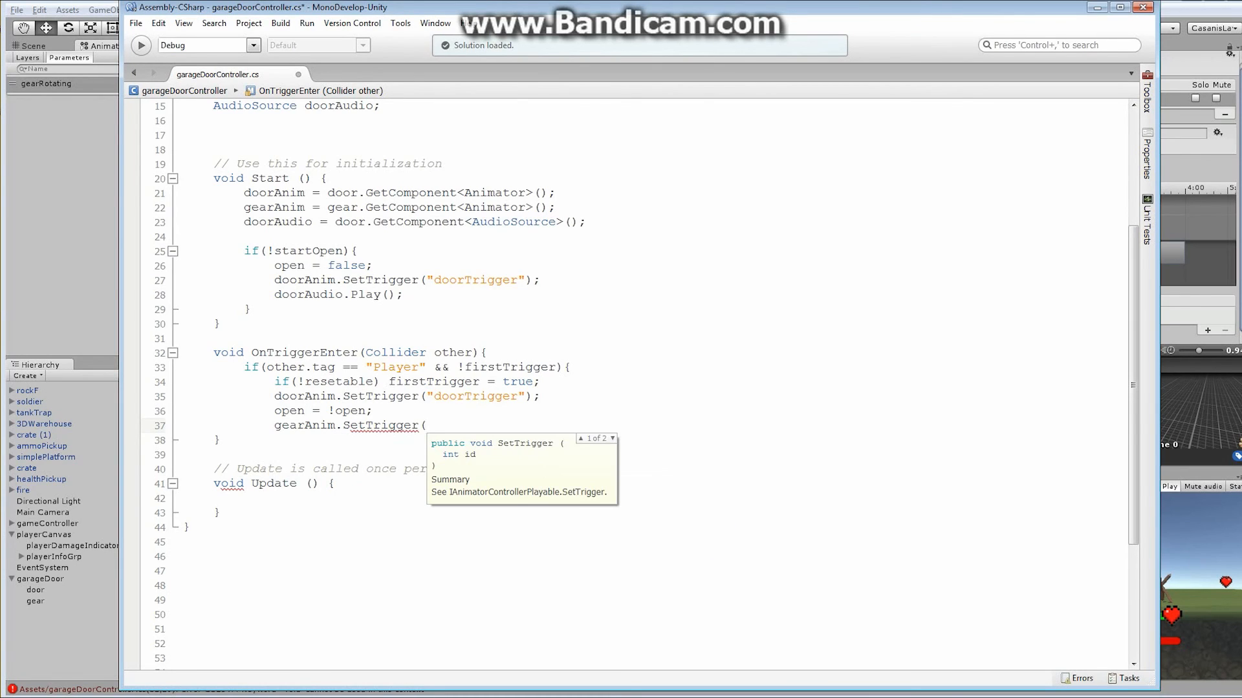
{"action": "type", "text": "\"gearRotating\");"}
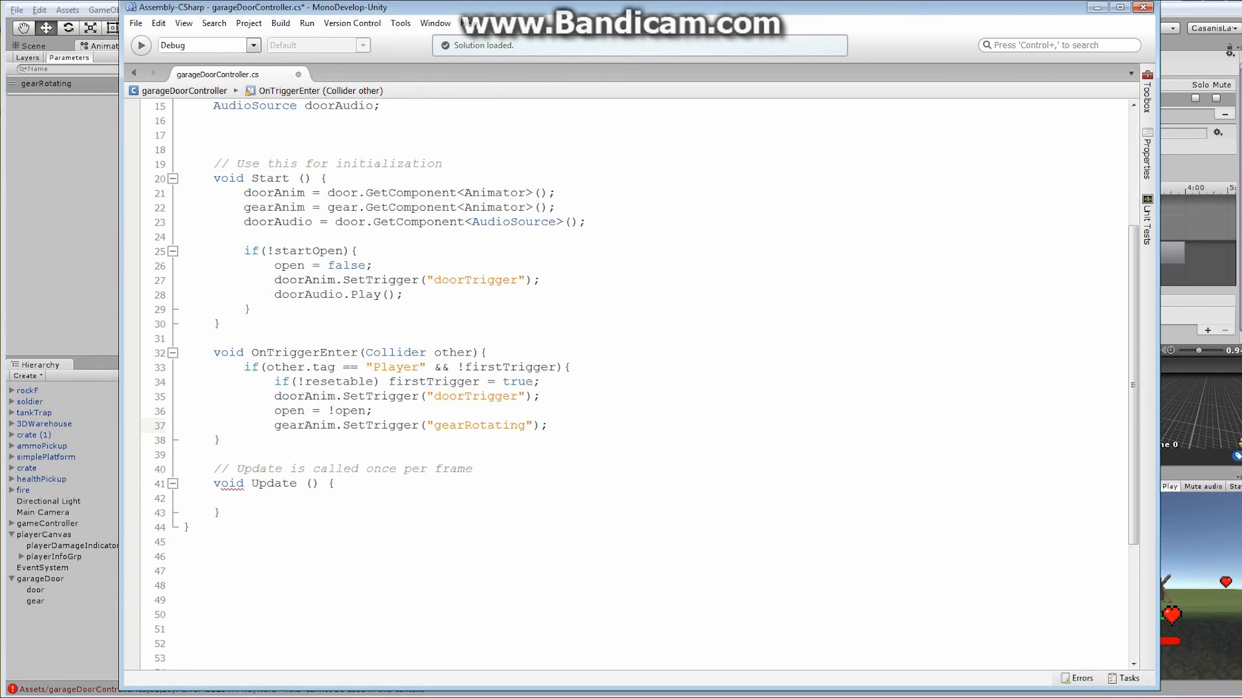
Step: Add doorAudio.Play(); below the gear trigger line in OnTriggerEnter and save the script
{"action": "key", "text": "Return"}
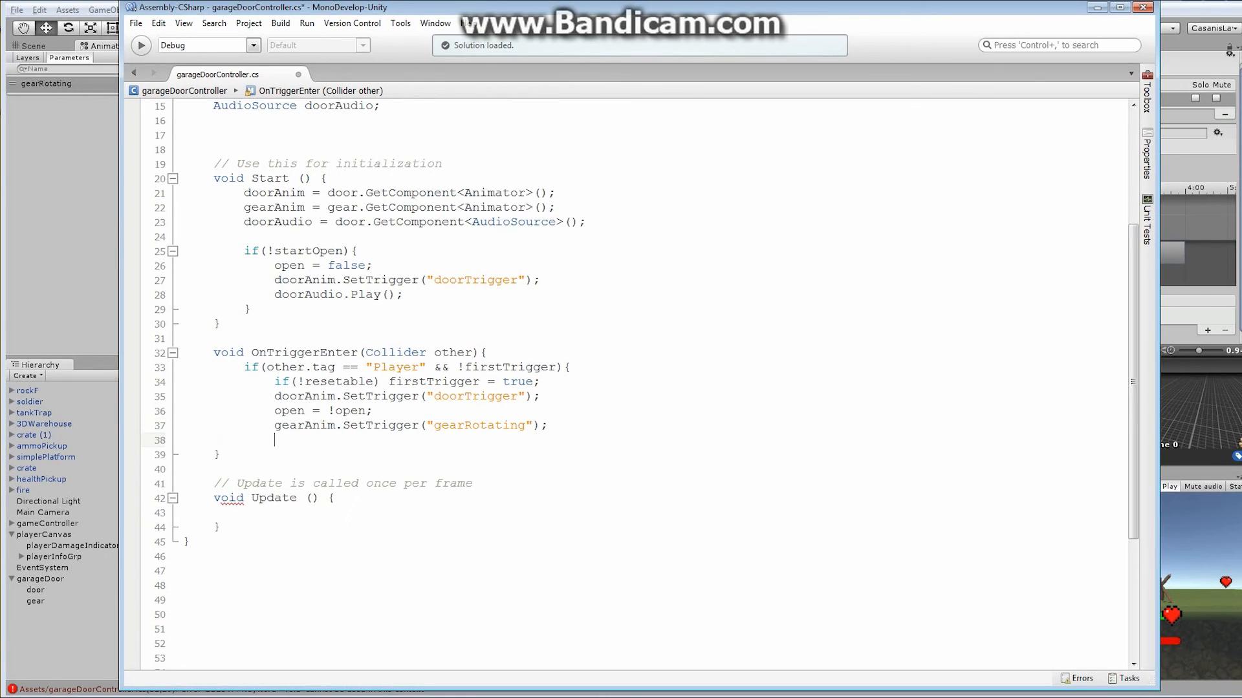
{"action": "type", "text": "door"}
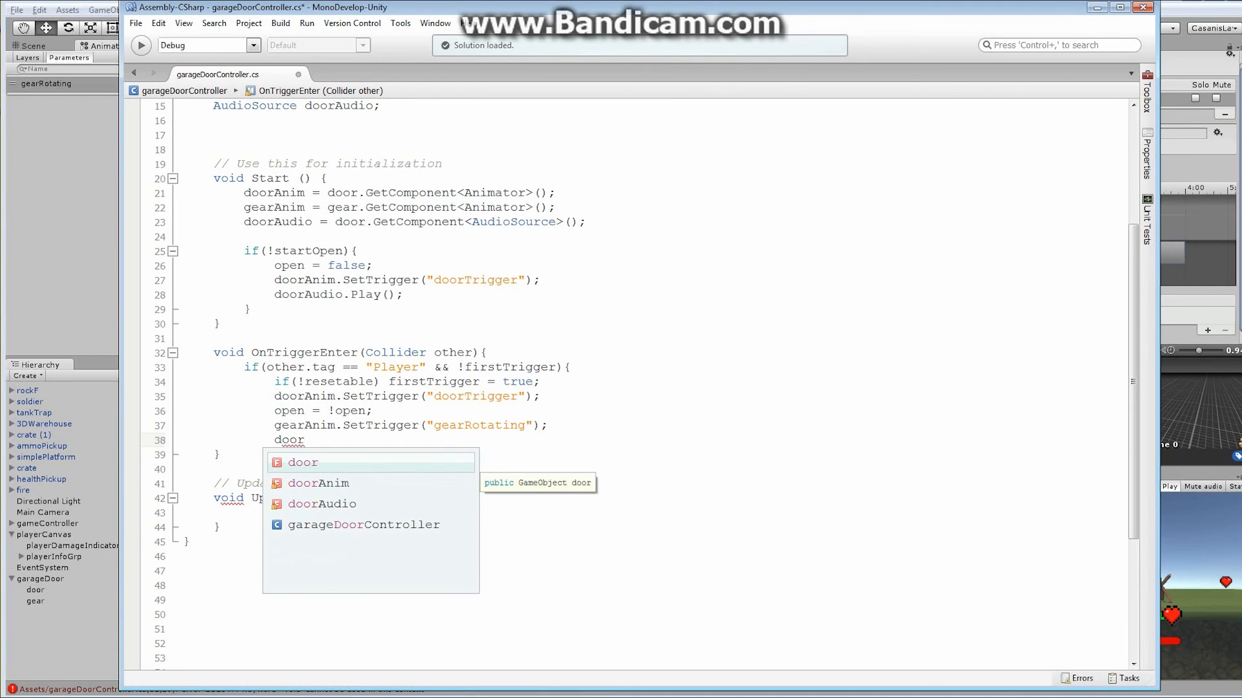
{"action": "type", "text": "Audio.p"}
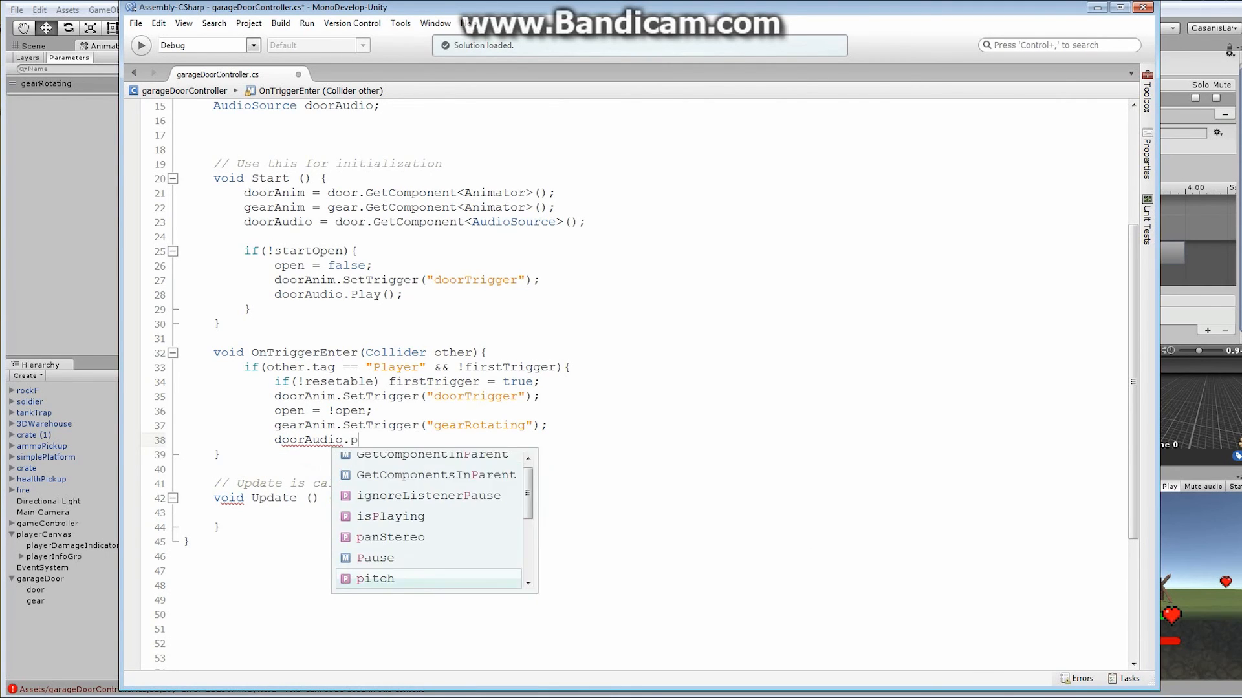
{"action": "type", "text": "la"}
{"action": "key", "text": "Up"}
{"action": "key", "text": "Up"}
{"action": "key", "text": "Return"}
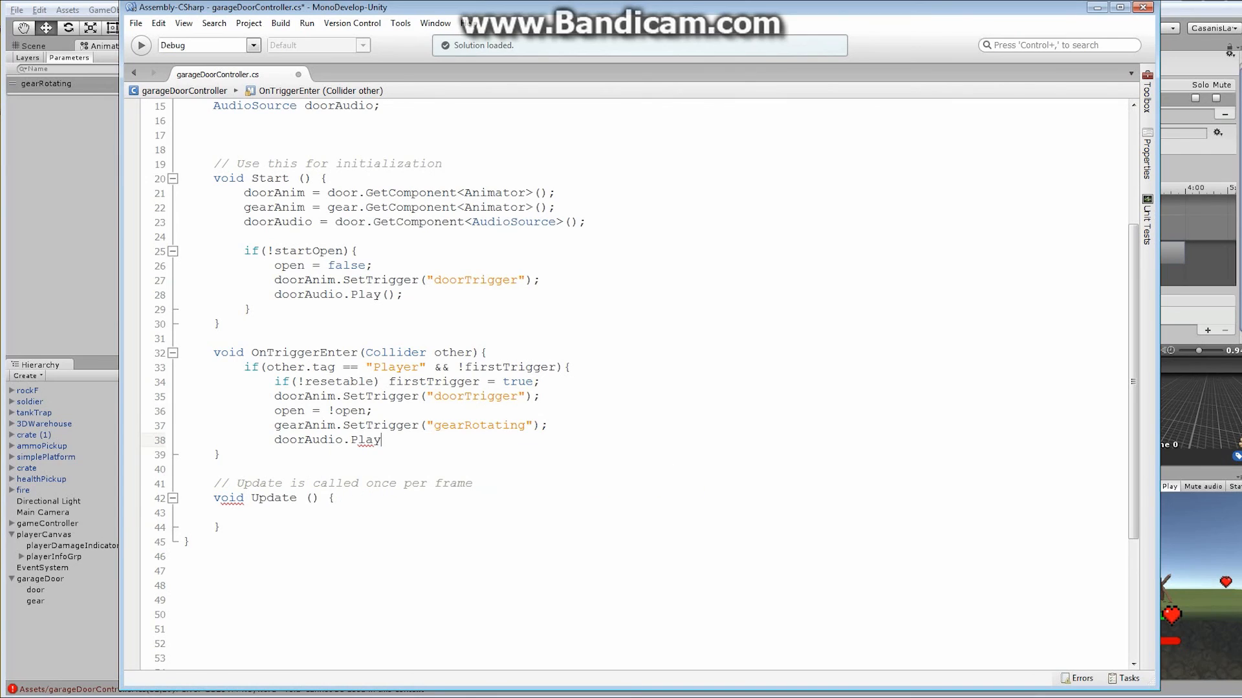
{"action": "type", "text": "();"}
{"action": "left_click", "coordinate": [136, 24]}
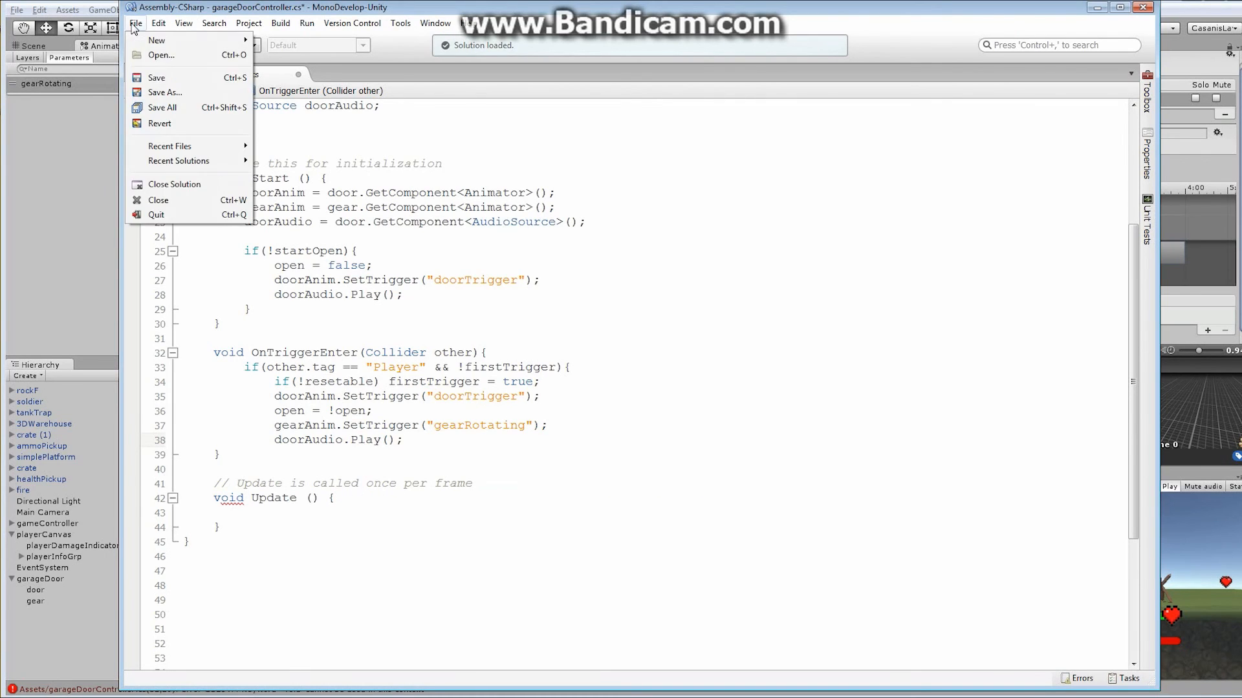
{"action": "left_click", "coordinate": [155, 79]}
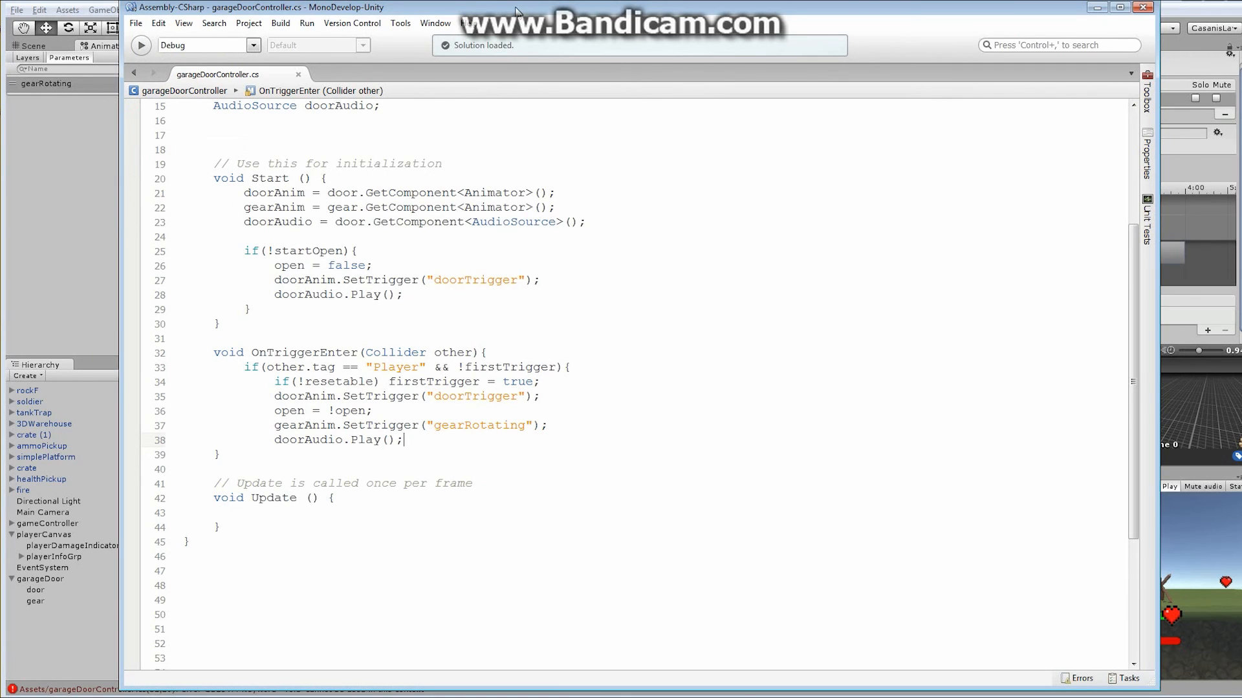
Step: Switch back to Unity, review the script errors in the console and clear them
{"action": "key", "text": "alt+Tab"}
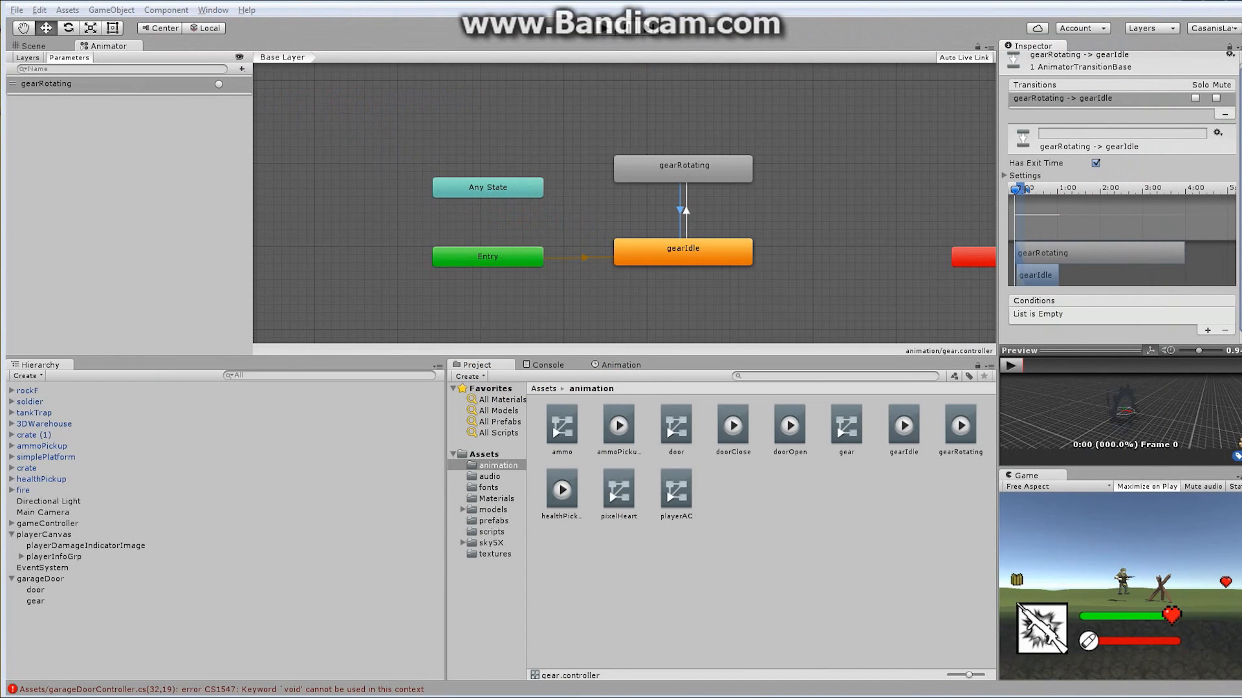
{"action": "left_click", "coordinate": [567, 367]}
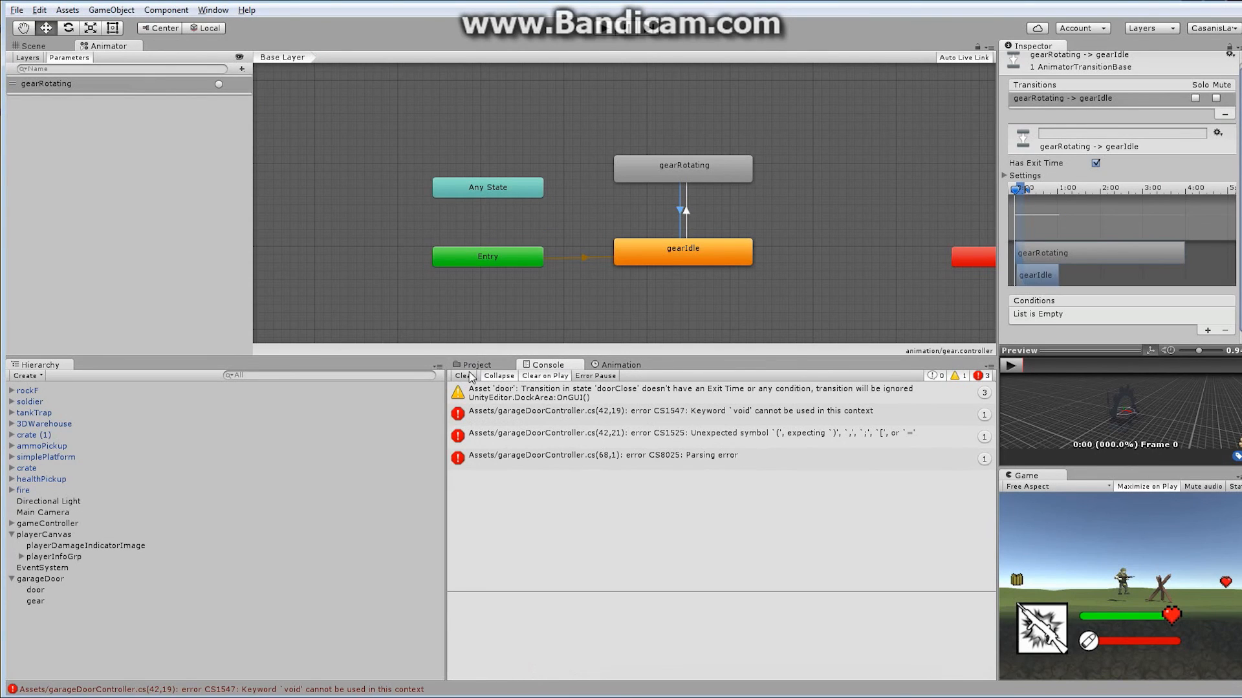
{"action": "left_click", "coordinate": [464, 376]}
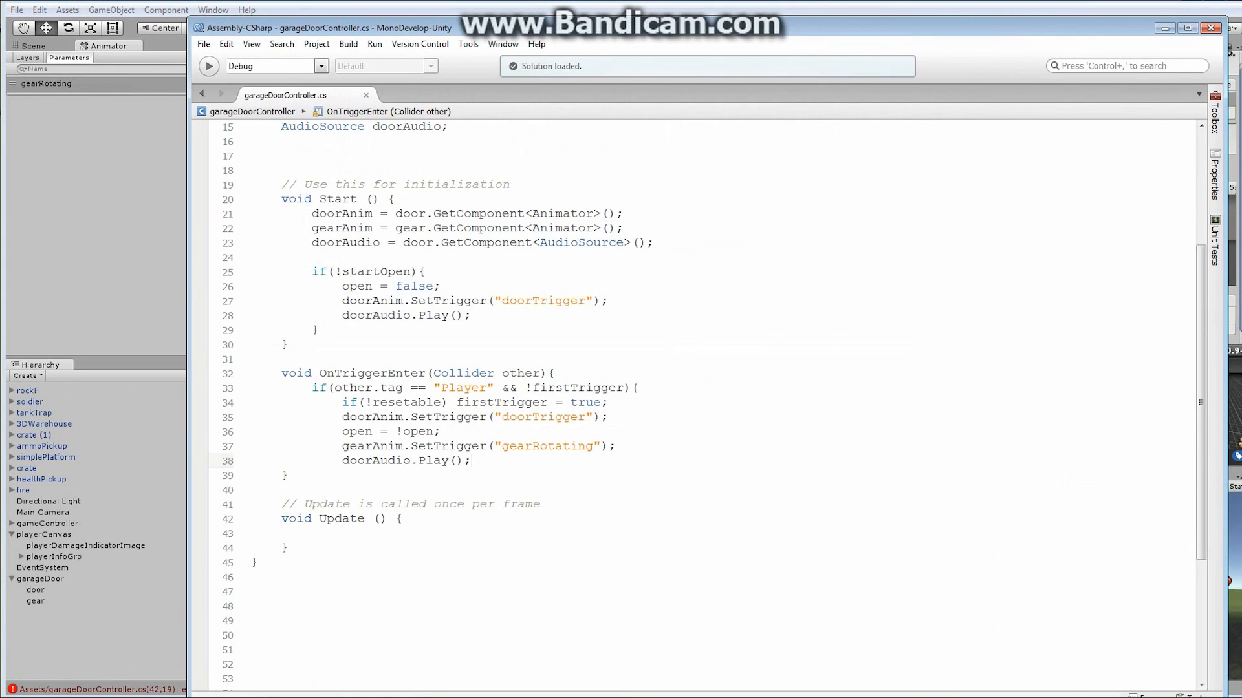
Step: Add the missing closing brace of the player check in OnTriggerEnter in MonoDevelop and save the script
{"action": "key", "text": "Return"}
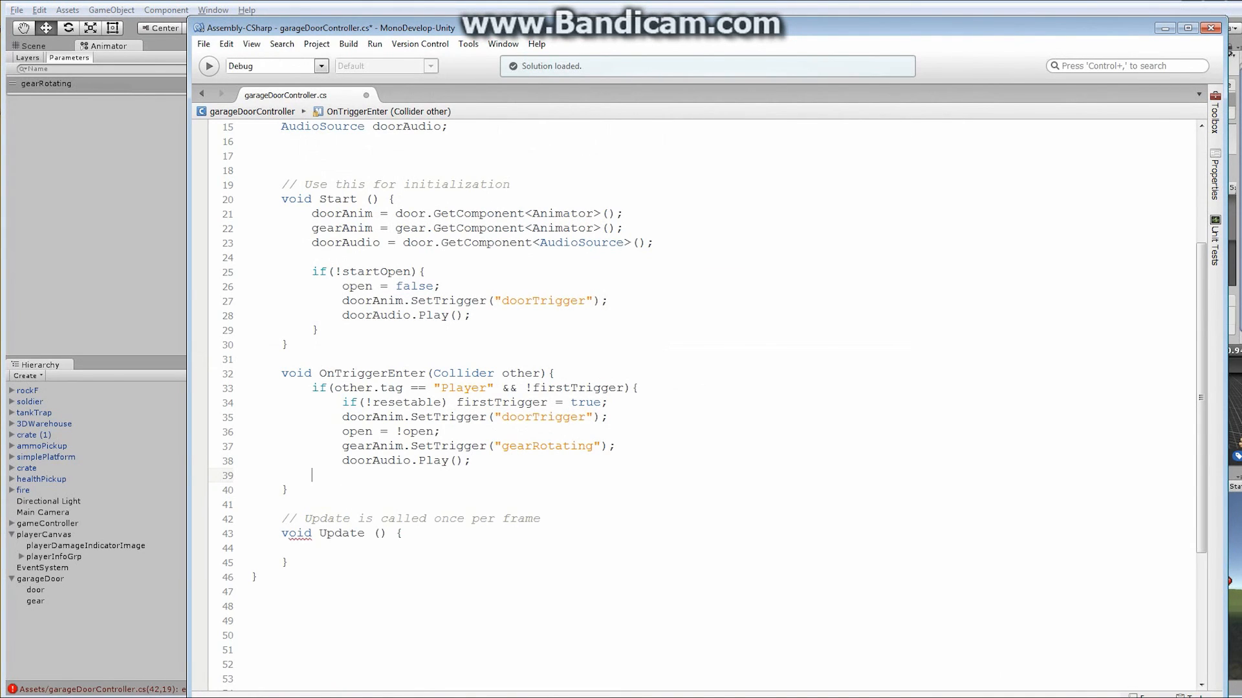
{"action": "type", "text": "}"}
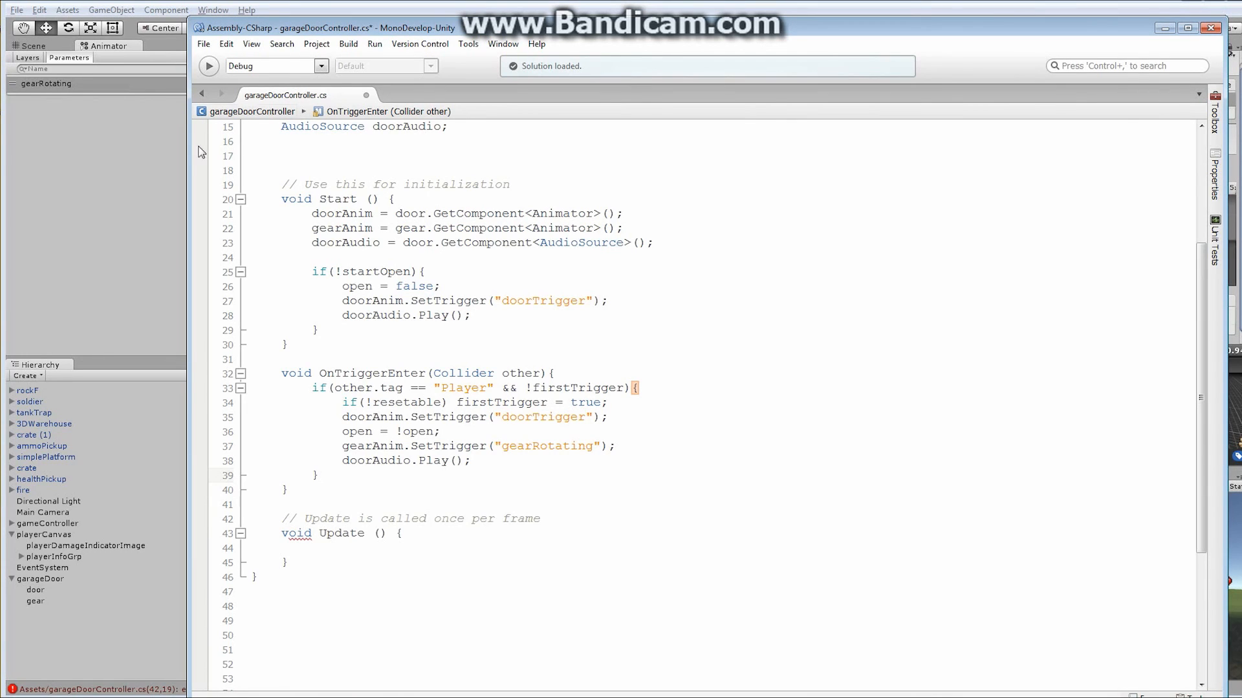
{"action": "left_click", "coordinate": [206, 45]}
{"action": "left_click", "coordinate": [233, 96]}
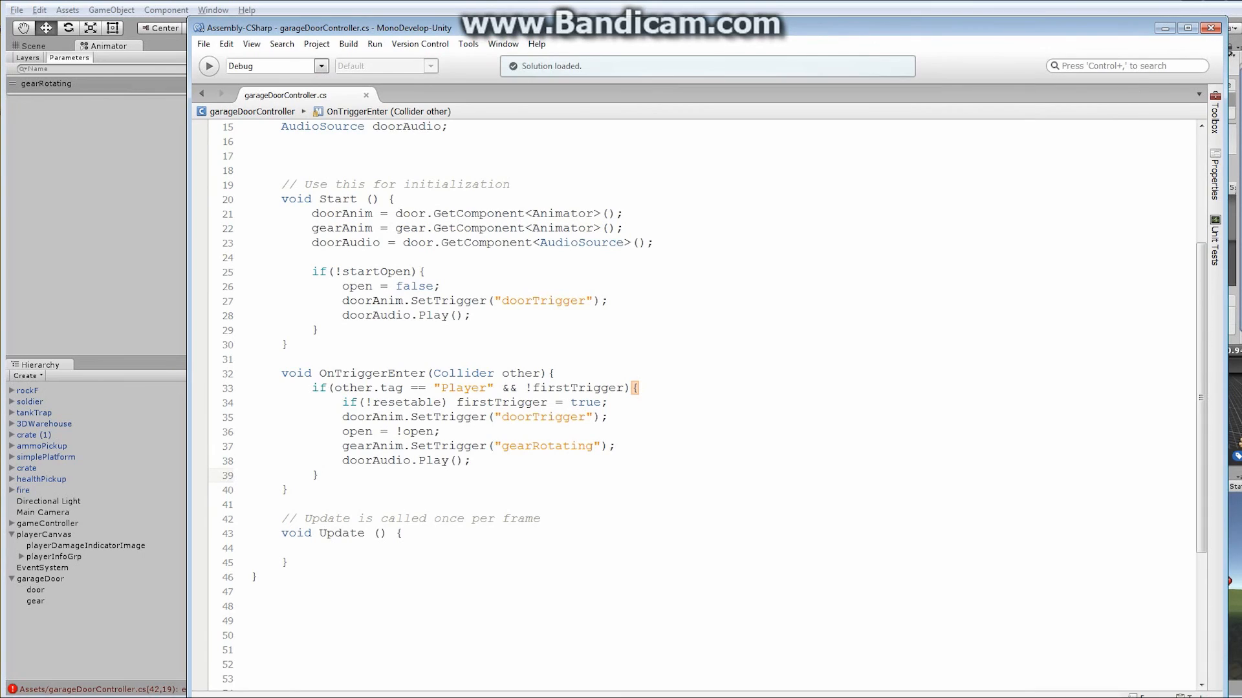
Step: In Unity, assign the door and gear objects to garageDoor's Garage Door Controller and enable Start Open
{"action": "key", "text": "alt+Tab"}
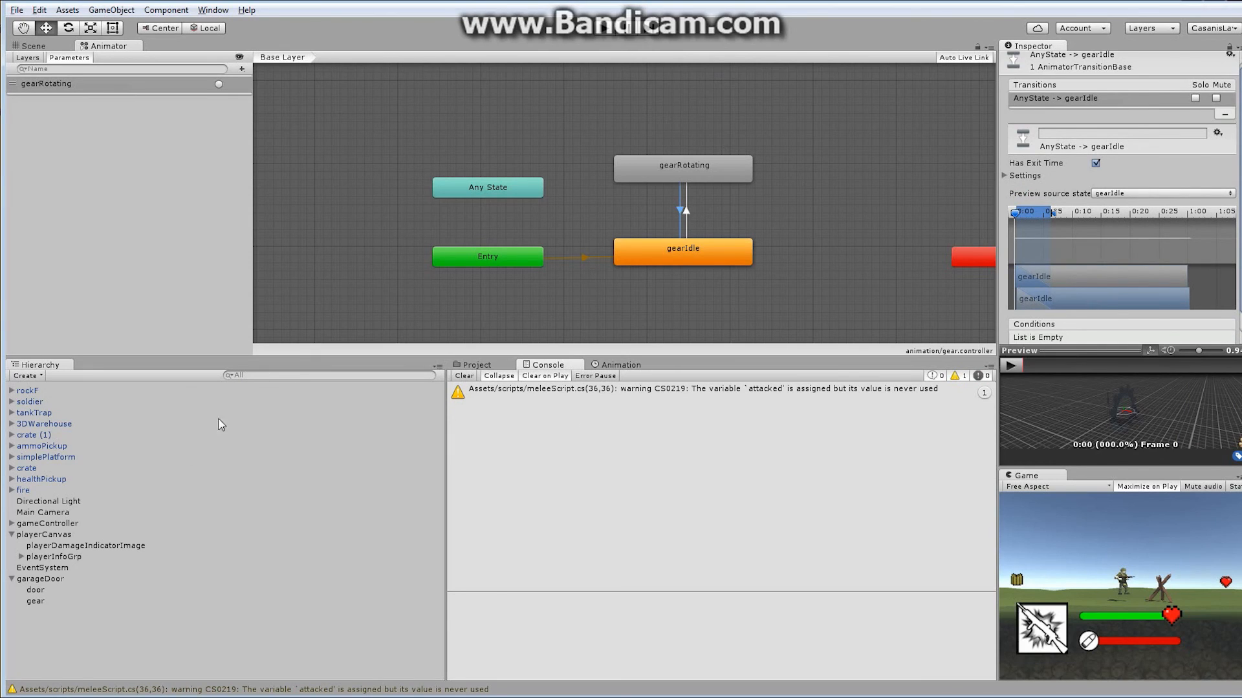
{"action": "left_click", "coordinate": [33, 46]}
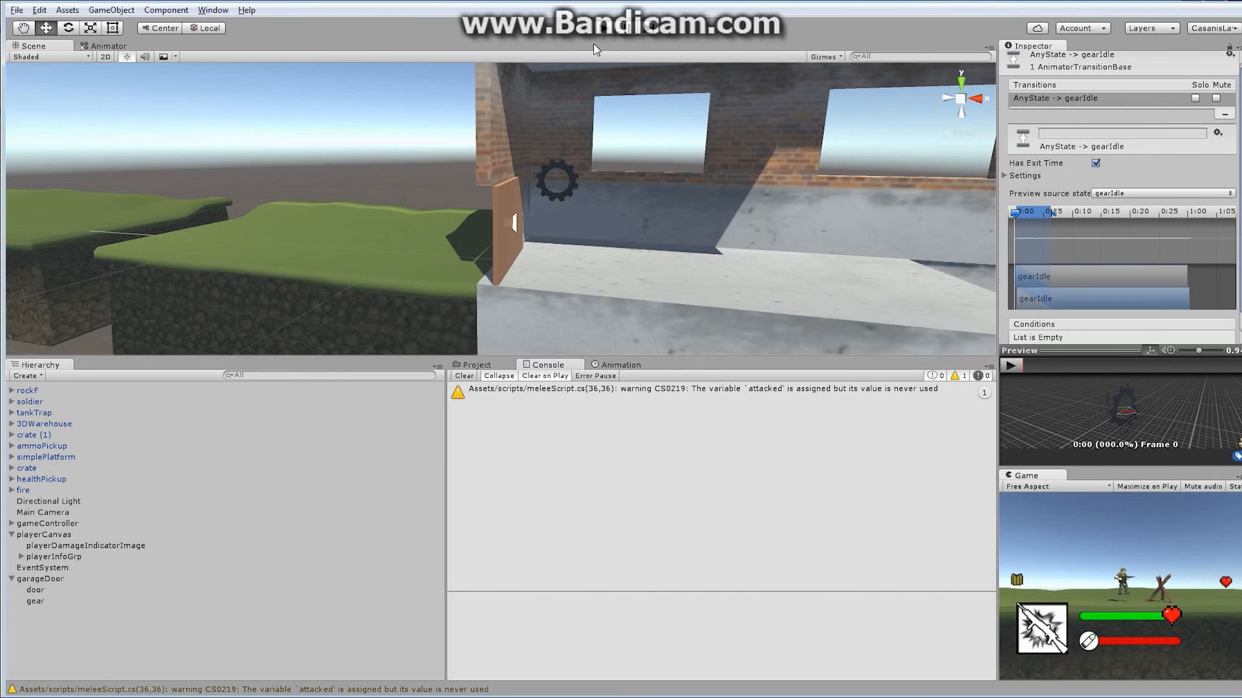
{"action": "left_click", "coordinate": [40, 579]}
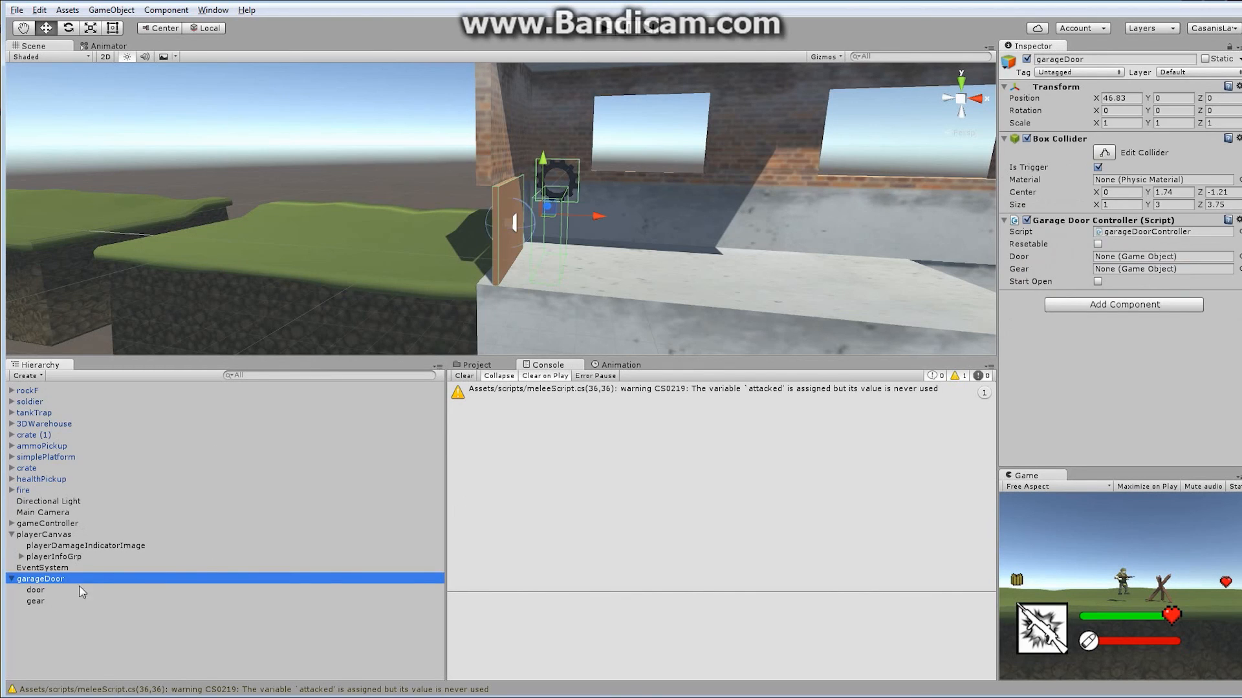
{"action": "left_click_drag", "start_coordinate": [37, 590], "coordinate": [1144, 257]}
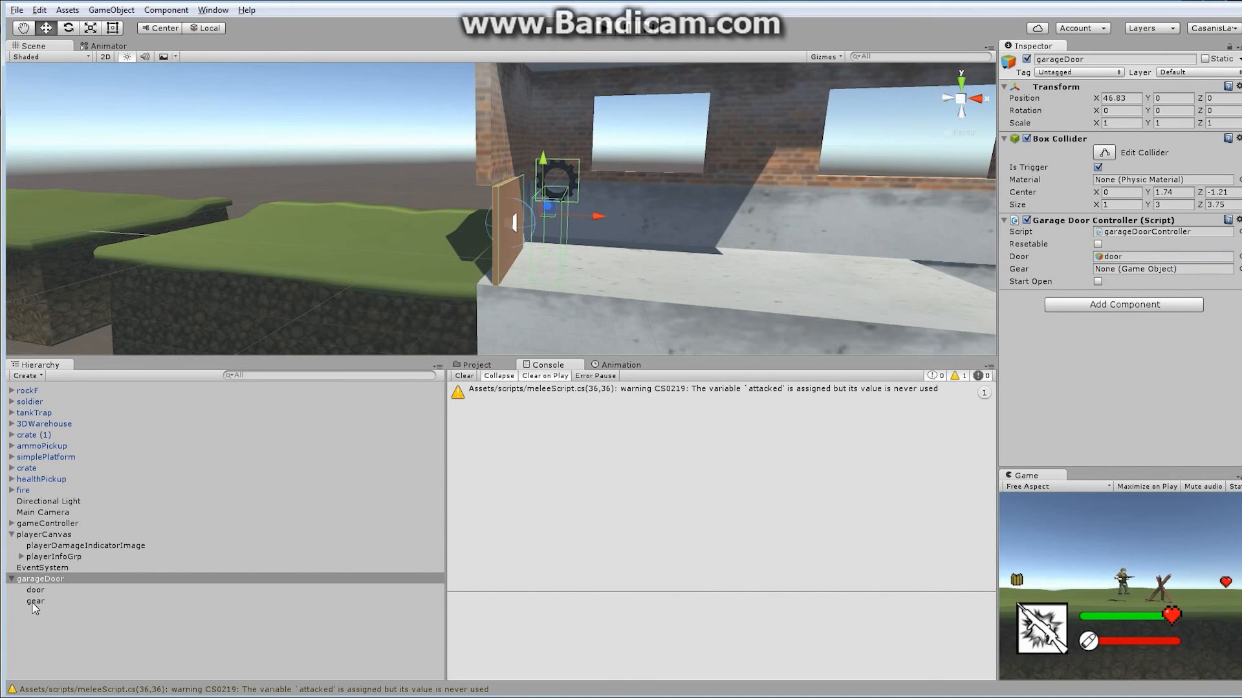
{"action": "left_click_drag", "start_coordinate": [33, 604], "coordinate": [1142, 272]}
{"action": "left_click", "coordinate": [1098, 283]}
Step: Play the game with the game view maximized and run the soldier into the warehouse to test the garage door
{"action": "left_click", "coordinate": [606, 29]}
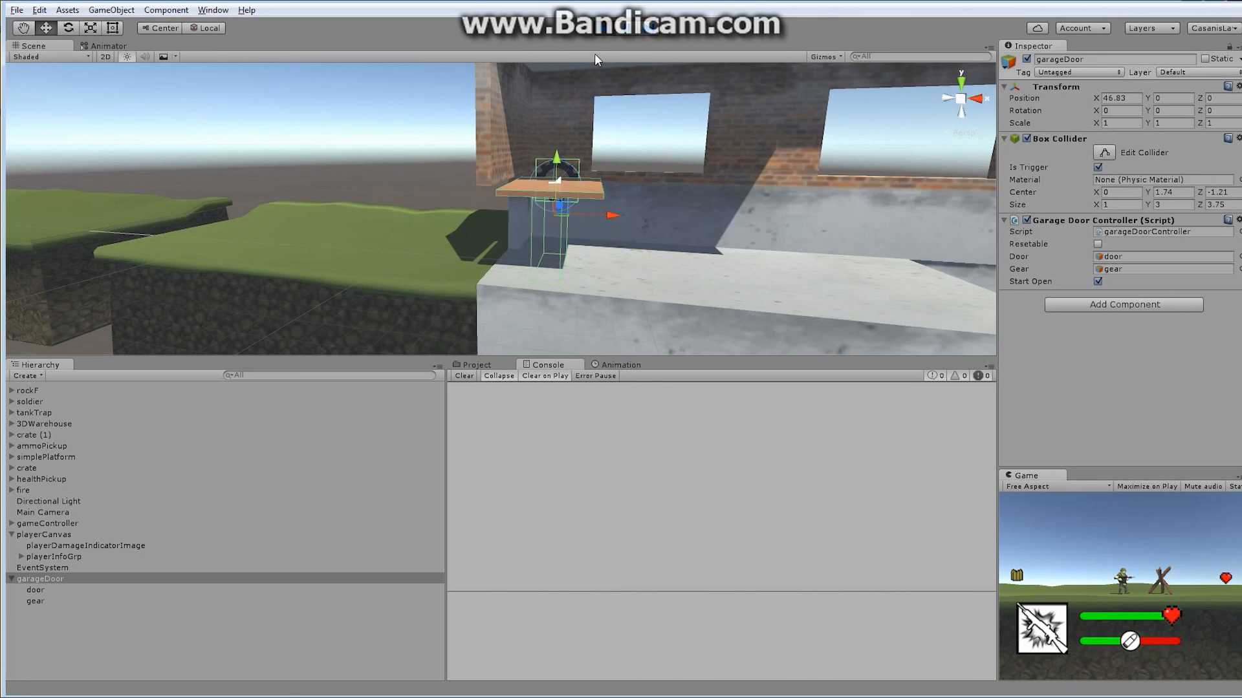
{"action": "left_click", "coordinate": [603, 28]}
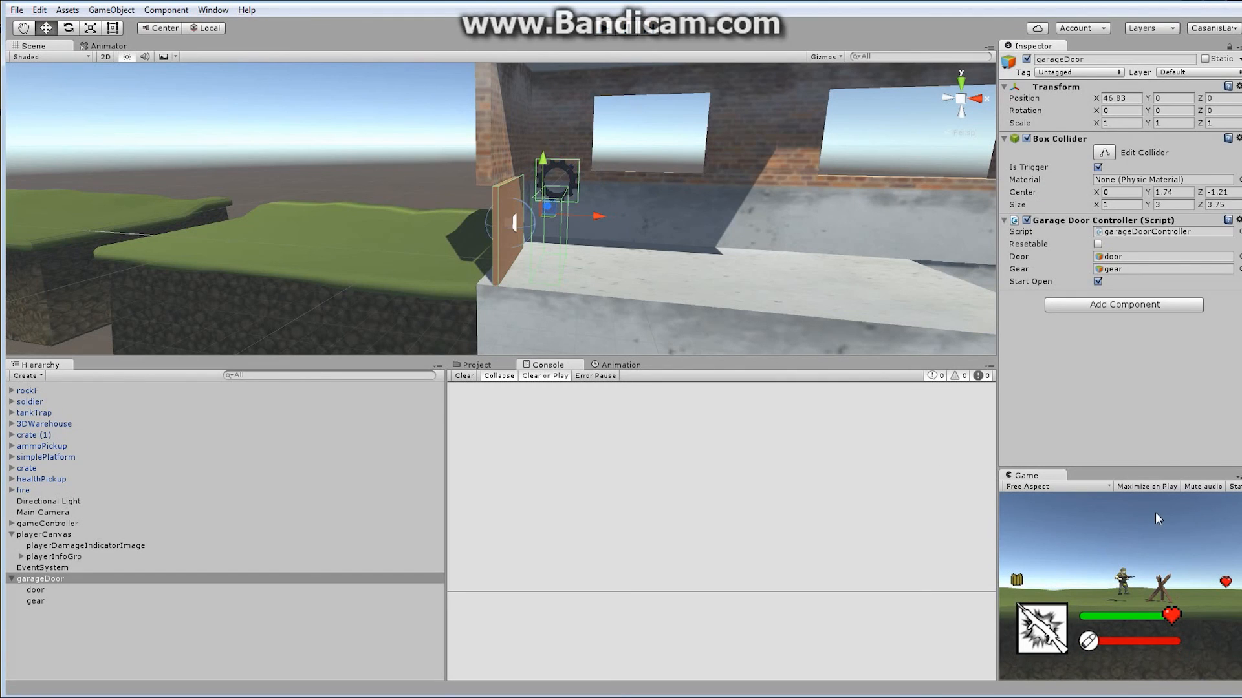
{"action": "left_click", "coordinate": [608, 28]}
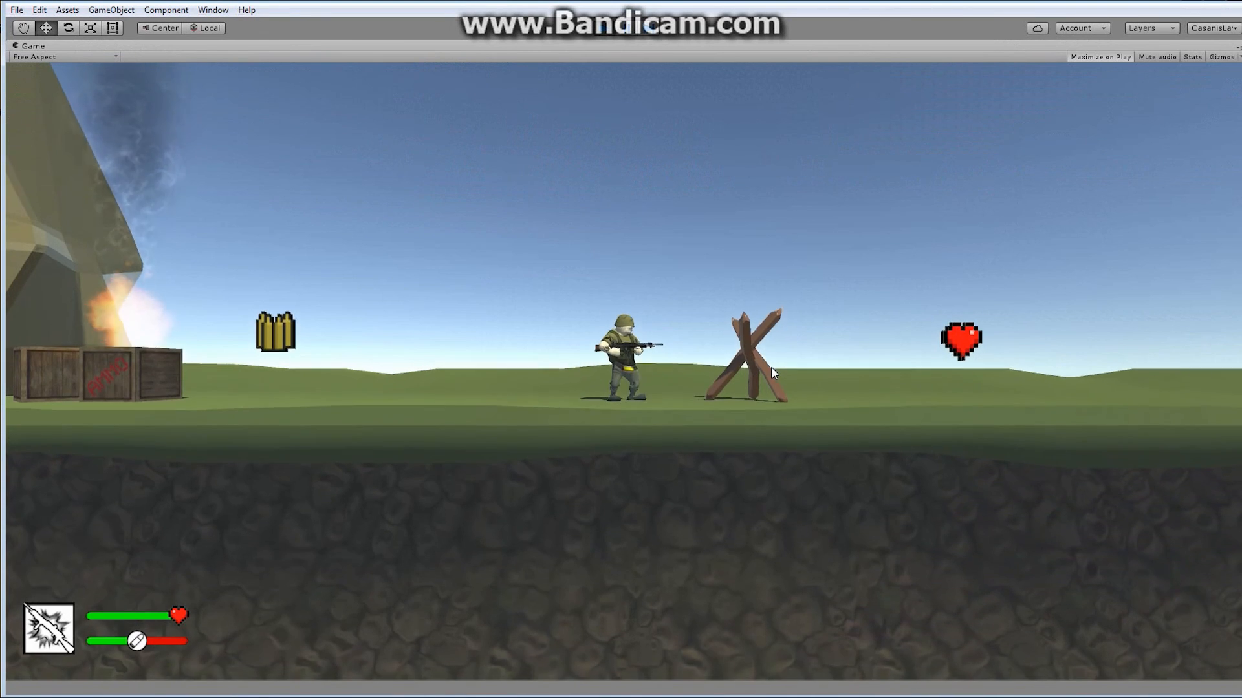
{"action": "key", "text": "space"}
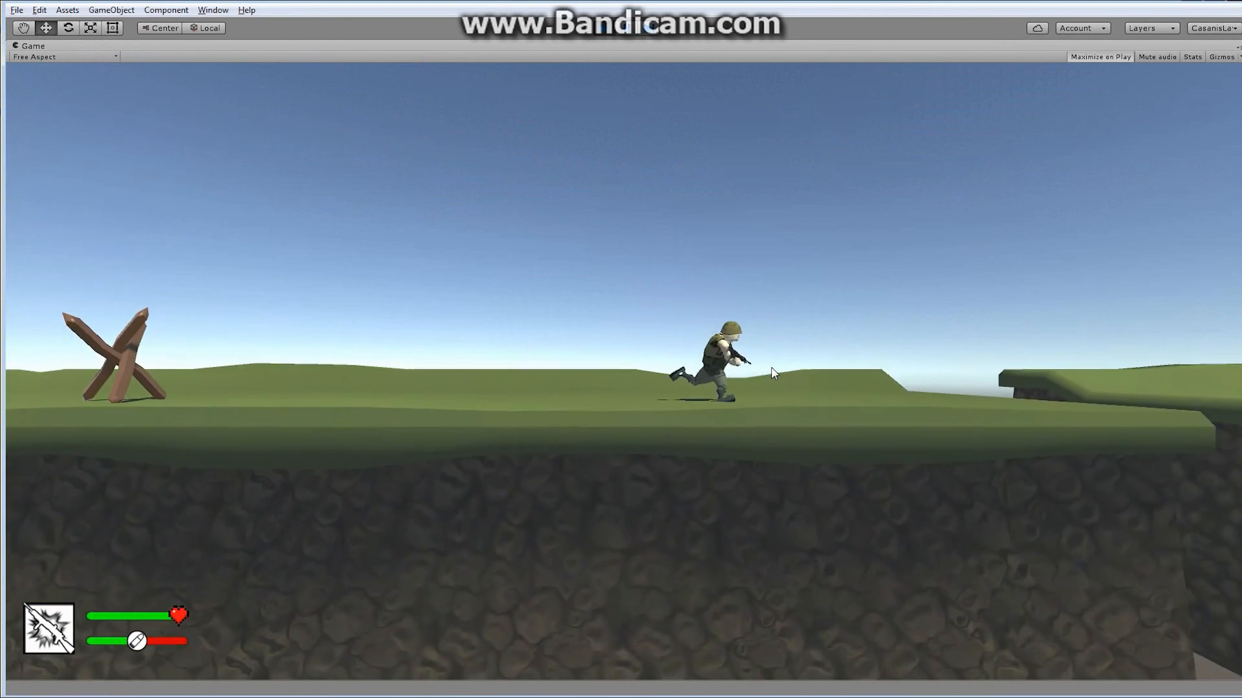
{"action": "key", "text": "space"}
{"action": "key", "text": "d"}
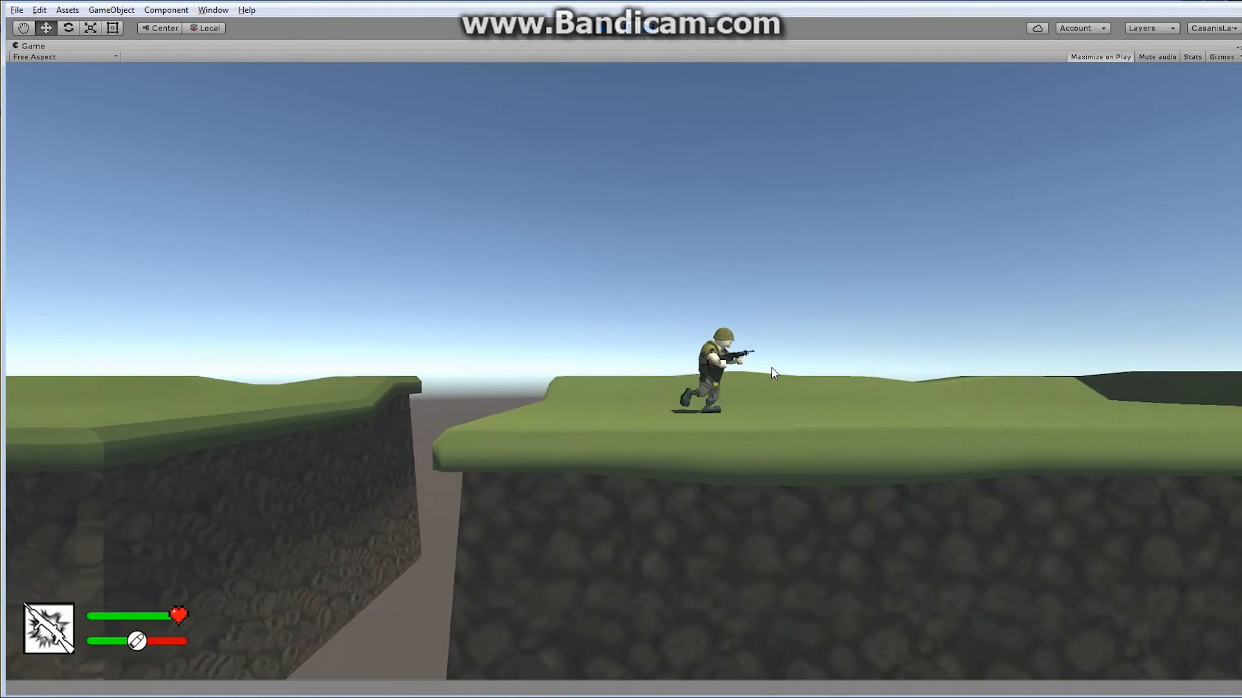
{"action": "key", "text": "d"}
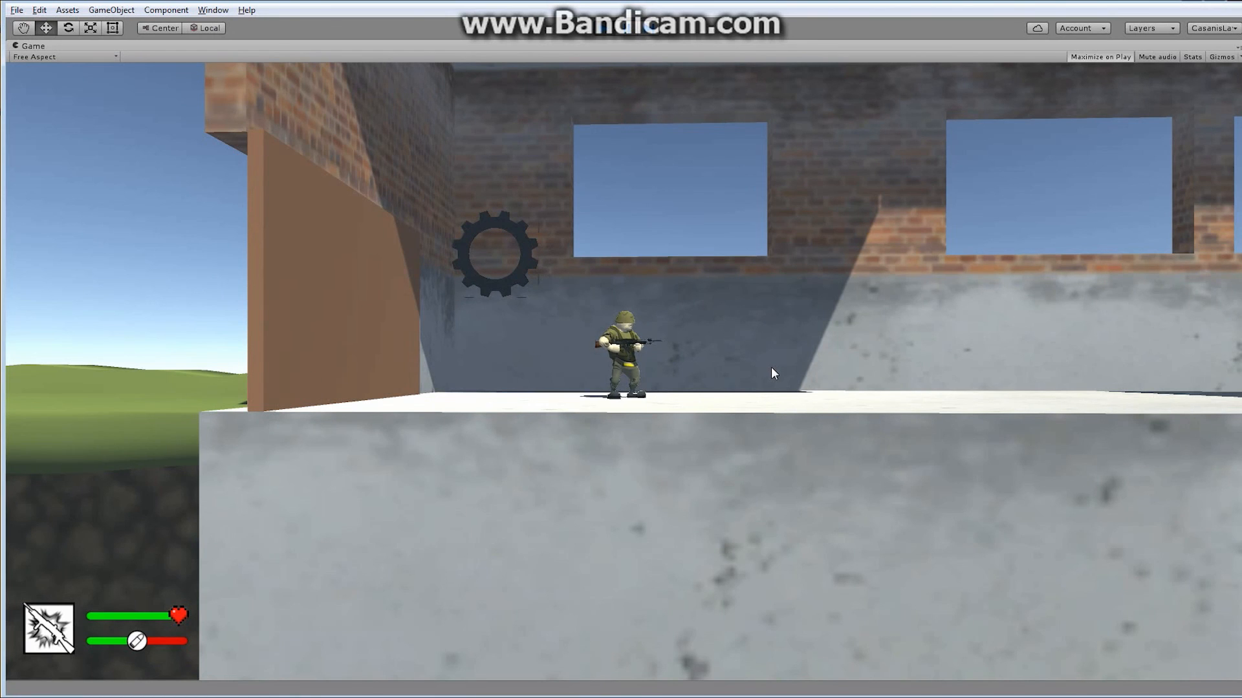
{"action": "key", "text": "a"}
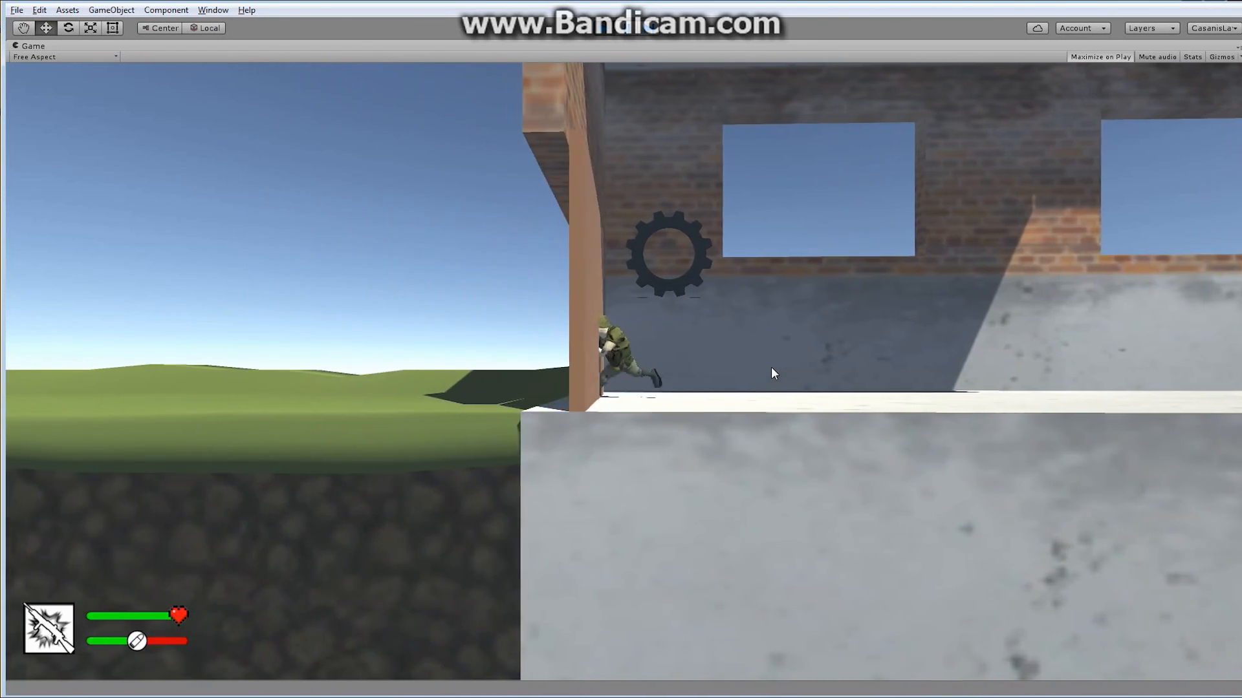
{"action": "key", "text": "d"}
{"action": "key", "text": "a"}
{"action": "key", "text": "d"}
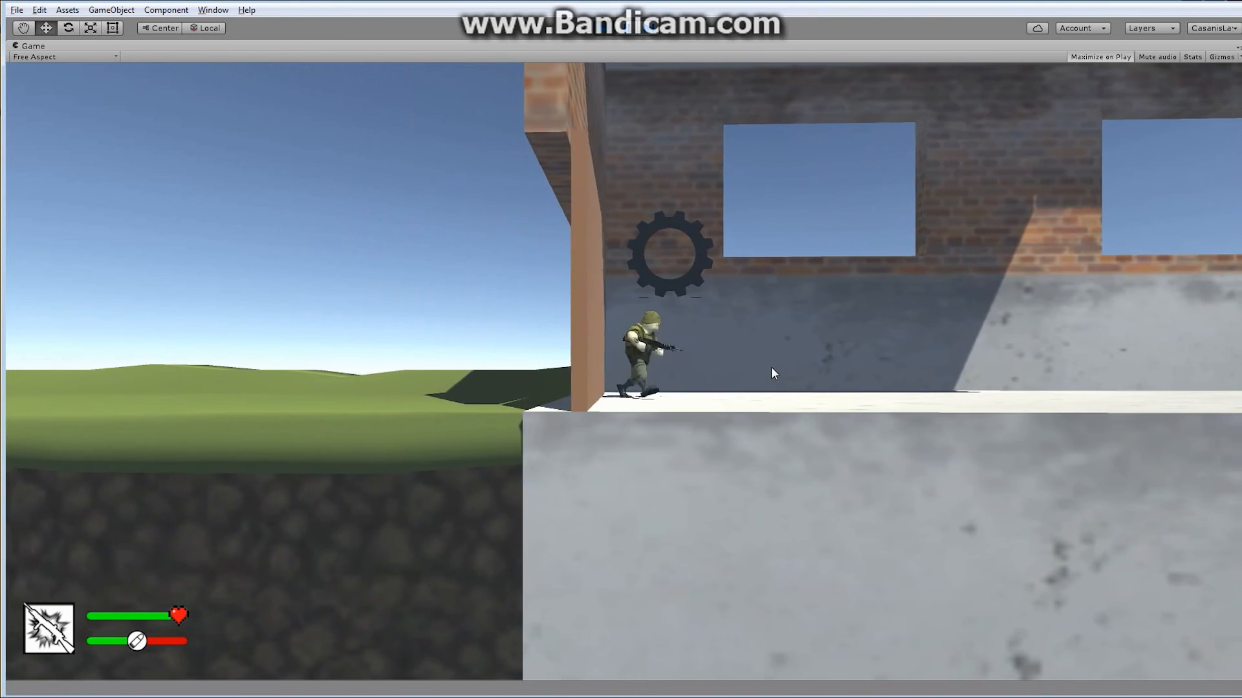
{"action": "key", "text": "d"}
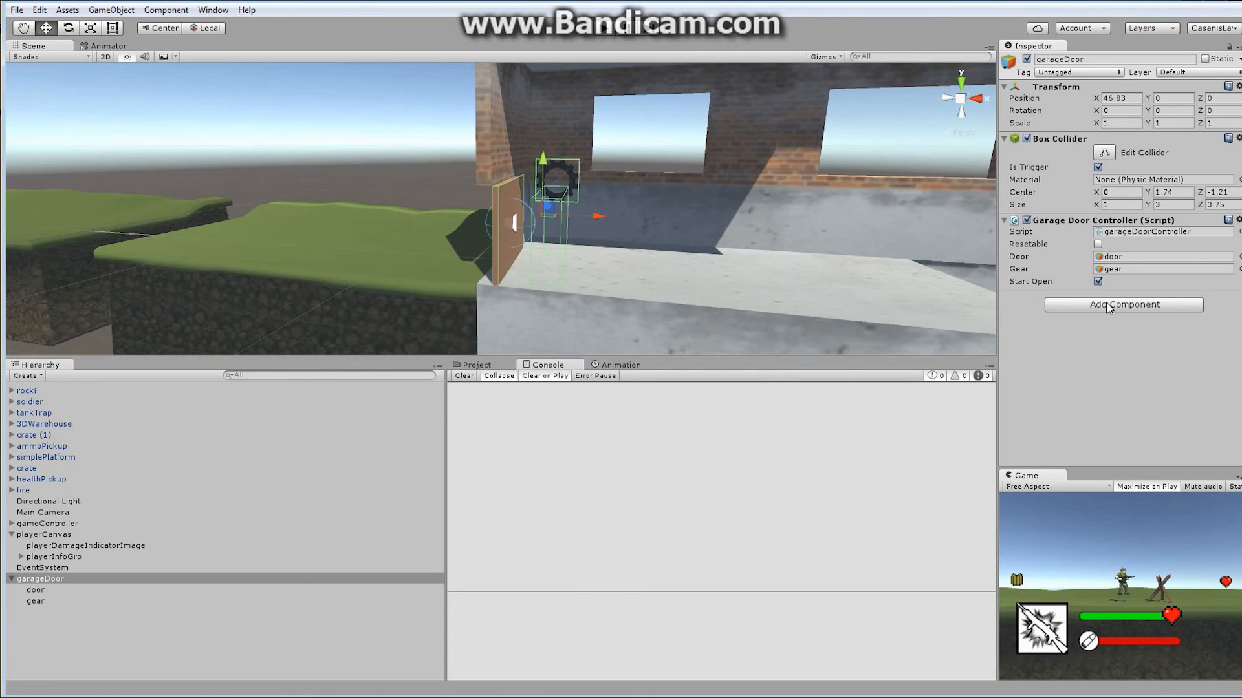
Step: Enable Resetable on garageDoor's controller and play-test the door by running the soldier into, out of and back into the warehouse
{"action": "left_click", "coordinate": [1098, 244]}
{"action": "left_click", "coordinate": [602, 33]}
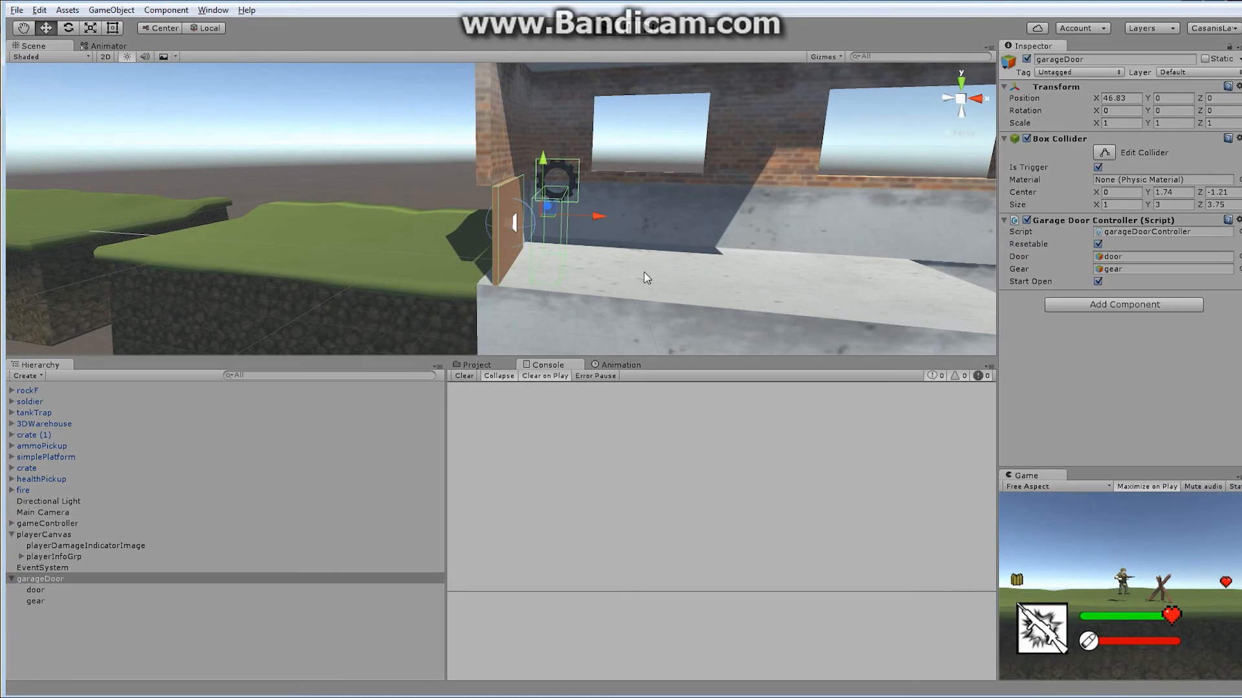
{"action": "key", "text": "d"}
{"action": "key", "text": "space"}
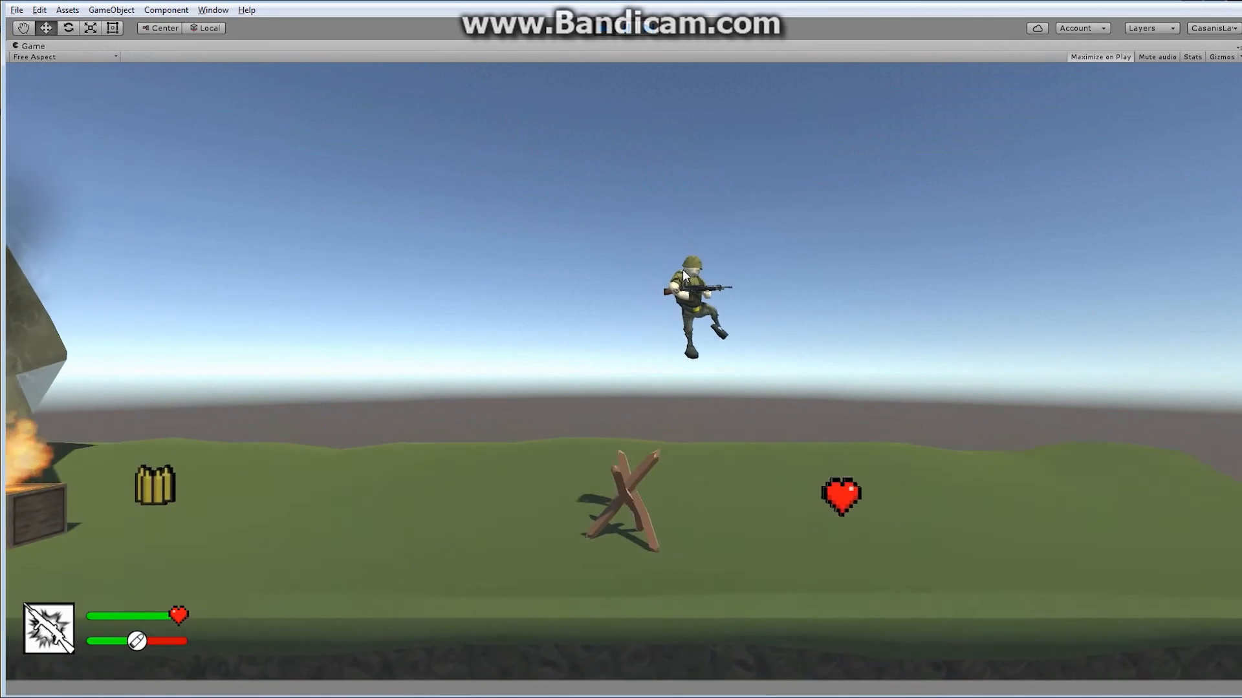
{"action": "key", "text": "space"}
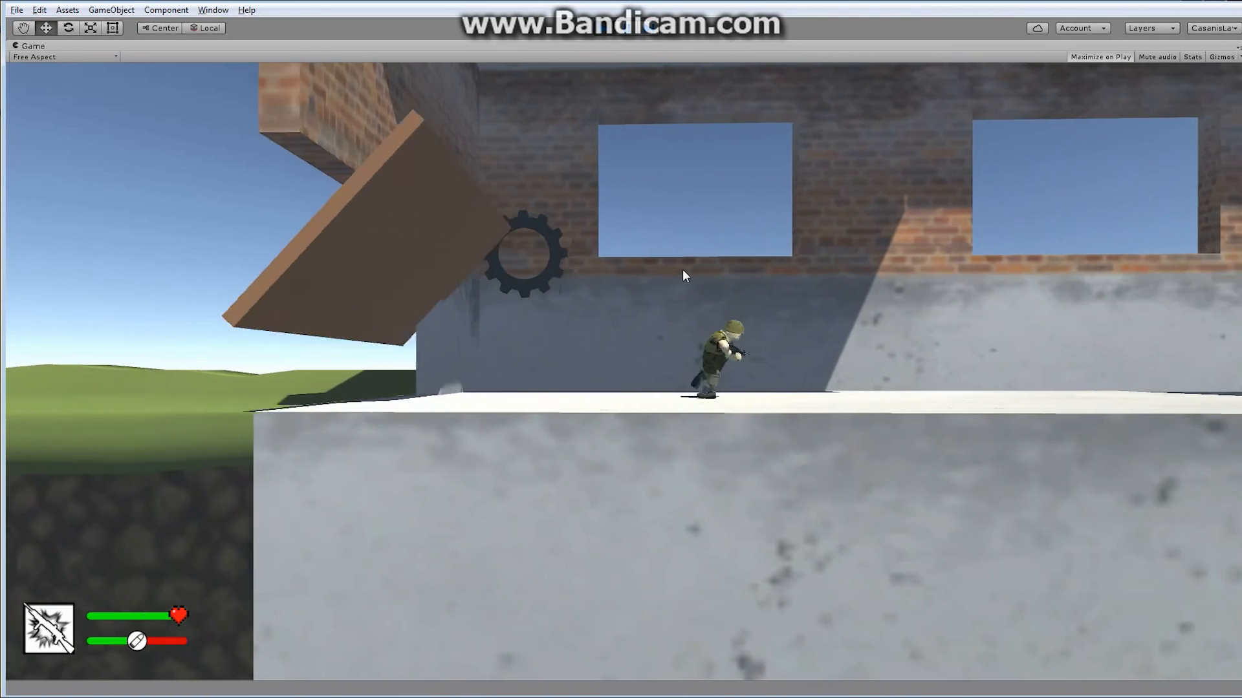
{"action": "key", "text": "a"}
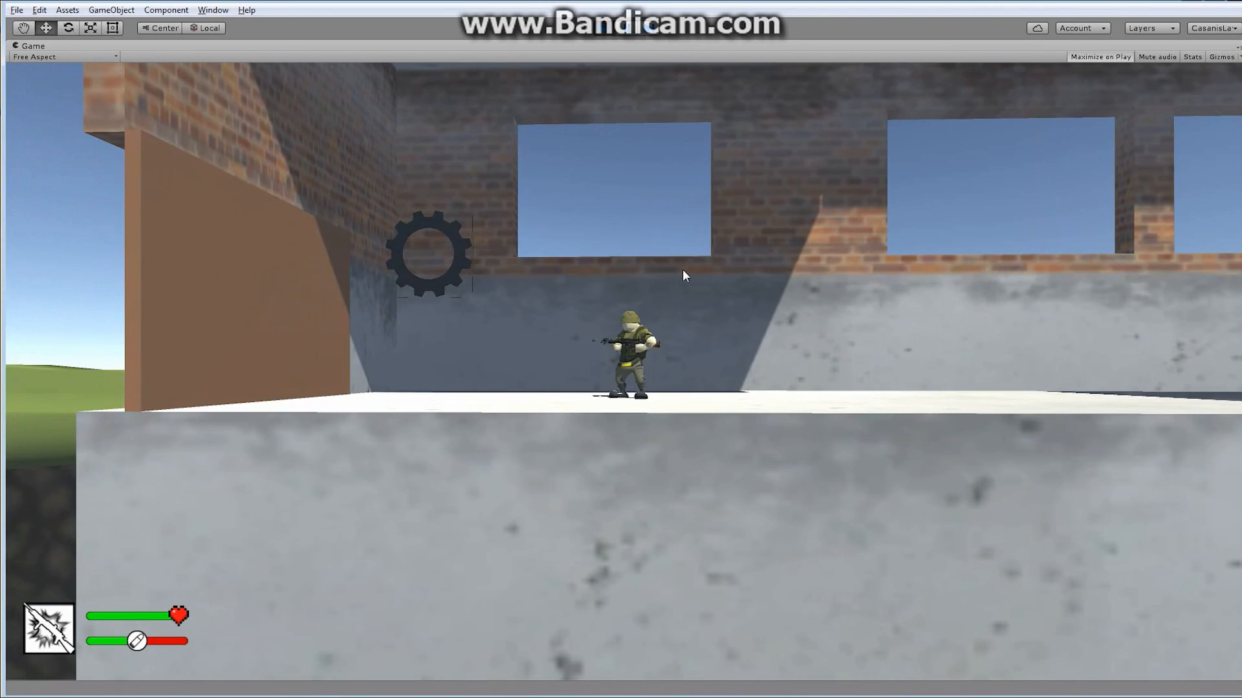
{"action": "key", "text": "a"}
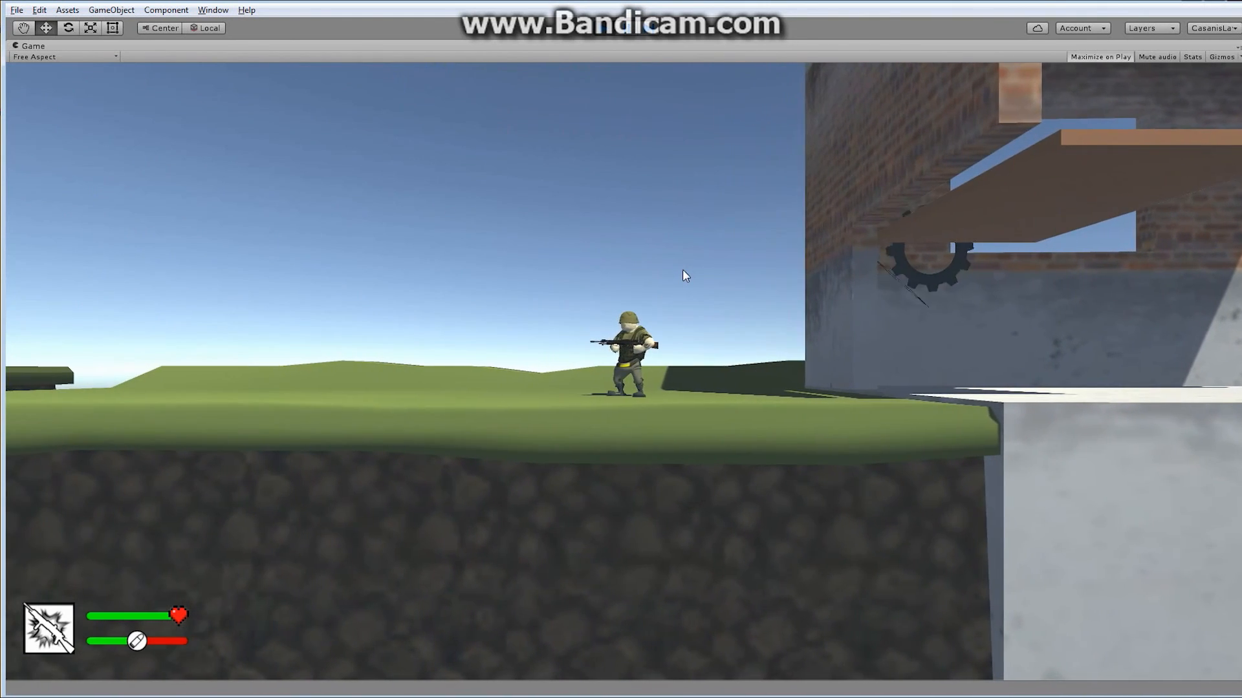
{"action": "key", "text": "d"}
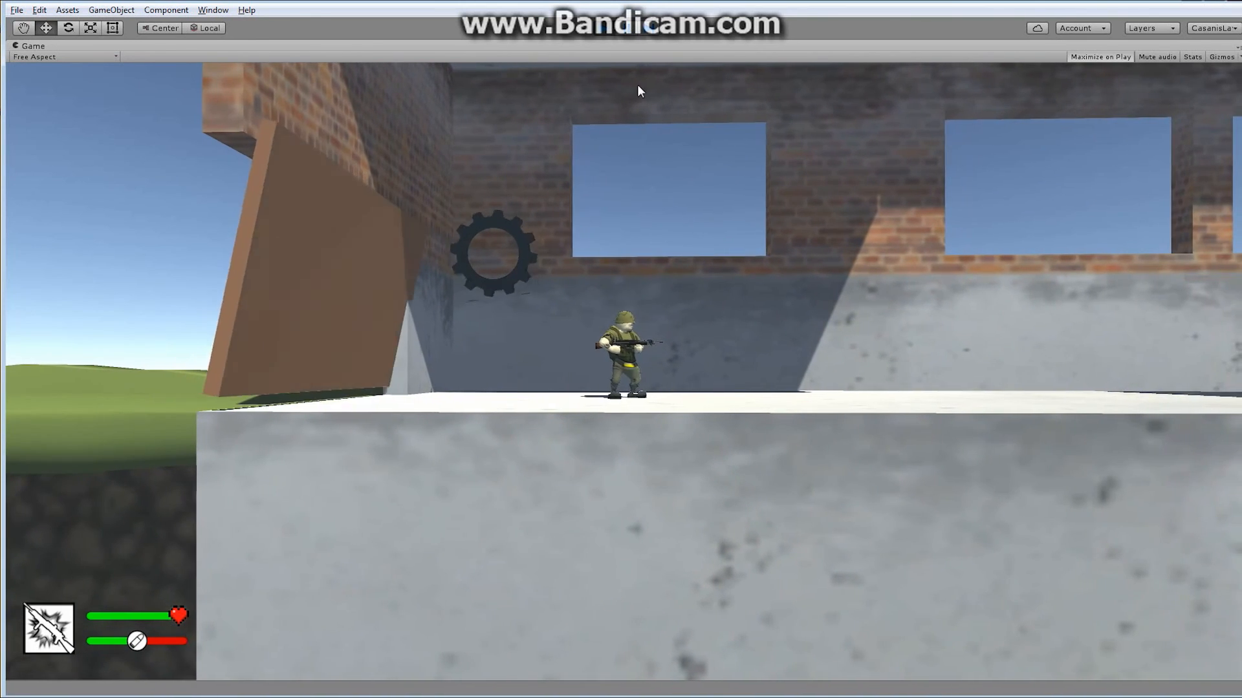
{"action": "left_click", "coordinate": [604, 29]}
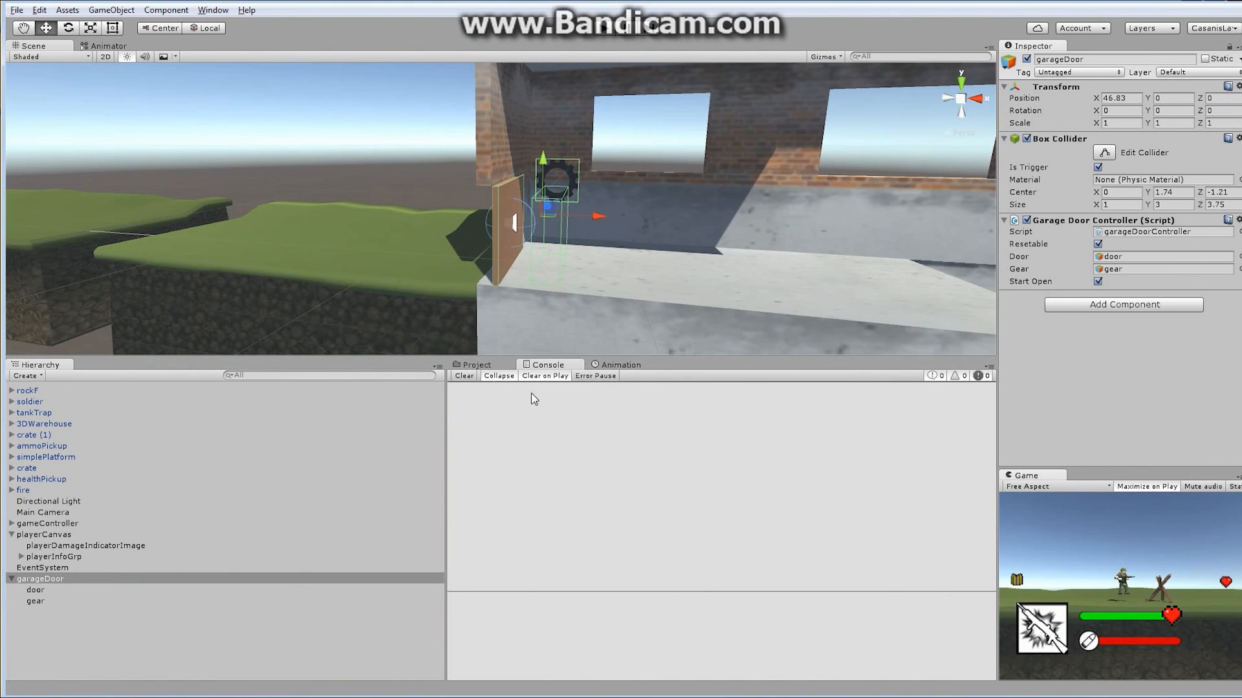
Step: Create a prefab from the garageDoor object in the project's prefabs folder
{"action": "left_click", "coordinate": [495, 366]}
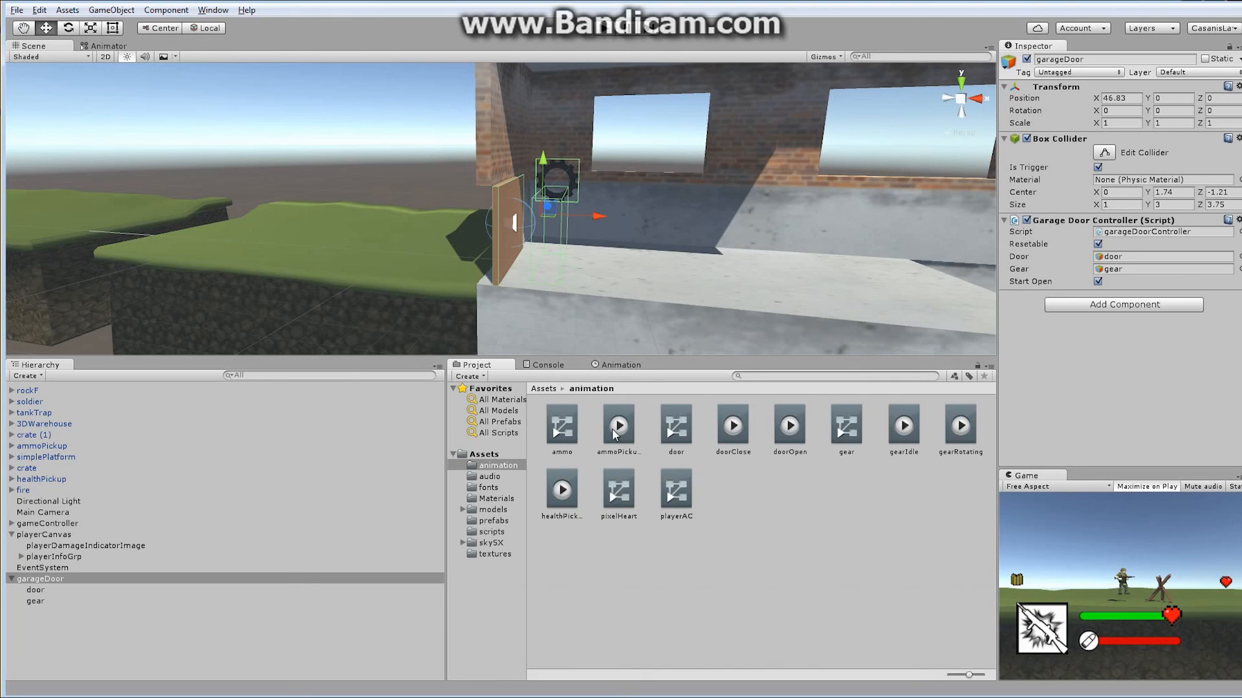
{"action": "left_click", "coordinate": [493, 521]}
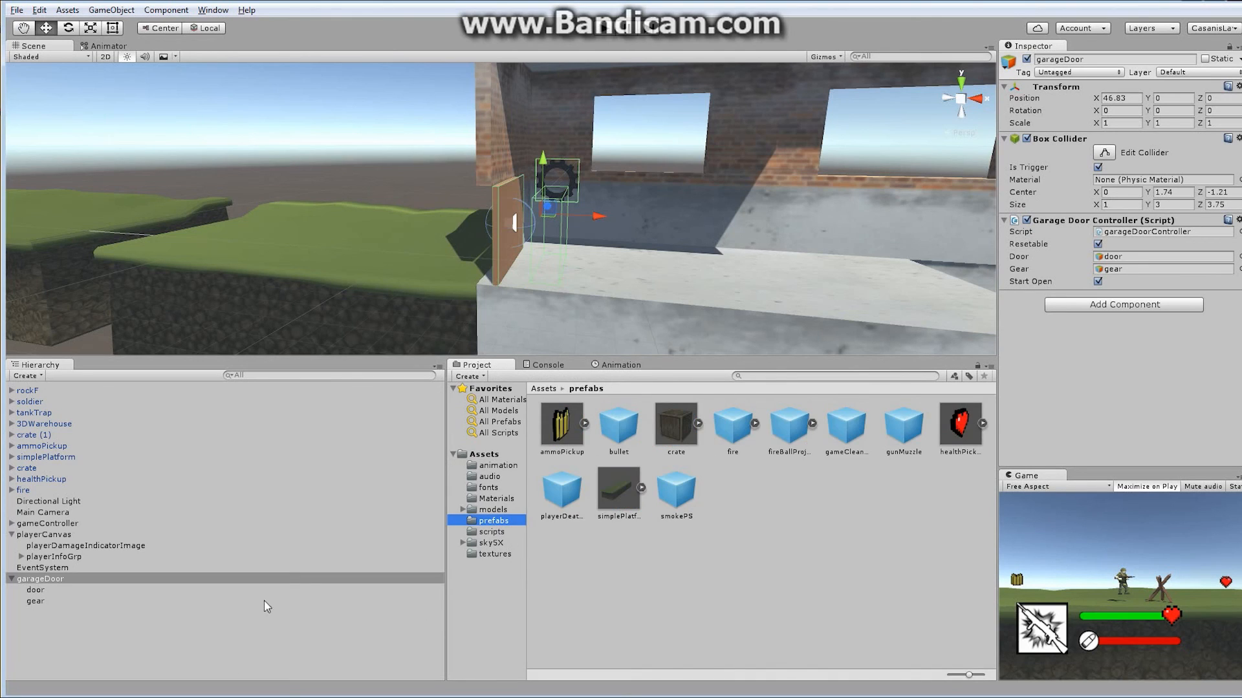
{"action": "left_click_drag", "start_coordinate": [45, 581], "coordinate": [798, 535]}
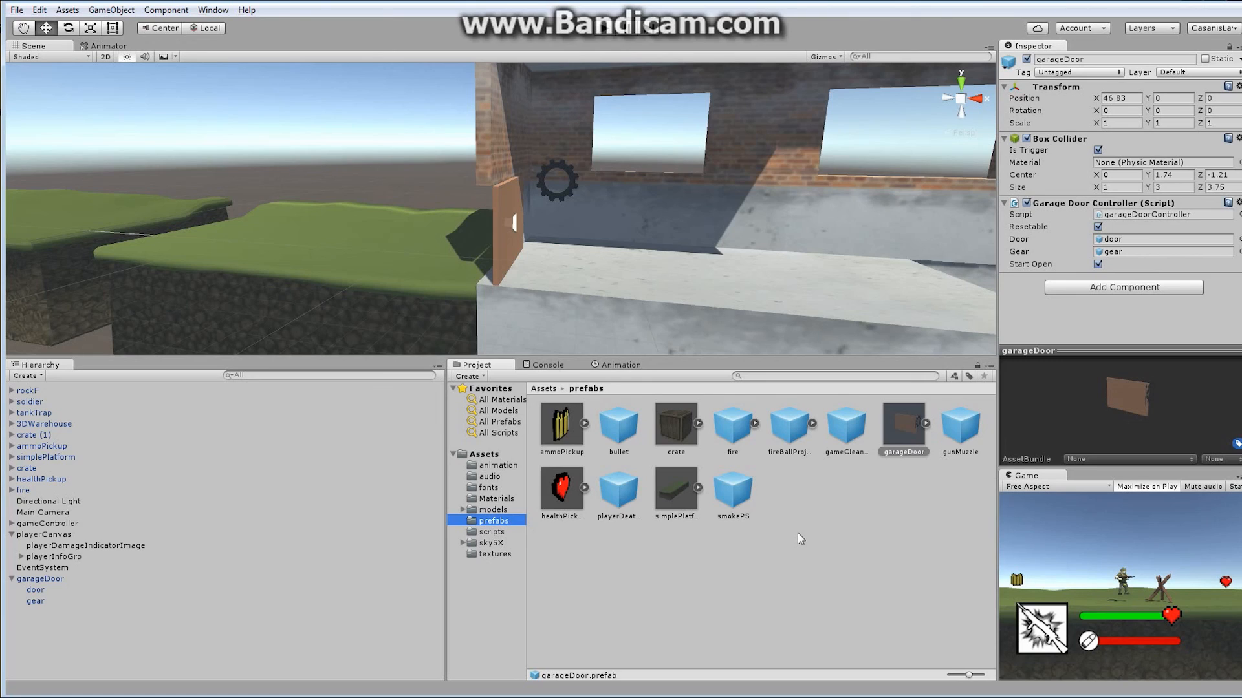
{"action": "left_click", "coordinate": [1098, 227]}
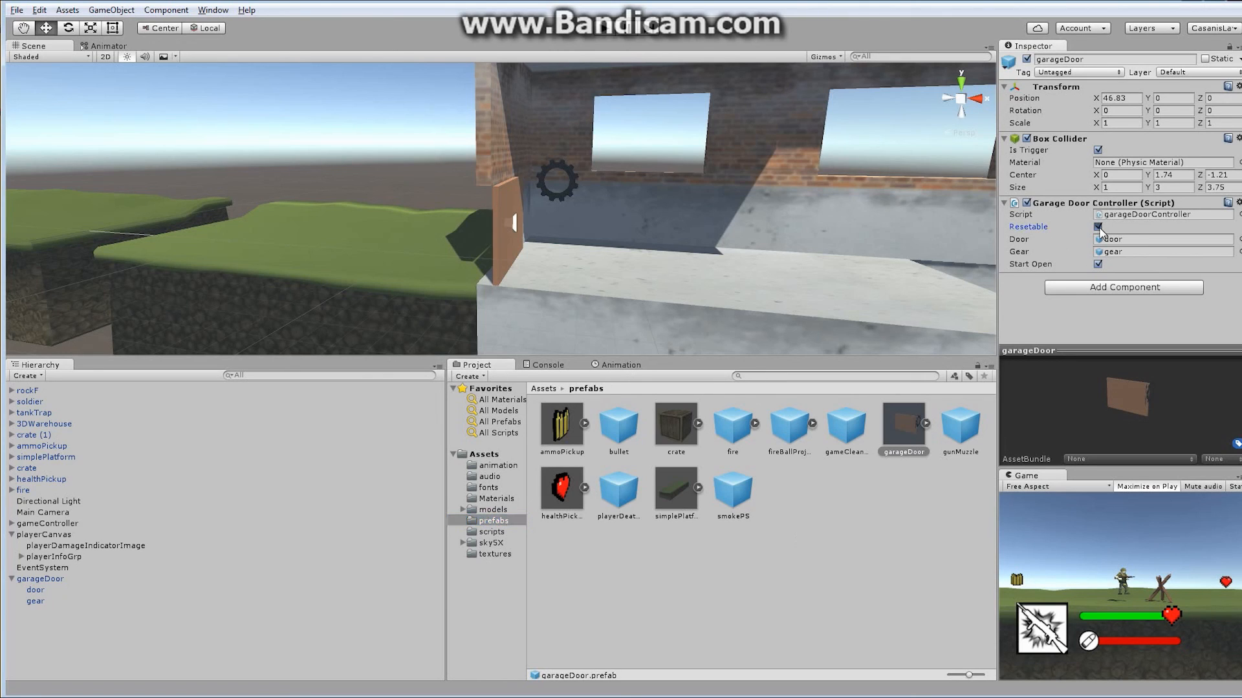